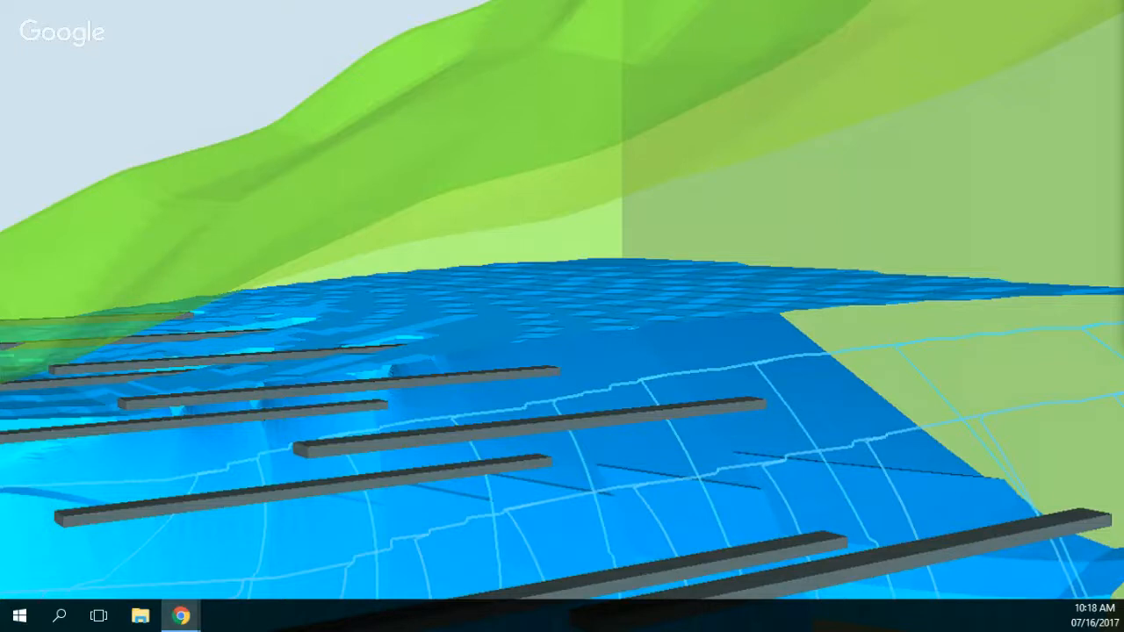
Step: Download the Excel attachment with the well coordinates from the e-mail and minimize the browser window
left_click_drag(1123, 215, 364, 36)
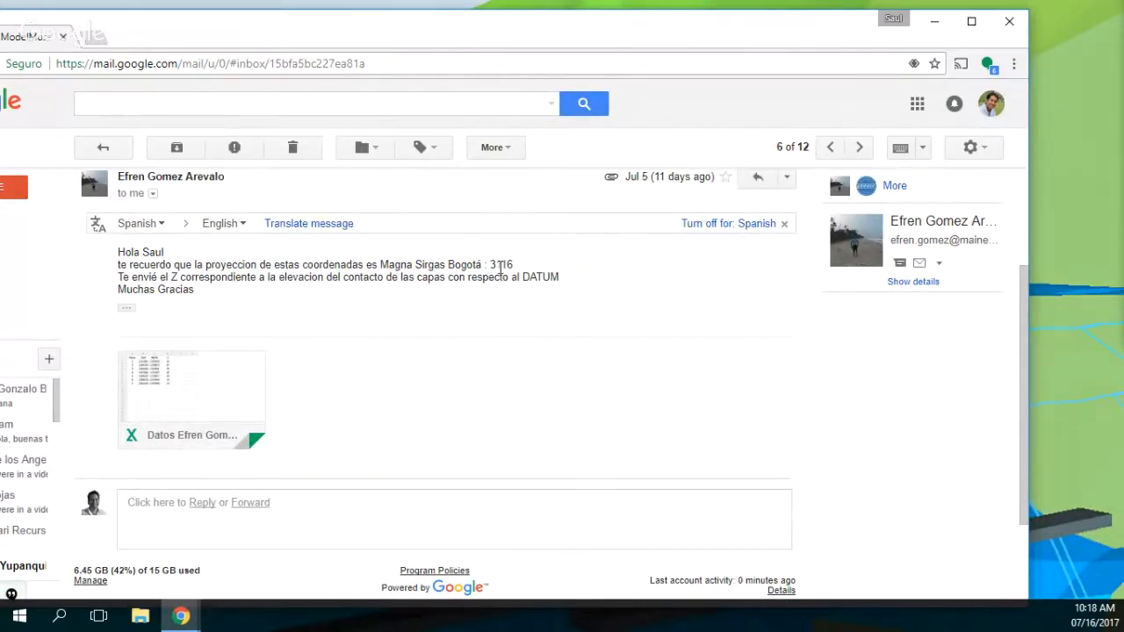
left_click(155, 431)
left_click(935, 23)
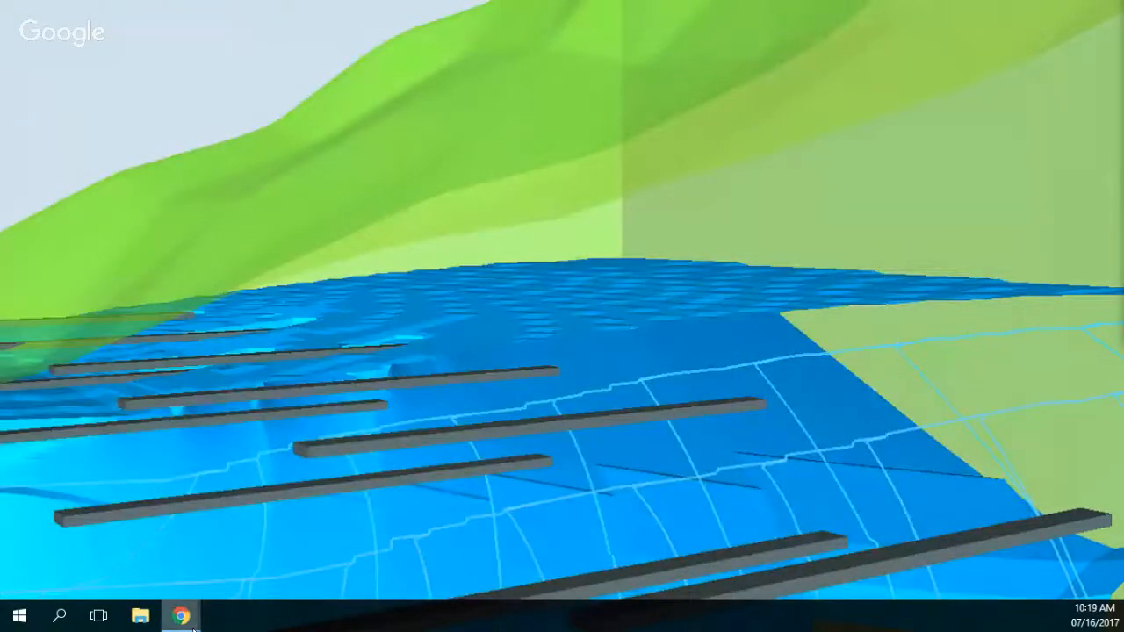
Step: Switch to File Explorer and copy the tutorial data spreadsheet from the Downloads folder
left_click(142, 616)
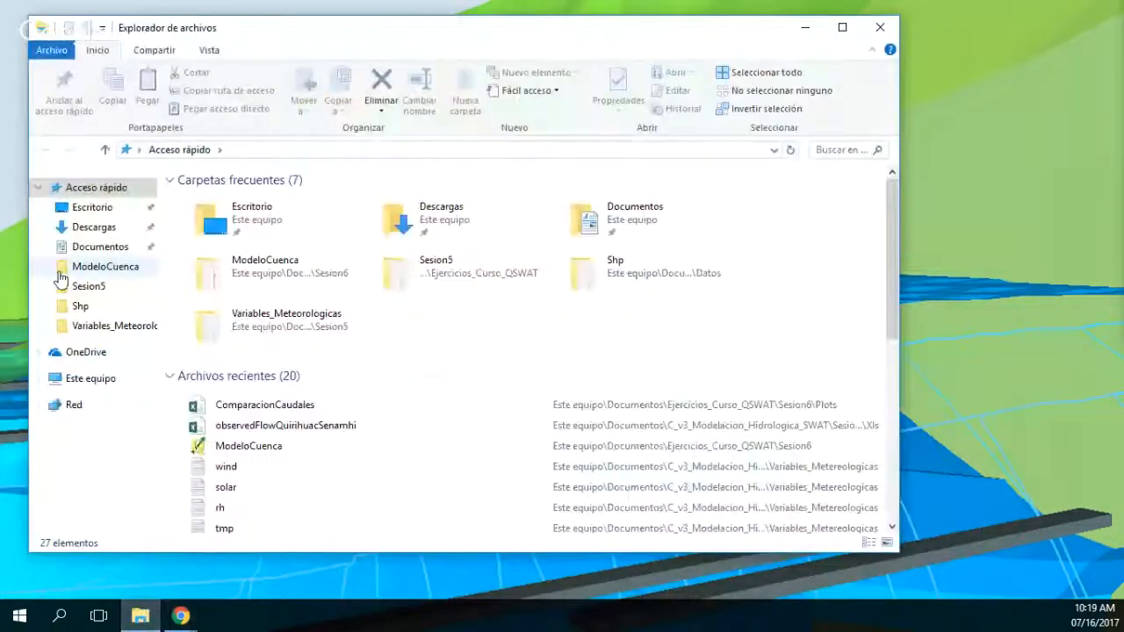
left_click(94, 226)
left_click(187, 268)
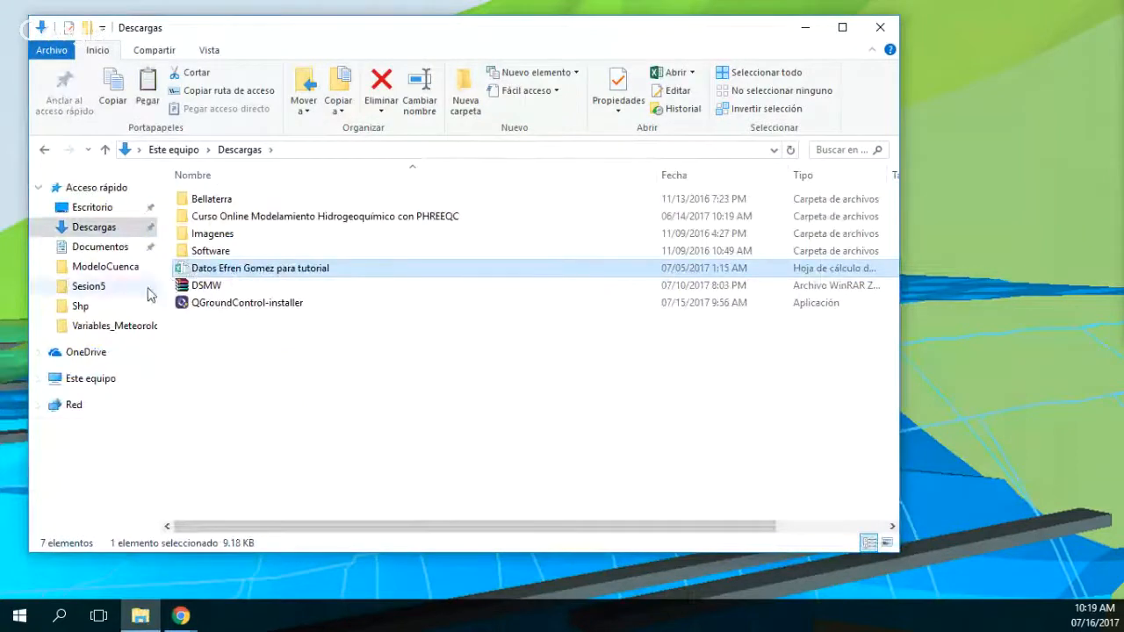
Step: Delete the MapadeSuelosdelaFAOaEscaladeCuencaQGIS WinRAR archive from the Documents folder
left_click(107, 247)
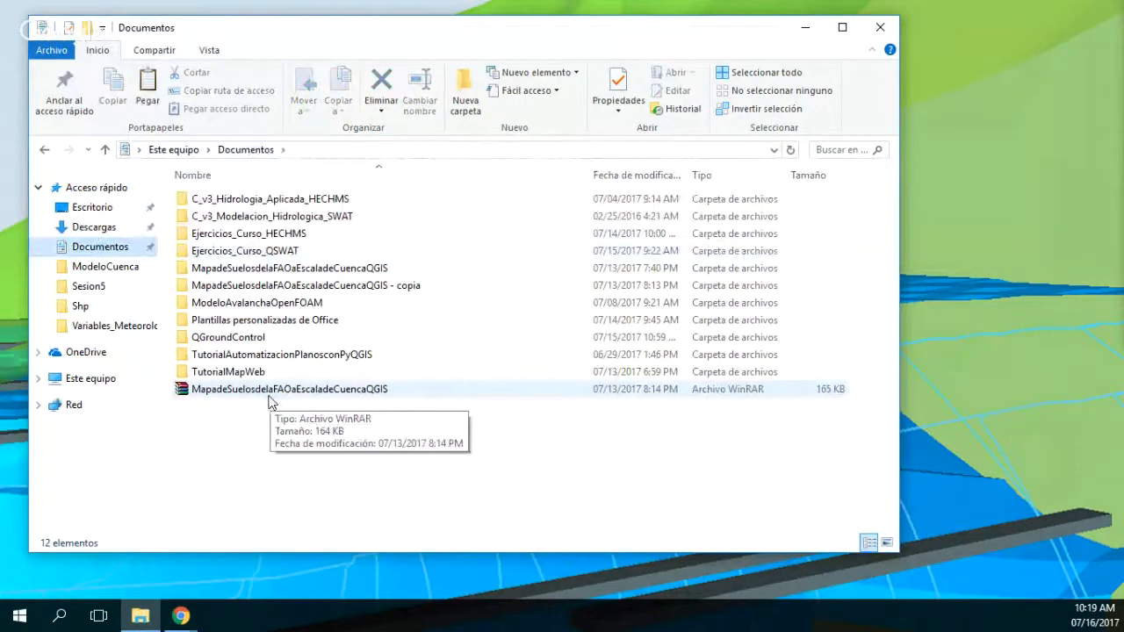
double_click(246, 341)
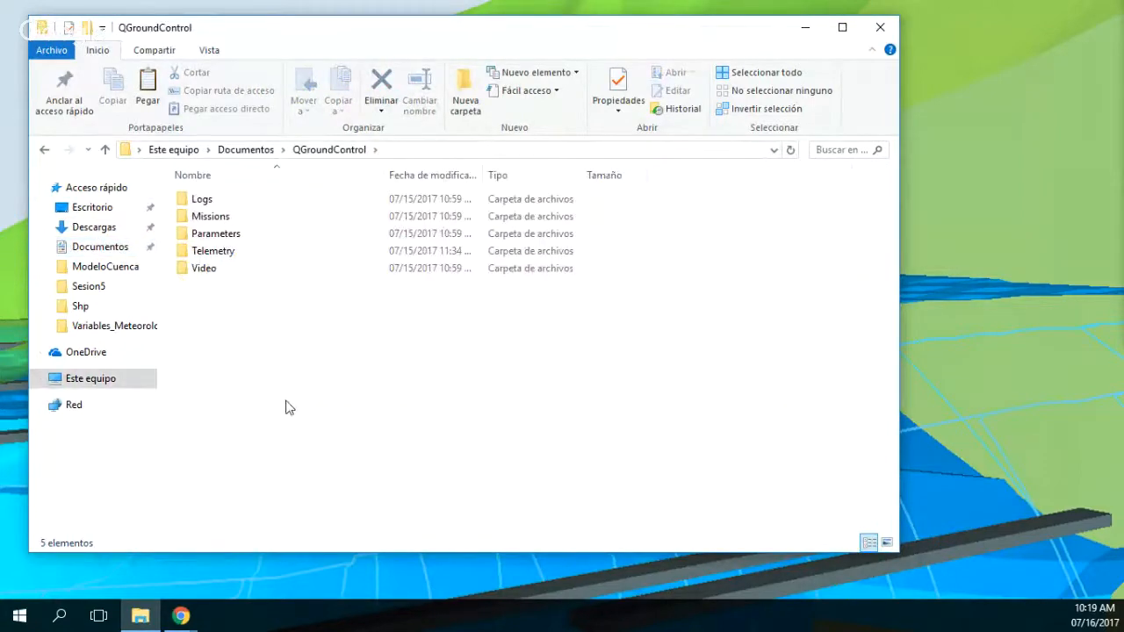
left_click(246, 150)
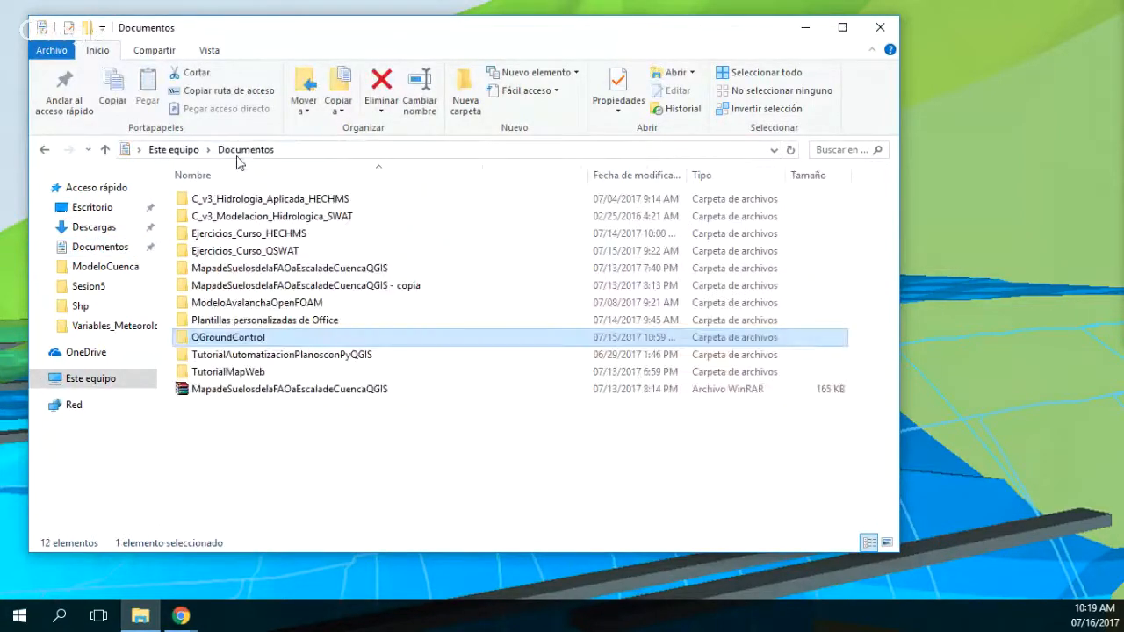
left_click(275, 390)
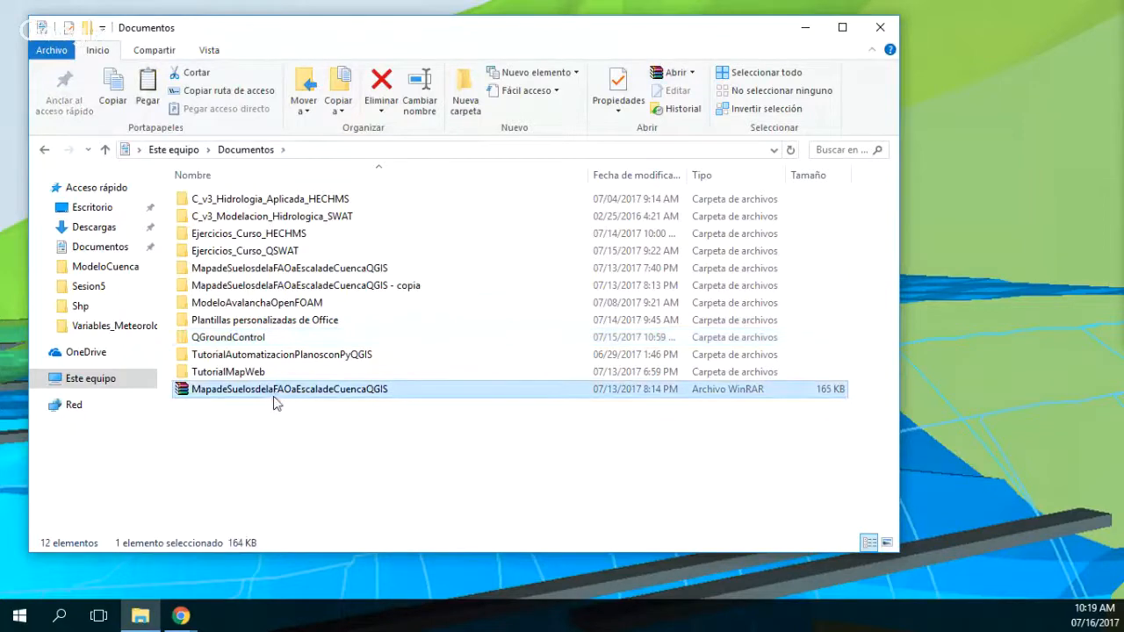
key("Delete")
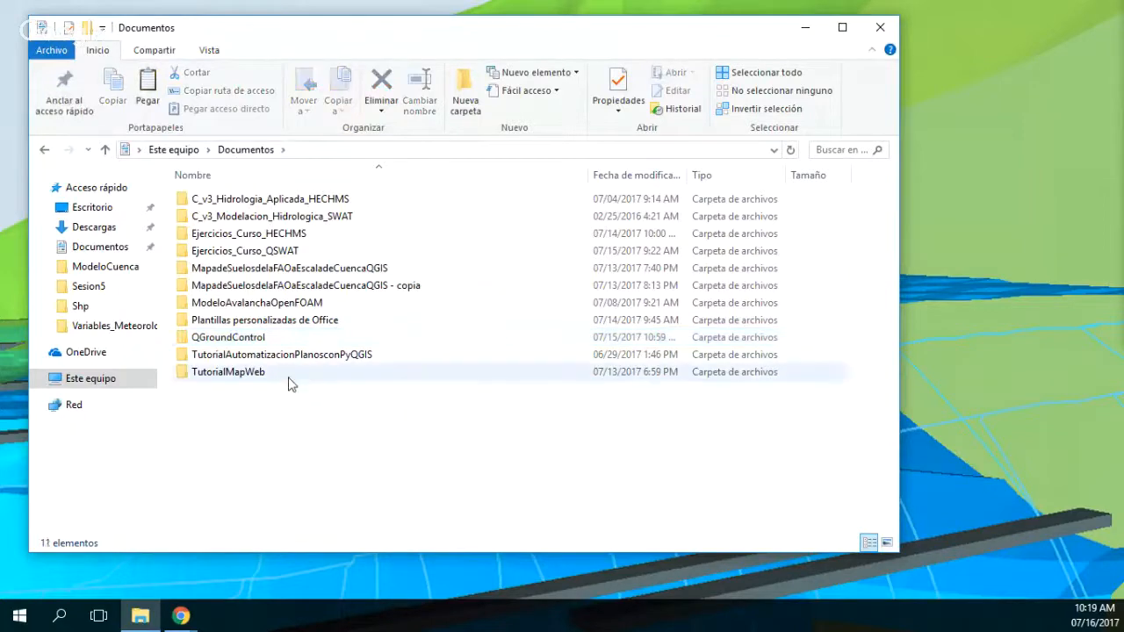
Step: Create a folder named TutorialGeologicalContact in Documents and open it
right_click(242, 465)
mouse_move(376, 425)
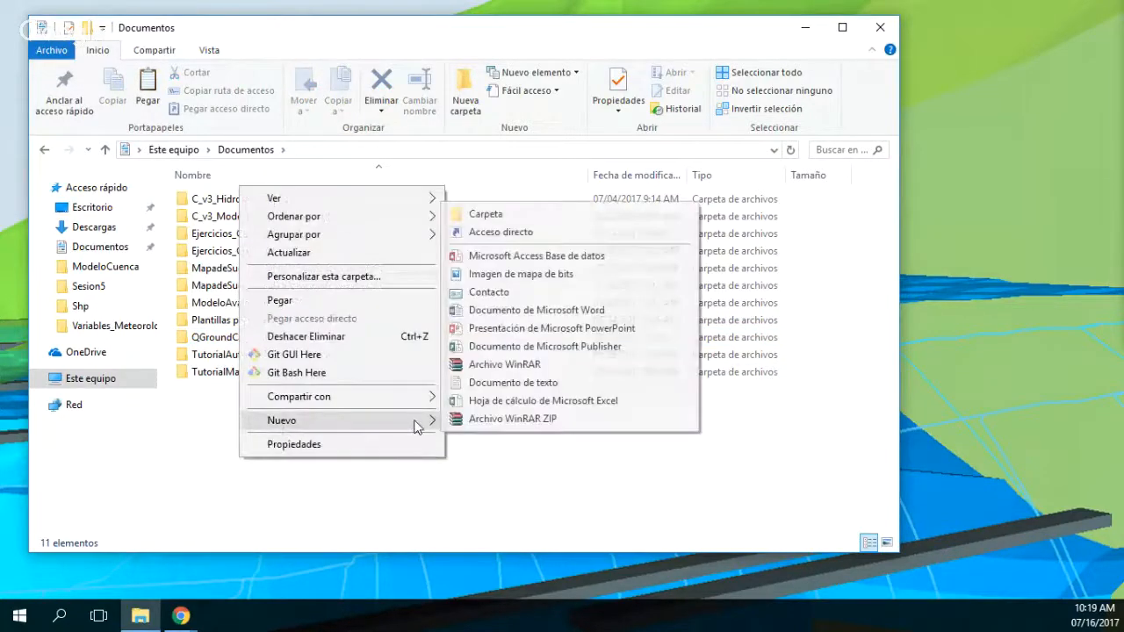
left_click(501, 215)
type("Tutor")
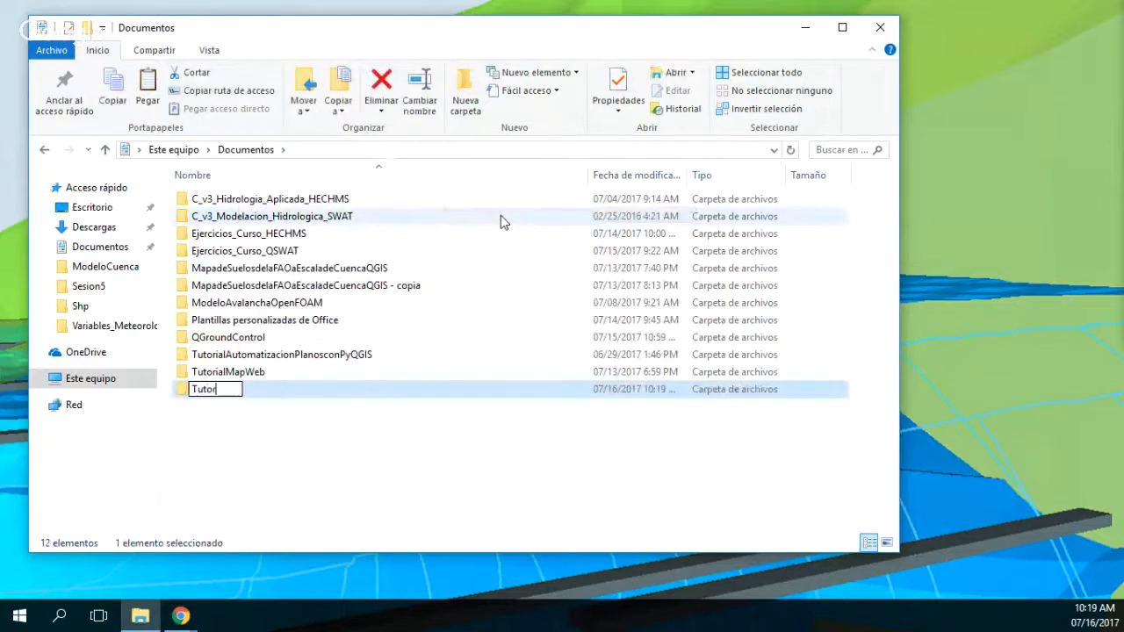
type("ialgeologicalMo")
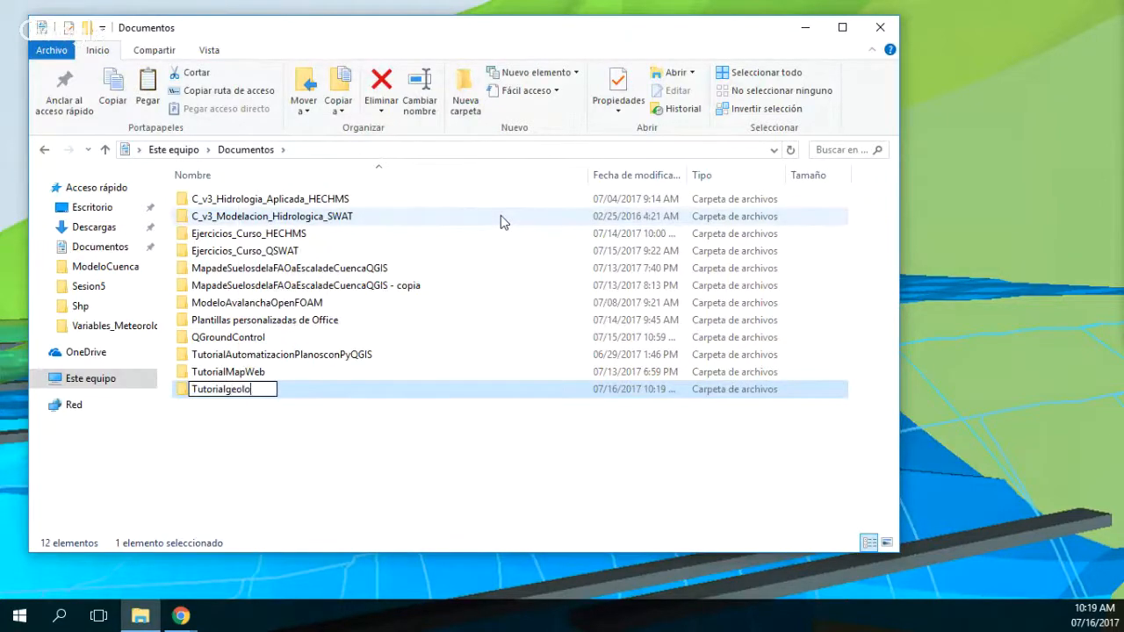
key("BackSpace")
key("BackSpace")
key("BackSpace")
key("BackSpace")
key("BackSpace")
key("BackSpace")
key("BackSpace")
key("BackSpace")
key("BackSpace")
key("BackSpace")
key("BackSpace")
key("BackSpace")
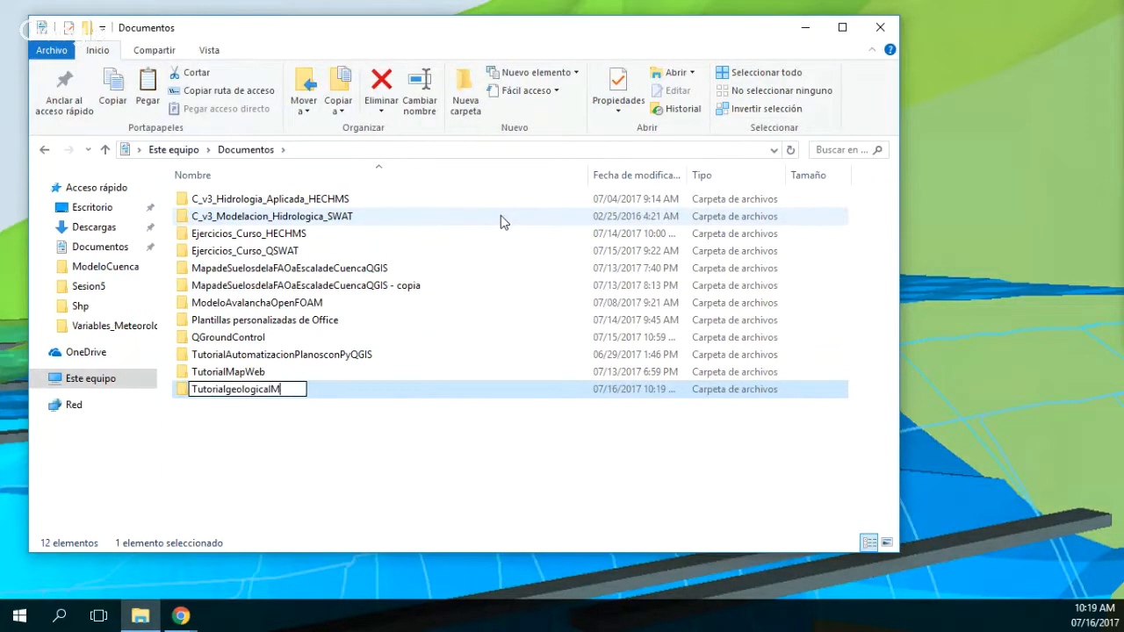
type("Geol")
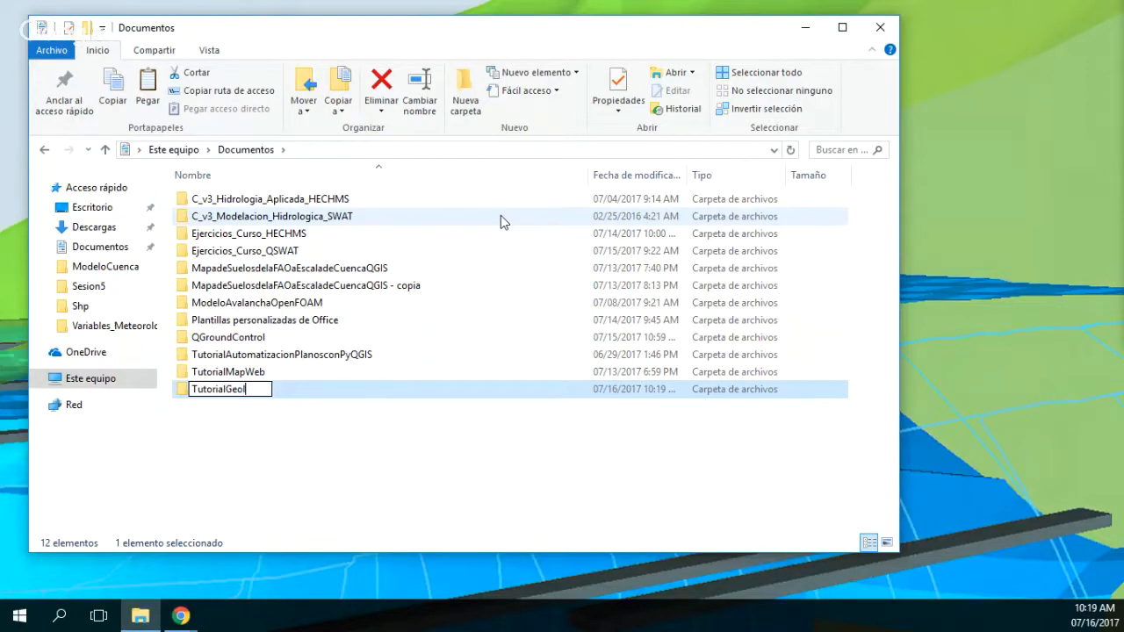
type("ogicalCon")
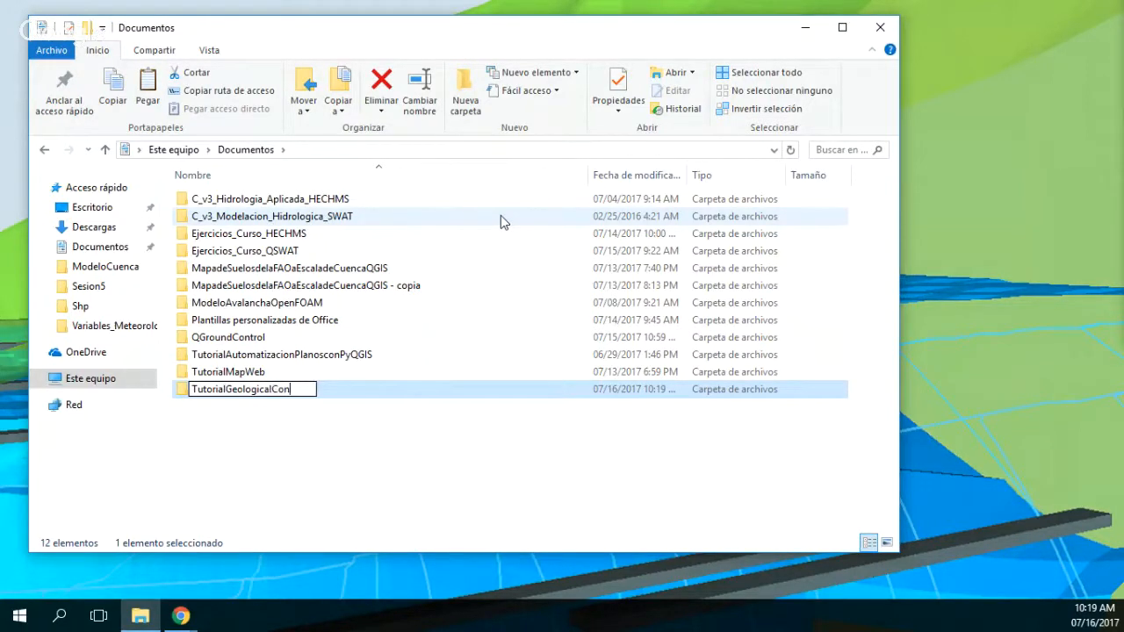
type("tact")
key("Return")
key("Return")
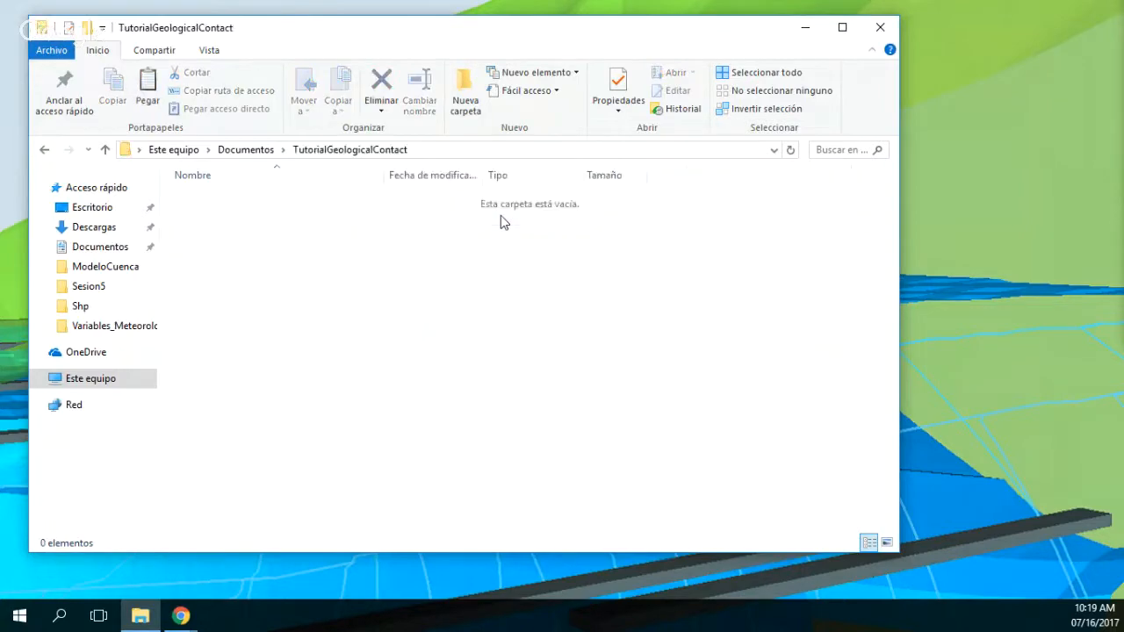
Step: Create an Xls subfolder in TutorialGeologicalContact and paste the copied spreadsheet into it
right_click(311, 382)
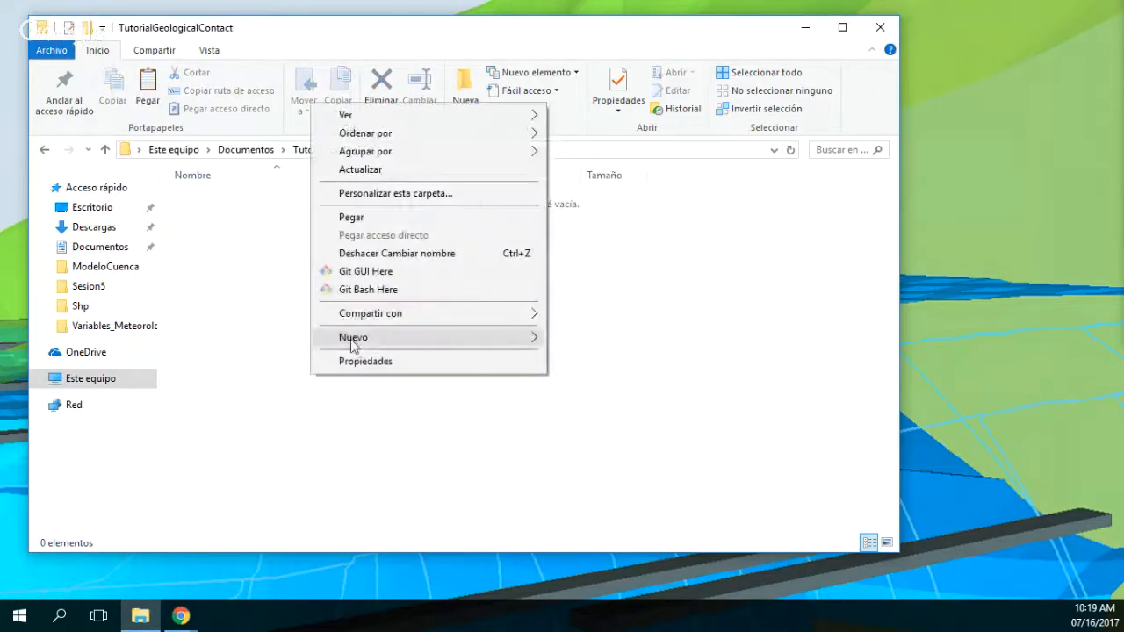
mouse_move(354, 344)
left_click(606, 342)
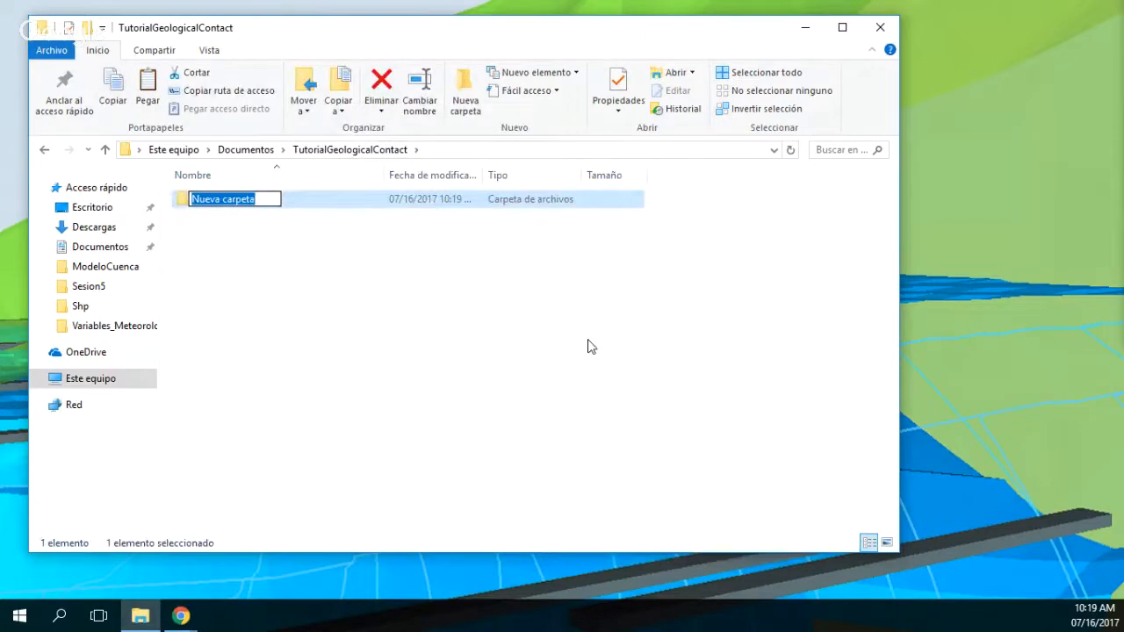
type("Xls")
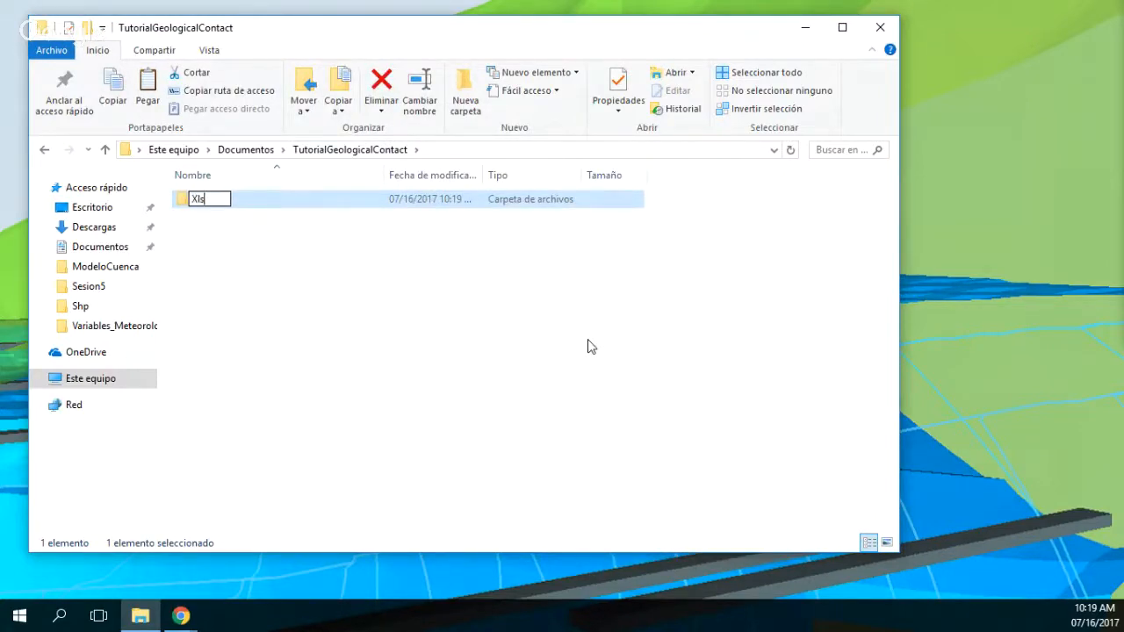
key("Return")
key("Return")
key("ctrl+v")
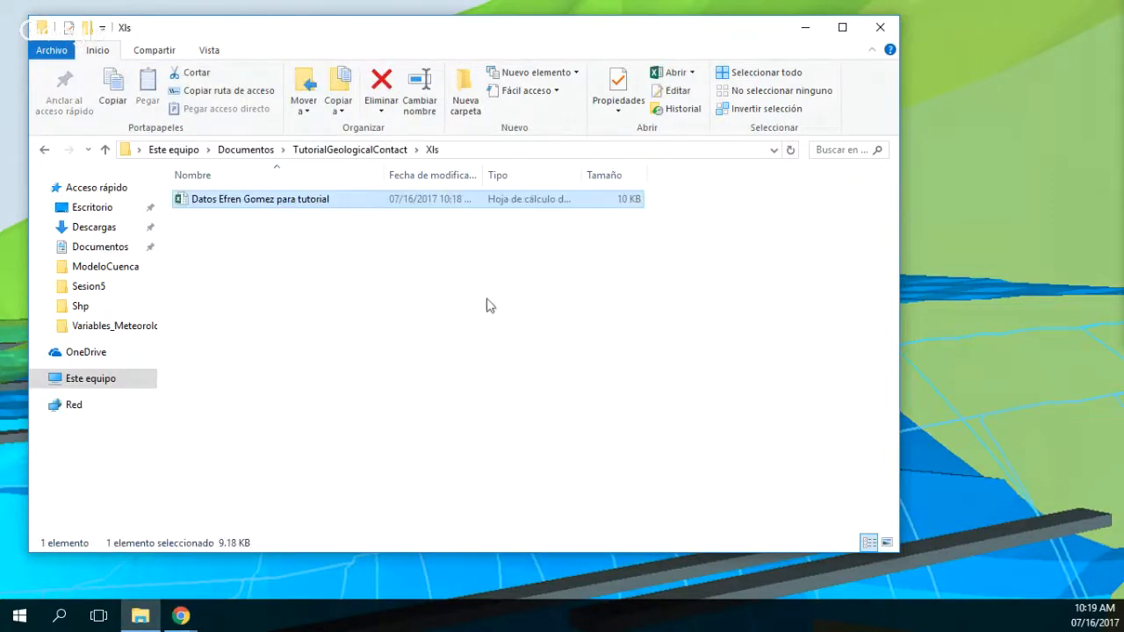
Step: Open the pasted spreadsheet in Excel and enable editing to leave Protected View
double_click(257, 204)
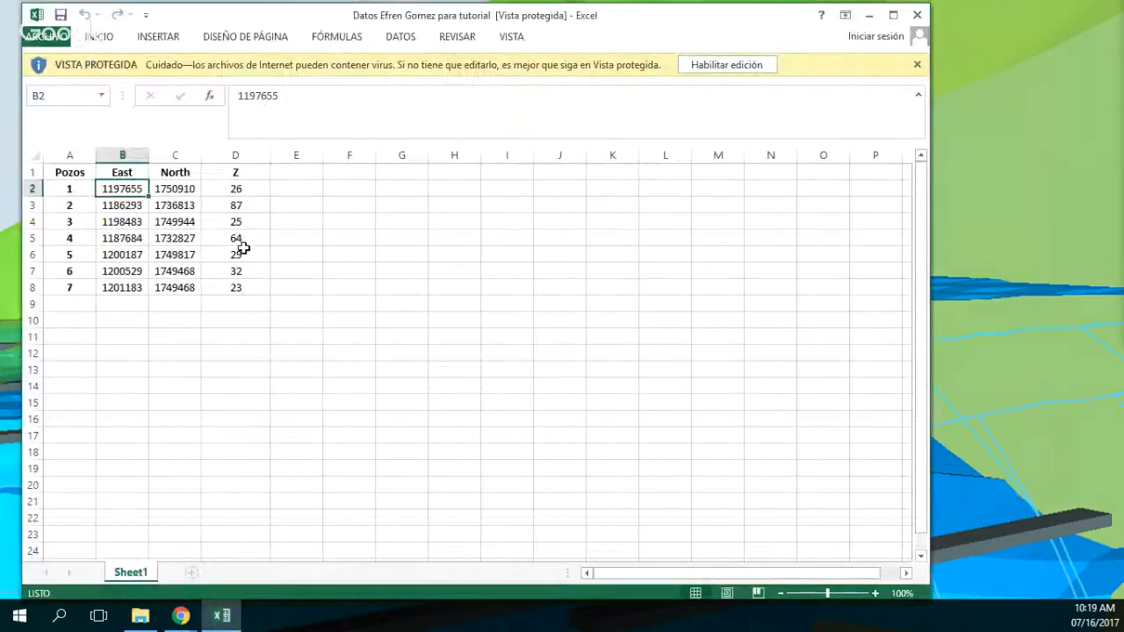
left_click(160, 218)
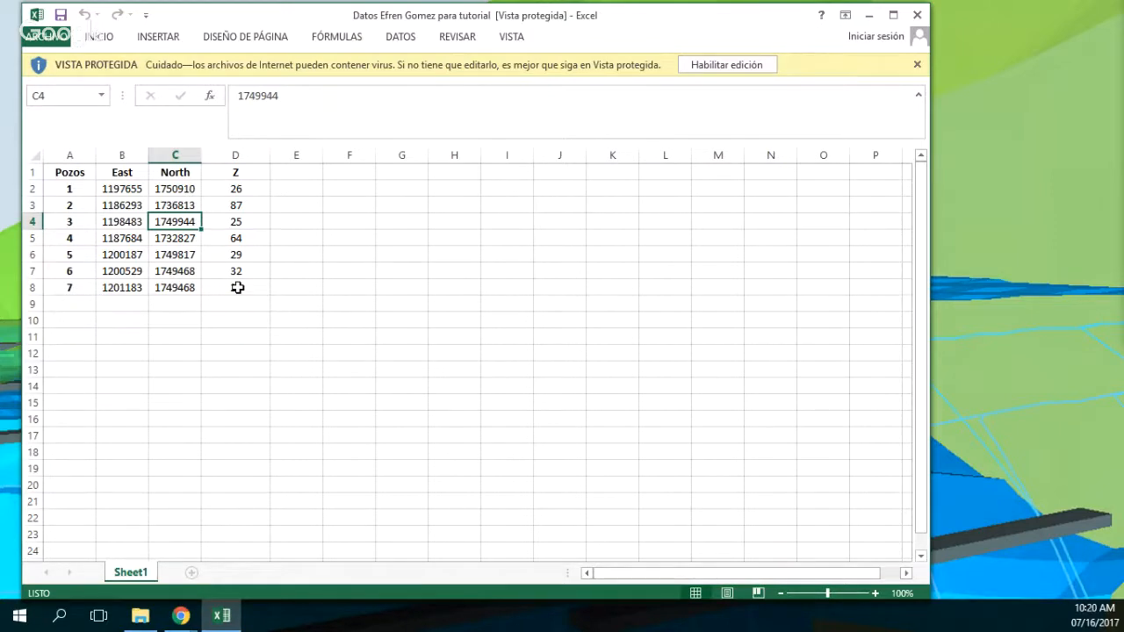
left_click(739, 65)
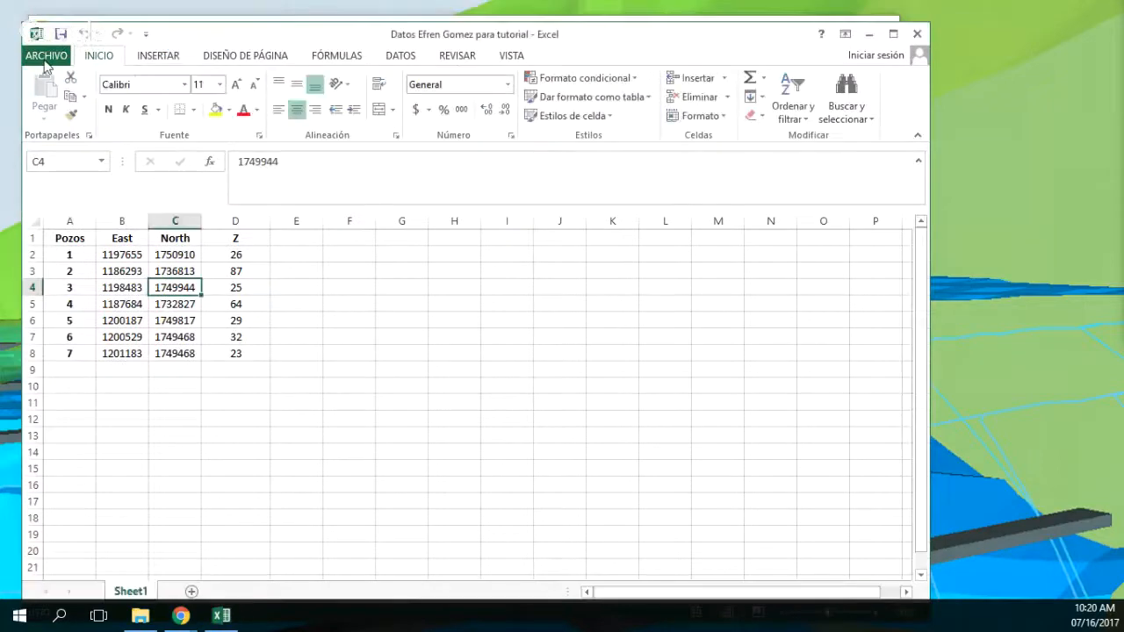
Step: Save the workbook in the Xls folder as a CSV (MS-DOS) file, keeping its file name
left_click(46, 56)
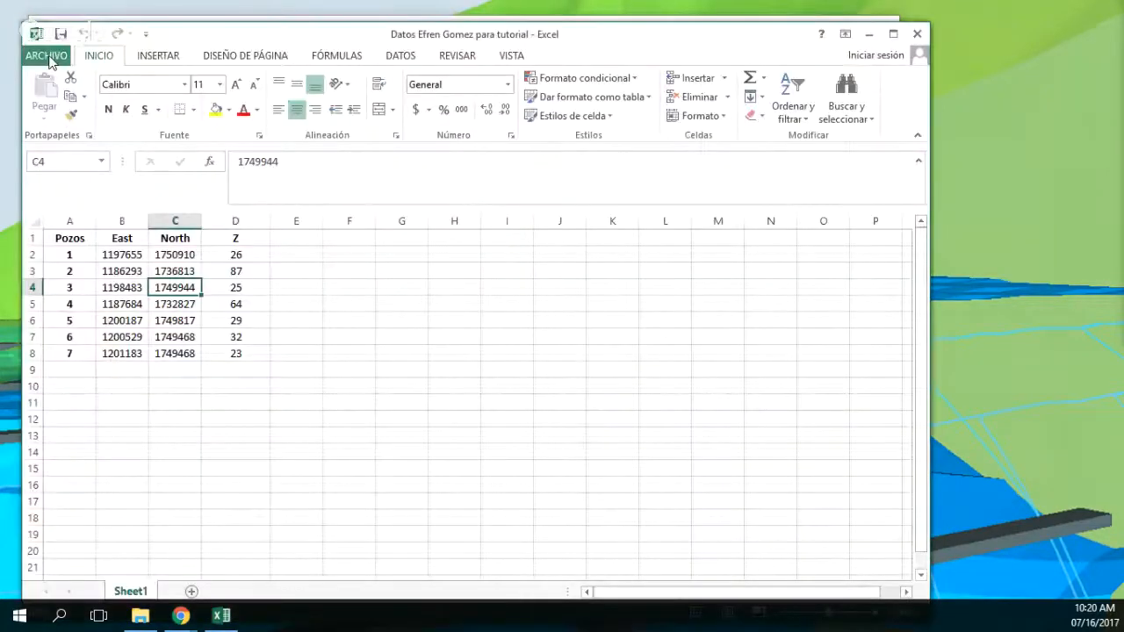
left_click(63, 220)
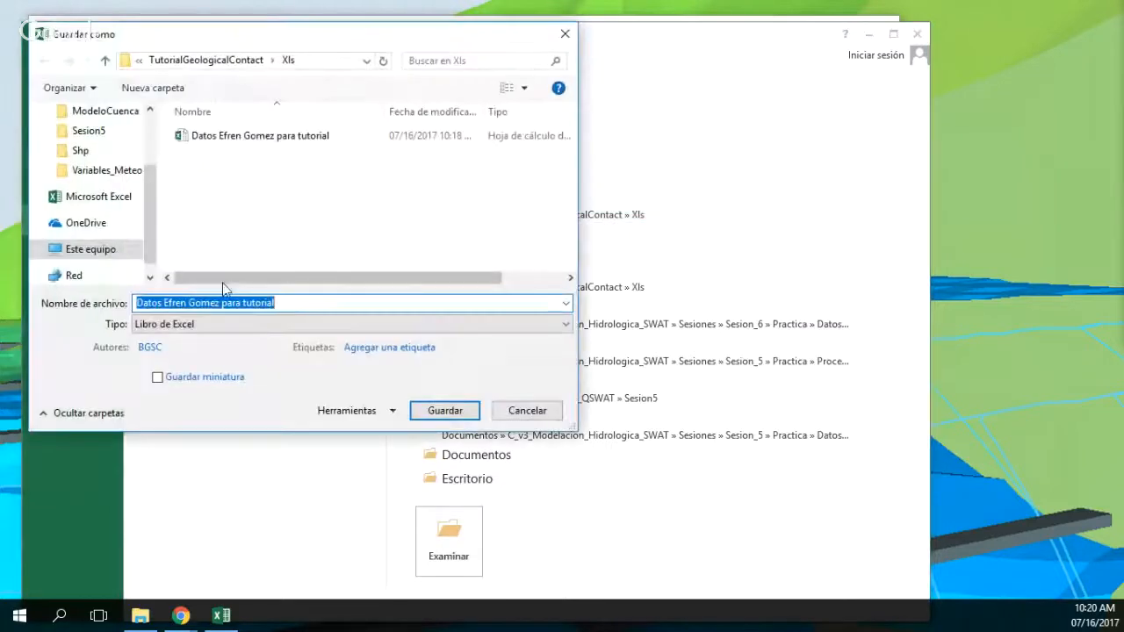
left_click(233, 325)
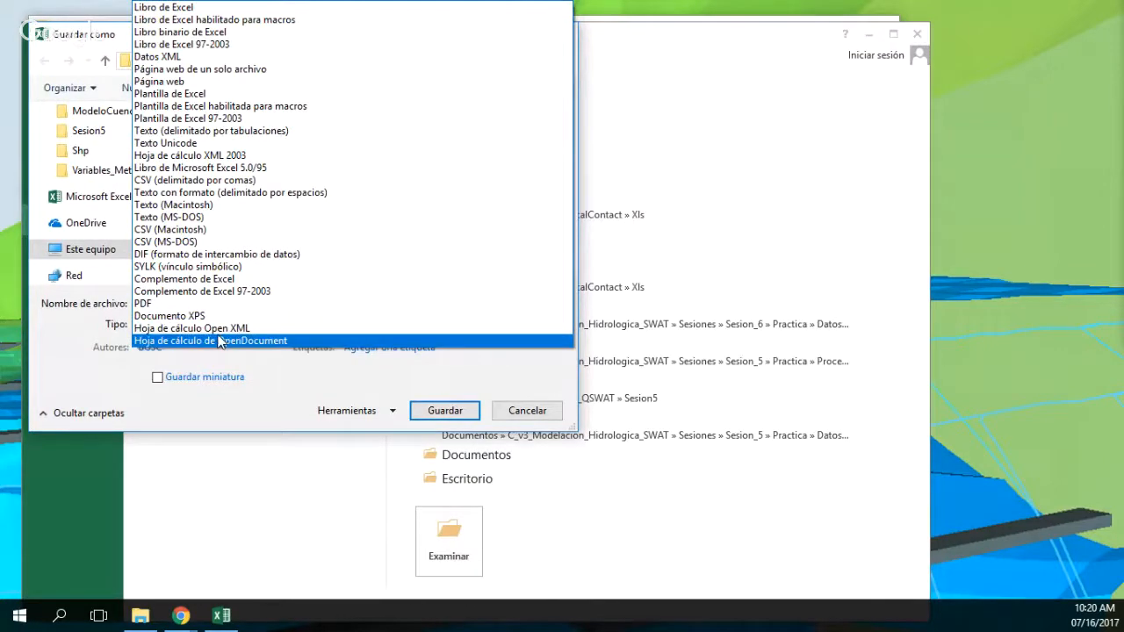
left_click(201, 241)
left_click(452, 397)
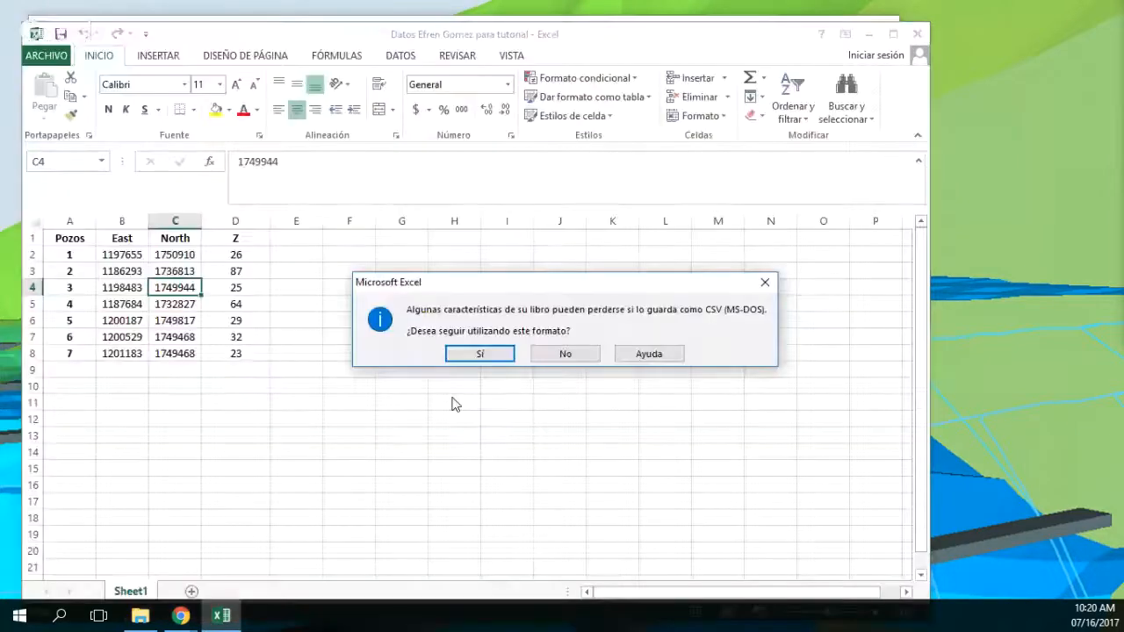
Step: Dismiss the repeated save request and close the workbook without saving it again
left_click(566, 354)
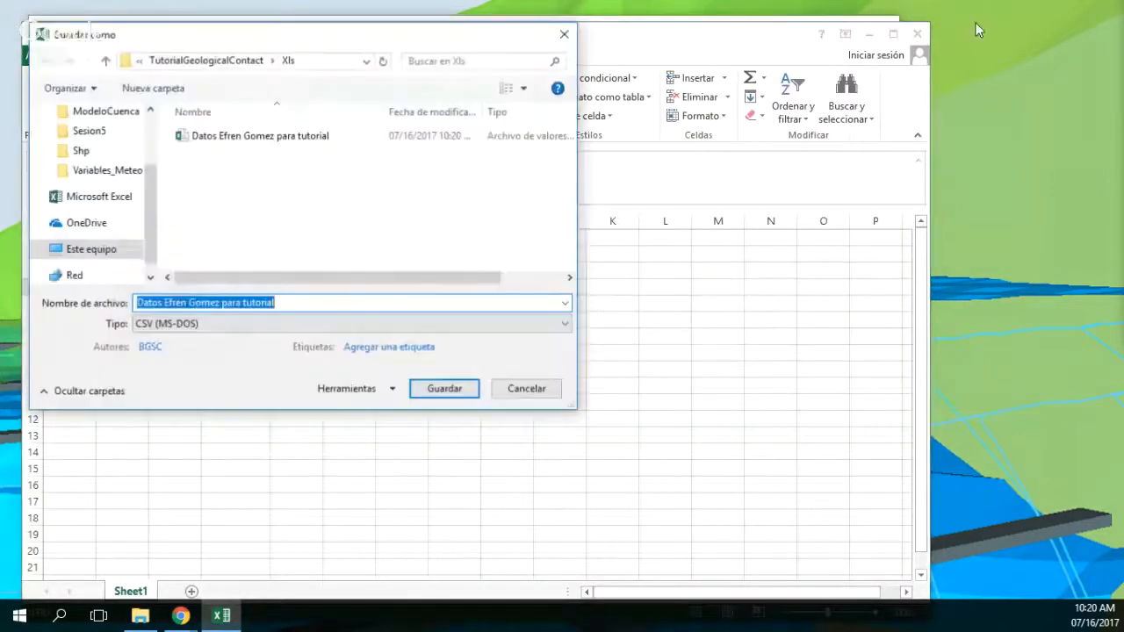
left_click(565, 33)
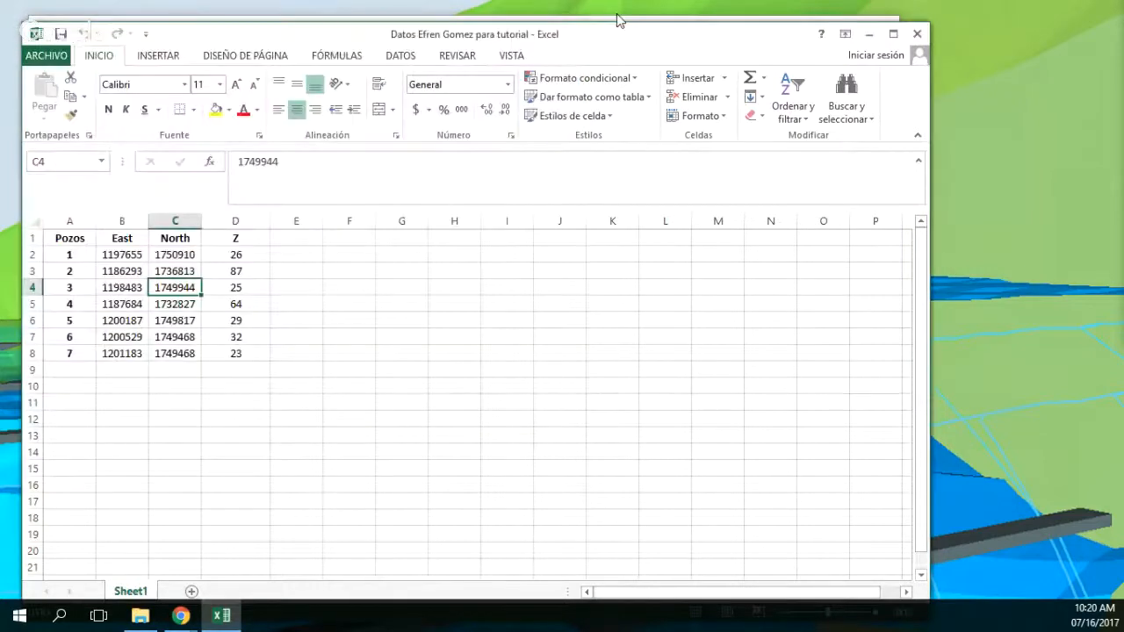
key("alt+F4")
left_click(553, 331)
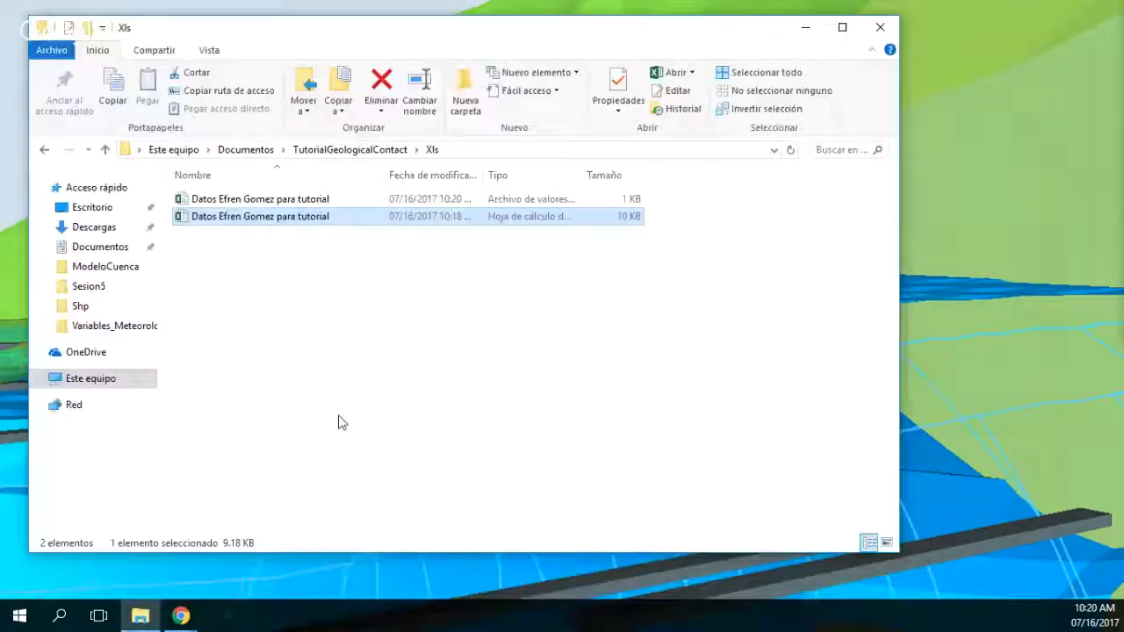
Step: Open the CSV file from the Xls folder in Notepad++ to check its comma-separated values
left_click(299, 200)
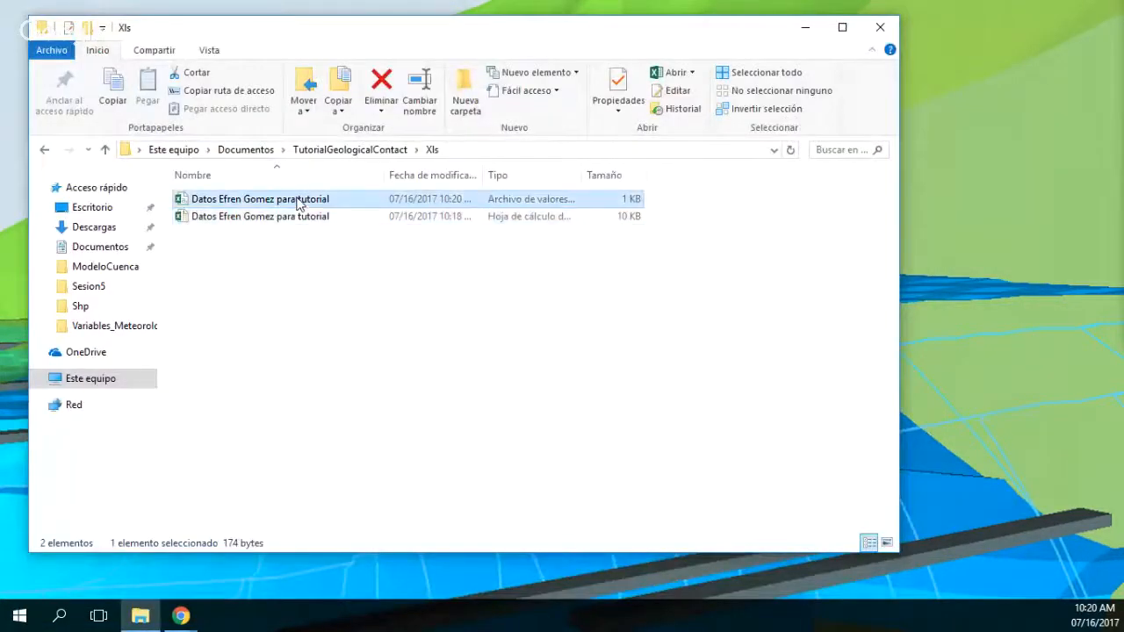
right_click(298, 202)
left_click(320, 262)
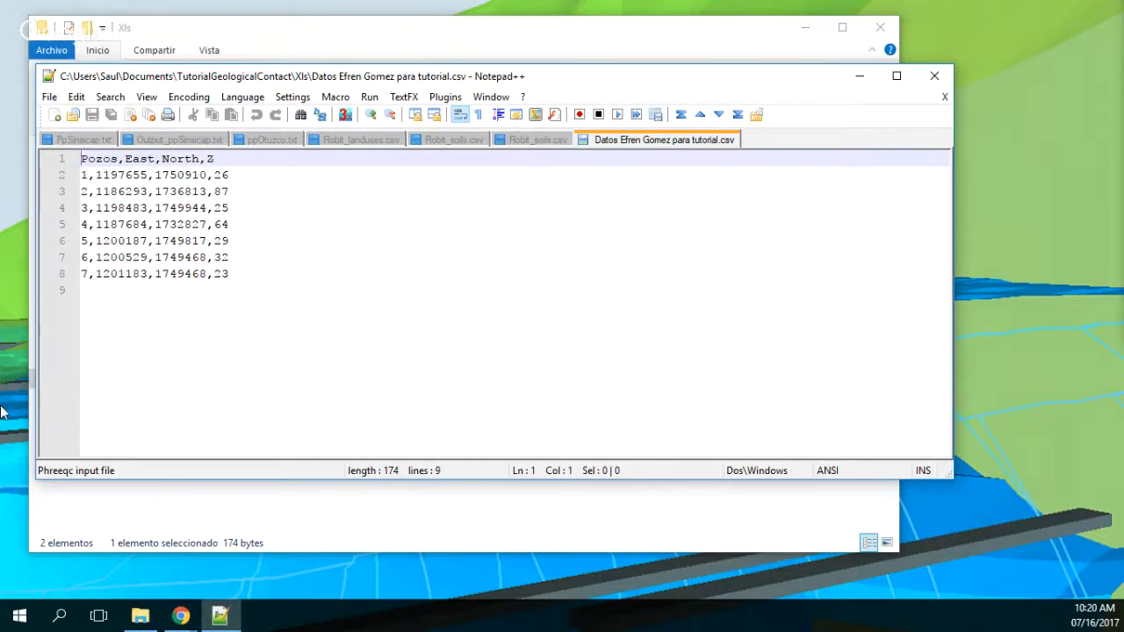
Step: Start QGIS Desktop 2.18.7, and close Notepad++ and the Xls folder window
left_click(60, 618)
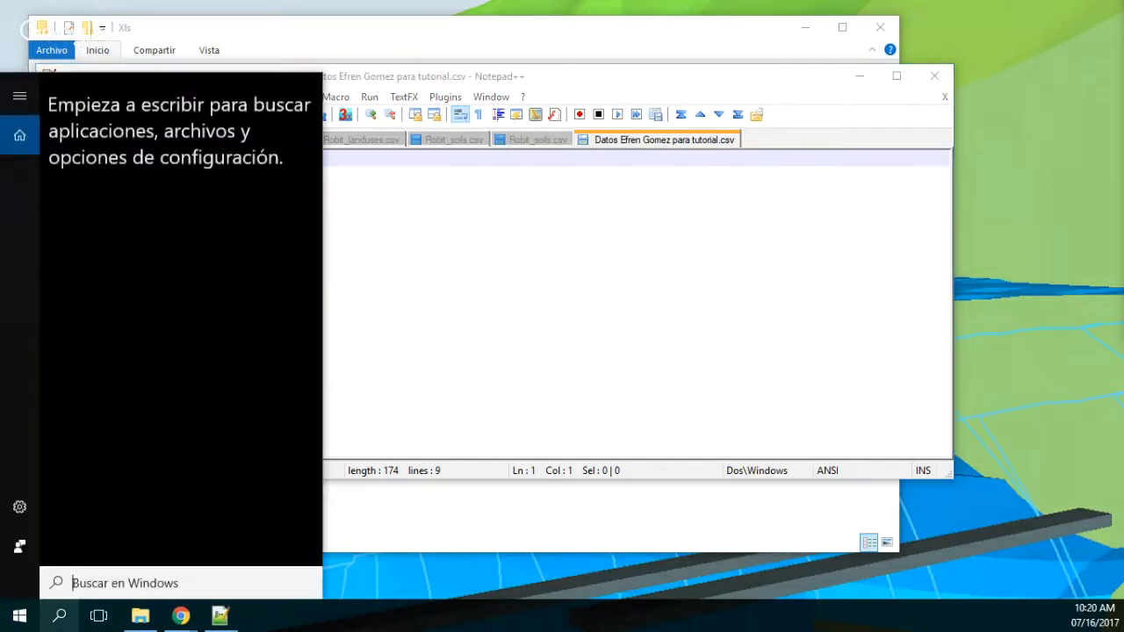
type("qg")
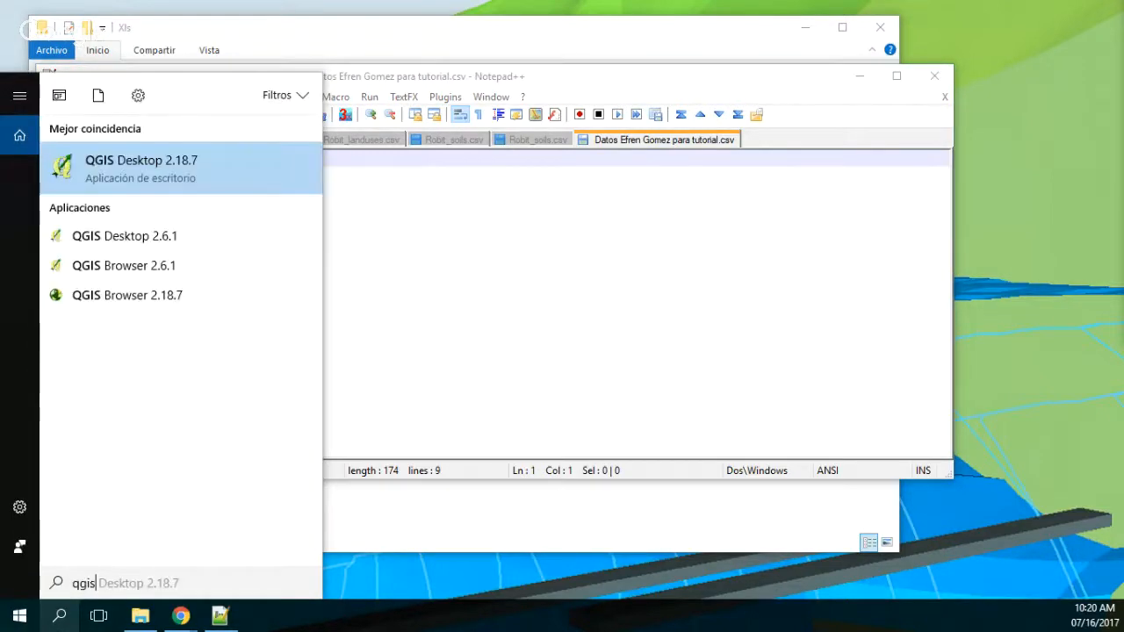
type("is")
key("Return")
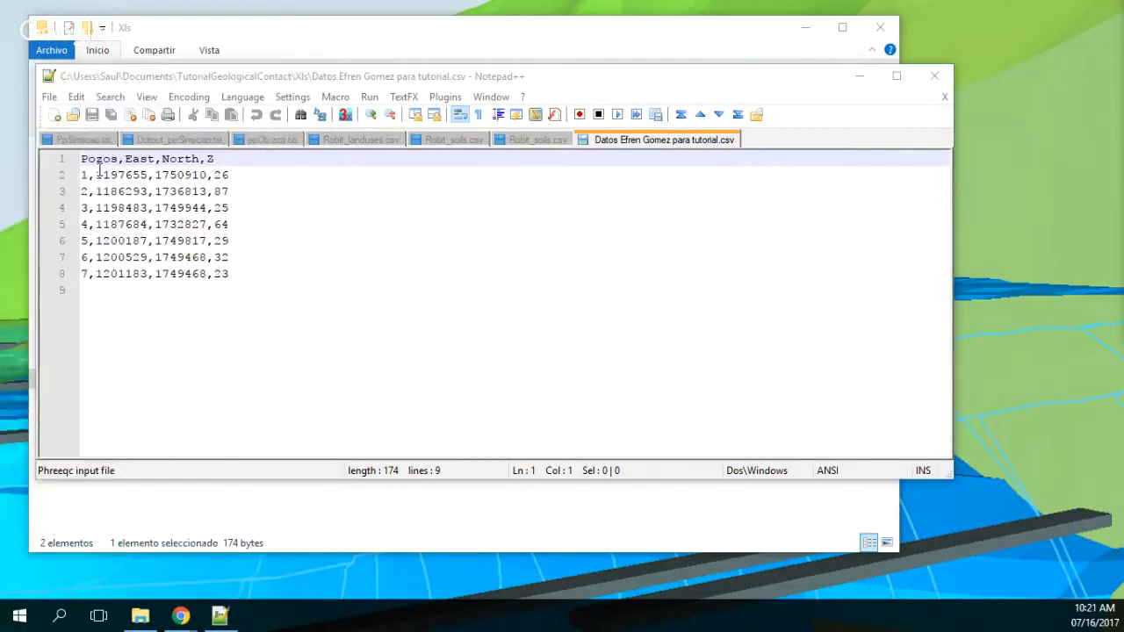
left_click(936, 79)
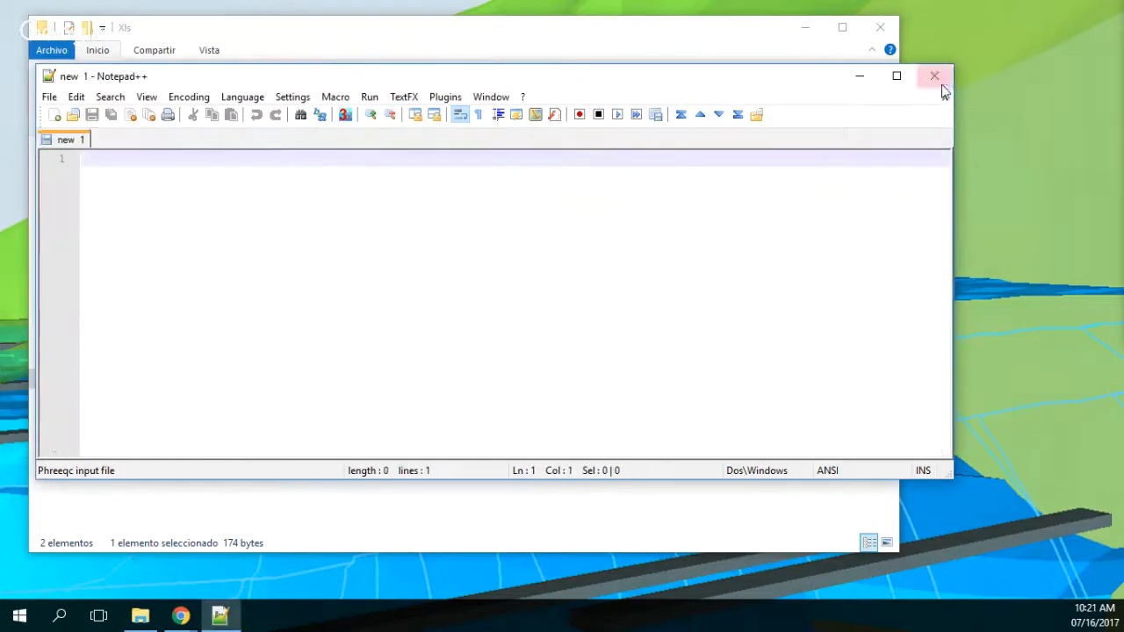
left_click(879, 29)
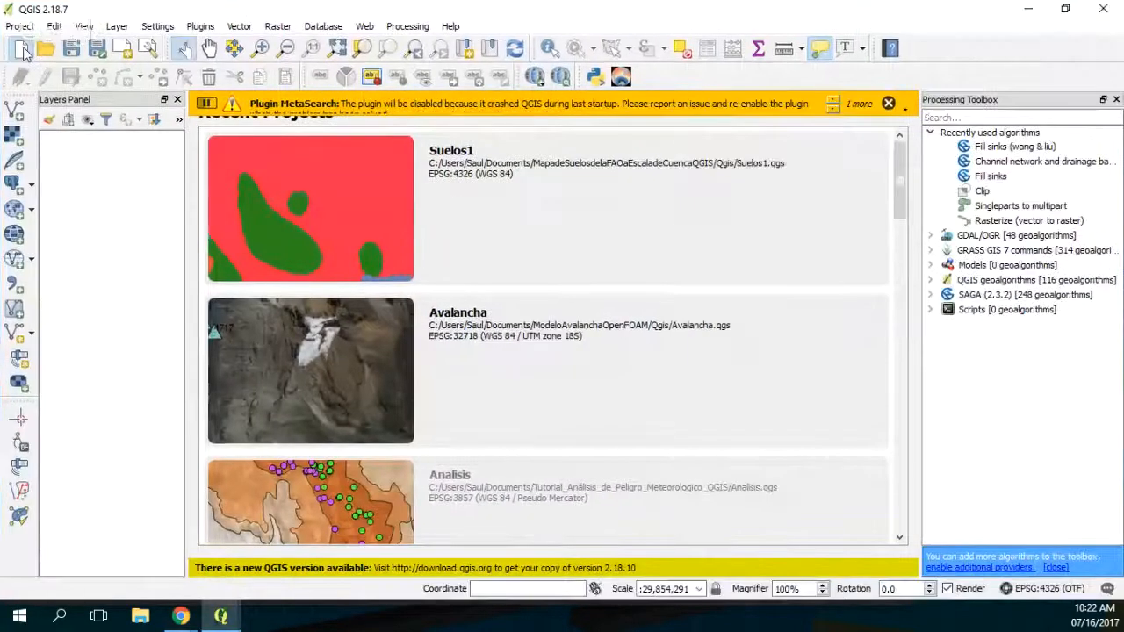
Step: Create a new empty project and dismiss the plugin warning
left_click(22, 50)
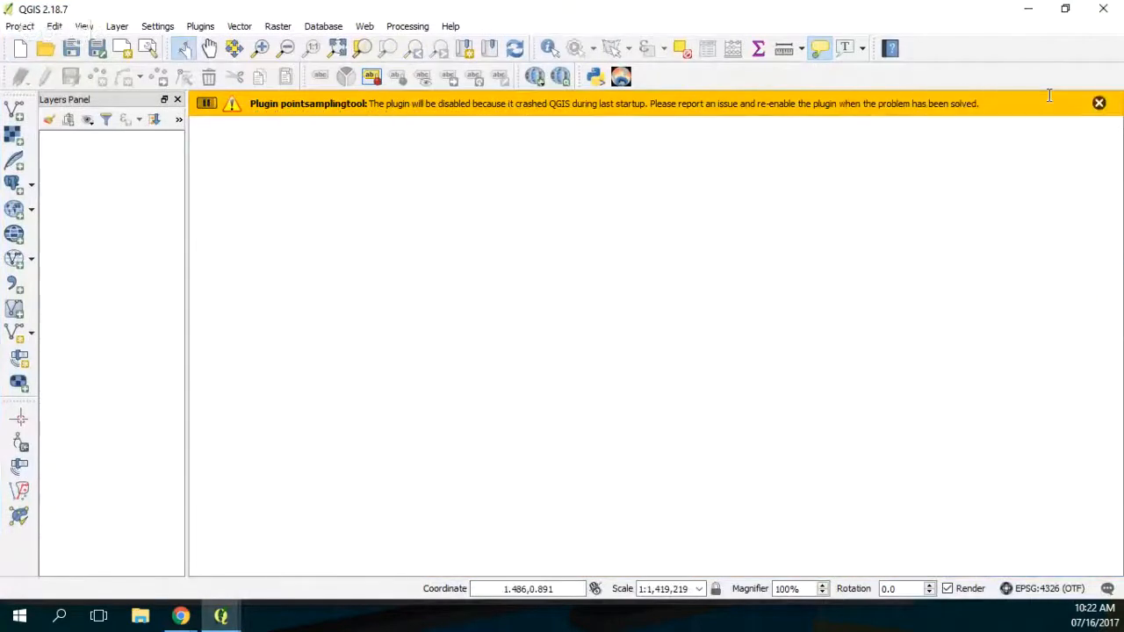
left_click(1097, 103)
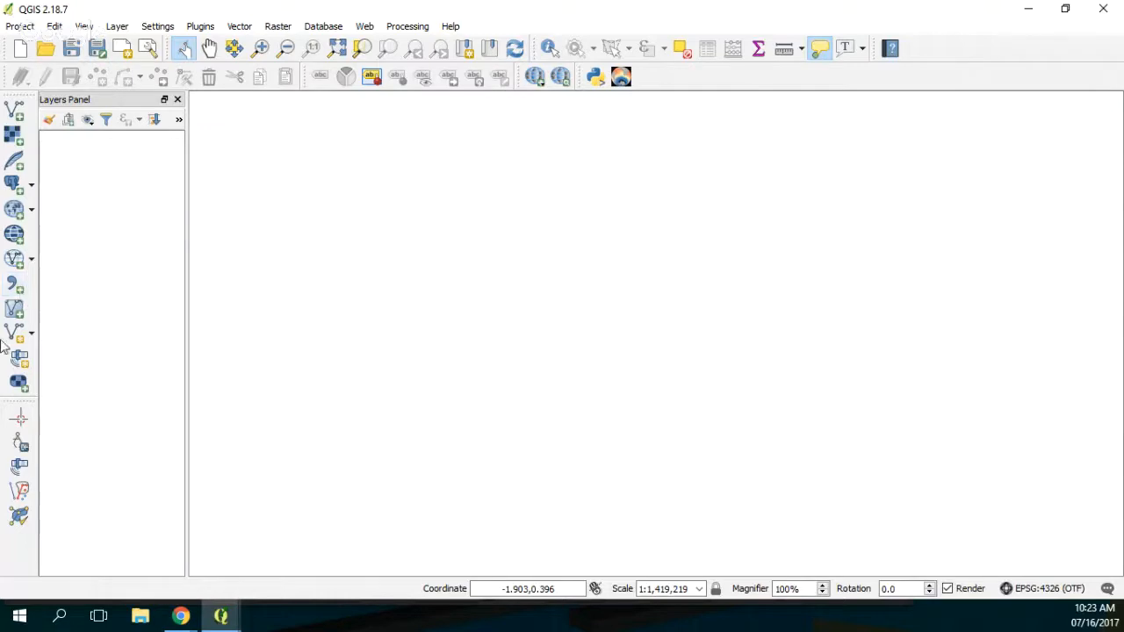
Step: Load the well data CSV from Documentos, TutorialGeologicalContact, Xls as the source of a new delimited text layer
left_click(14, 286)
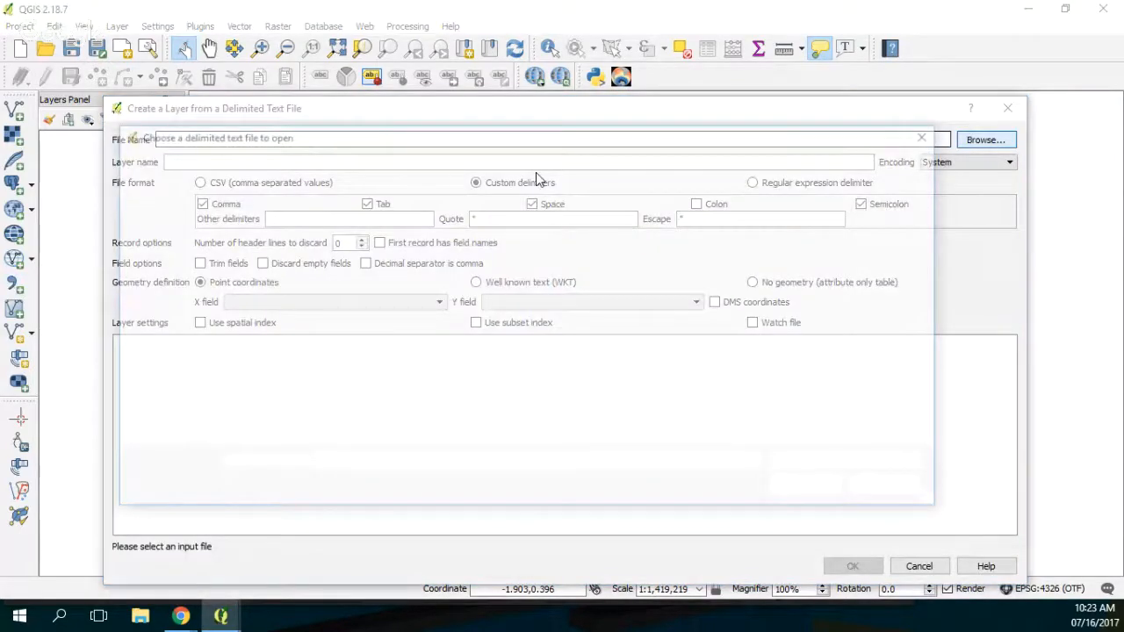
left_click(207, 286)
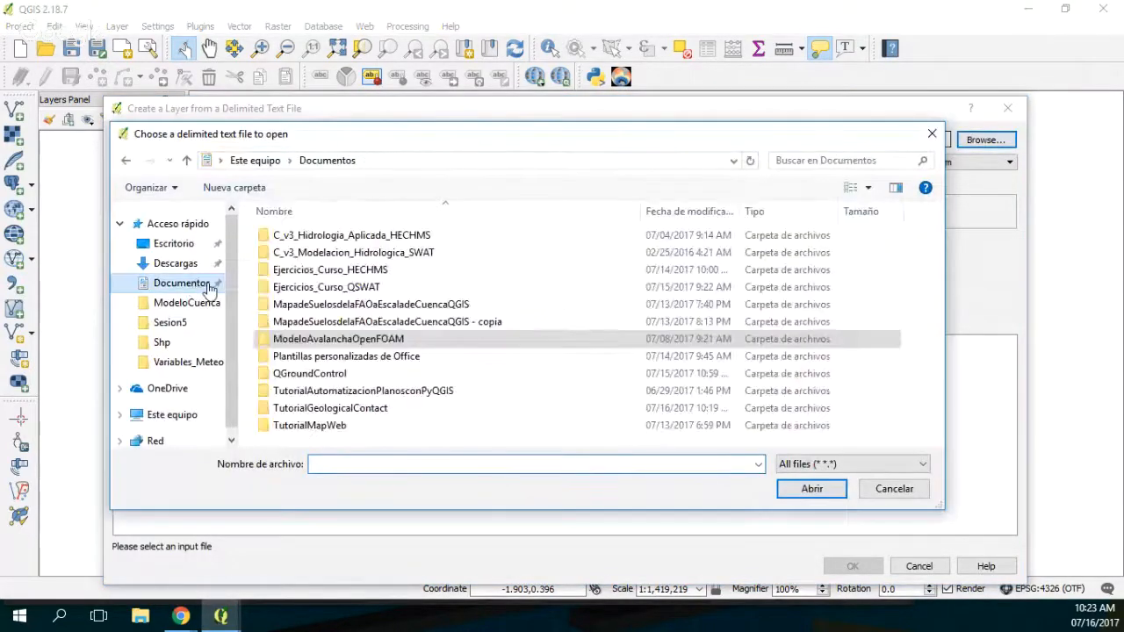
double_click(325, 407)
double_click(278, 237)
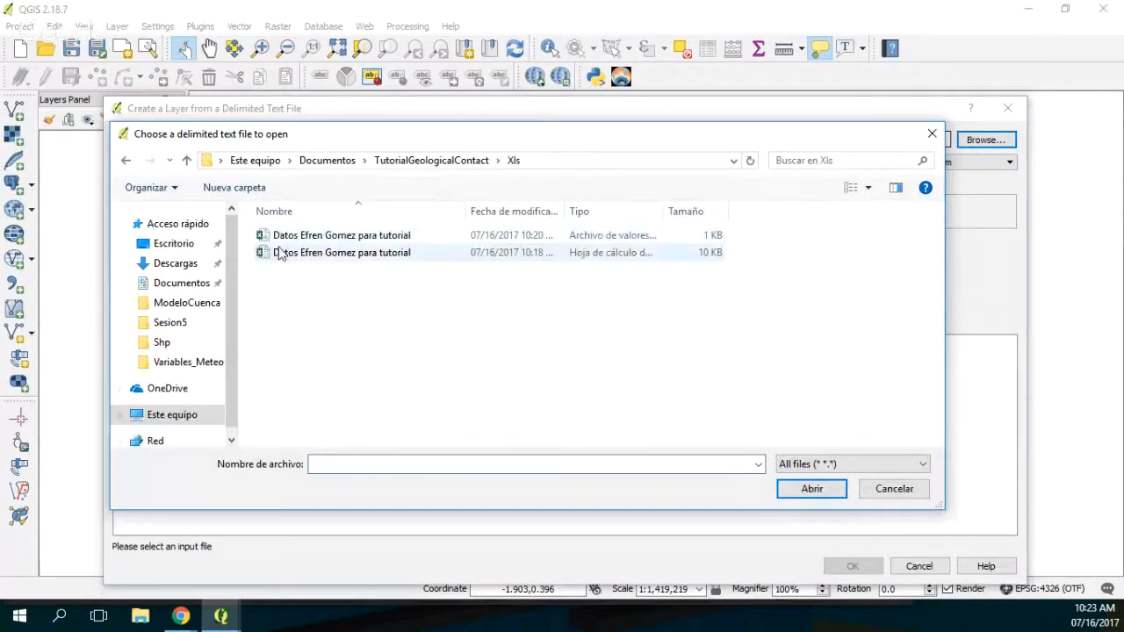
double_click(285, 236)
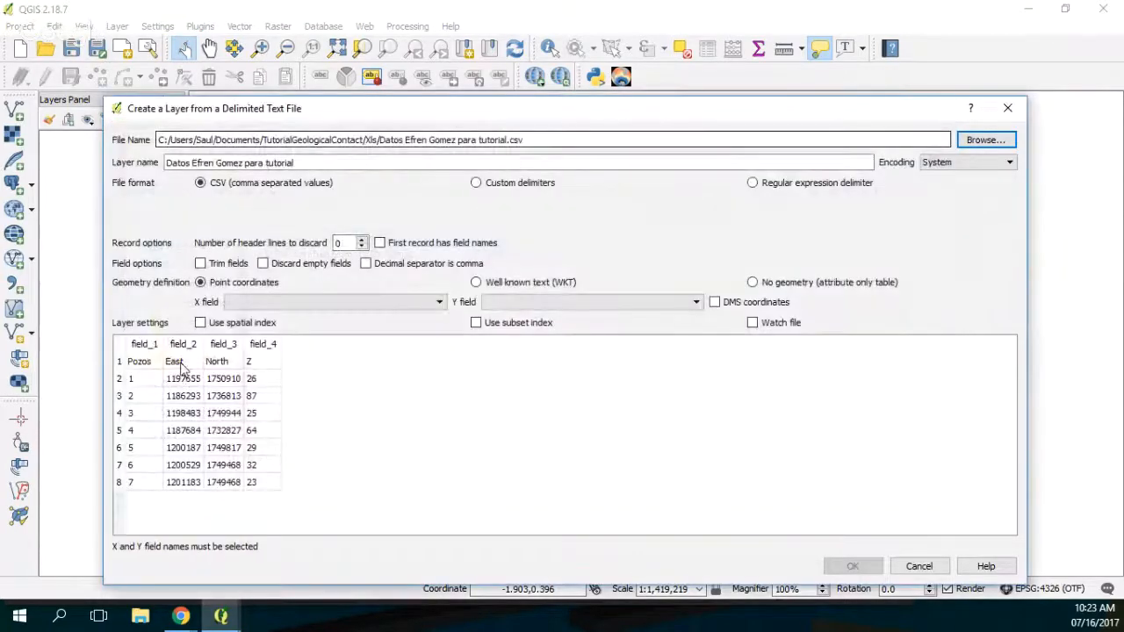
Step: Take field names from the first record, use East as X field and North as Y field, and accept the layer definition
left_click(285, 303)
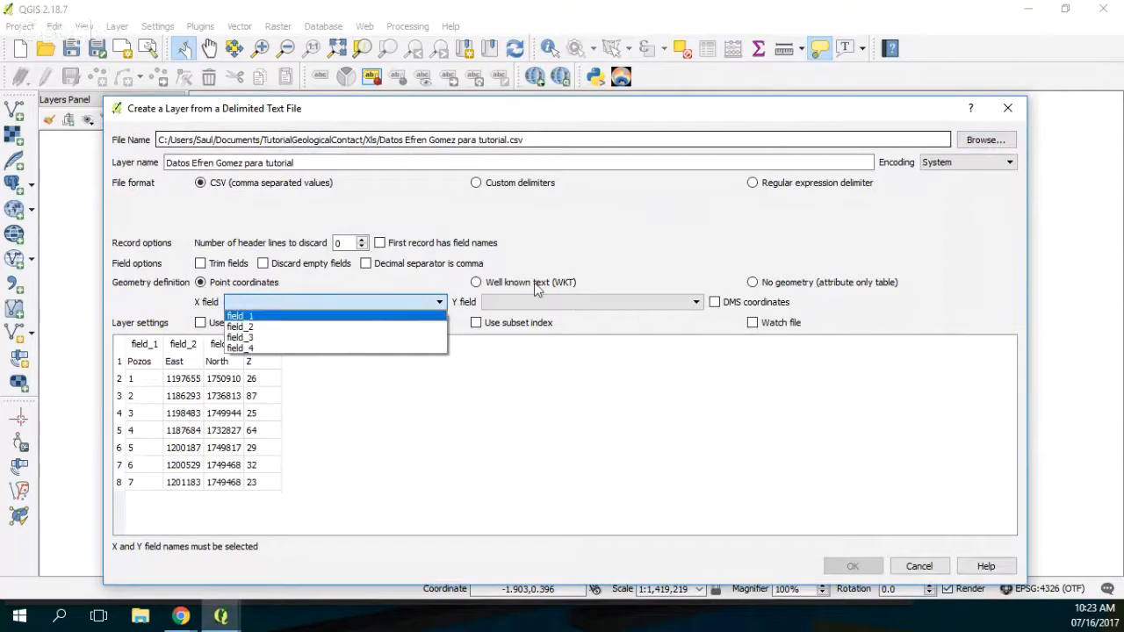
left_click(537, 290)
left_click(379, 242)
left_click(313, 302)
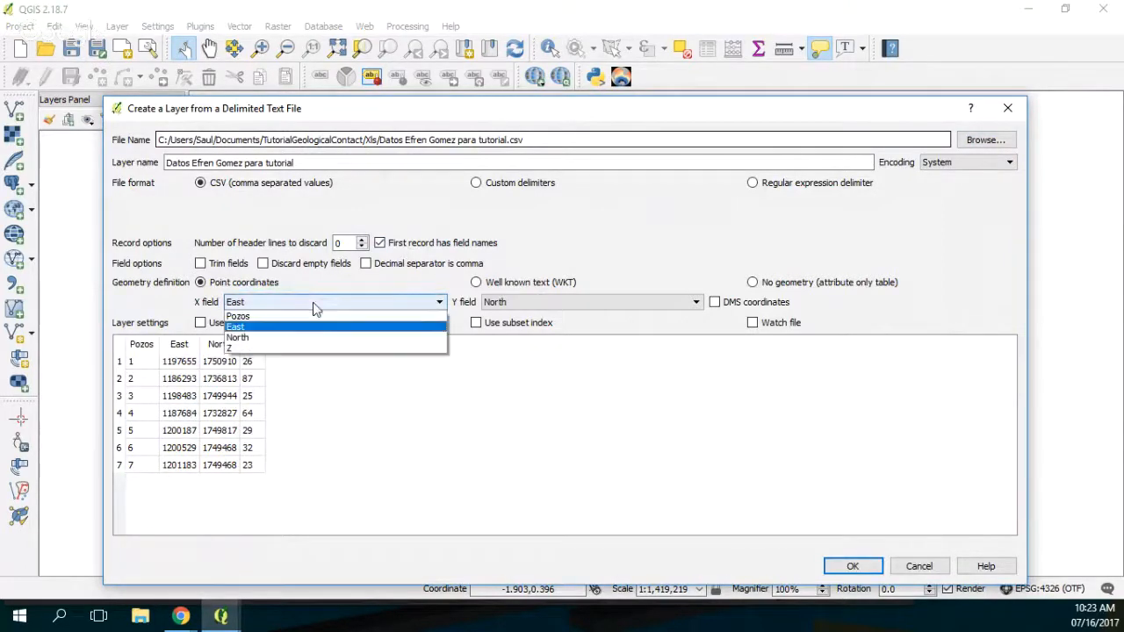
left_click(304, 330)
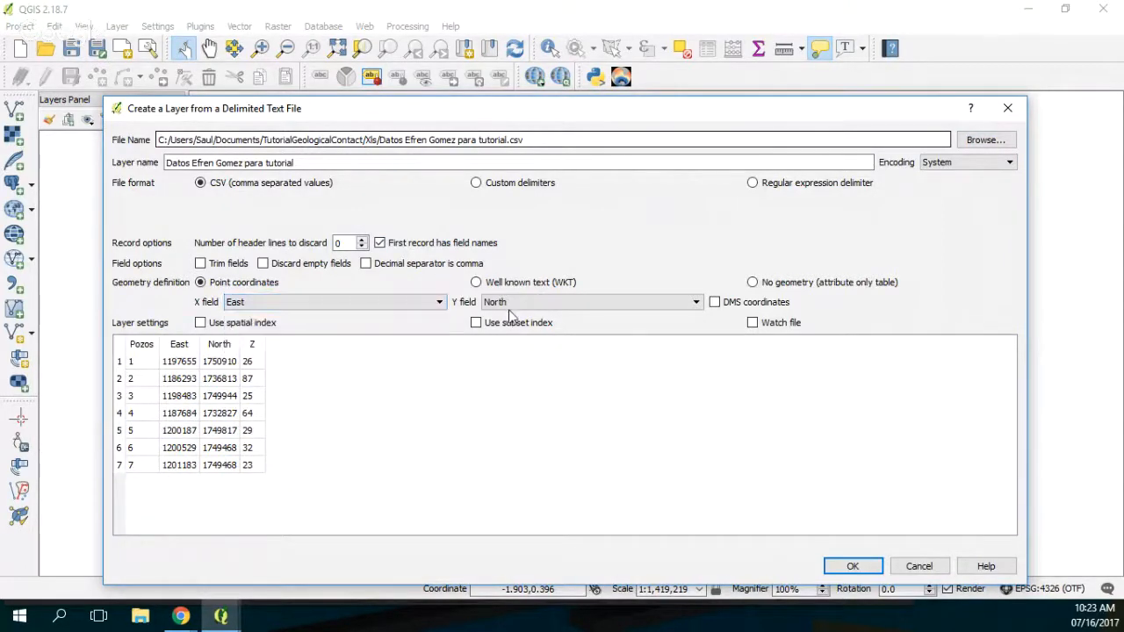
left_click(853, 566)
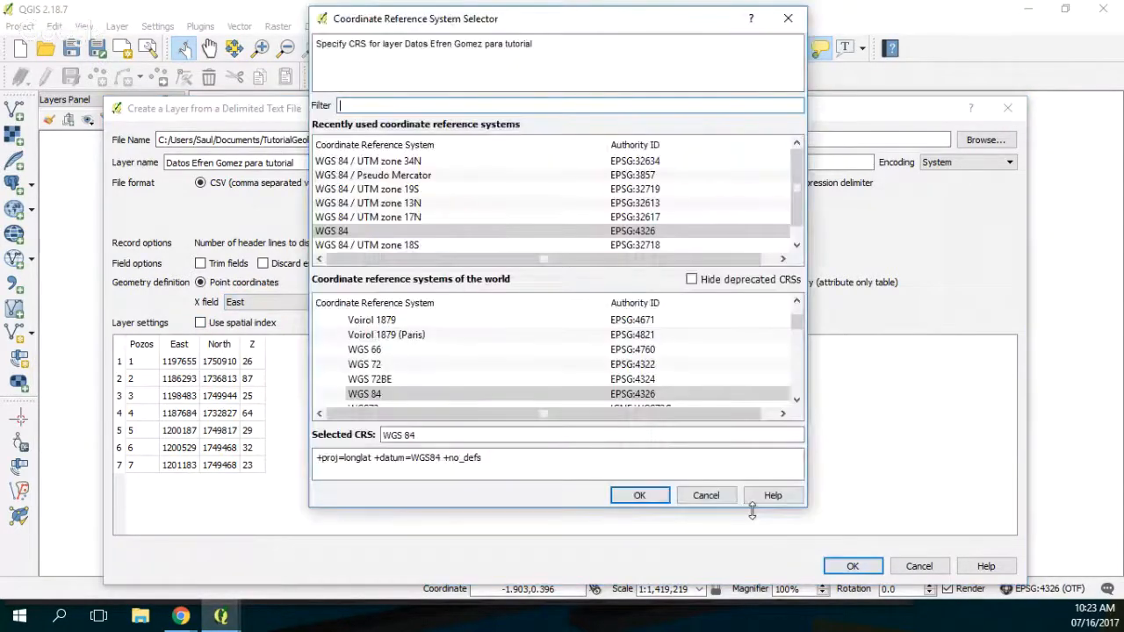
Step: Filter the coordinate reference systems by "mag"
type("maga")
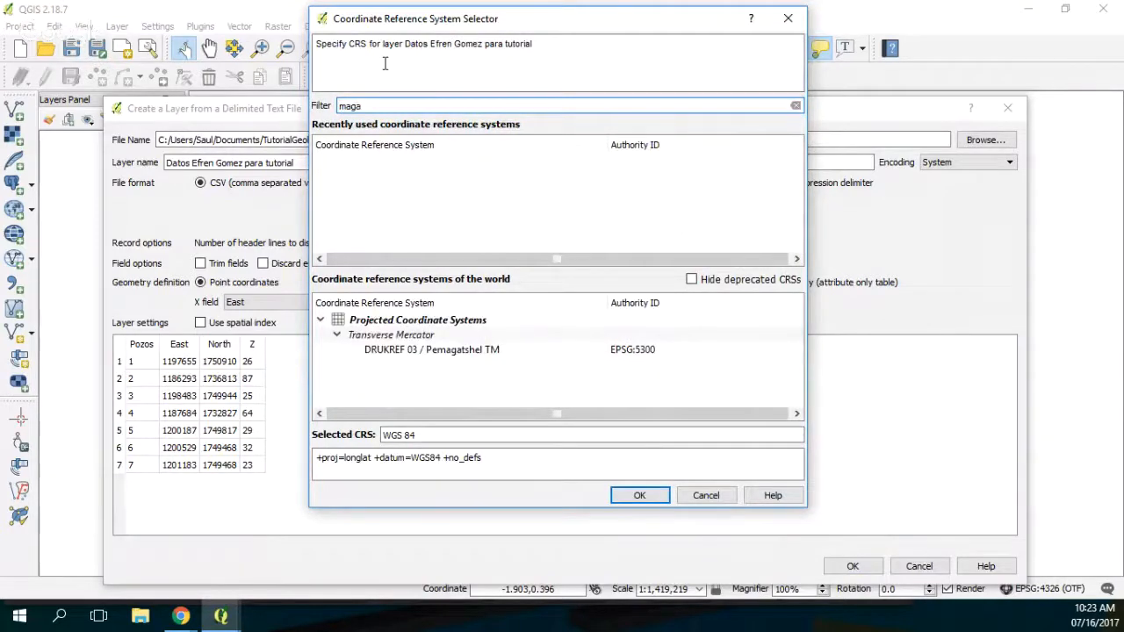
key("BackSpace")
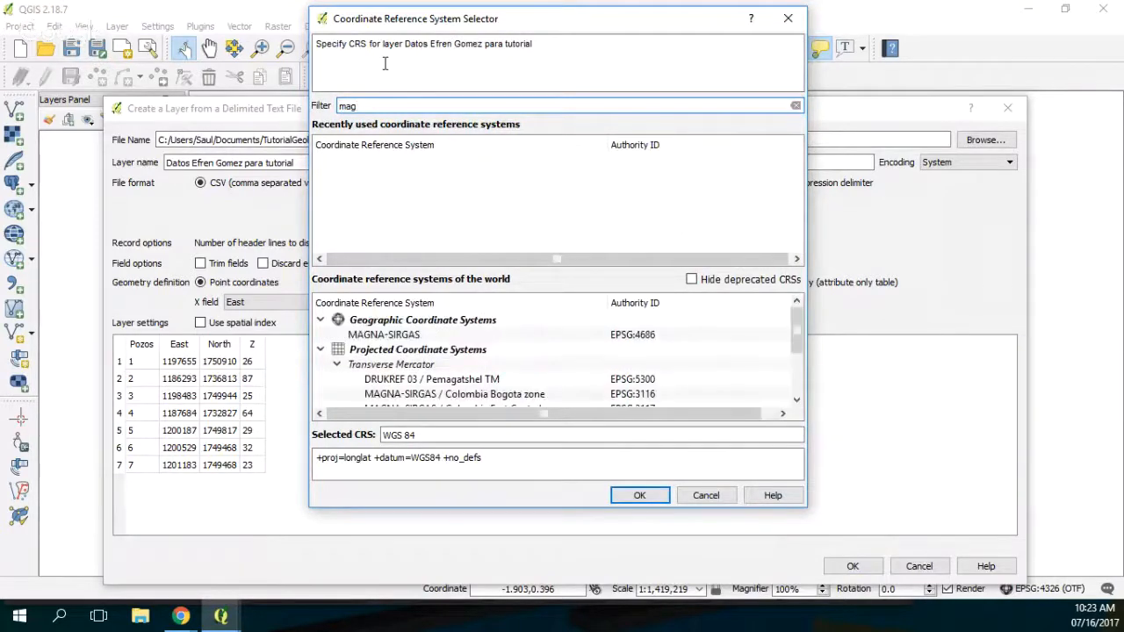
left_click(181, 617)
mouse_move(96, 569)
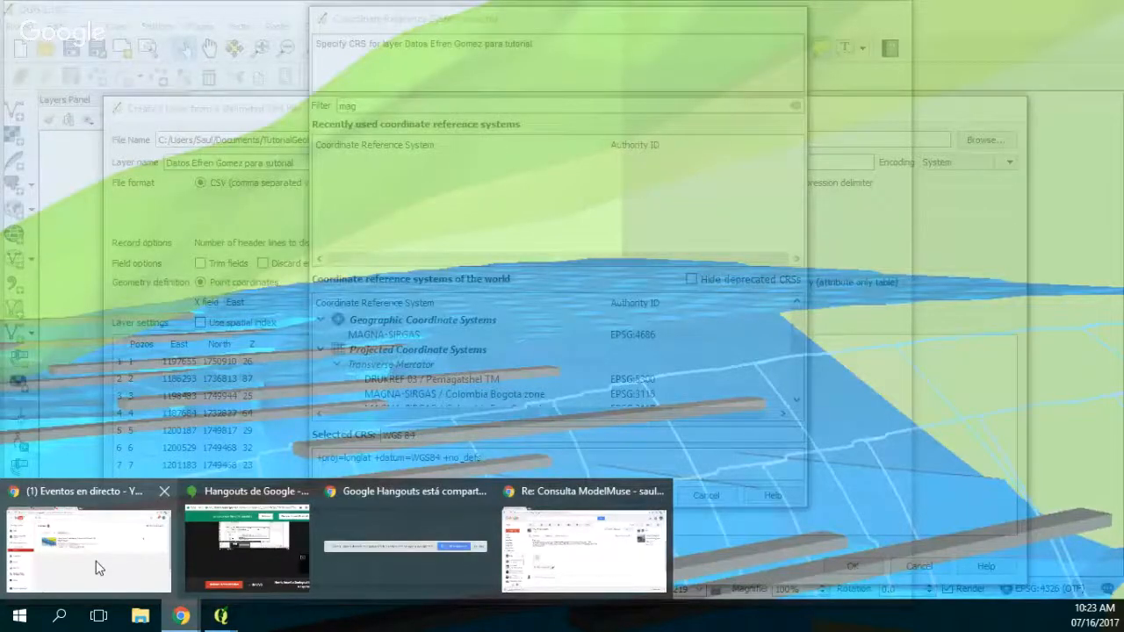
left_click(99, 568)
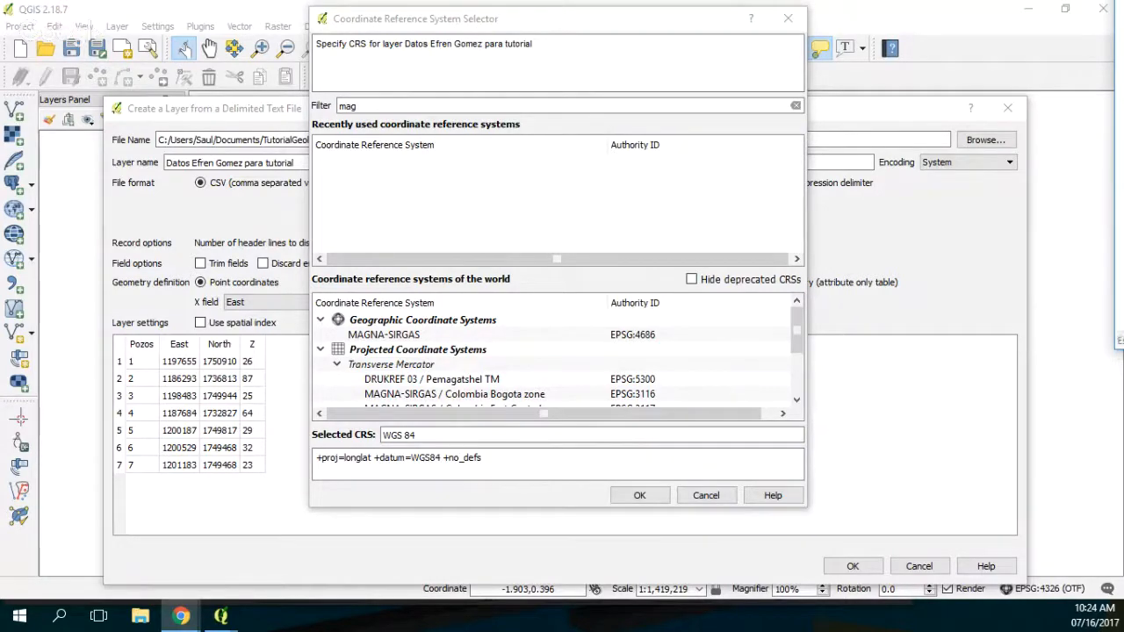
Step: Assign MAGNA-SIRGAS / Colombia Bogota zone (EPSG:3116) to the well layer and add it to the map
left_click(505, 397)
left_click(640, 496)
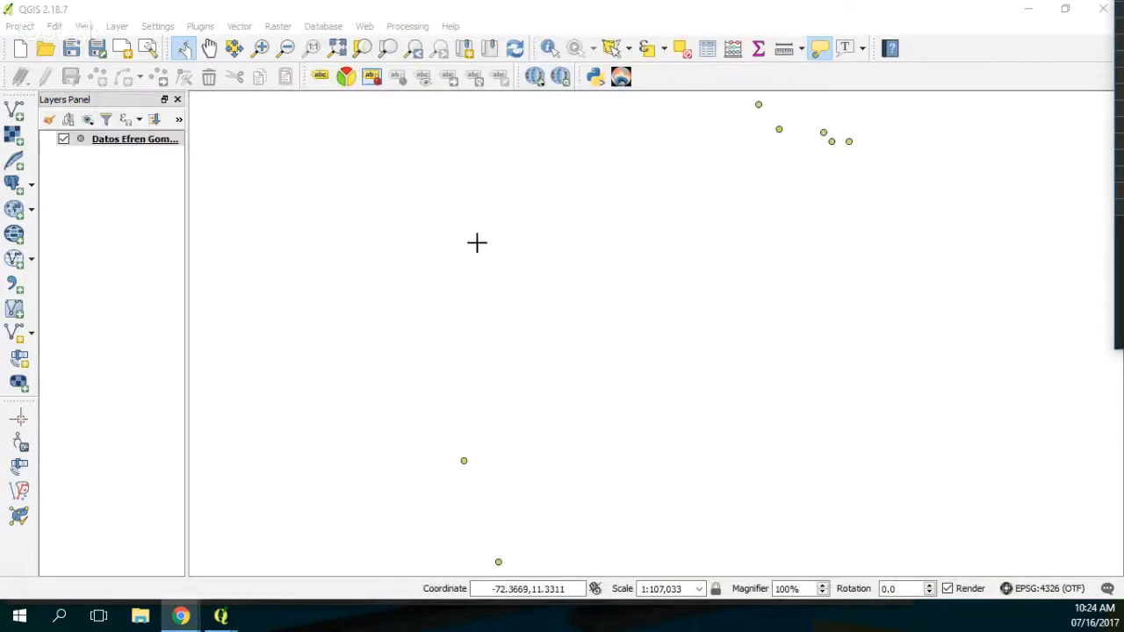
Step: Add the Google Satellite base map from the OpenLayers plugin and place it beneath the well point layer
left_click(365, 26)
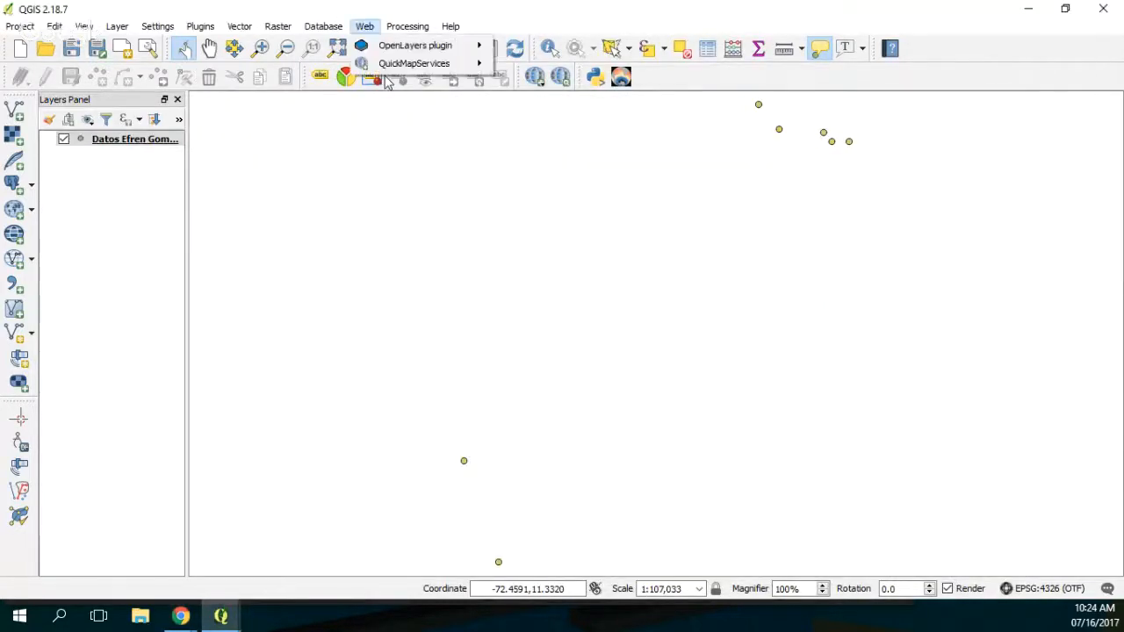
mouse_move(414, 47)
mouse_move(558, 119)
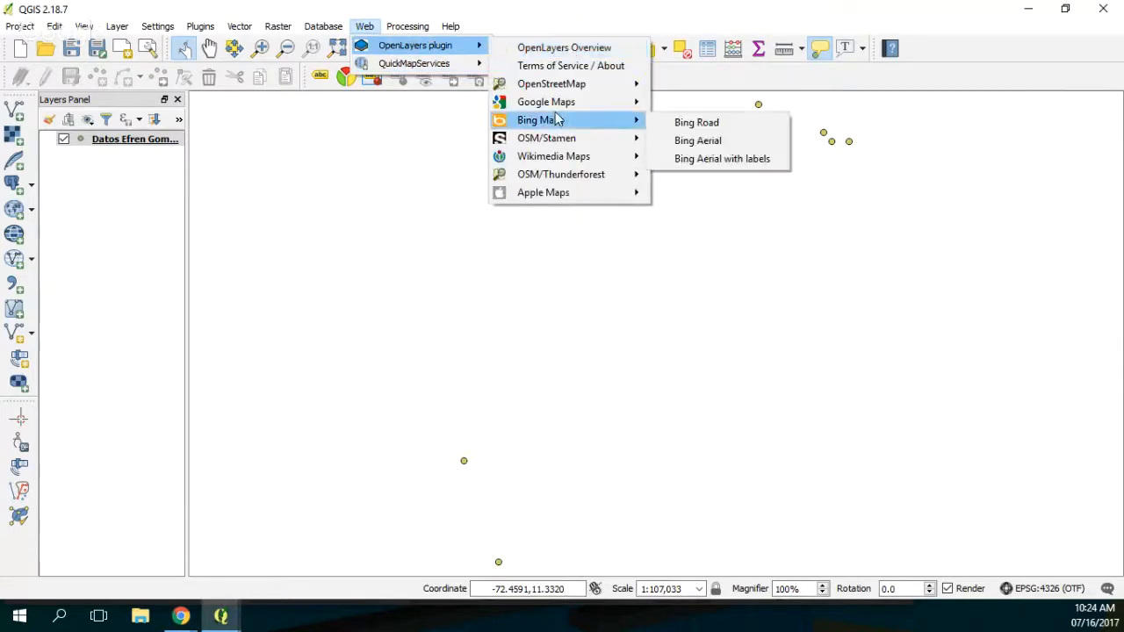
mouse_move(622, 104)
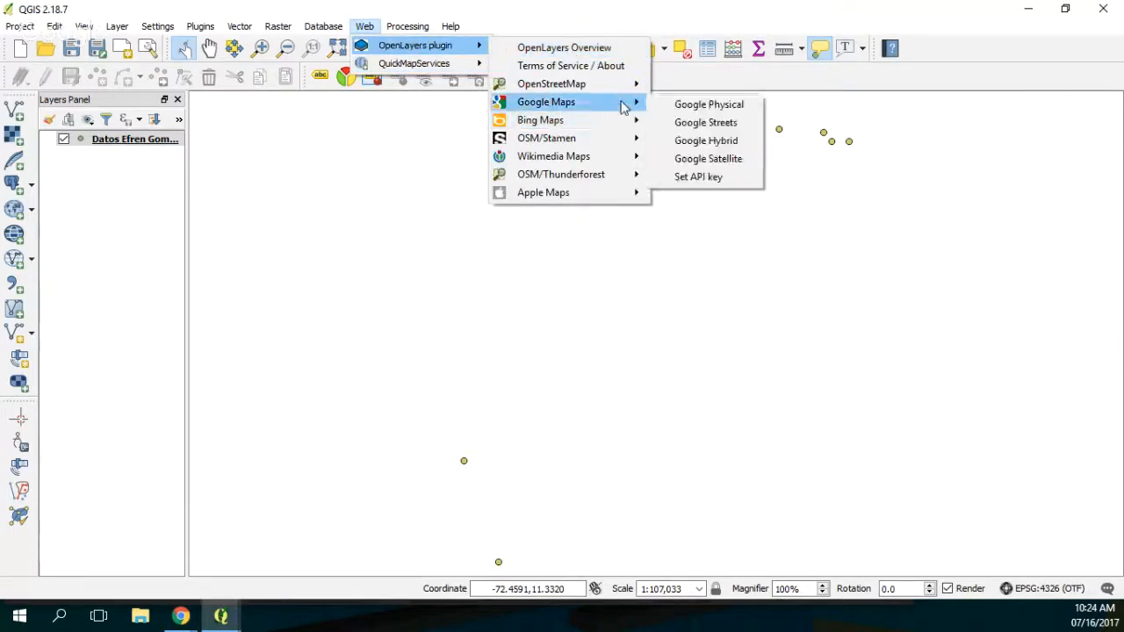
left_click(661, 121)
left_click_drag(112, 139, 100, 173)
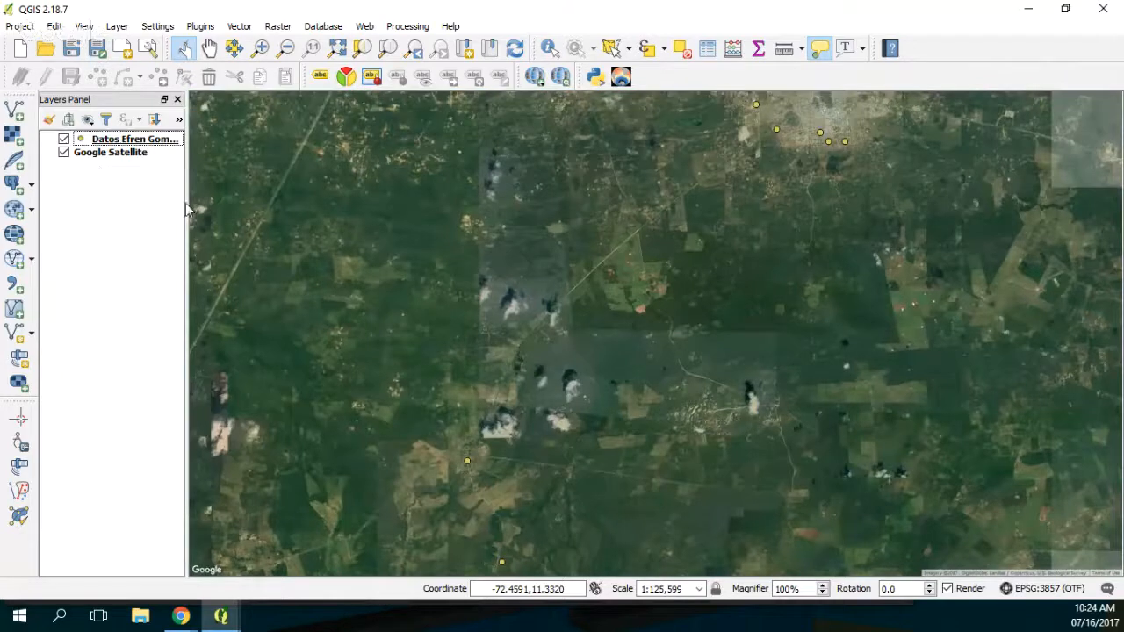
Step: Examine the location of the well points on the satellite imagery relative to the surrounding coastline
scroll(586, 336, "down", 2)
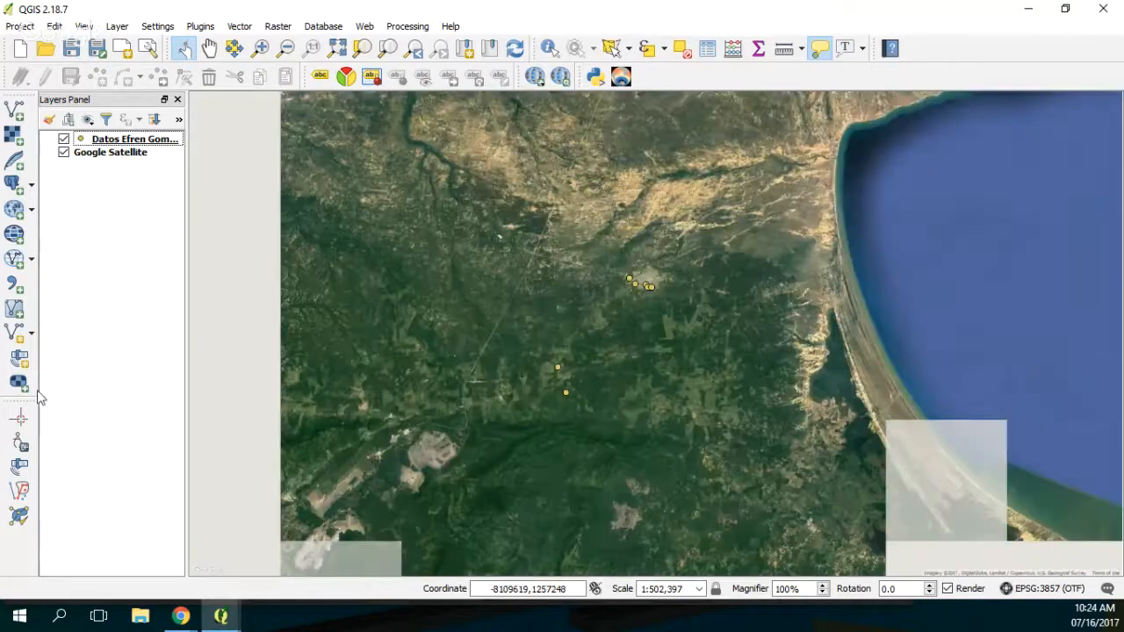
scroll(513, 314, "down", 2)
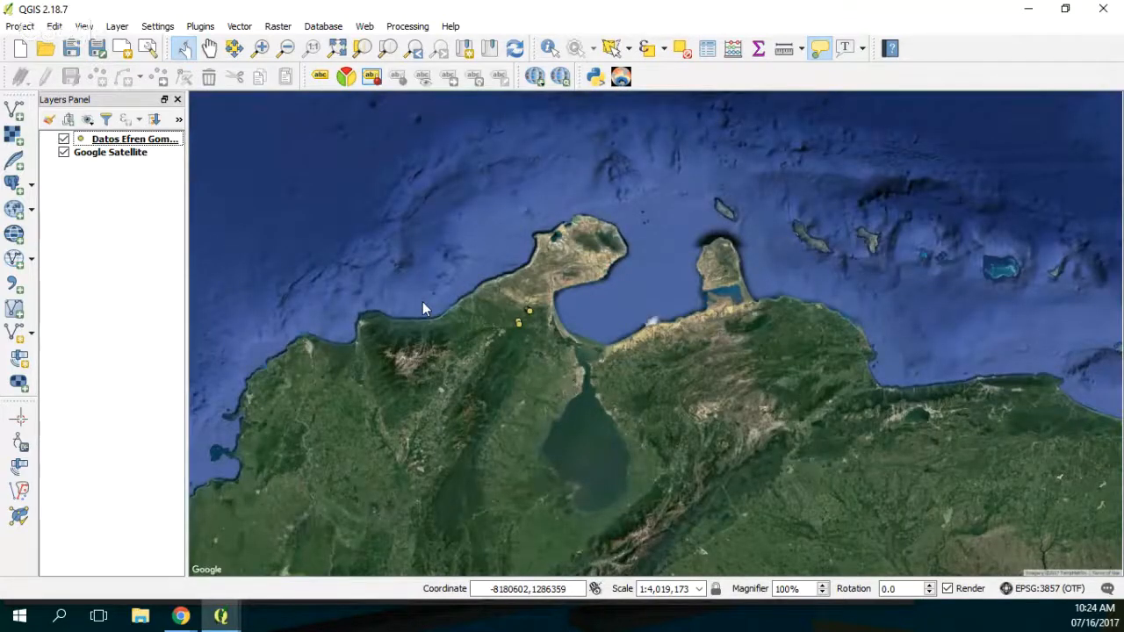
scroll(423, 301, "up", 2)
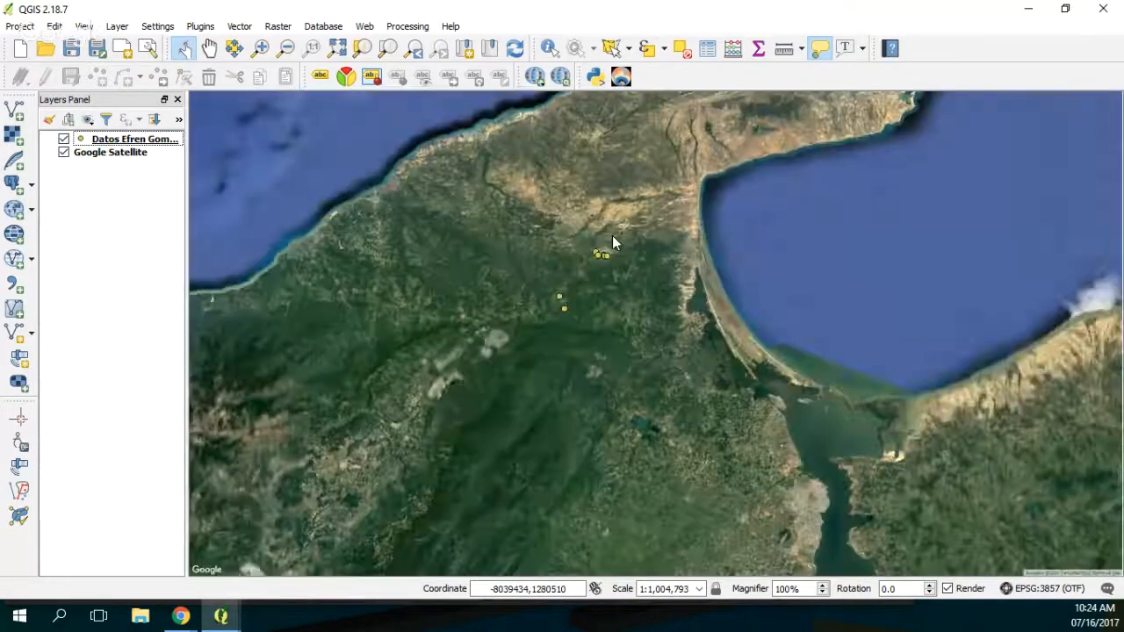
scroll(612, 236, "up", 1)
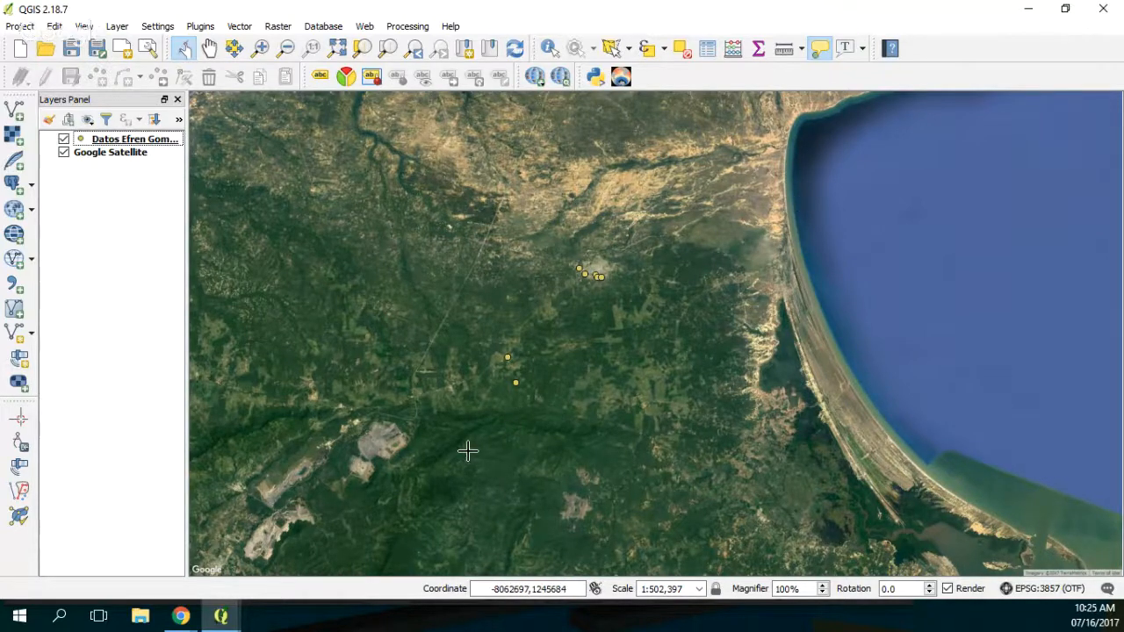
Step: Begin exporting the well point layer as an ESRI Shapefile with the default CRS EPSG:4326 - WGS 84
right_click(124, 139)
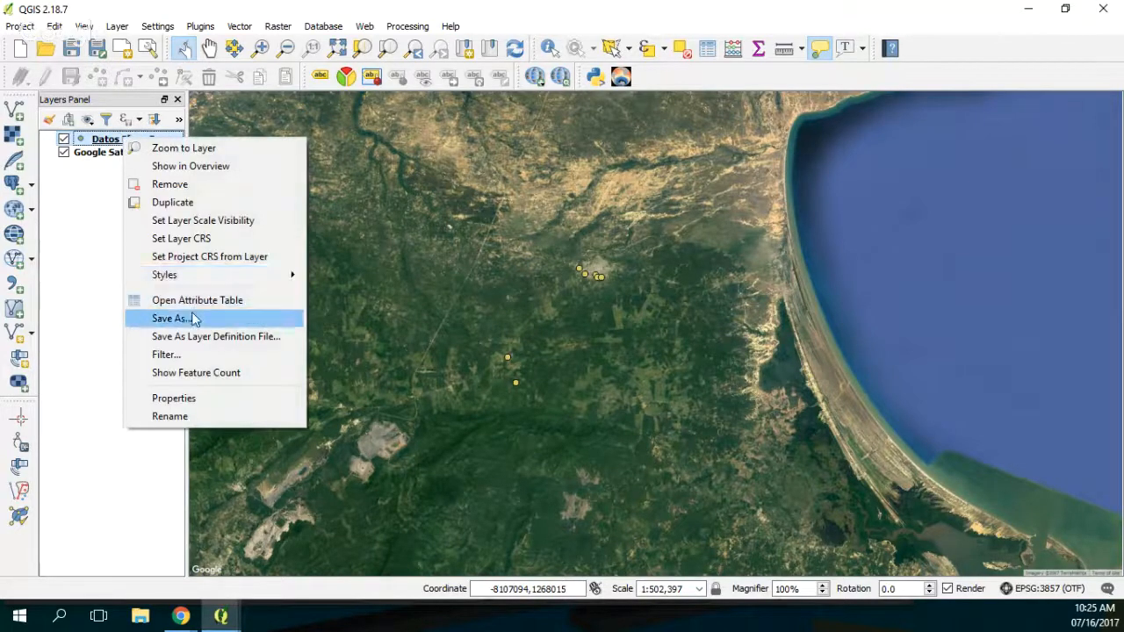
left_click(163, 319)
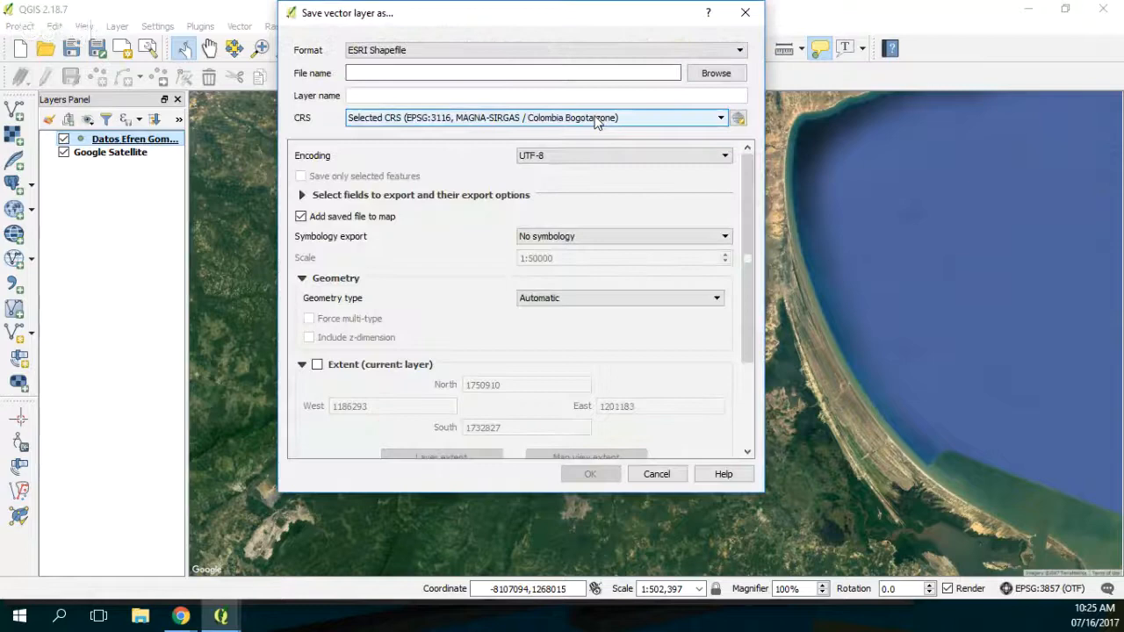
left_click(595, 118)
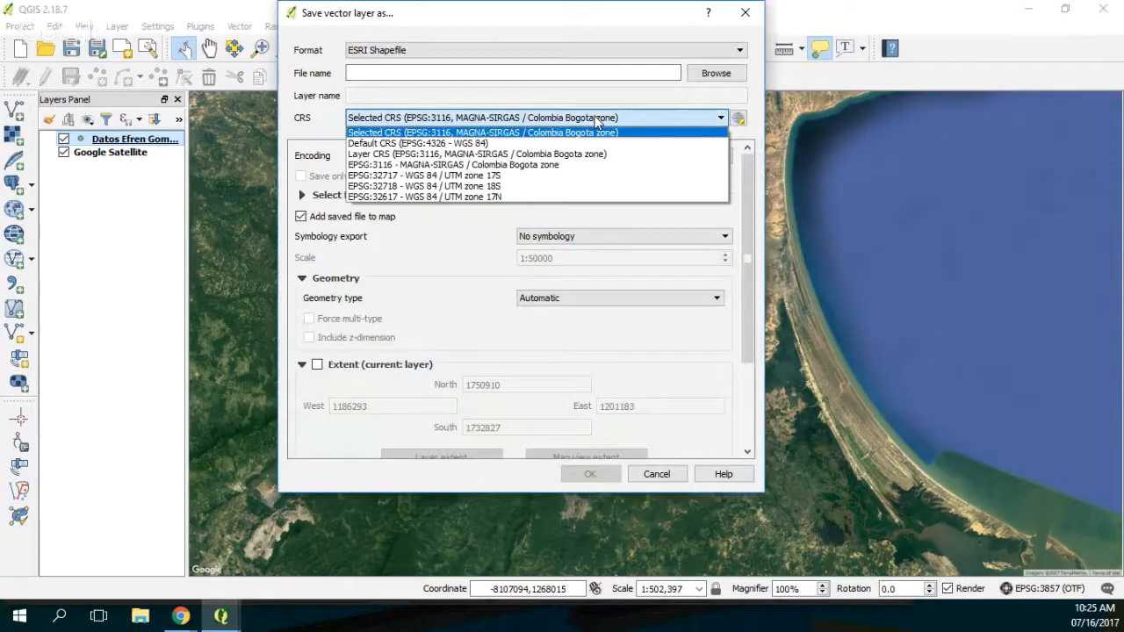
left_click(534, 143)
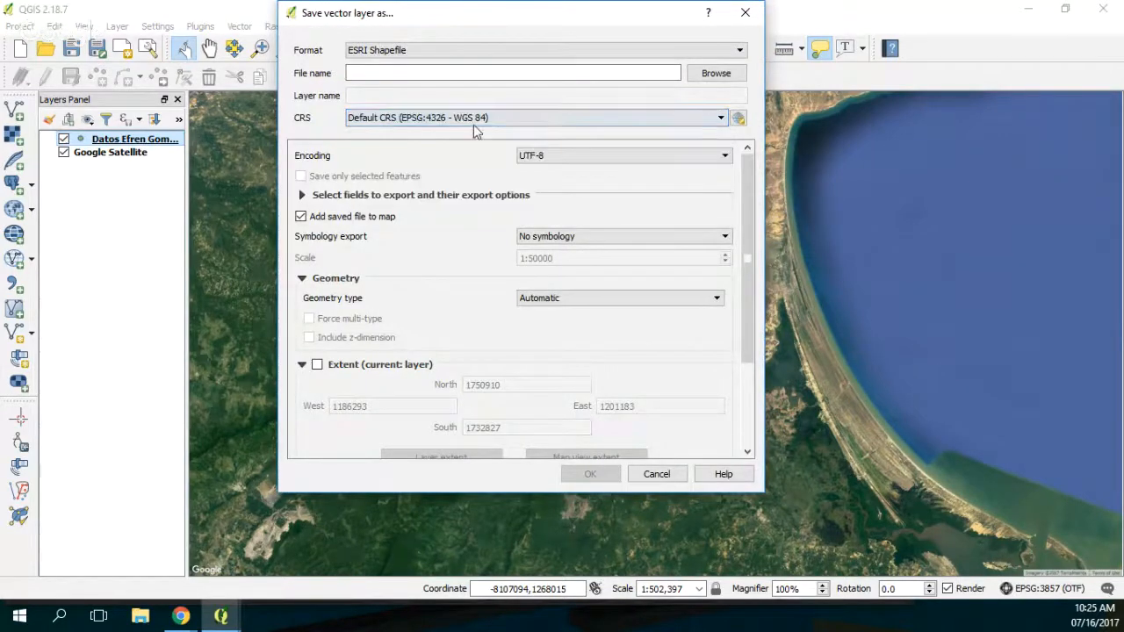
Step: Create a Shps folder inside Documents/TutorialGeologicalContact and open it as the export location
left_click(715, 73)
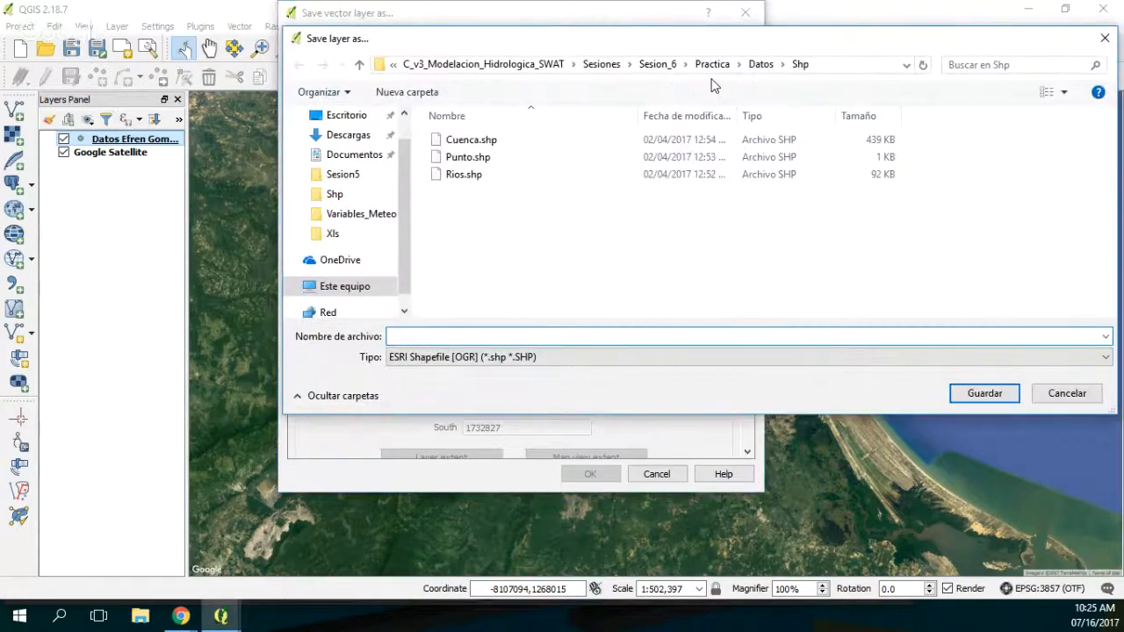
left_click(483, 64)
left_click(484, 64)
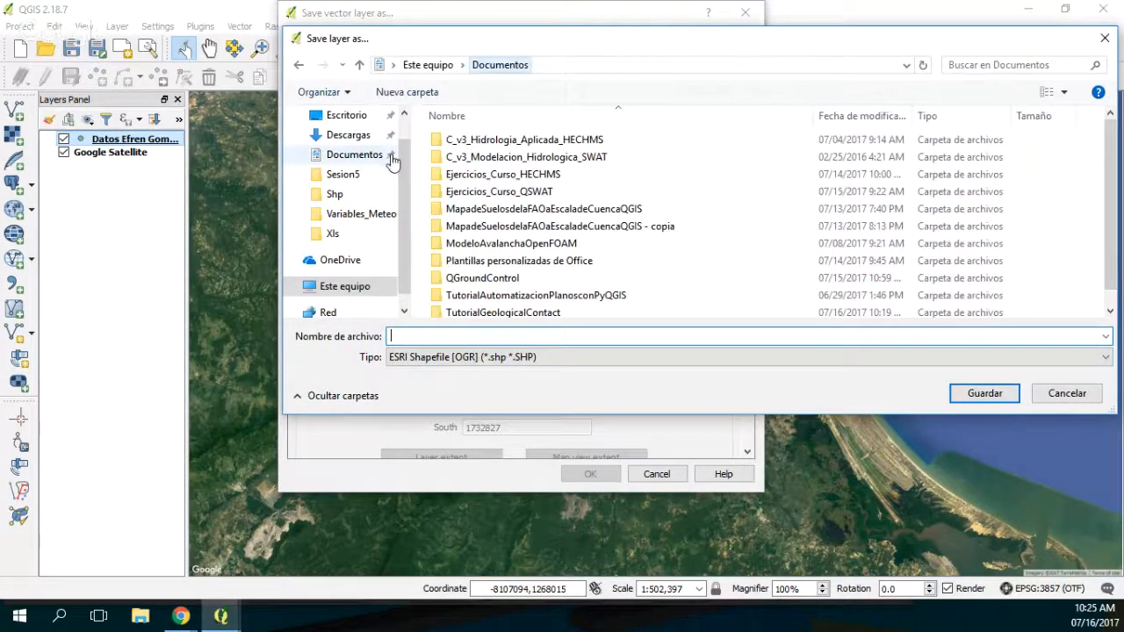
double_click(509, 315)
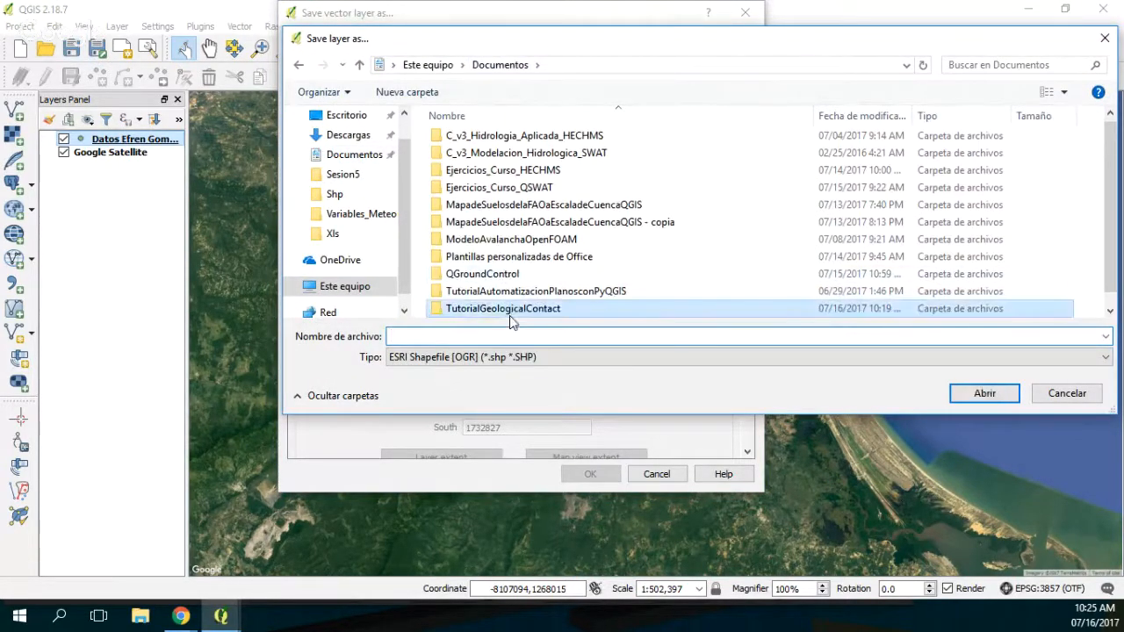
right_click(466, 185)
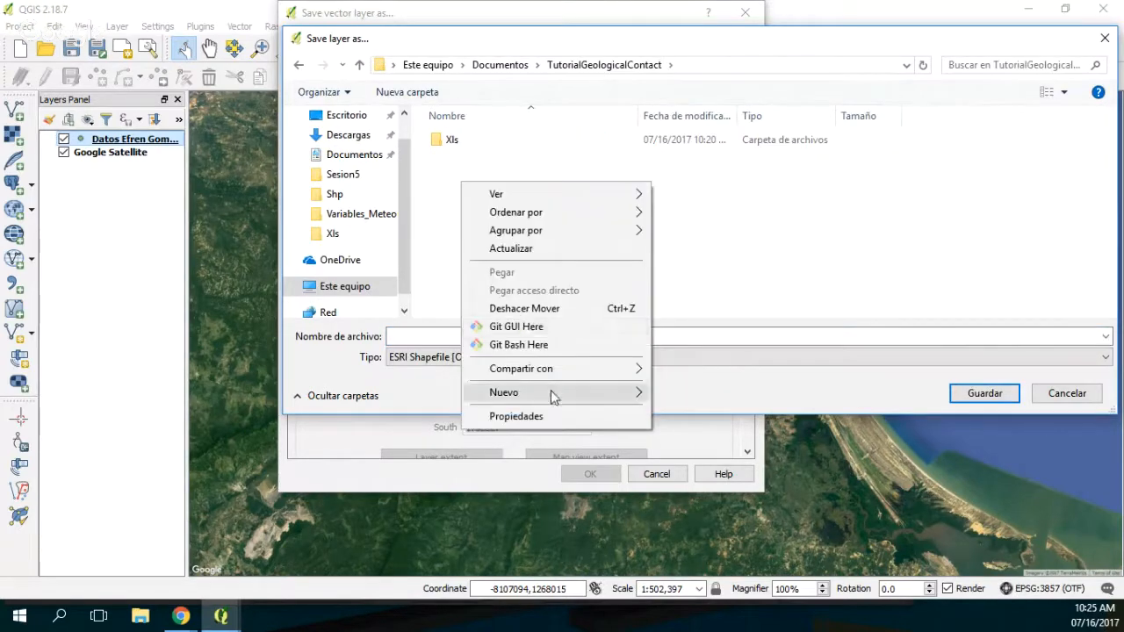
mouse_move(552, 393)
left_click(696, 395)
type("Shps")
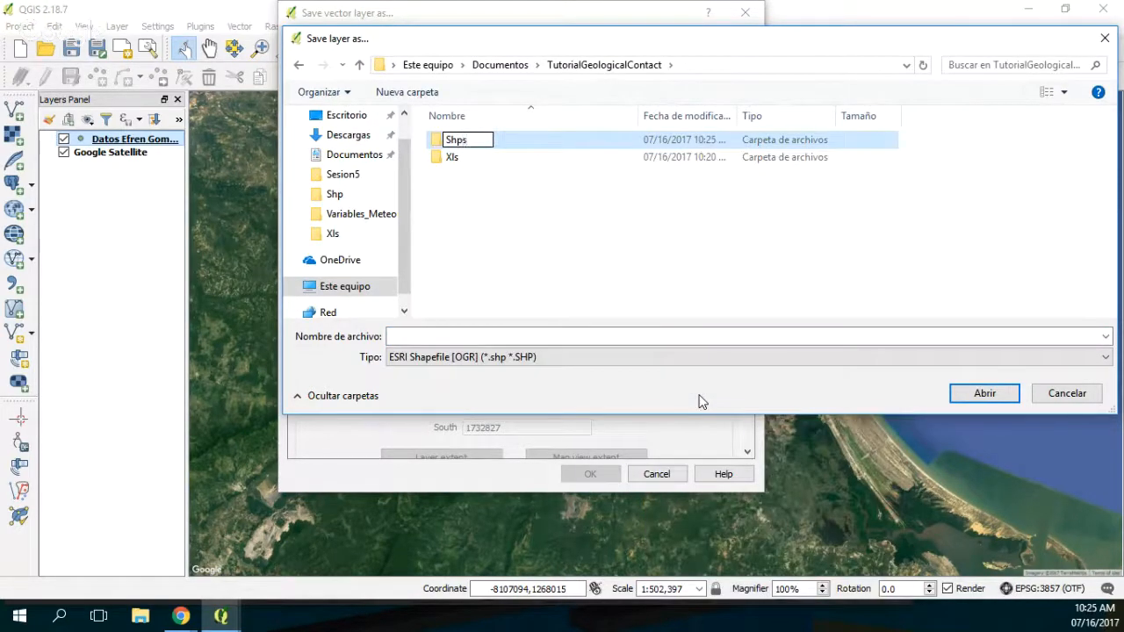
key("Return")
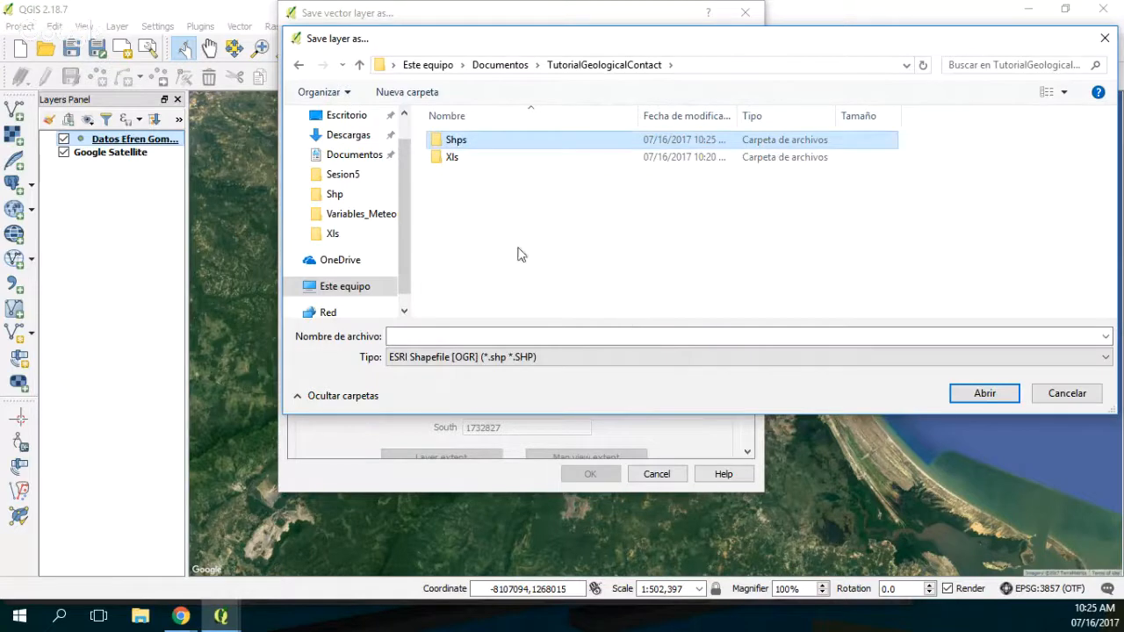
double_click(453, 143)
Step: Name the shapefile GeologicalContactPoints_WGS84 and export the well points to it
left_click(439, 336)
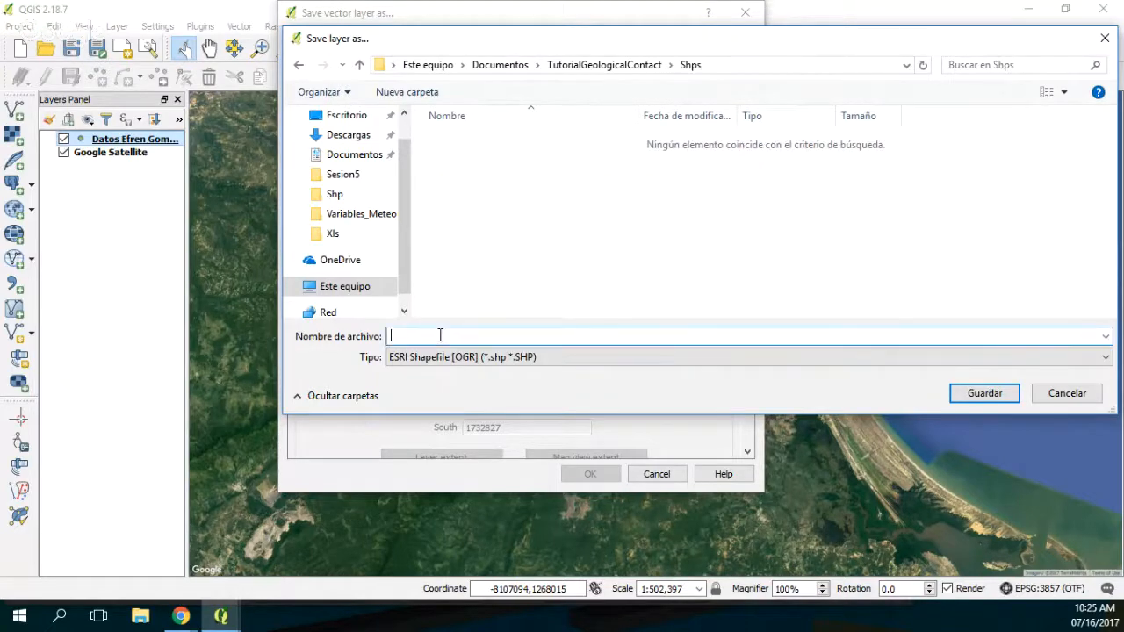
type("P")
key("BackSpace")
type("GeologicalContact_Points")
key("BackSpace")
key("BackSpace")
key("BackSpace")
key("BackSpace")
key("BackSpace")
key("BackSpace")
key("BackSpace")
type("Points_WGS84")
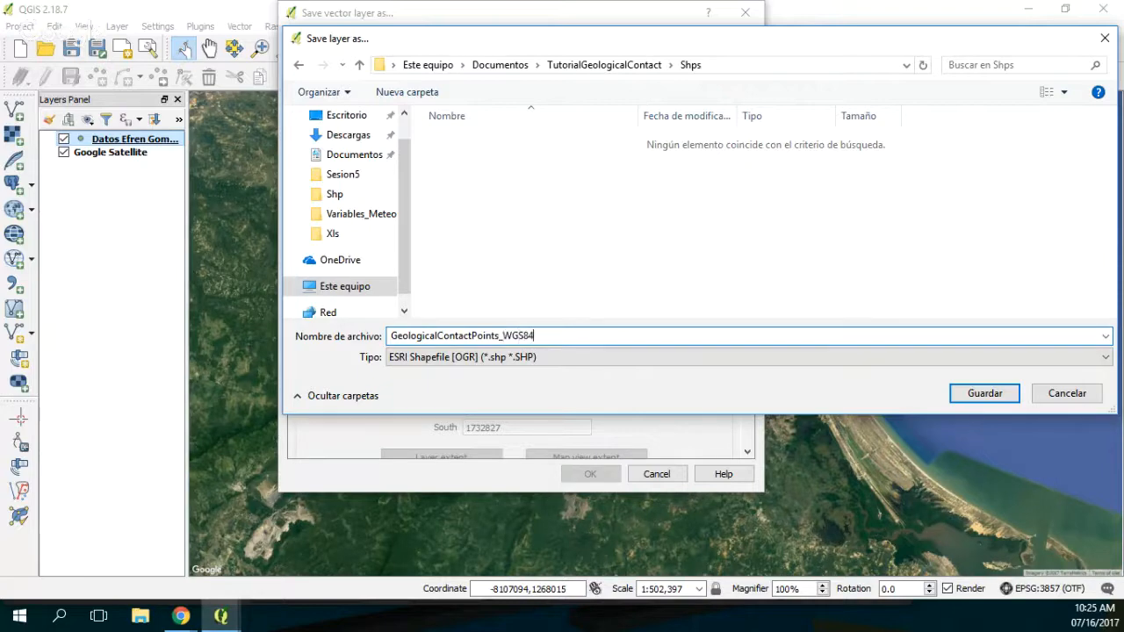
left_click(996, 394)
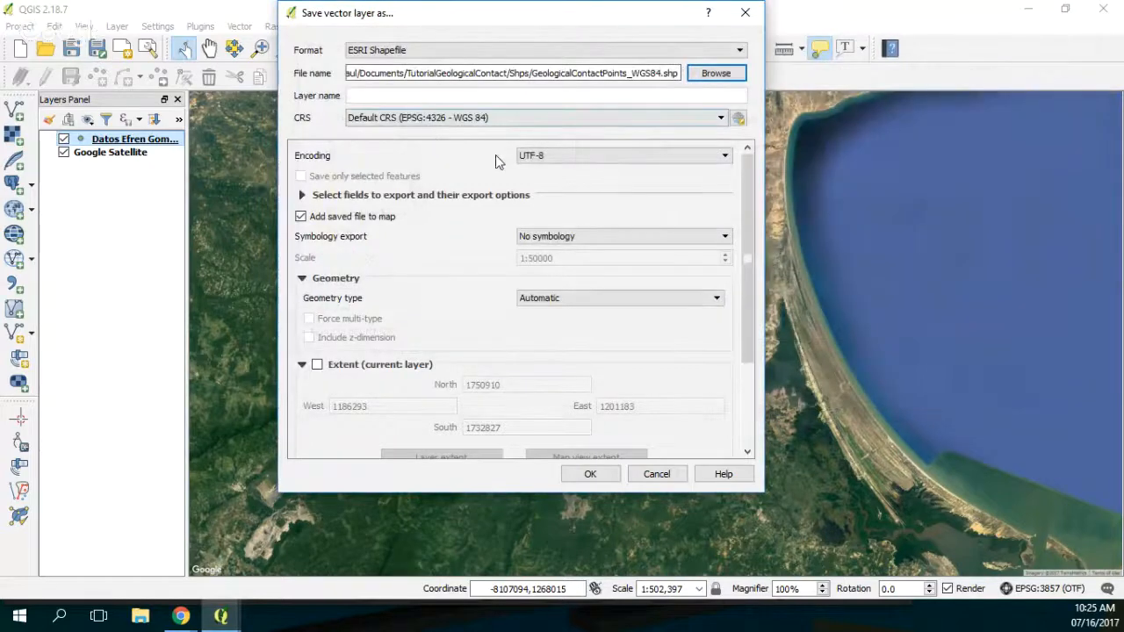
left_click(592, 475)
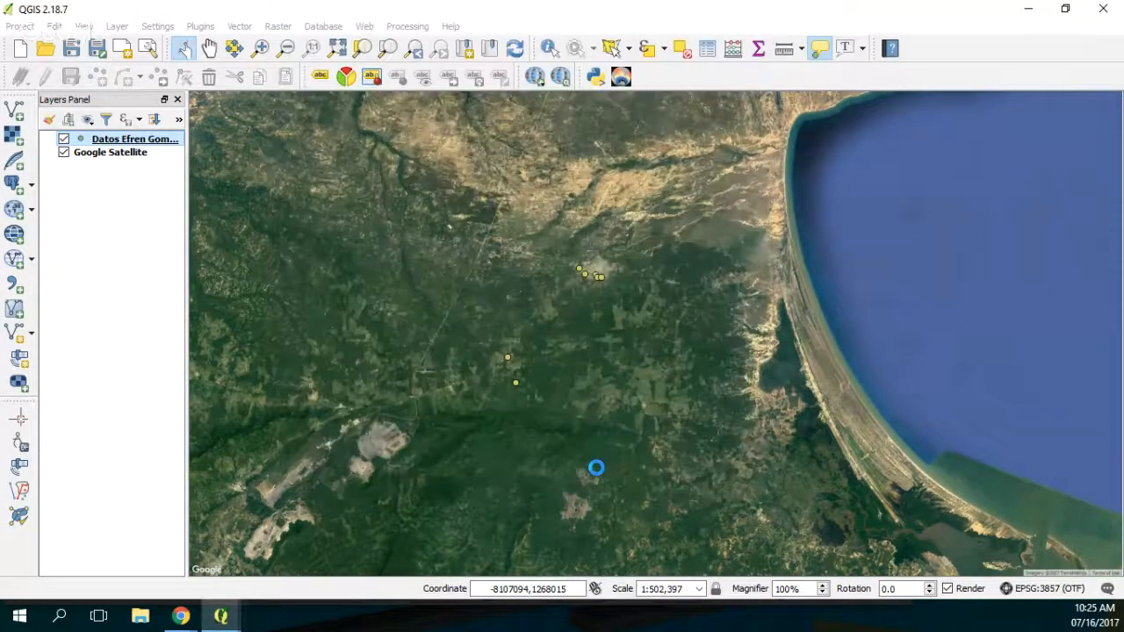
Step: Begin a second ESRI Shapefile export of the original well point layer and check the CRS choices offered
right_click(116, 158)
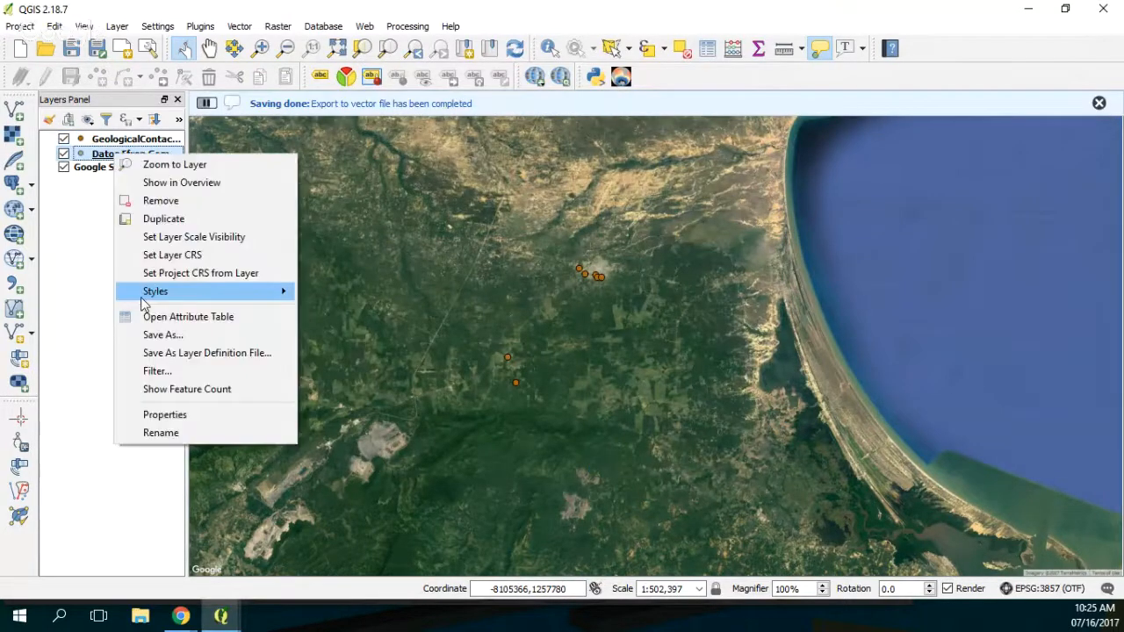
left_click(169, 348)
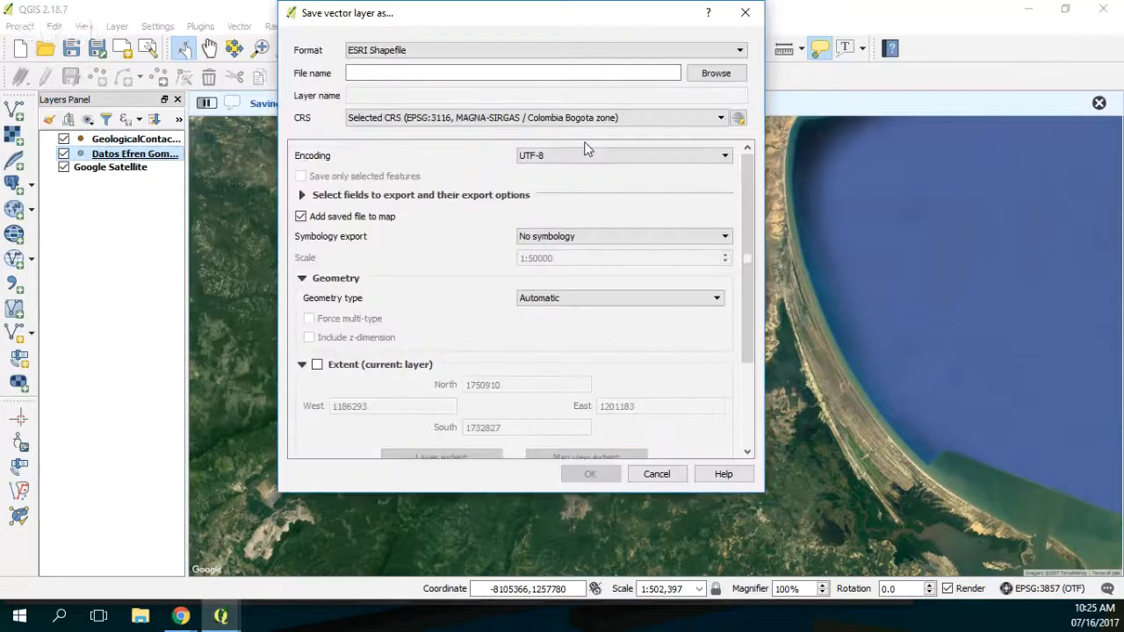
left_click(670, 117)
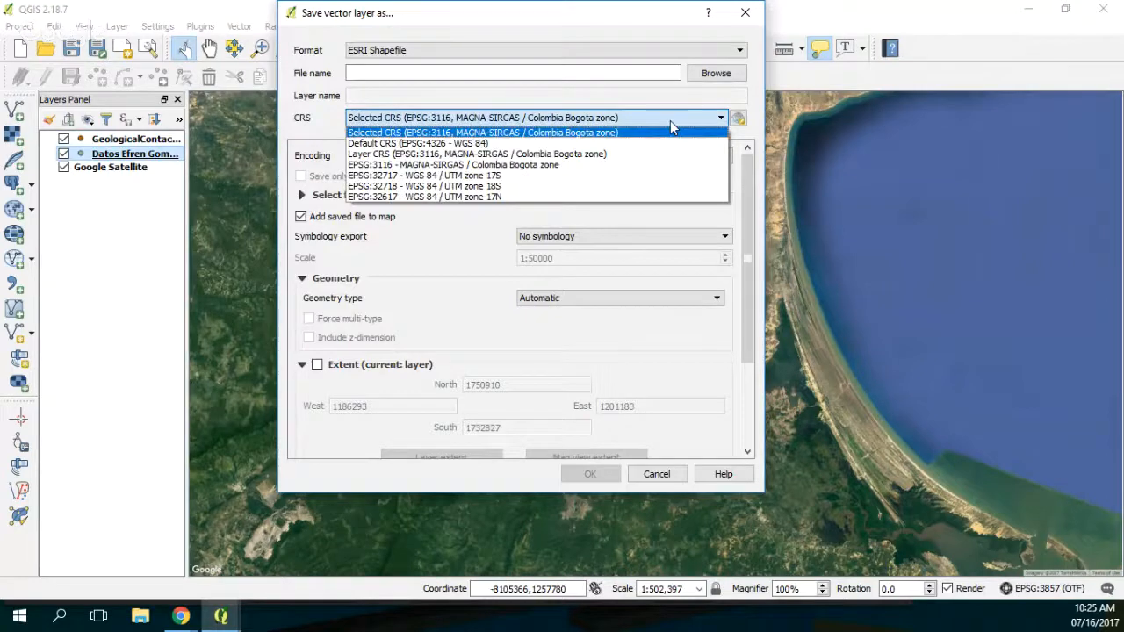
left_click(671, 121)
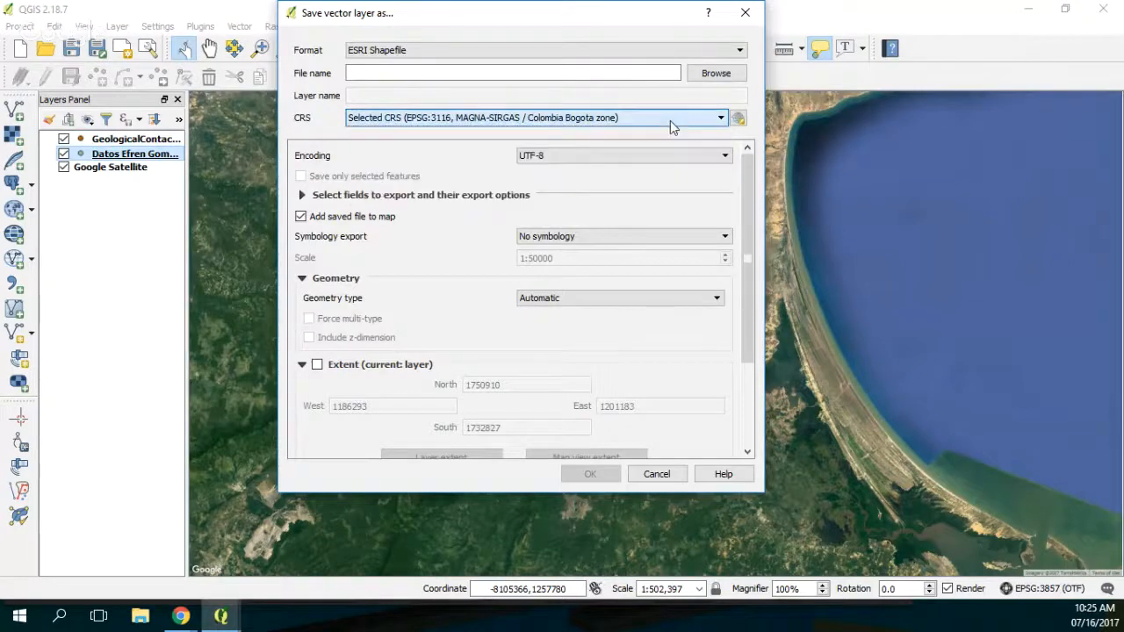
Step: Switch to Google Earth, look up the UTM zone of the wells' coastal area, and close it
left_click(54, 620)
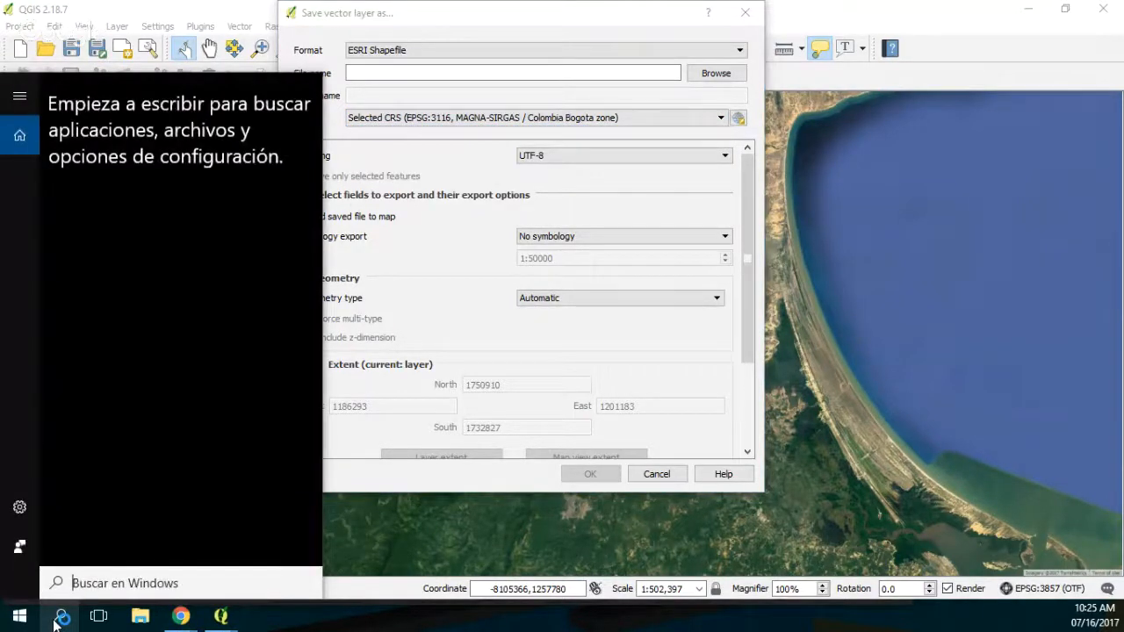
type("goo")
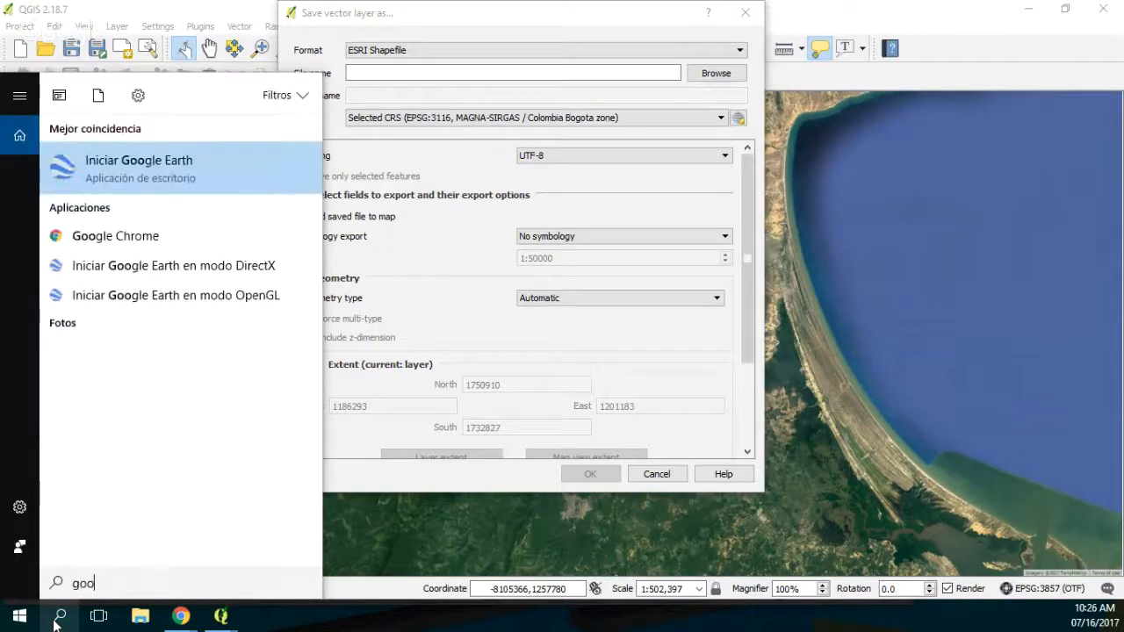
left_click(153, 164)
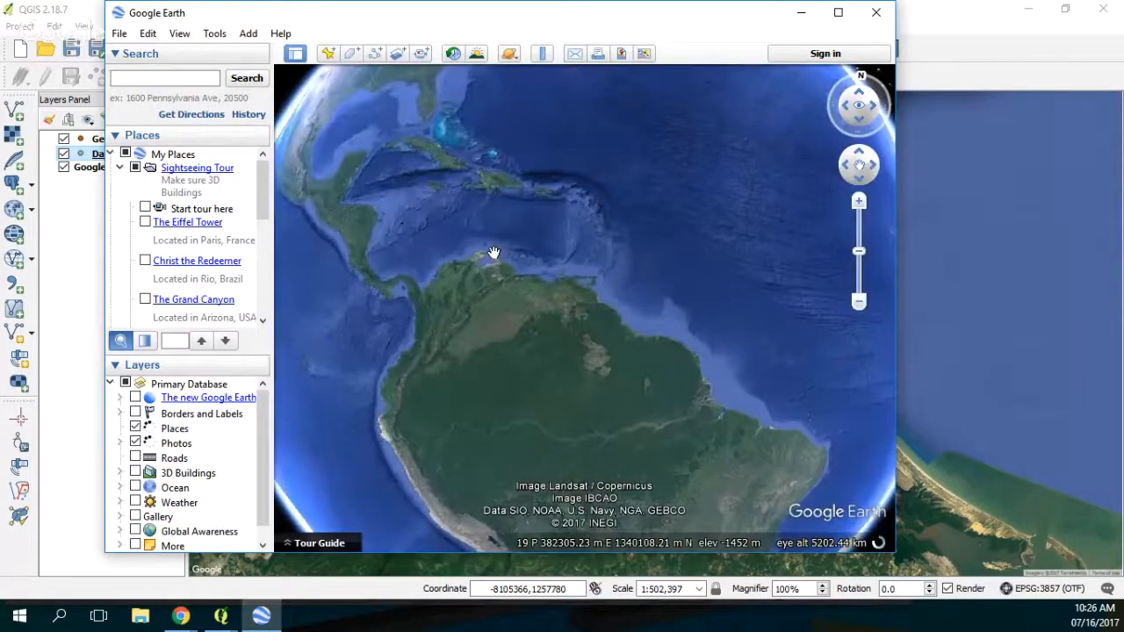
scroll(460, 268, "up", 3)
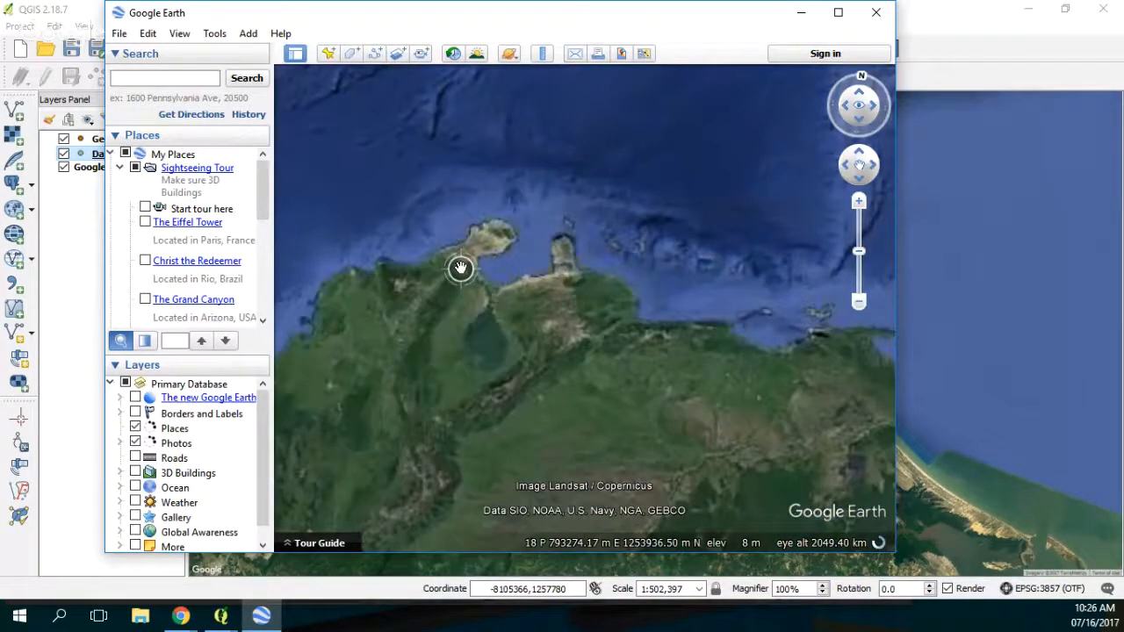
scroll(460, 268, "up", 5)
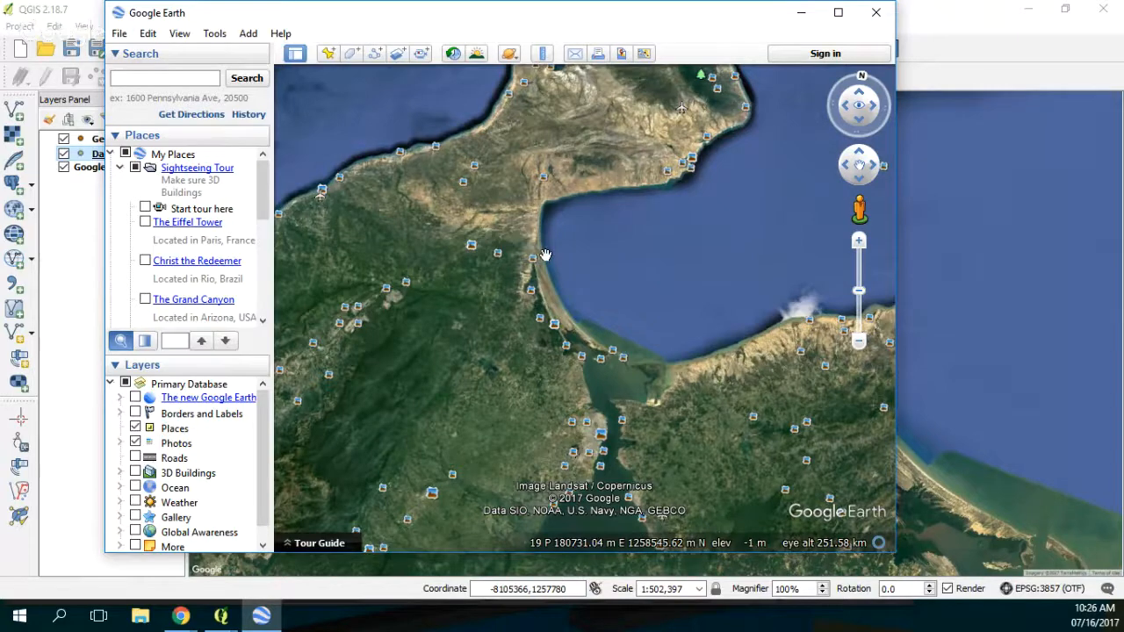
left_click(875, 14)
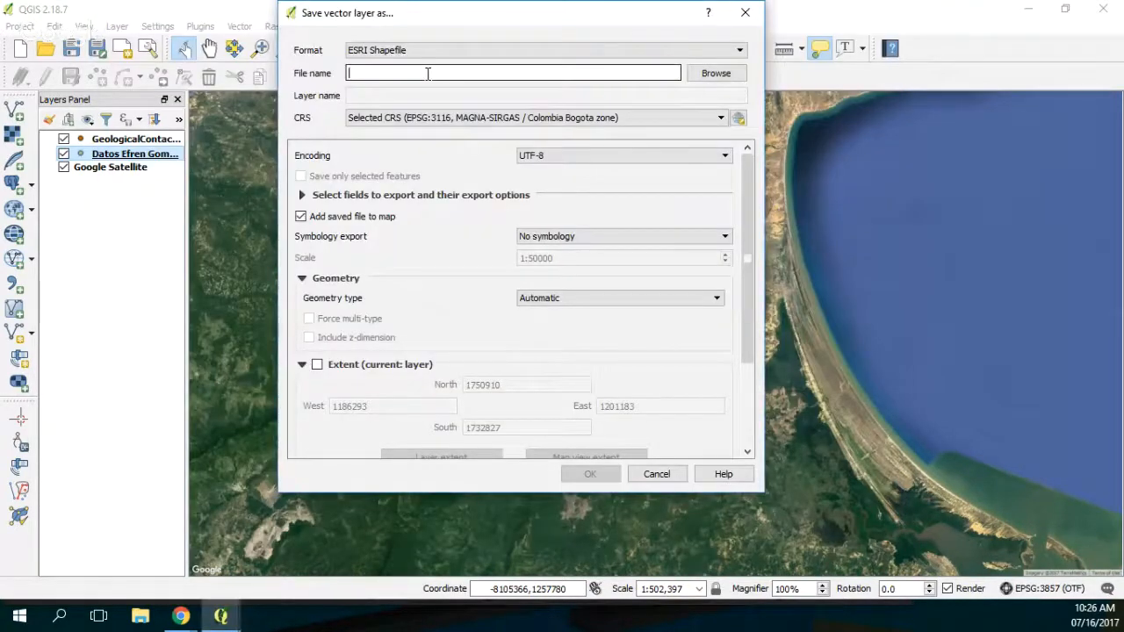
Step: Set the export CRS to WGS 84 / UTM zone 19N (EPSG:32619), filtering the reference systems by 32619
left_click(421, 118)
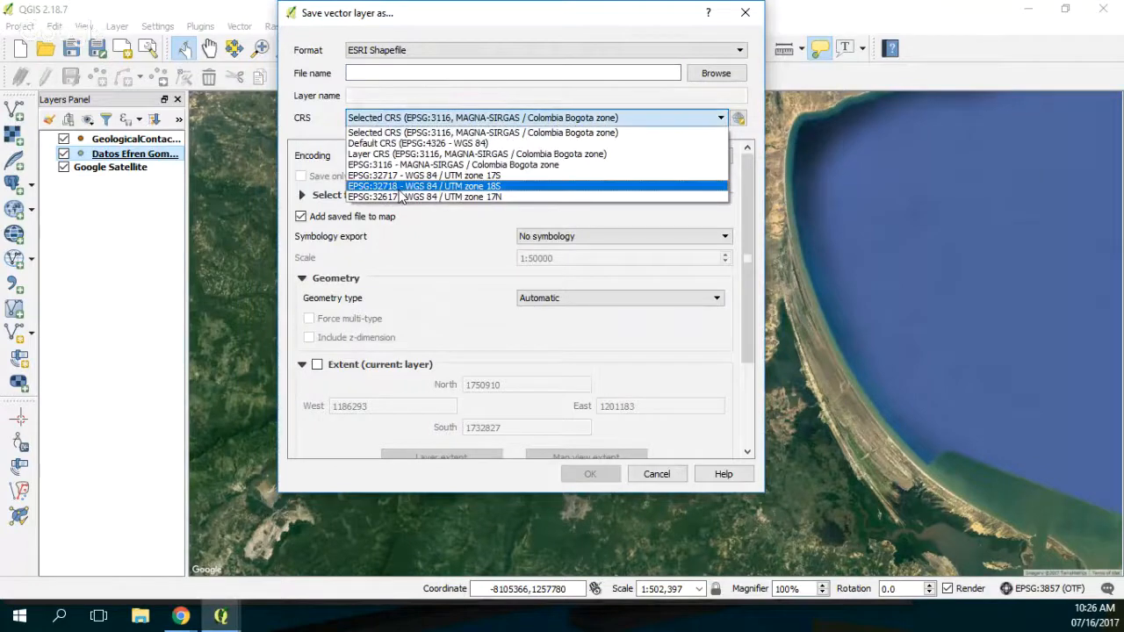
left_click(601, 97)
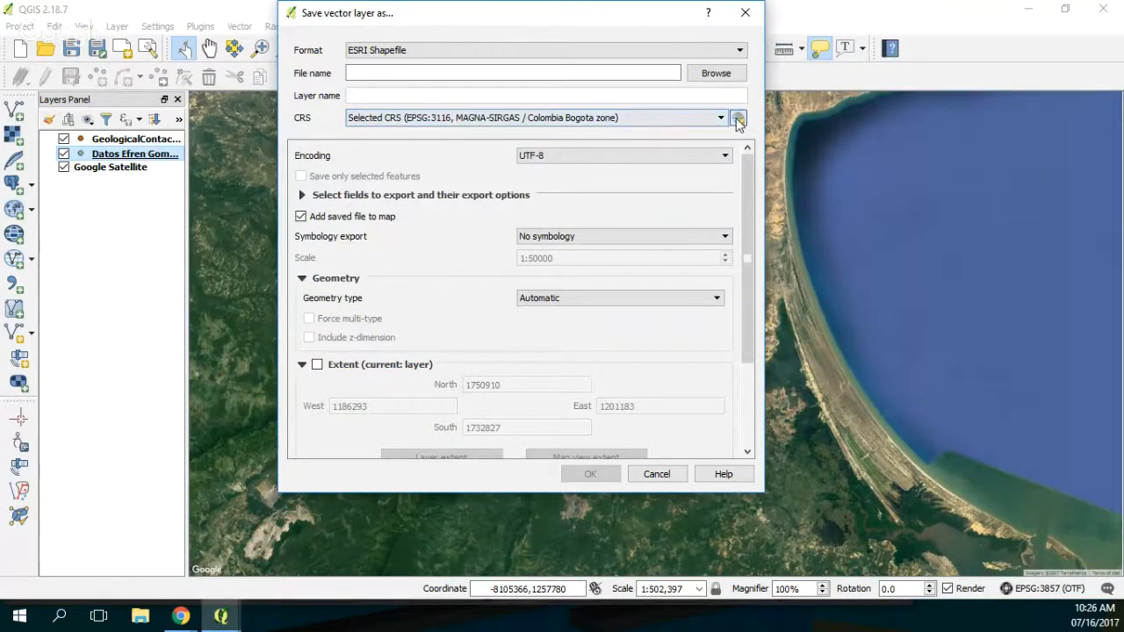
left_click(738, 119)
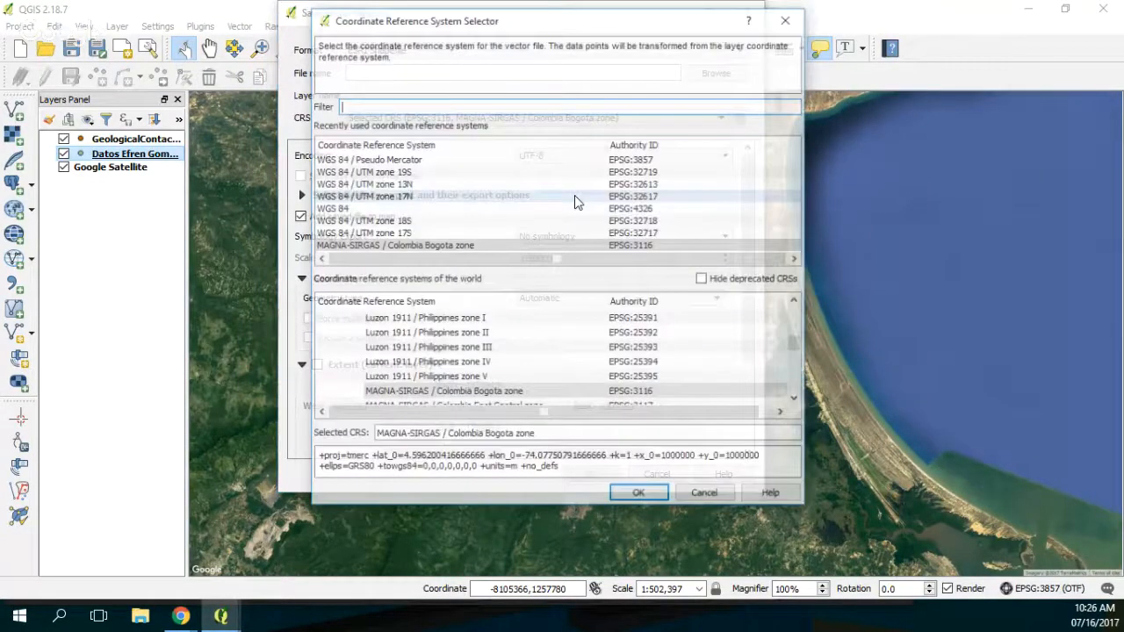
type("2")
type("26")
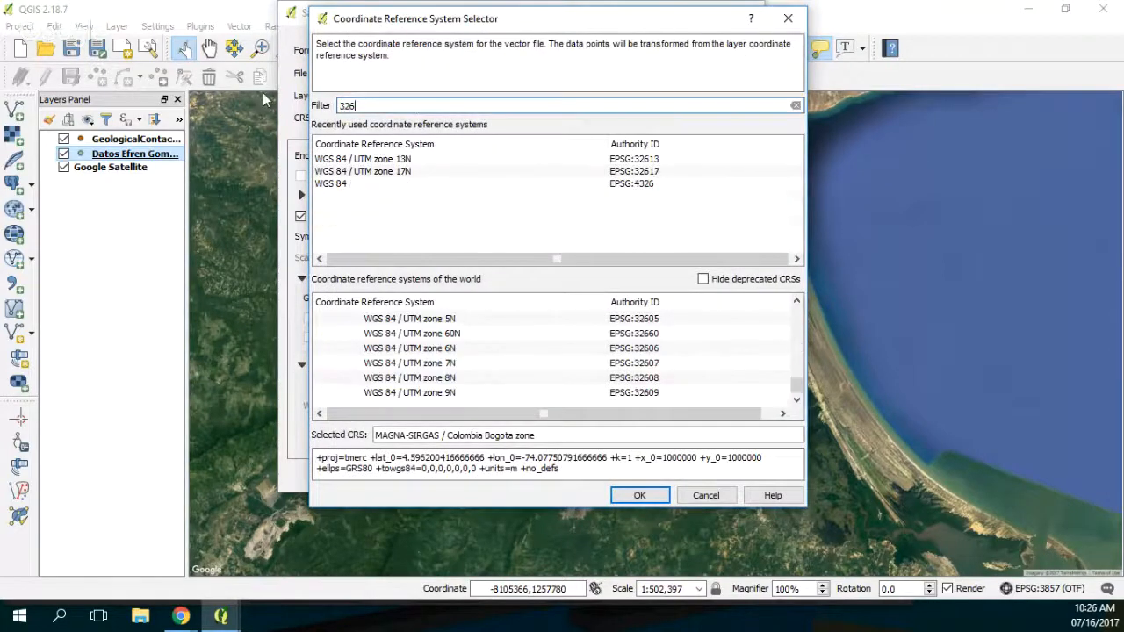
type("1")
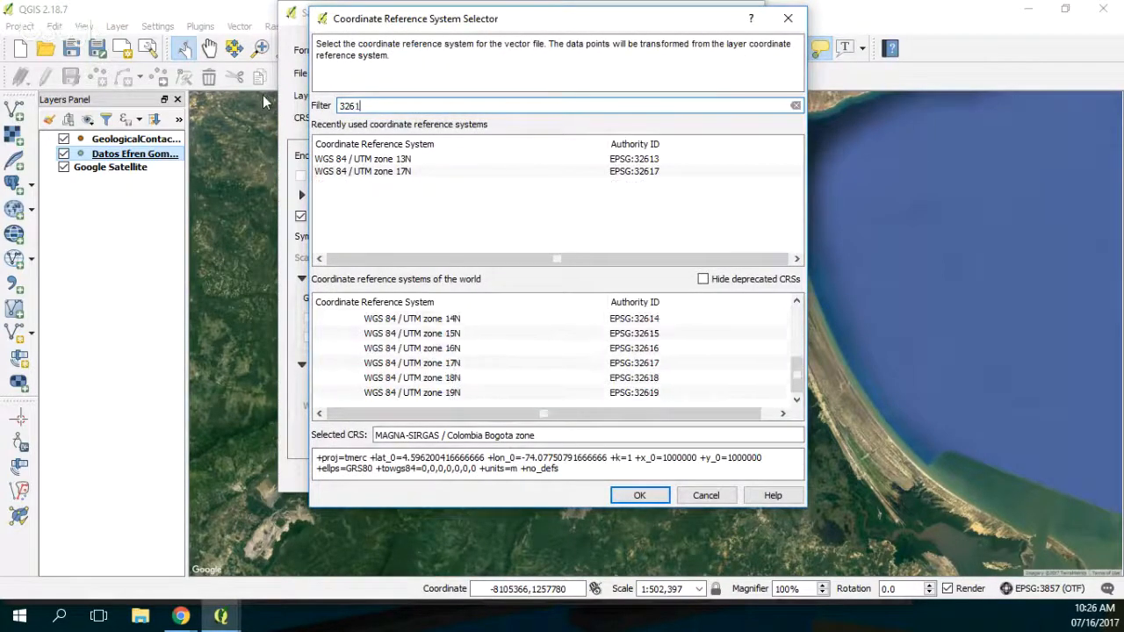
type("9")
left_click(446, 349)
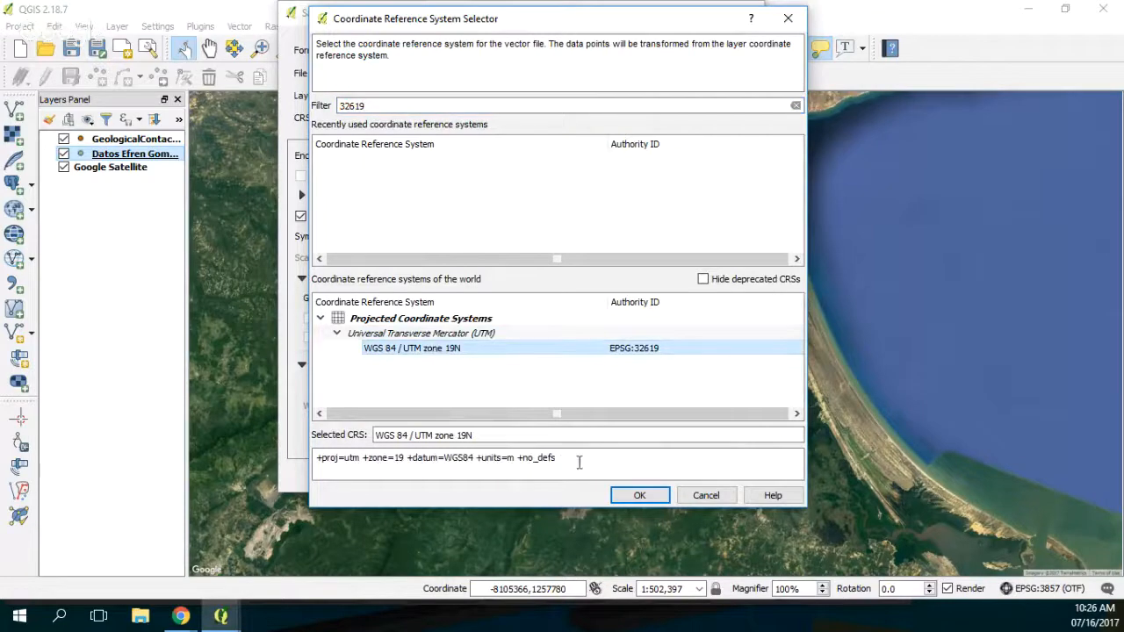
left_click(640, 495)
Step: Name the second shapefile GeologicalContactPoints_WGS19S.shp in the Shps folder and export the well points to it
left_click(716, 73)
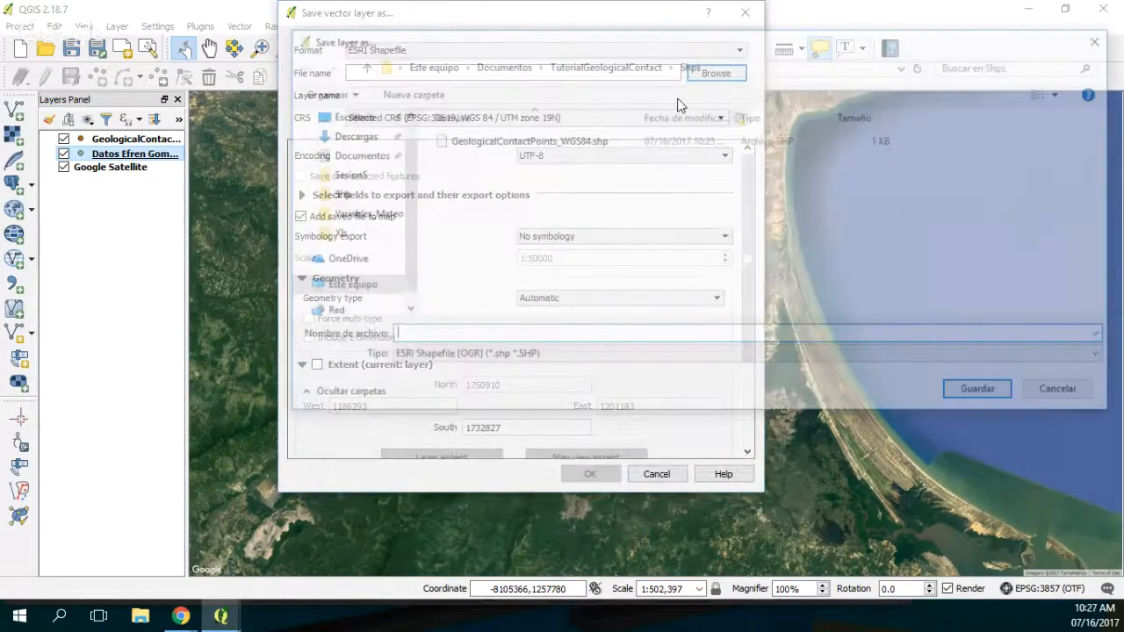
left_click(562, 140)
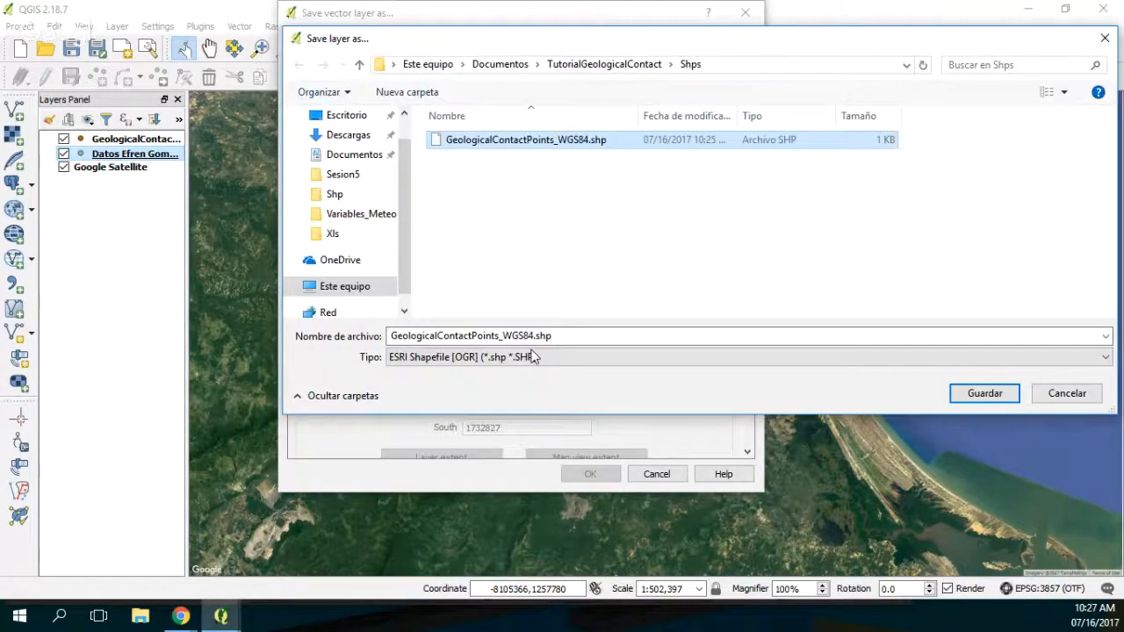
left_click(527, 336)
left_click_drag(524, 335, 533, 335)
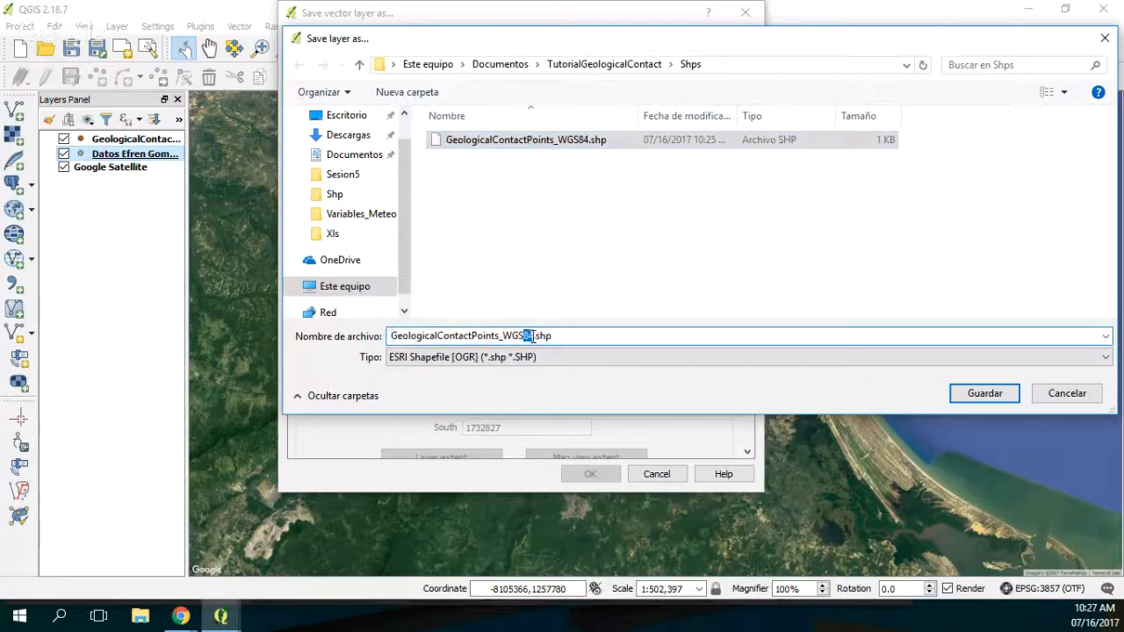
type("19S")
key("Return")
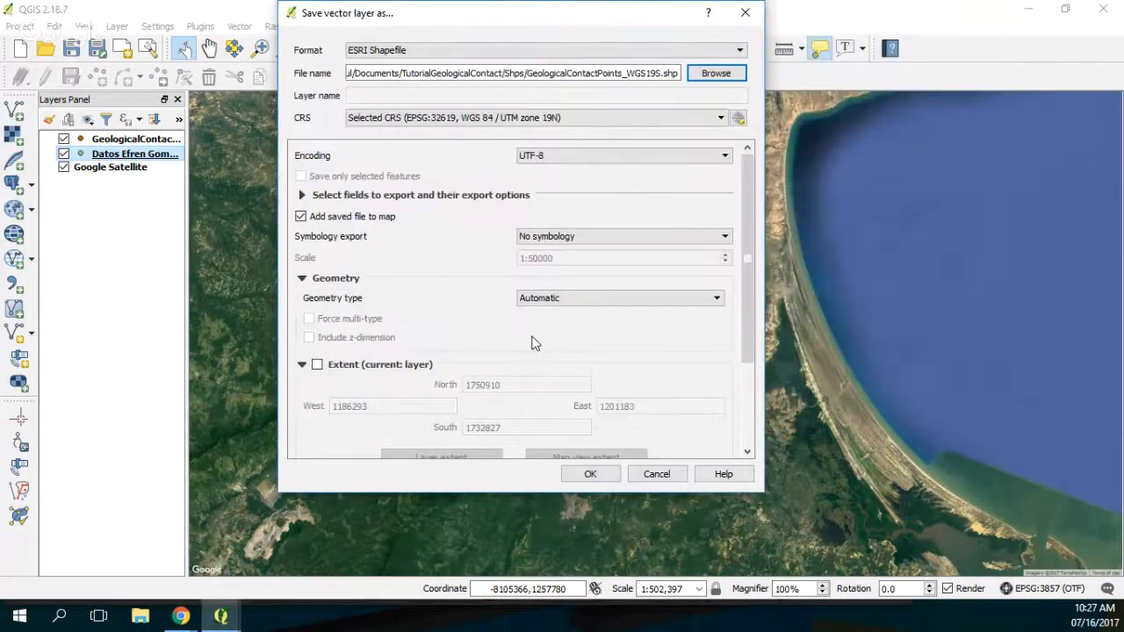
left_click(593, 479)
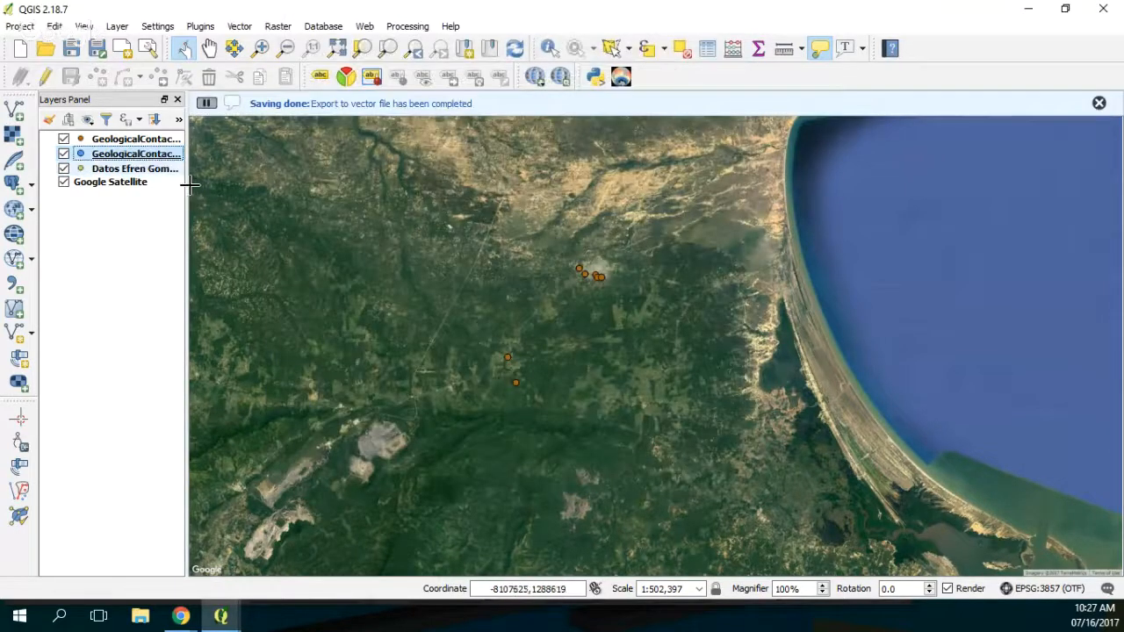
Step: Widen the layer list and look up the layer extents in the metadata properties of GeologicalContactPoints_WGS84
left_click_drag(186, 184, 345, 187)
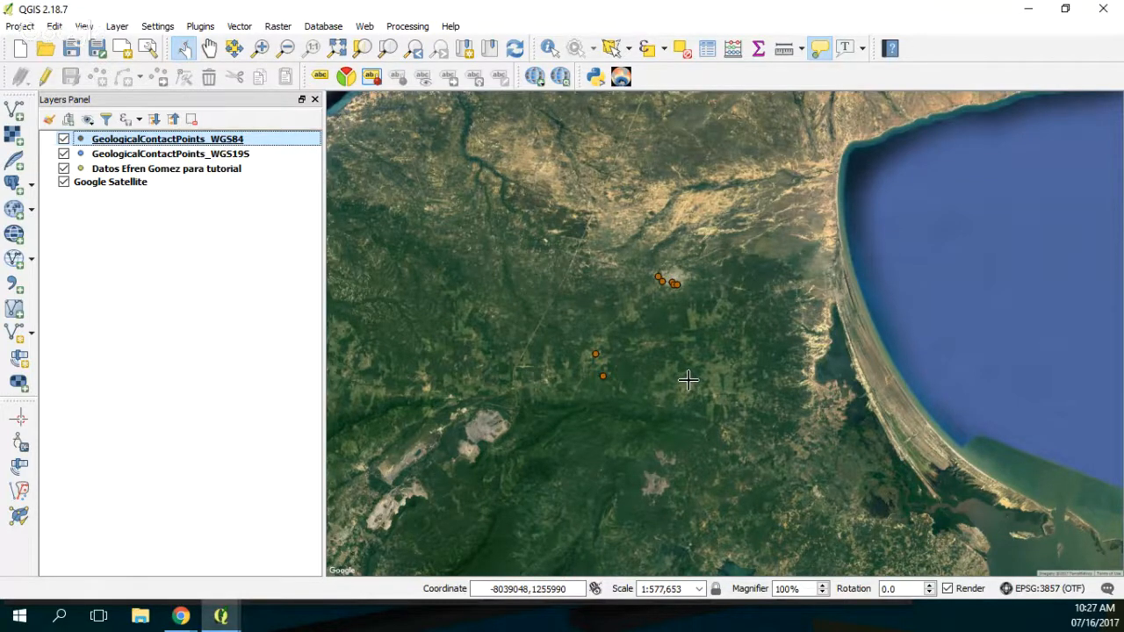
right_click(153, 141)
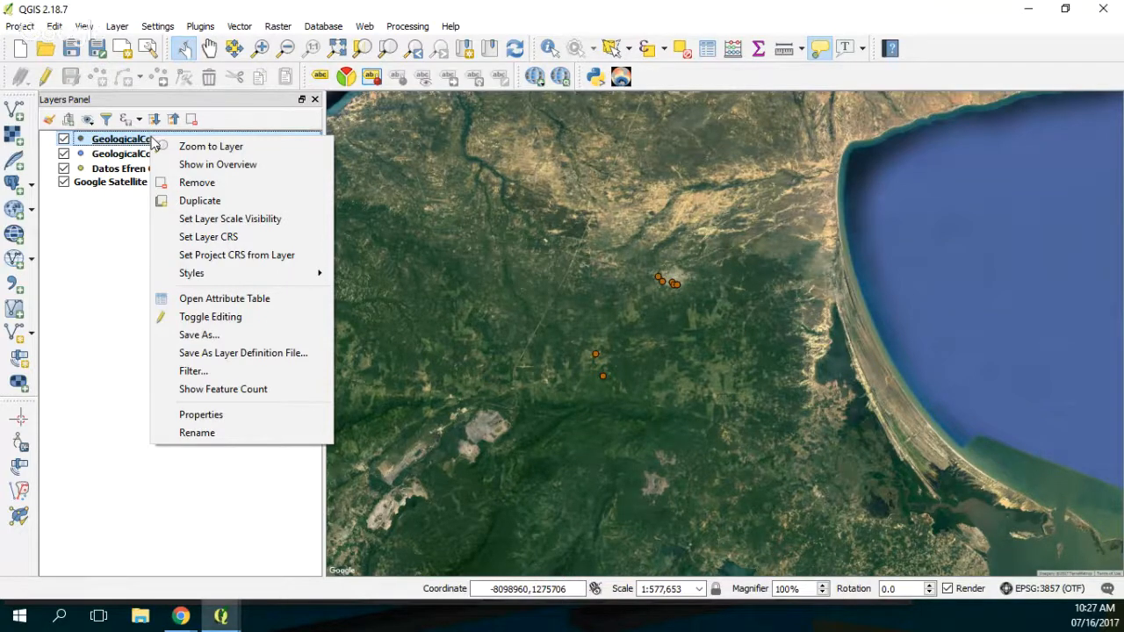
left_click(233, 412)
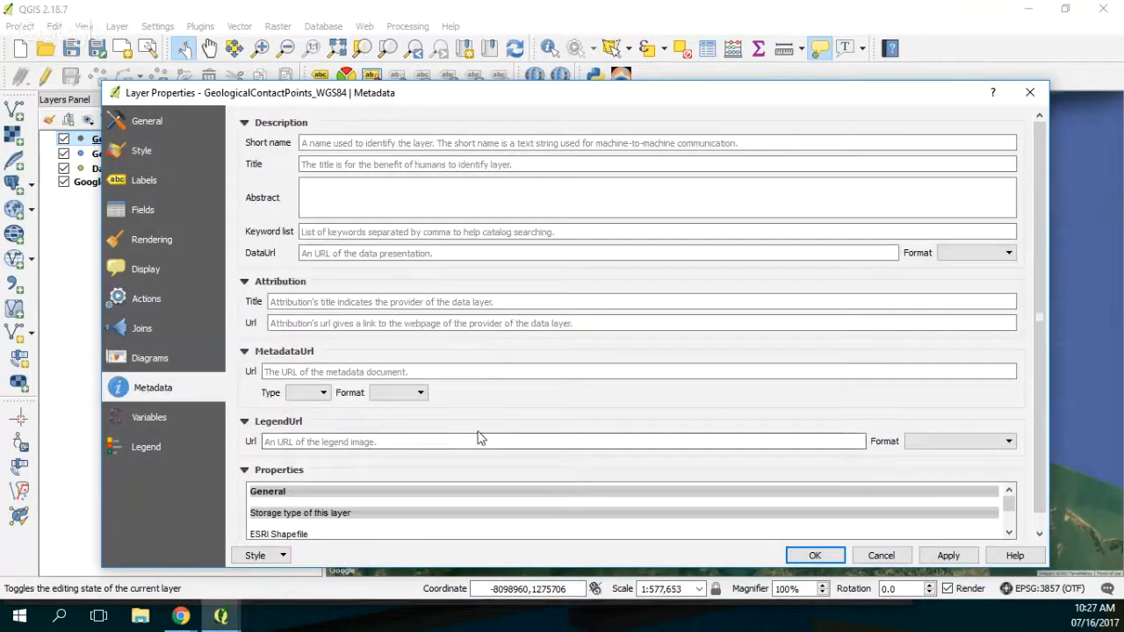
scroll(480, 439, "down", 1)
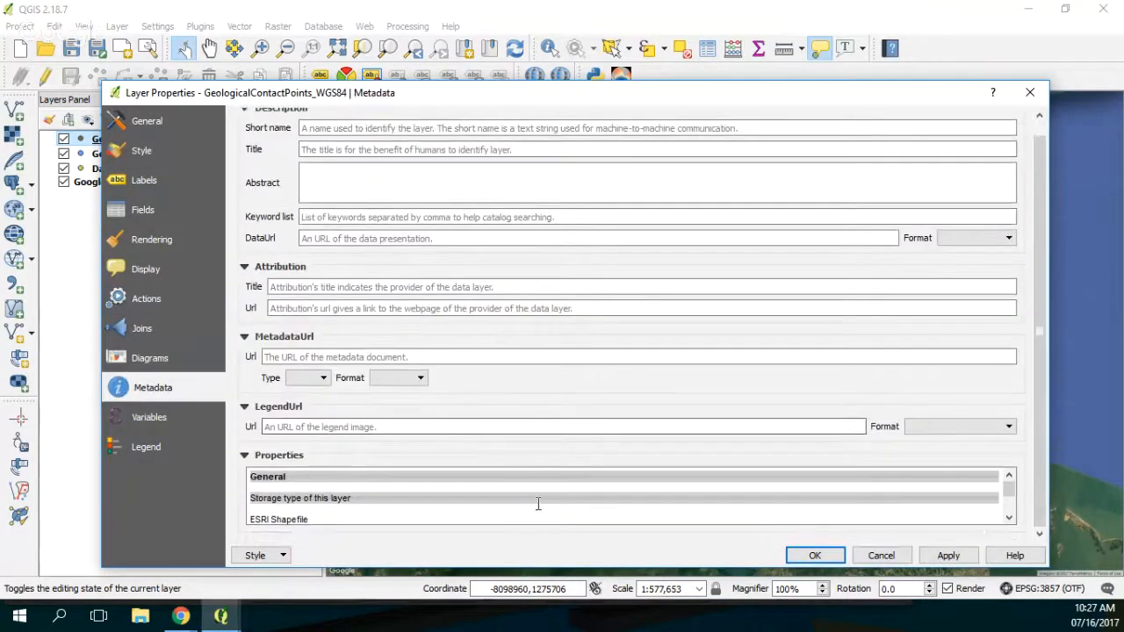
left_click(1009, 518)
left_click(1009, 518)
left_click(1010, 519)
left_click(1009, 519)
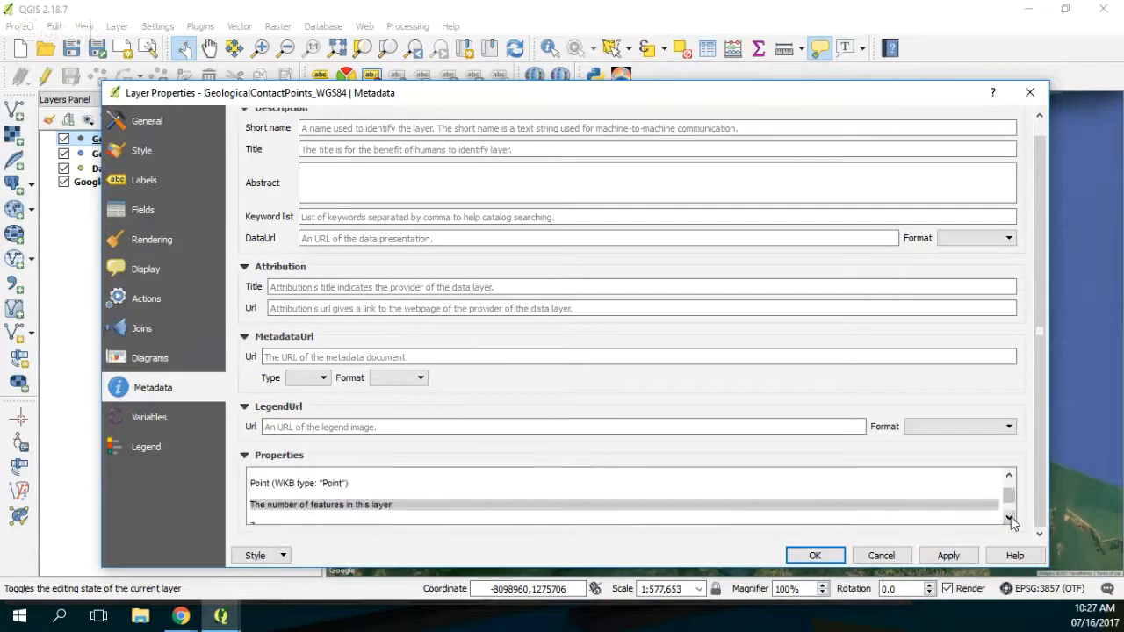
left_click(1009, 518)
left_click(1009, 519)
left_click(1009, 518)
left_click(1009, 518)
left_click(1009, 518)
left_click(1009, 518)
left_click(1009, 518)
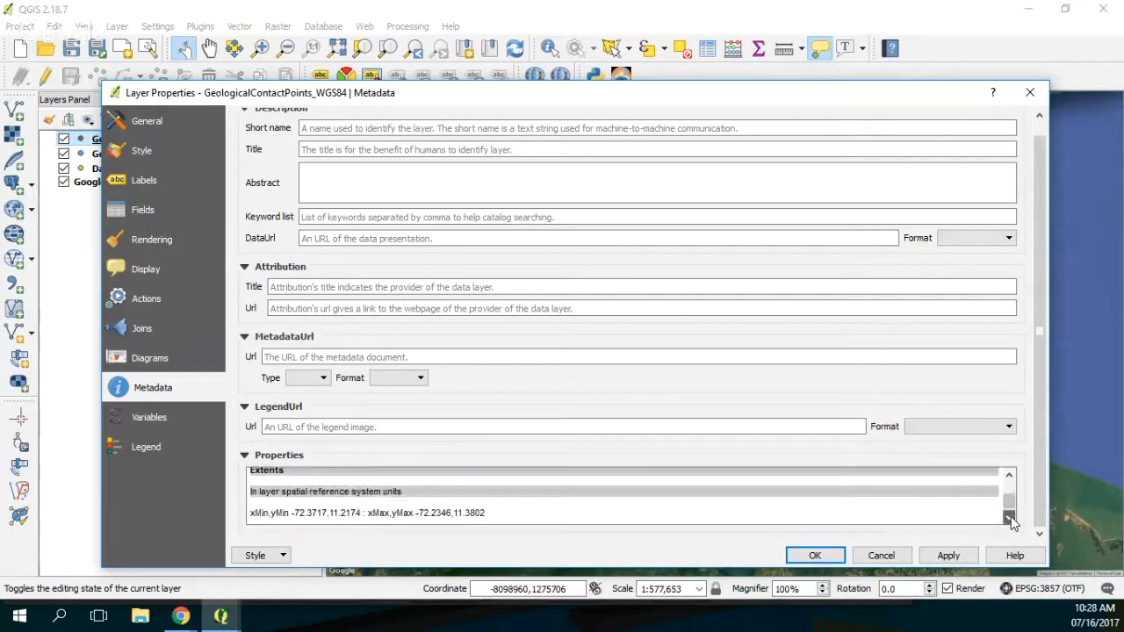
left_click(1010, 518)
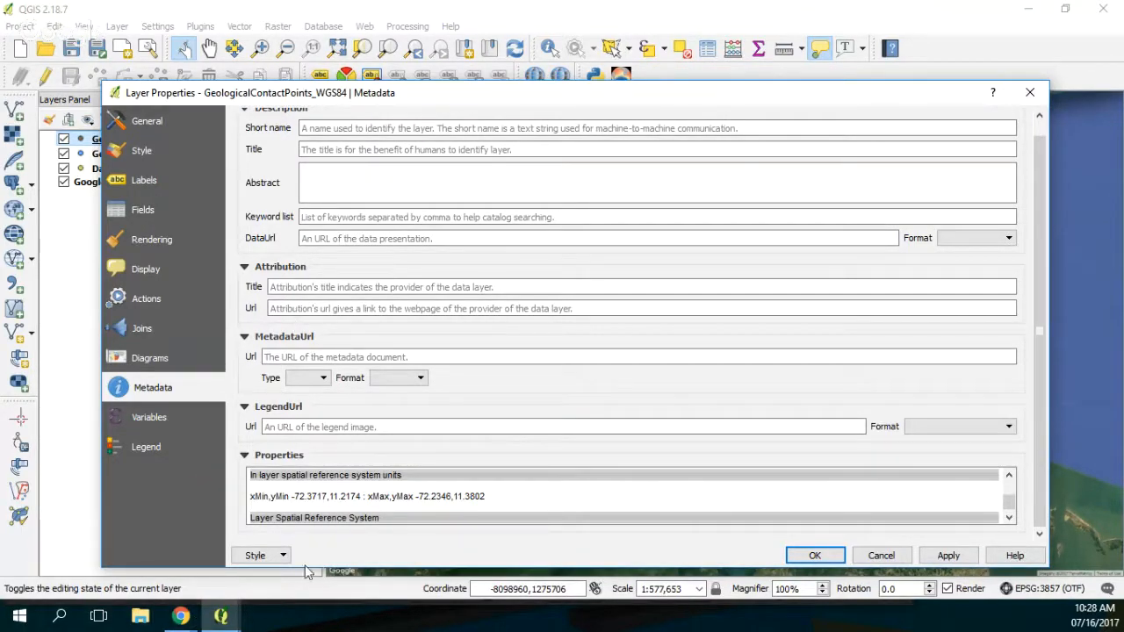
Step: Copy the xMin,yMin and xMax,yMax extent line from the layer metadata into a new Notepad++ document
left_click_drag(502, 501, 226, 497)
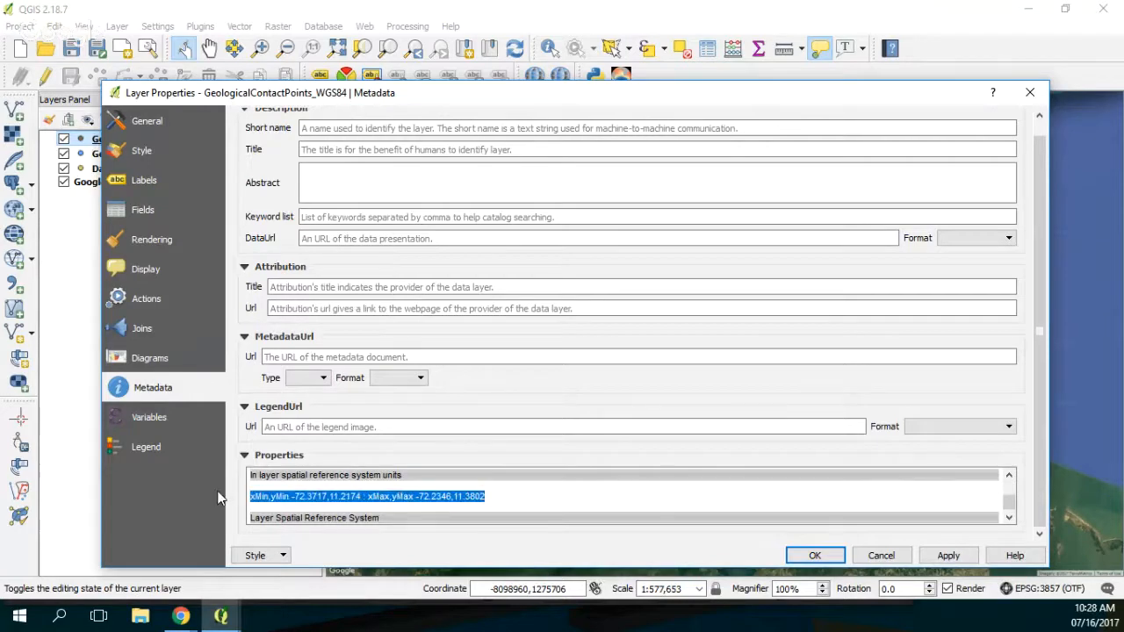
left_click(60, 618)
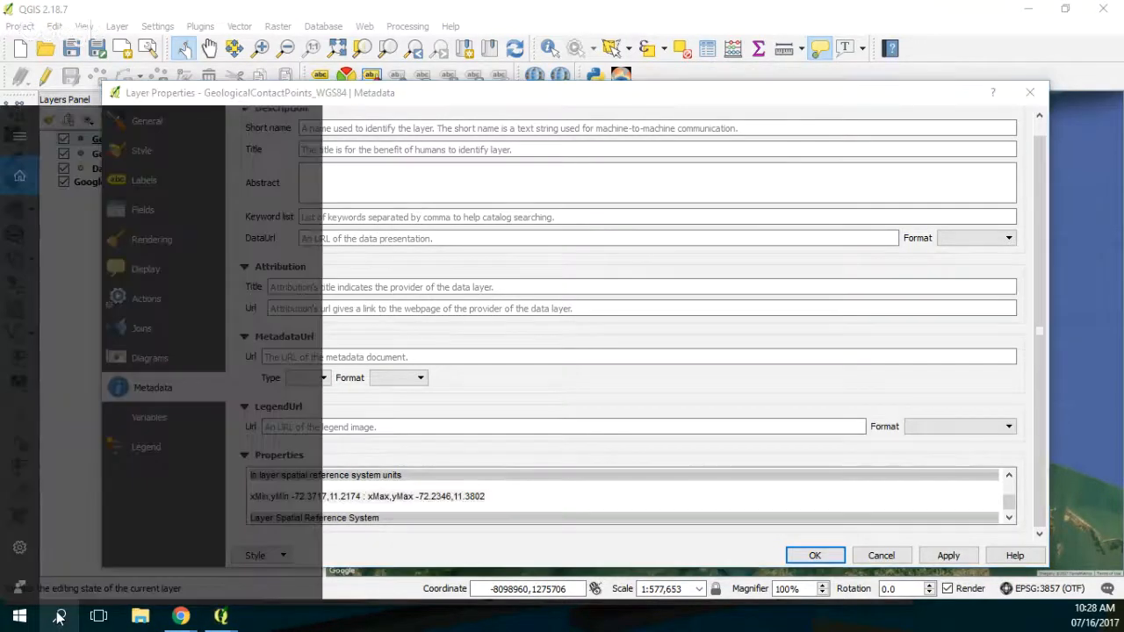
type("notepad++")
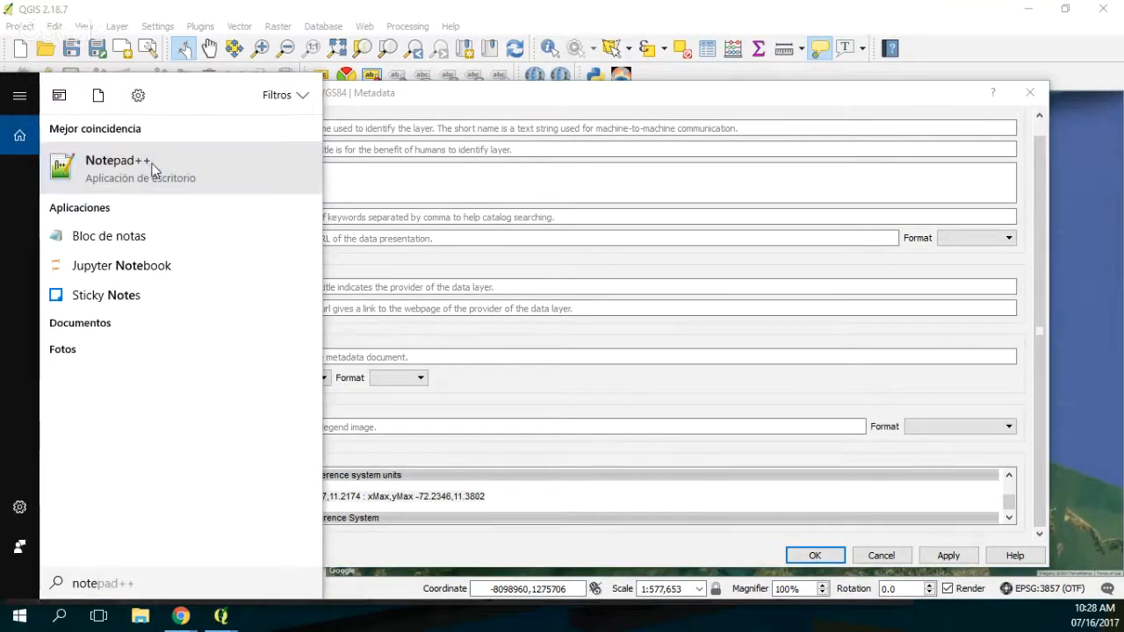
left_click(151, 168)
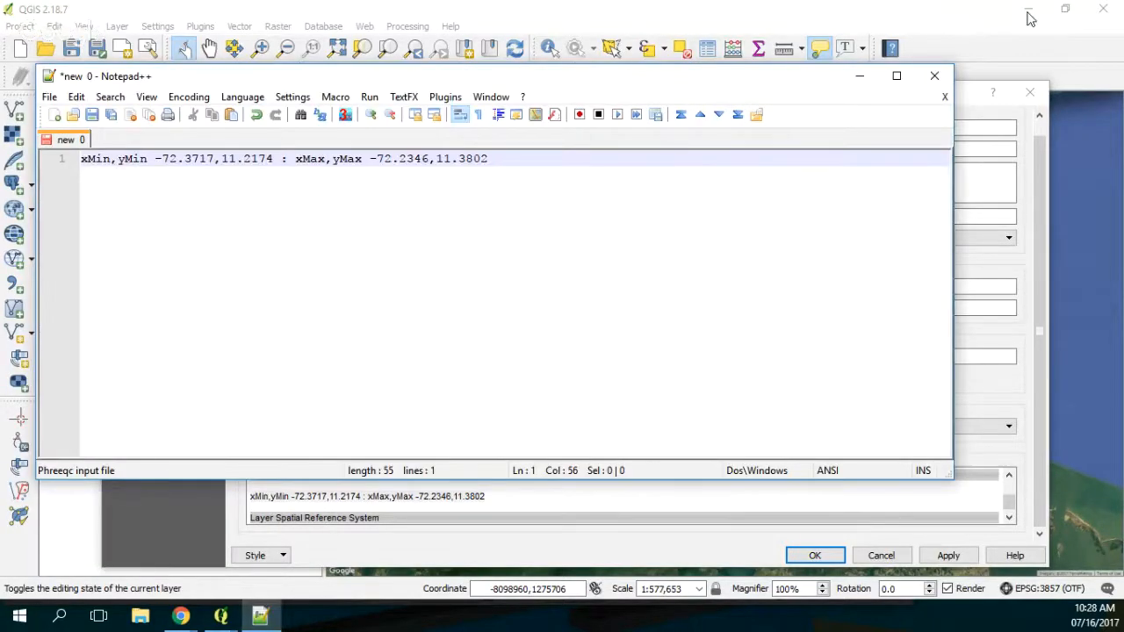
Step: Clear the QGIS window away, switch to Chrome, open the USGS Global Data Explorer site (gdex.cr.usgs.gov/gdex) and close the mail page
left_click(1030, 17)
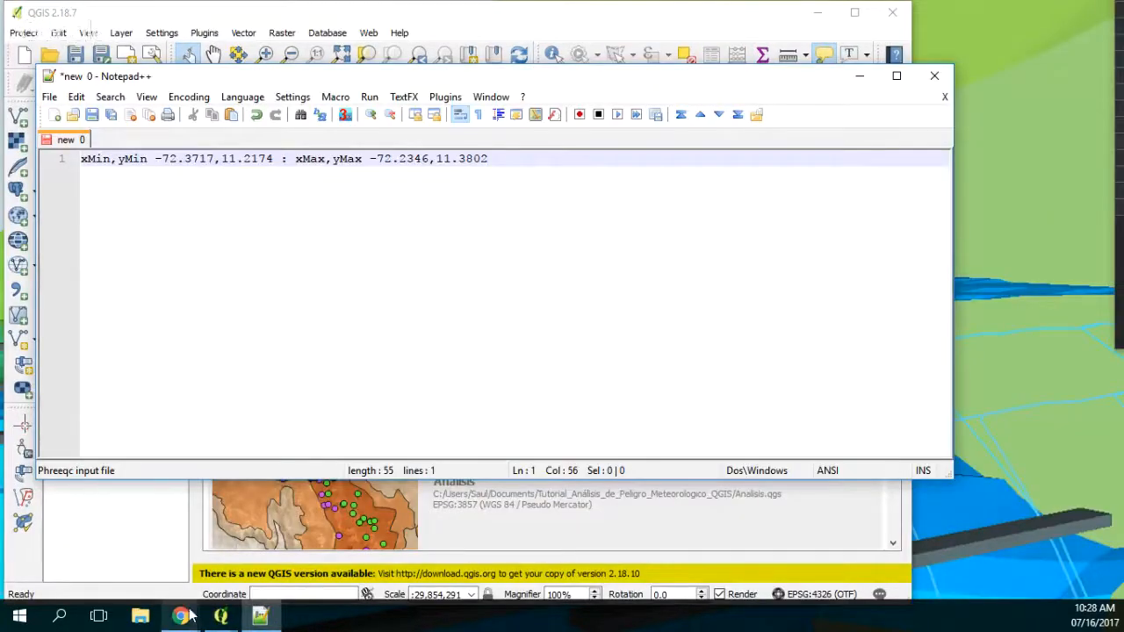
left_click(689, 30)
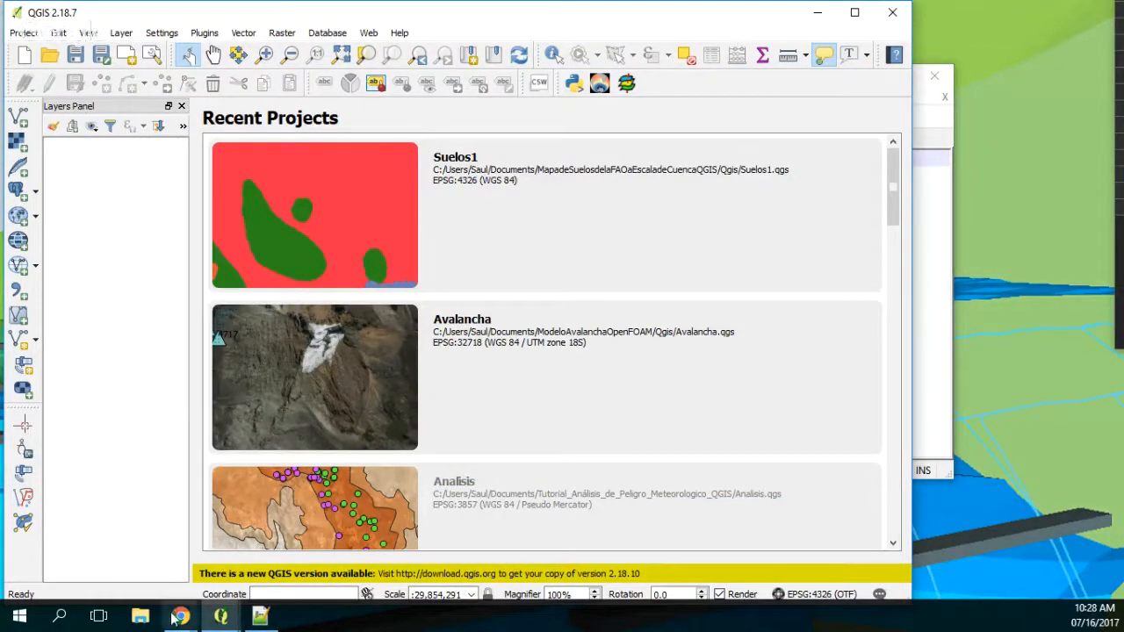
mouse_move(178, 618)
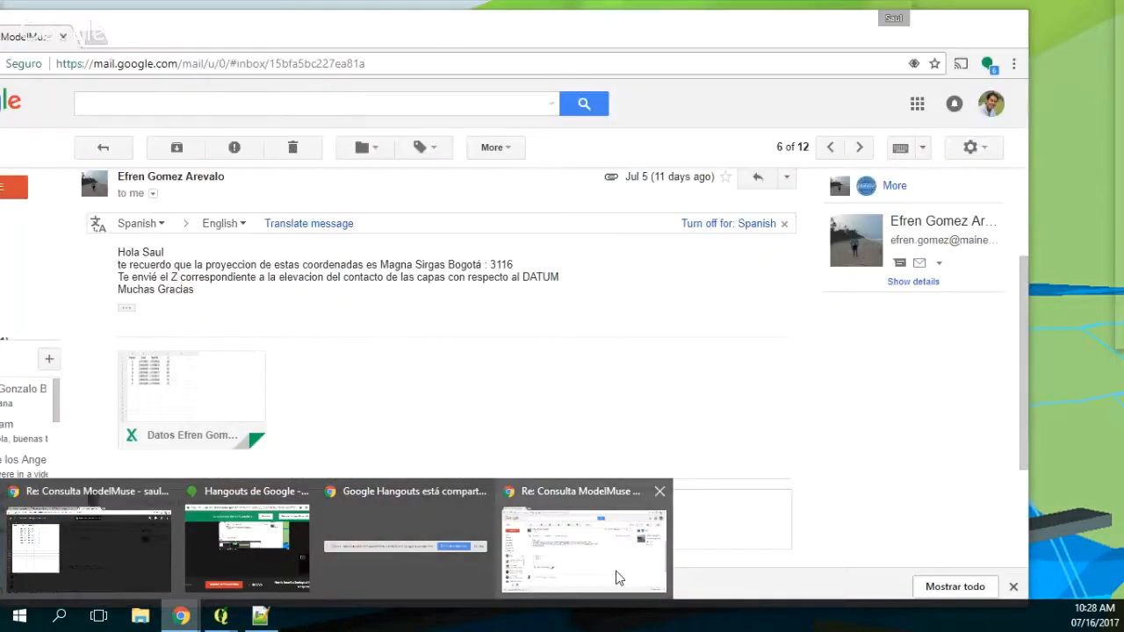
left_click(618, 578)
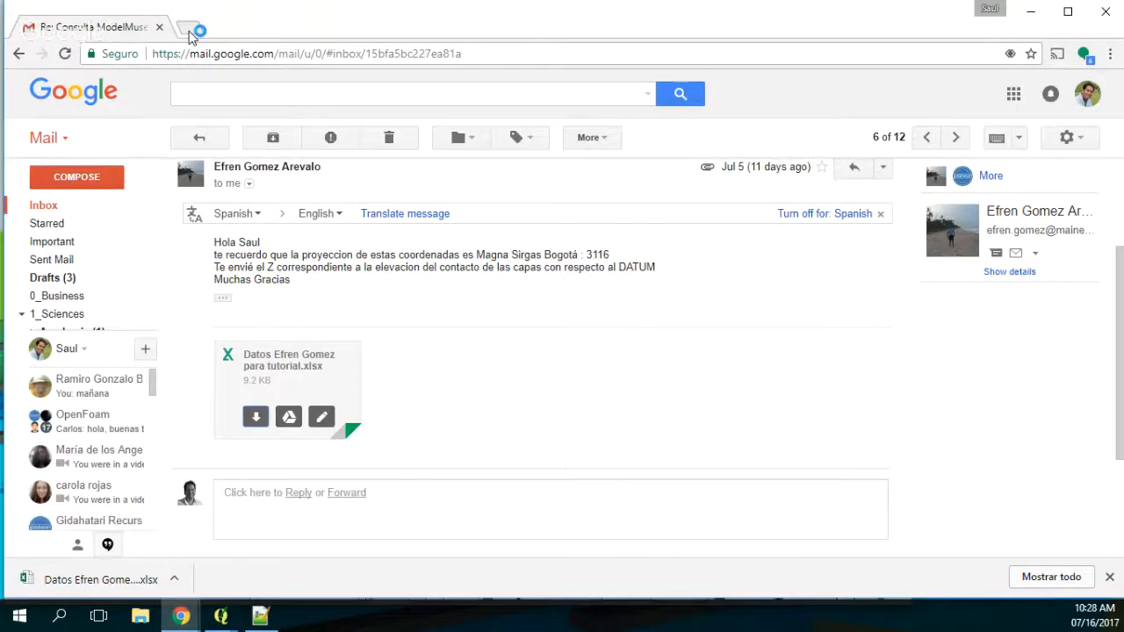
left_click(192, 31)
type("gdex")
key("Return")
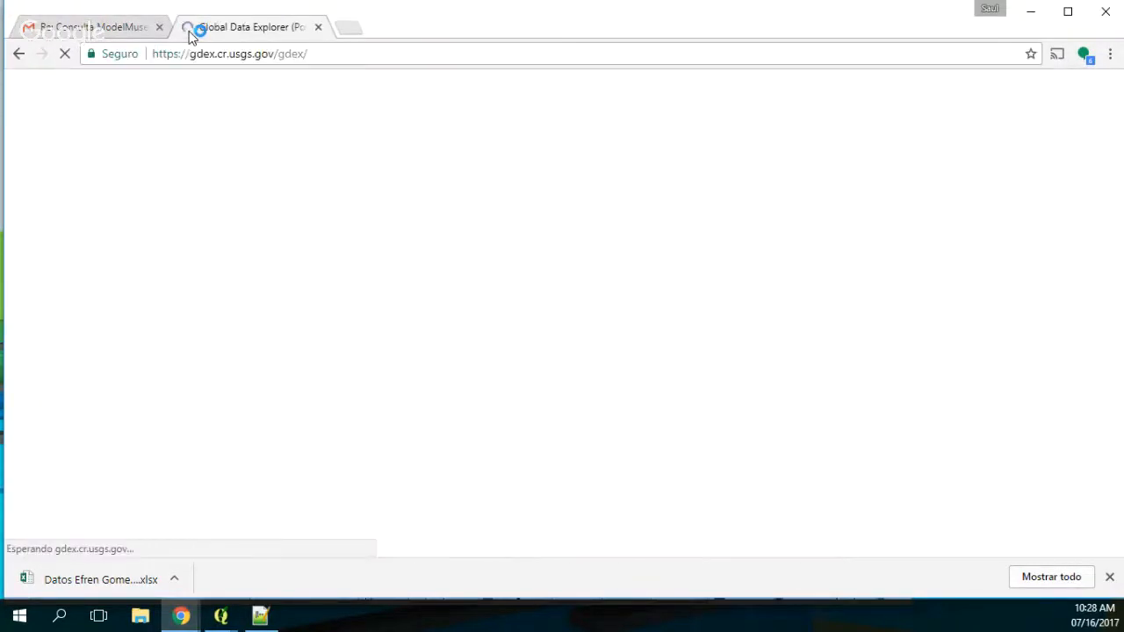
left_click(161, 29)
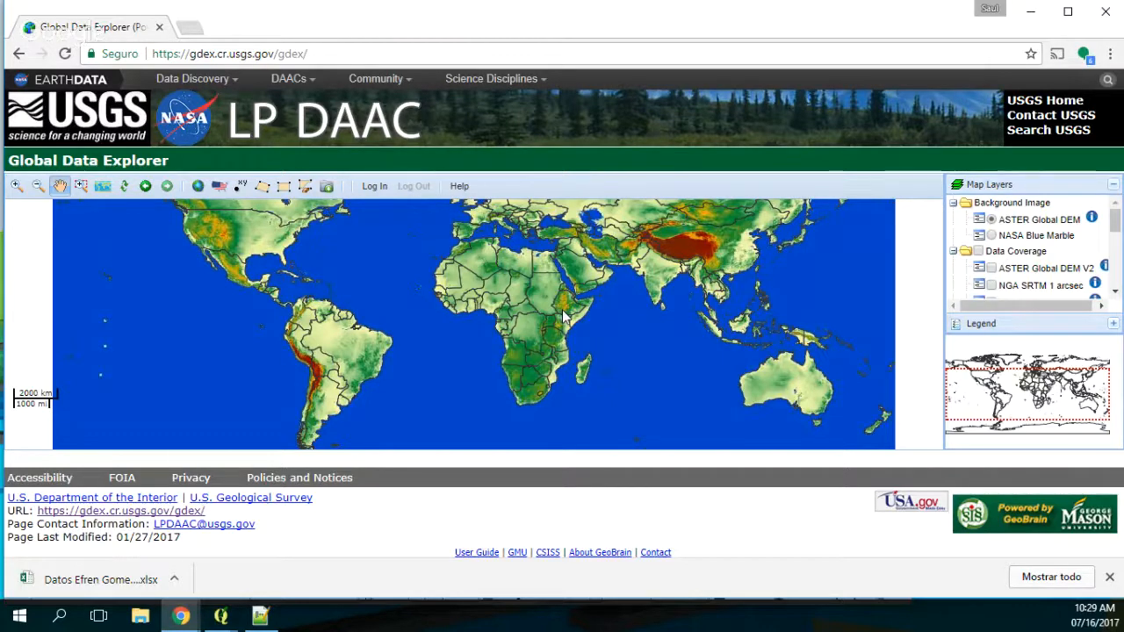
Step: Start a rectangular area defined by coordinates, using the noted extents for north latitude 11.38 and south latitude 11.22
left_click(237, 188)
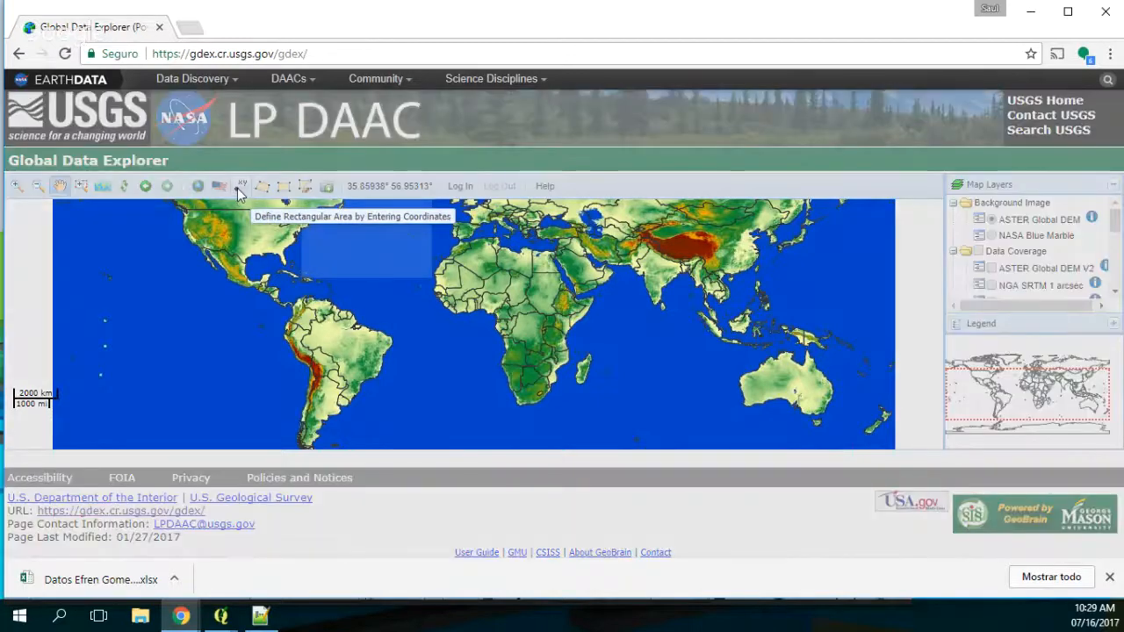
left_click(260, 617)
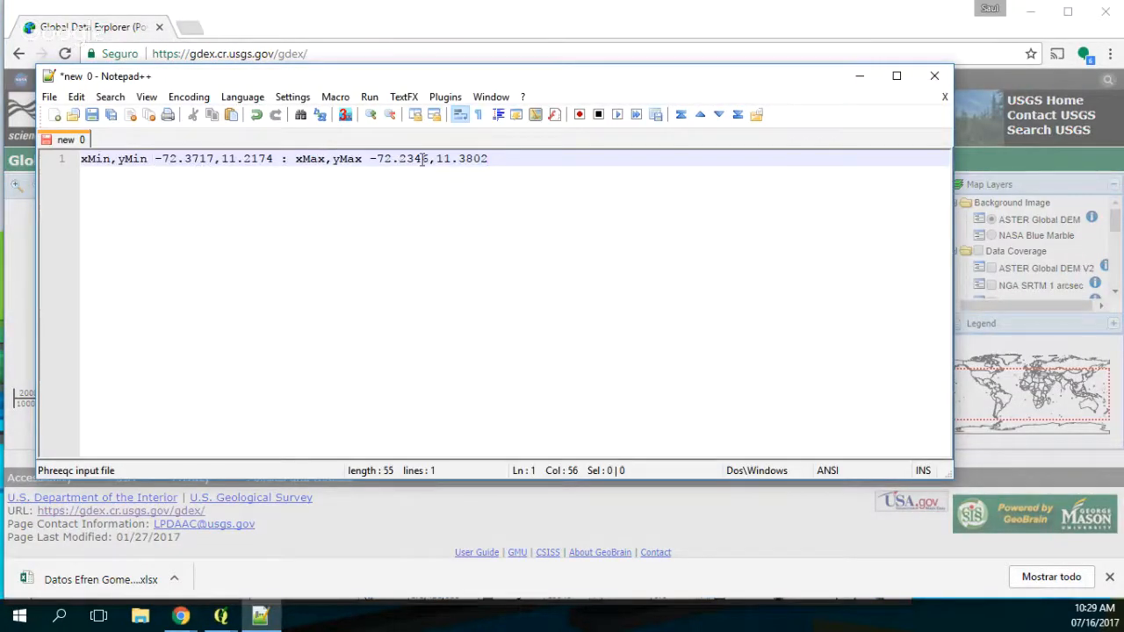
left_click_drag(434, 158, 497, 158)
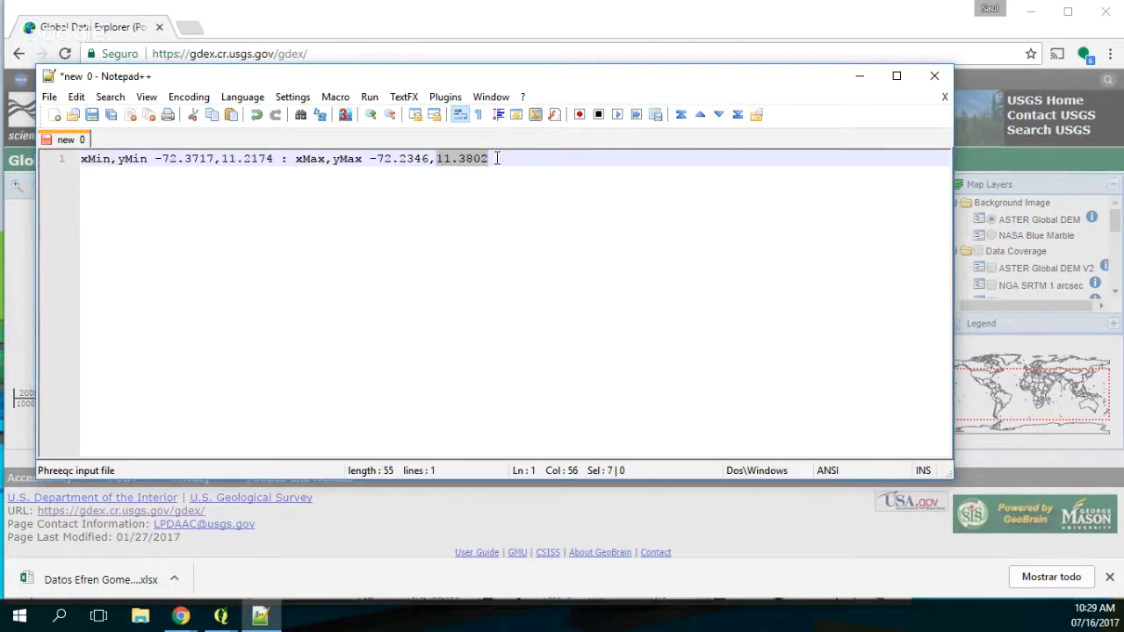
left_click_drag(779, 90, 722, 397)
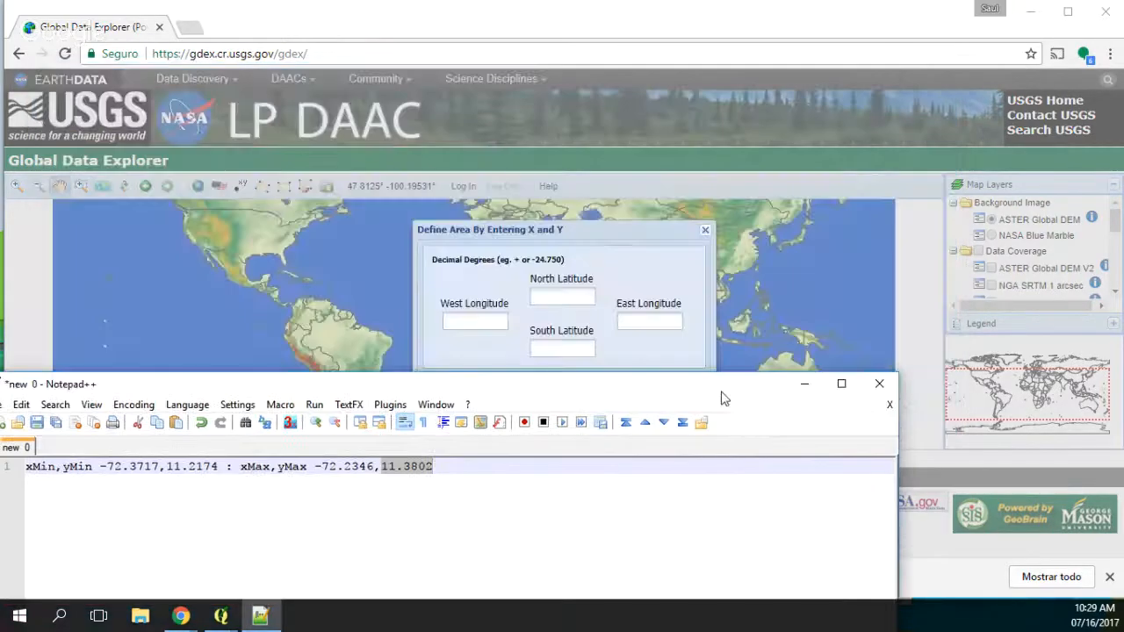
left_click(266, 620)
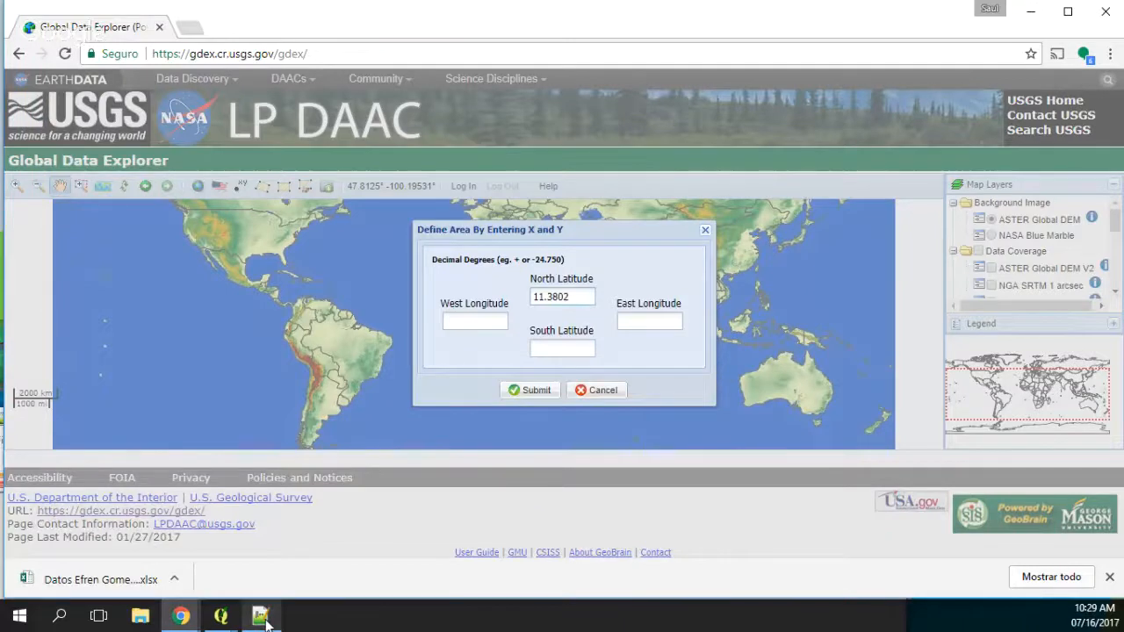
left_click(265, 620)
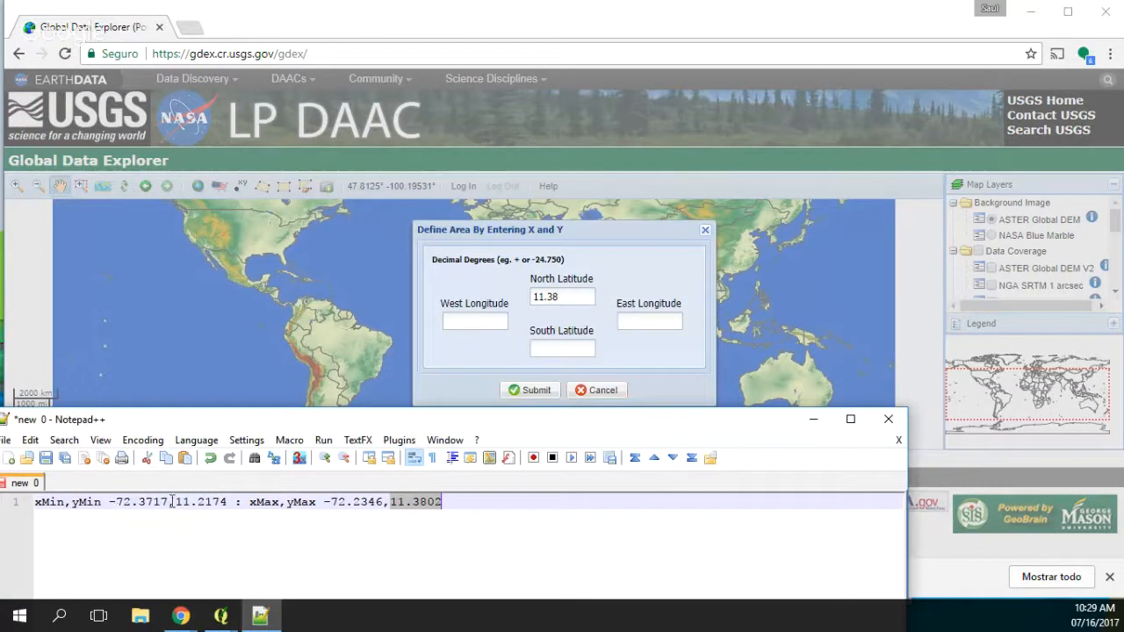
left_click_drag(175, 501, 222, 501)
key("ctrl+c")
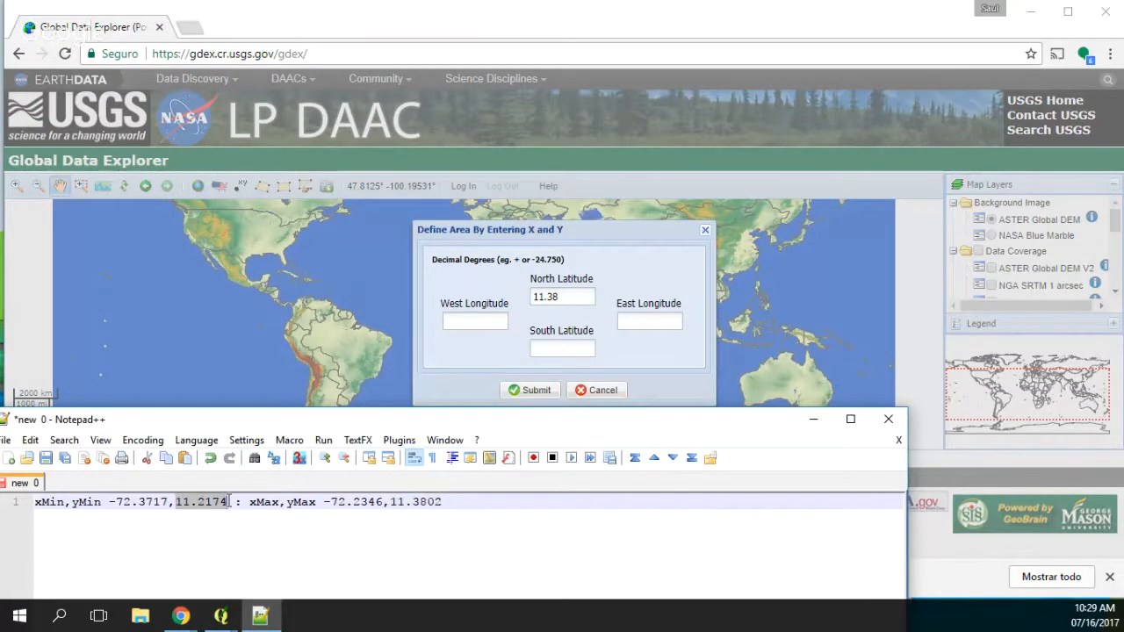
left_click(562, 349)
key("ctrl+v")
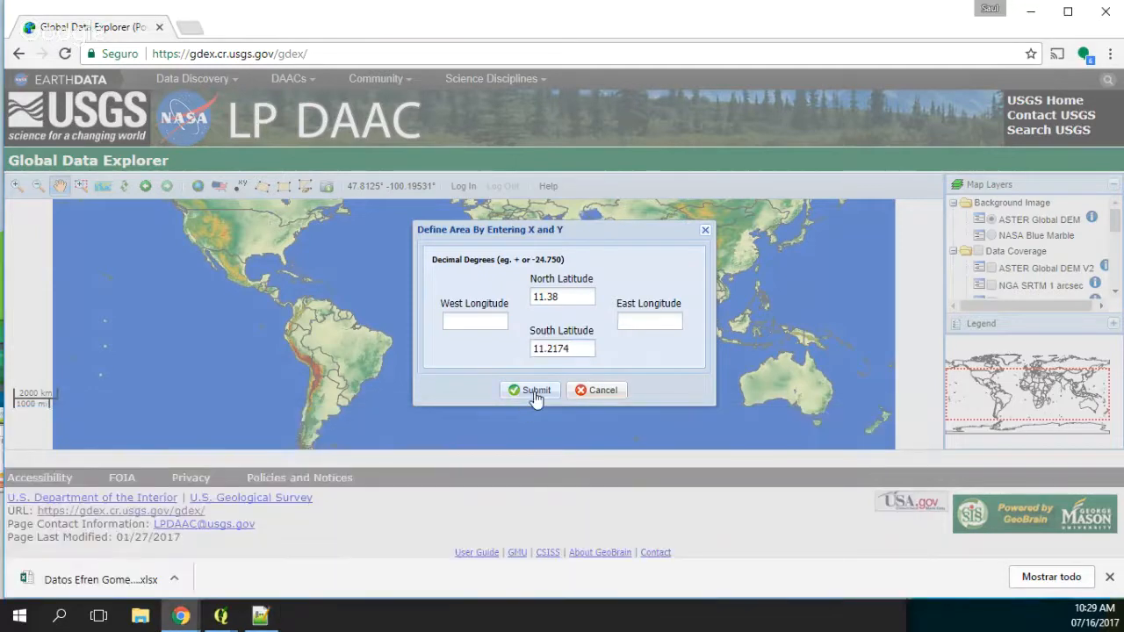
Step: Set the area's west longitude to -72.37 and east longitude to -72.23 from the noted extents, and submit the rectangle
left_click(261, 617)
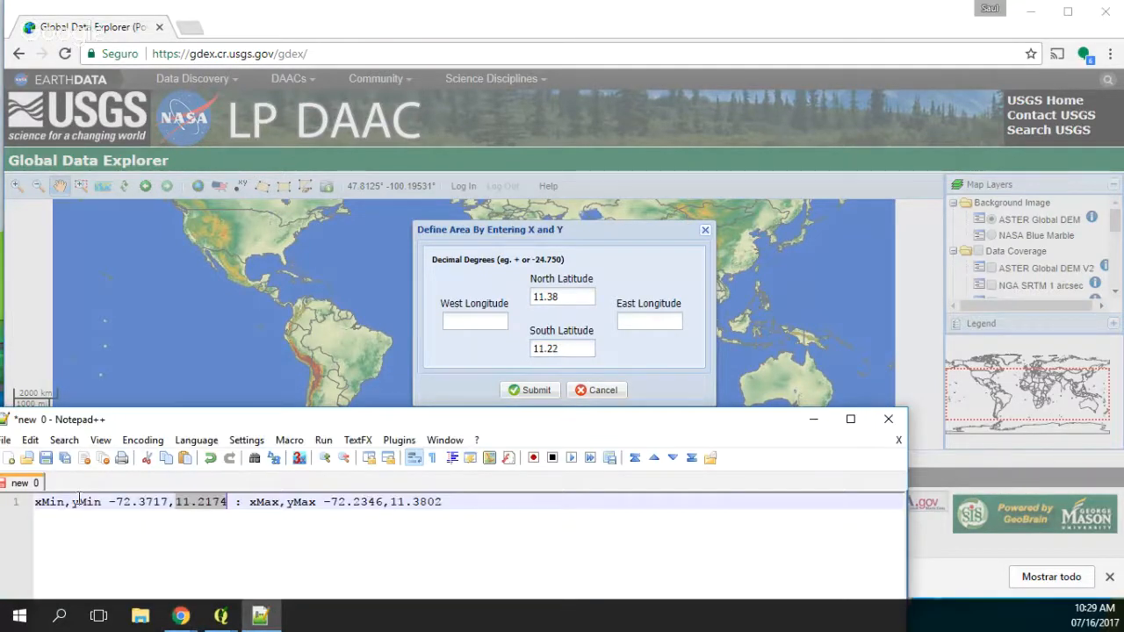
left_click_drag(109, 502, 170, 501)
key("ctrl+c")
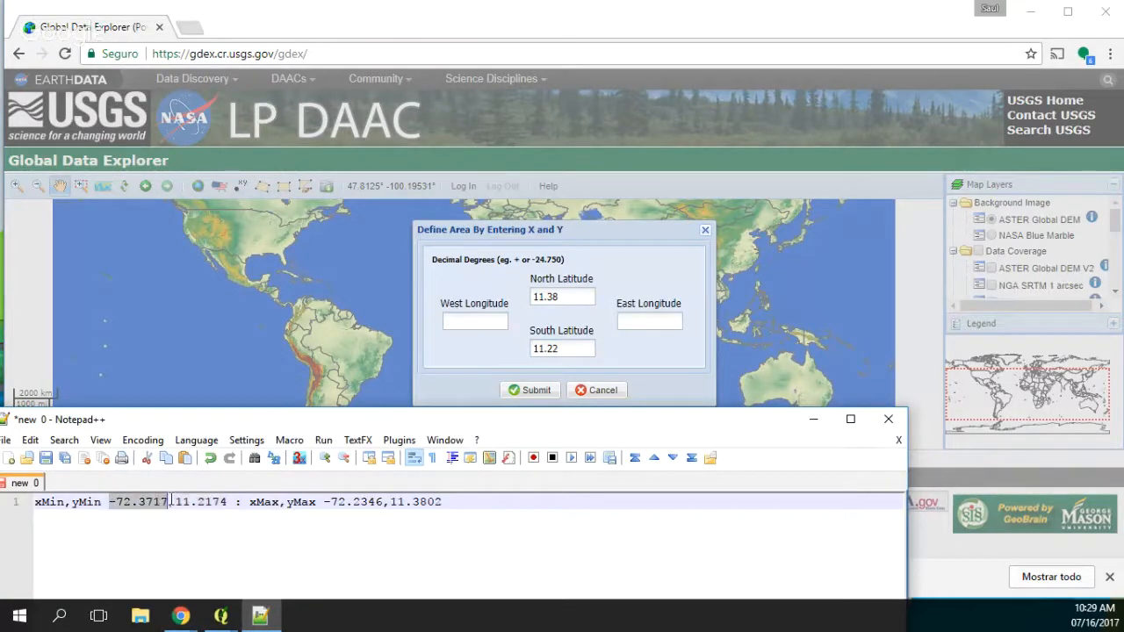
left_click(453, 323)
key("ctrl+v")
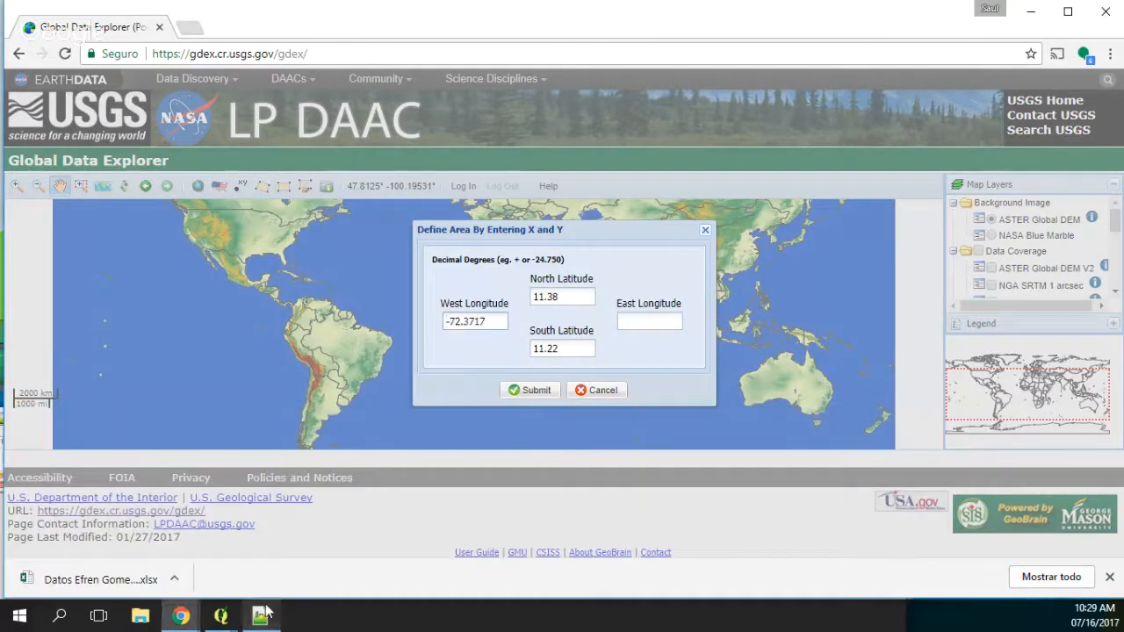
left_click(260, 616)
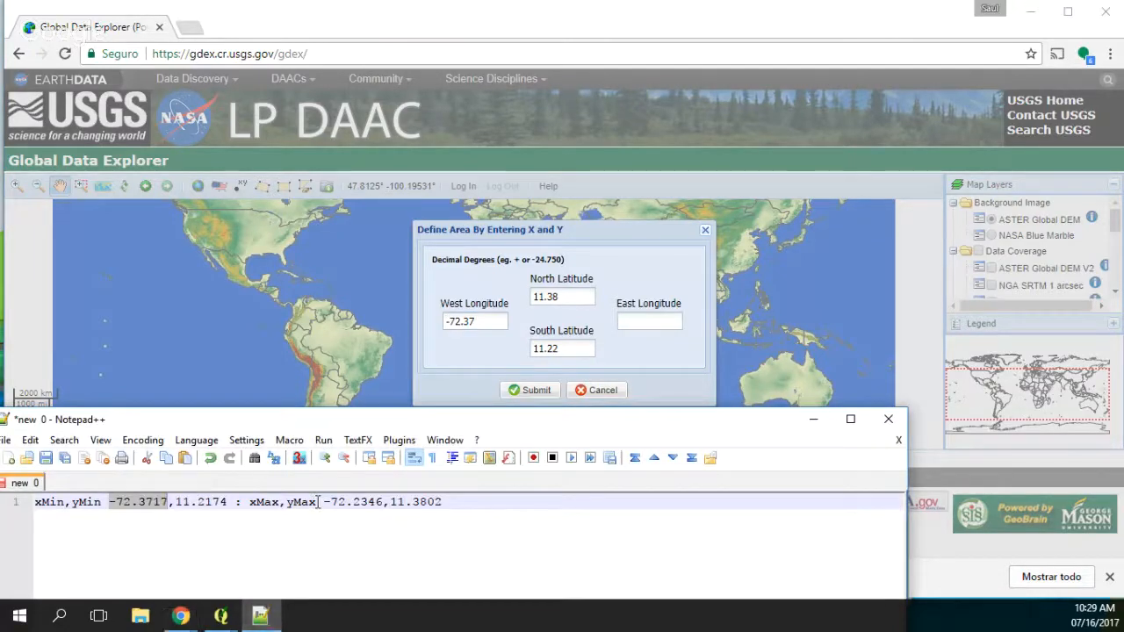
left_click_drag(323, 501, 385, 502)
key("ctrl+c")
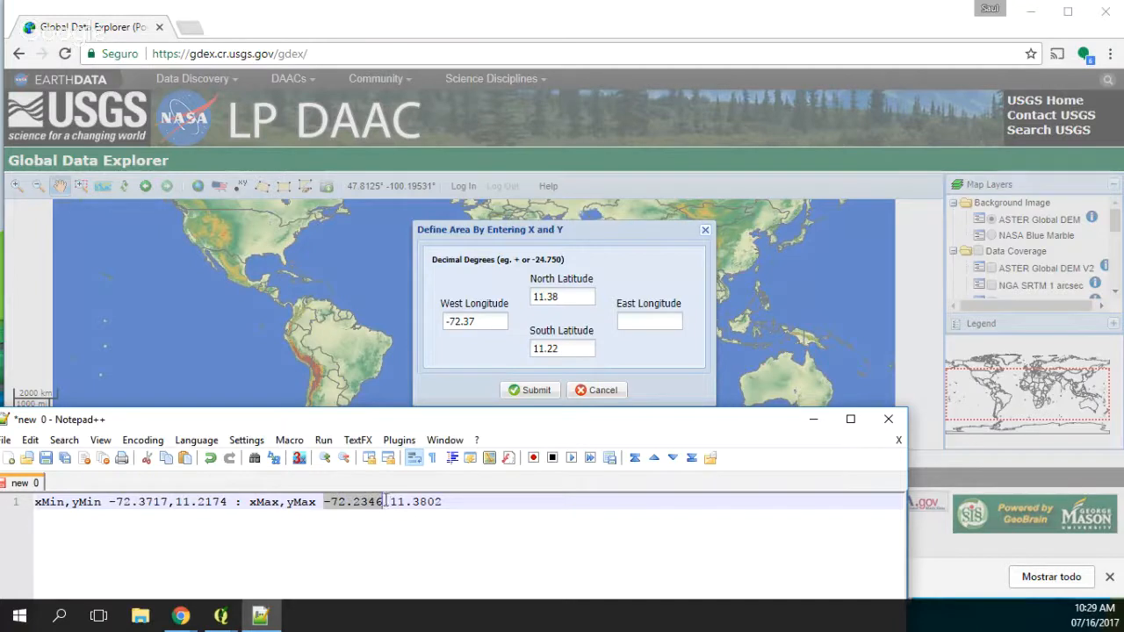
left_click(644, 321)
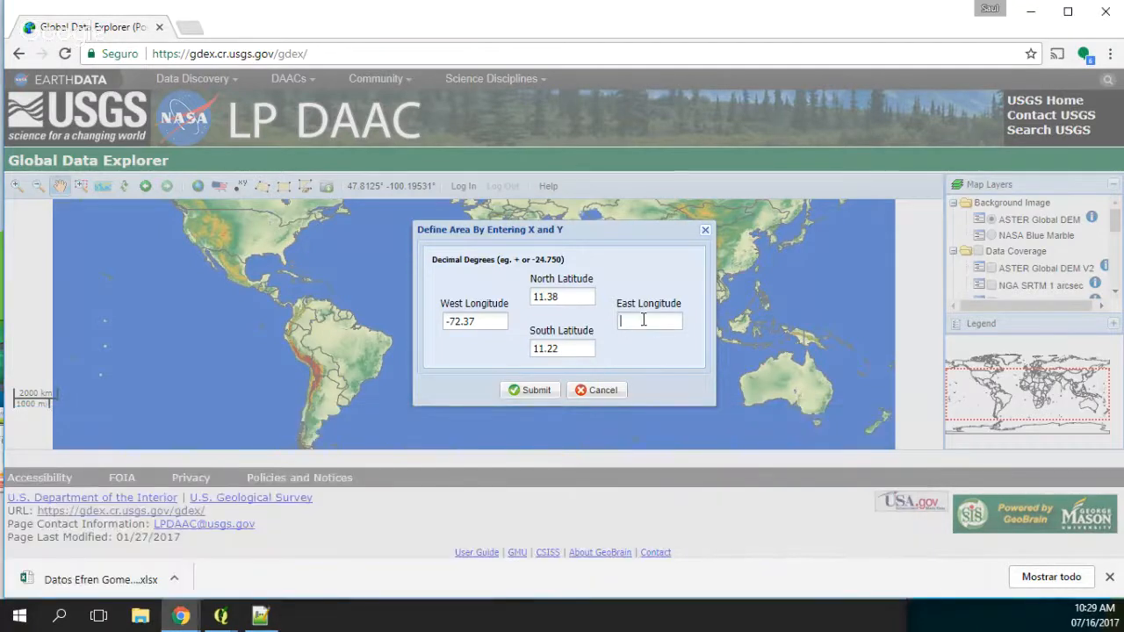
key("ctrl+v")
left_click(261, 617)
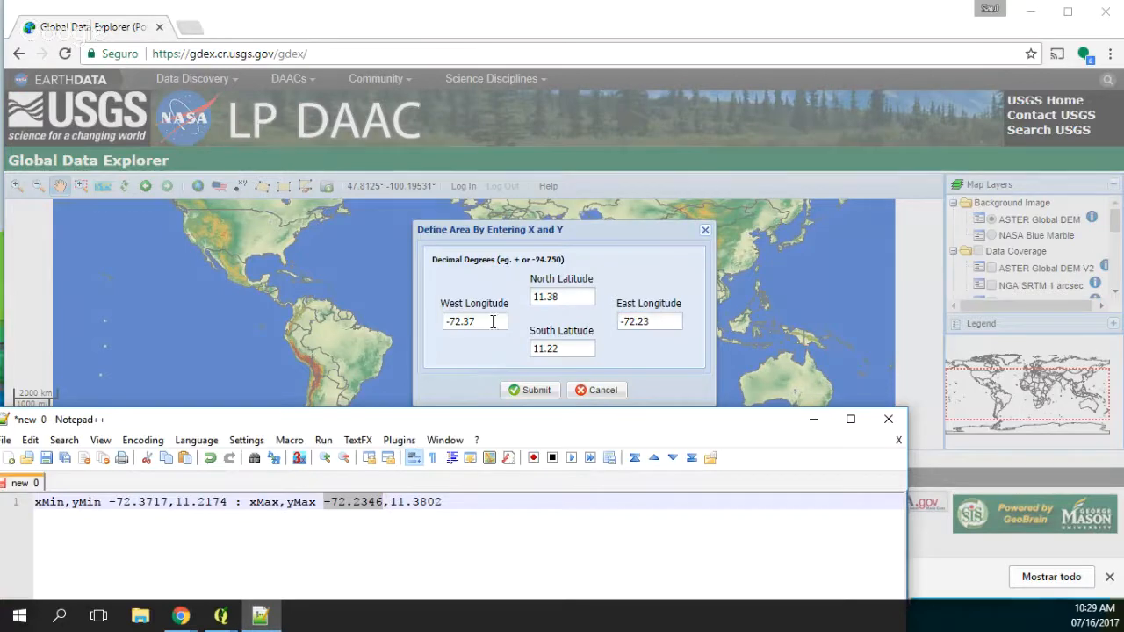
left_click(522, 391)
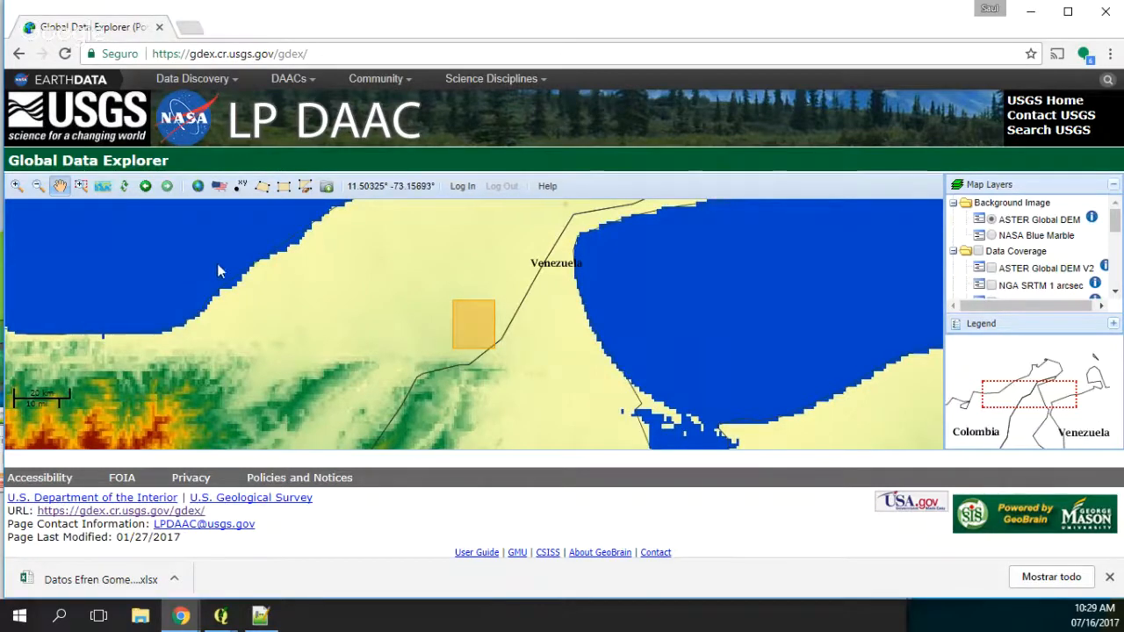
Step: Try to open the data download options for the defined rectangular area
left_click(327, 187)
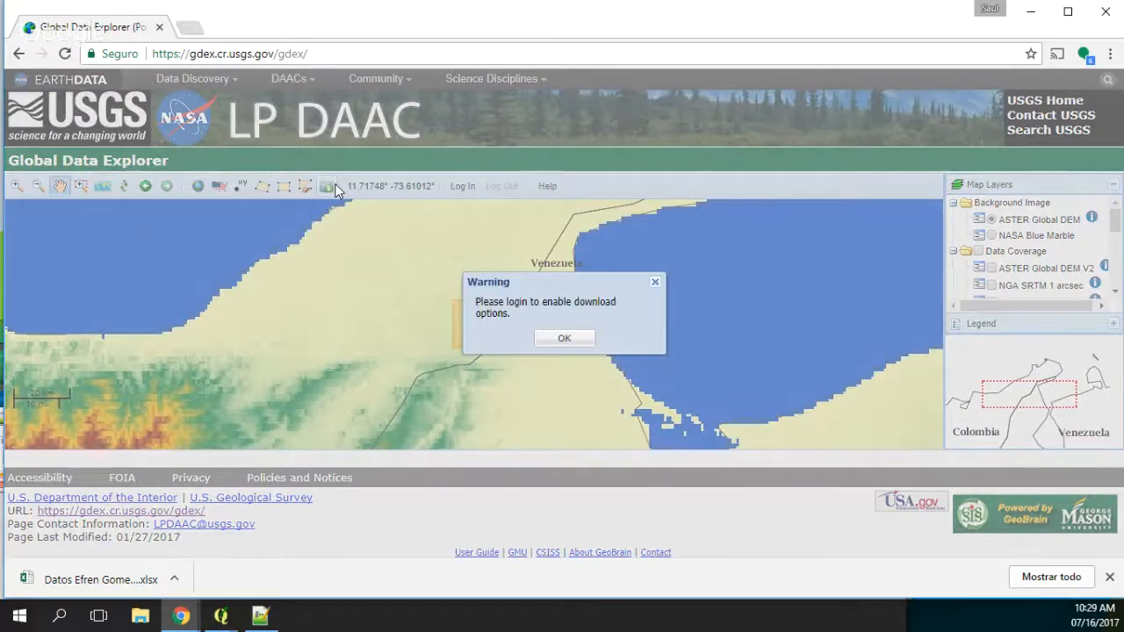
left_click(564, 337)
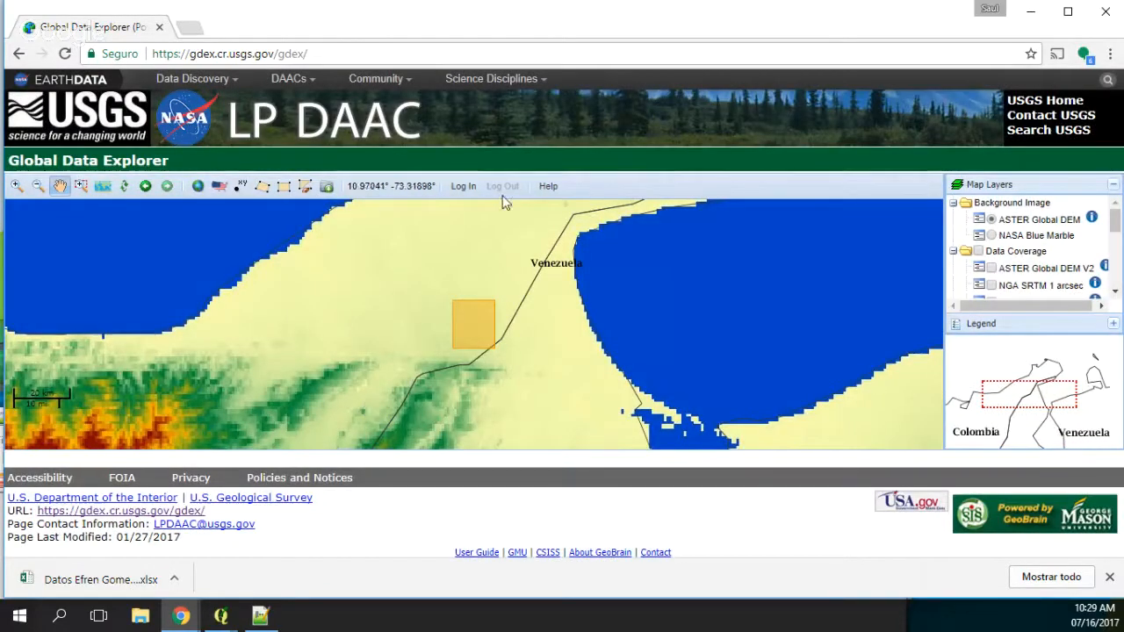
Step: Open the Earthdata login for Global Data Explorer and enter the account username
left_click(463, 187)
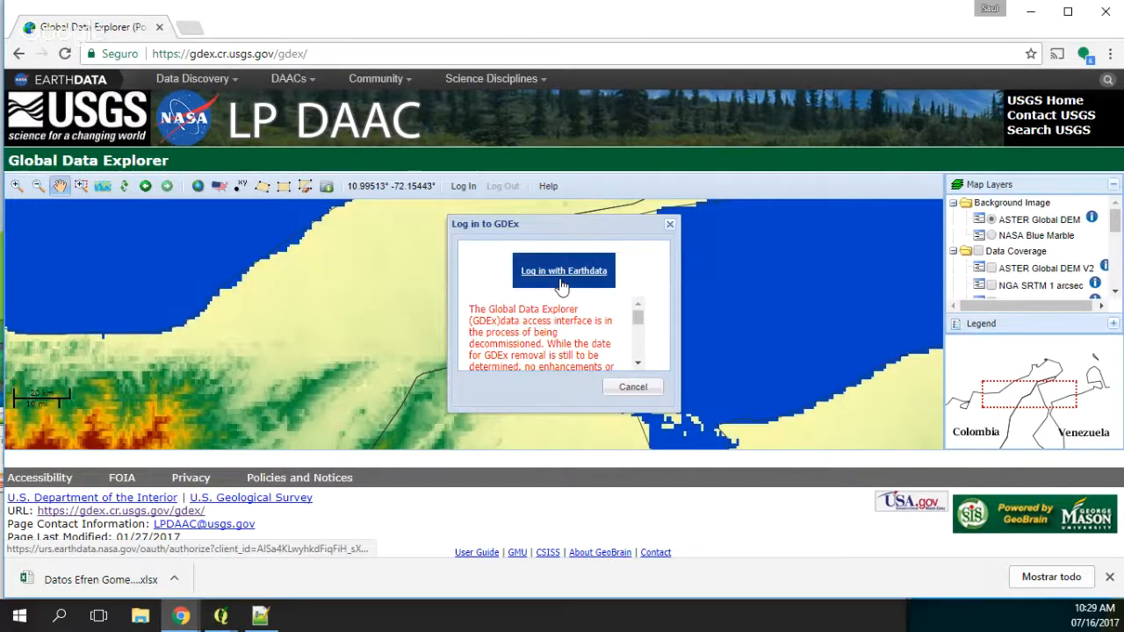
left_click(560, 279)
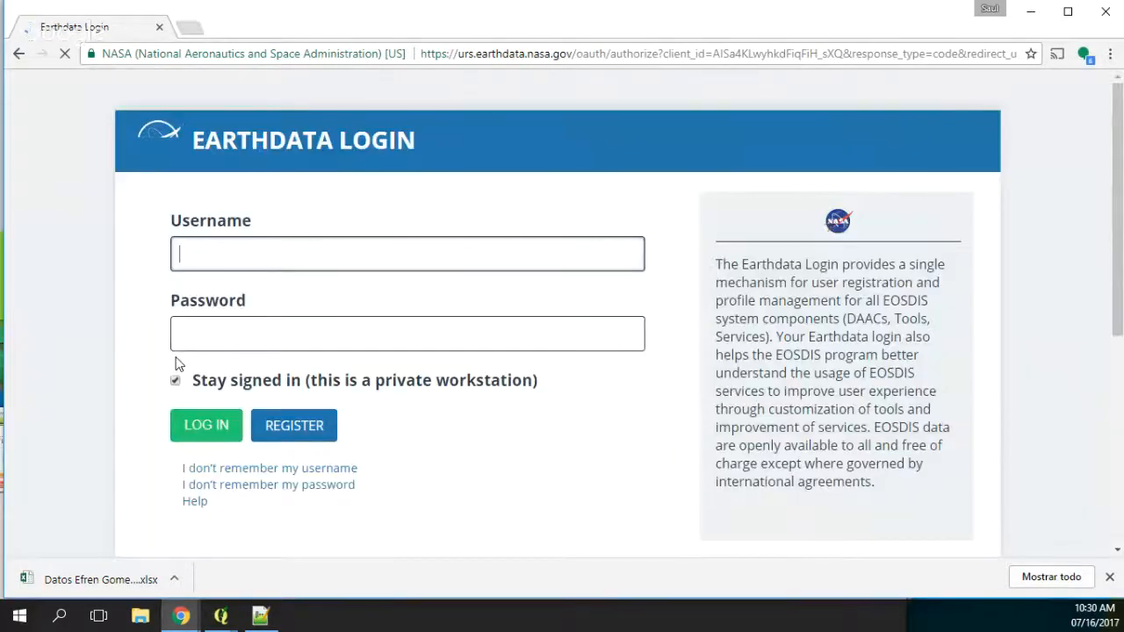
type("salmo")
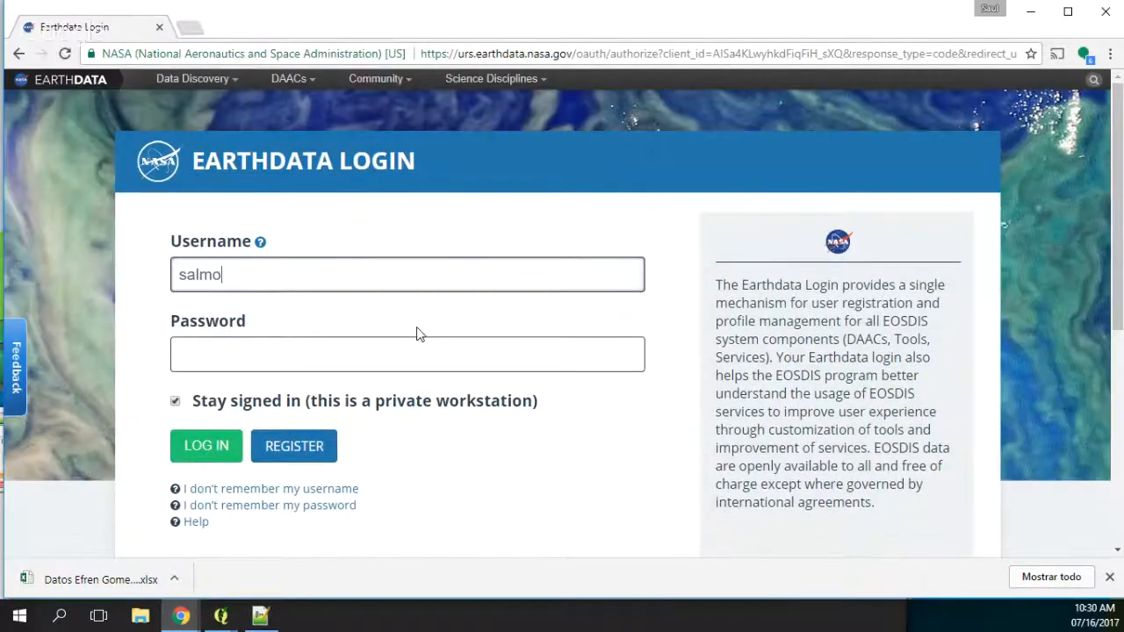
key("BackSpace")
key("BackSpace")
key("BackSpace")
type("ul")
key("Tab")
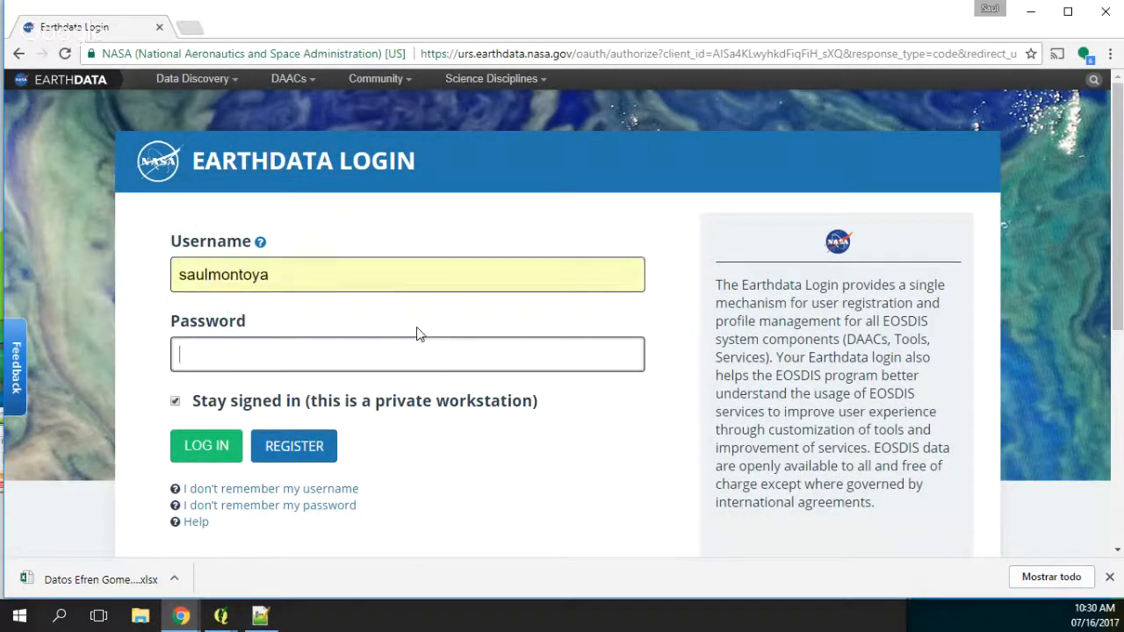
Step: Try to log in to Earthdata with the account password
type("***********")
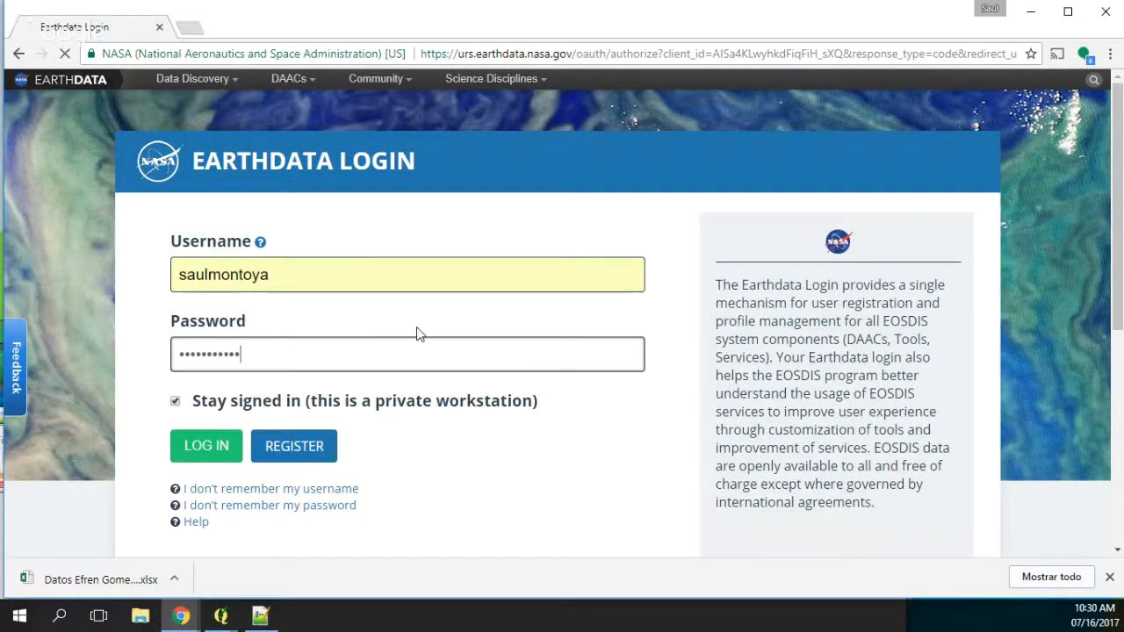
key("Return")
Step: Re-enter the account password, submit the Earthdata login and dismiss the login confirmation
left_click(272, 391)
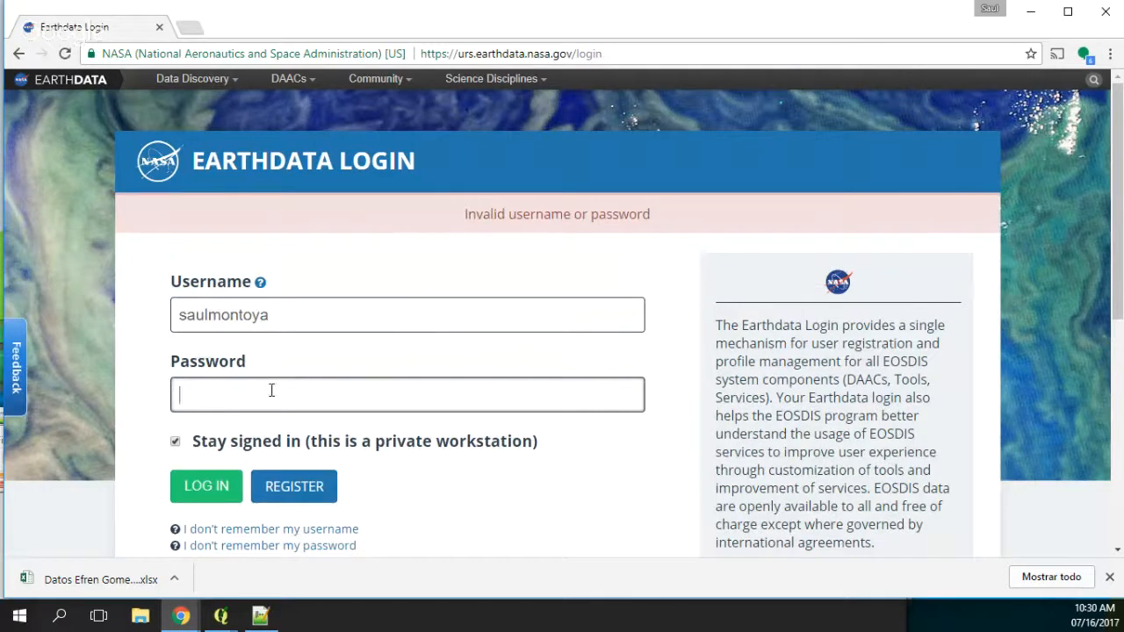
type("*********")
key("Return")
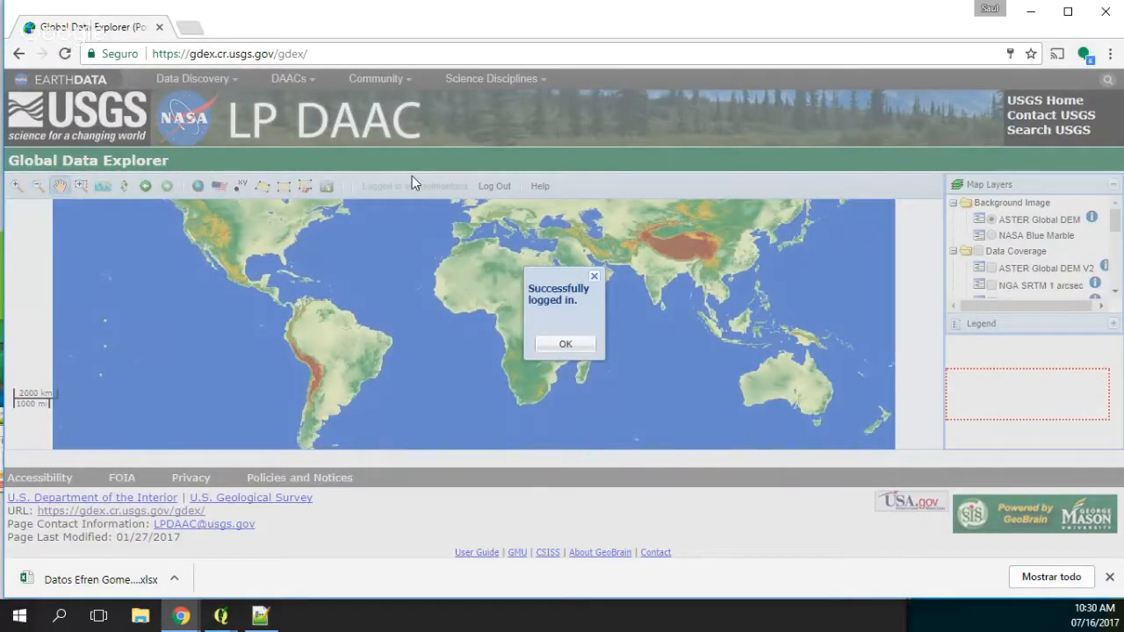
left_click(566, 344)
Step: Start defining the rectangular area by coordinates again and set its east longitude to -72.23 from the noted extents
left_click(239, 187)
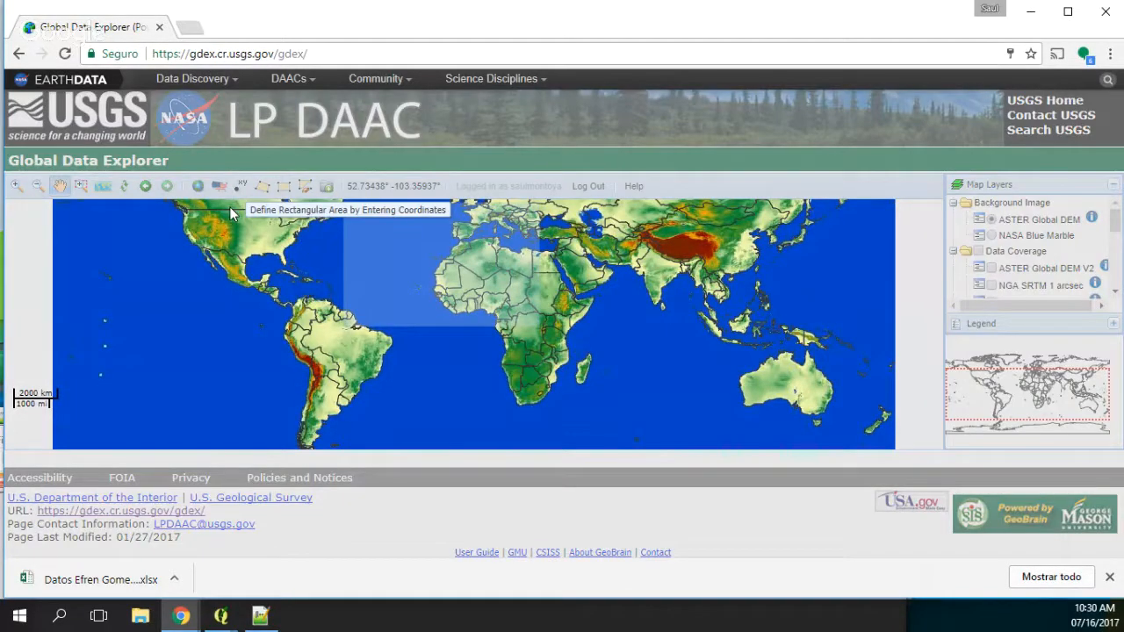
left_click(248, 618)
left_click(325, 501)
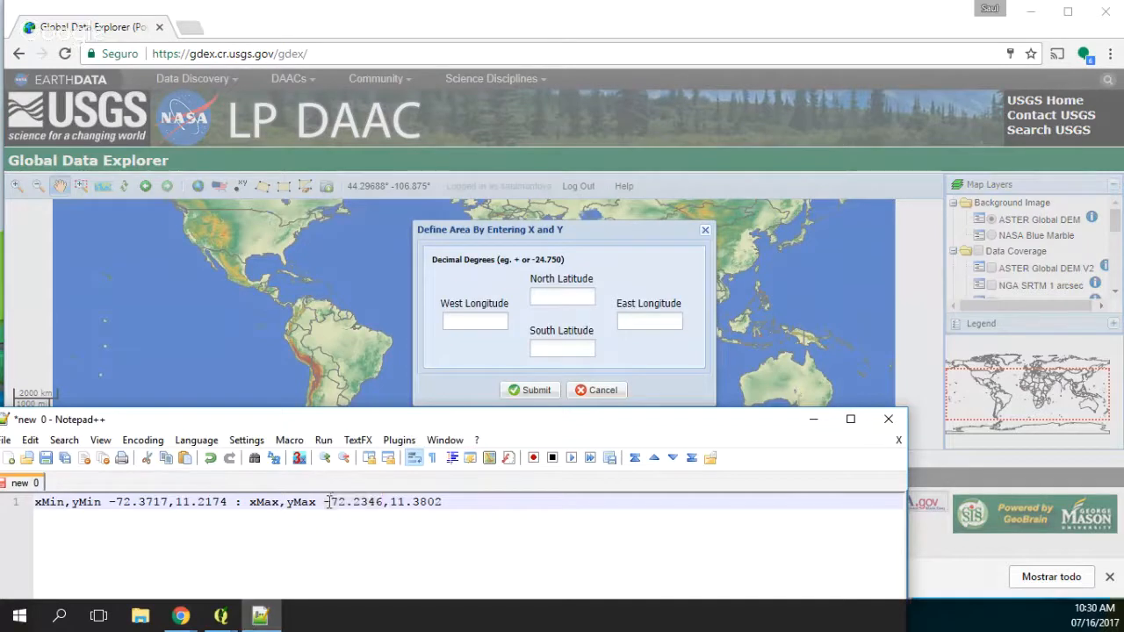
left_click_drag(325, 502, 384, 502)
key("ctrl+c")
left_click(647, 321)
key("ctrl+v")
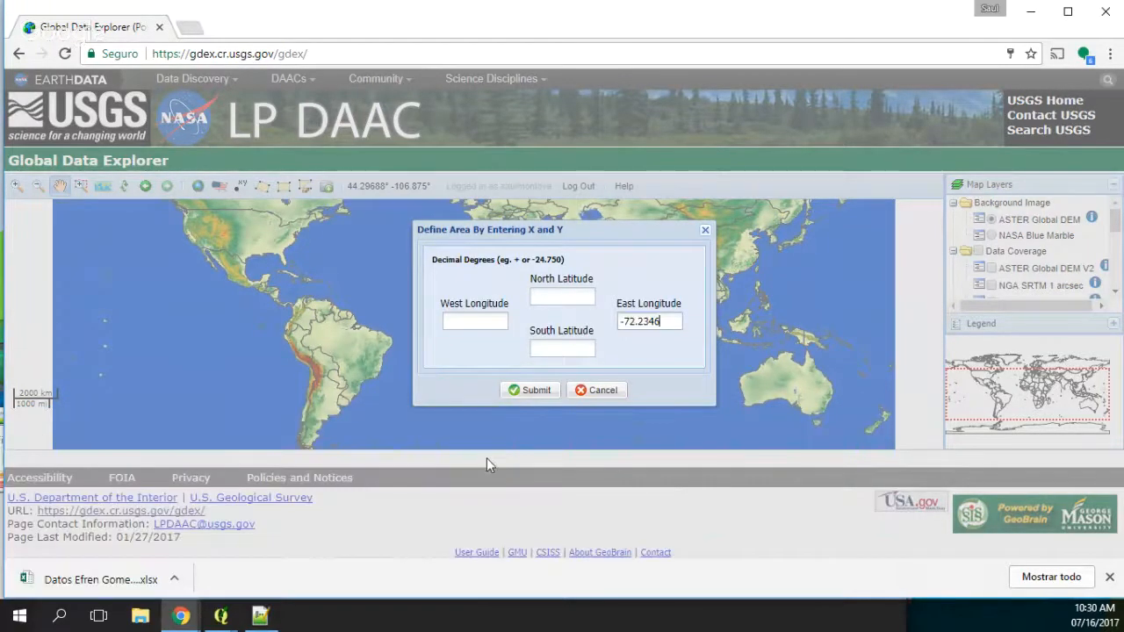
Step: Set the area's north latitude to 11.38 from the noted maximum y value
left_click(262, 624)
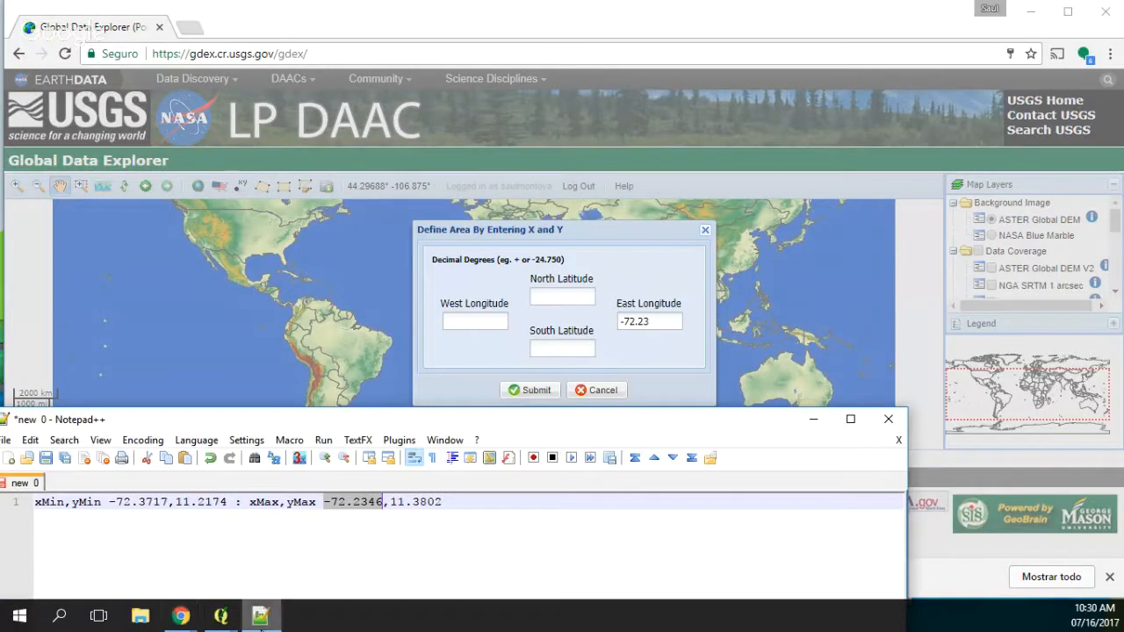
left_click(392, 503)
left_click_drag(392, 503, 443, 502)
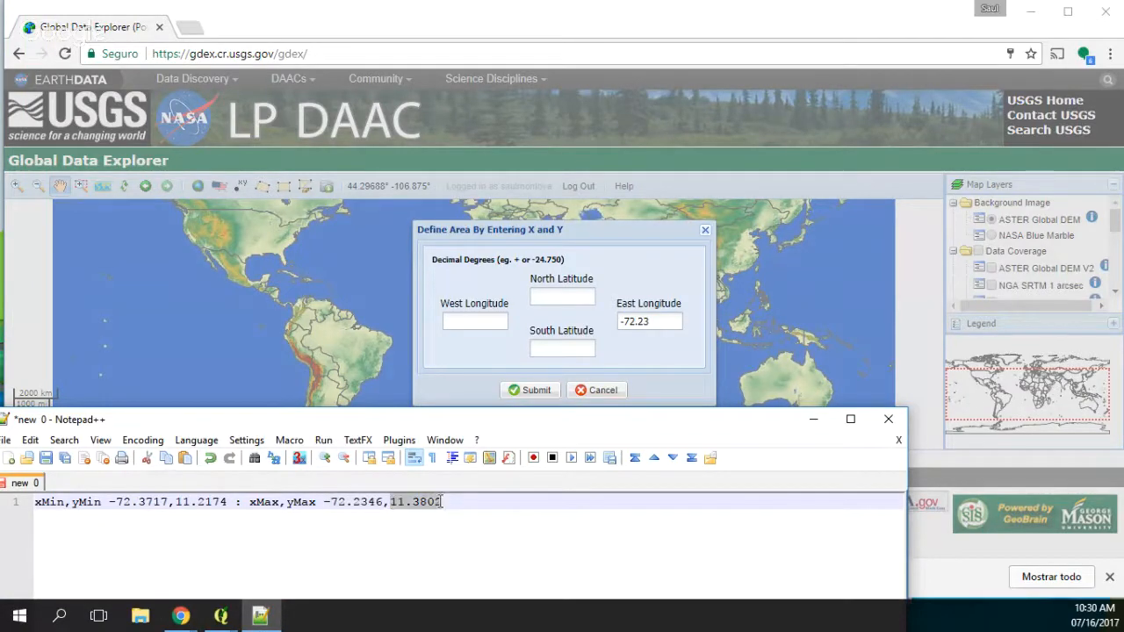
key("ctrl+c")
left_click(562, 297)
key("ctrl+v")
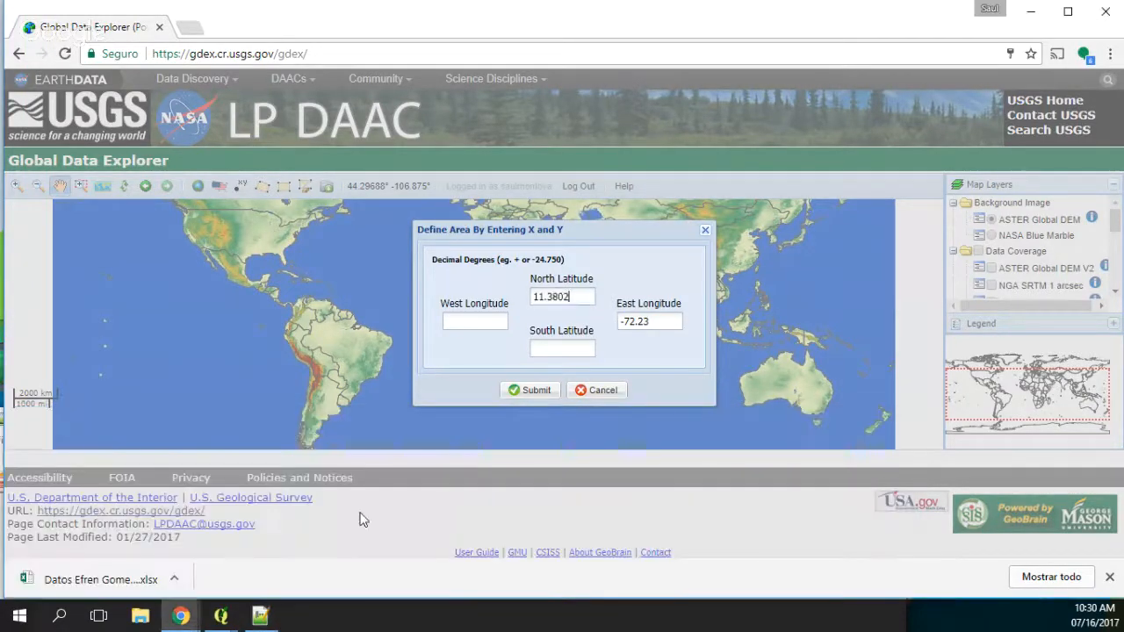
Step: Set the area's west longitude to -72.37 from the noted minimum x value
left_click(264, 618)
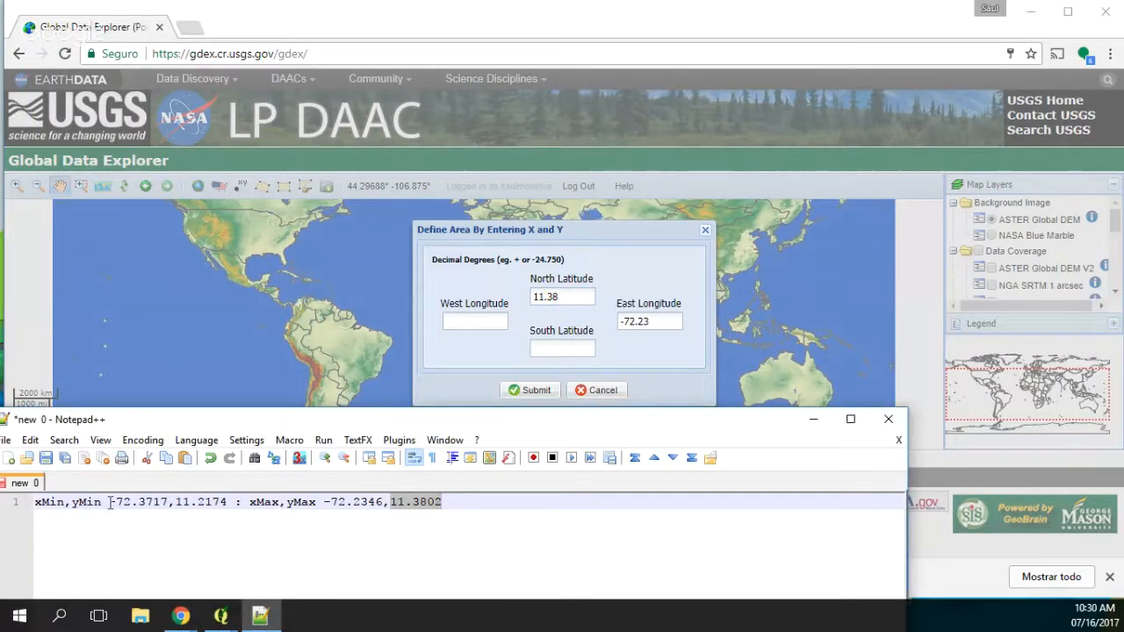
left_click_drag(109, 503, 167, 504)
key("ctrl+c")
left_click(502, 320)
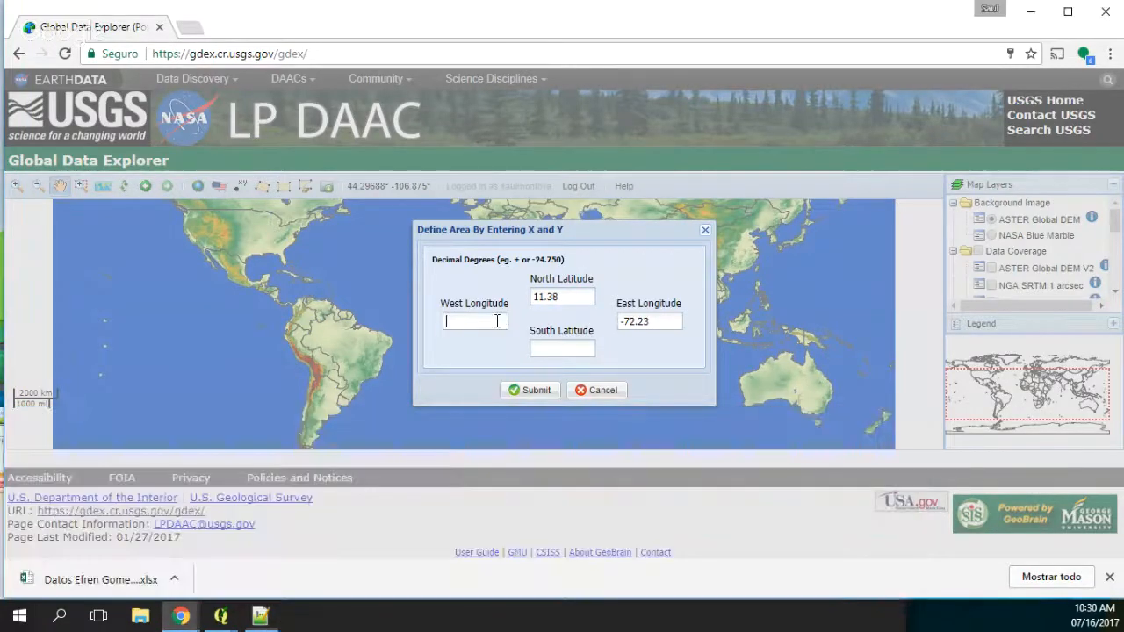
key("ctrl+v")
Step: Copy the noted minimum y value 11.2174 into the area's south latitude and submit the rectangle
left_click(261, 618)
left_click_drag(174, 502, 225, 502)
key("ctrl+c")
left_click(552, 349)
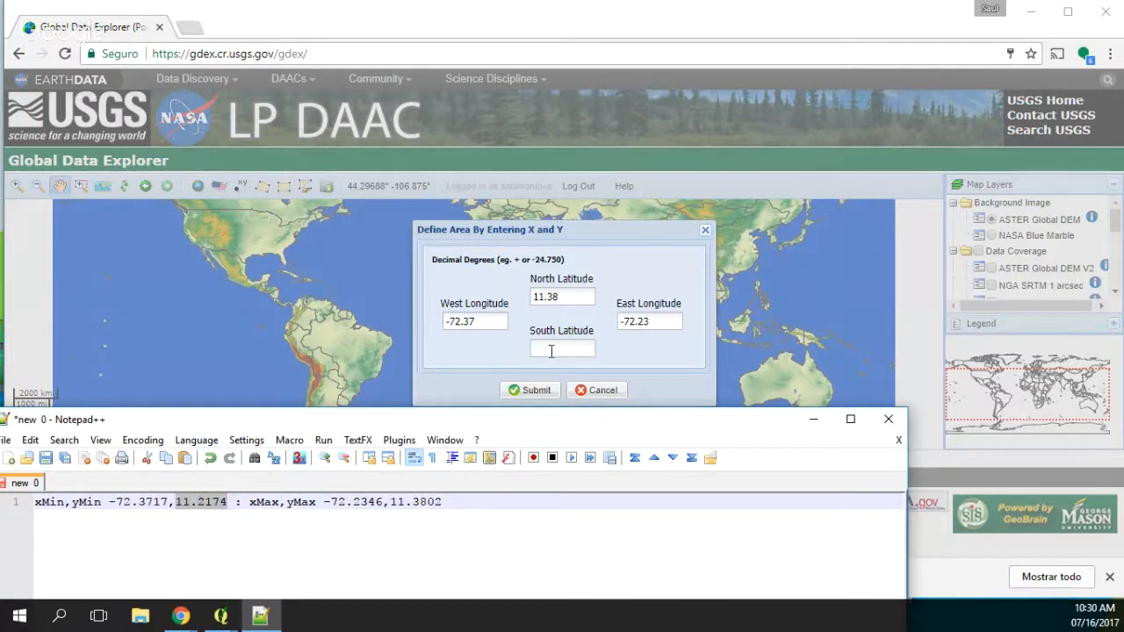
key("ctrl+v")
left_click(528, 397)
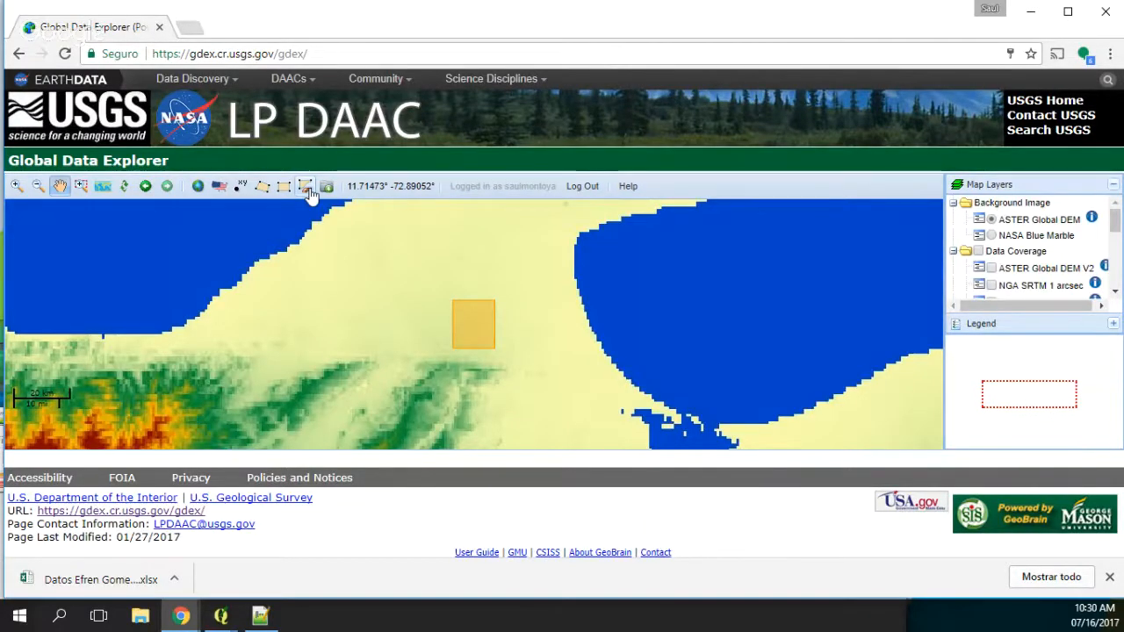
Step: Request ASTER Global DEM V2 for the area as GeoTIFF without zip compression, research area Climate, and download the output
left_click(306, 188)
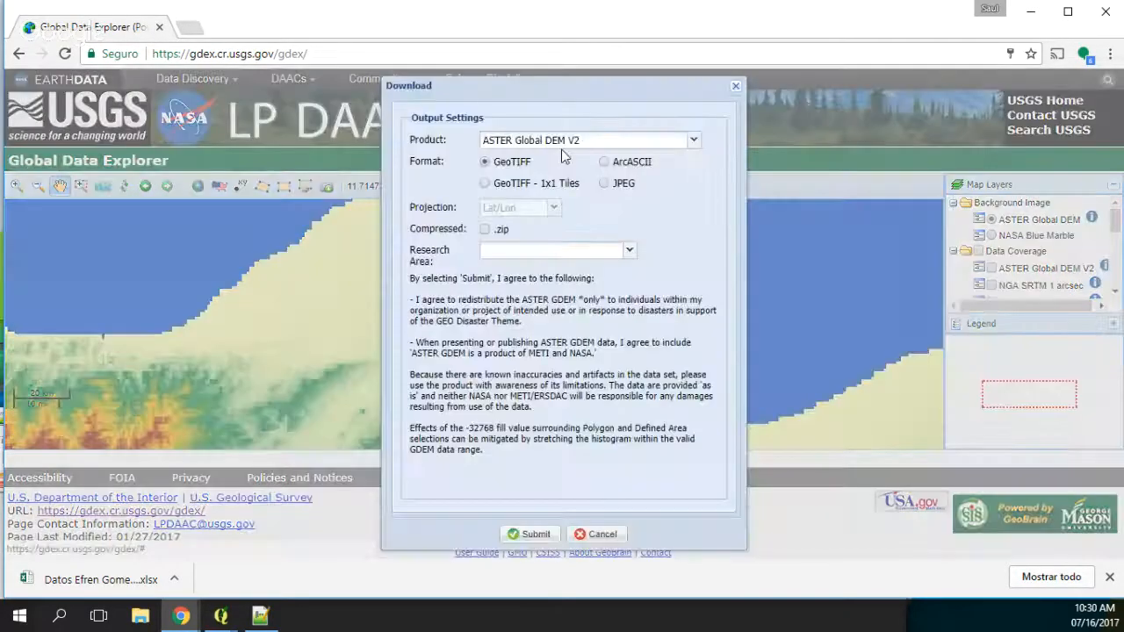
left_click(483, 229)
left_click(548, 251)
left_click(496, 317)
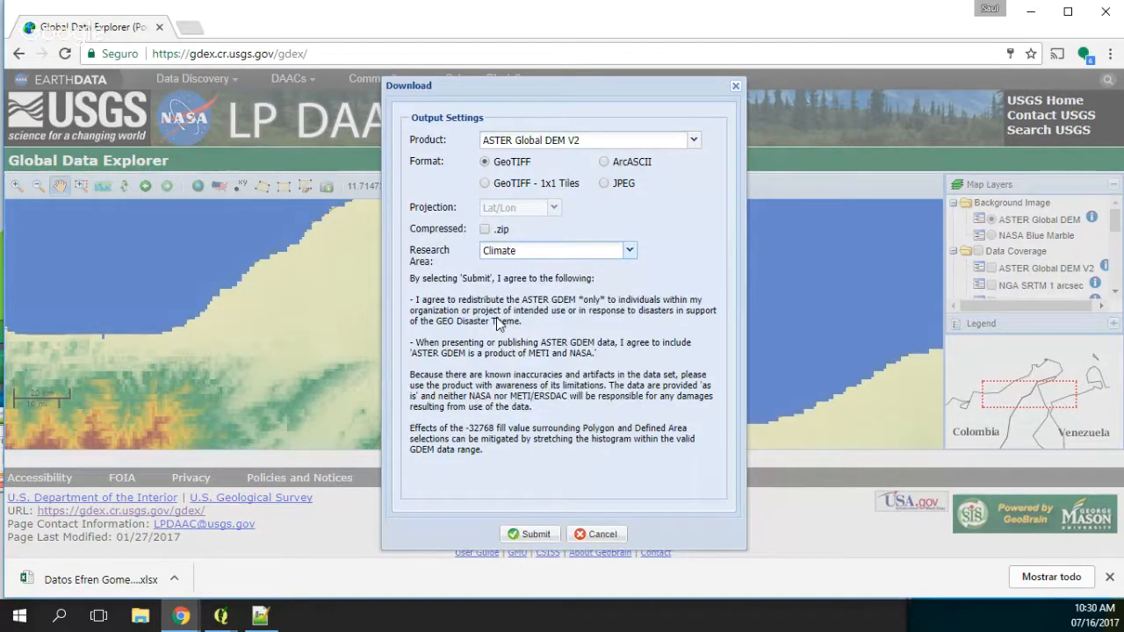
left_click(542, 535)
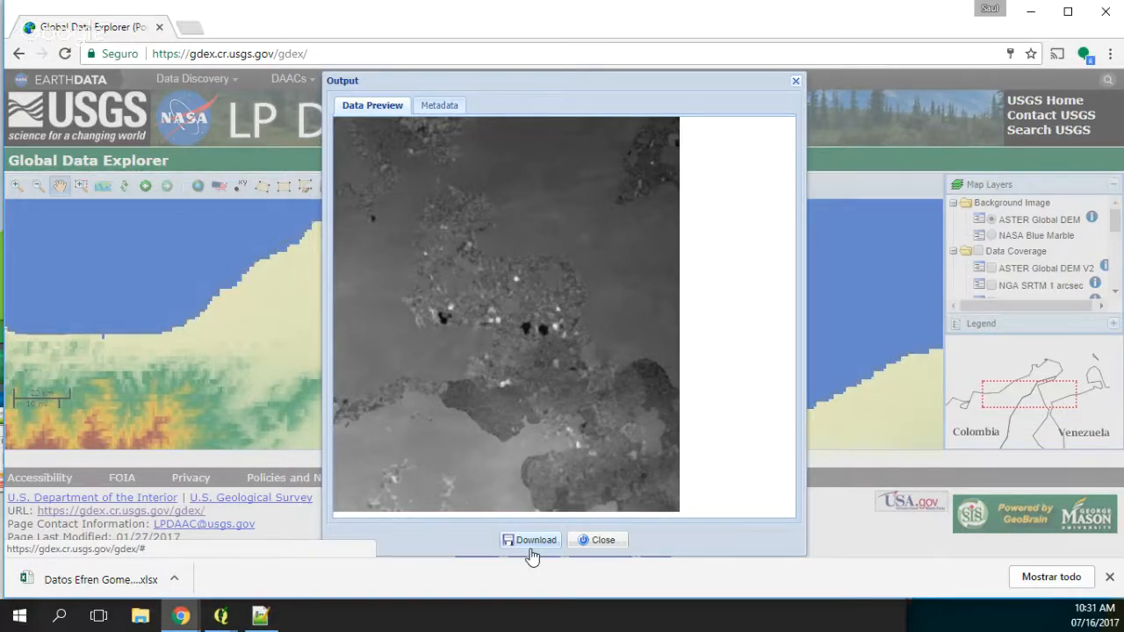
left_click(530, 549)
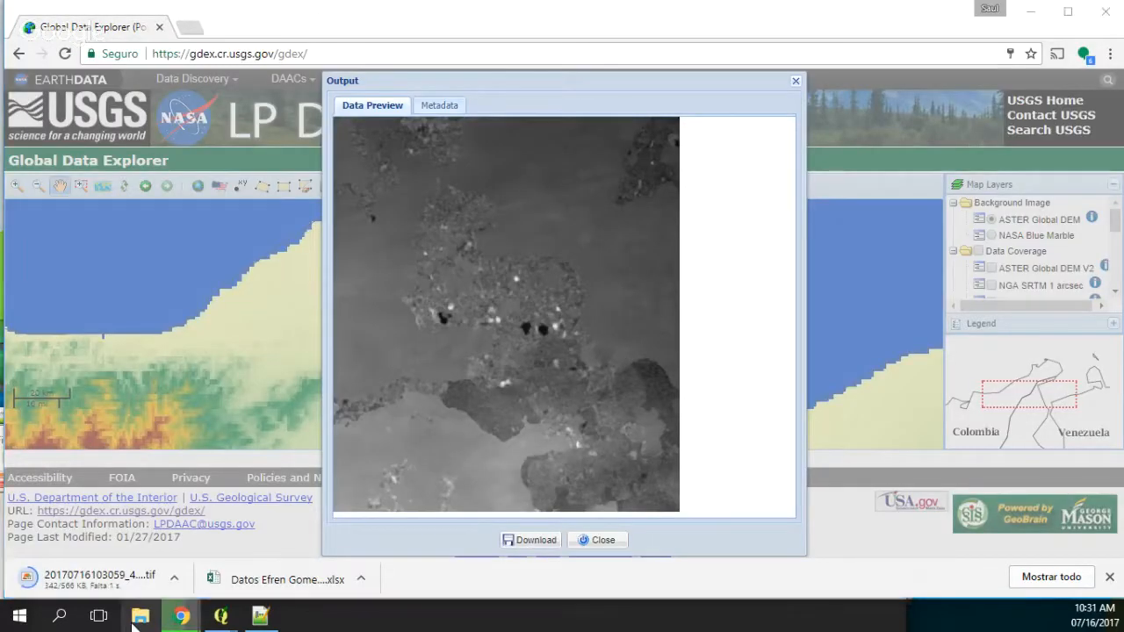
left_click(140, 616)
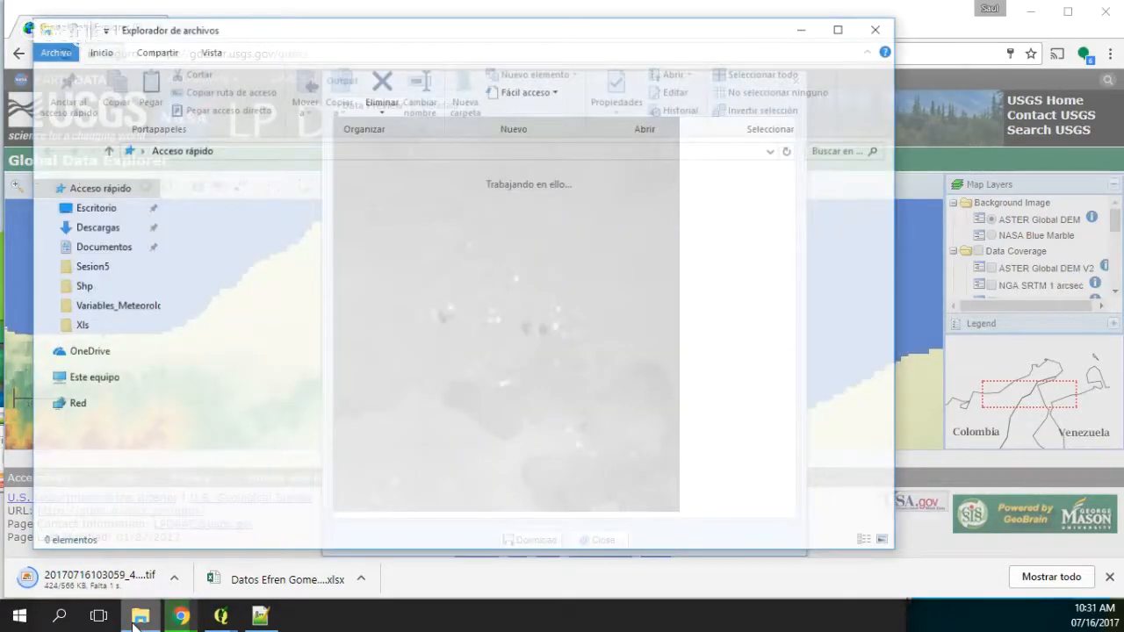
left_click(96, 227)
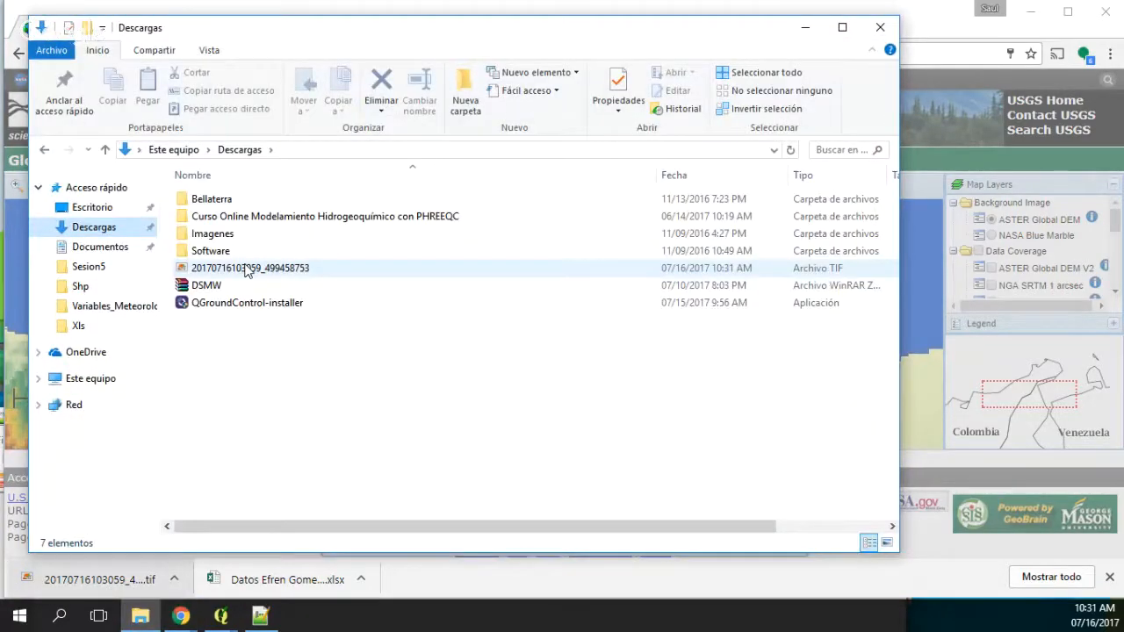
left_click(246, 269)
Step: Create a folder named Rst inside Documentos > TutorialGeologicalContact and paste the elevation TIF into it
left_click(100, 247)
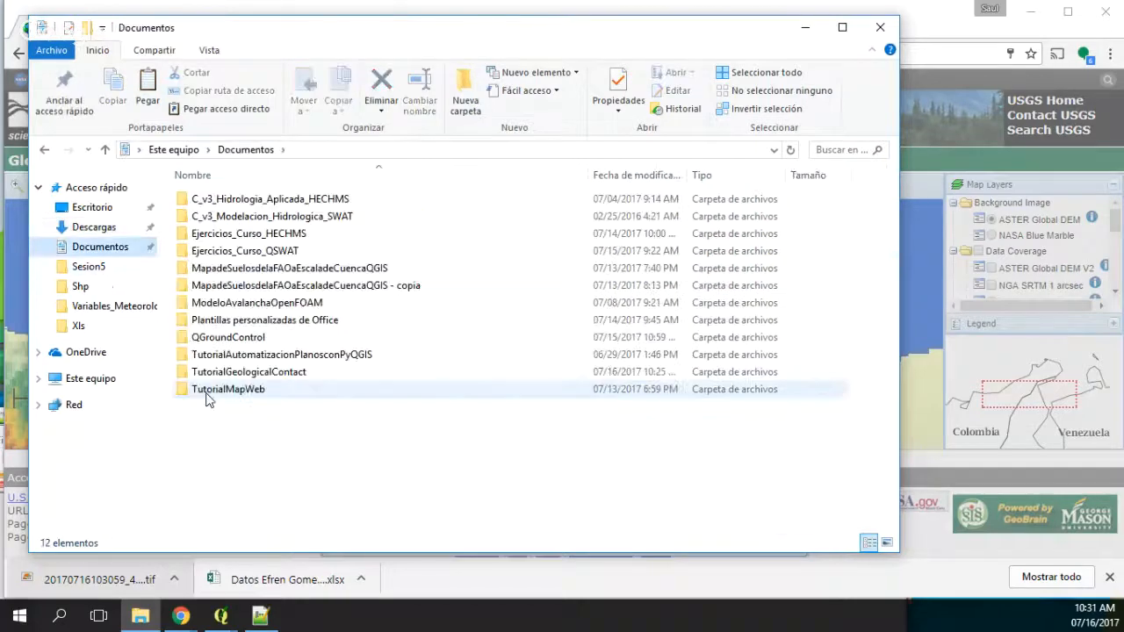
double_click(248, 372)
right_click(211, 275)
mouse_move(339, 507)
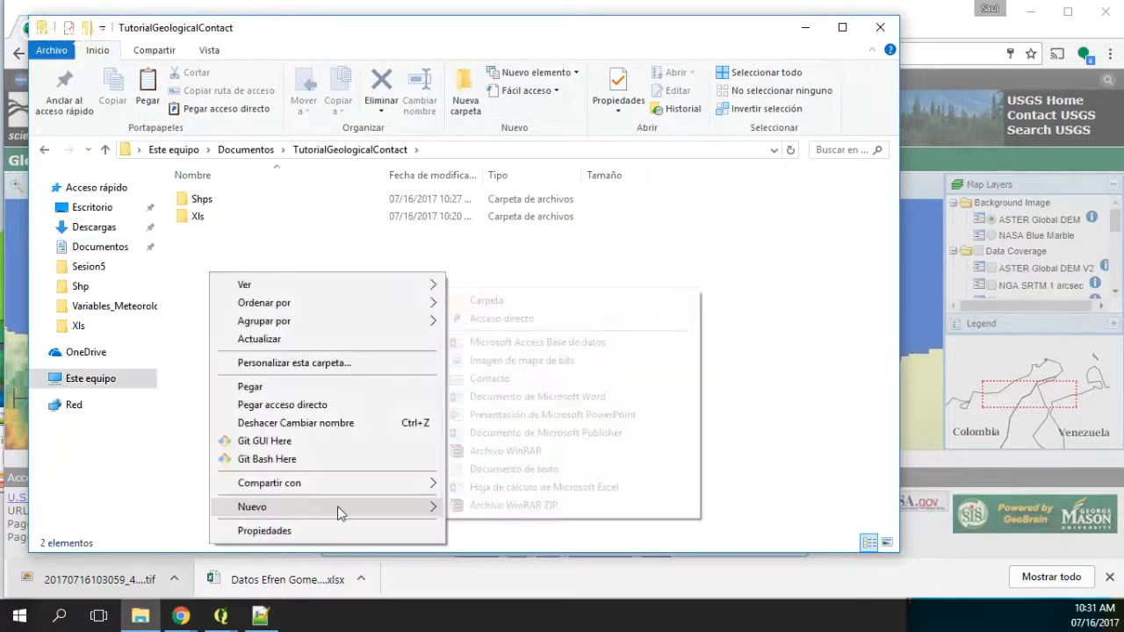
left_click(486, 300)
type("Rst")
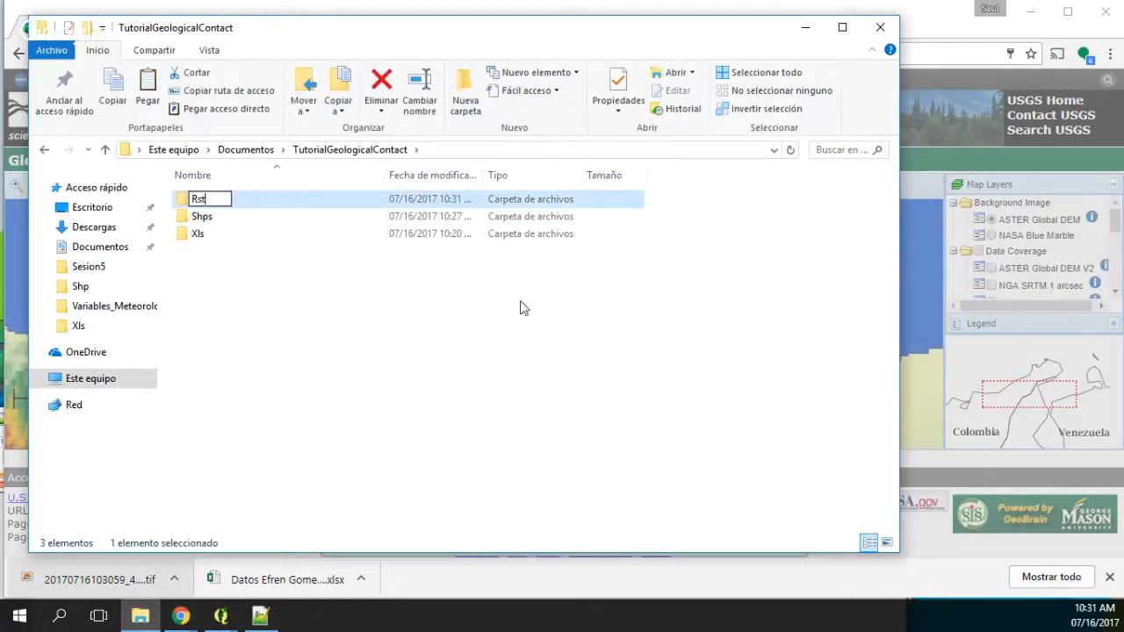
key("Return")
key("Return")
key("ctrl+v")
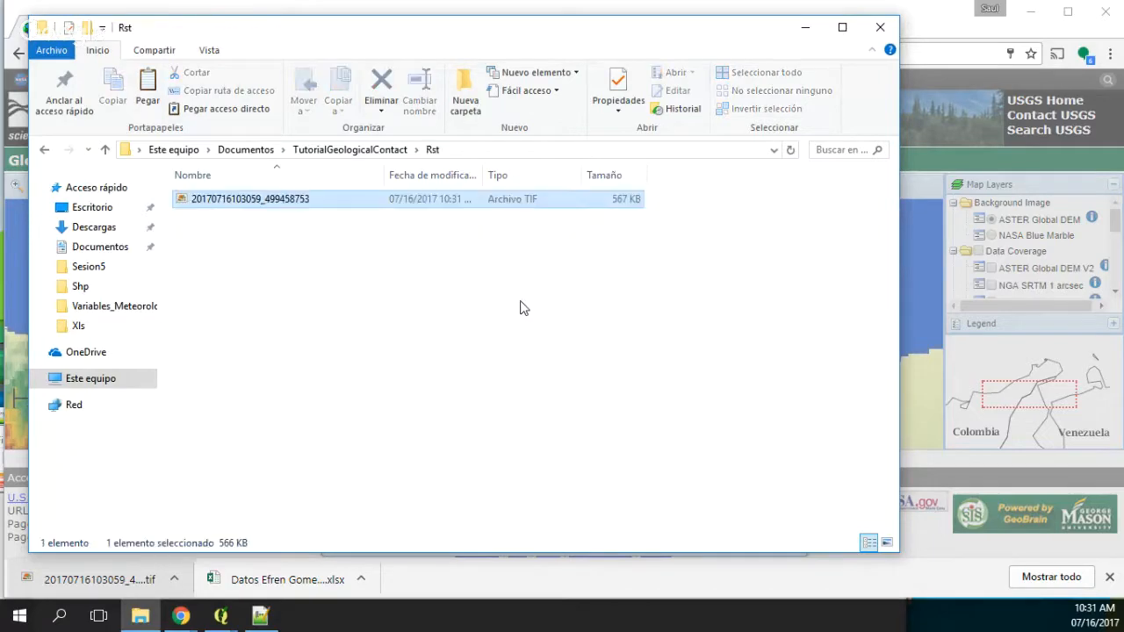
Step: Minimize the file explorer, close the output preview and the browser, and dismiss the QGIS crash message
left_click(807, 29)
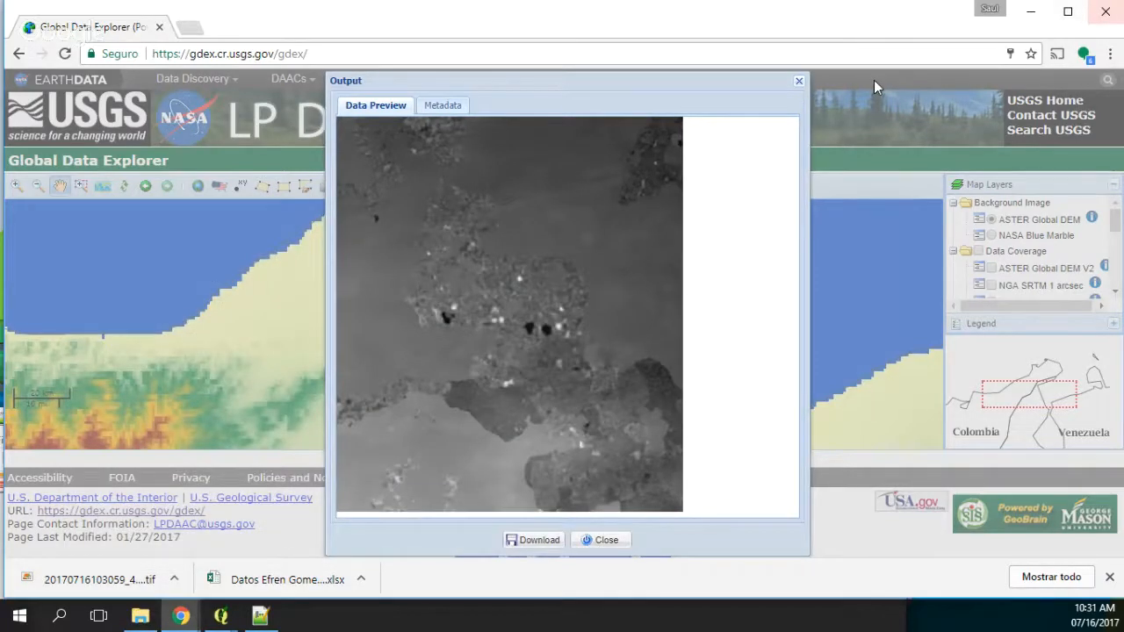
left_click(799, 81)
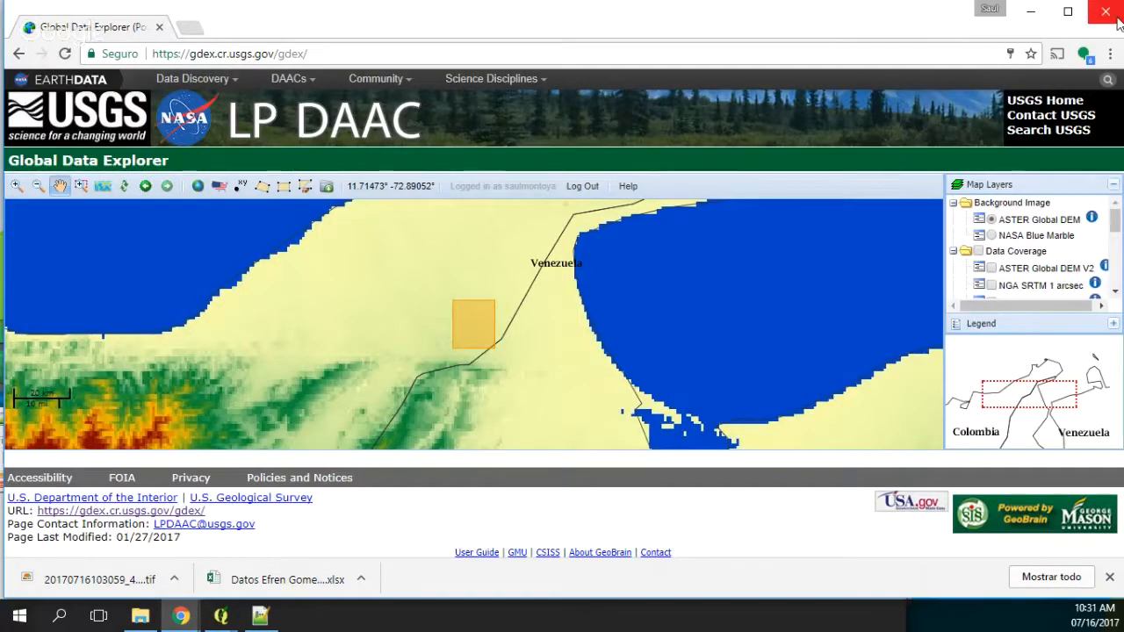
left_click(1116, 19)
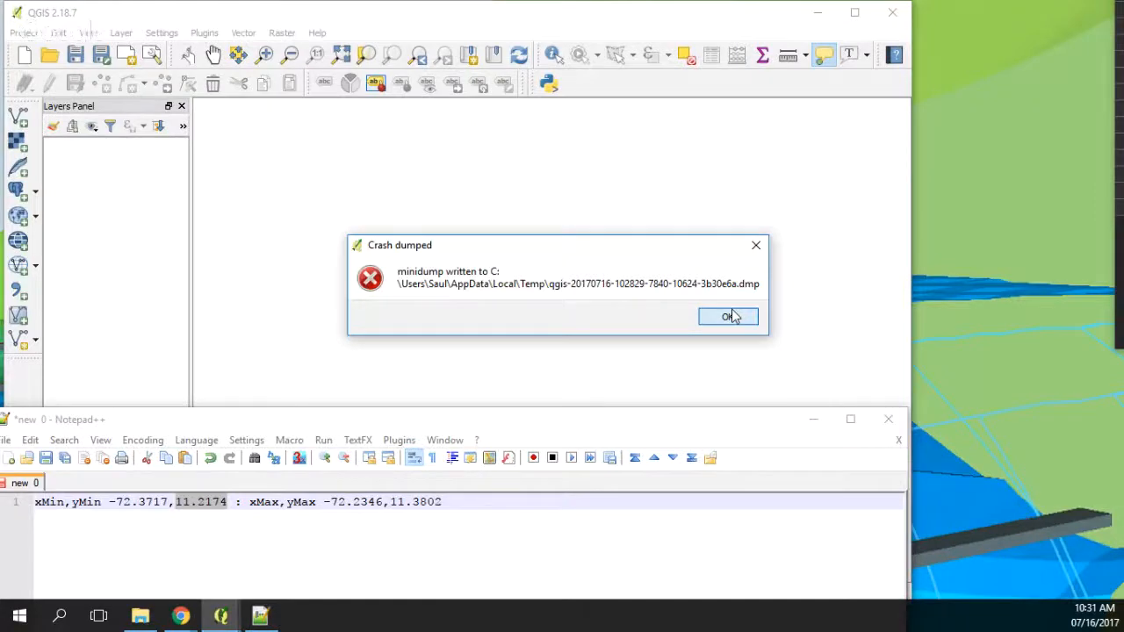
left_click(728, 317)
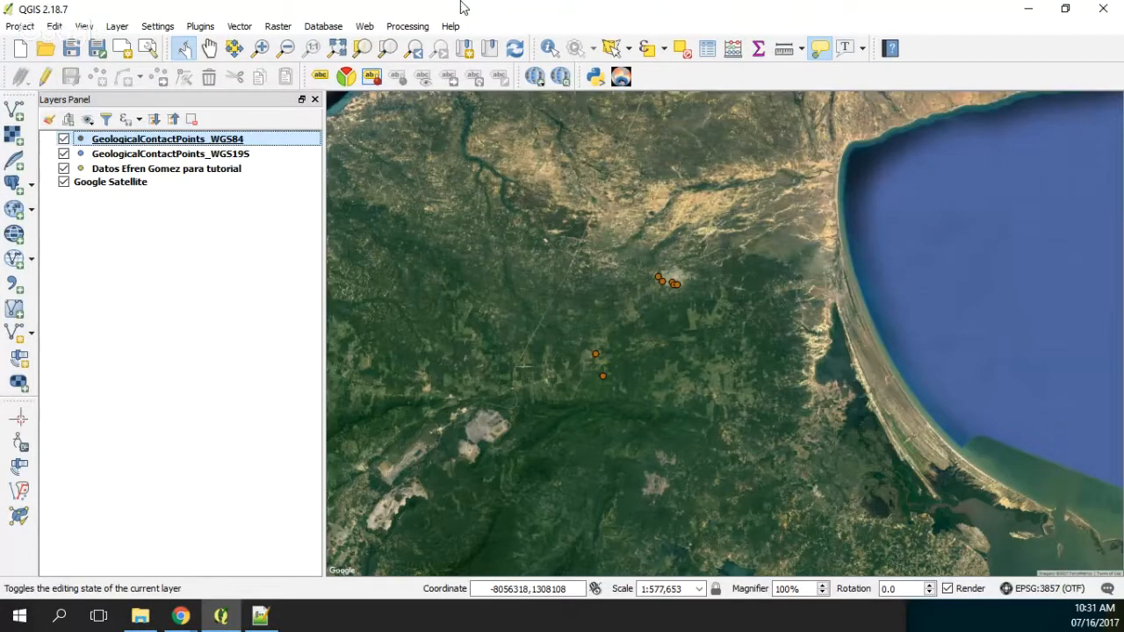
key("ctrl+shift+r")
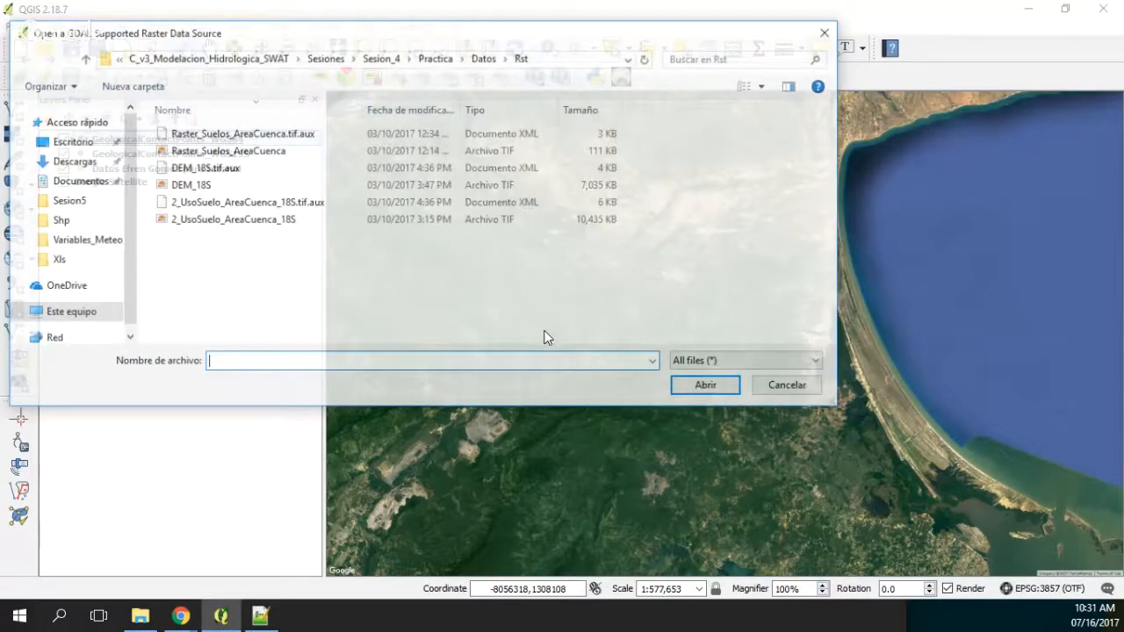
left_click(186, 59)
left_click(227, 60)
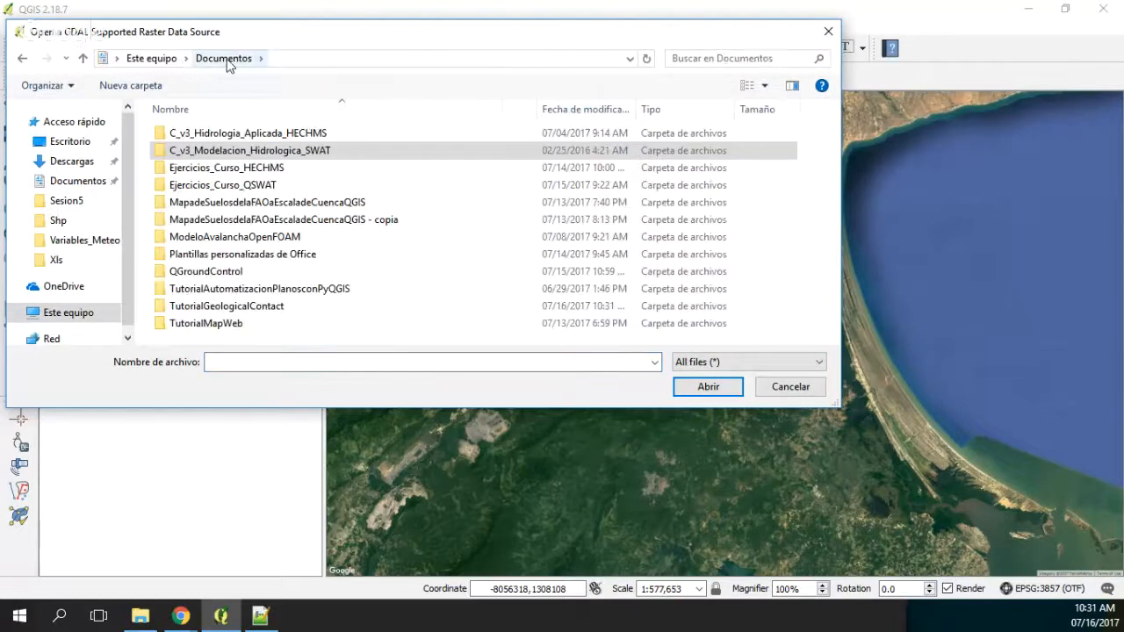
double_click(226, 306)
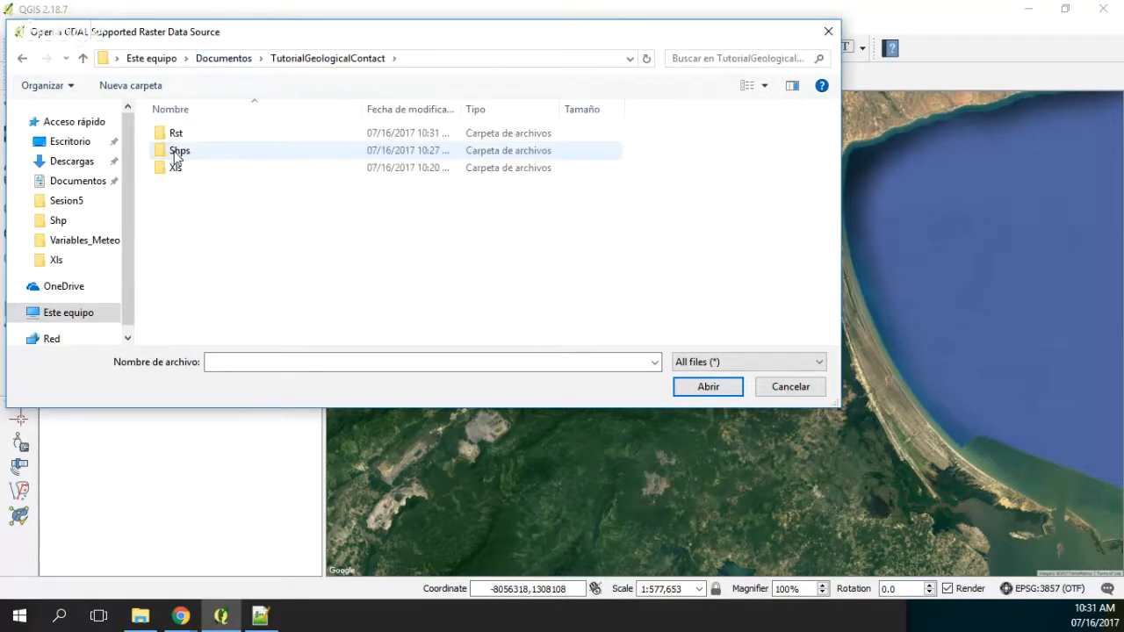
double_click(177, 133)
left_click(187, 174)
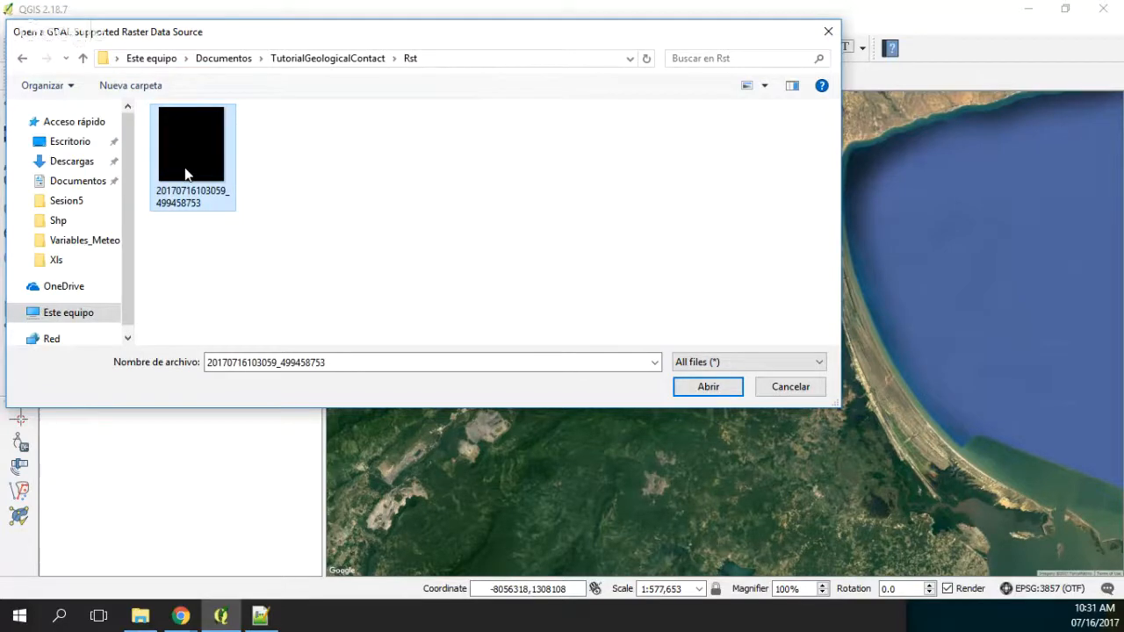
double_click(187, 174)
Step: Compare the elevation raster's coverage with the contact points by switching the raster's visibility off and on
scroll(644, 334, "up", 1)
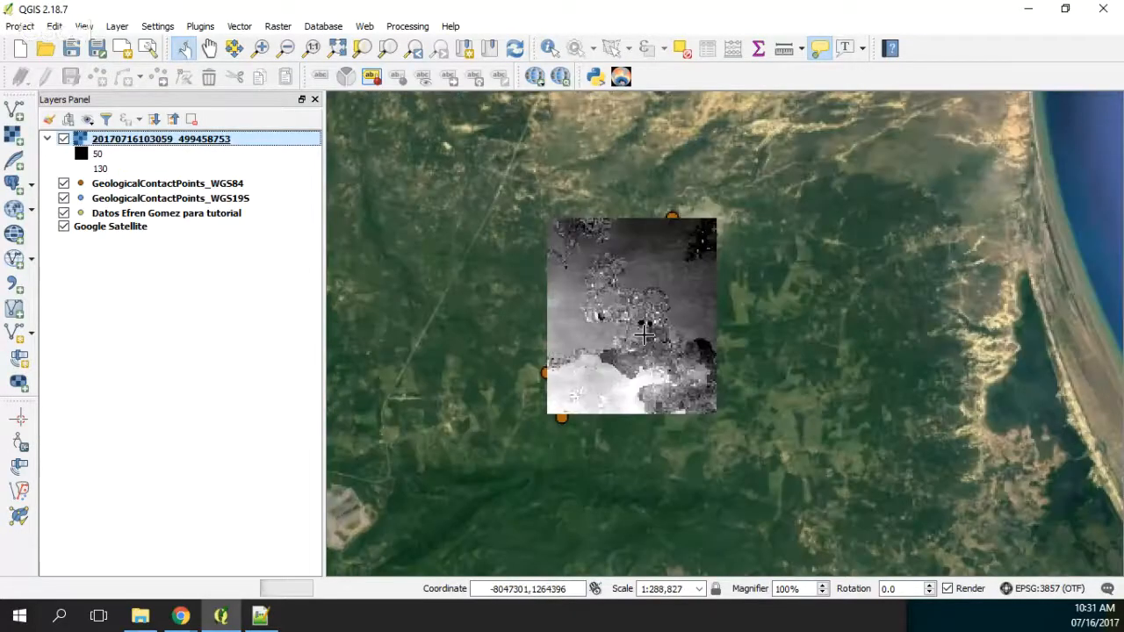
scroll(644, 336, "up", 1)
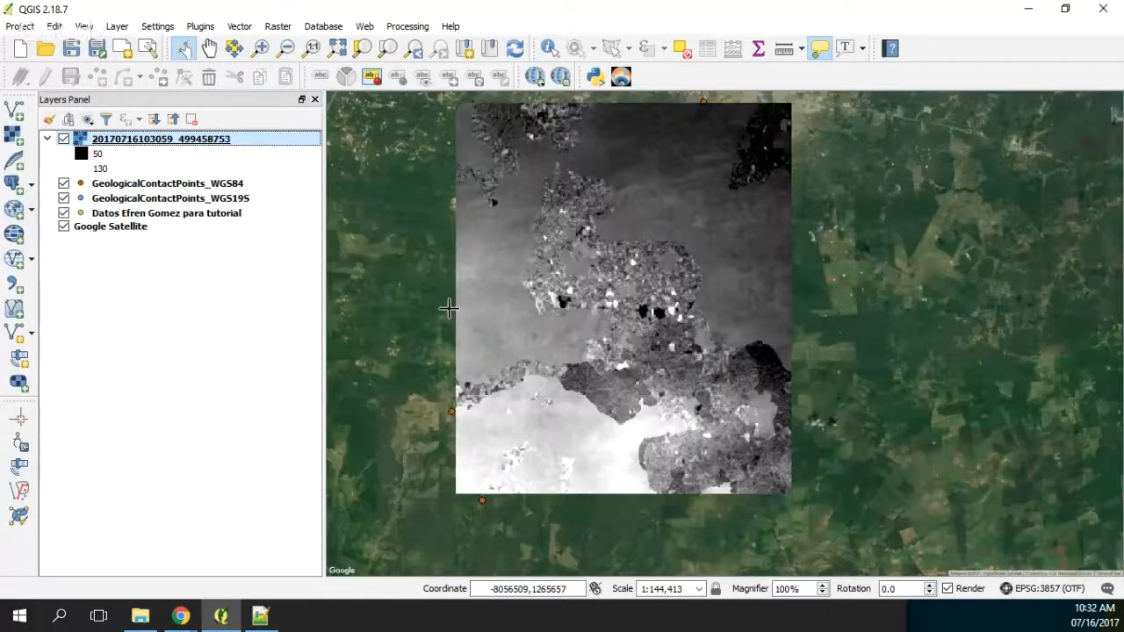
left_click(62, 139)
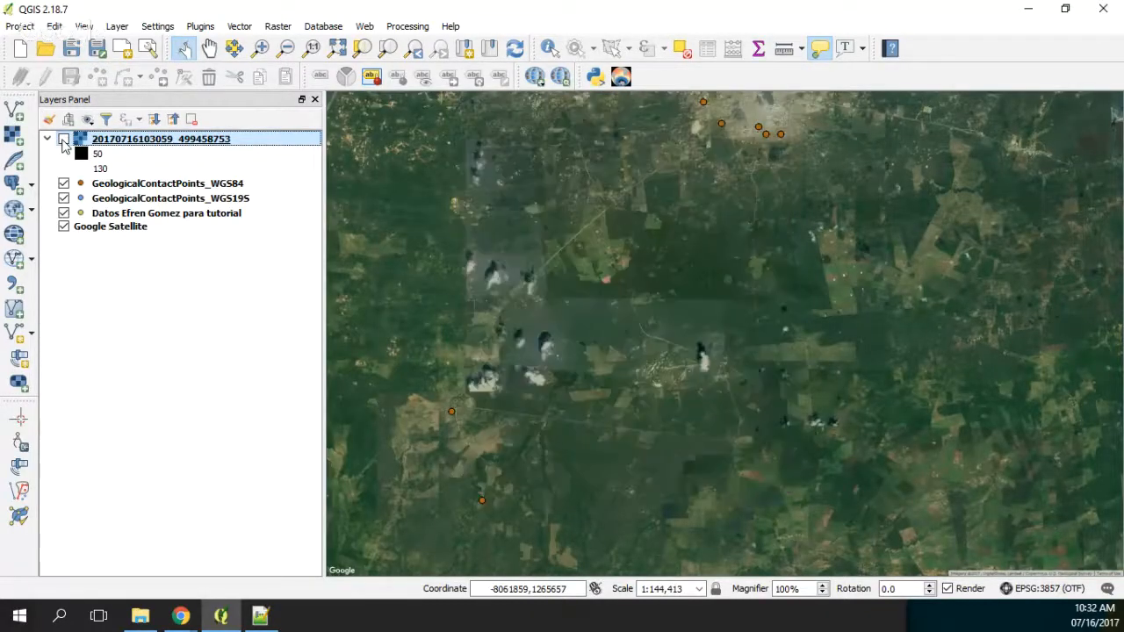
left_click(62, 140)
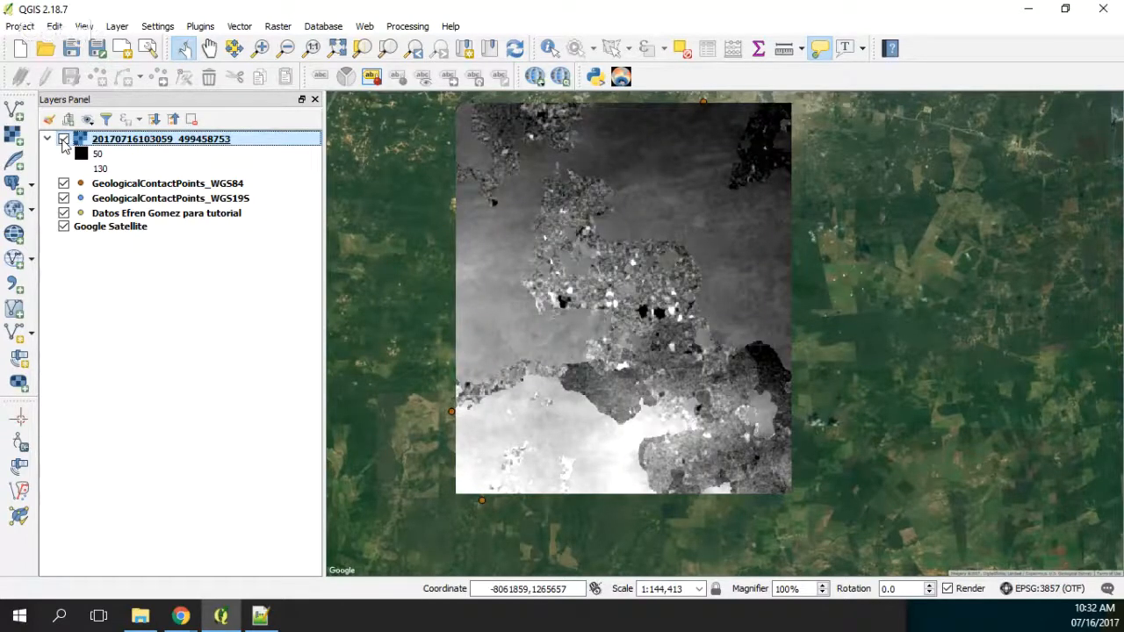
left_click(63, 140)
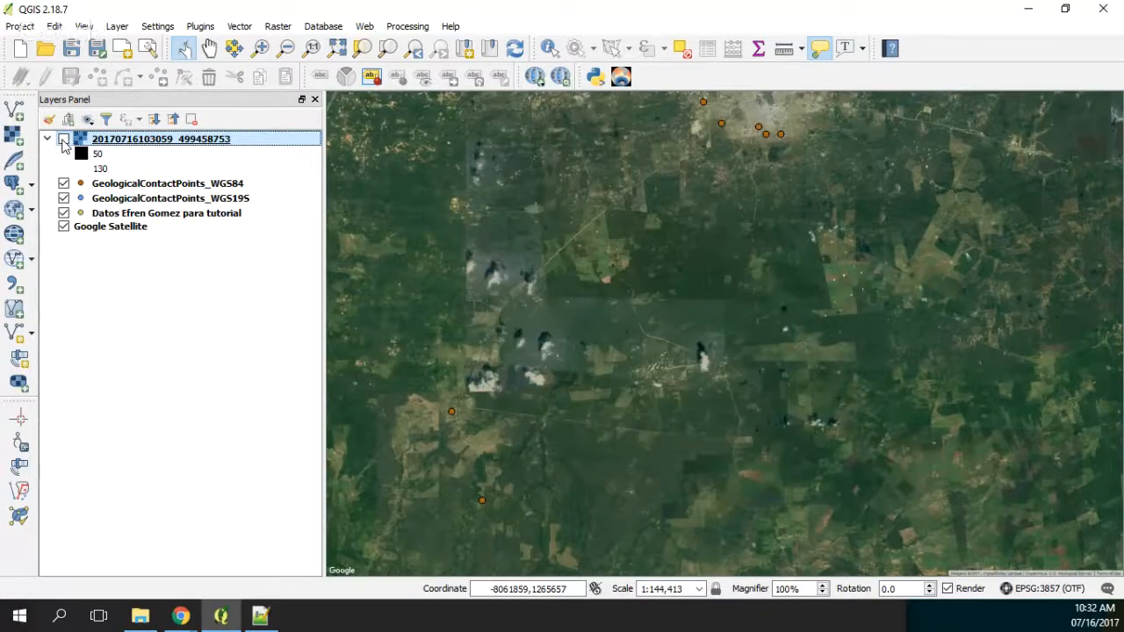
left_click(62, 139)
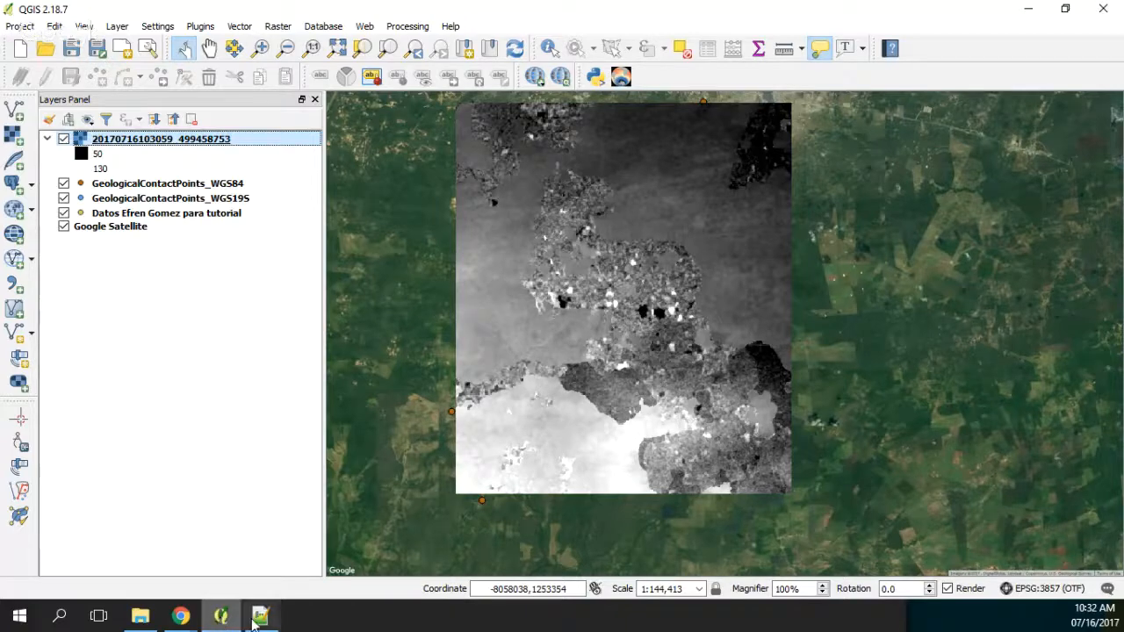
Step: Switch to Global Data Explorer, open the area definition by coordinates, and set the West Longitude to -72.47, based on the xMin noted in Notepad++
left_click(181, 617)
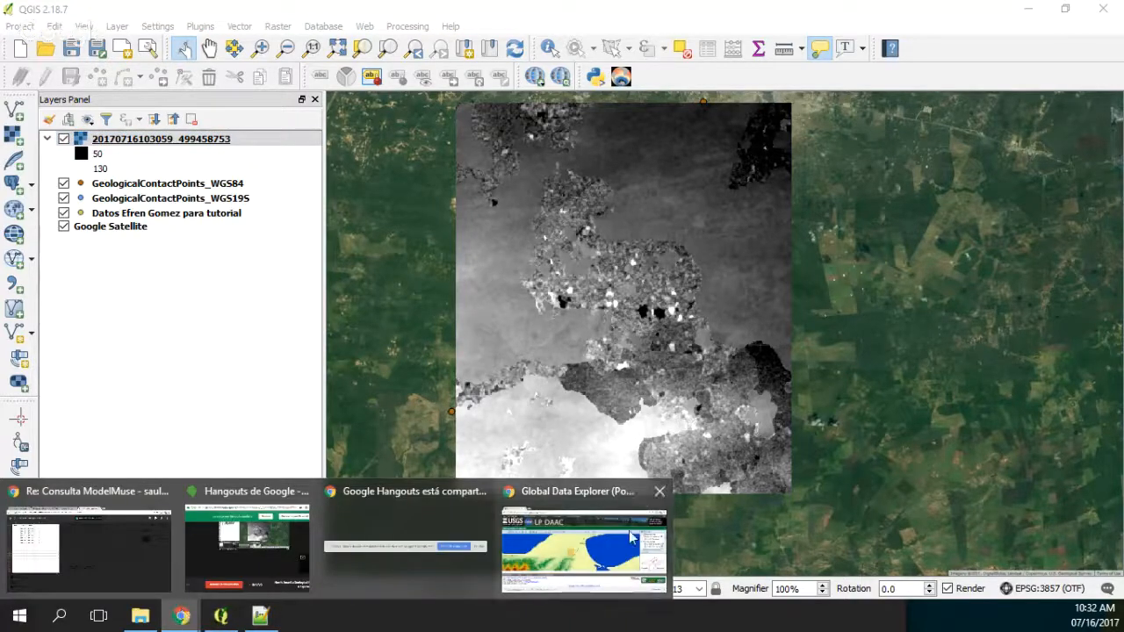
left_click(630, 538)
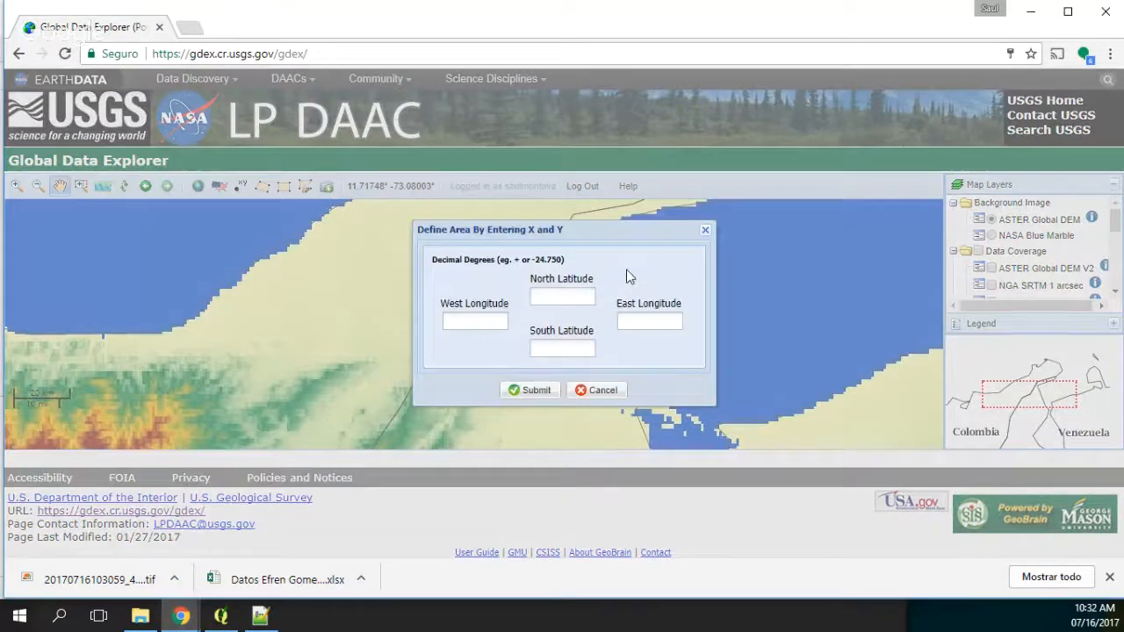
left_click(260, 616)
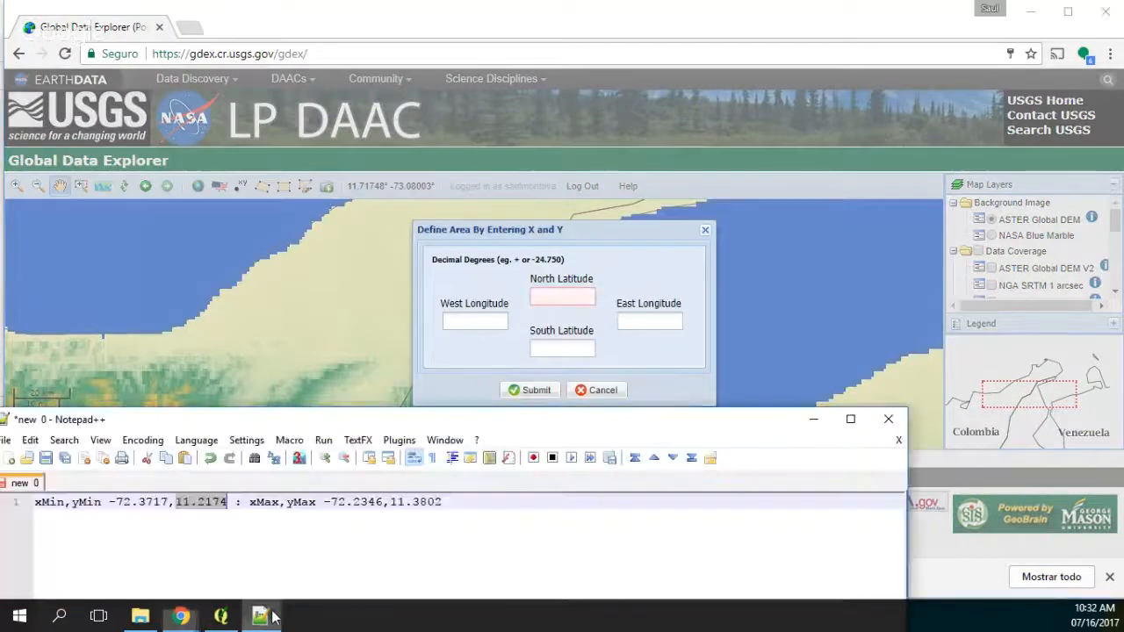
left_click(120, 501)
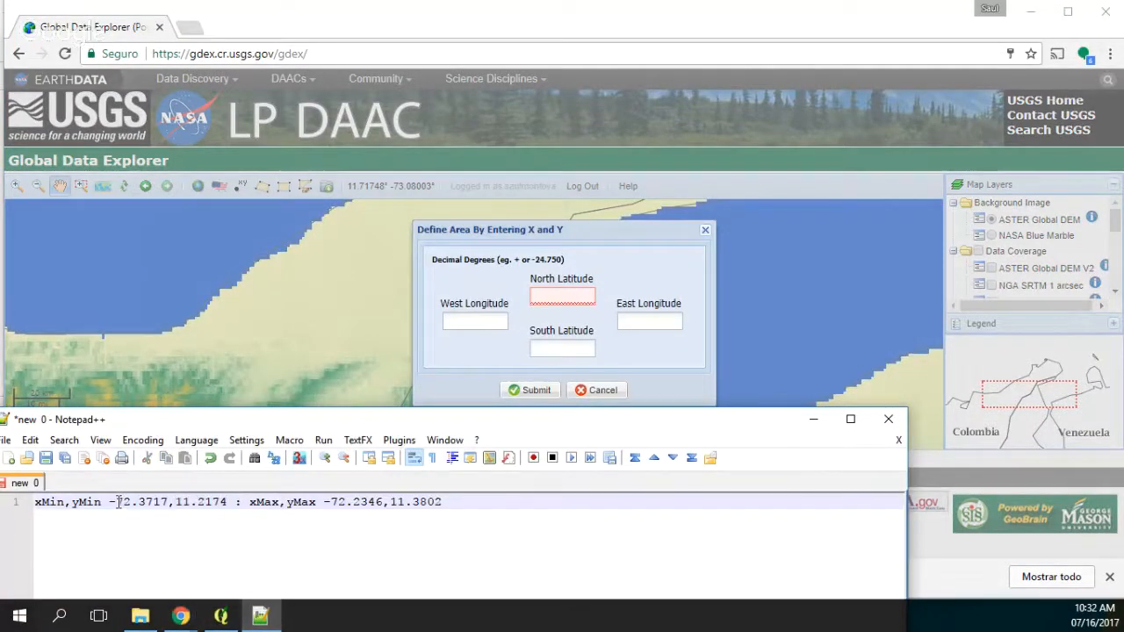
left_click_drag(109, 502, 170, 501)
key("ctrl+c")
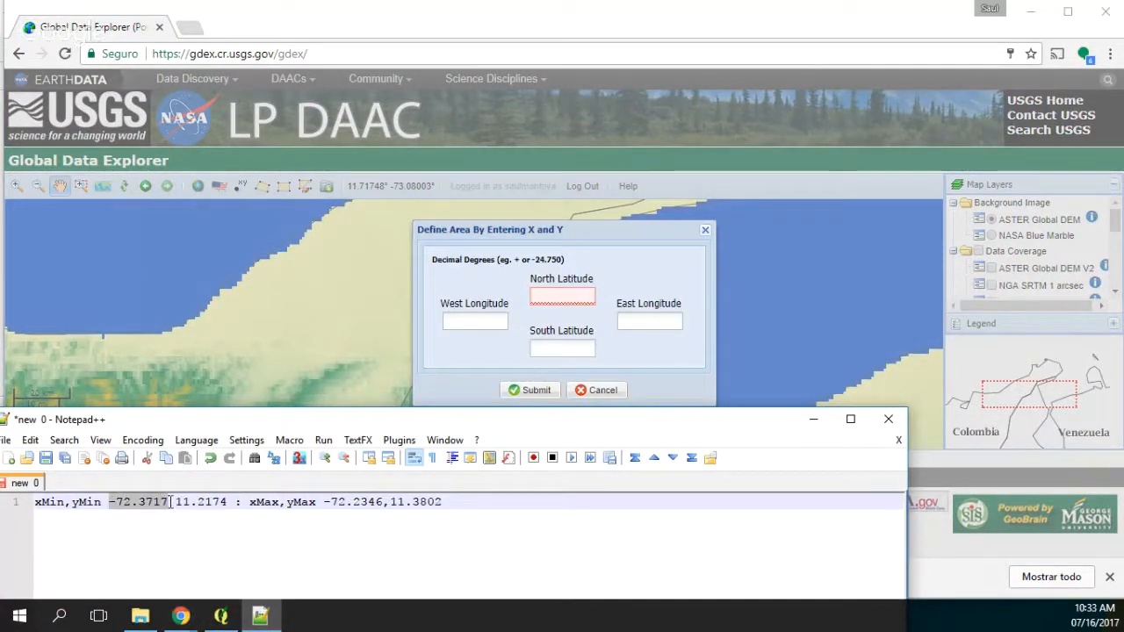
left_click(476, 323)
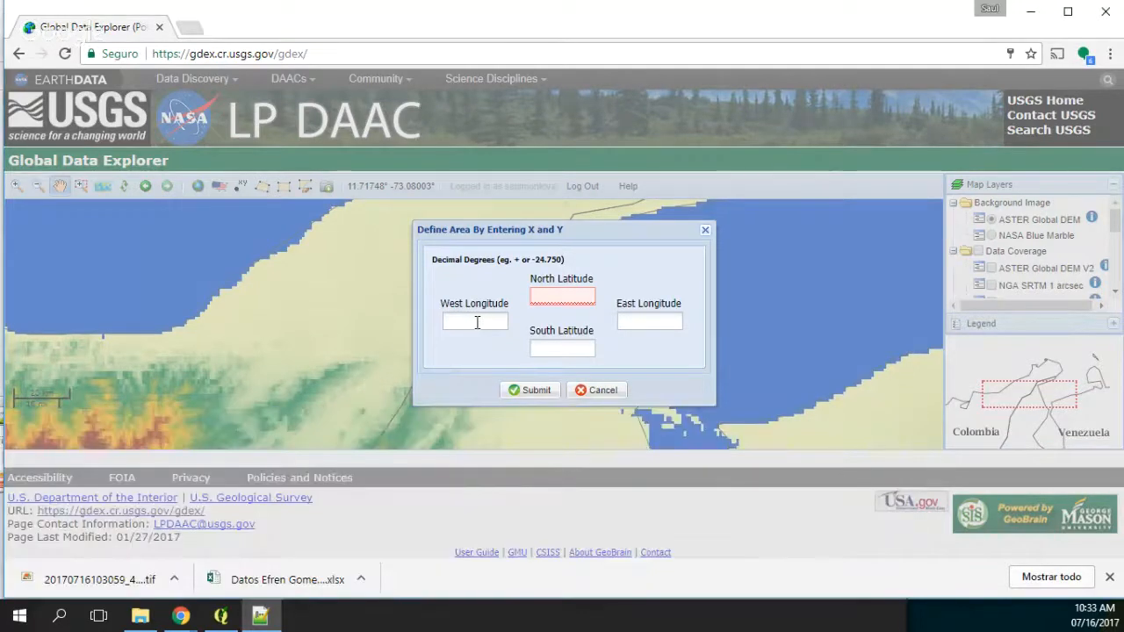
key("ctrl+v")
key("Tab")
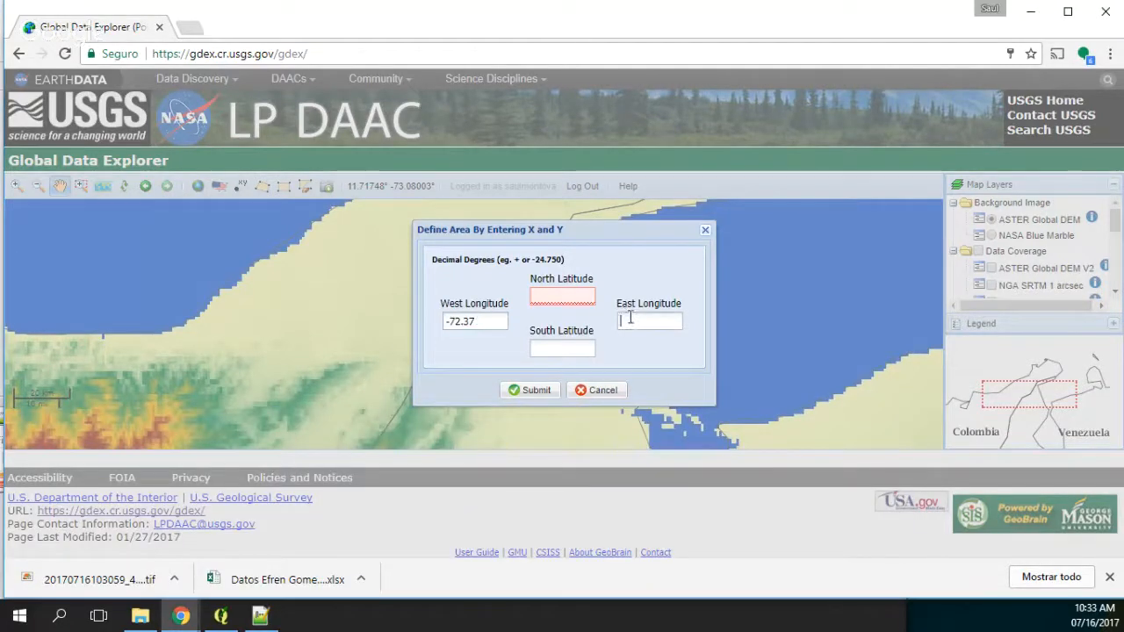
left_click(465, 322)
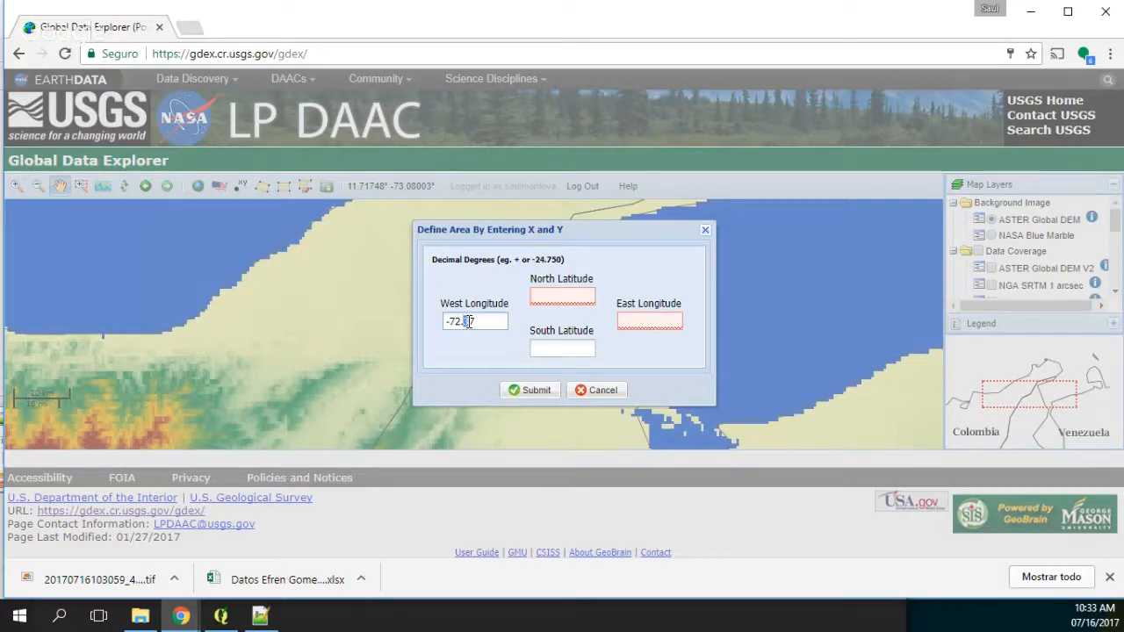
type("47")
Step: Copy the yMin value 11.2174 from the Notepad++ note and set the South Latitude to 11.12
left_click(260, 618)
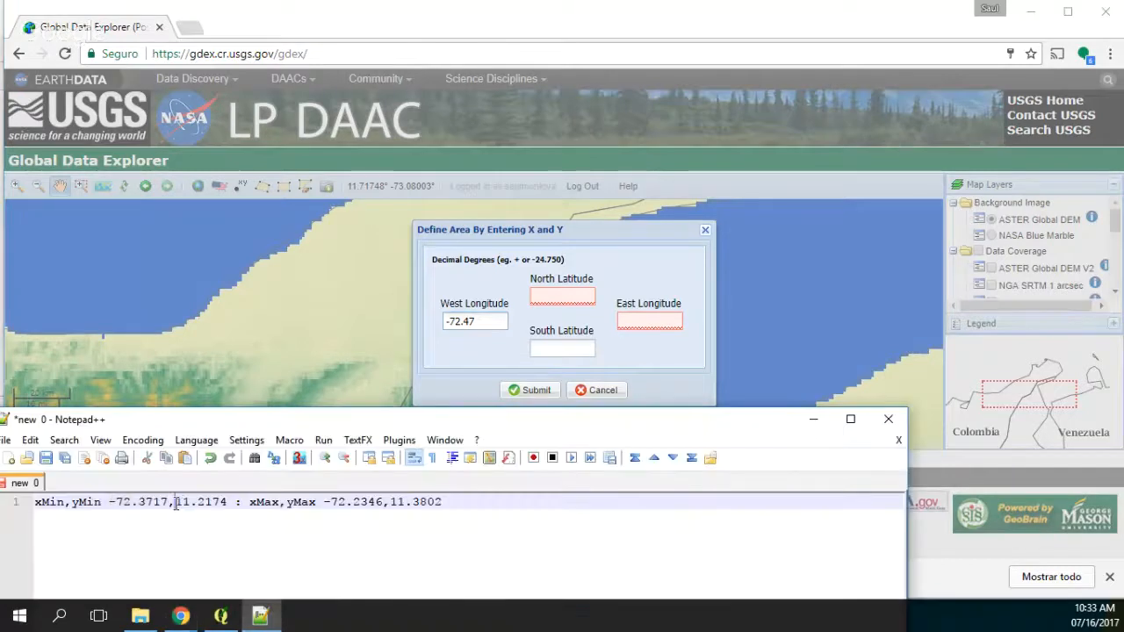
left_click_drag(174, 502, 227, 501)
key("ctrl+c")
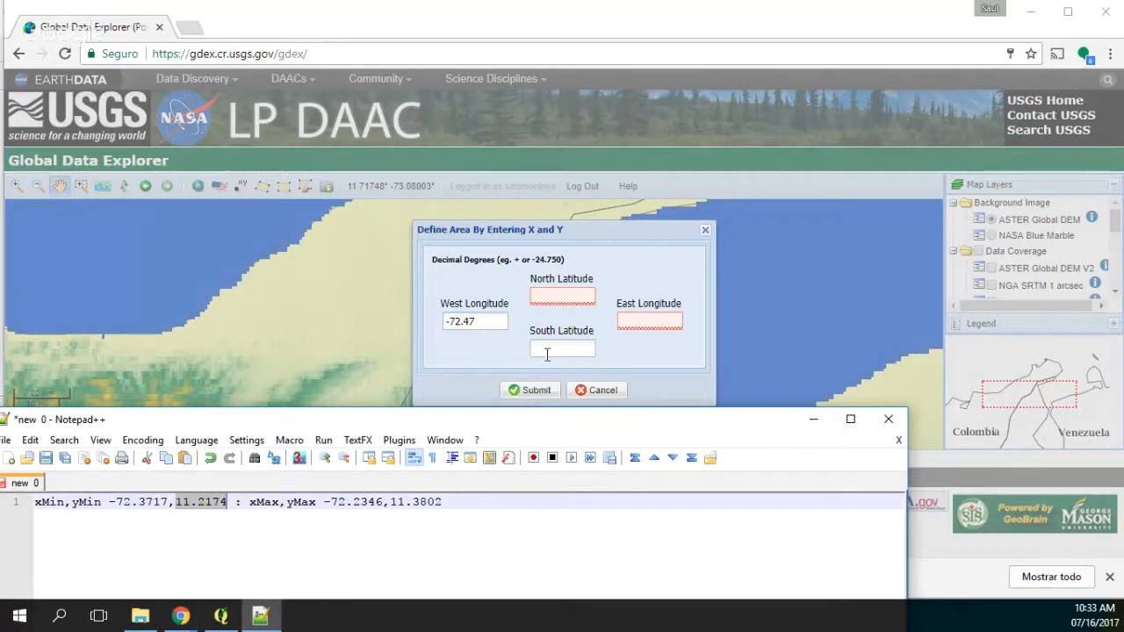
left_click(545, 348)
key("ctrl+v")
left_click_drag(545, 349, 552, 350)
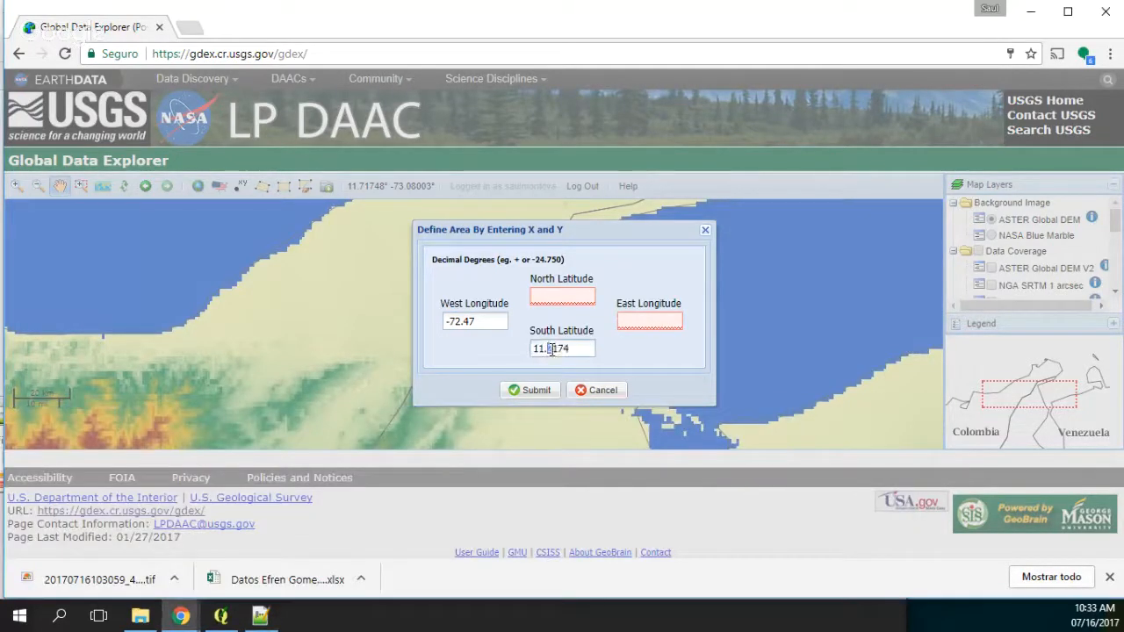
type("1")
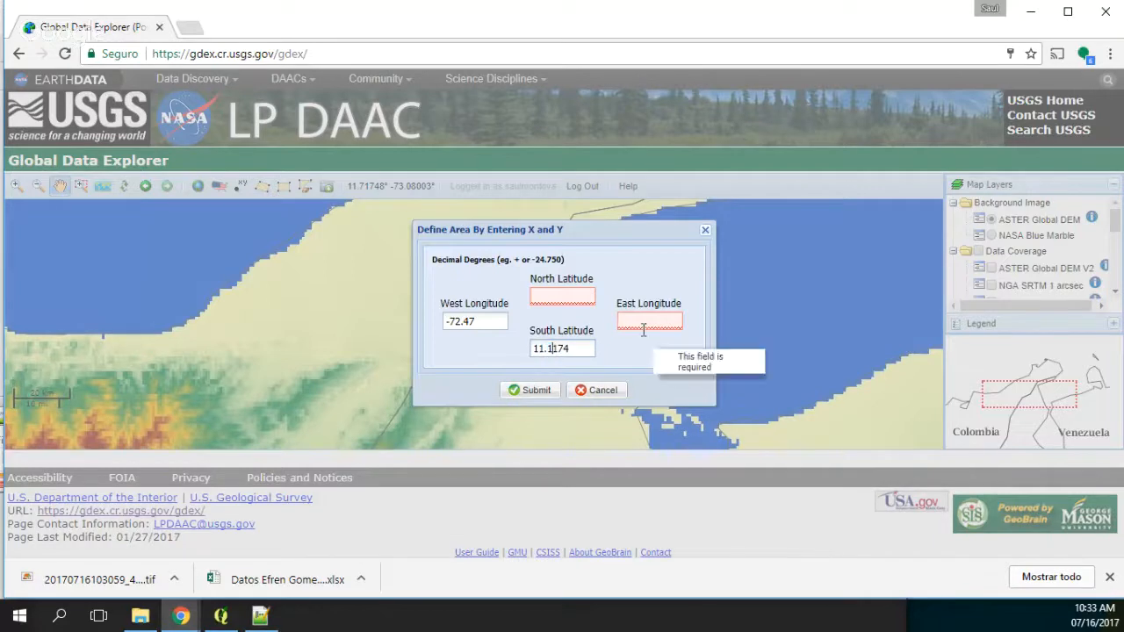
left_click(257, 617)
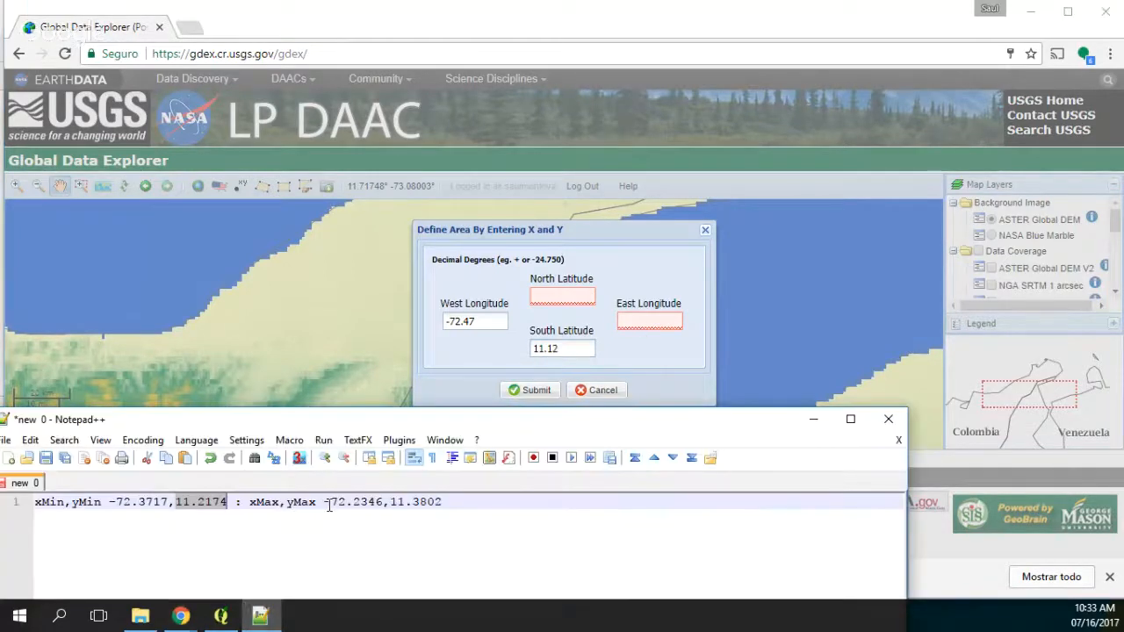
left_click_drag(323, 502, 385, 501)
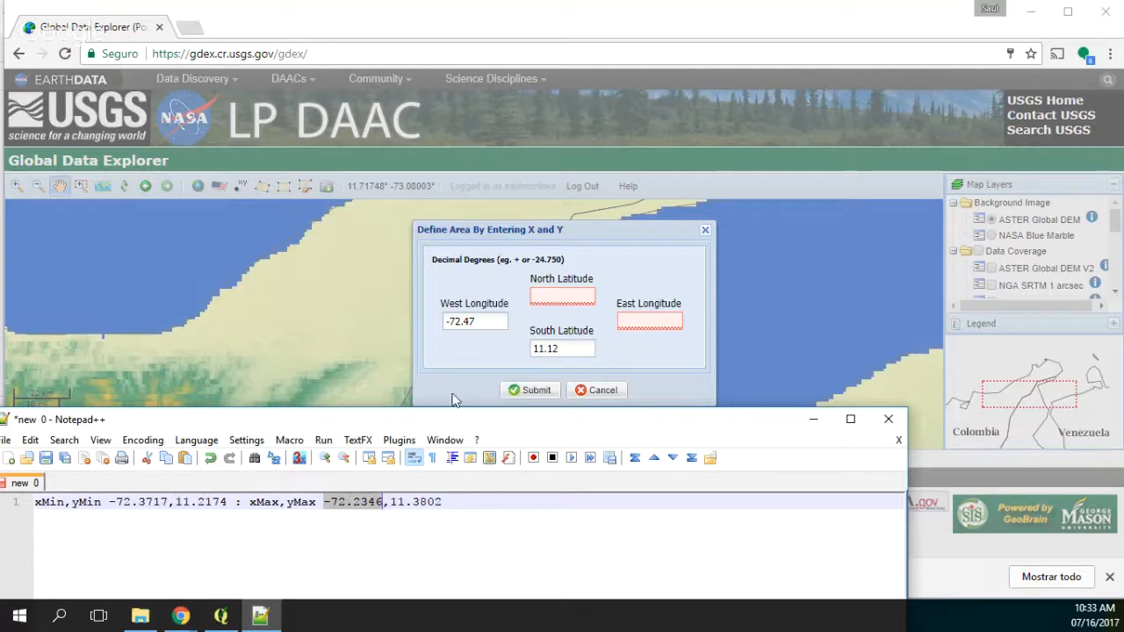
left_click(566, 294)
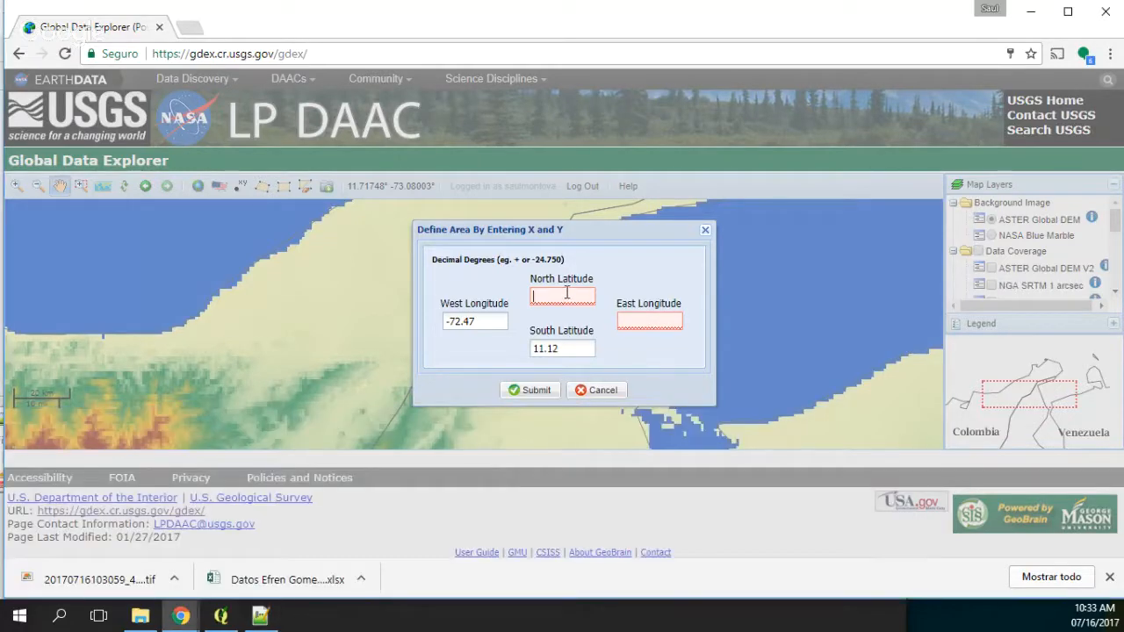
key("ctrl+v")
key("Return")
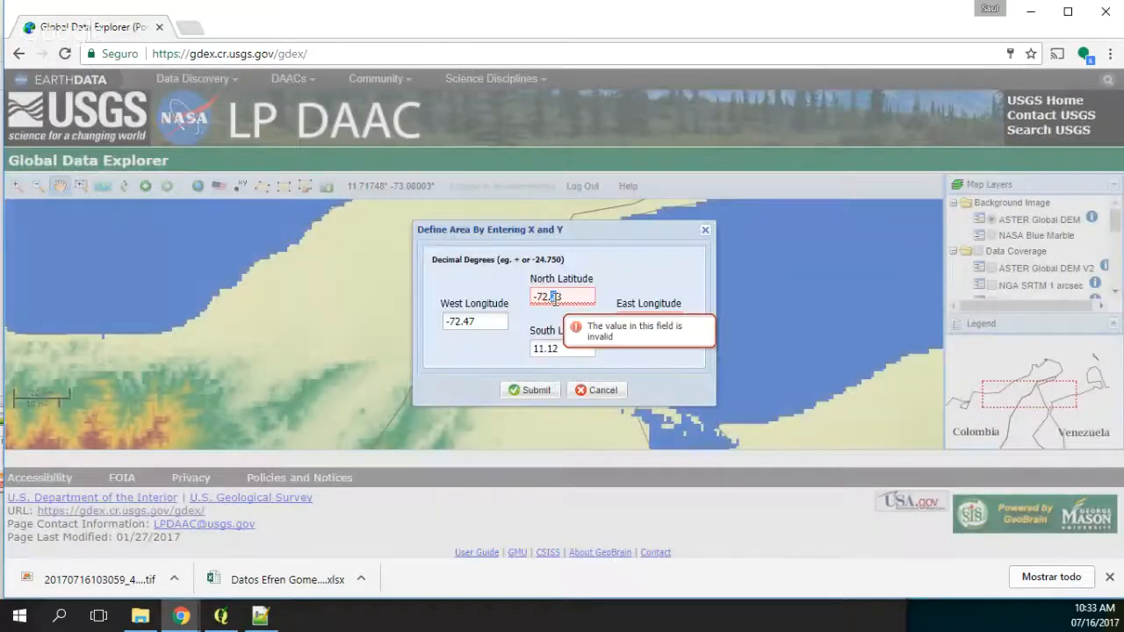
left_click(639, 317)
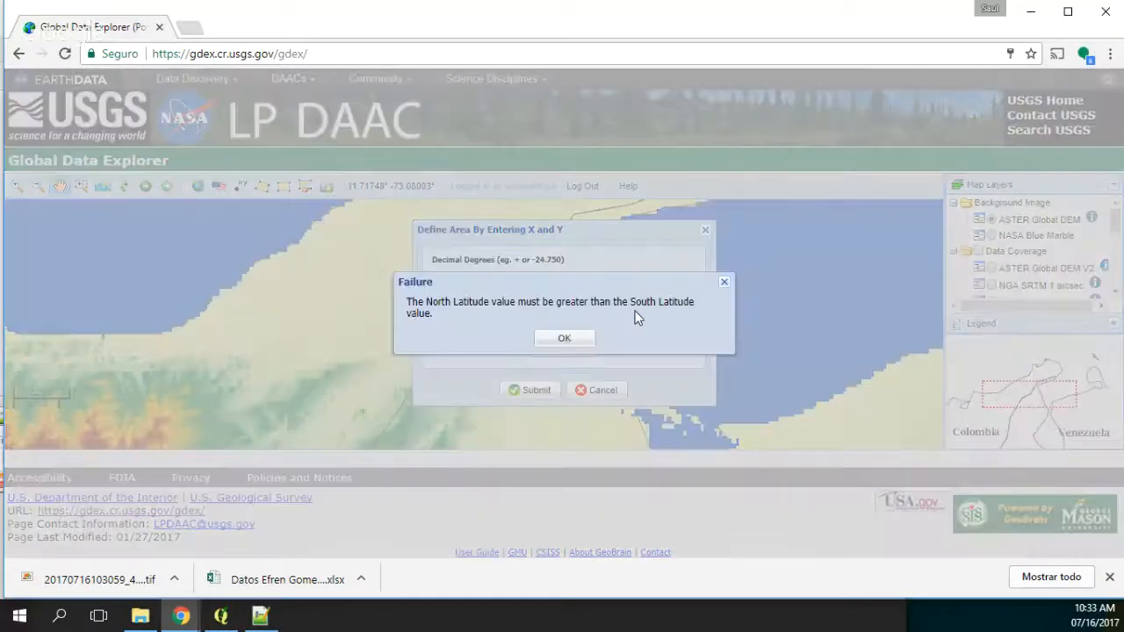
left_click(563, 340)
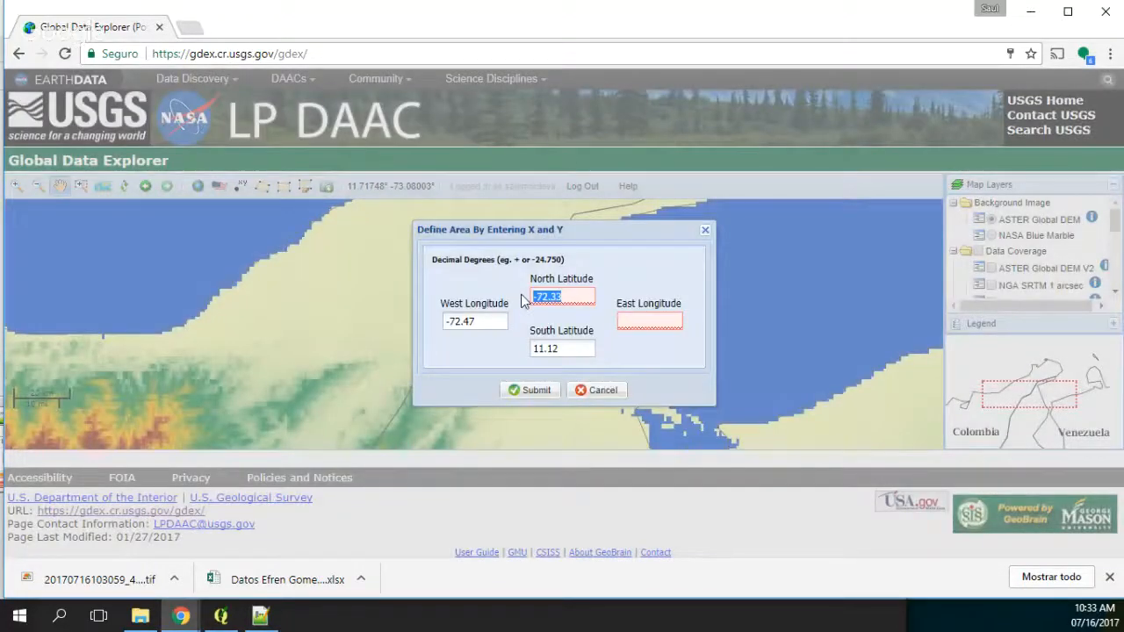
key("BackSpace")
Step: Copy the xMax value -72.2346 from the Notepad++ note and set the East Longitude to -72.13
left_click(260, 616)
left_click(336, 501)
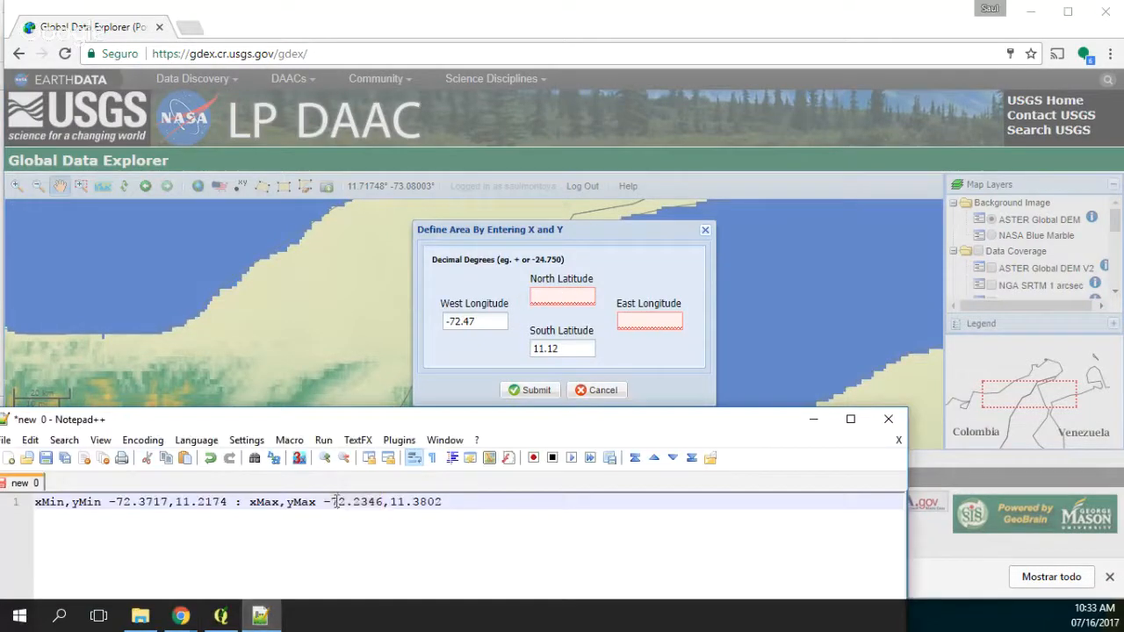
left_click_drag(323, 501, 382, 503)
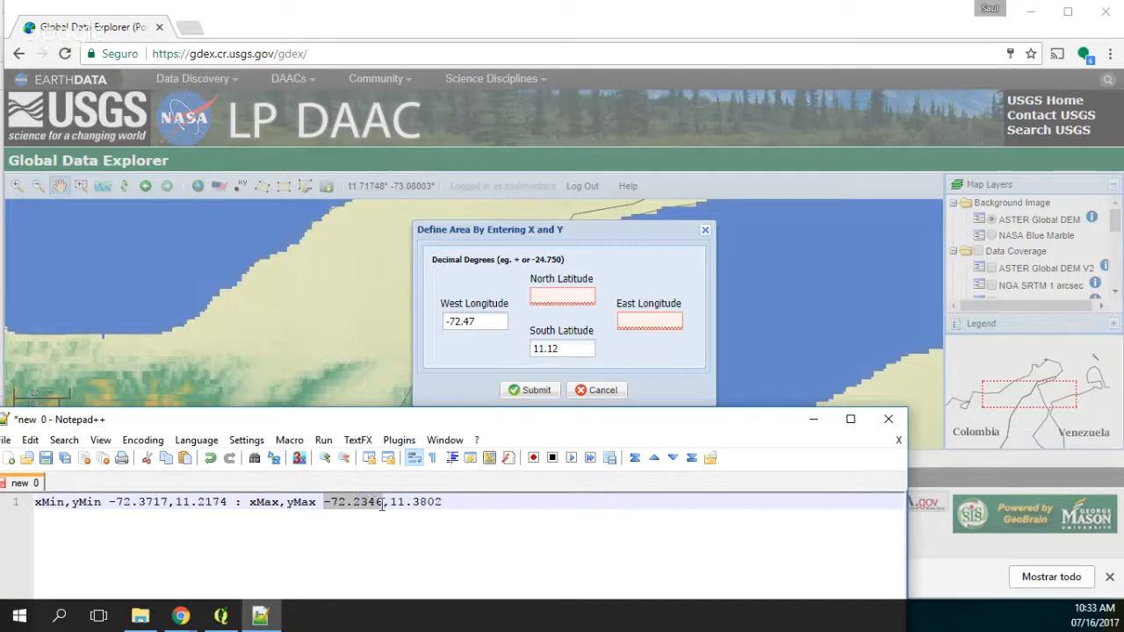
left_click(650, 324)
key("ctrl+v")
left_click_drag(637, 322, 647, 322)
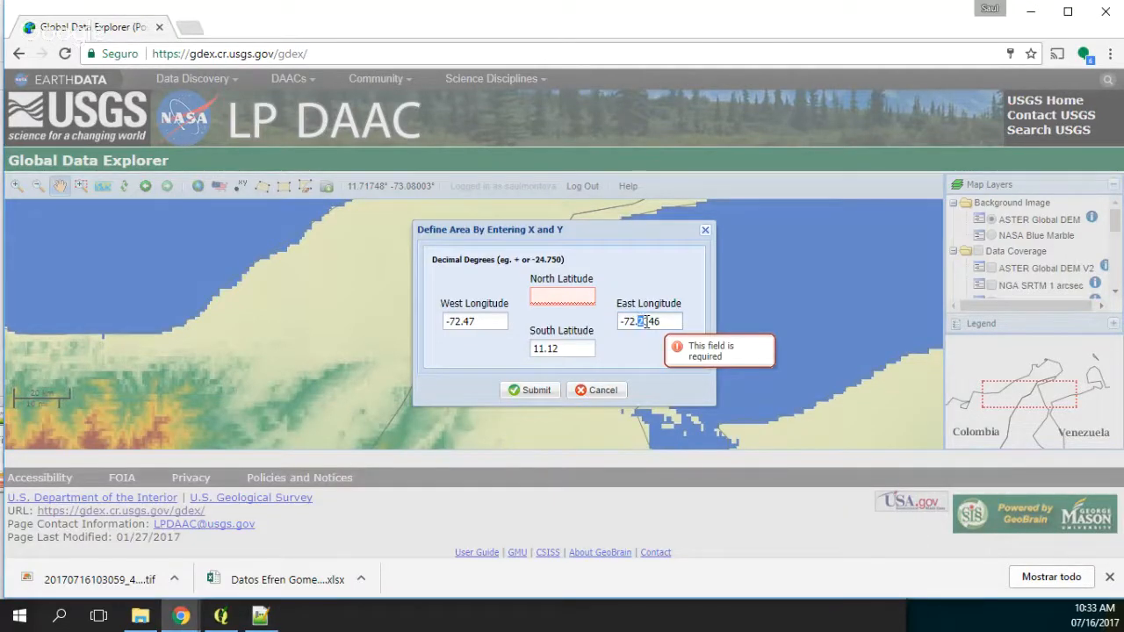
type("1")
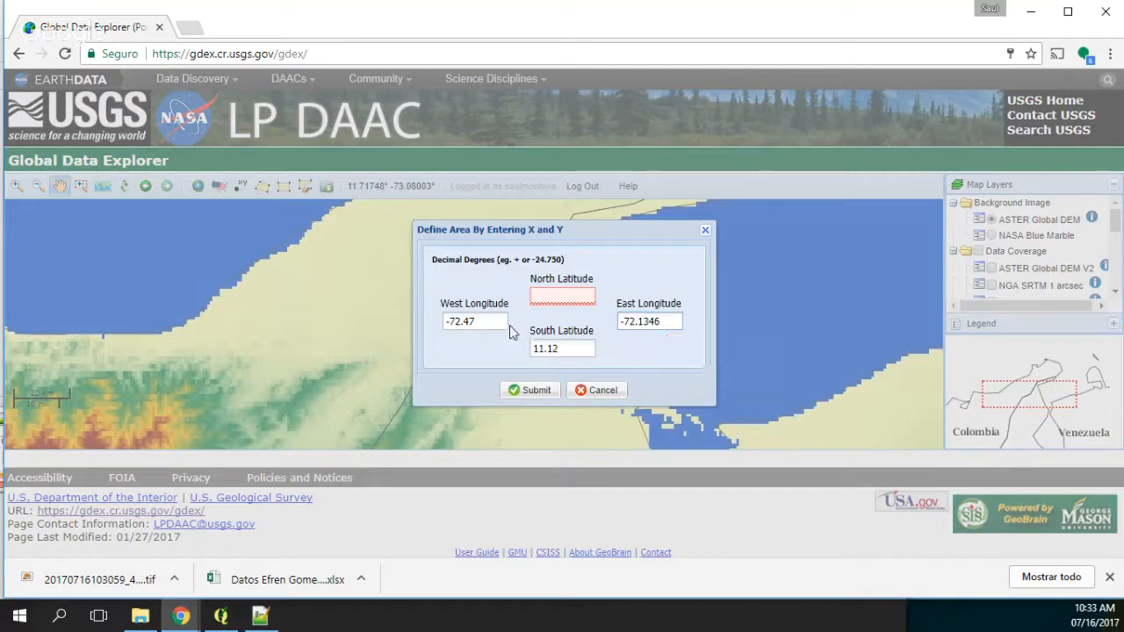
key("BackSpace")
key("BackSpace")
Step: Copy the yMax value 11.3802 from the Notepad++ note and set the North Latitude to 11.48
left_click(260, 616)
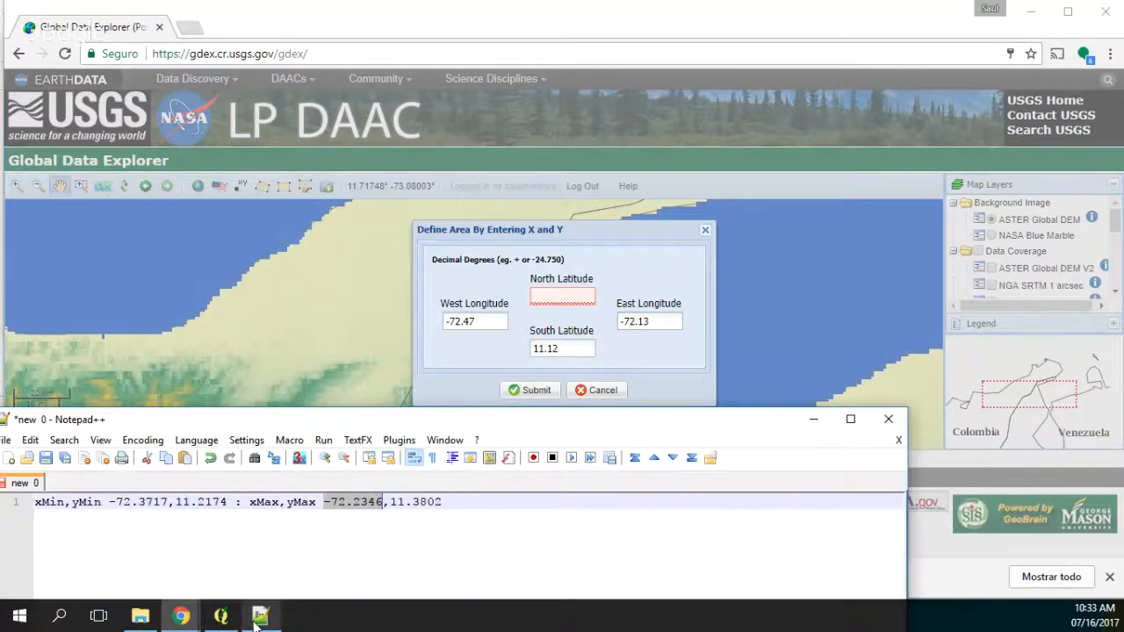
left_click_drag(390, 501, 438, 502)
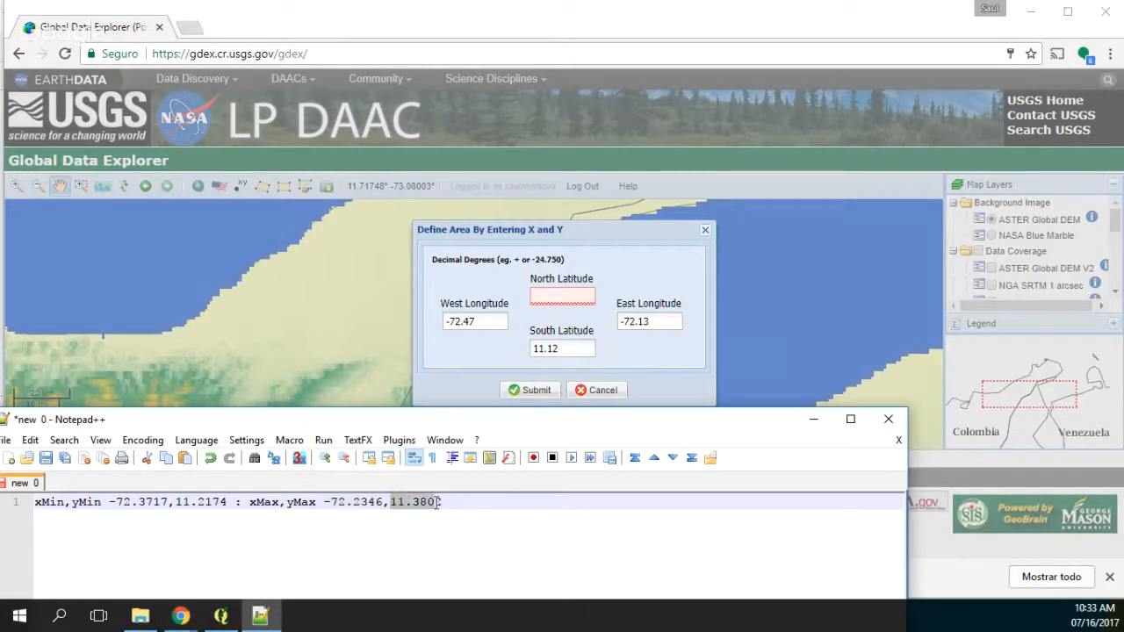
left_click(559, 297)
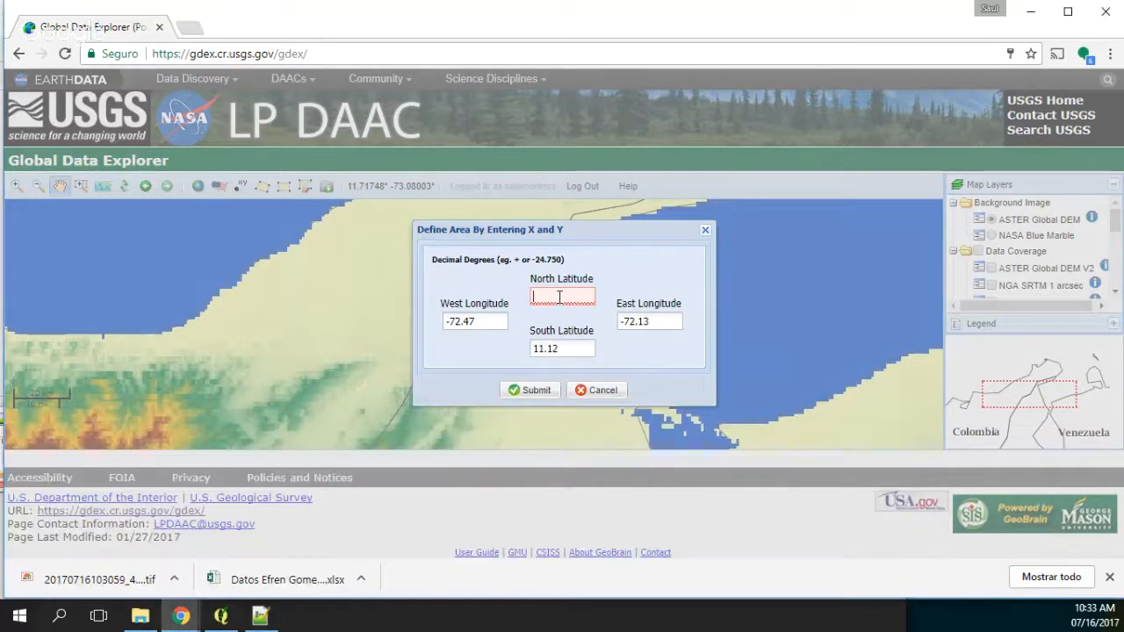
key("ctrl+v")
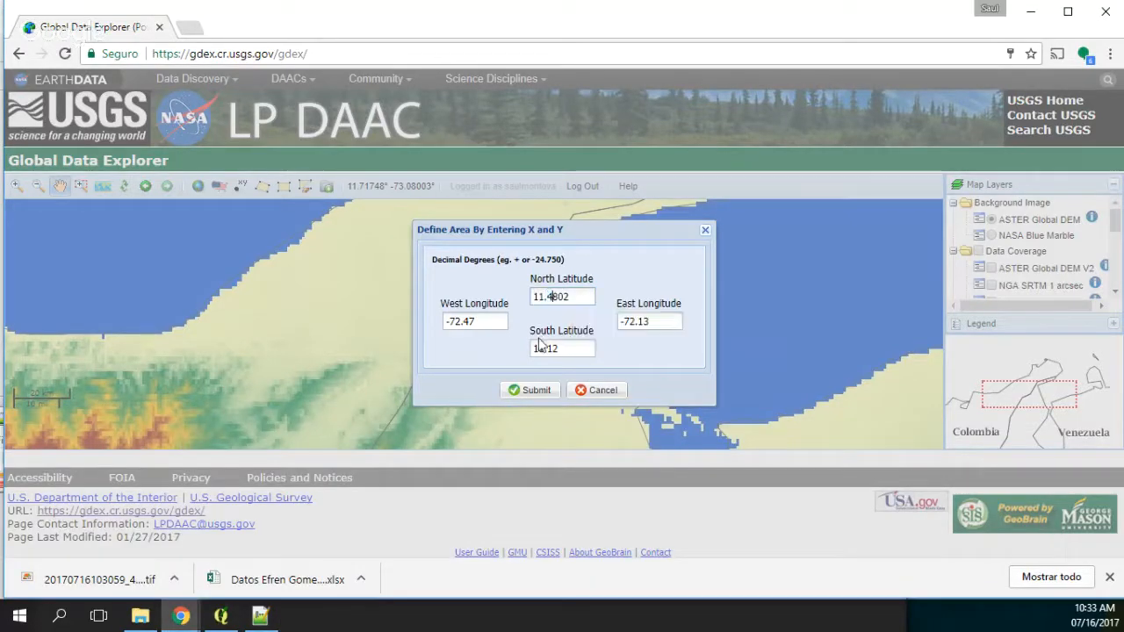
key("BackSpace")
key("BackSpace")
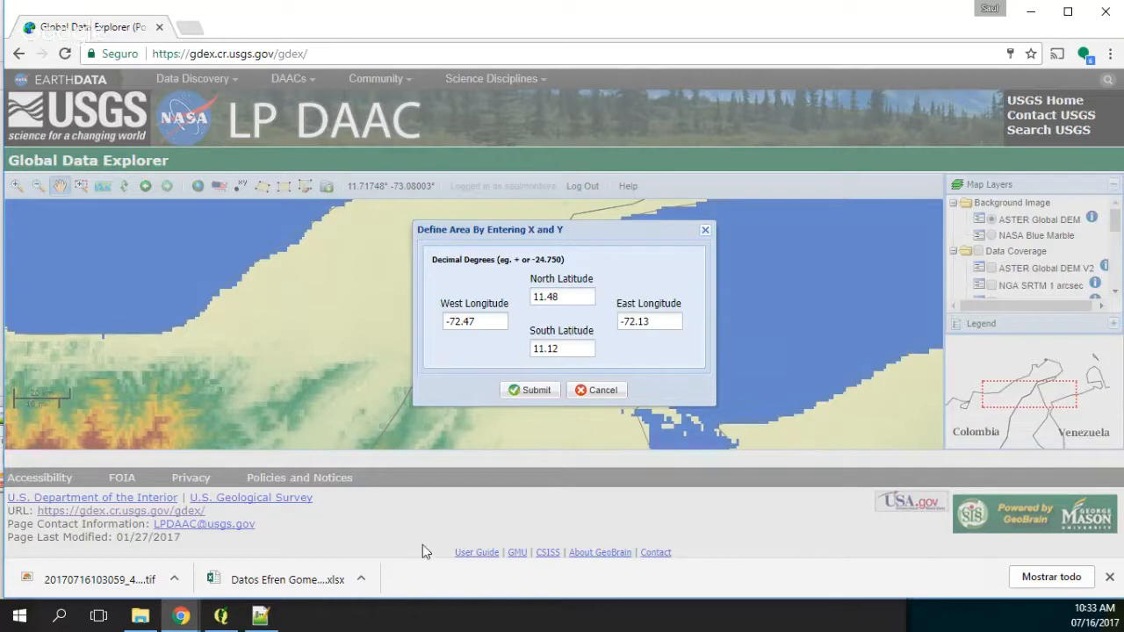
Step: Check the entered limits against the Notepad++ note and submit the area defined by coordinates in Global Data Explorer
left_click(260, 616)
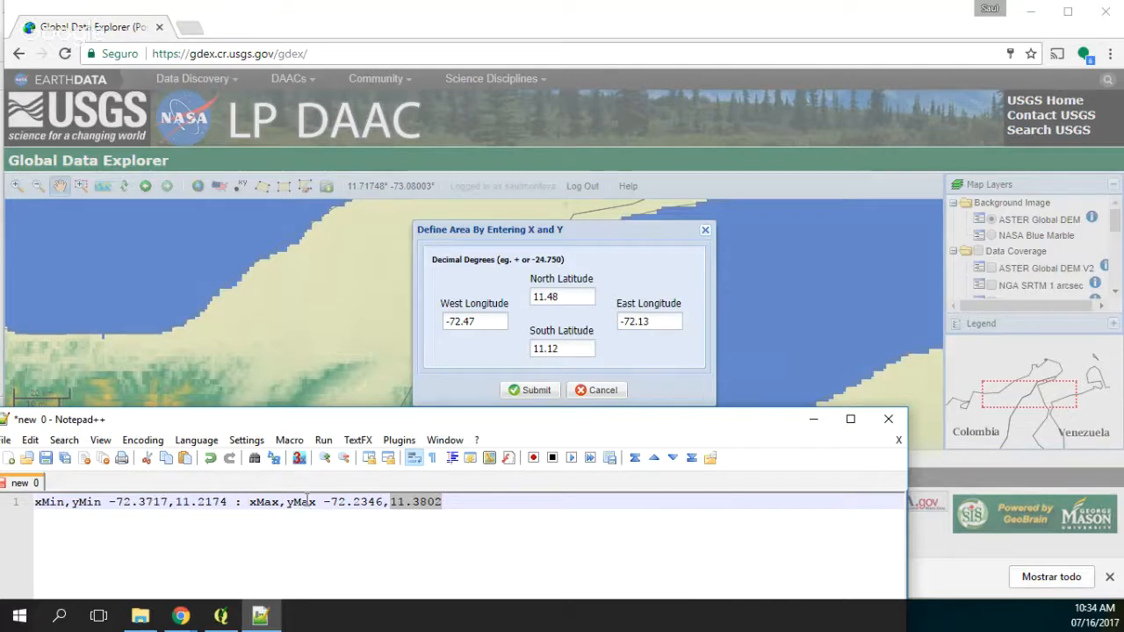
left_click(640, 374)
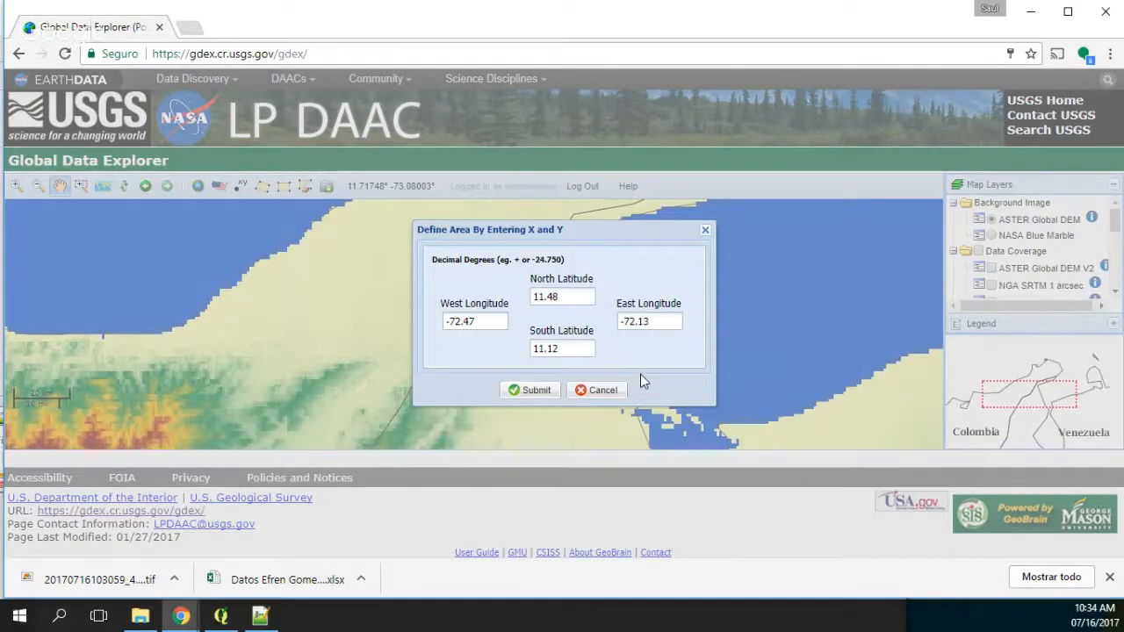
left_click(531, 390)
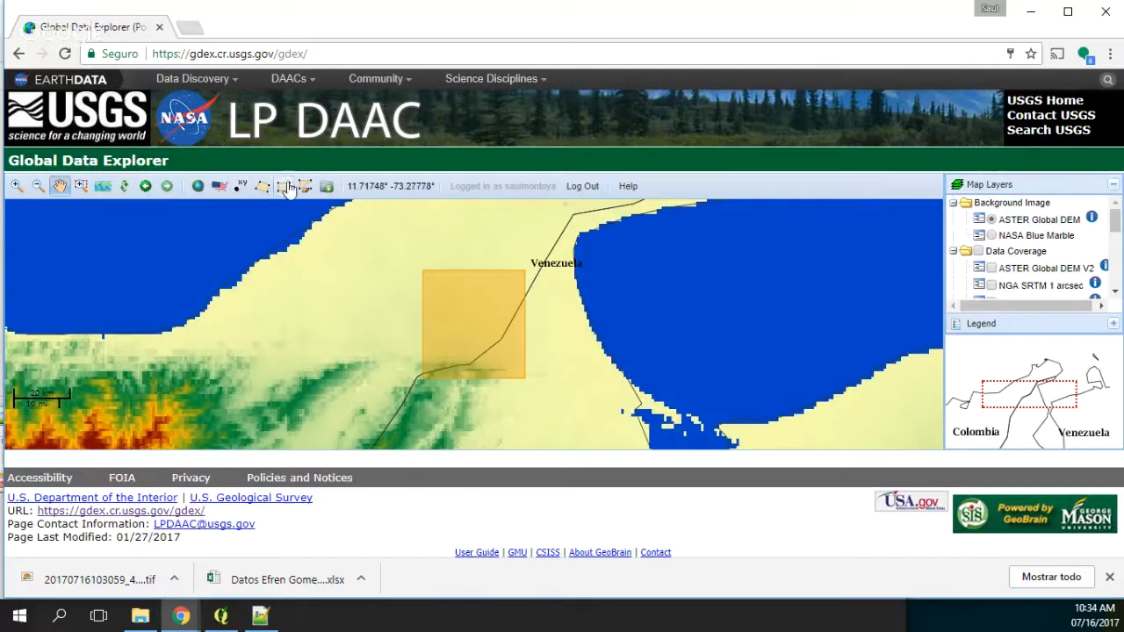
Step: Request ASTER Global DEM V2 for the defined area as GeoTIFF with research area Health, and download the output
left_click(331, 186)
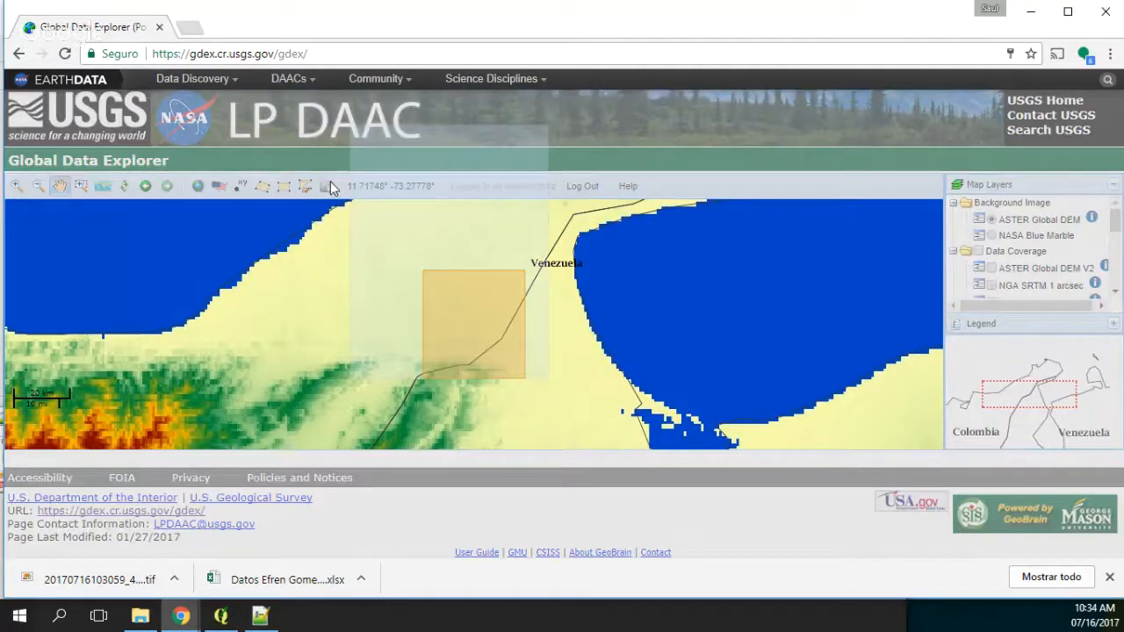
left_click(630, 250)
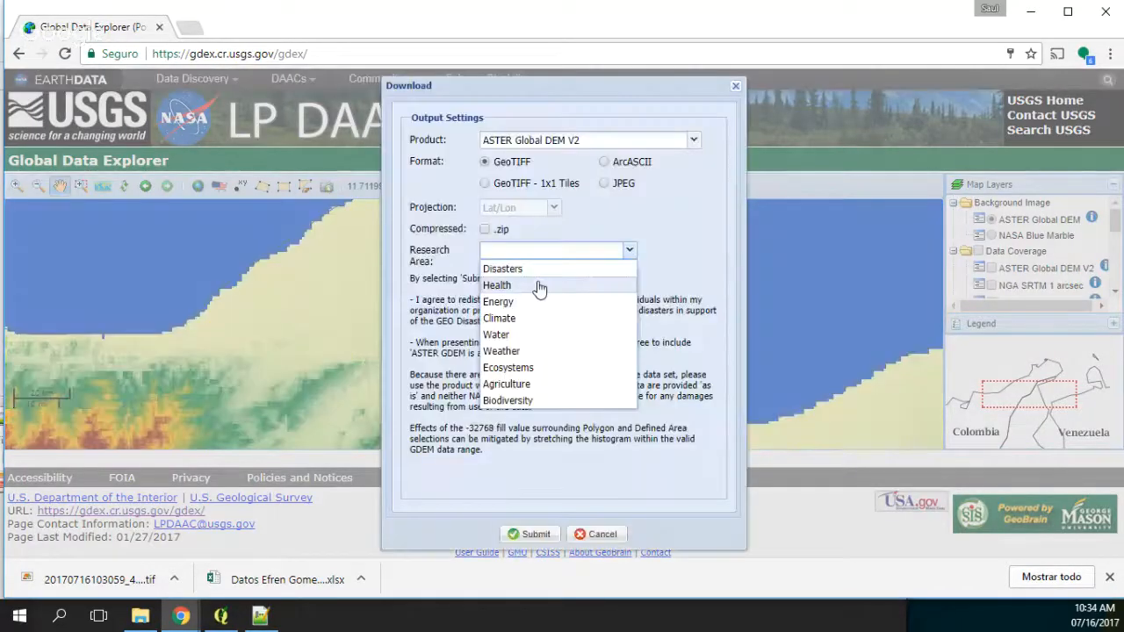
left_click(537, 287)
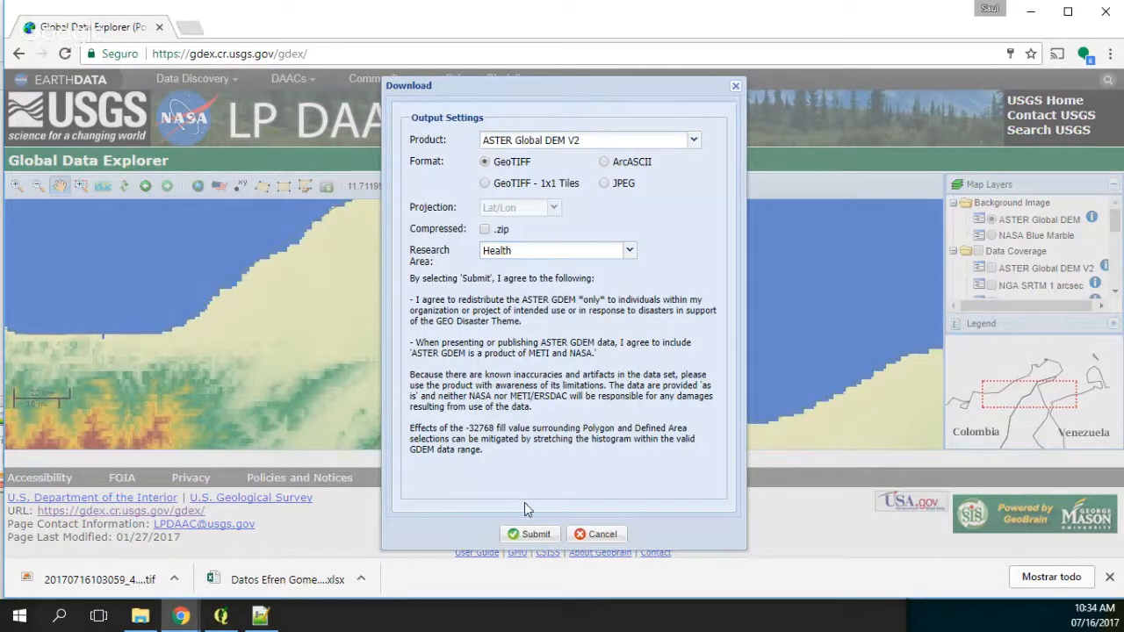
left_click(531, 536)
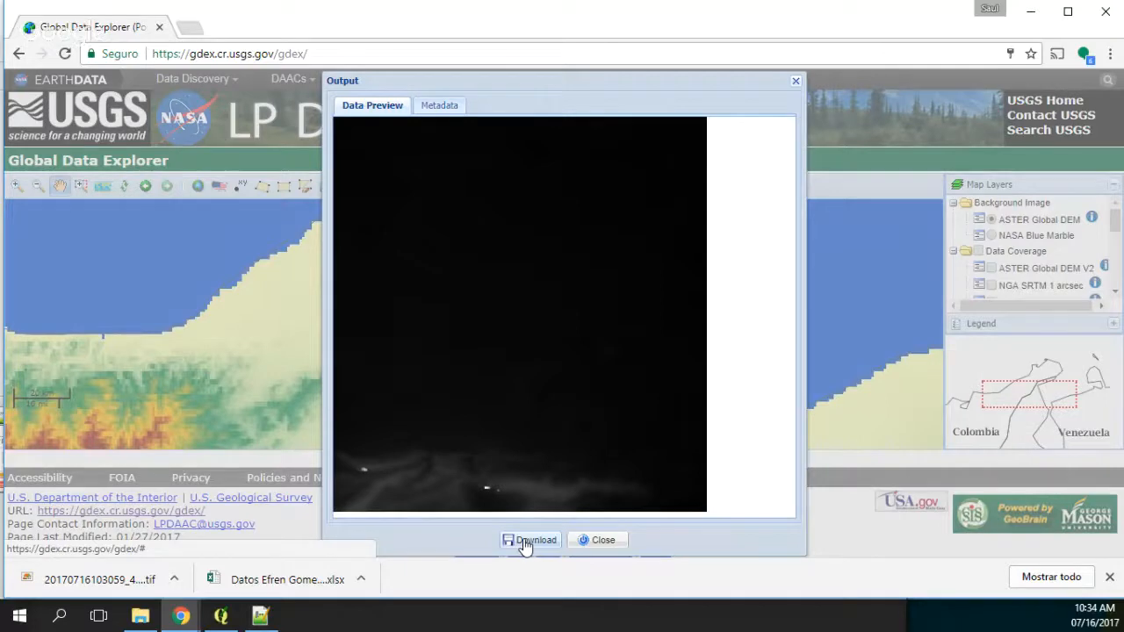
left_click(530, 540)
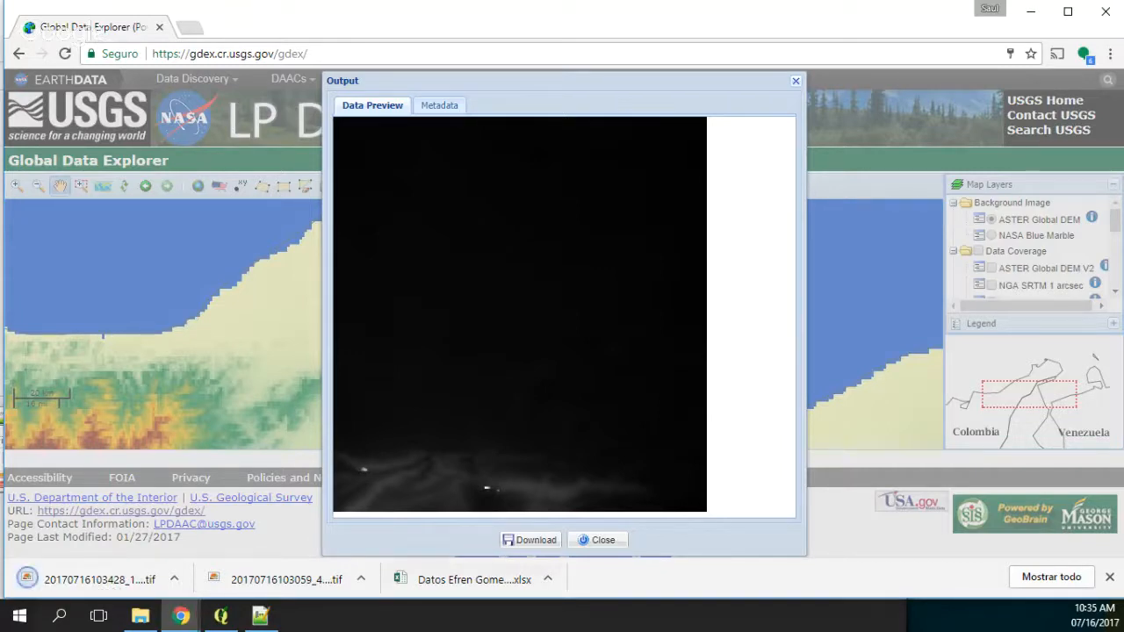
left_click(141, 617)
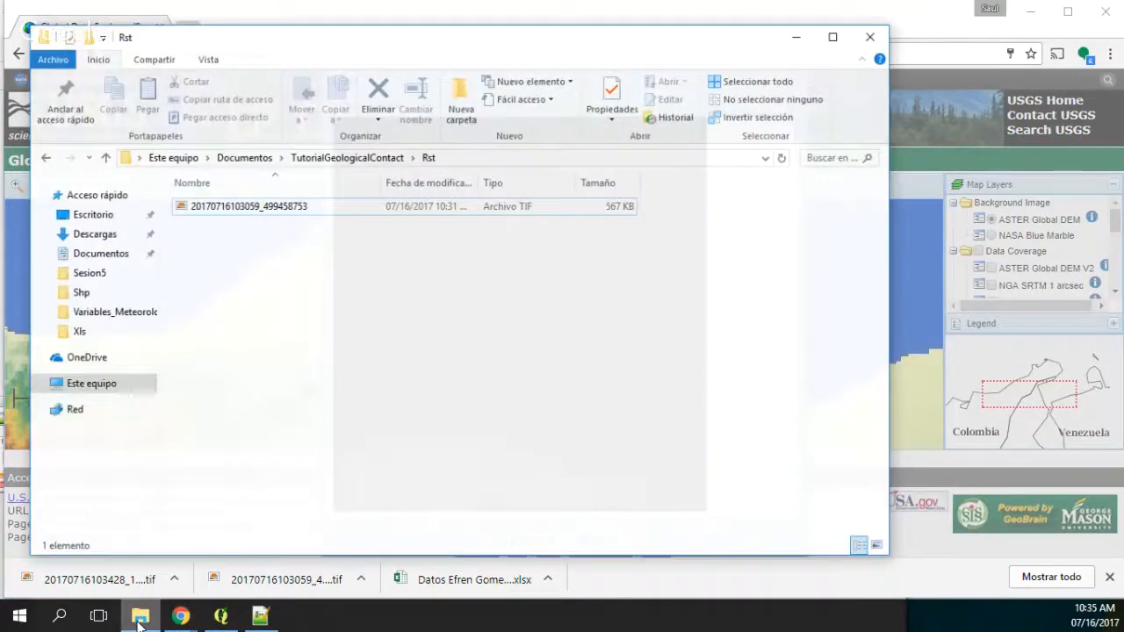
left_click(113, 233)
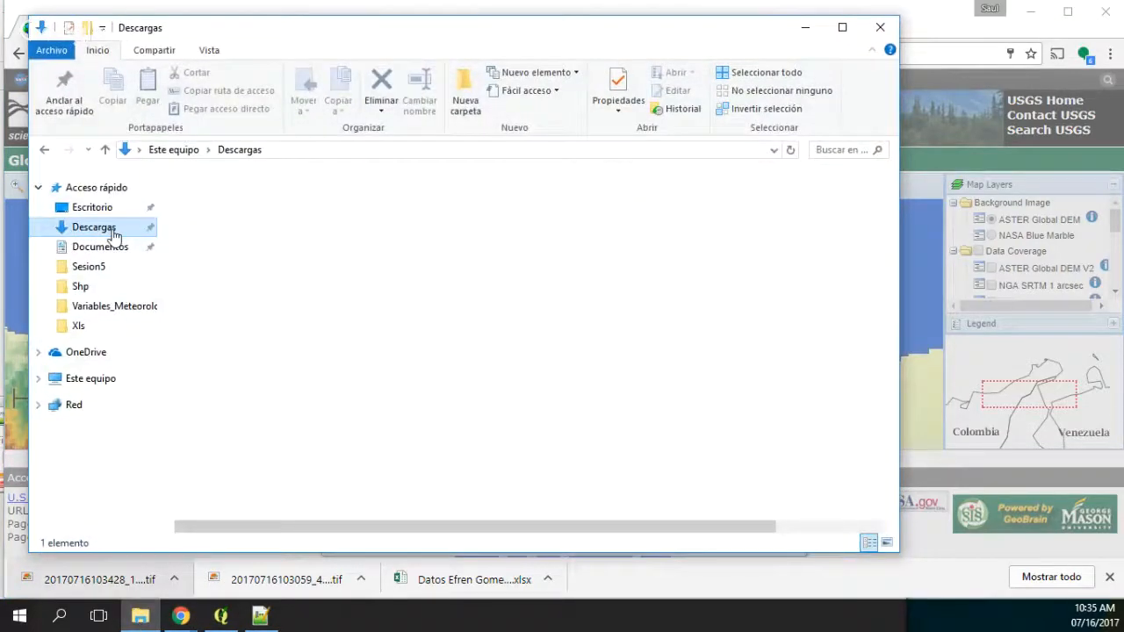
left_click(225, 286)
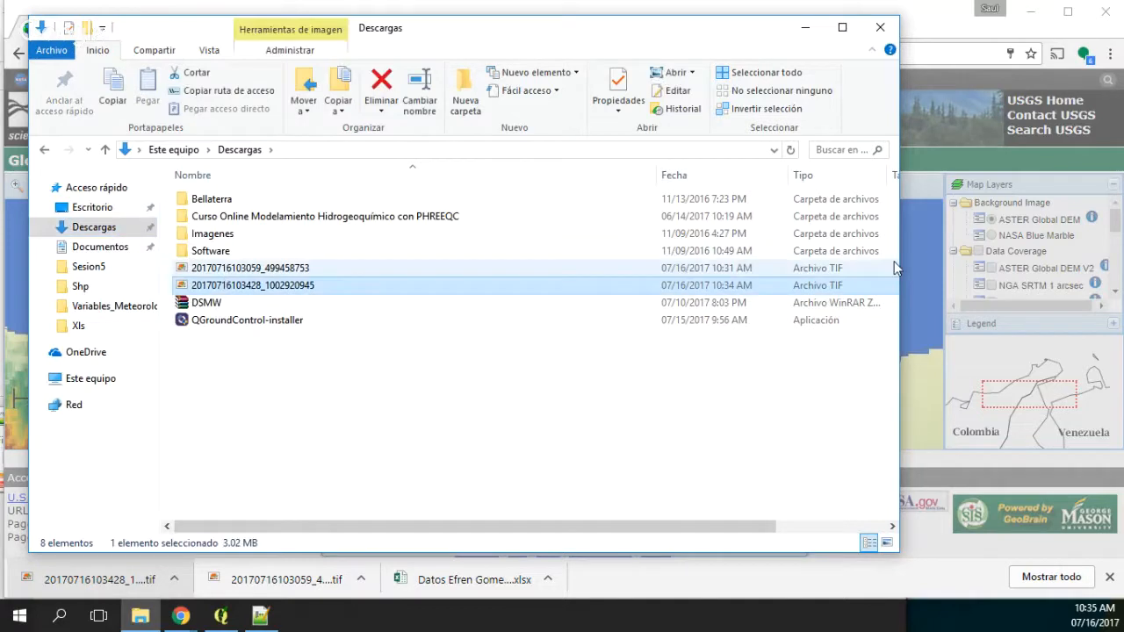
left_click_drag(899, 256, 1045, 249)
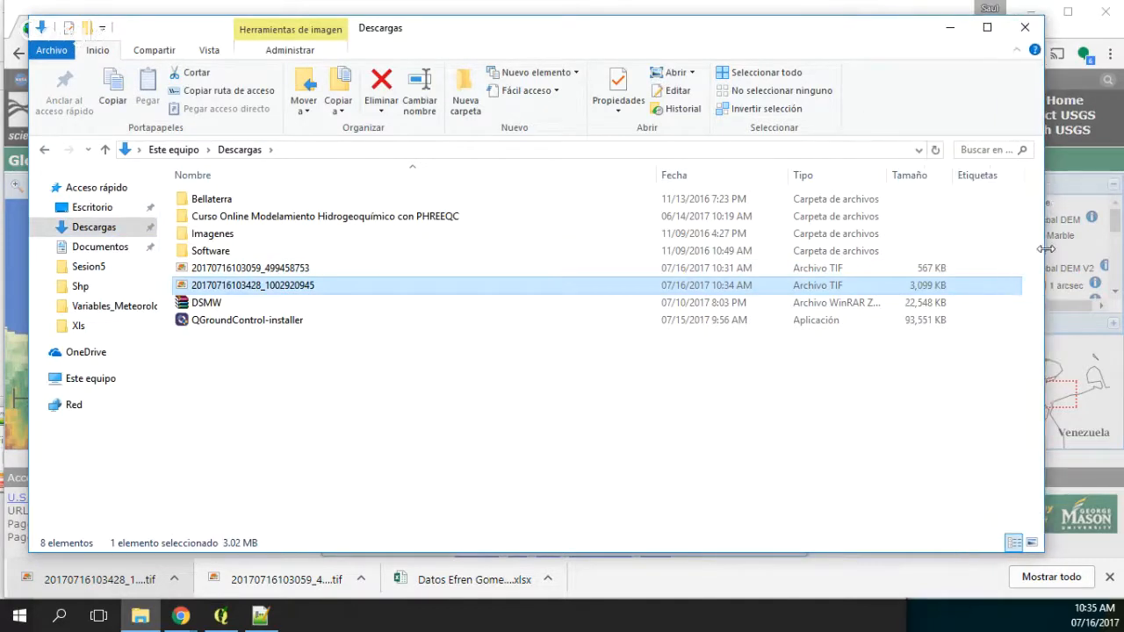
left_click(97, 251)
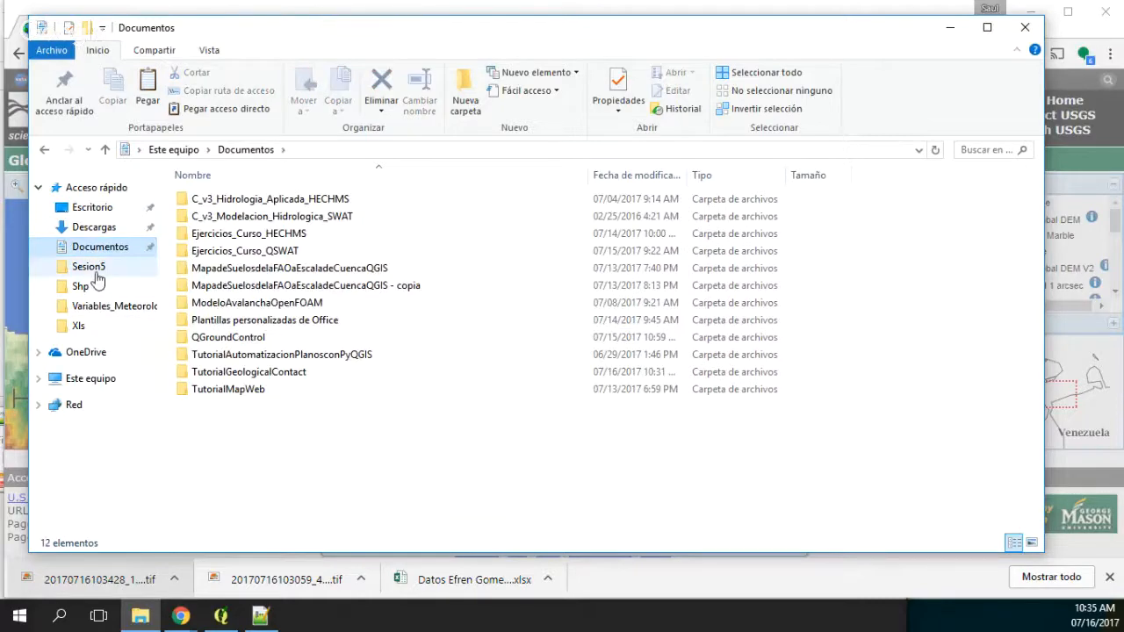
left_click(91, 266)
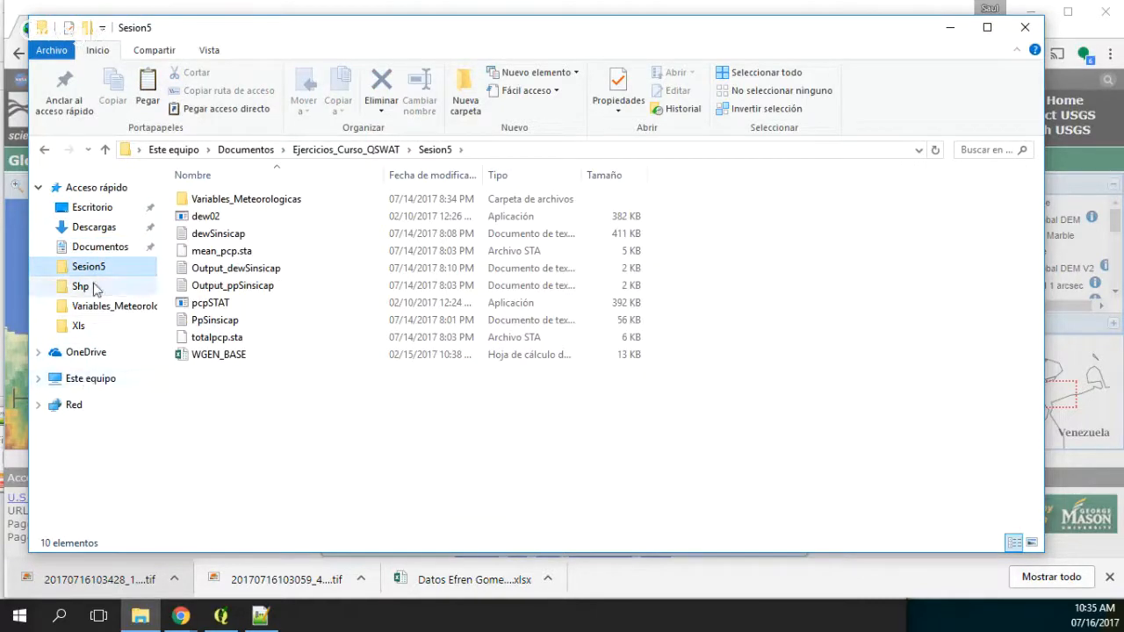
left_click(92, 248)
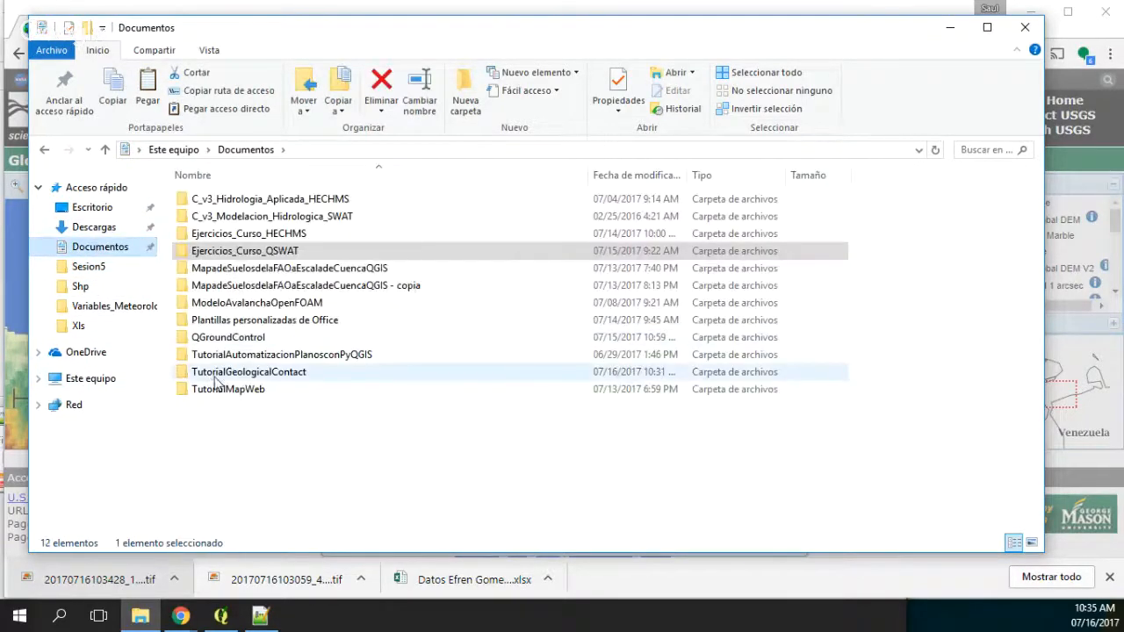
double_click(217, 377)
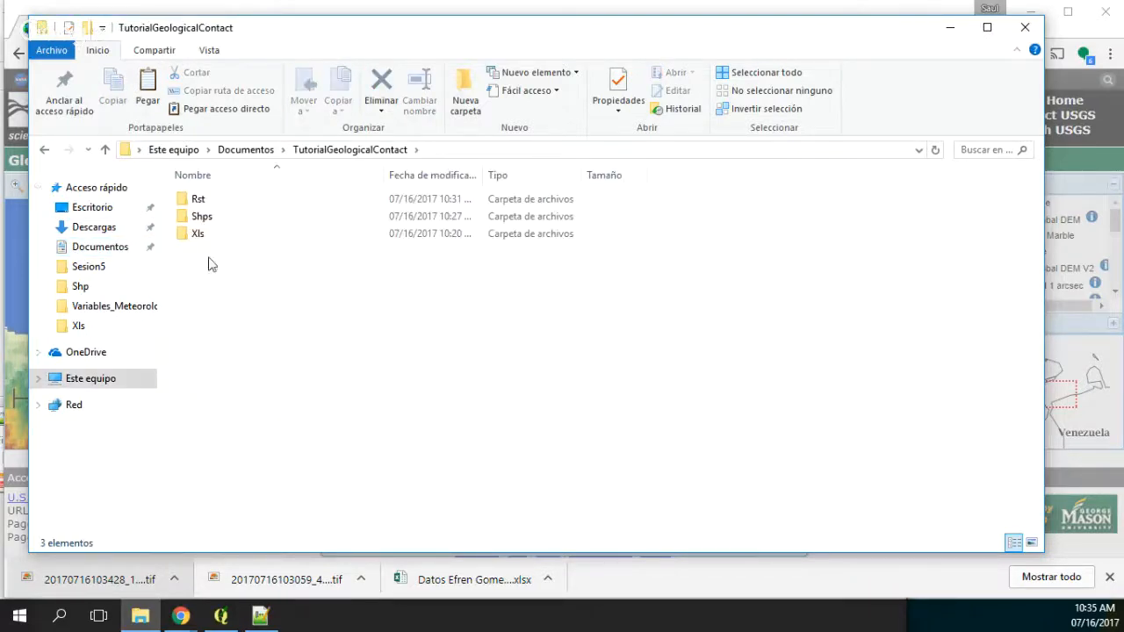
double_click(205, 204)
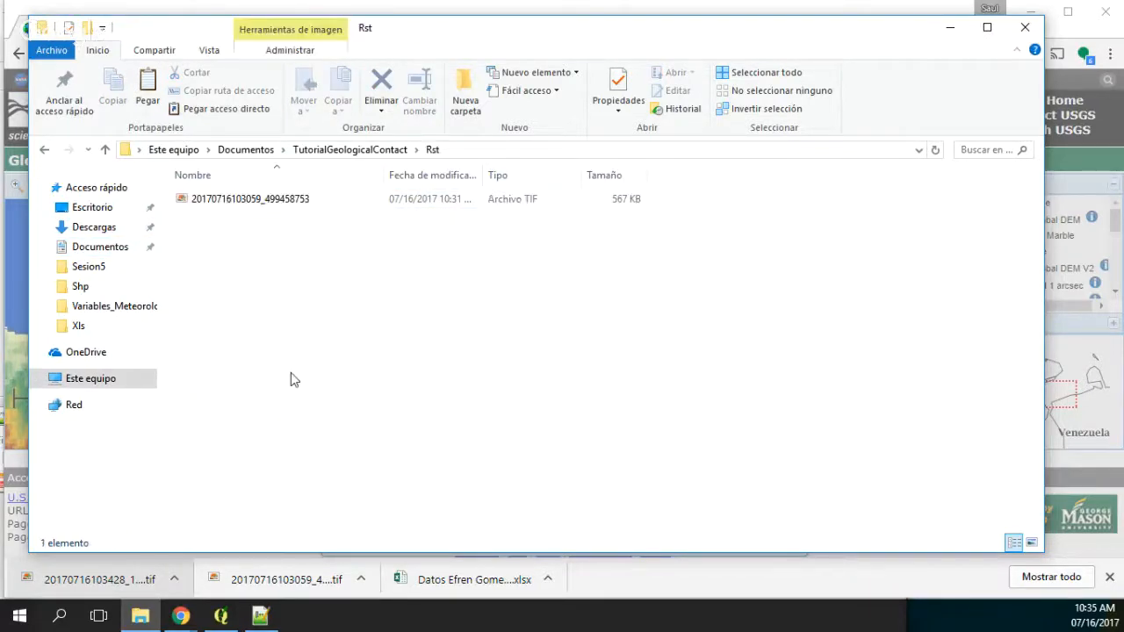
left_click(222, 617)
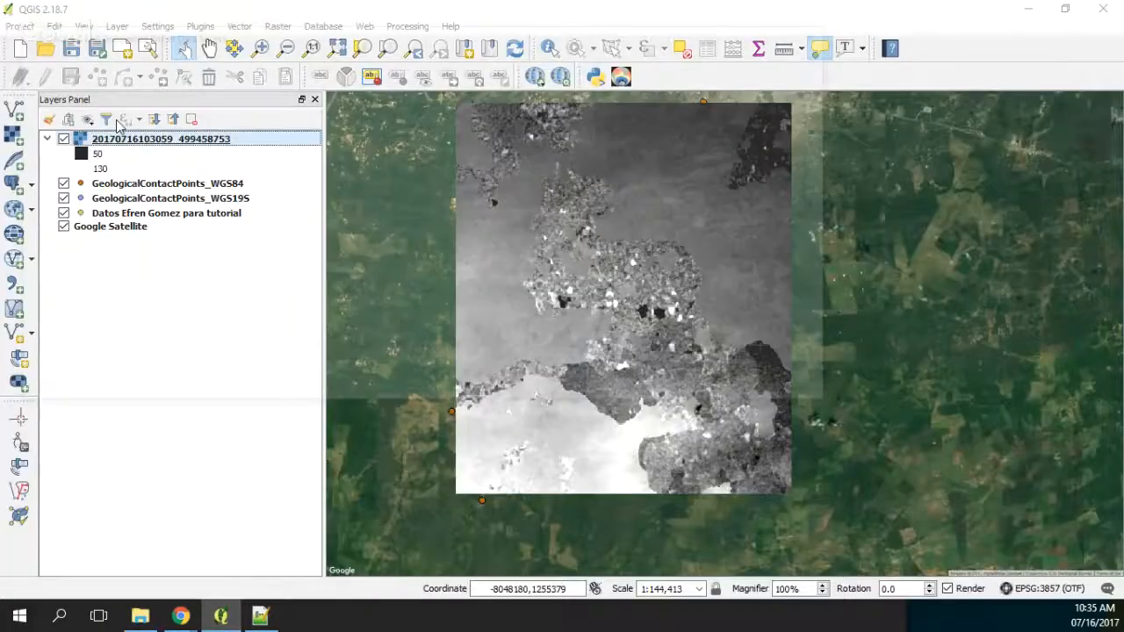
key("ctrl+shift+r")
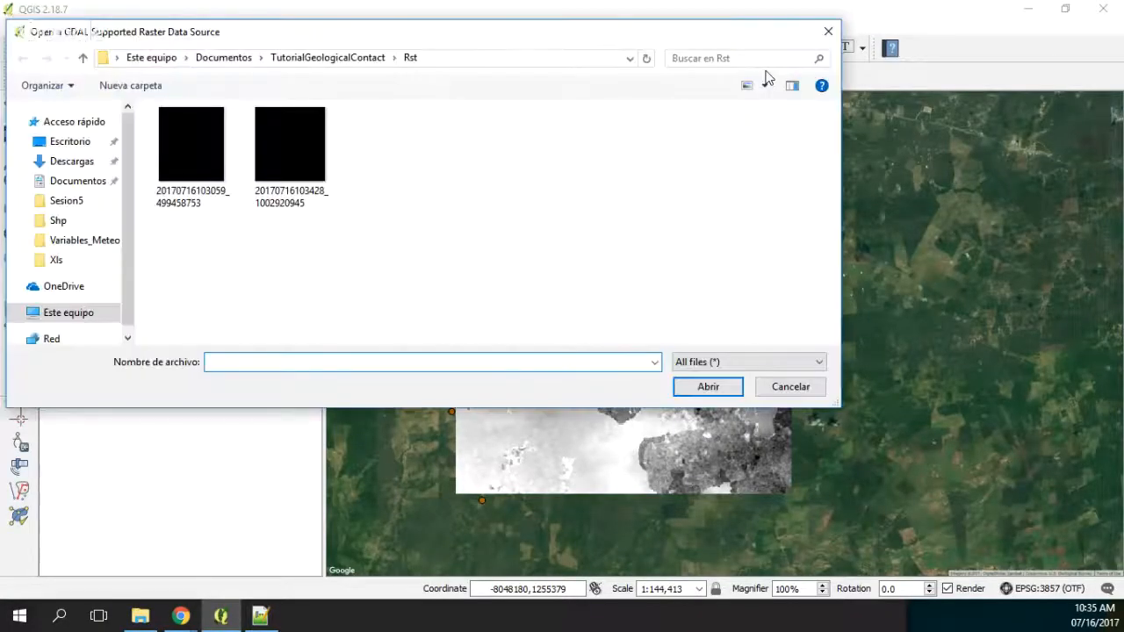
left_click(764, 81)
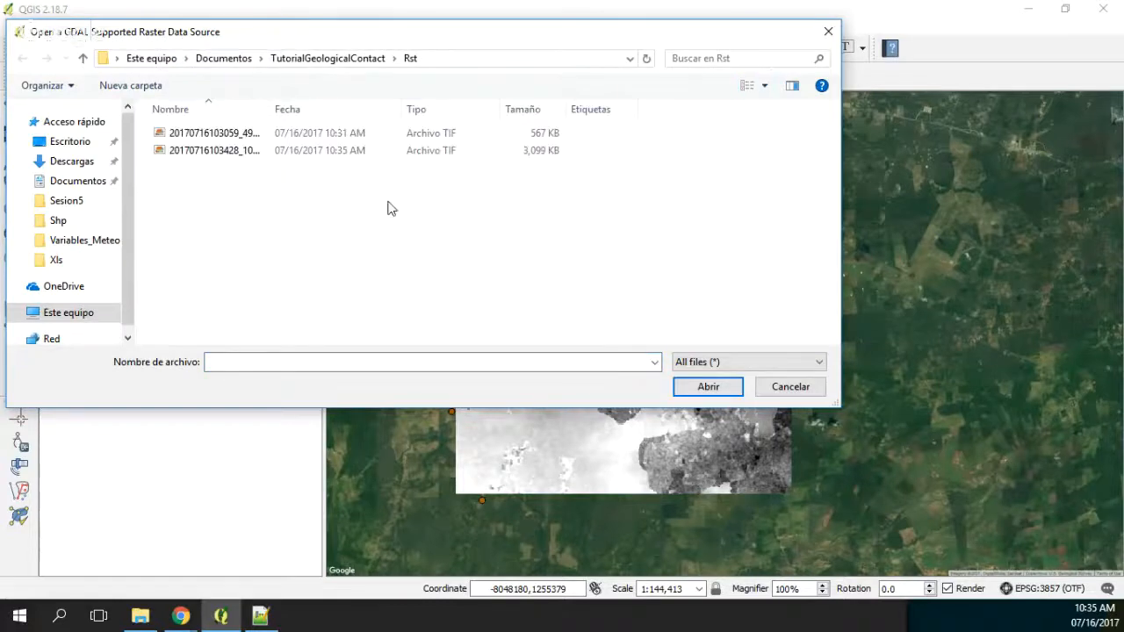
double_click(296, 159)
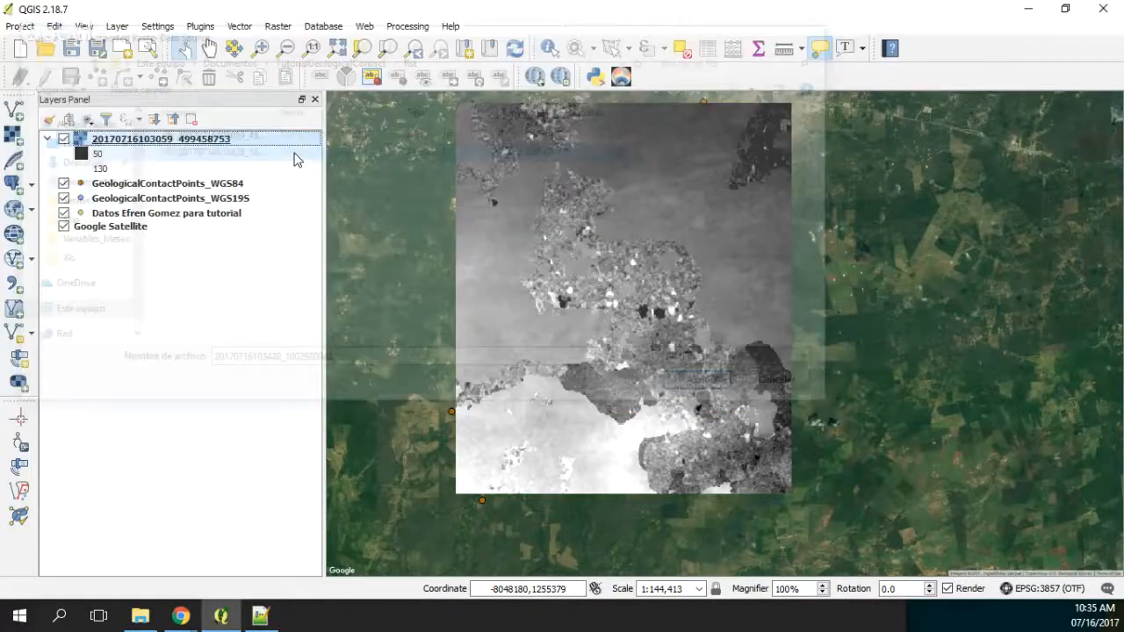
scroll(483, 330, "down", 1)
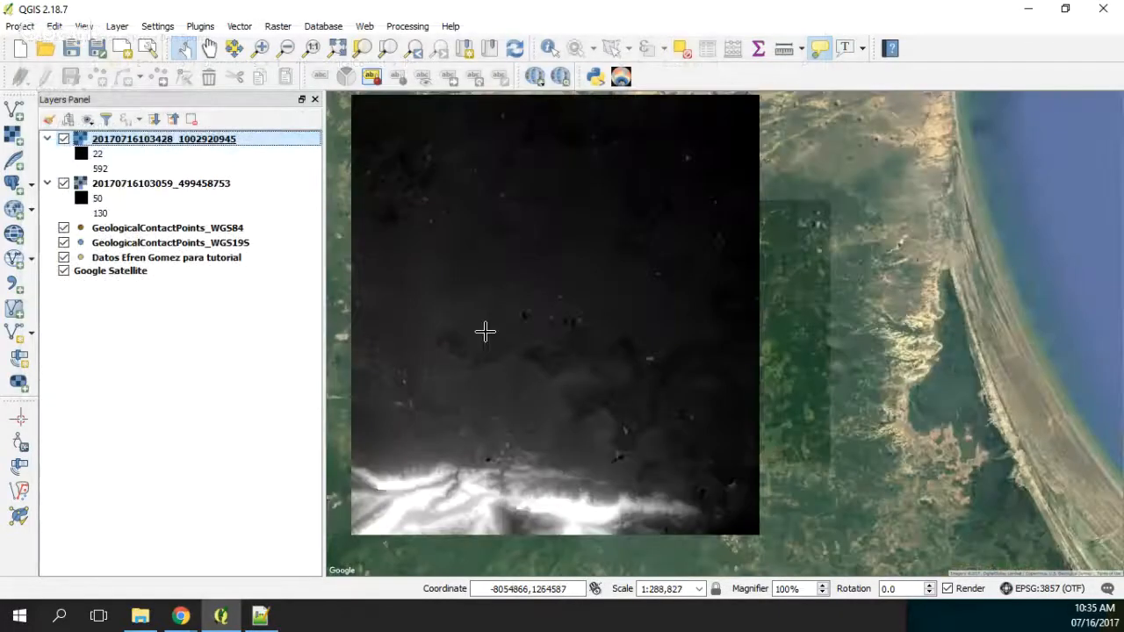
scroll(484, 329, "down", 1)
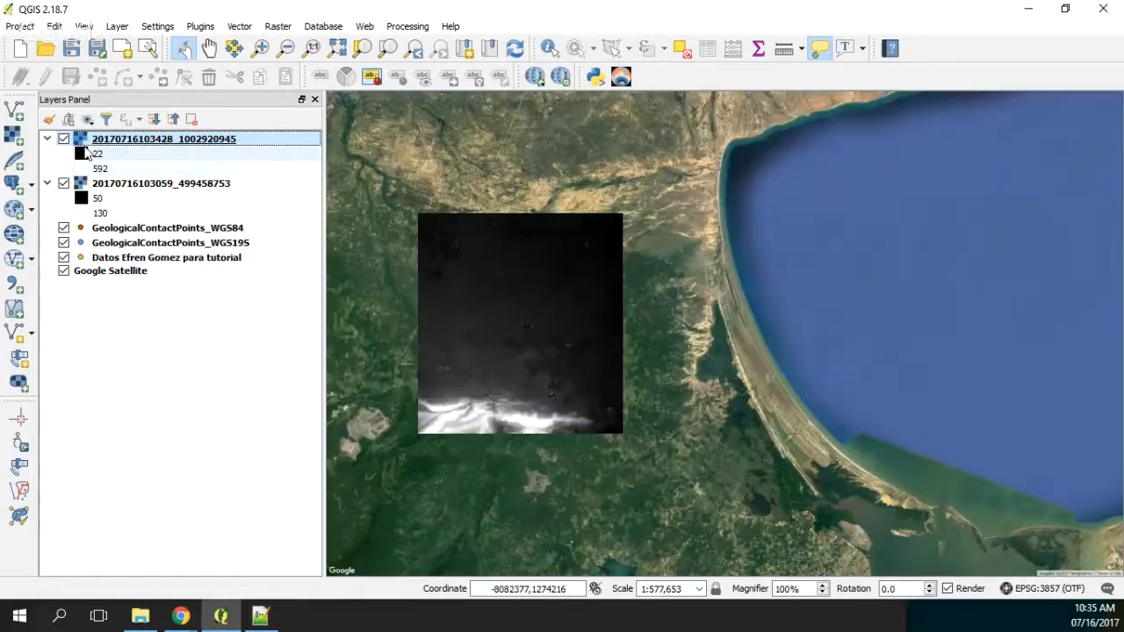
Step: Collapse the new raster's legend and hide both elevation rasters so only the points and satellite image show
left_click(47, 138)
left_click(64, 139)
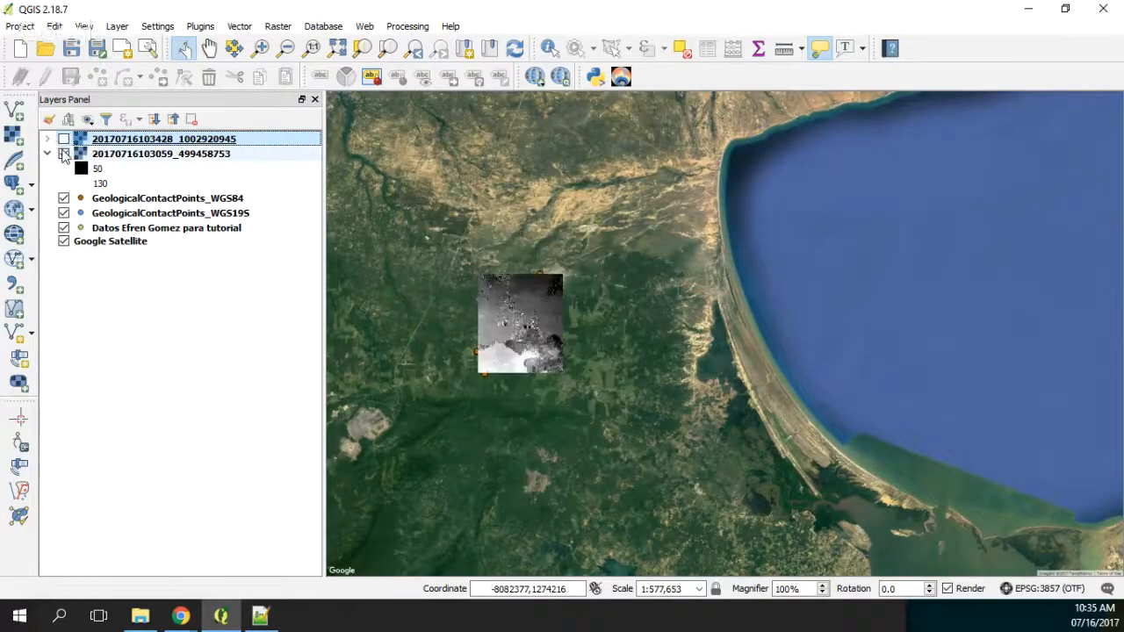
left_click(63, 154)
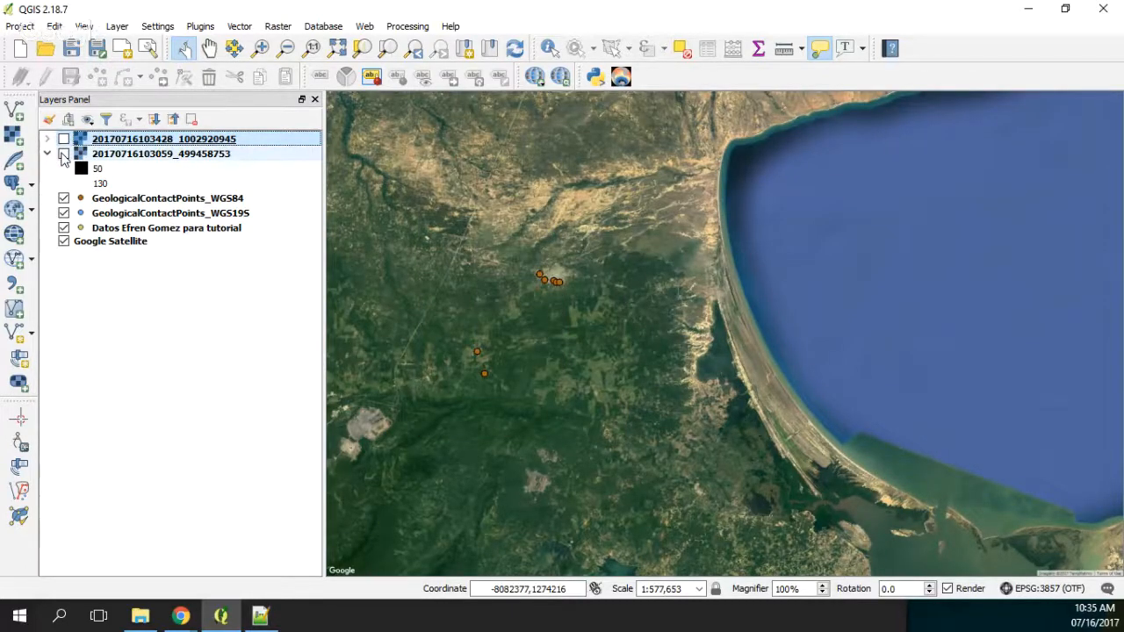
Step: Select the GeologicalContactPoints_WGS19S layer and look for a suitable tool among the raster and vector analysis tools
left_click(114, 199)
left_click(101, 216)
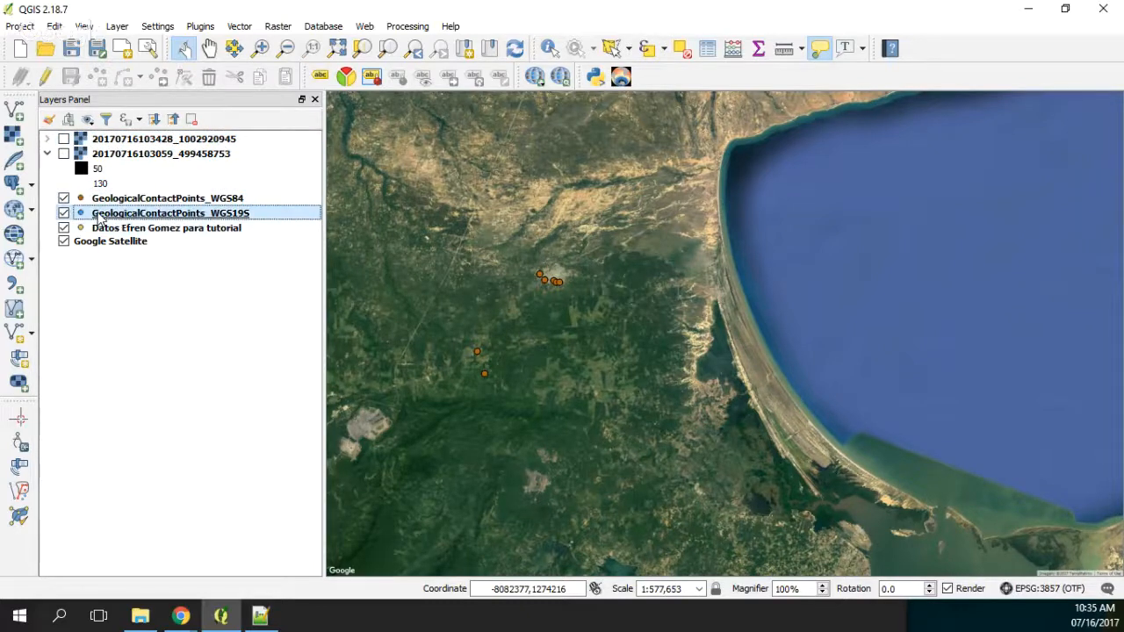
left_click(279, 31)
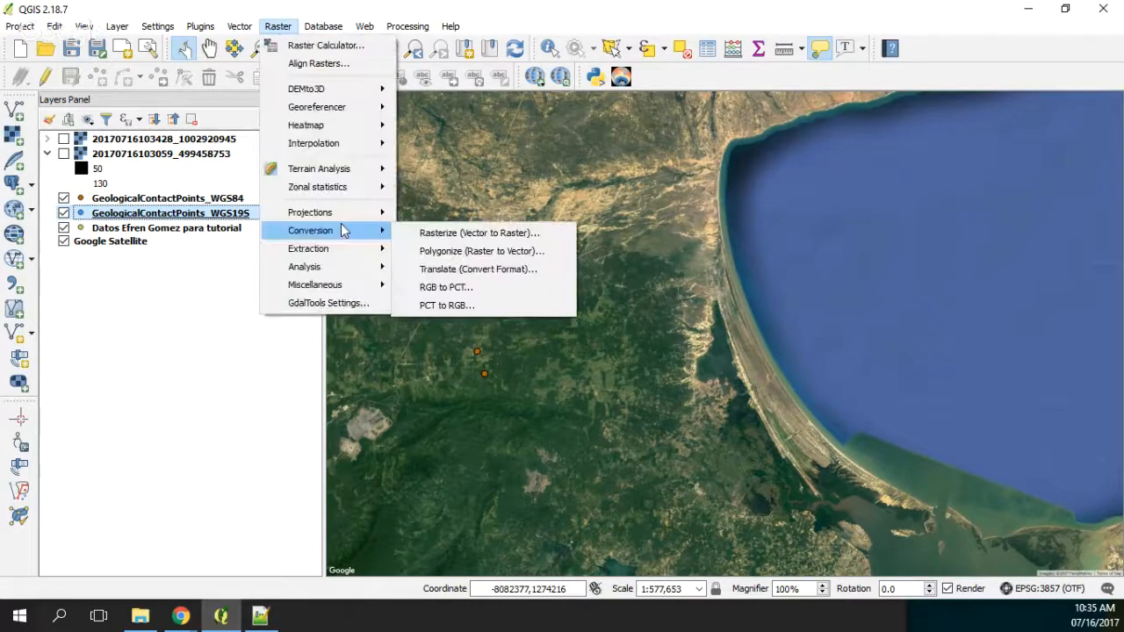
mouse_move(239, 26)
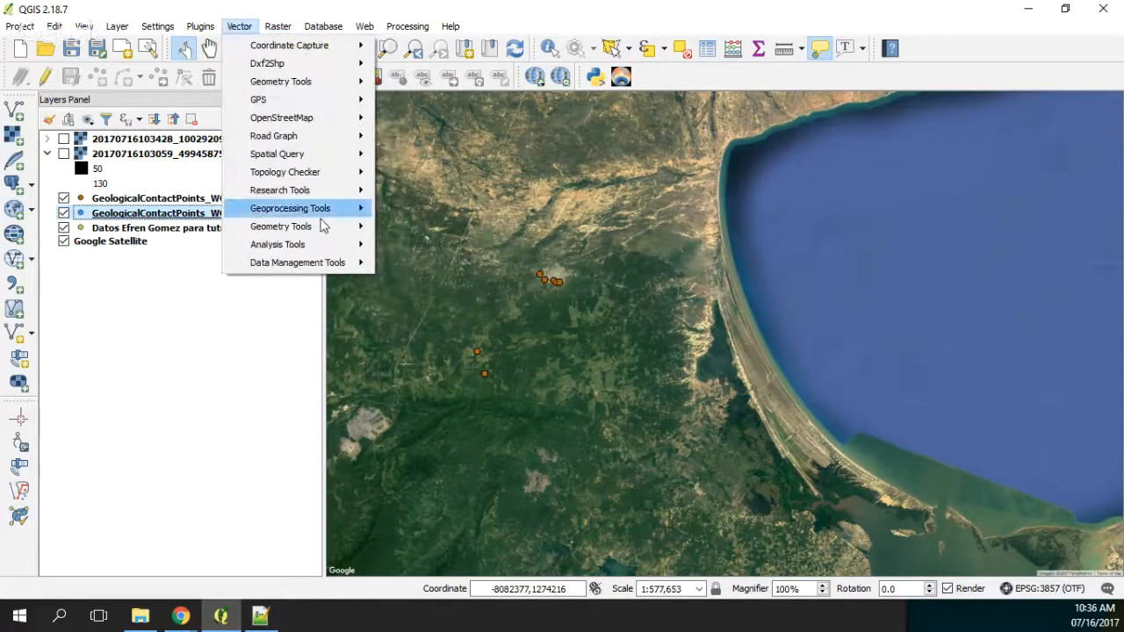
mouse_move(352, 244)
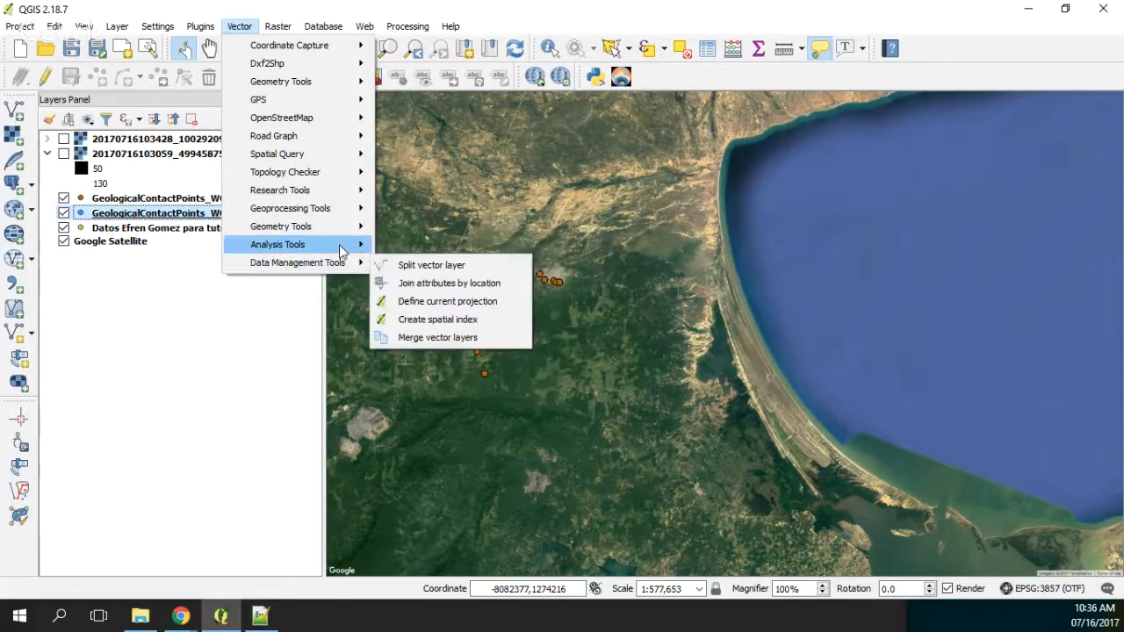
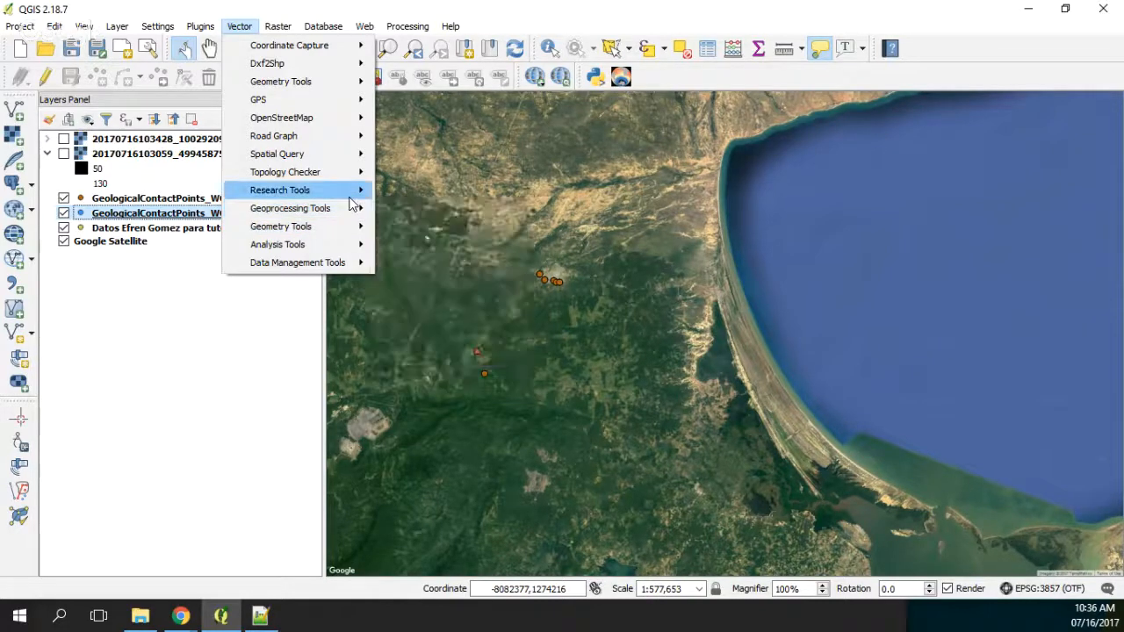
Step: Create a temporary polygon layer from the extent of the GeologicalContactPoints_WGS19S layer
mouse_move(352, 191)
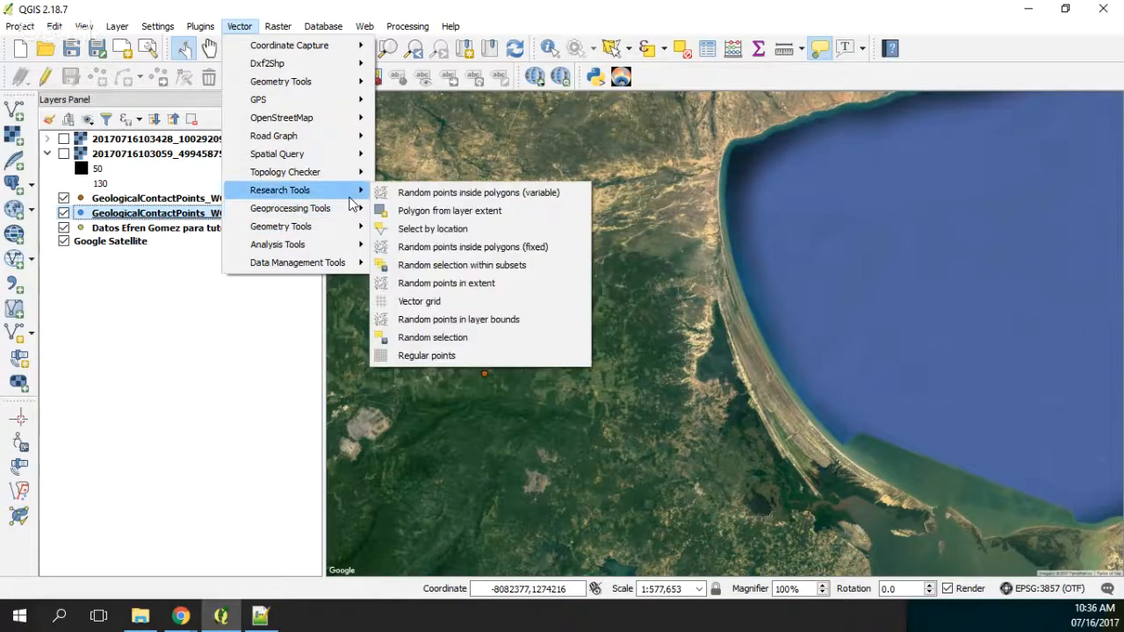
left_click(433, 219)
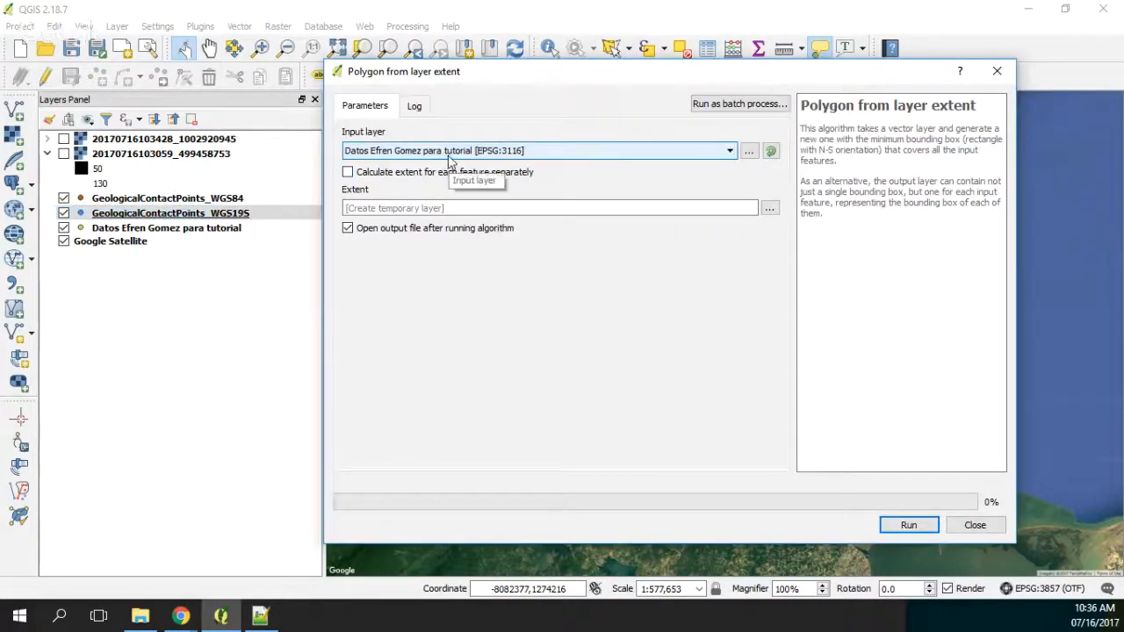
left_click(450, 154)
left_click(450, 177)
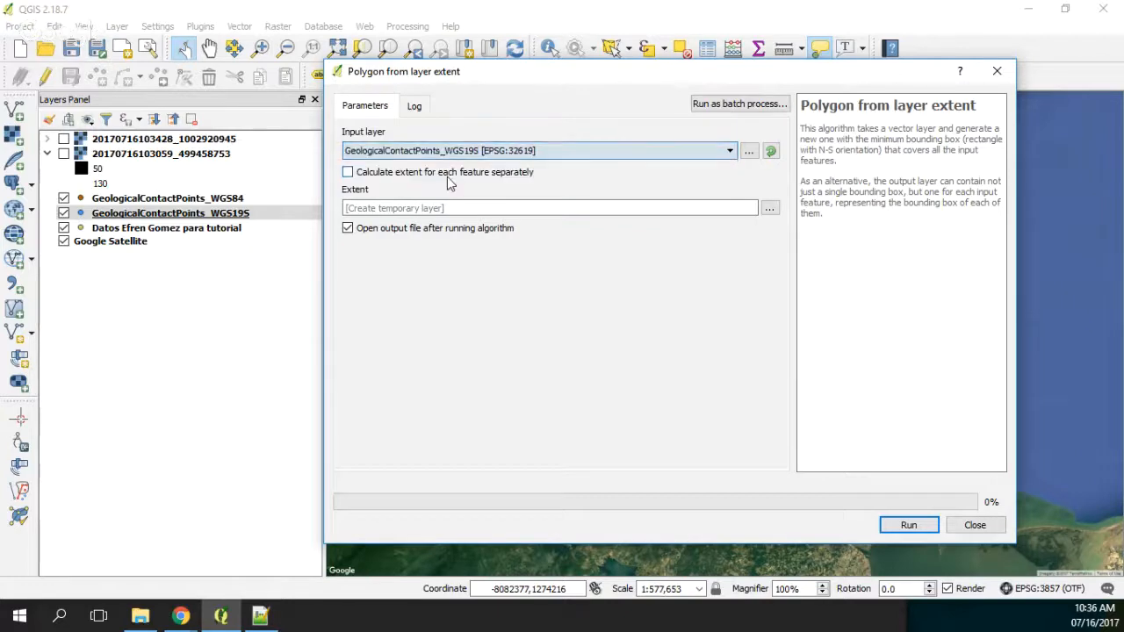
left_click(917, 525)
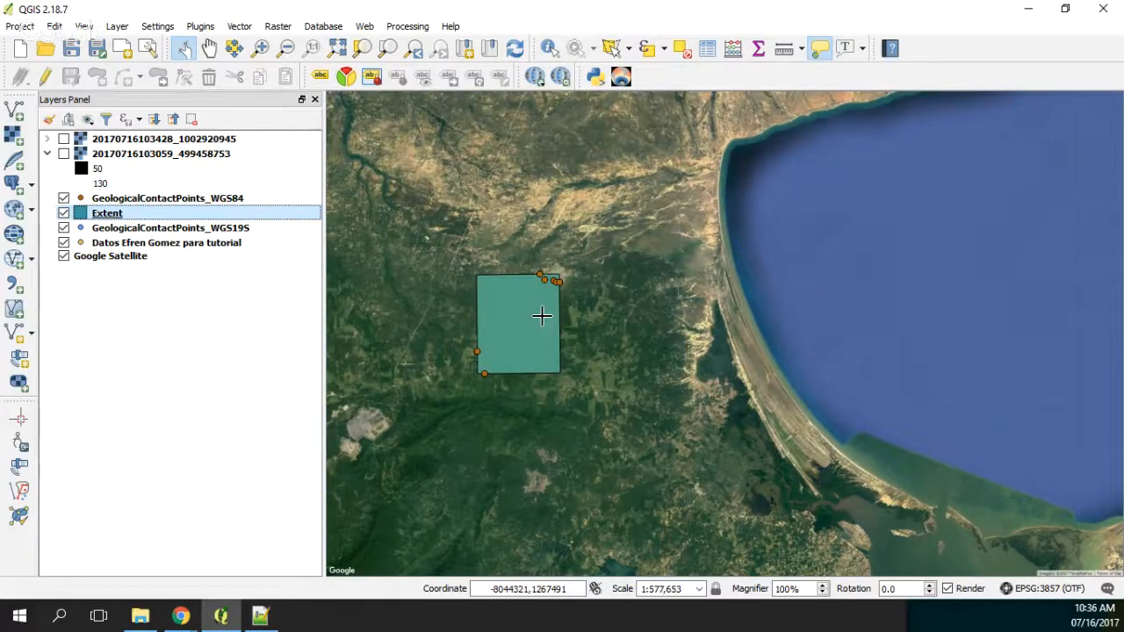
left_click(240, 26)
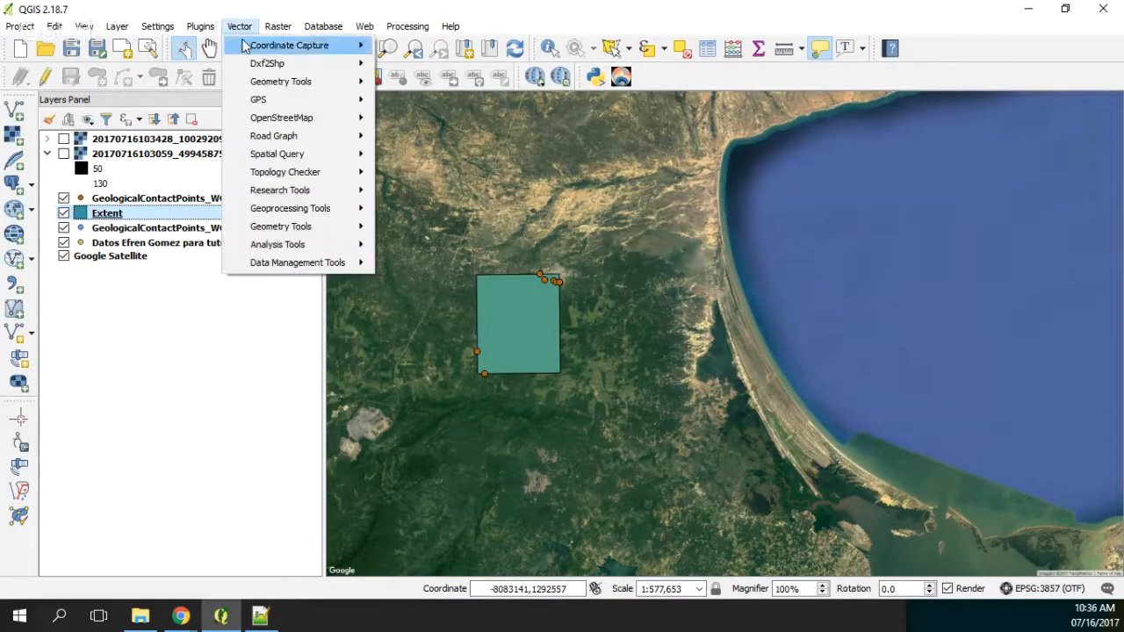
mouse_move(297, 191)
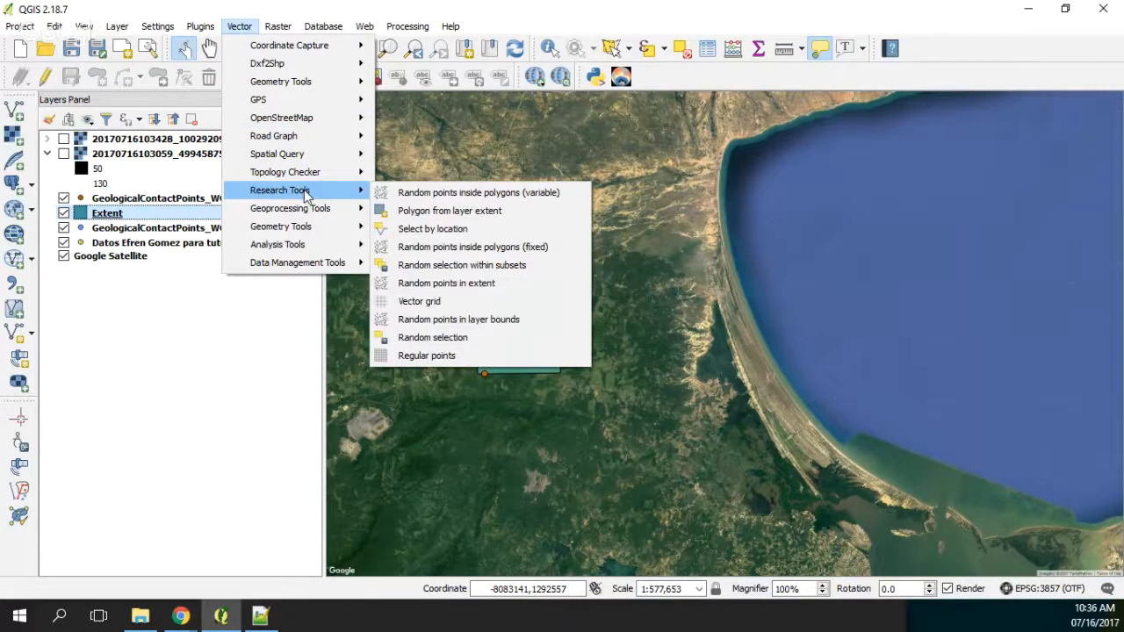
mouse_move(307, 212)
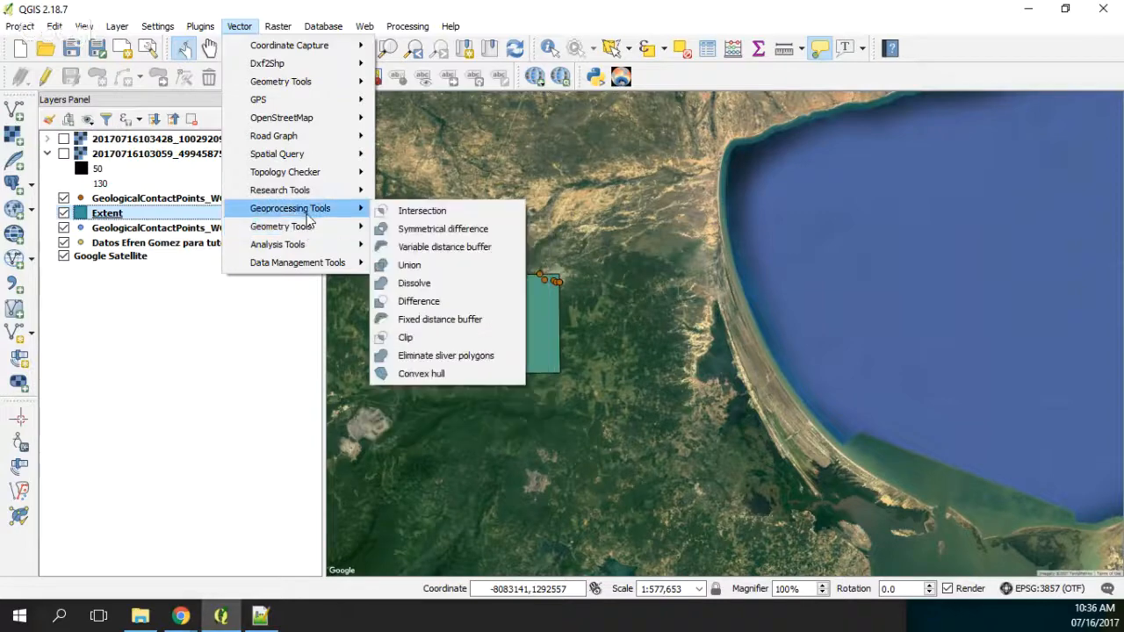
left_click(440, 250)
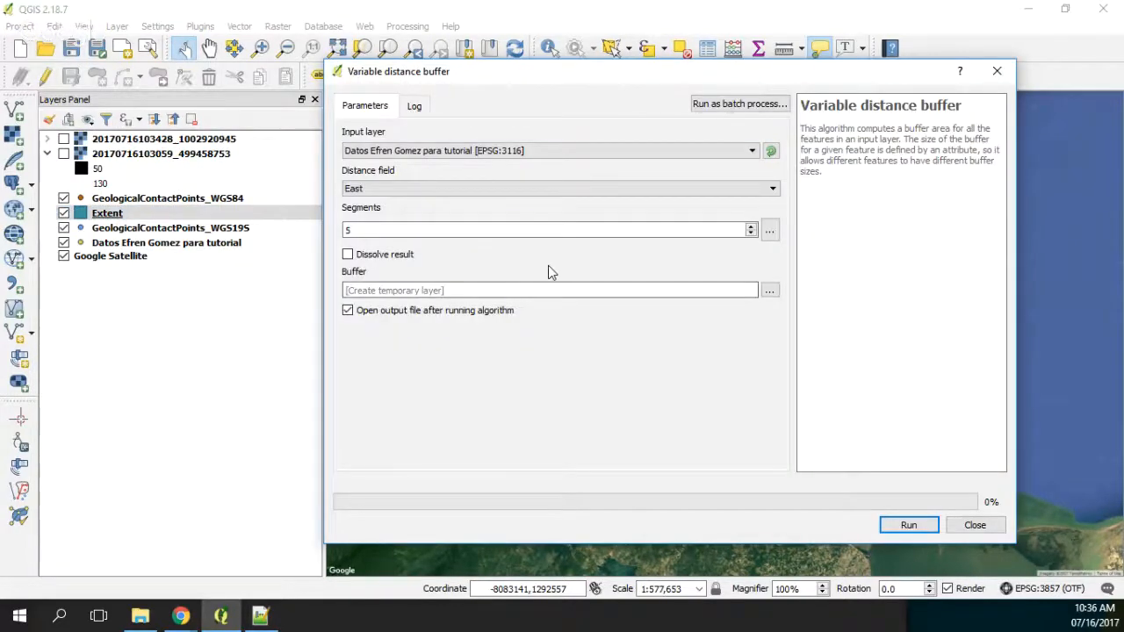
left_click(544, 150)
left_click(439, 173)
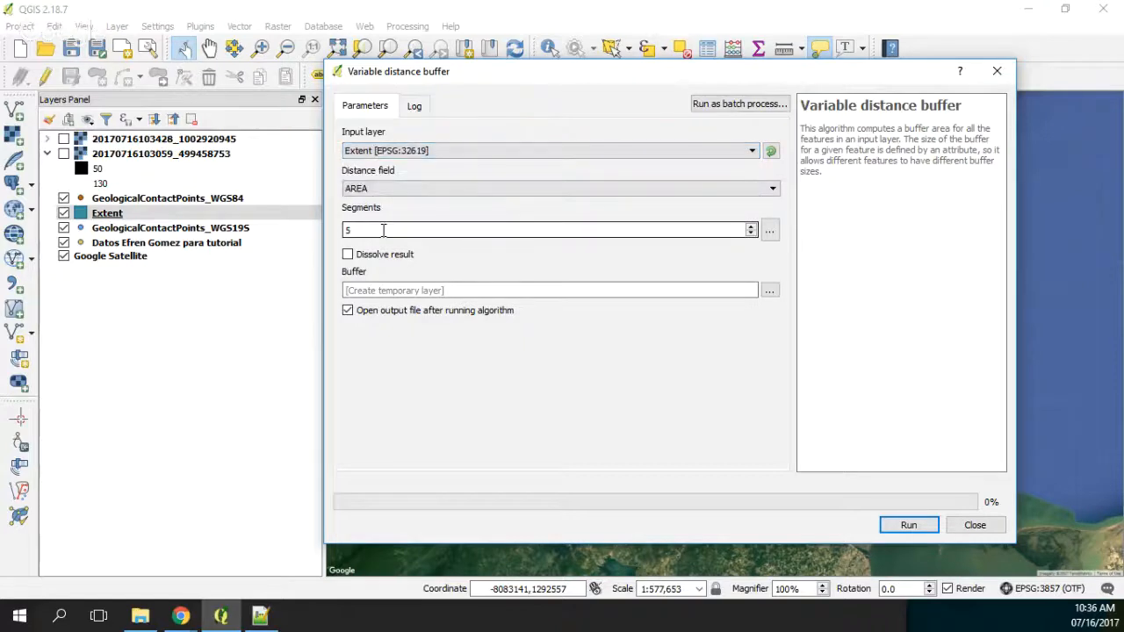
left_click(392, 189)
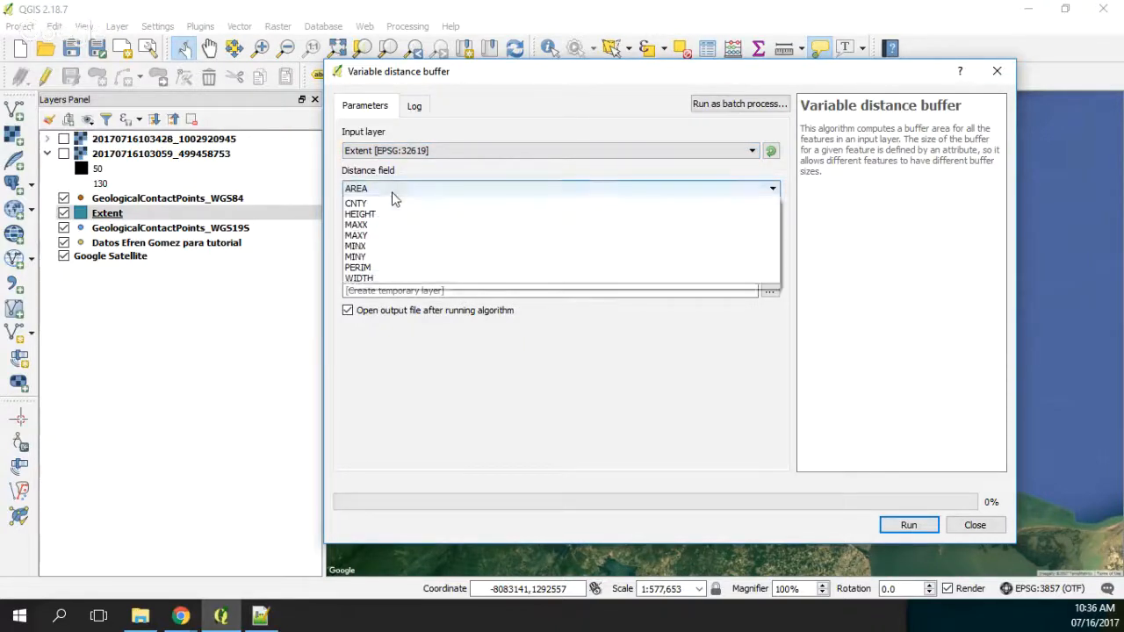
left_click(392, 200)
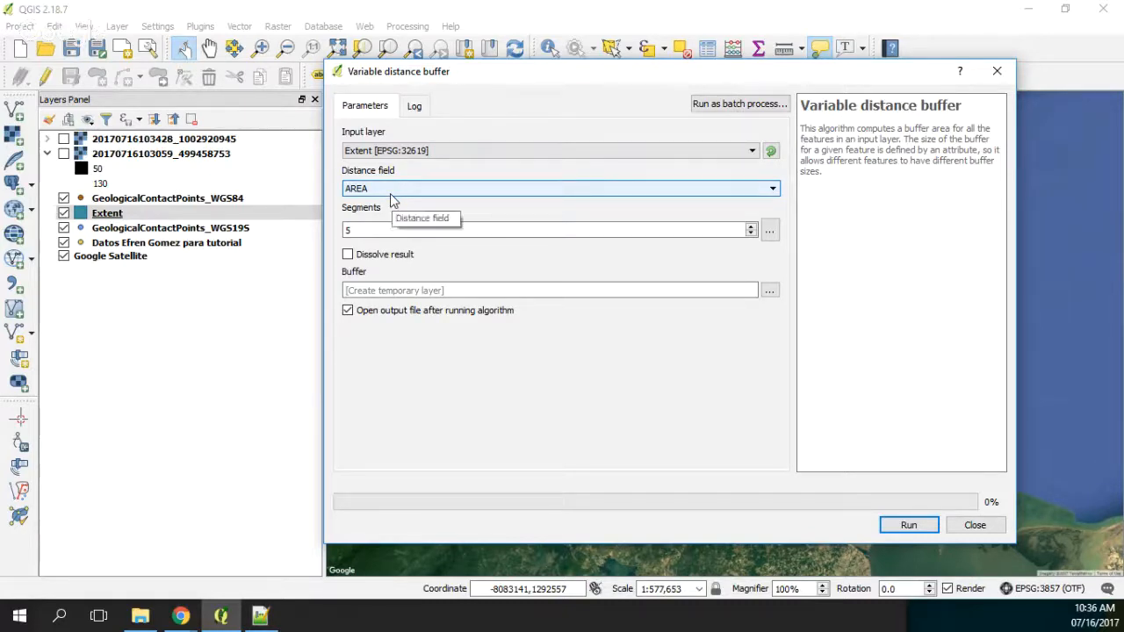
left_click(999, 71)
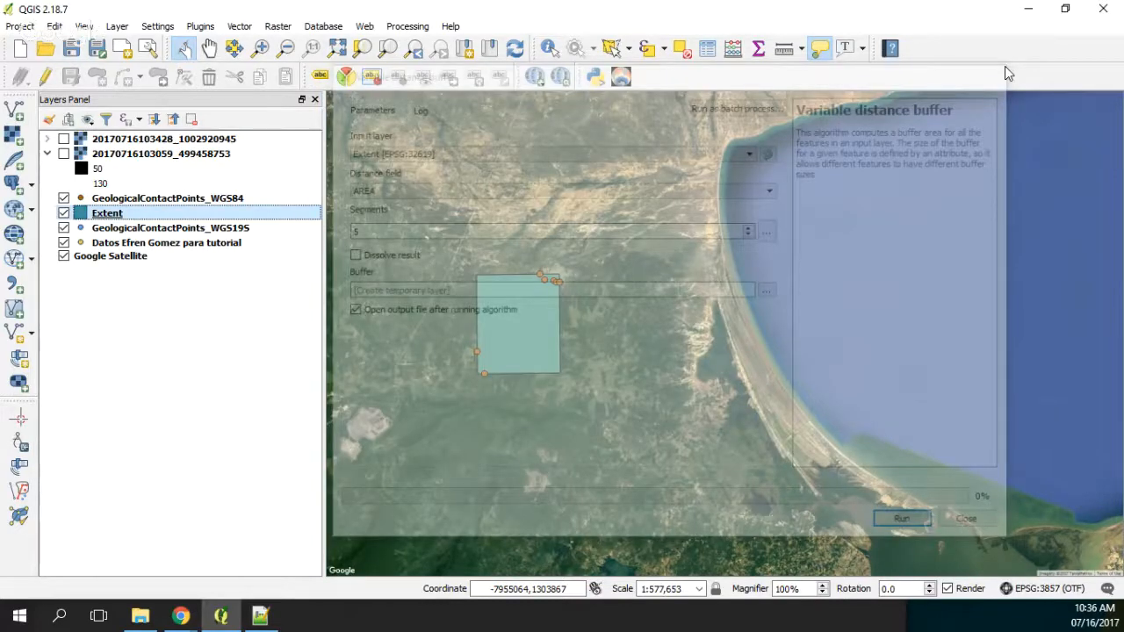
Step: Create a fixed distance buffer around the Extent polygon with a distance of 1000 and 5 segments
left_click(239, 25)
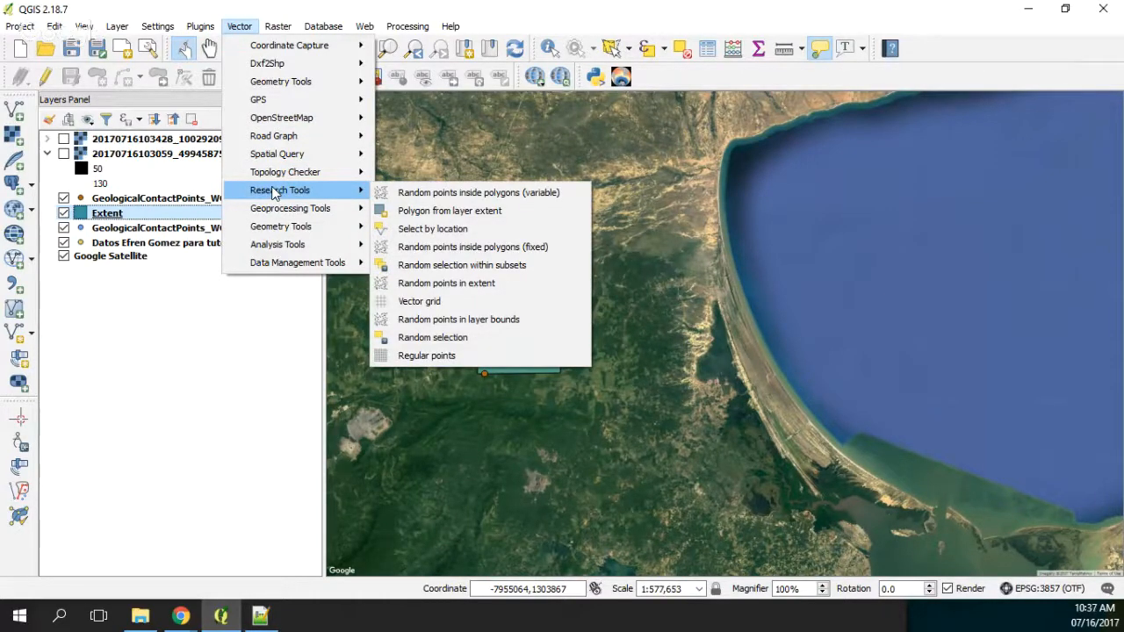
mouse_move(275, 213)
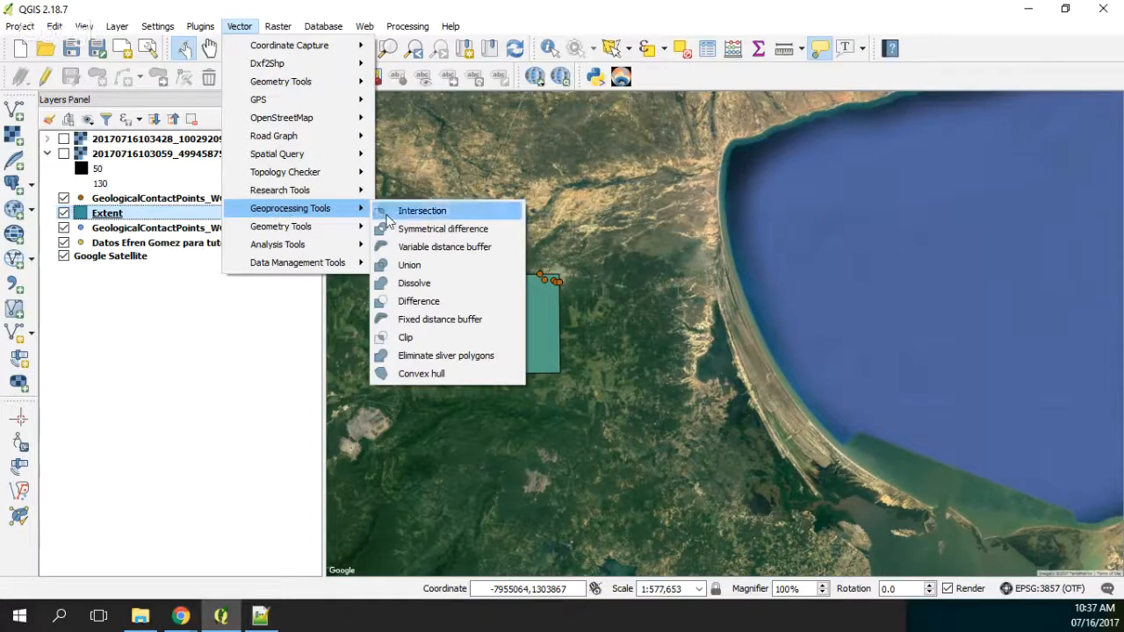
left_click(413, 320)
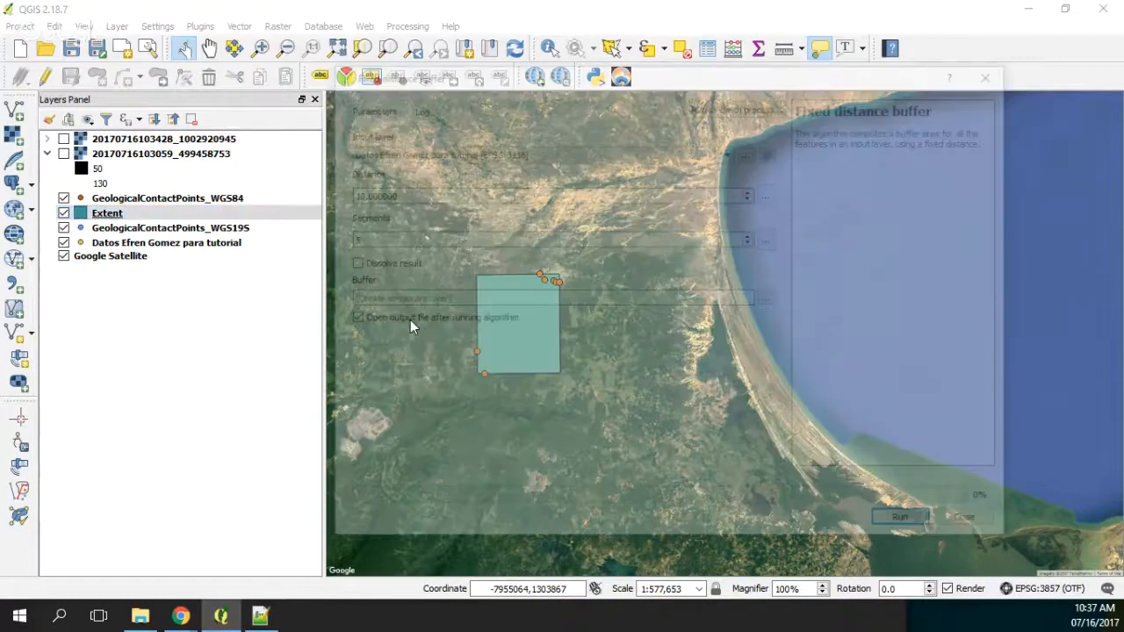
left_click(488, 151)
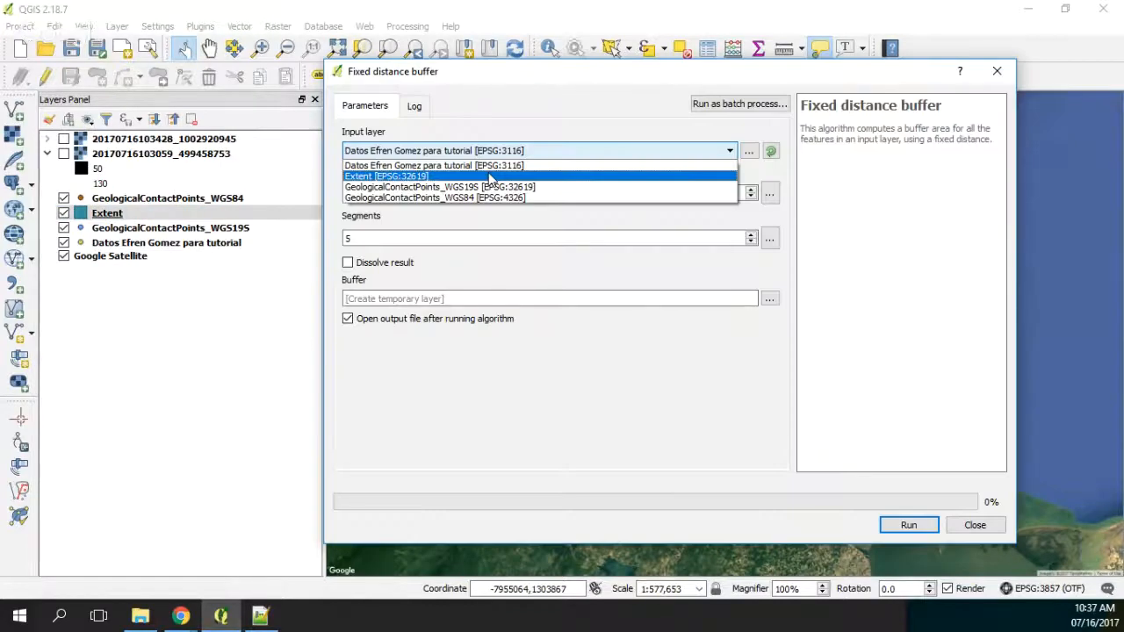
left_click(490, 176)
left_click(410, 192)
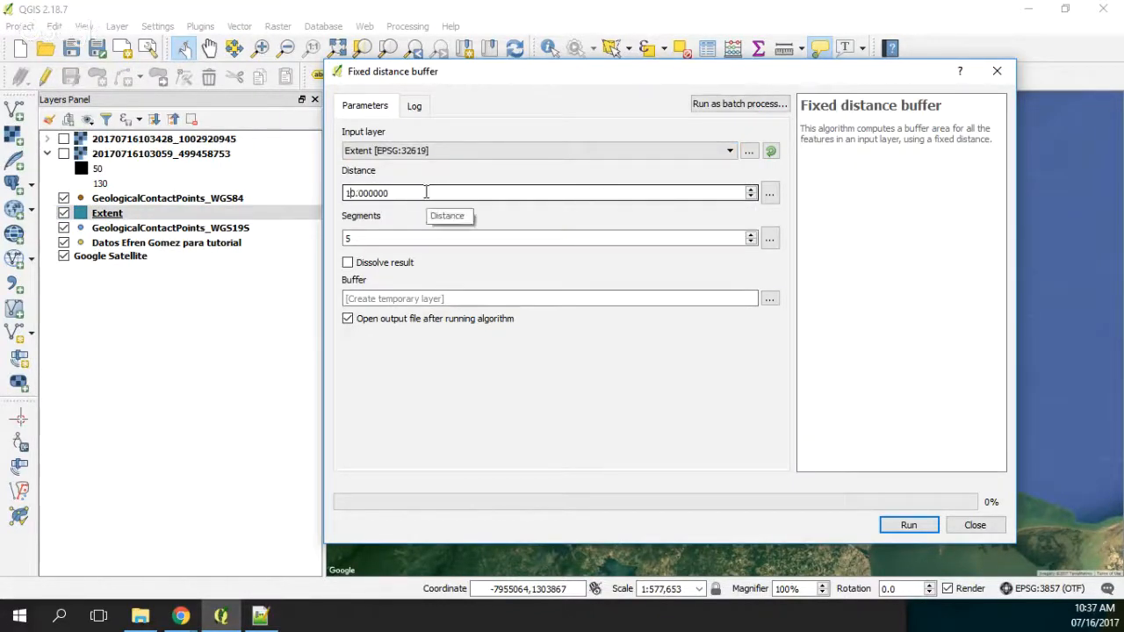
left_click(351, 193)
type("00")
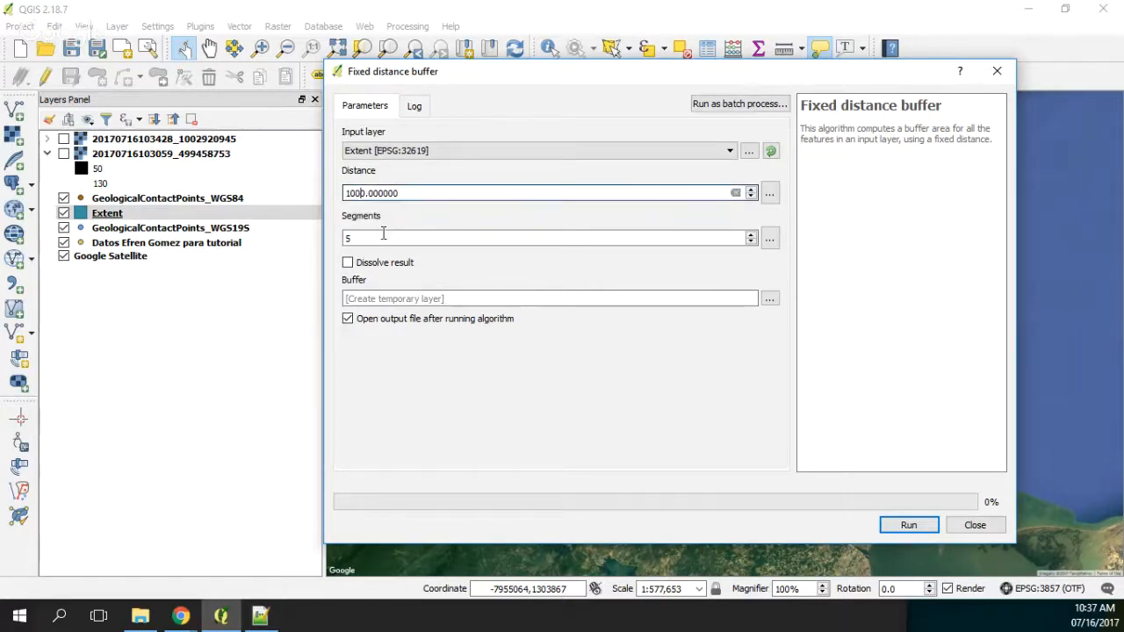
left_click(383, 240)
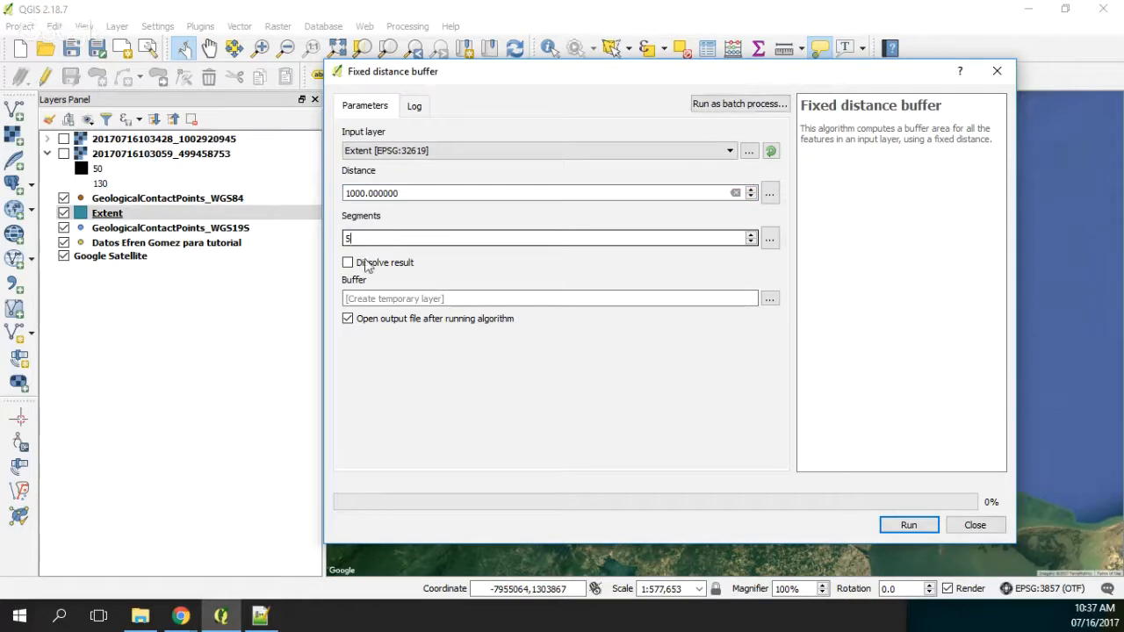
left_click(912, 524)
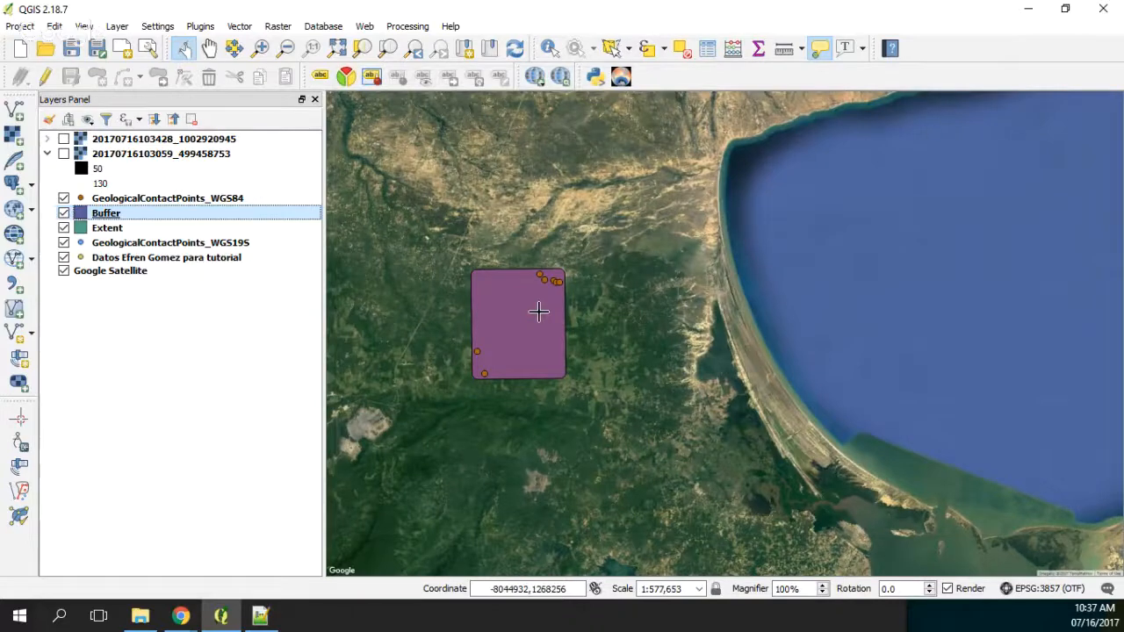
Step: Create a square-cornered polygon from the layer extent of the Buffer layer
scroll(538, 310, "up", 1)
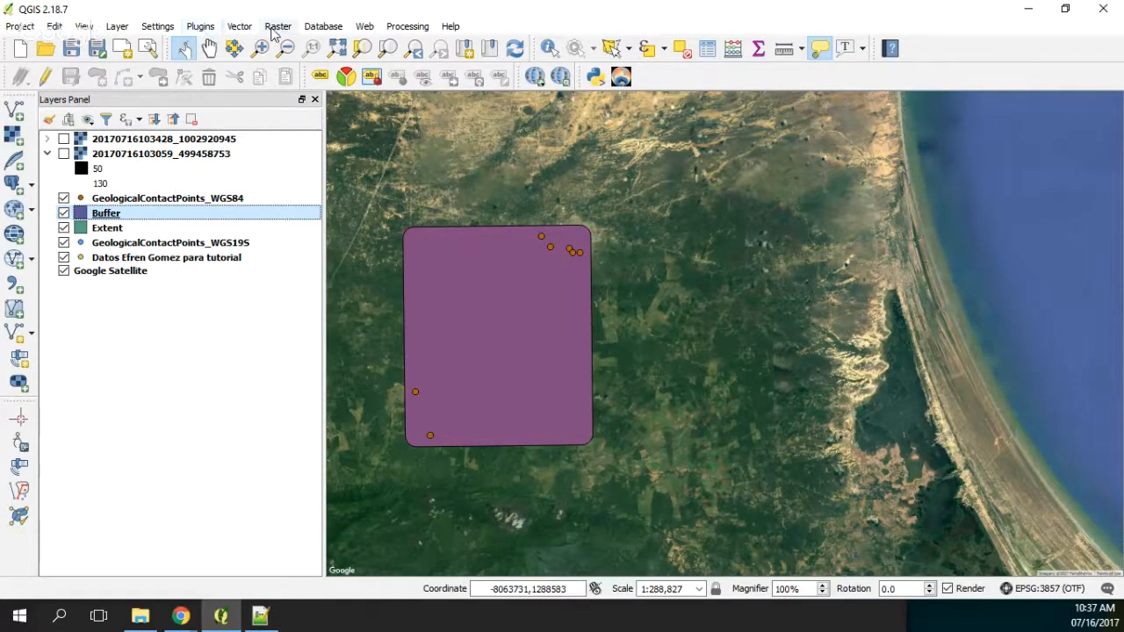
left_click(239, 26)
mouse_move(326, 237)
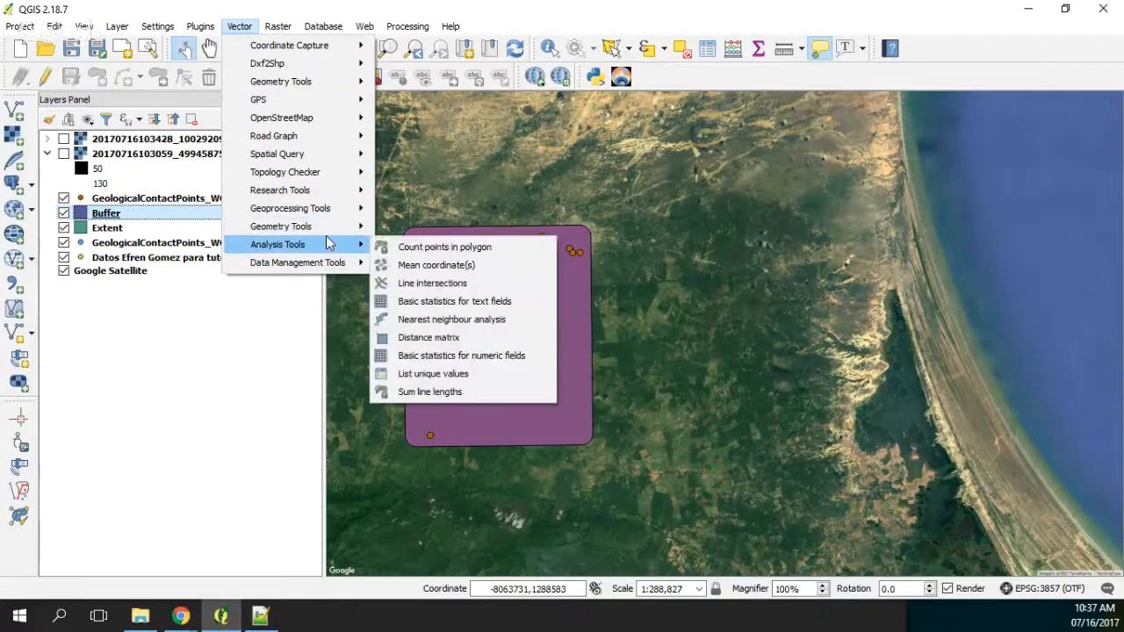
mouse_move(342, 207)
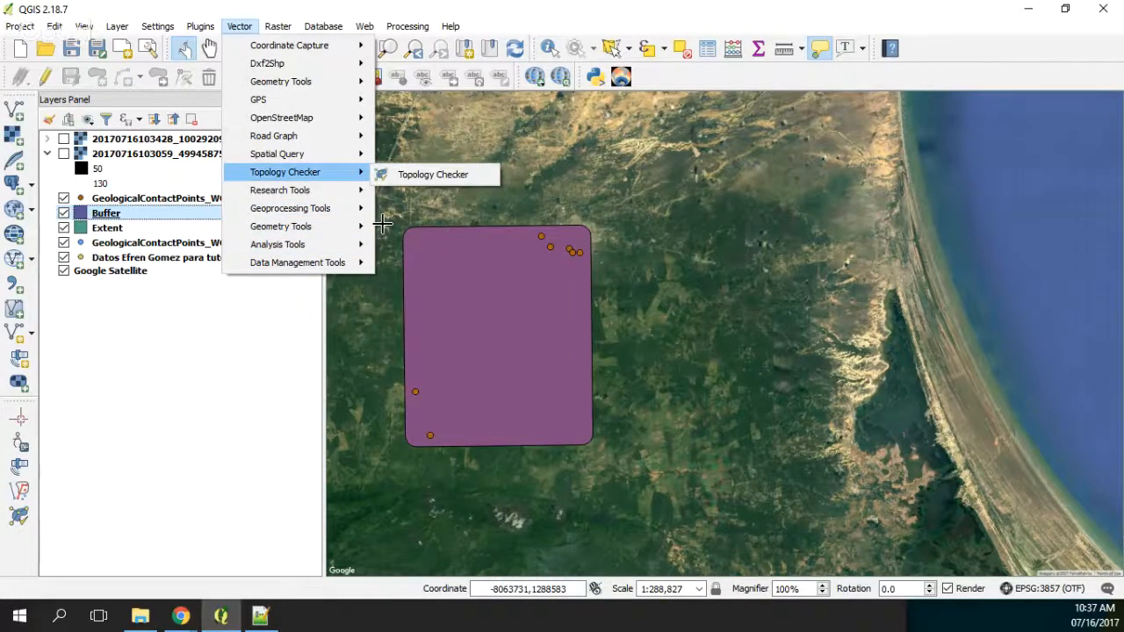
left_click(434, 211)
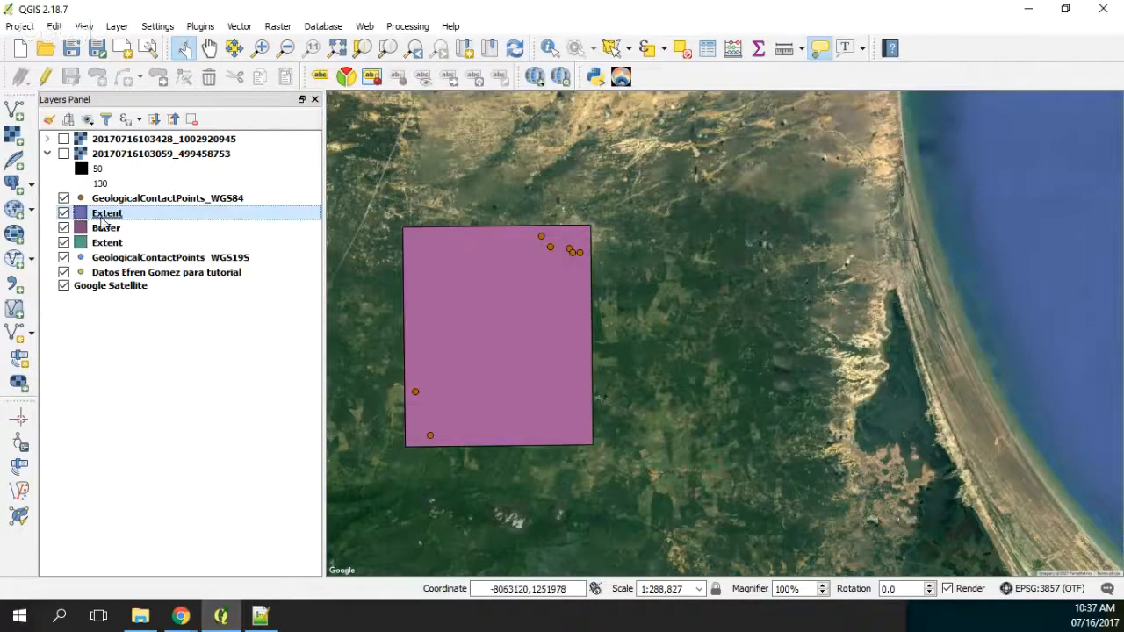
Step: Save the extent polygon made from the buffer as ESRI Shapefile ModelExtension_WGS19S.shp in the Shps folder, with CRS EPSG:32619, and add it to the map
right_click(102, 219)
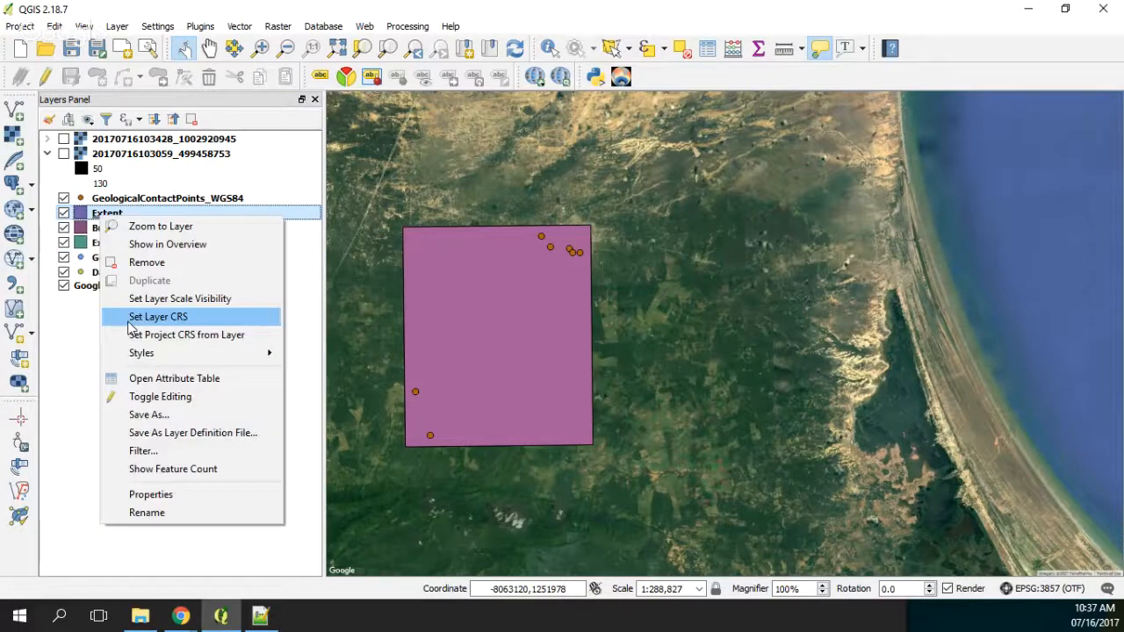
left_click(149, 414)
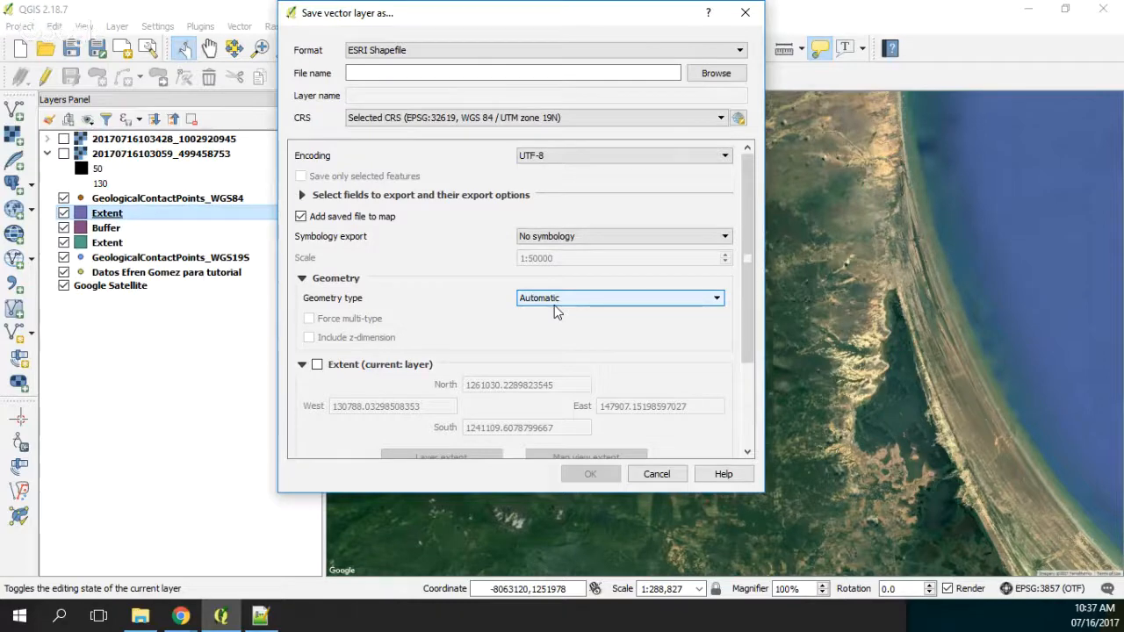
left_click(716, 73)
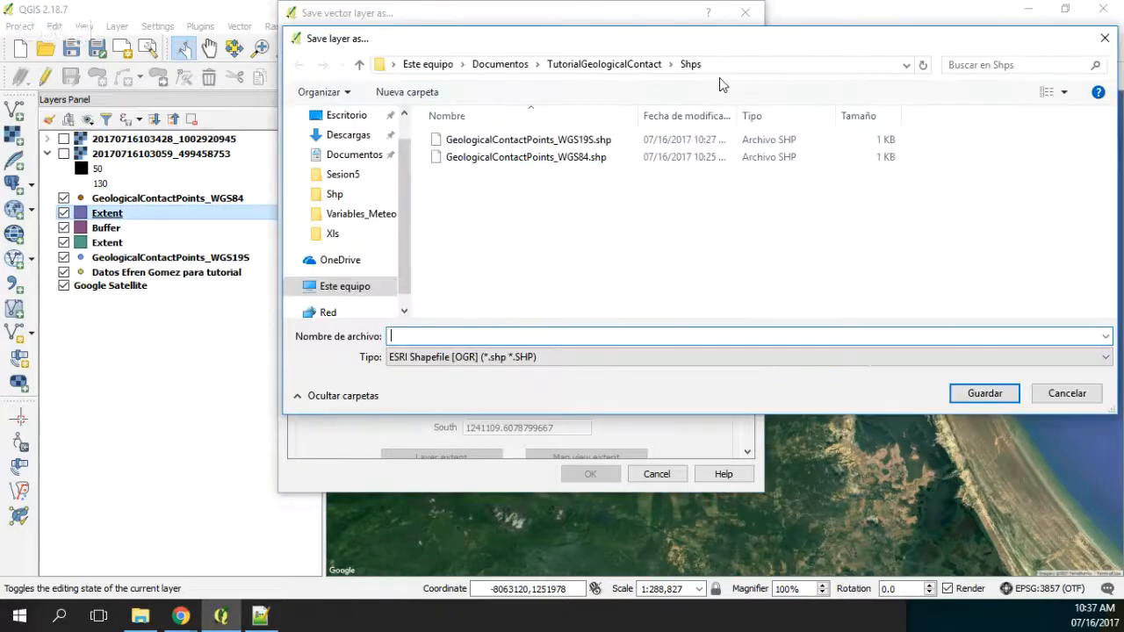
left_click(530, 140)
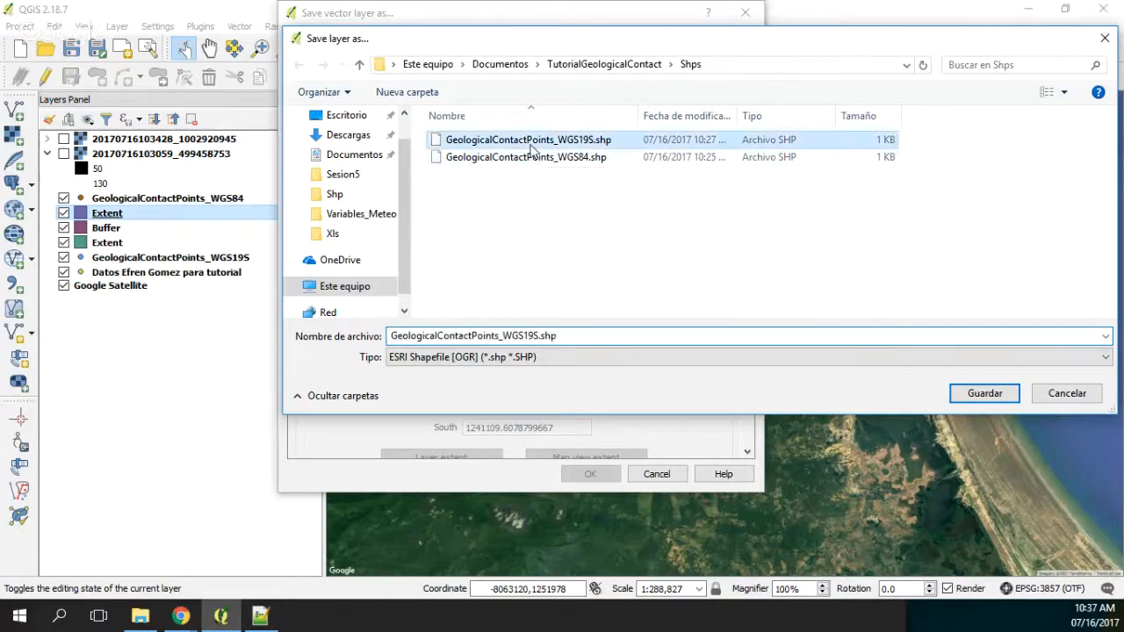
left_click(500, 336)
left_click(501, 336)
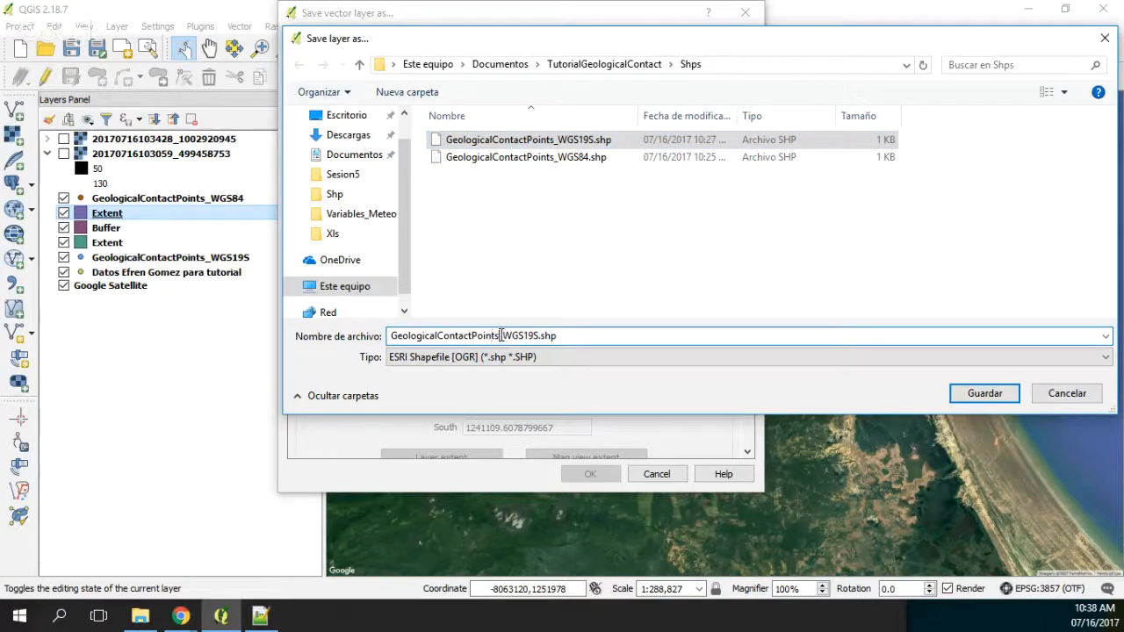
left_click_drag(501, 336, 338, 328)
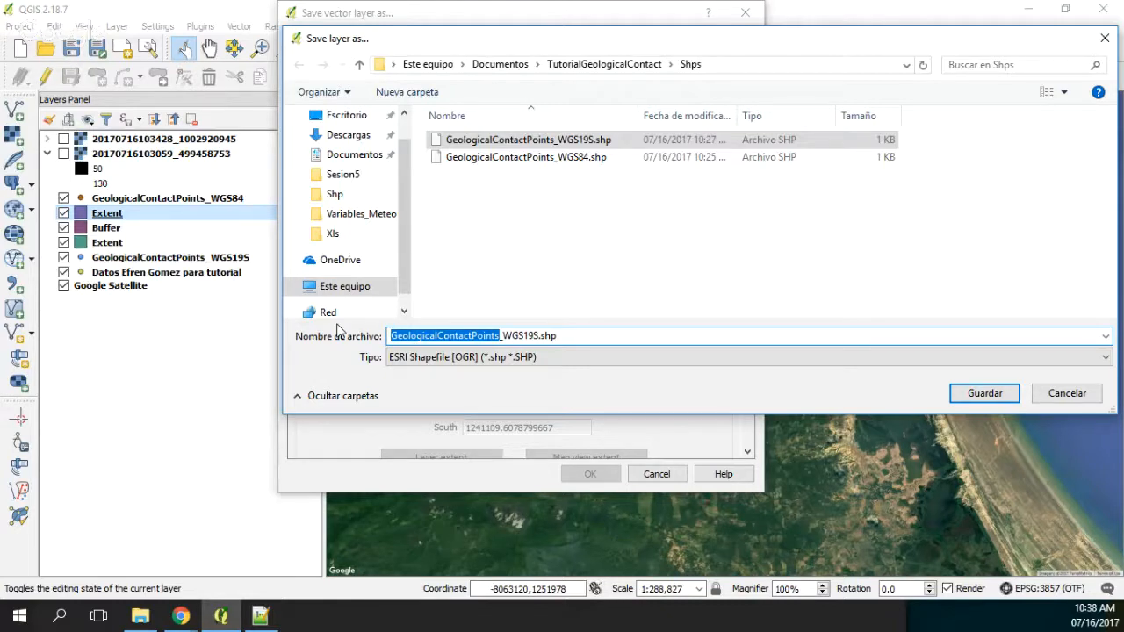
type("M")
key("BackSpace")
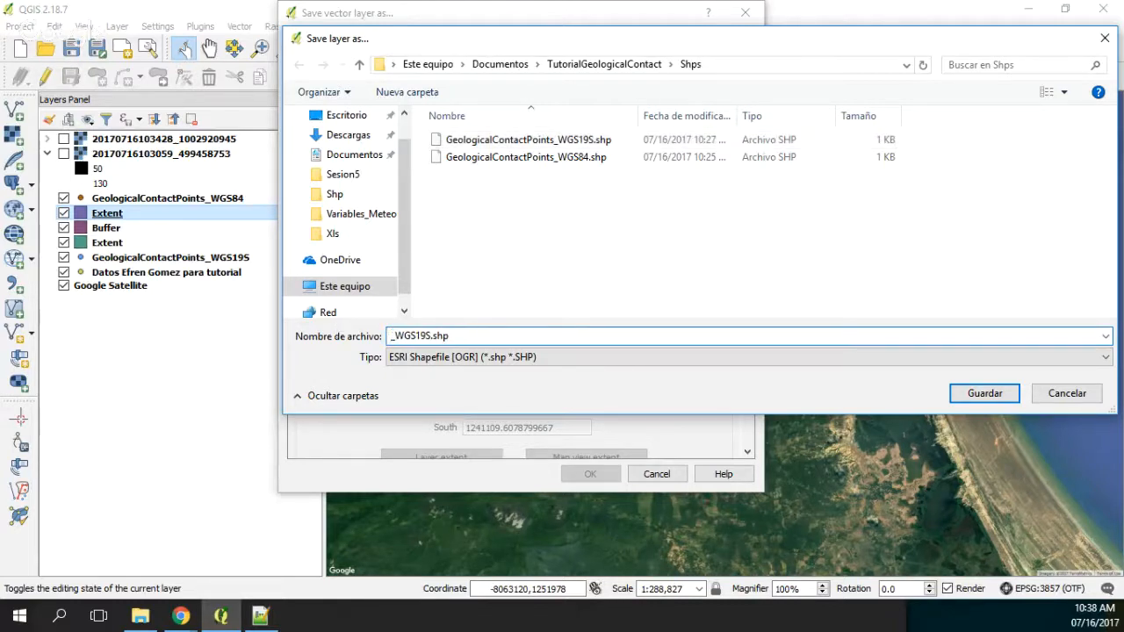
type("ModelExtension")
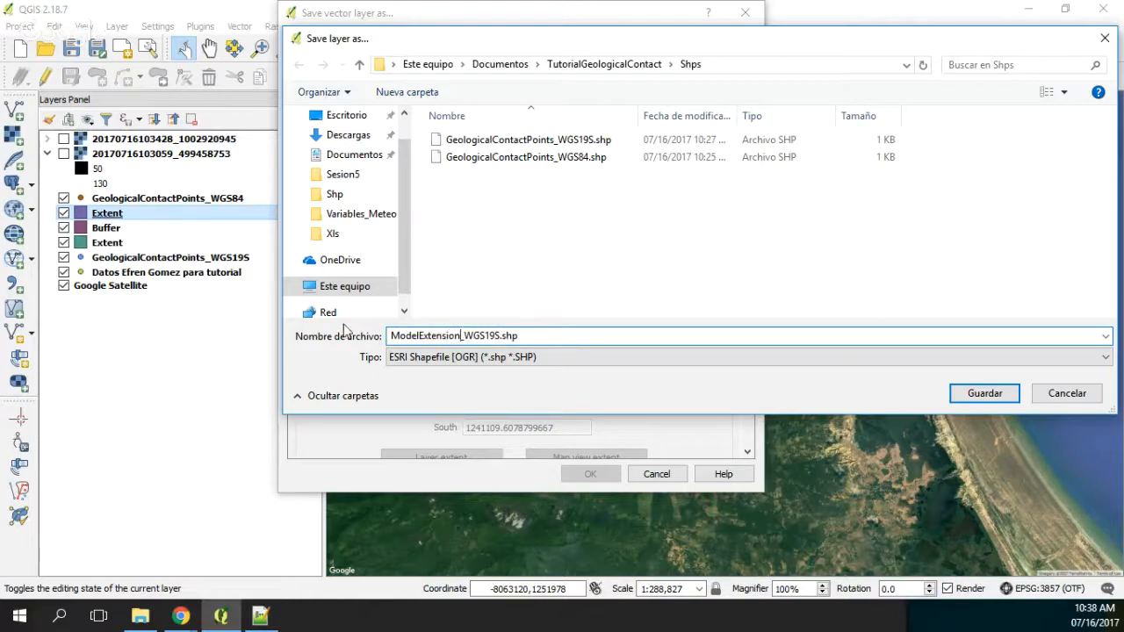
left_click(1005, 390)
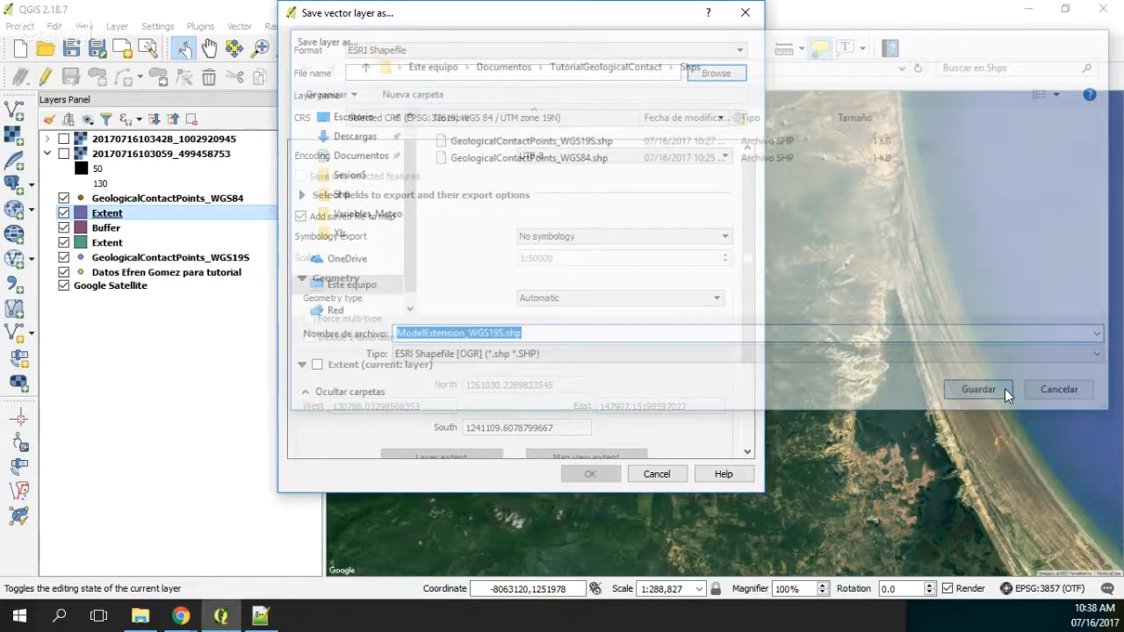
left_click(589, 474)
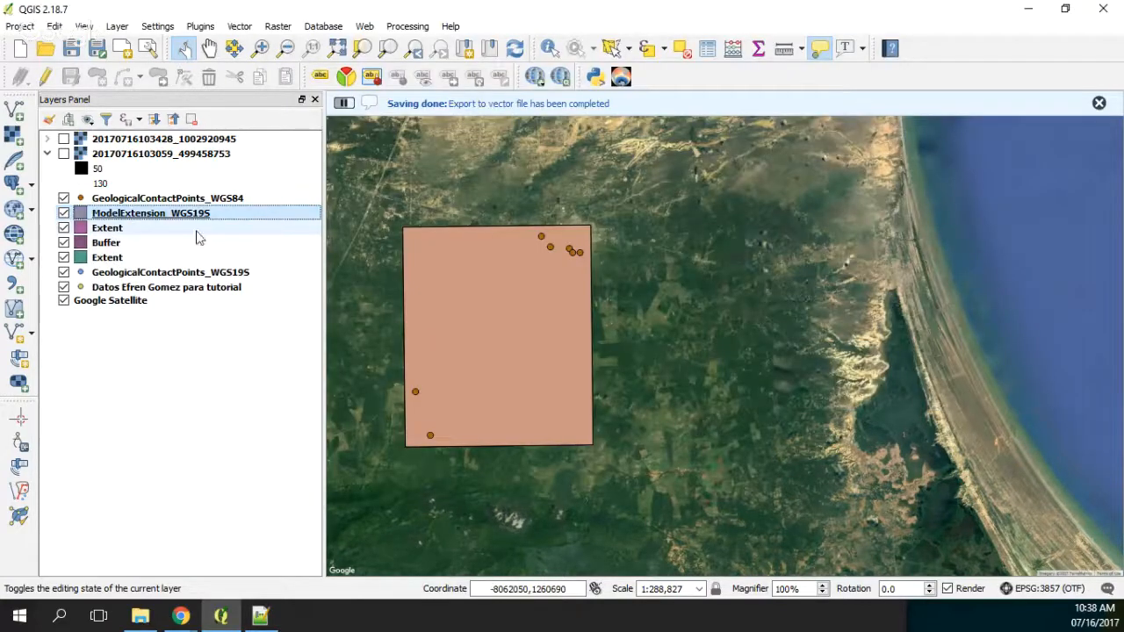
left_click(88, 140)
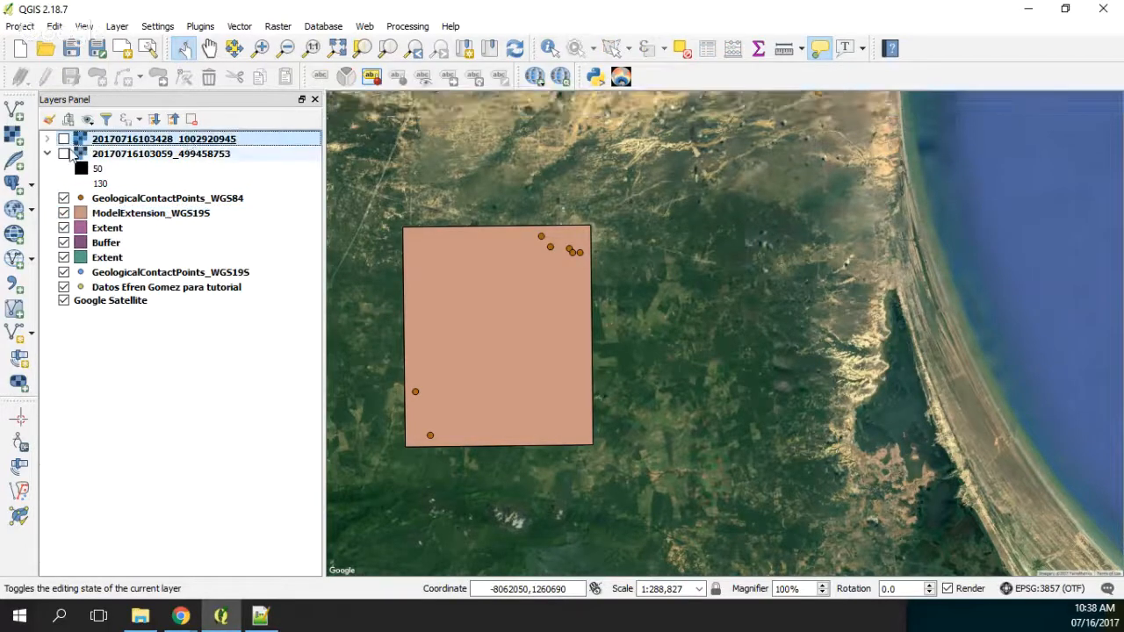
left_click(63, 139)
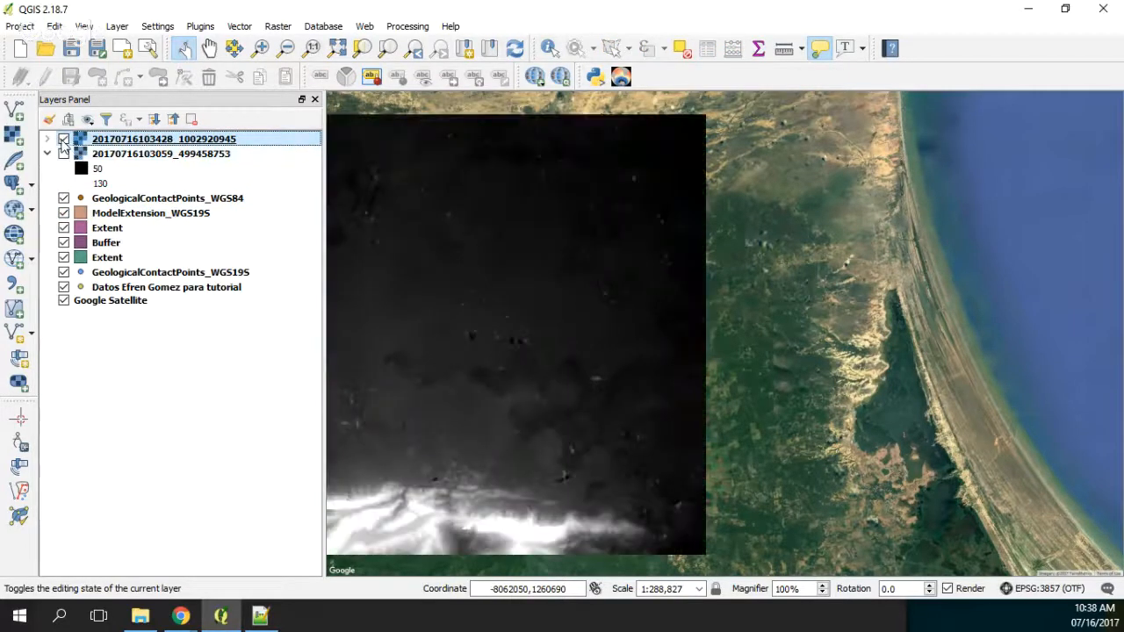
right_click(121, 144)
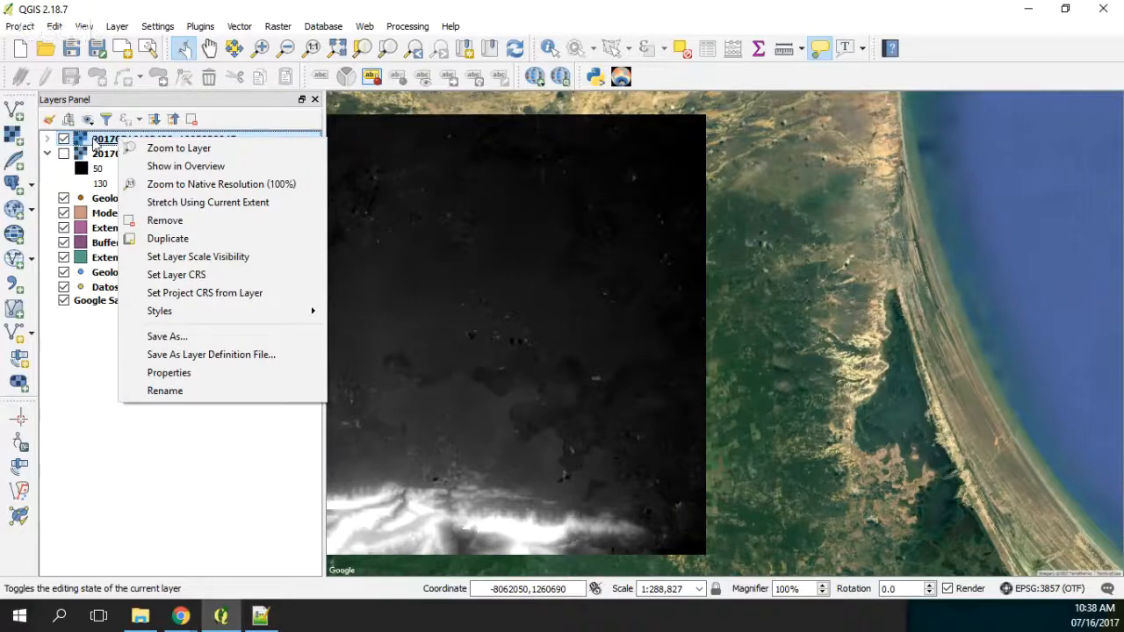
left_click(96, 148)
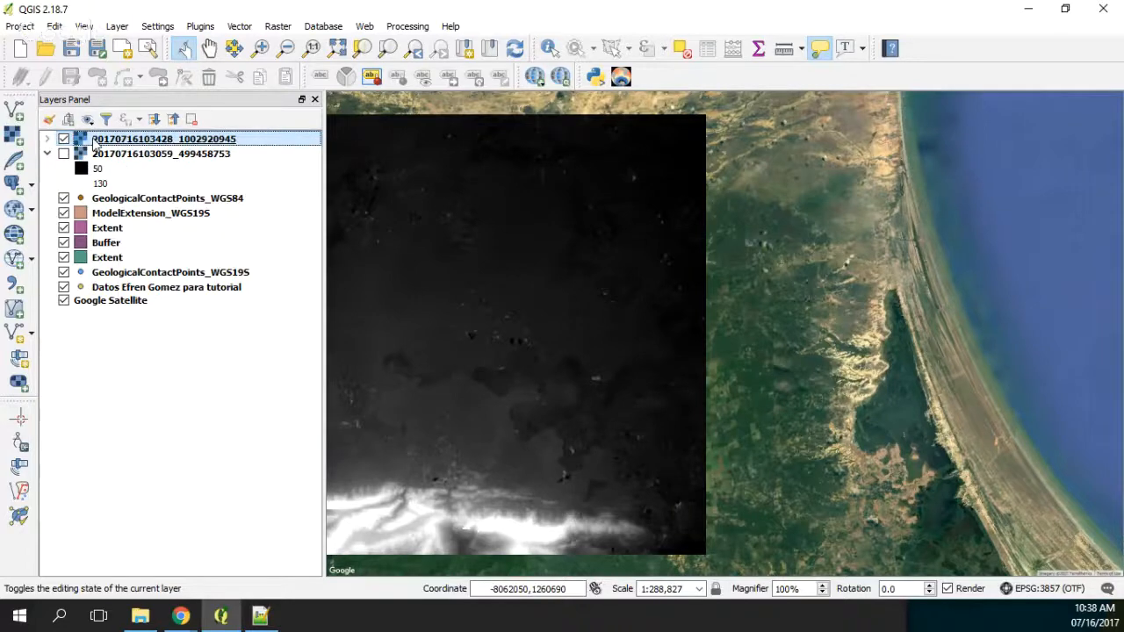
right_click(93, 146)
left_click(188, 276)
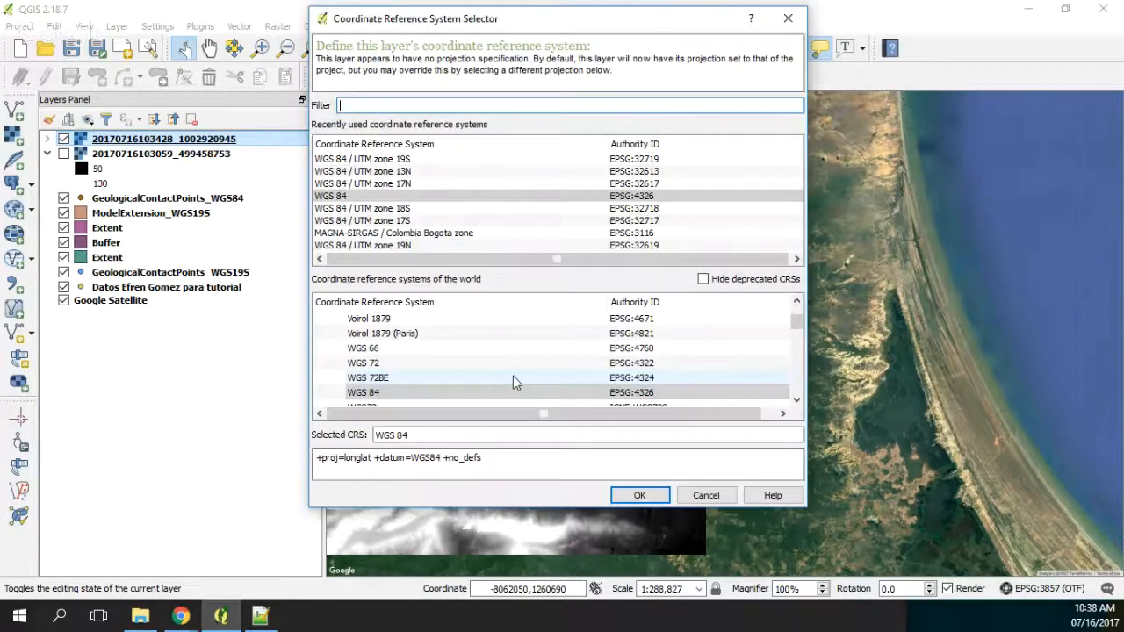
key("Escape")
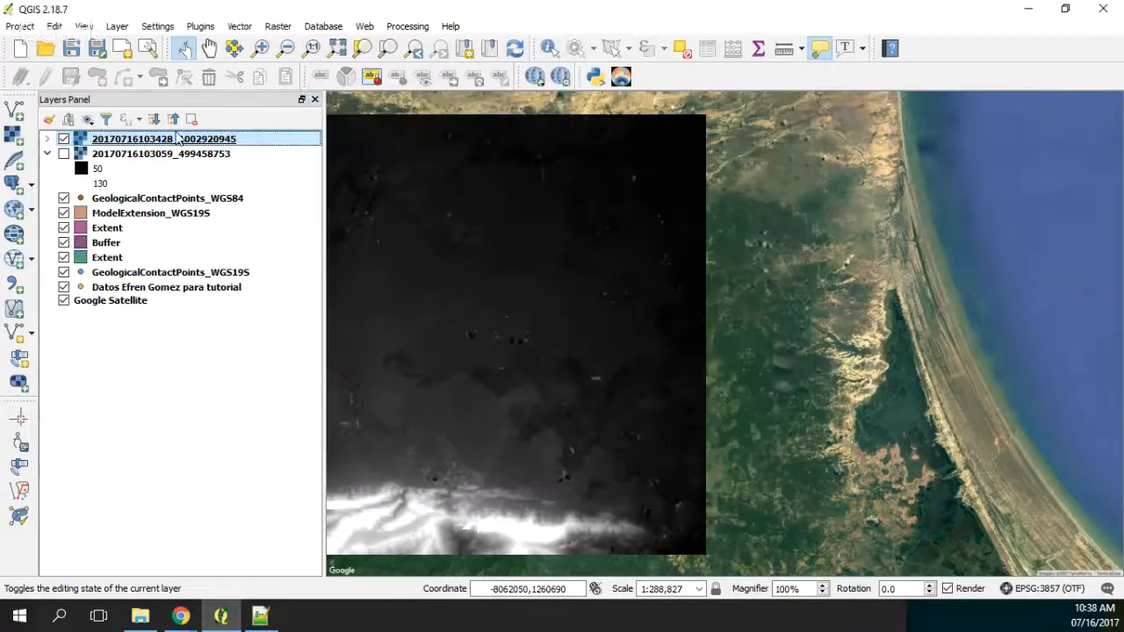
left_click(278, 27)
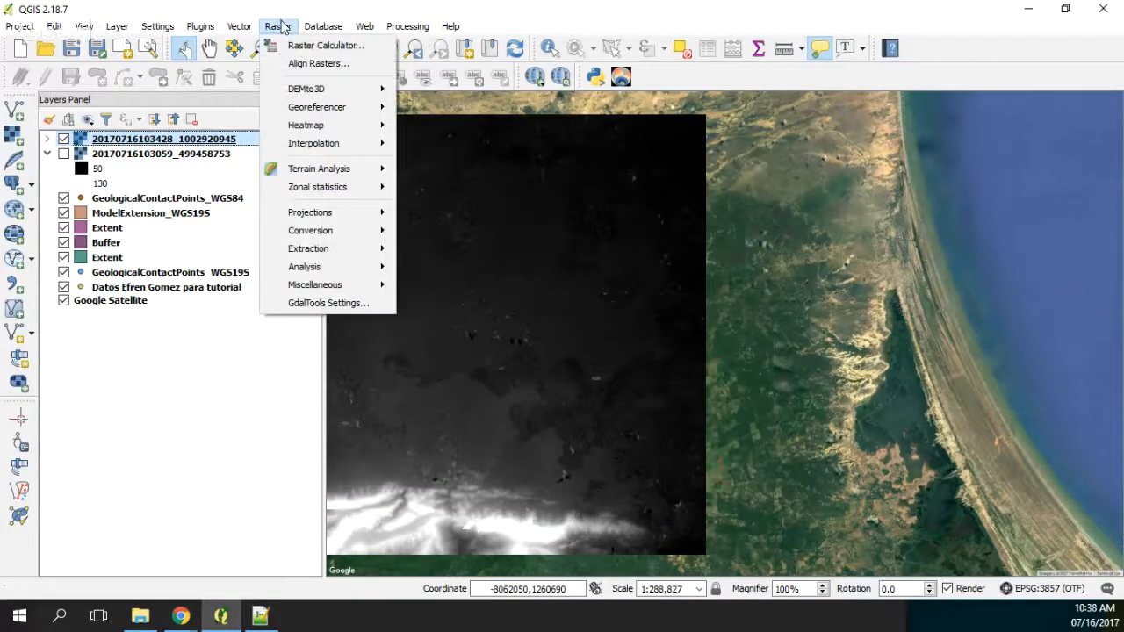
mouse_move(362, 213)
left_click(422, 220)
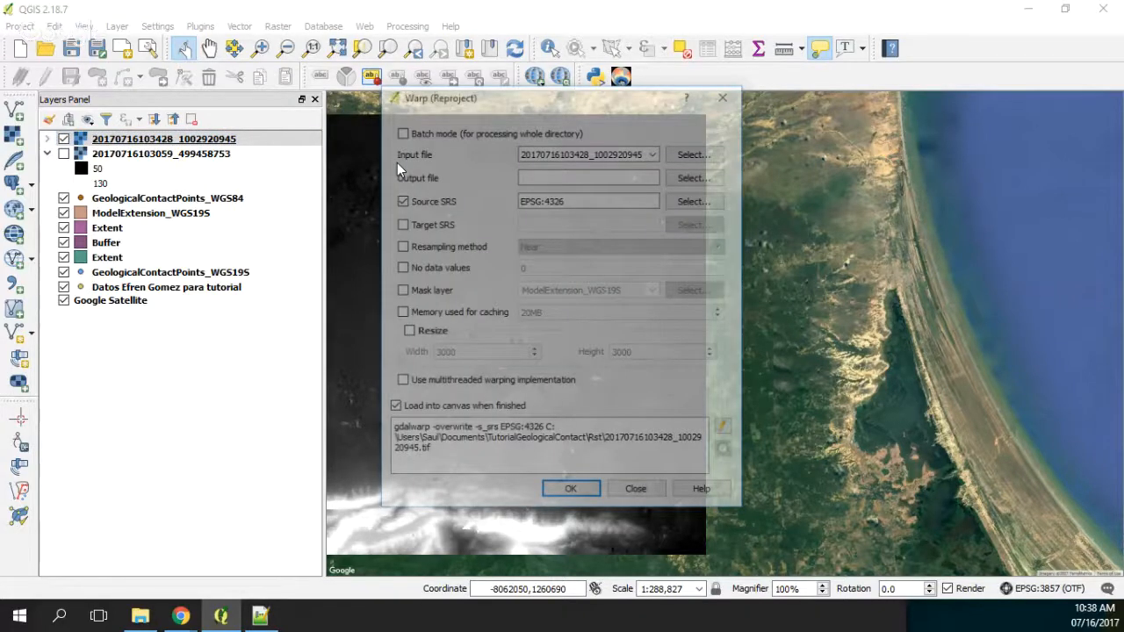
left_click(654, 152)
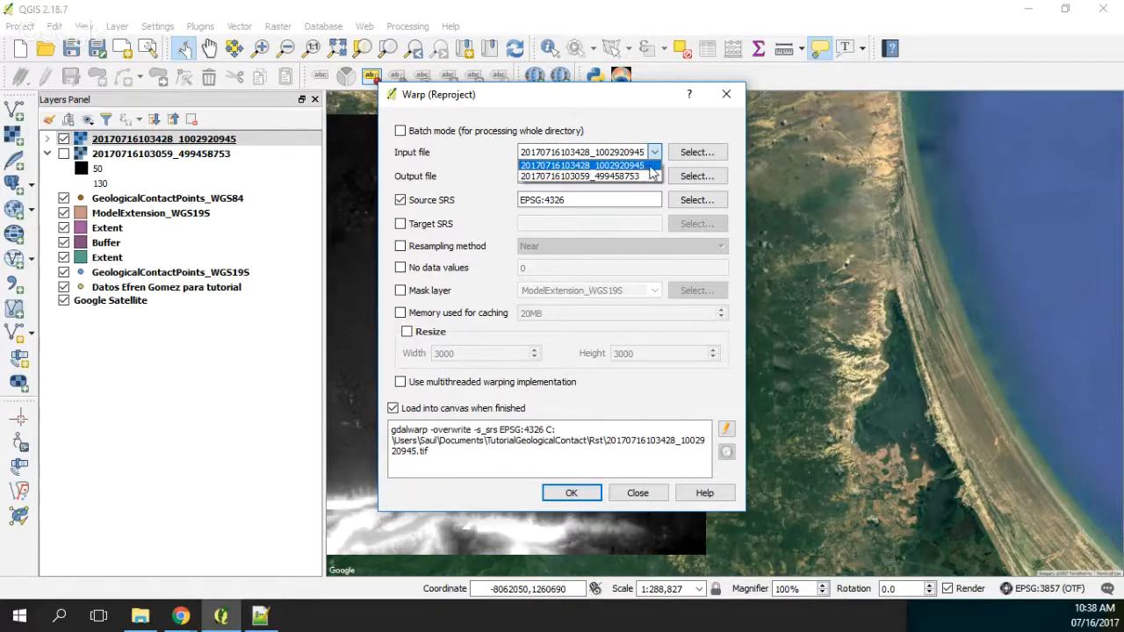
left_click(476, 178)
left_click(696, 178)
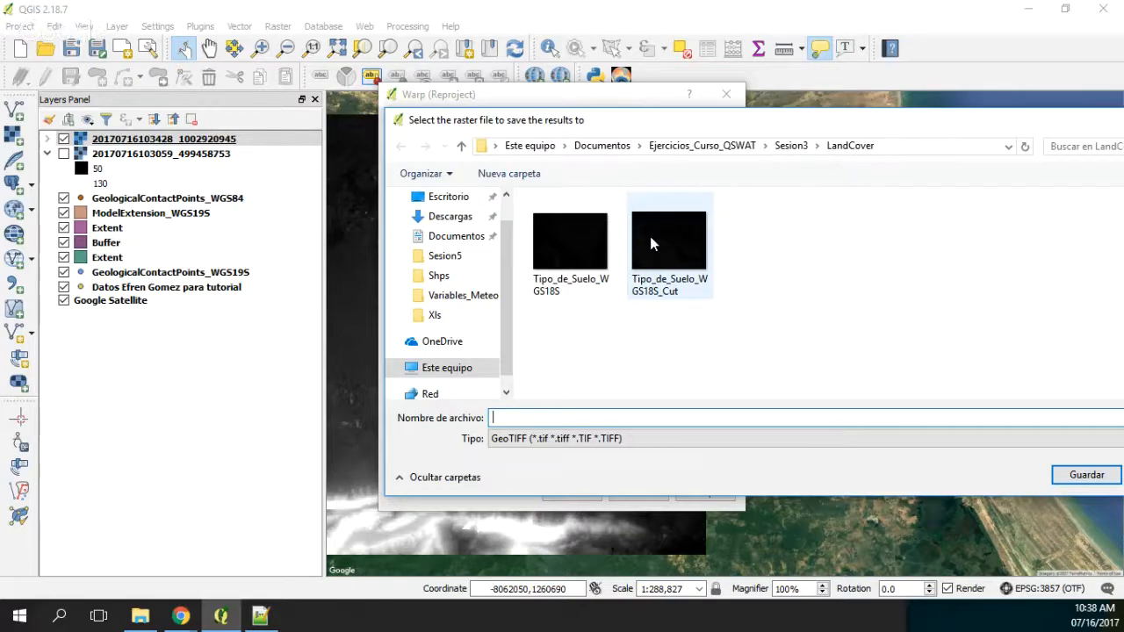
double_click(495, 393)
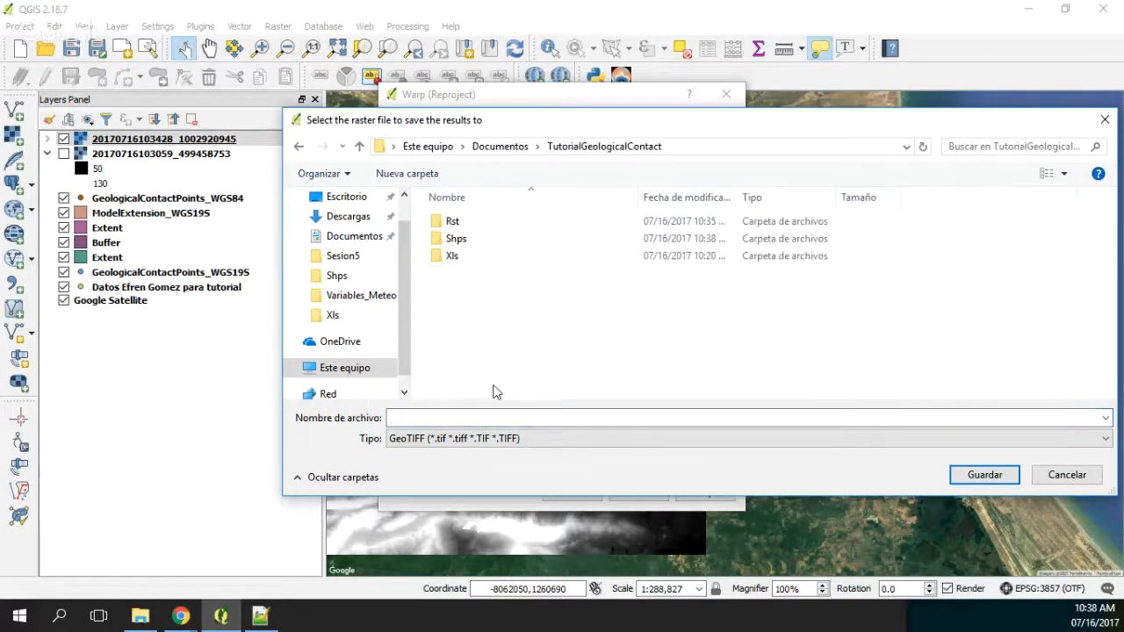
double_click(465, 224)
left_click(454, 417)
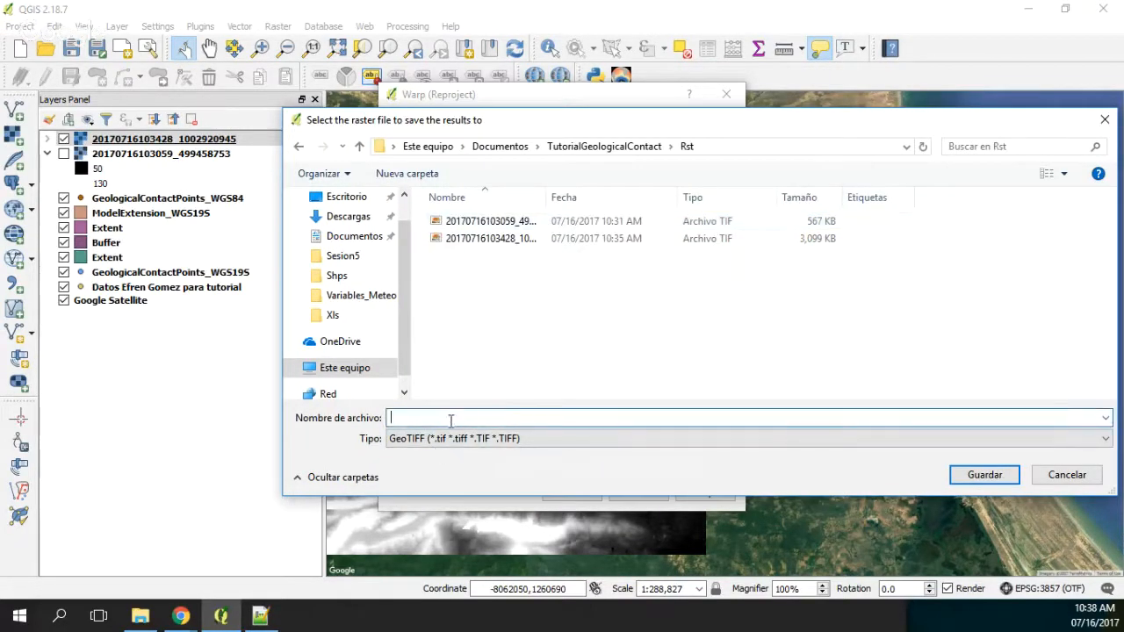
type("Elevation_WGS19N")
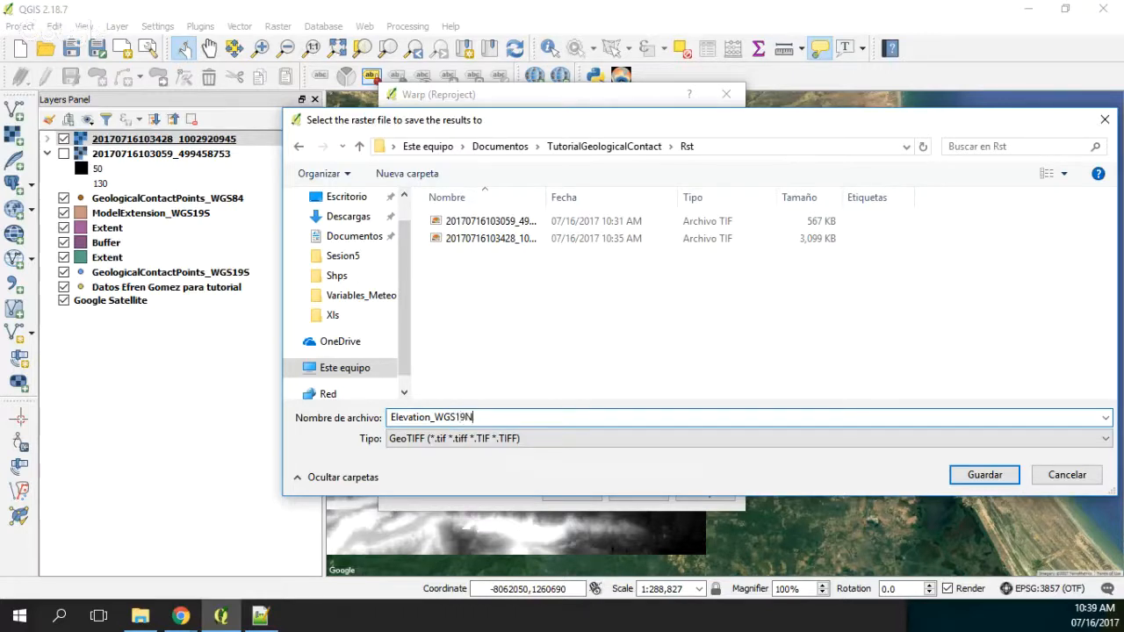
key("BackSpace")
type("N")
key("Return")
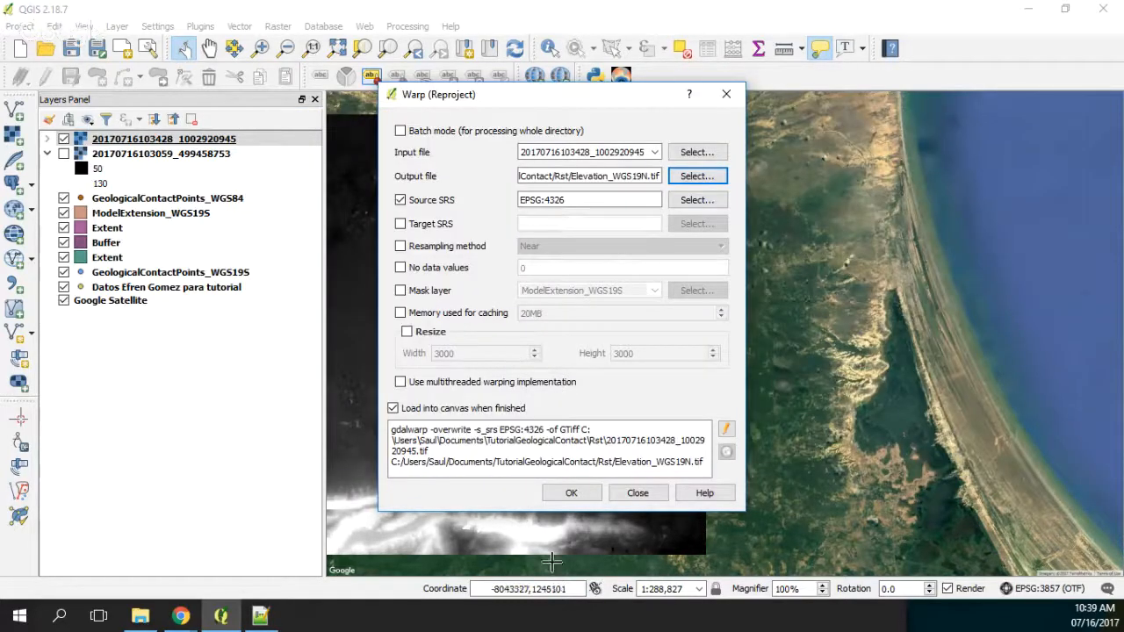
left_click(573, 492)
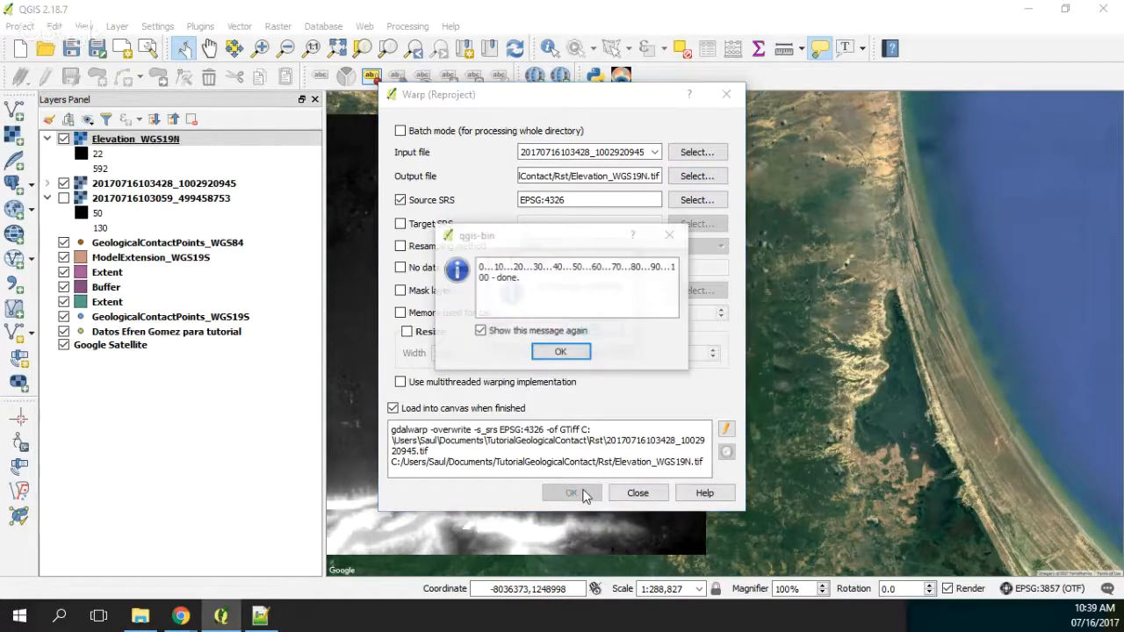
left_click(588, 326)
left_click(669, 236)
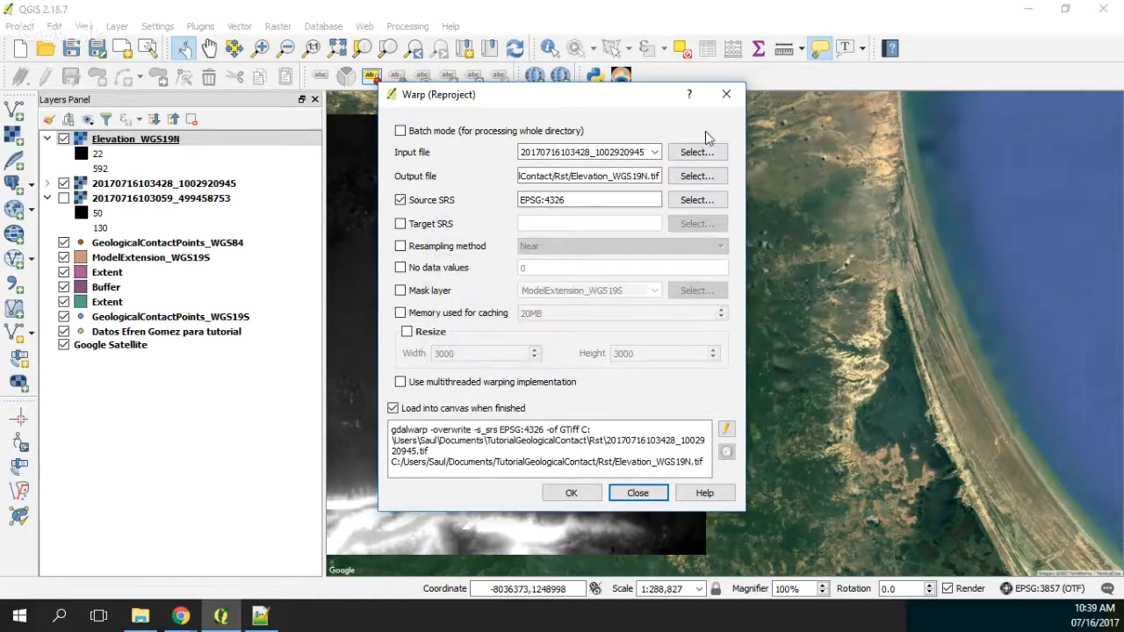
left_click(726, 94)
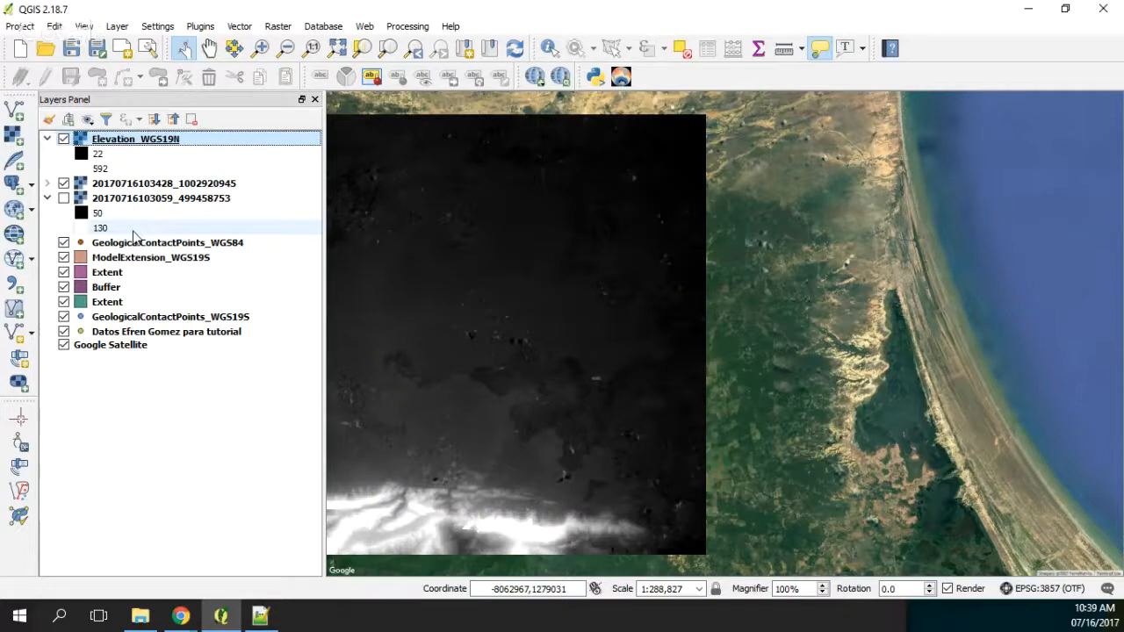
left_click(64, 184)
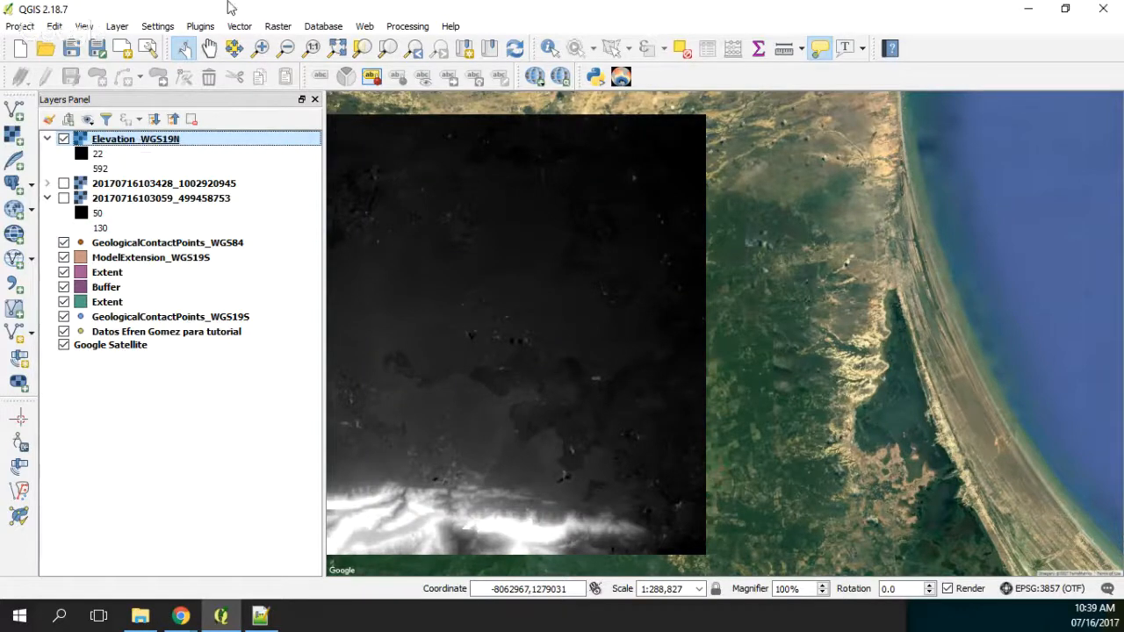
Step: Start a Translate (Convert Format) raster conversion with Elevation_WGS19N as the input layer
left_click(274, 27)
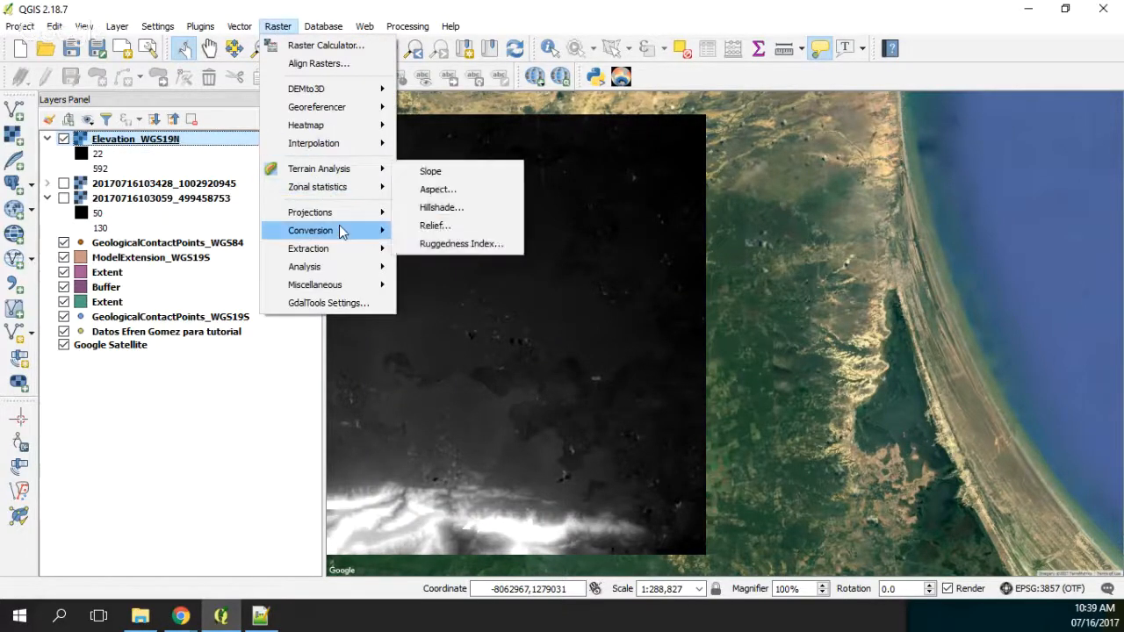
mouse_move(346, 230)
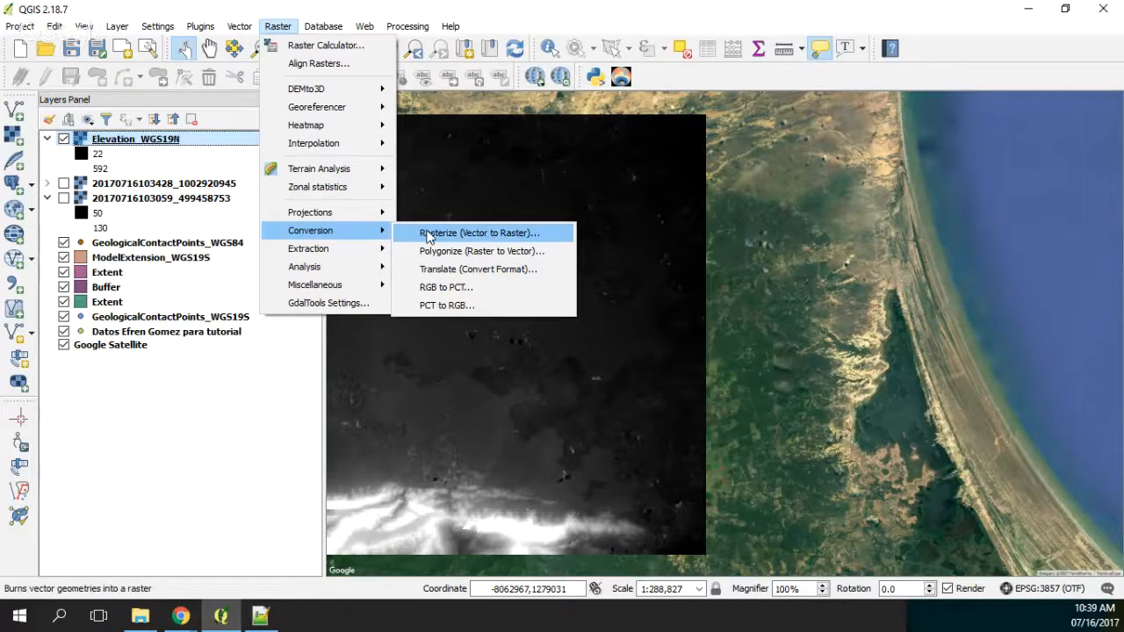
left_click(442, 268)
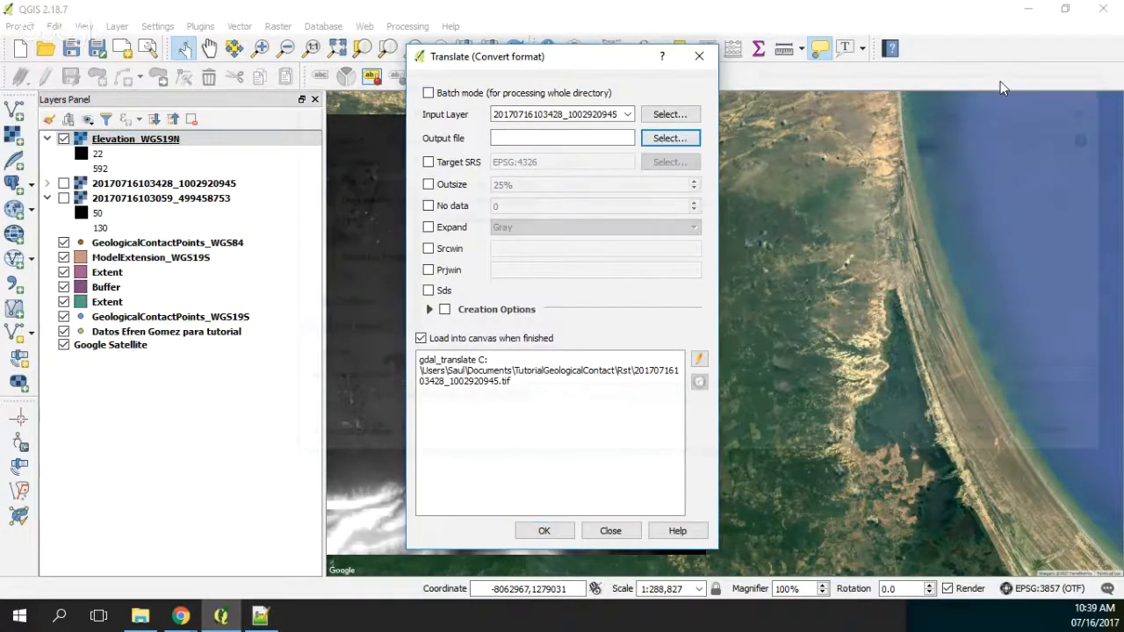
left_click(601, 114)
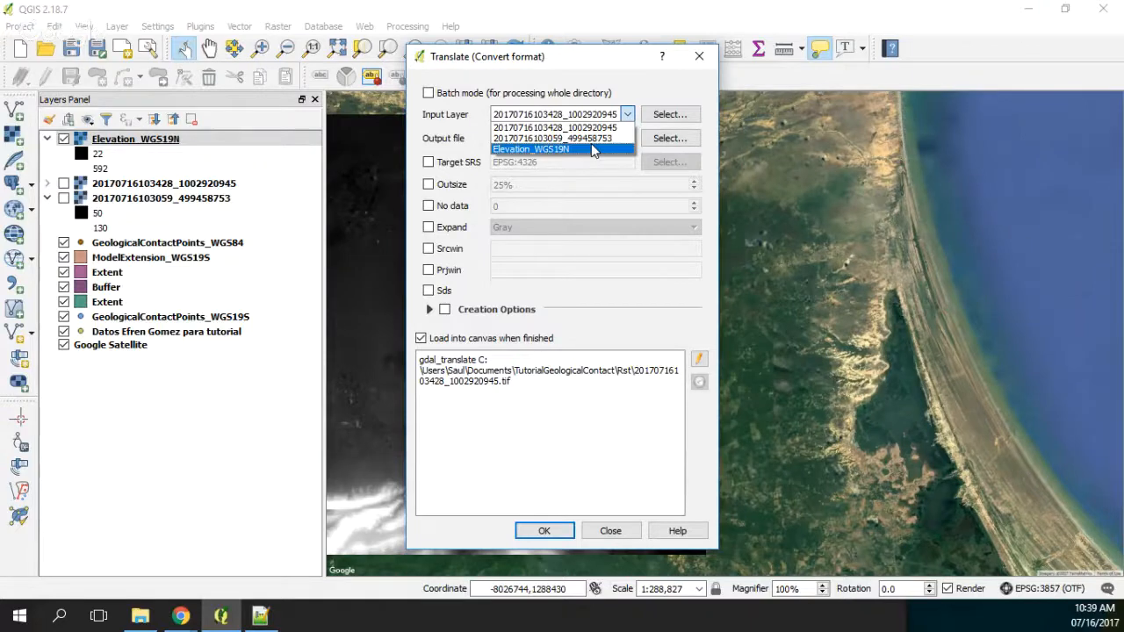
left_click(591, 149)
Step: Translate the raster to Elevation_WGS19N_Tr.grd in the Rst folder, choosing the Golden Software 7 Binary Grid file type, and load it into the map
left_click(670, 138)
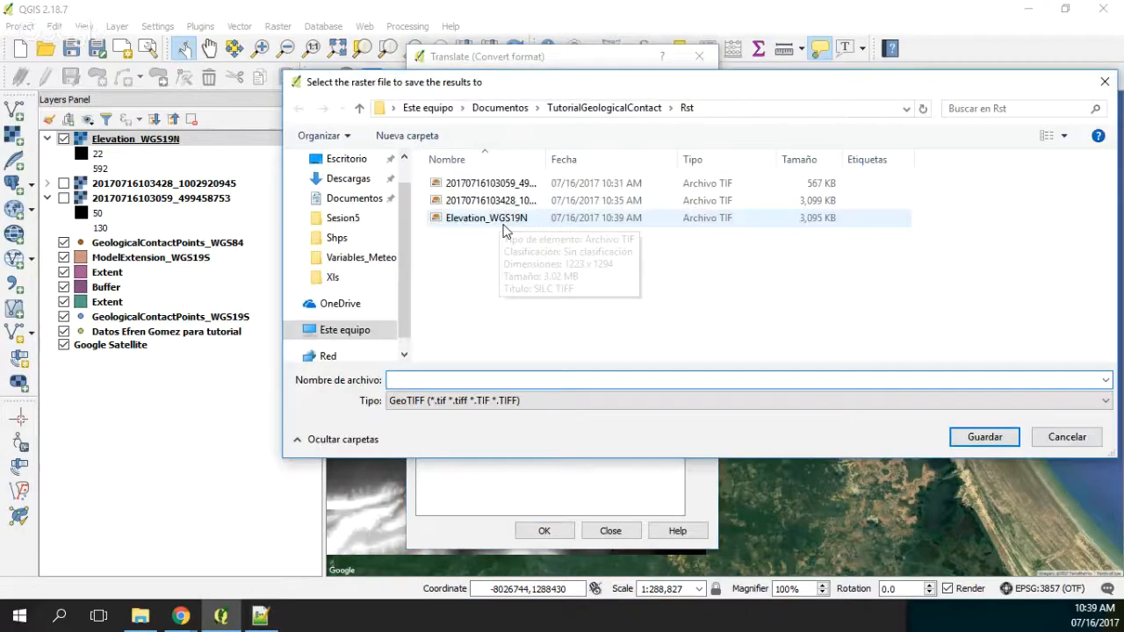
left_click(479, 400)
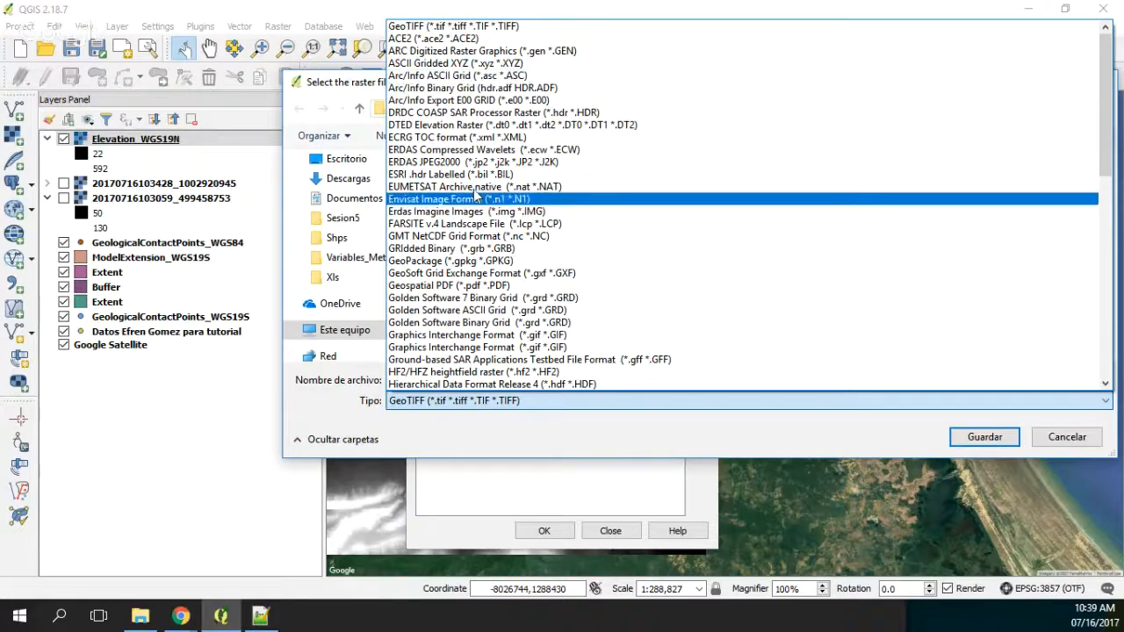
left_click(492, 297)
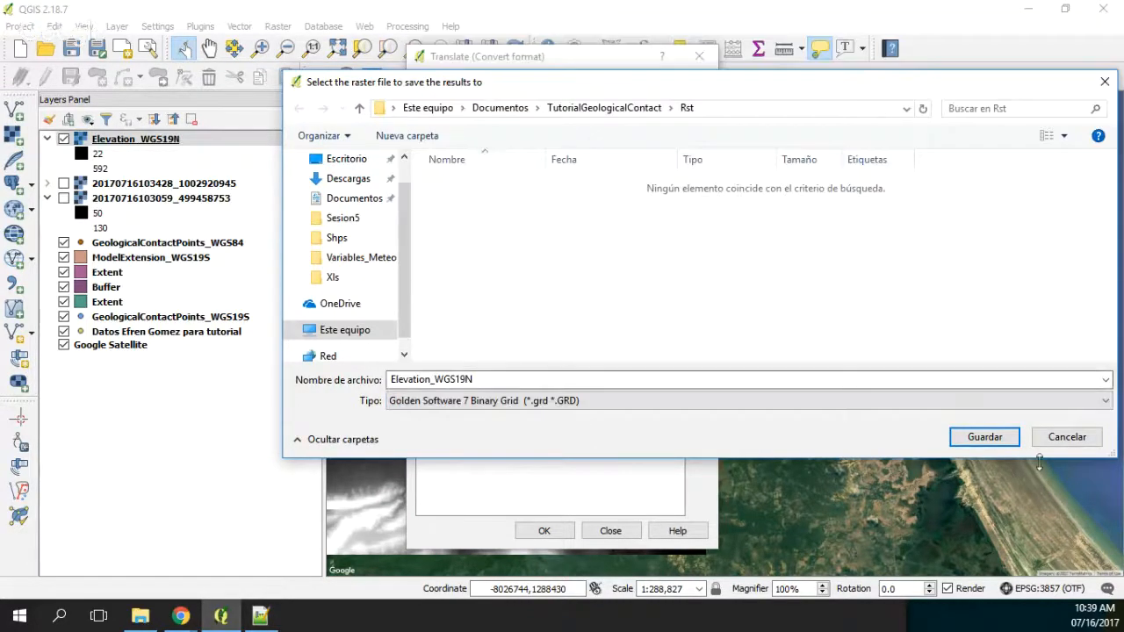
left_click(984, 437)
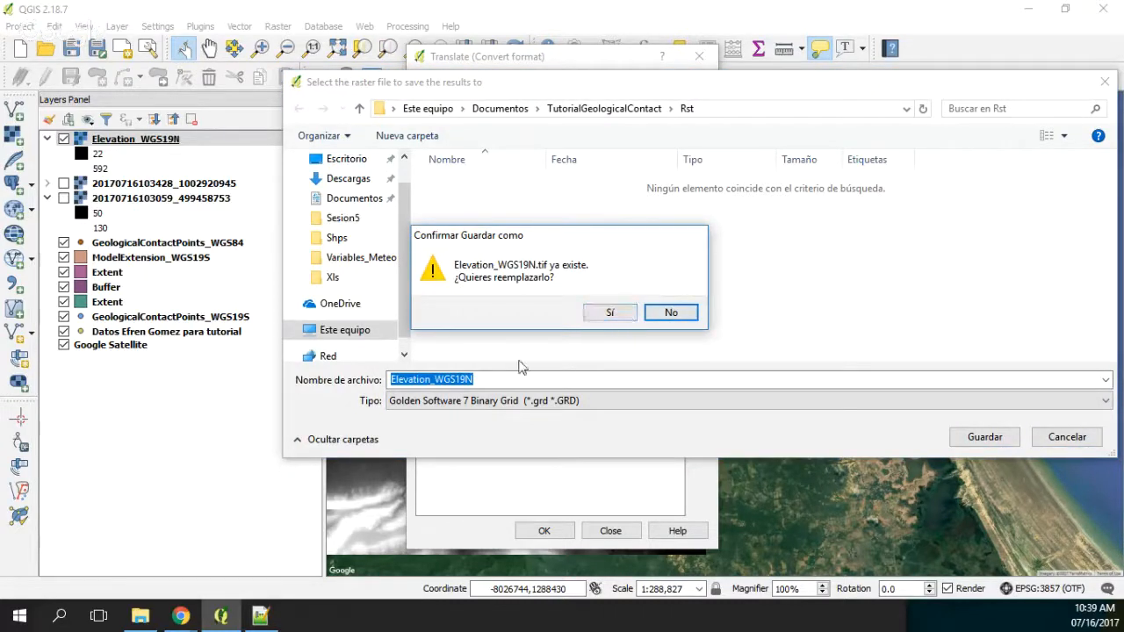
left_click(672, 313)
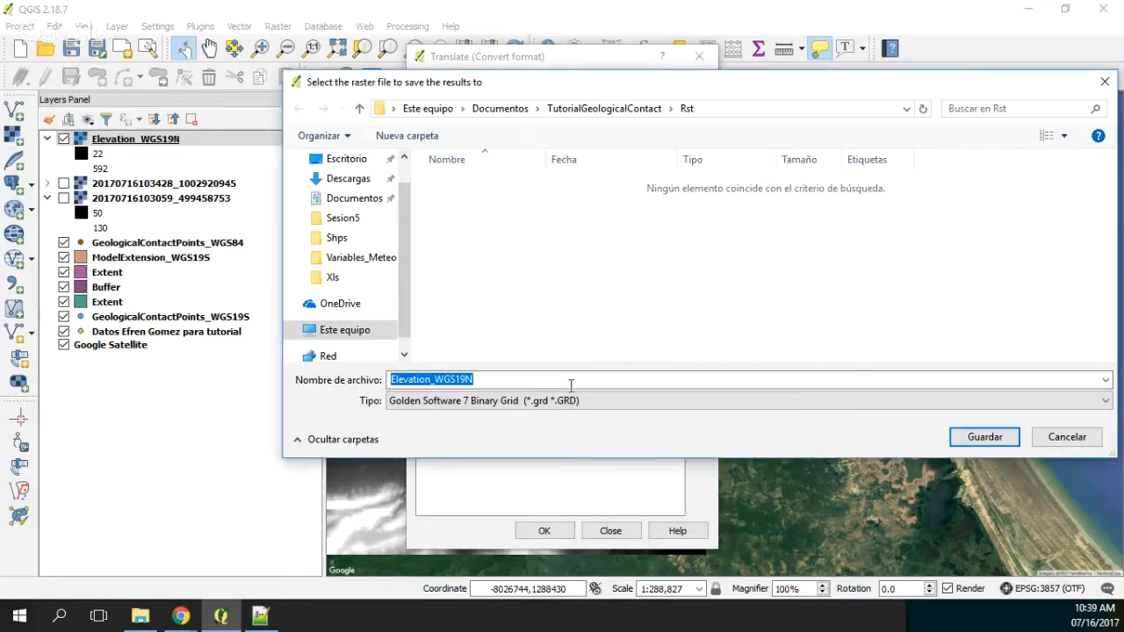
left_click(487, 380)
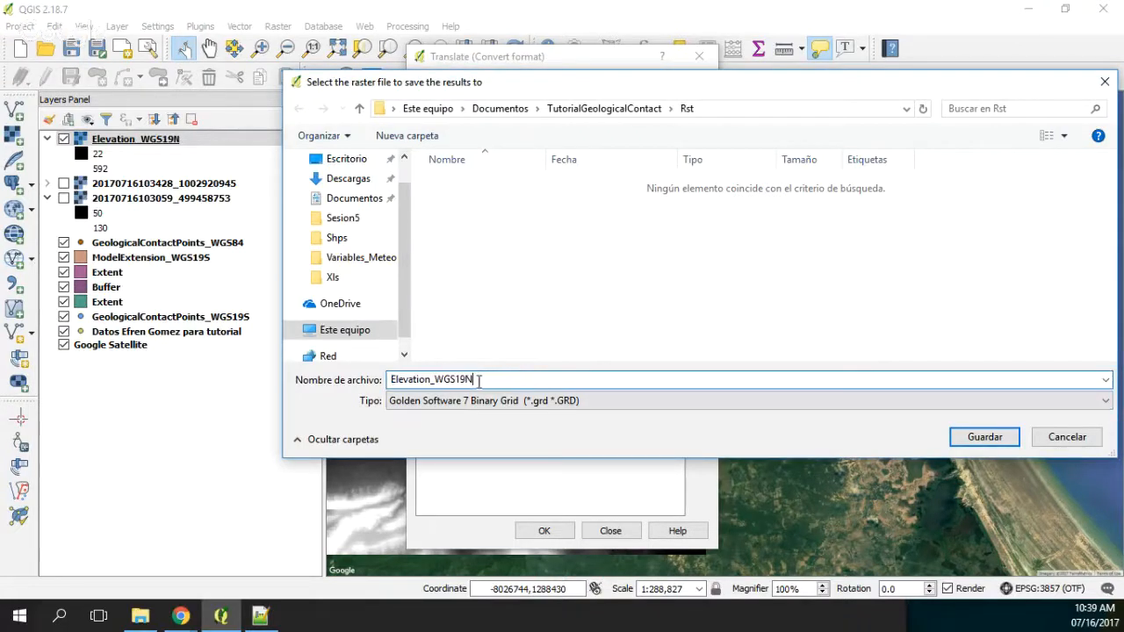
type("_Tr")
left_click(988, 439)
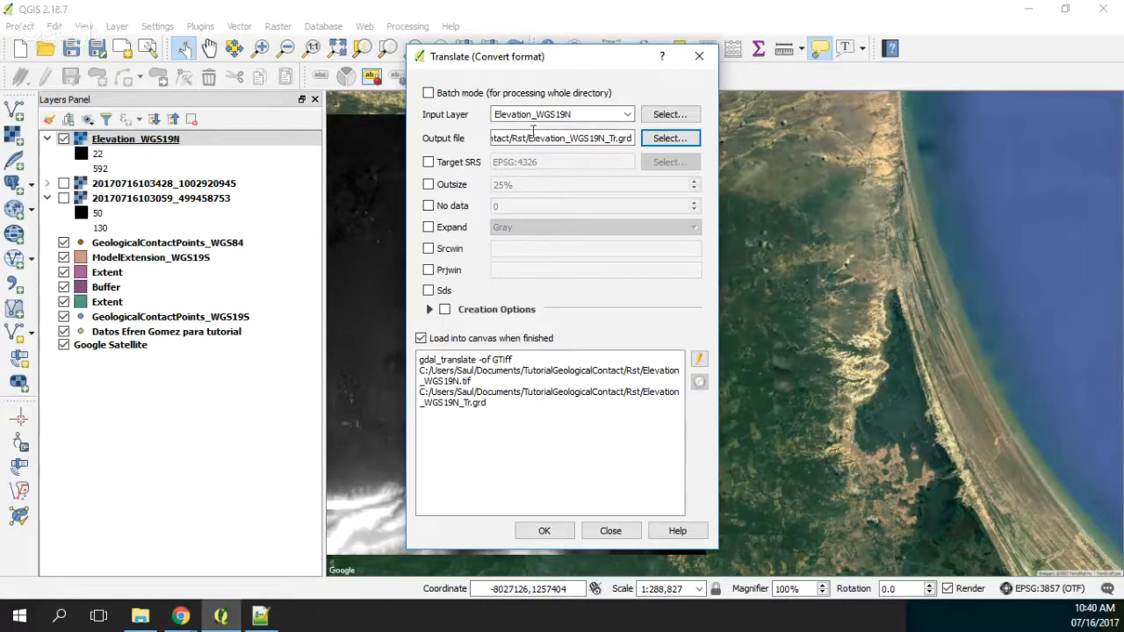
left_click(546, 532)
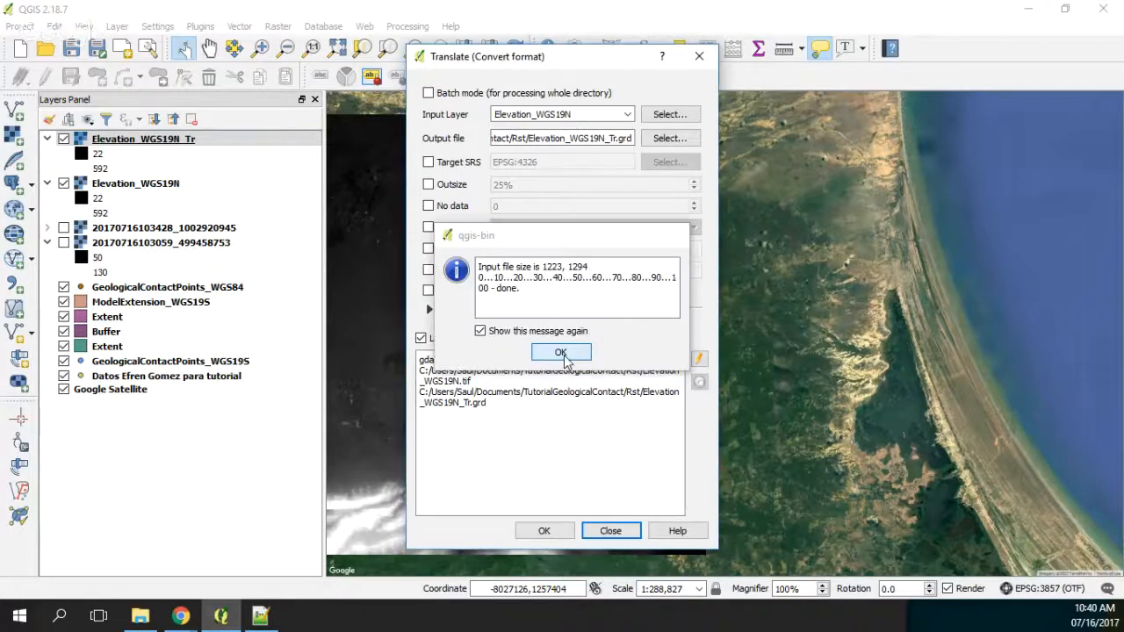
left_click(561, 353)
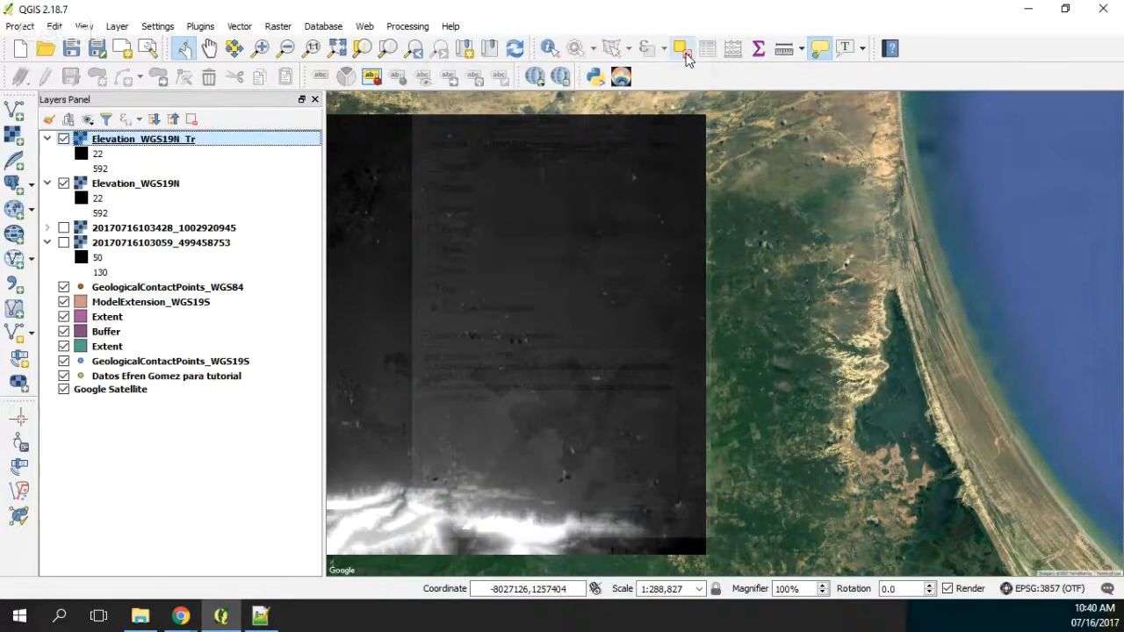
Step: Confirm WGS 84 (EPSG:4326) as the CRS of Elevation_WGS19N_Tr, hide both elevation rasters and select the Elevation_WGS19N layer
right_click(110, 143)
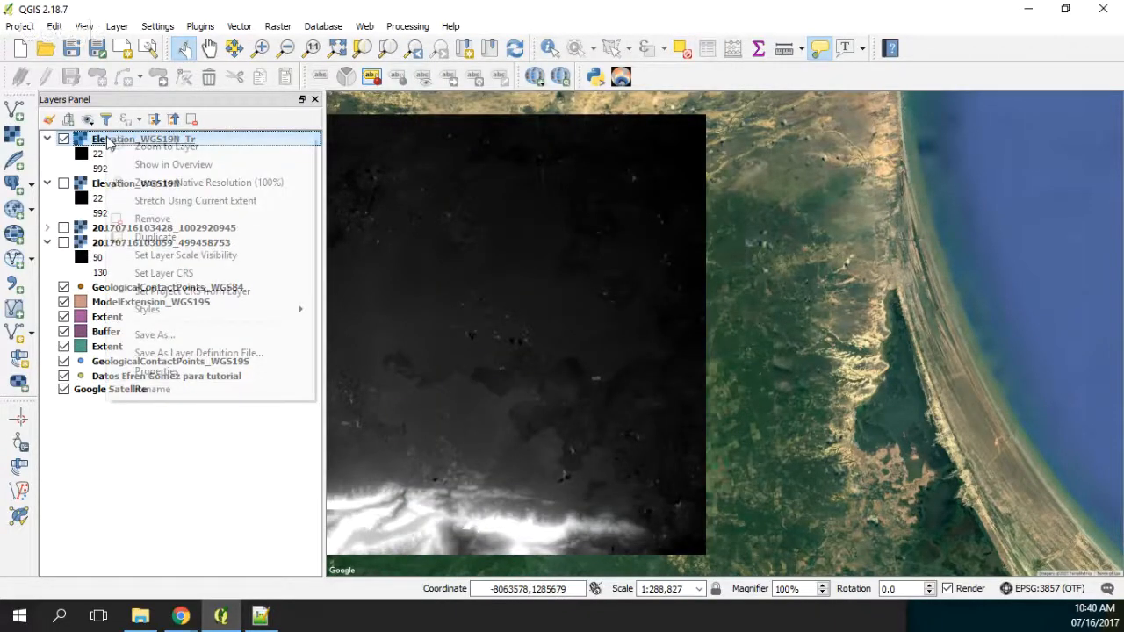
left_click(201, 274)
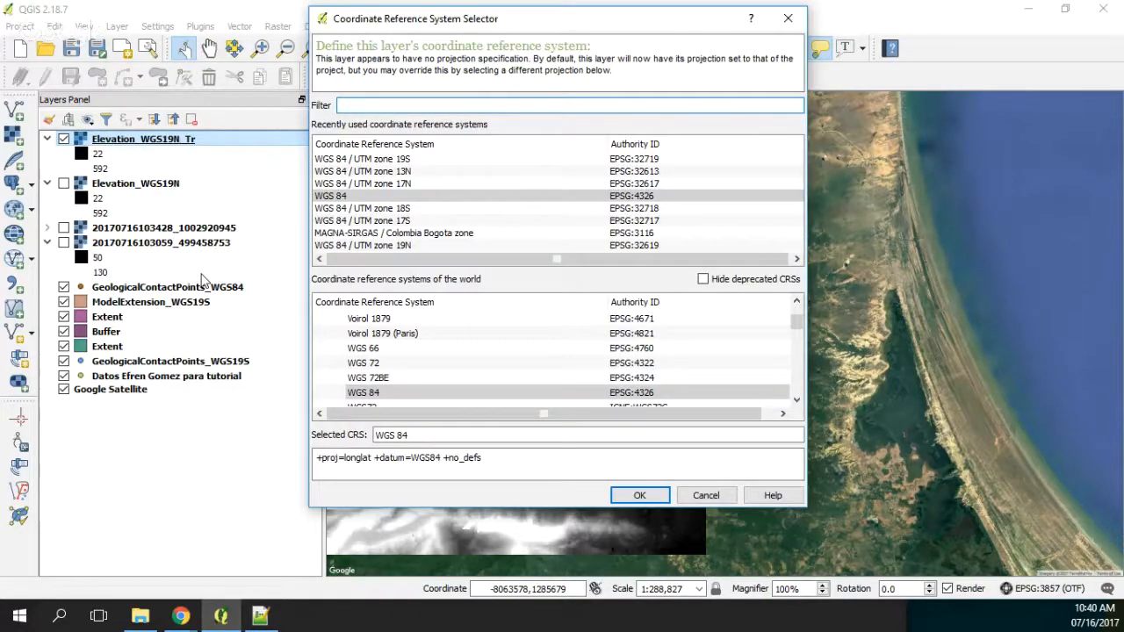
key("Return")
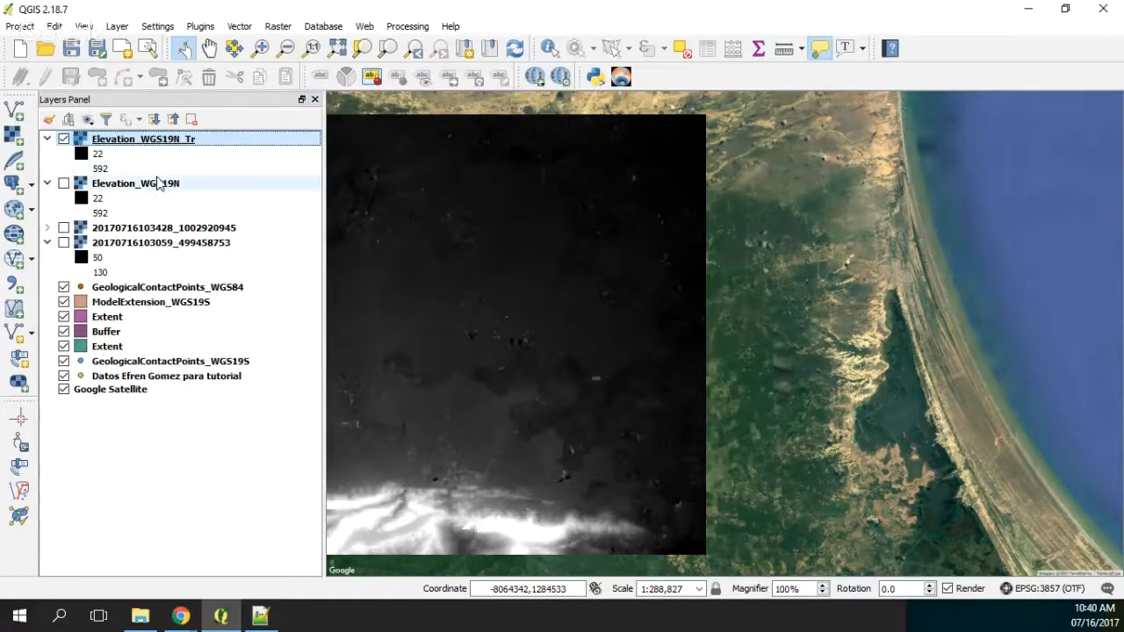
key("space")
left_click(133, 185)
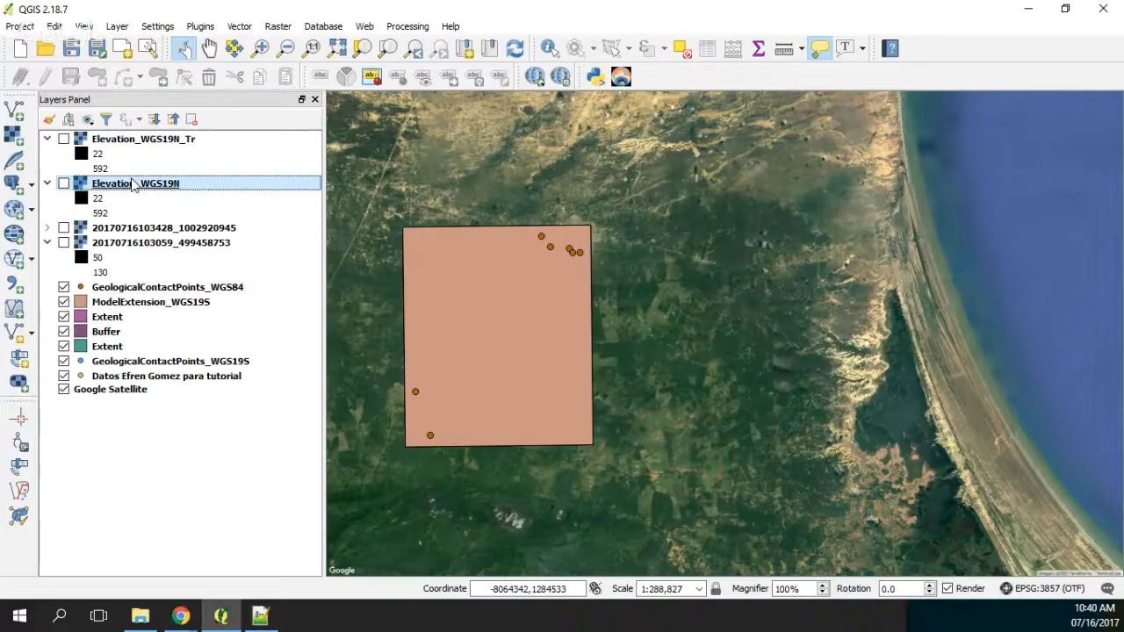
Step: Remove the Elevation_WGS19N and Elevation_WGS19N_Tr raster layers from the project
key("space")
right_click(103, 186)
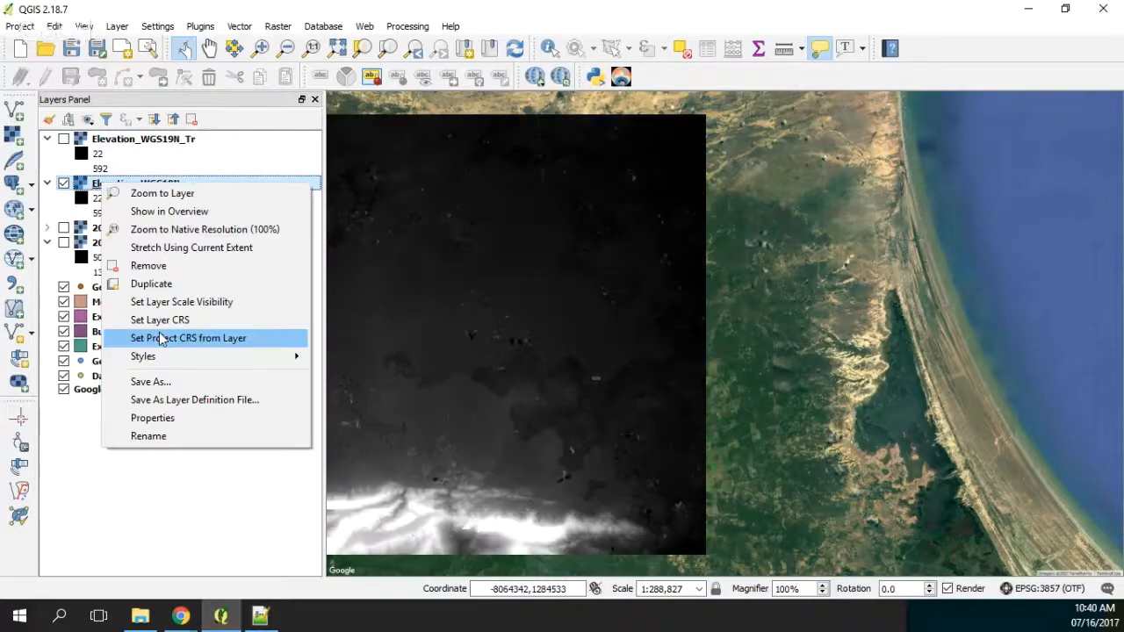
left_click(154, 381)
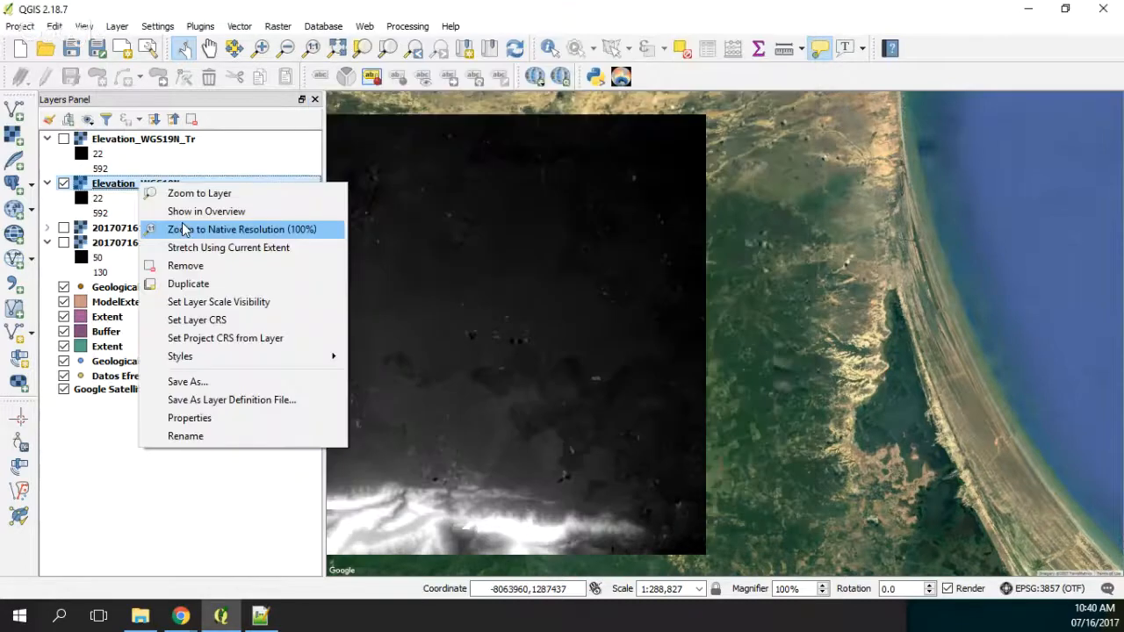
left_click(186, 265)
left_click(518, 319)
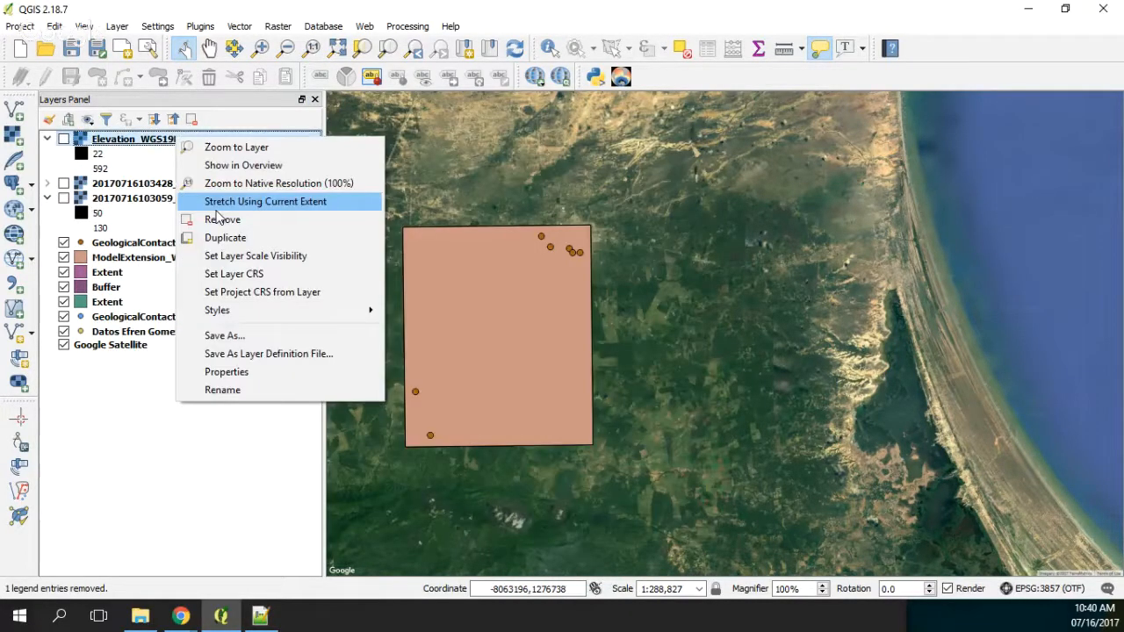
left_click(222, 220)
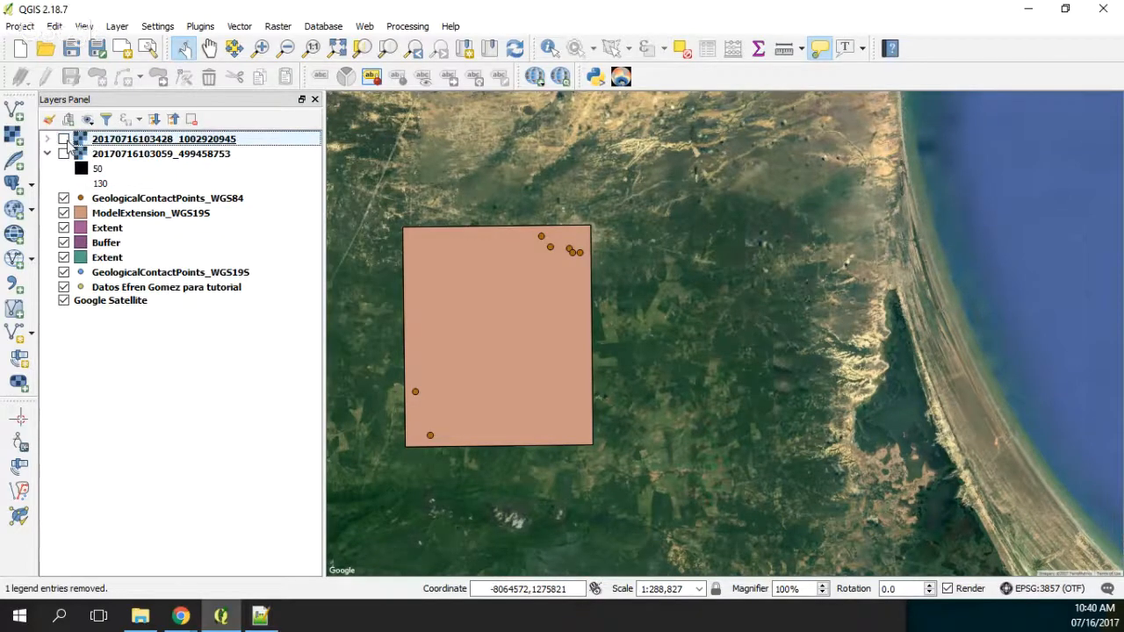
left_click(64, 139)
right_click(123, 159)
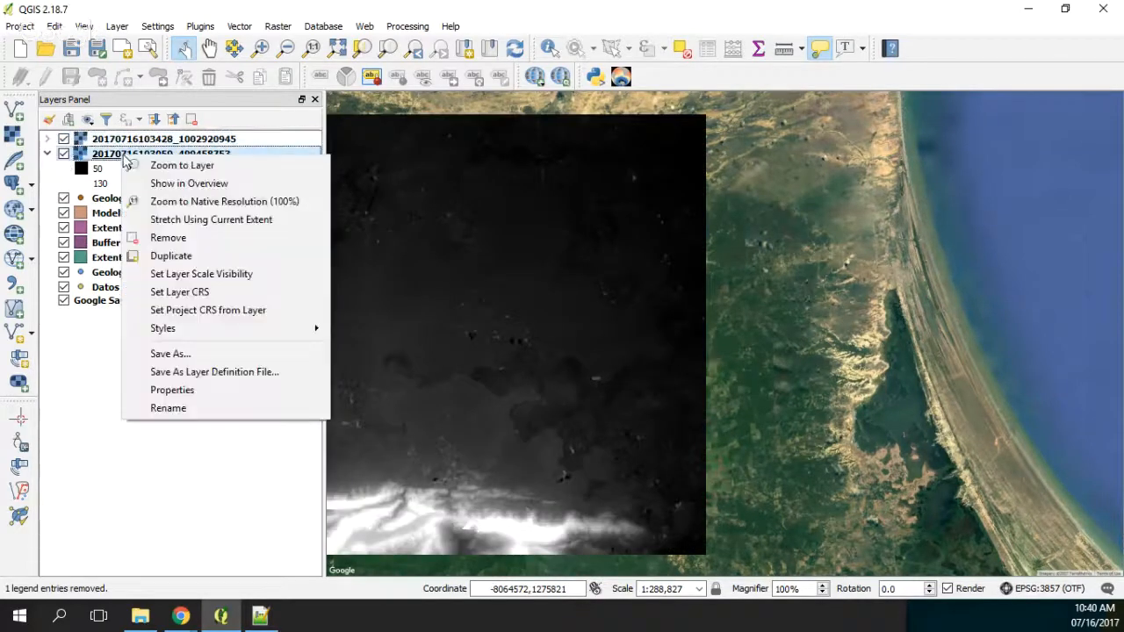
left_click(168, 237)
left_click(534, 320)
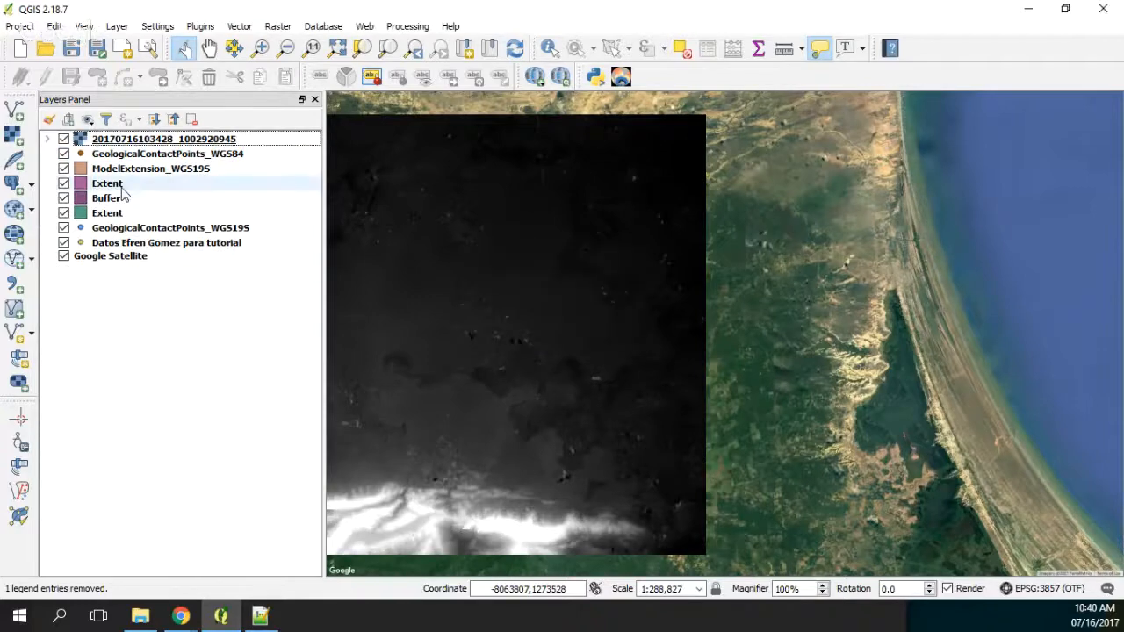
double_click(70, 143)
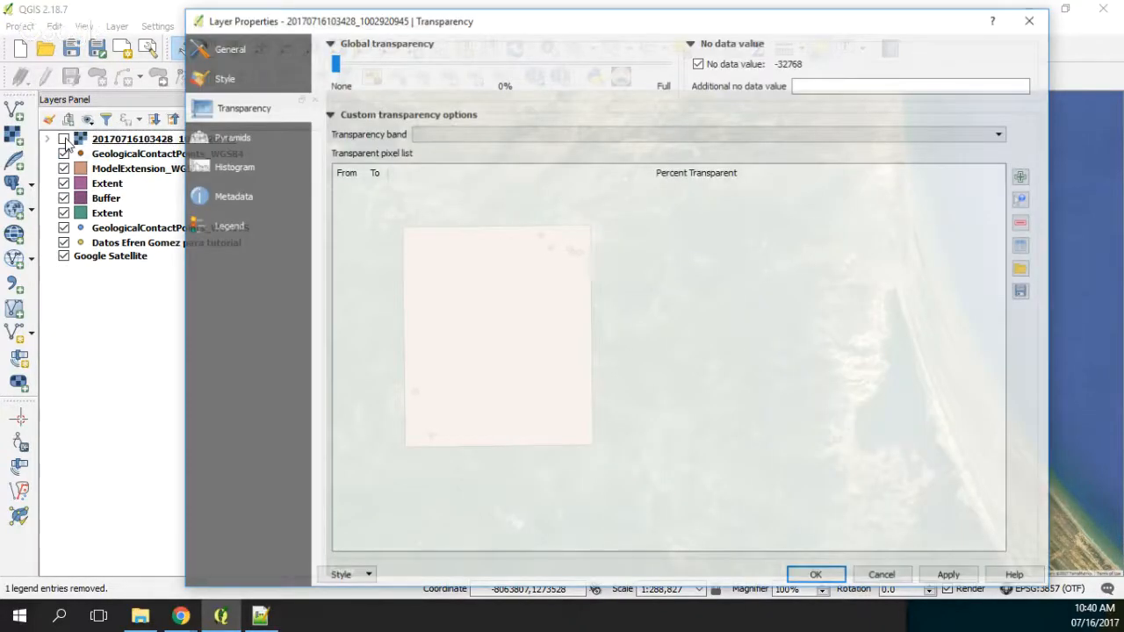
key("Escape")
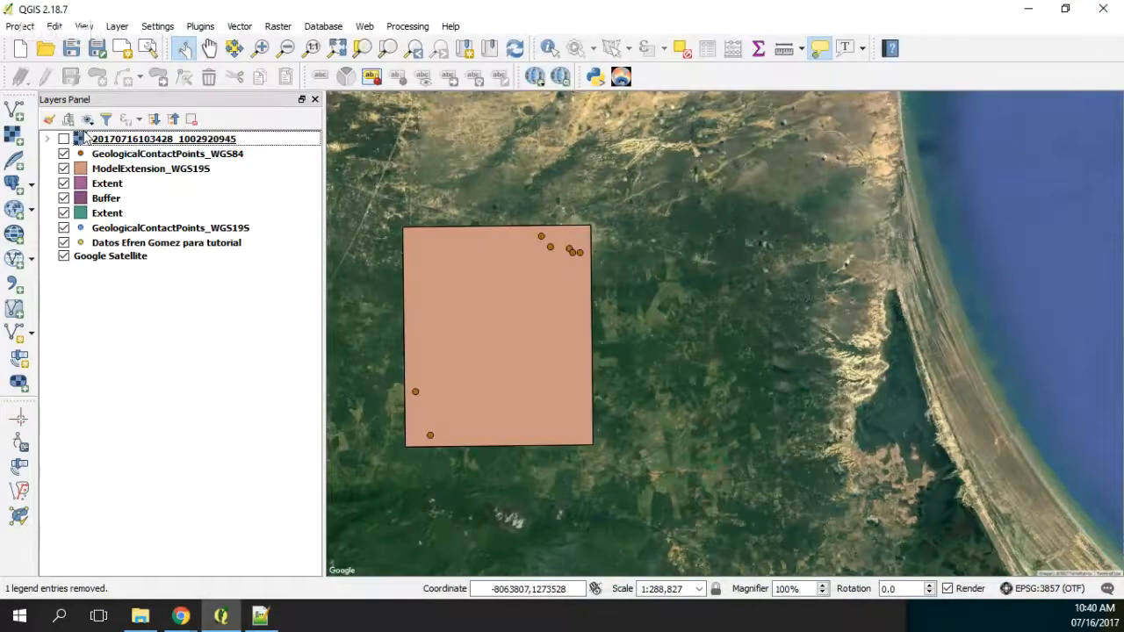
left_click(63, 139)
left_click(277, 26)
left_click(439, 212)
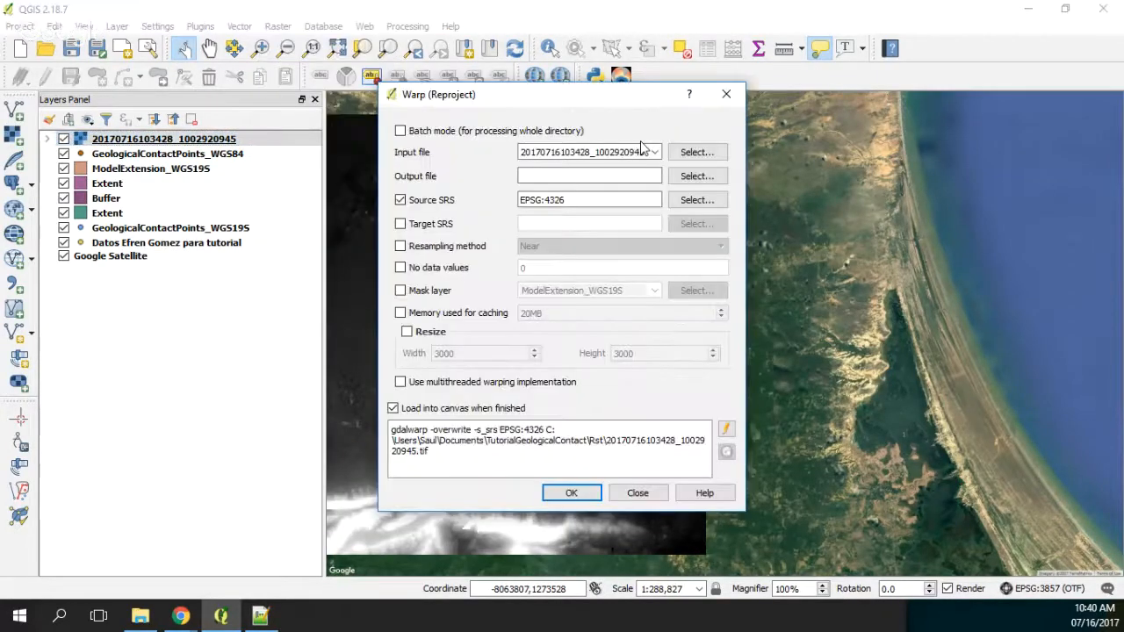
left_click(699, 224)
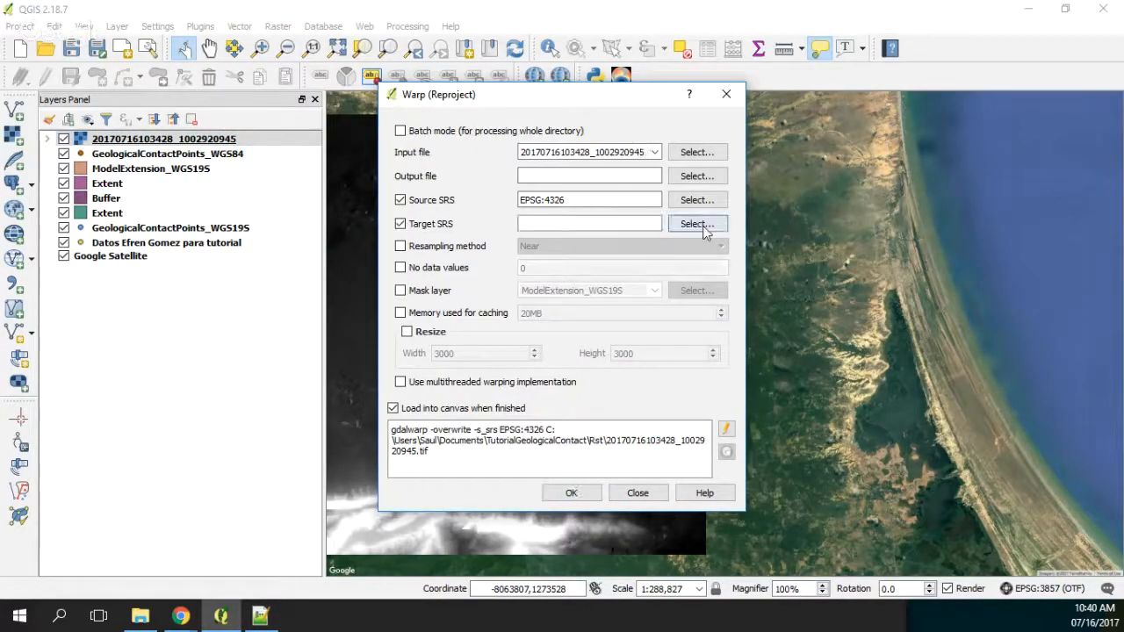
left_click(699, 224)
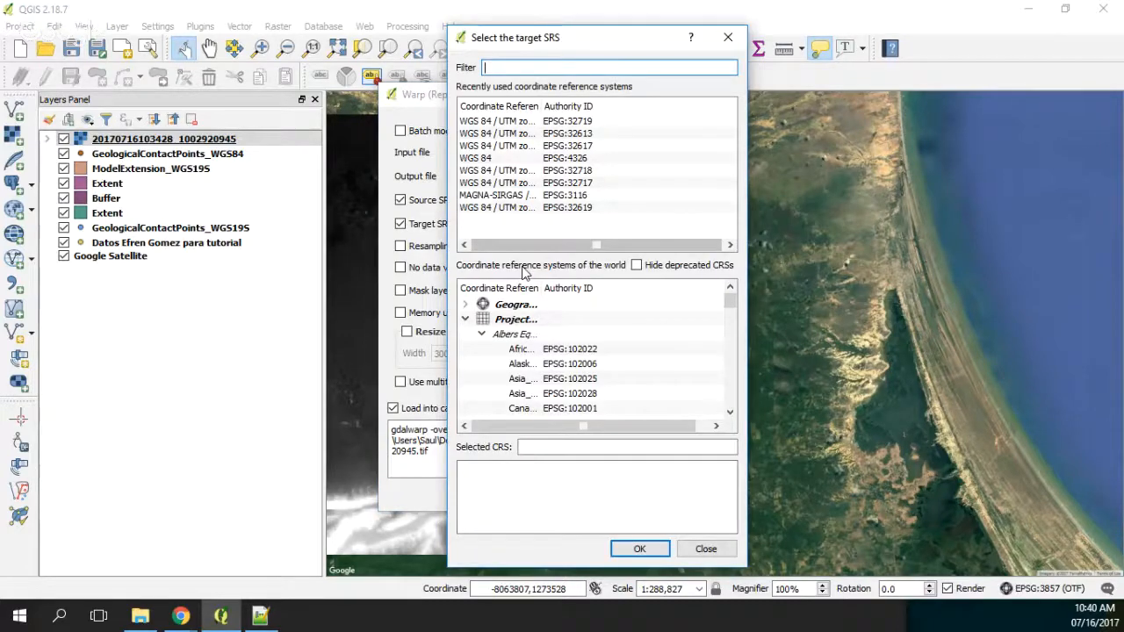
left_click(527, 207)
left_click(639, 549)
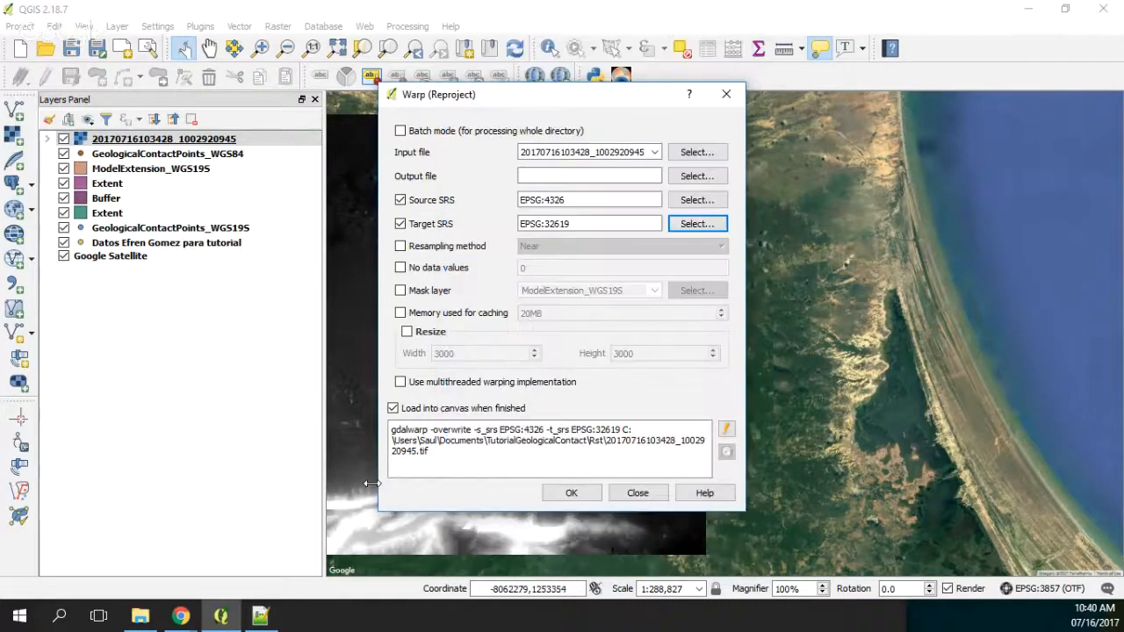
Step: Set the warp output to the existing Elevation_WGS19N GeoTIFF in the Rst folder, agreeing to replace it
left_click(697, 177)
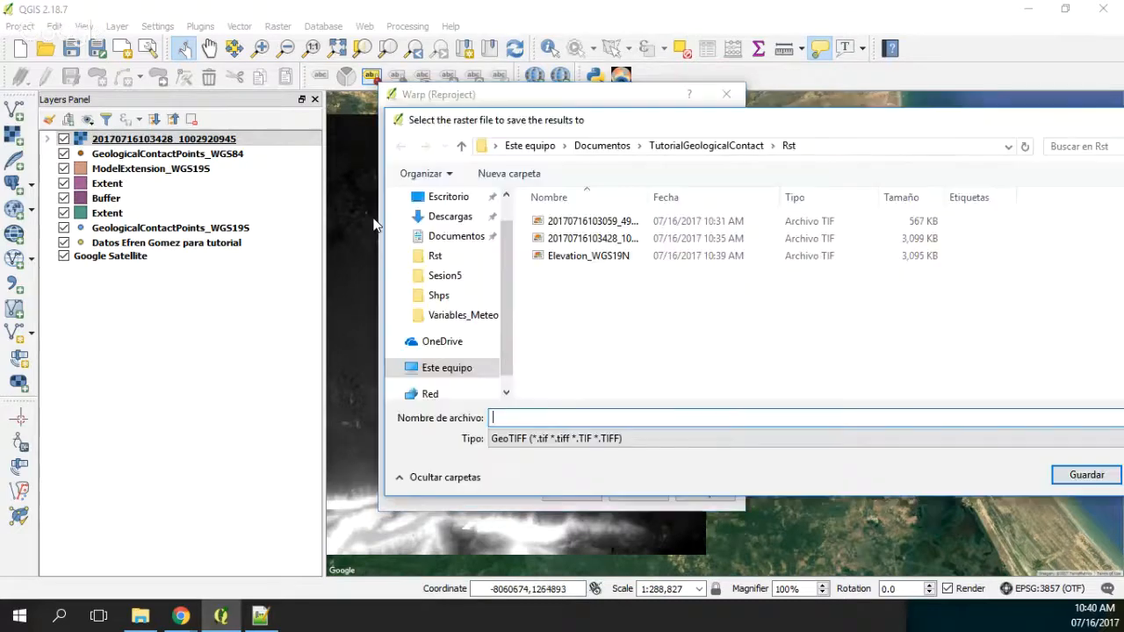
left_click(599, 258)
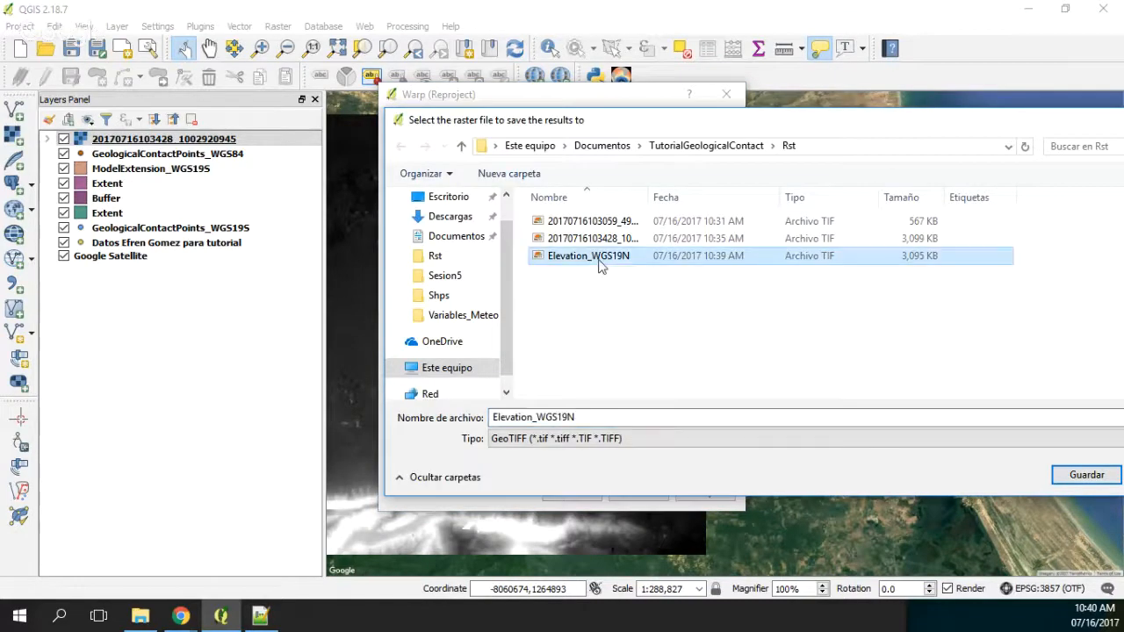
left_click(1085, 479)
left_click(609, 313)
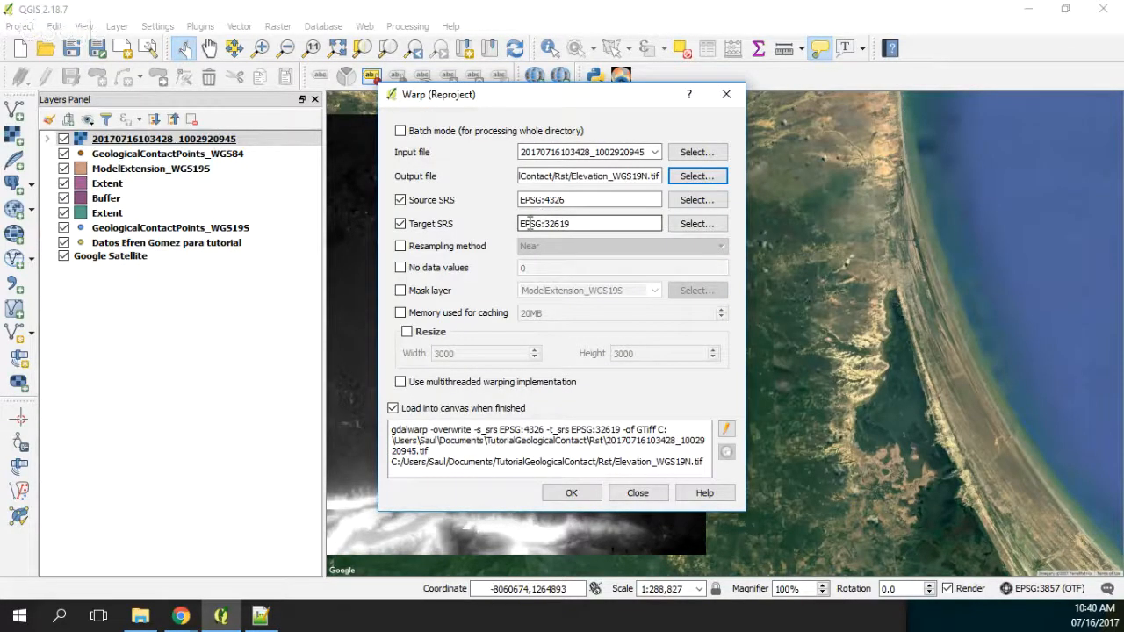
left_click(577, 497)
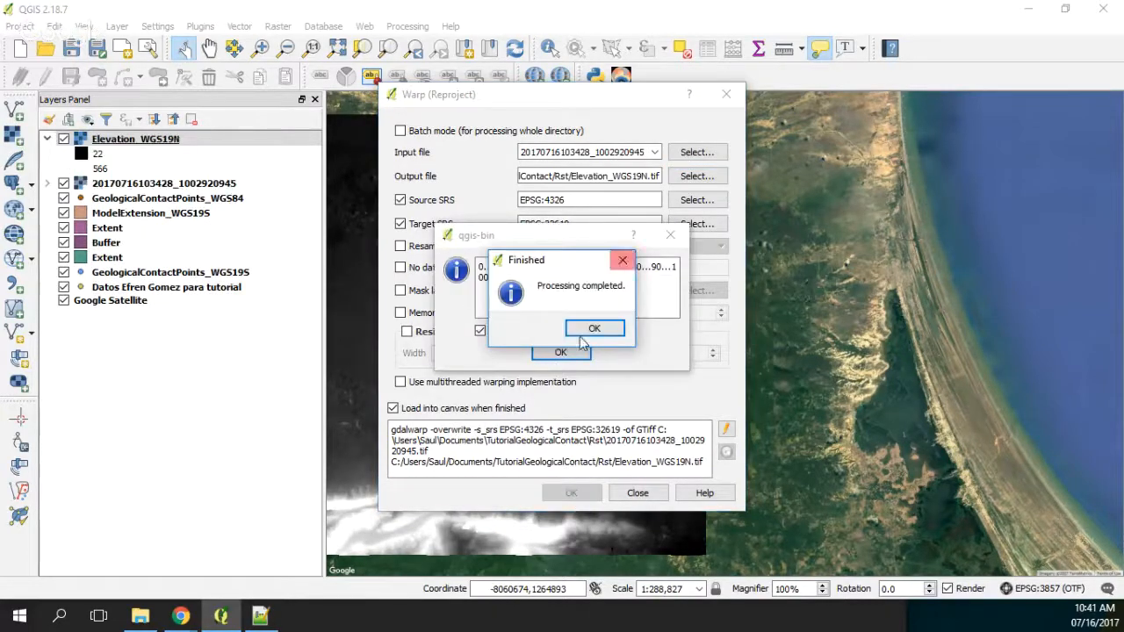
left_click(591, 331)
left_click(573, 352)
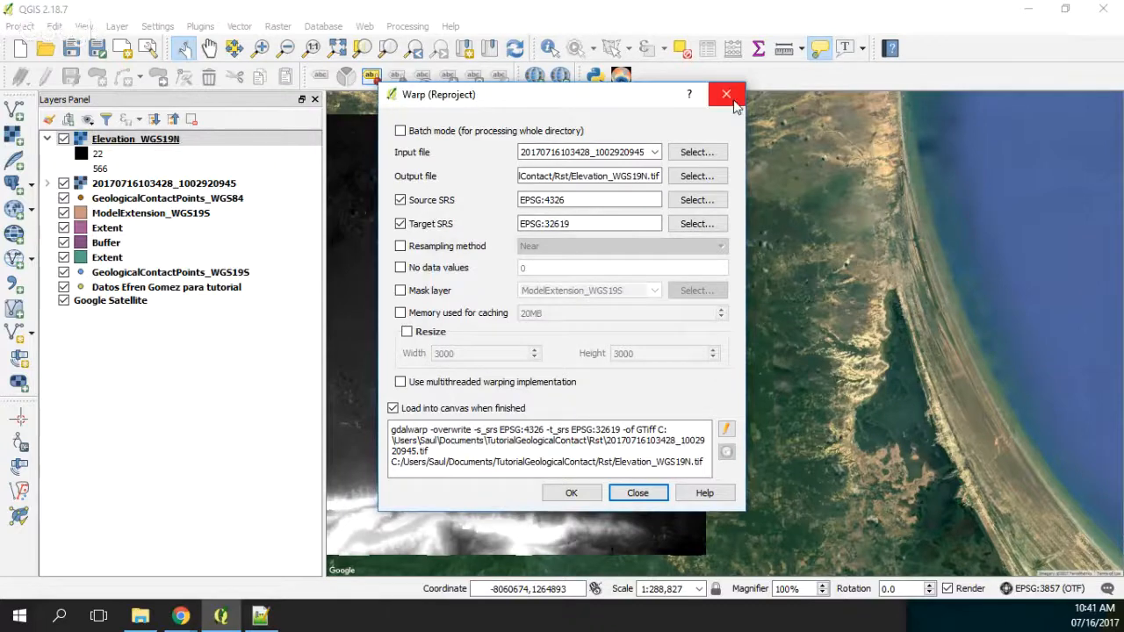
left_click(726, 93)
left_click(63, 183)
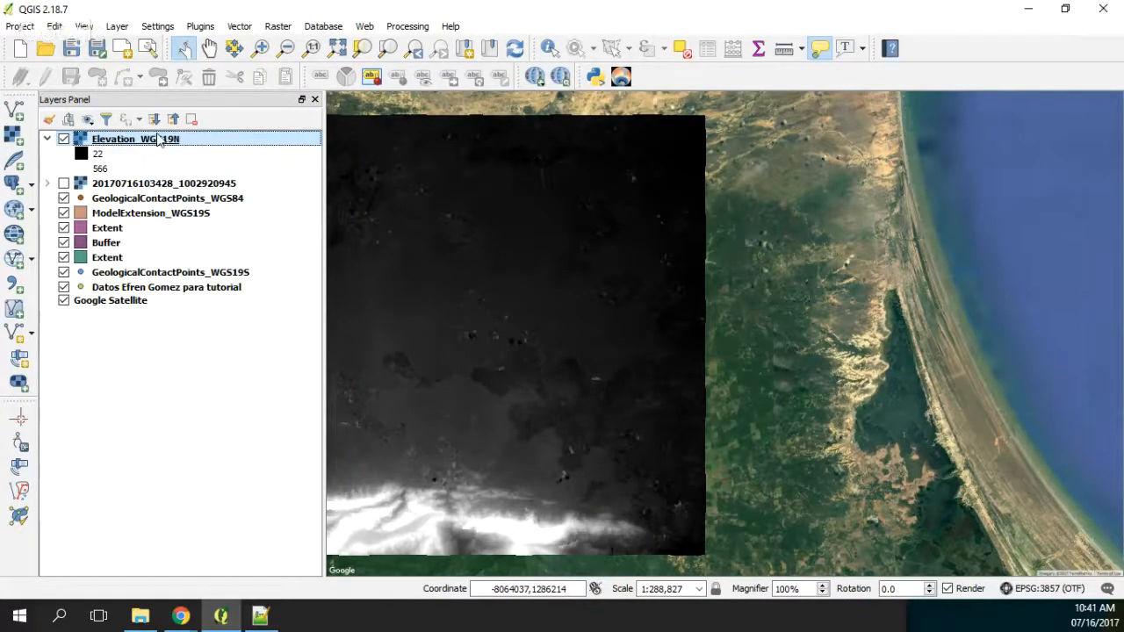
Step: Start a Translate (Convert Format) conversion of Elevation_WGS19N and name the output file Elevation_WGS19N_Tr.grd in the Rst folder
left_click(278, 26)
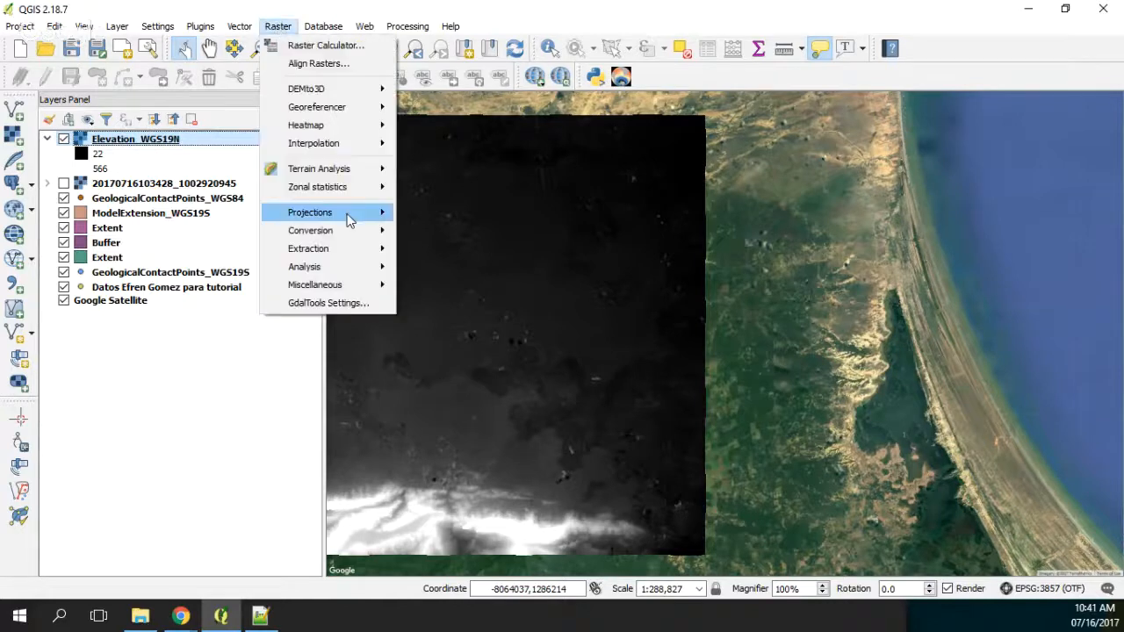
mouse_move(351, 220)
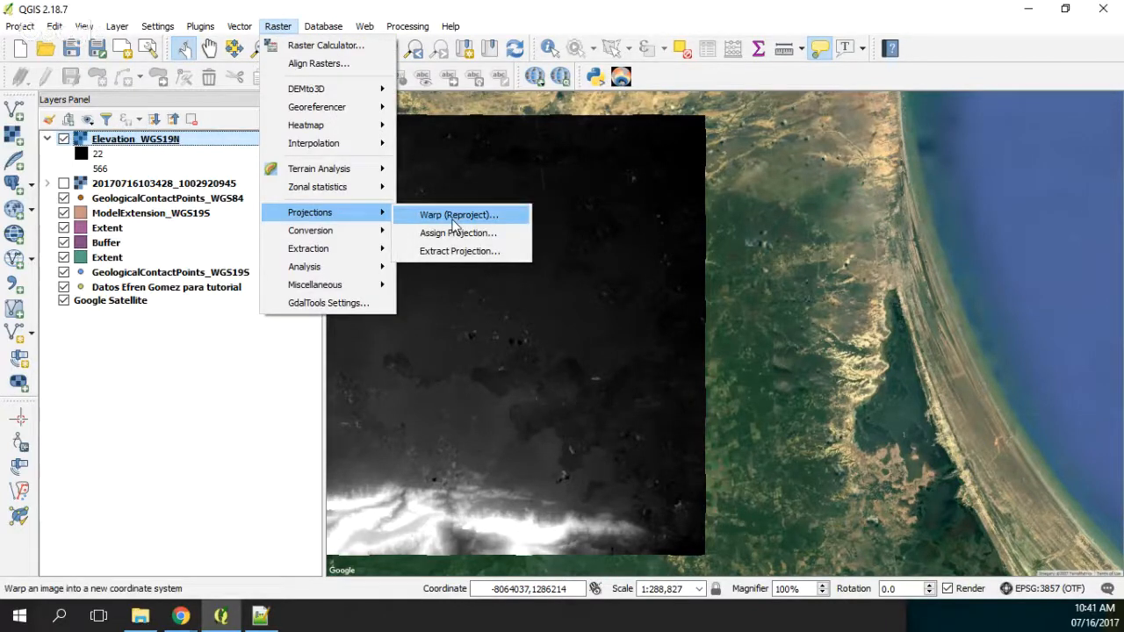
mouse_move(368, 230)
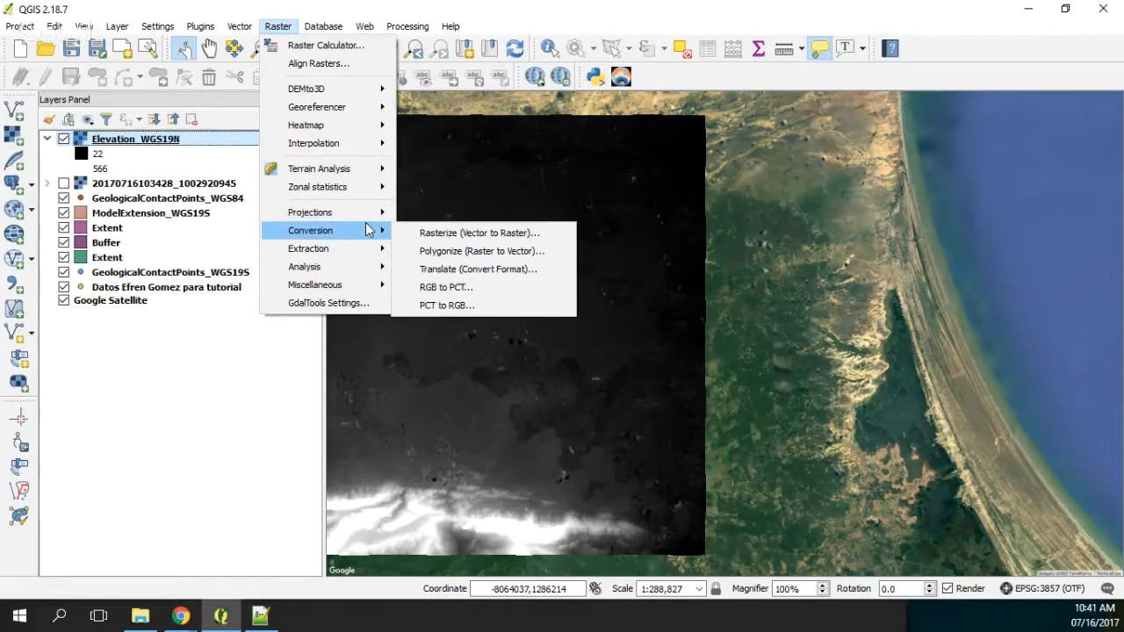
left_click(443, 269)
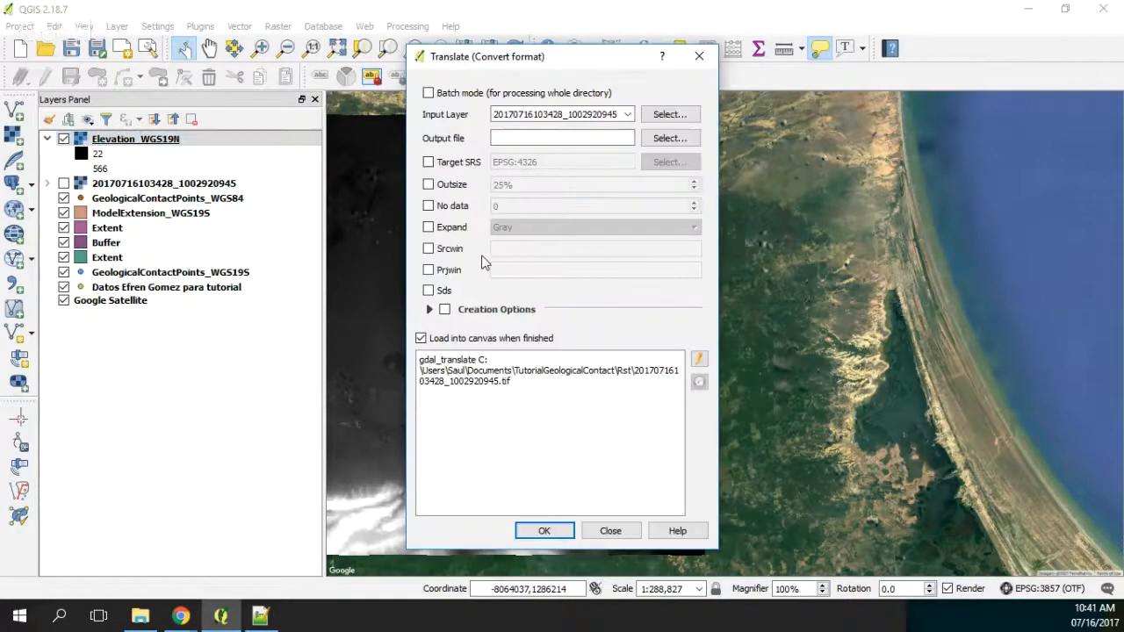
left_click(665, 139)
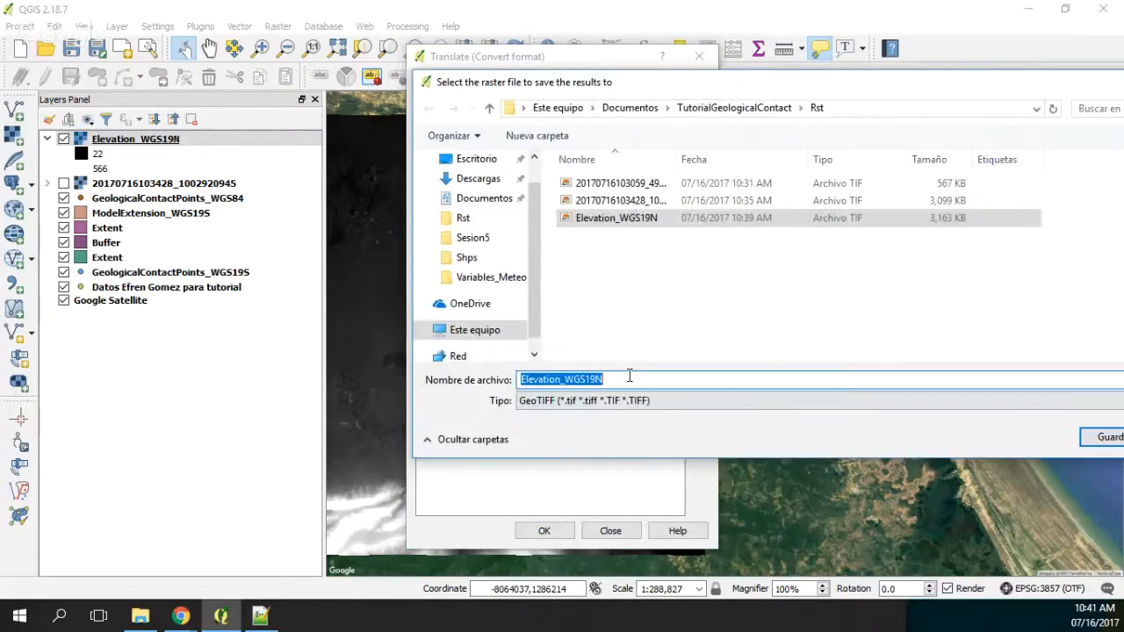
left_click(629, 380)
type("_")
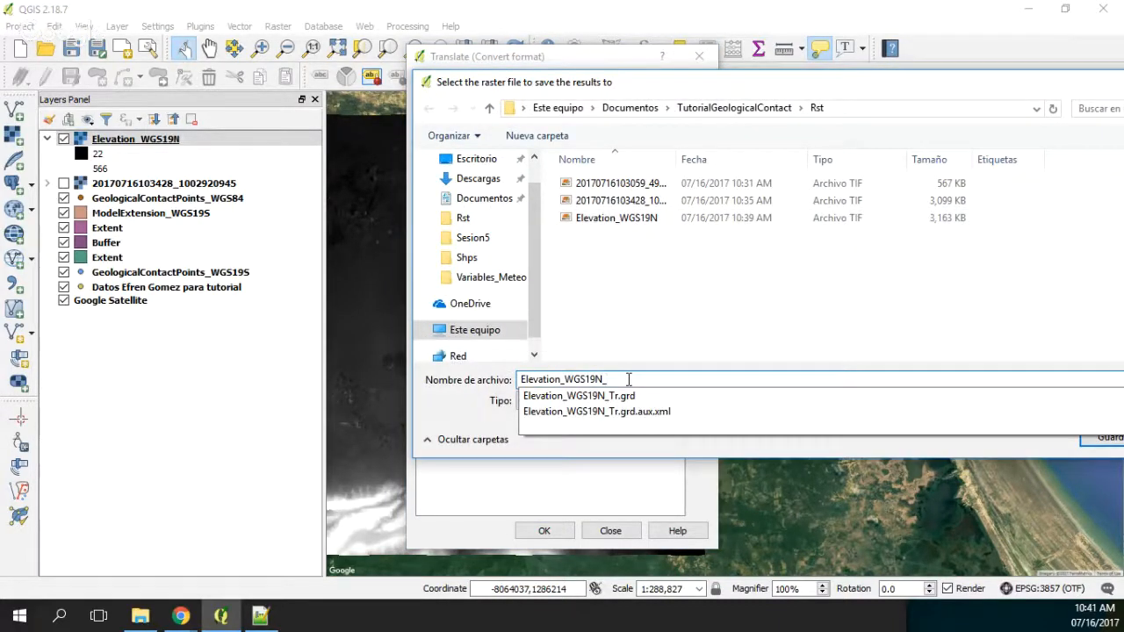
left_click(663, 397)
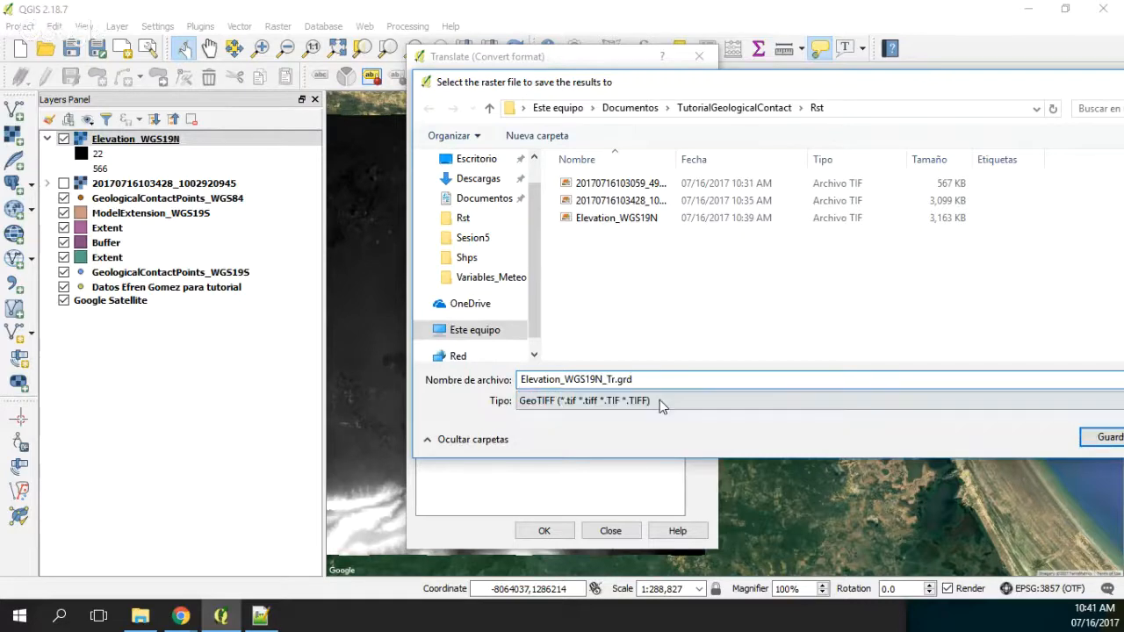
Step: Choose the Golden Software 7 Binary Grid file type for the output and agree to replace the existing Elevation_WGS19N_Tr.grd
left_click(659, 400)
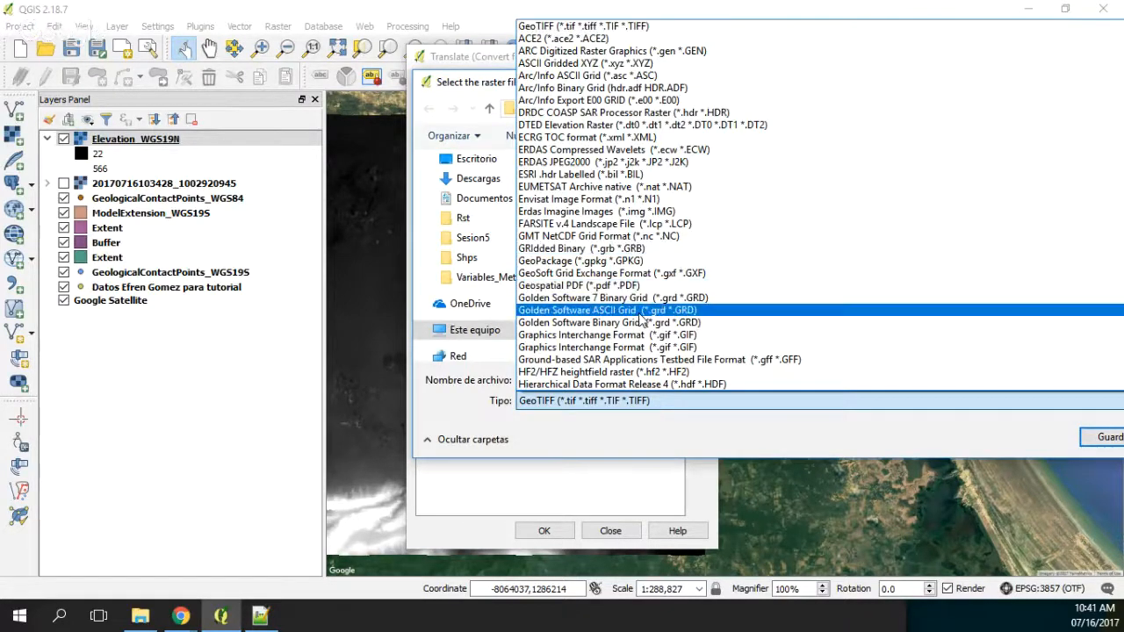
left_click(639, 318)
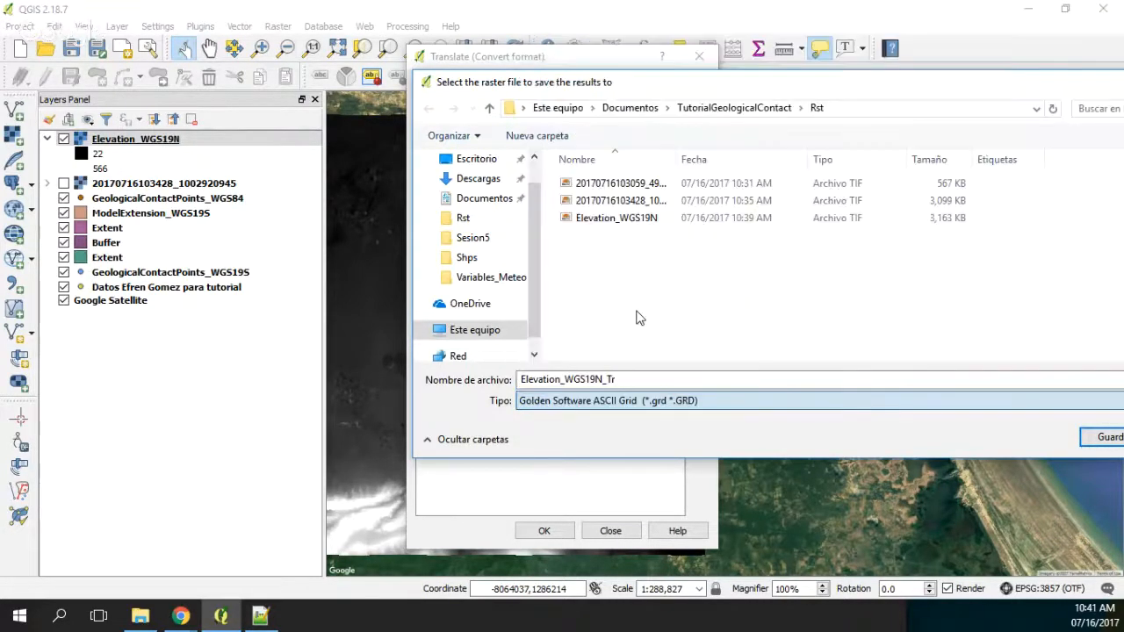
left_click(631, 401)
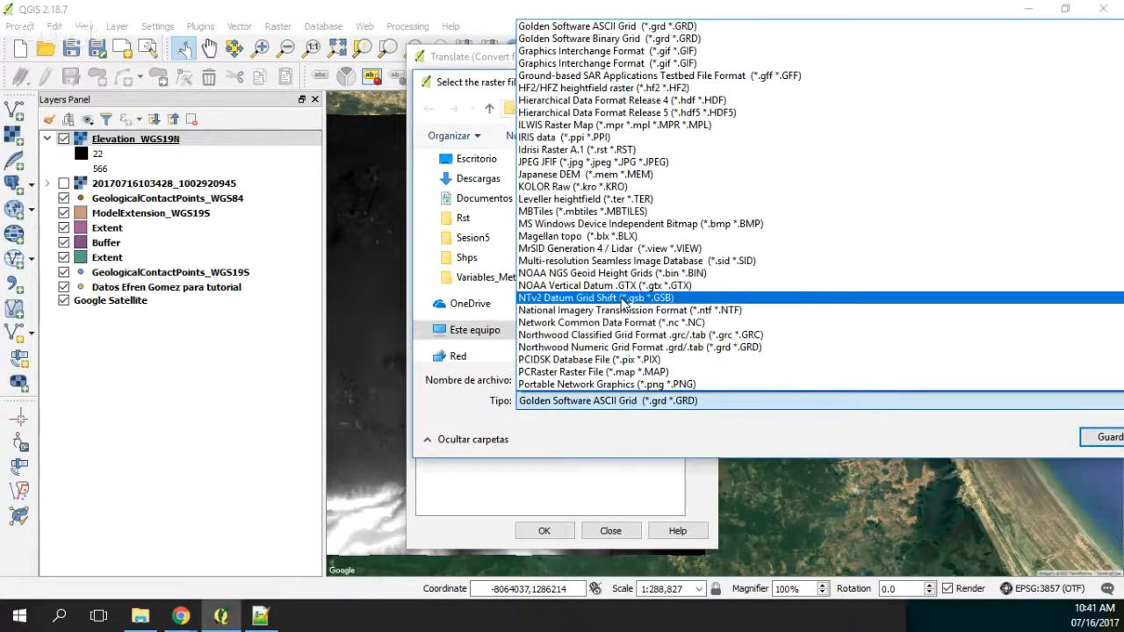
scroll(621, 299, "up", 1)
scroll(622, 294, "up", 6)
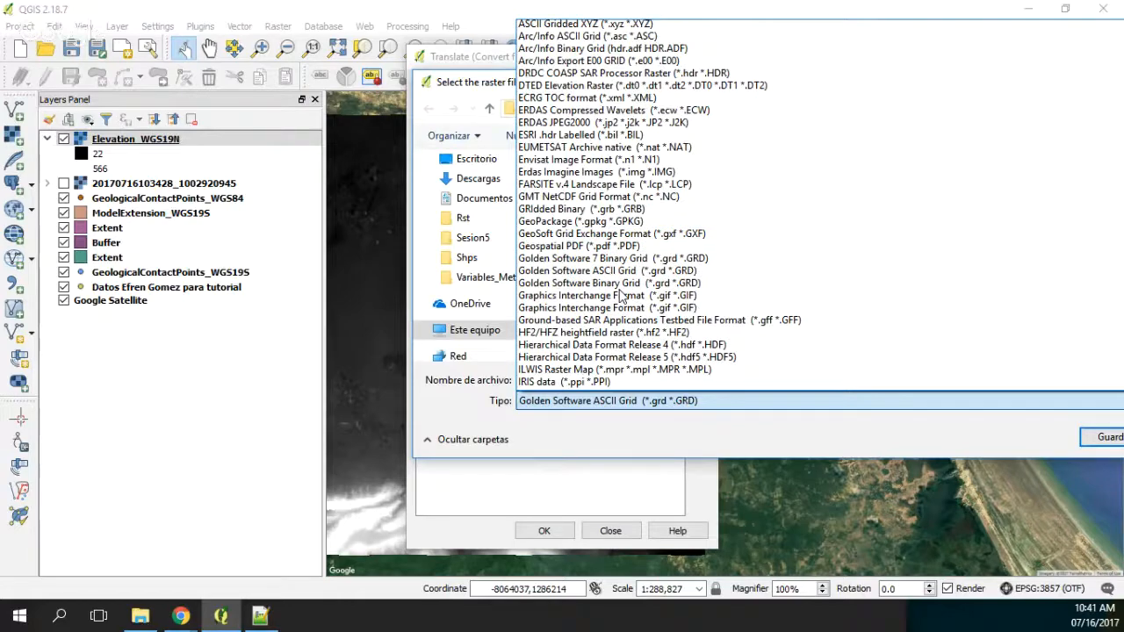
scroll(622, 300, "up", 1)
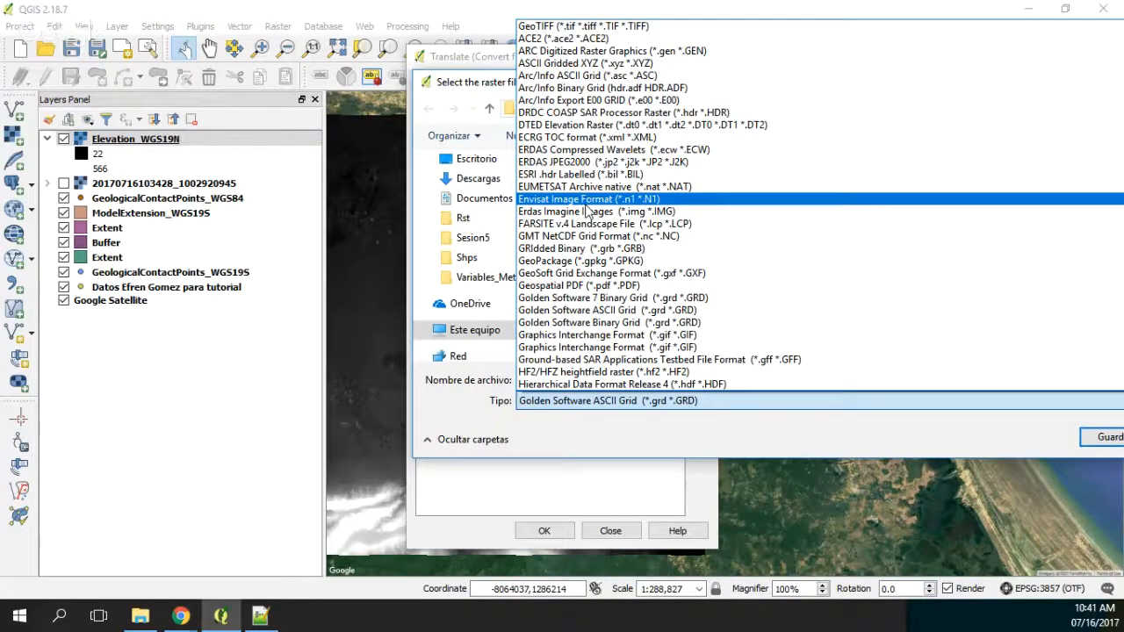
left_click(606, 299)
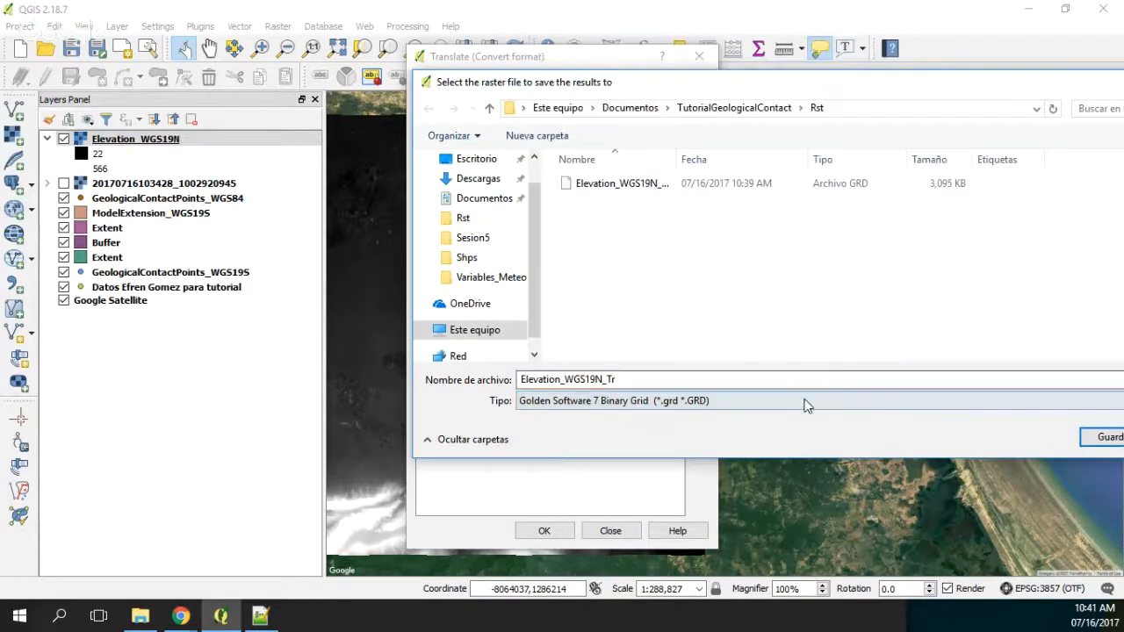
left_click(1106, 436)
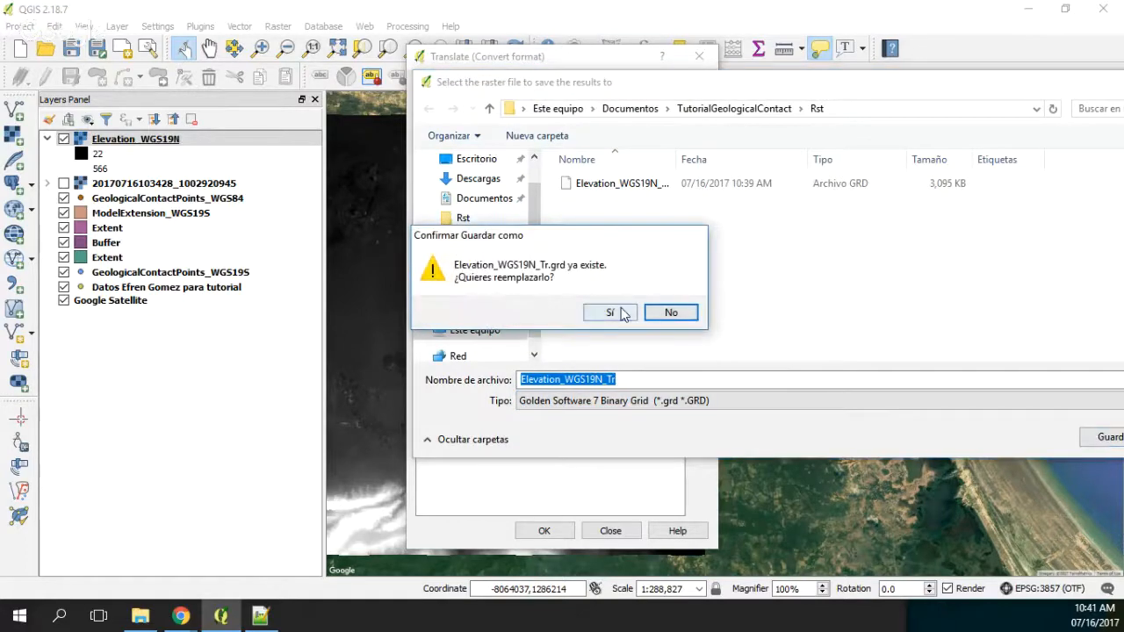
left_click(622, 312)
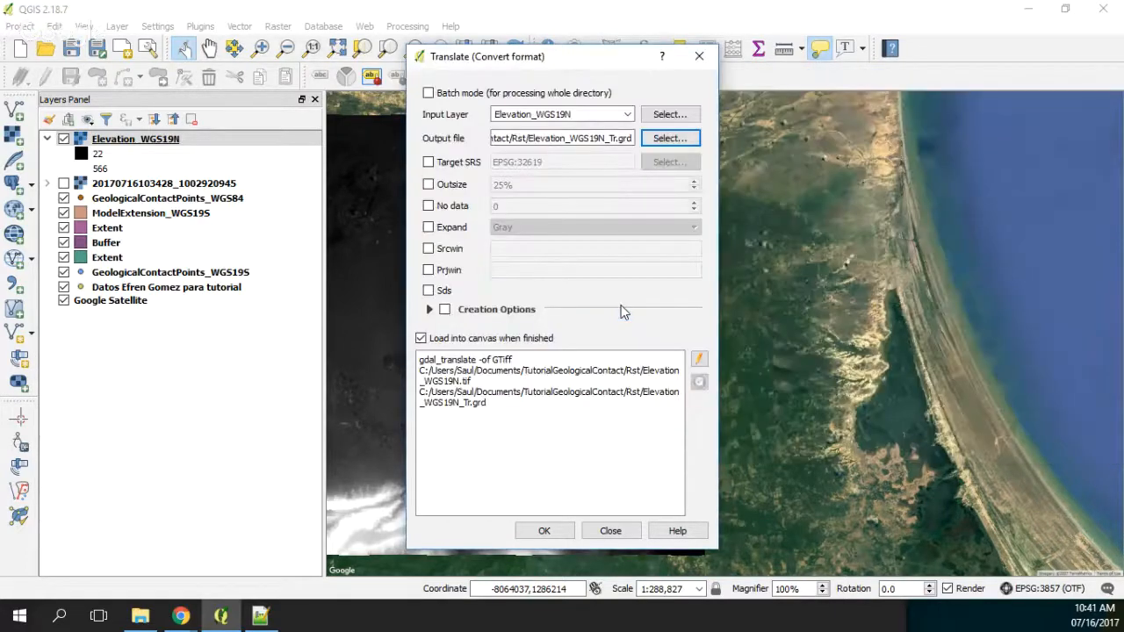
Step: Run the translation of Elevation_WGS19N, loading the converted grid into the map
left_click(547, 531)
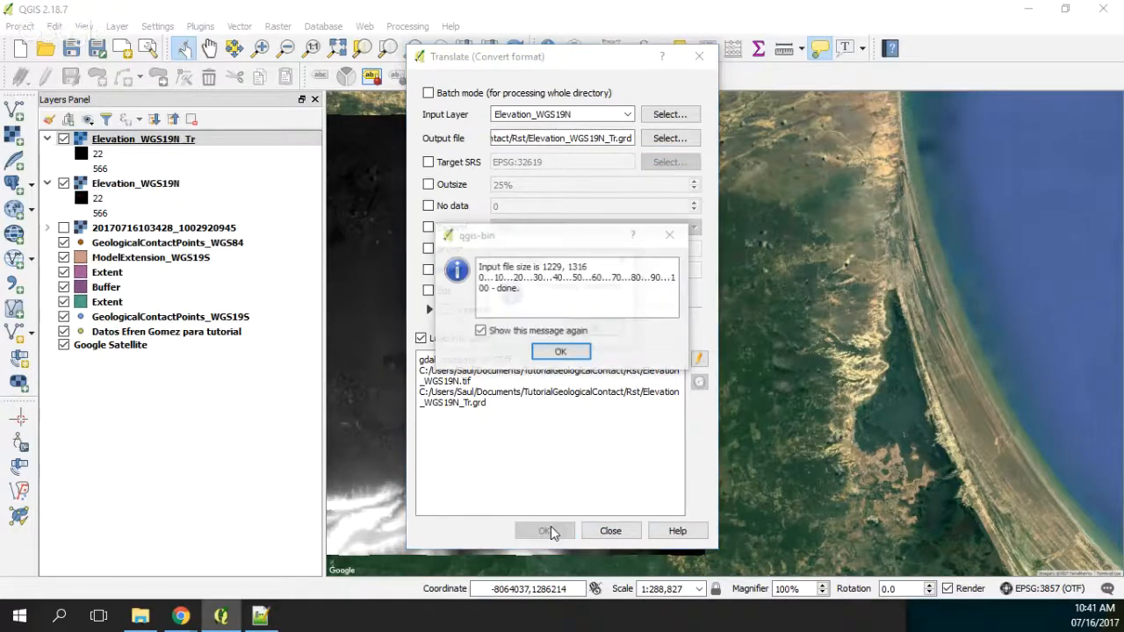
left_click(594, 331)
left_click(568, 352)
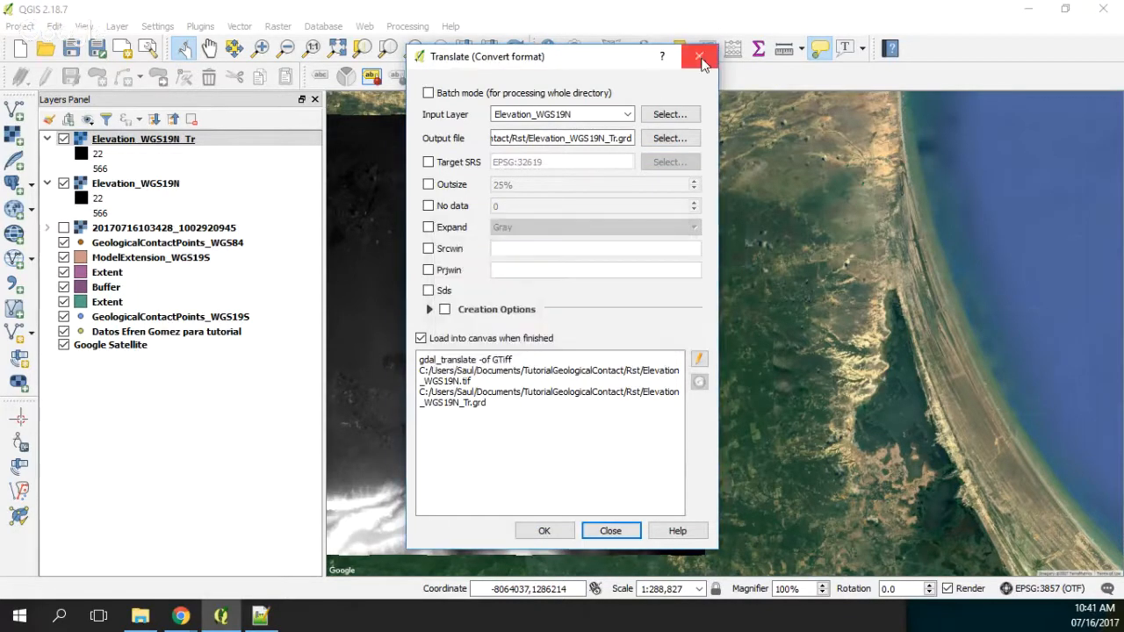
Step: Hide the Elevation_WGS19N layer and assign the WGS 84 / UTM zone 19N reference system to Elevation_WGS19N_Tr, checking its display
left_click(699, 58)
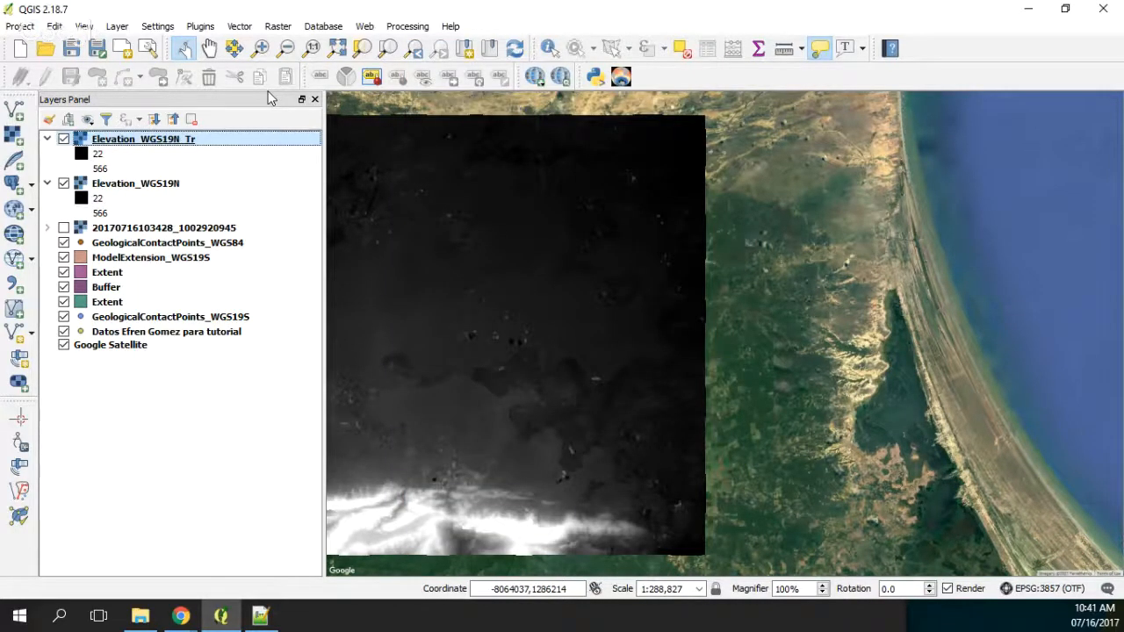
left_click(64, 184)
right_click(125, 138)
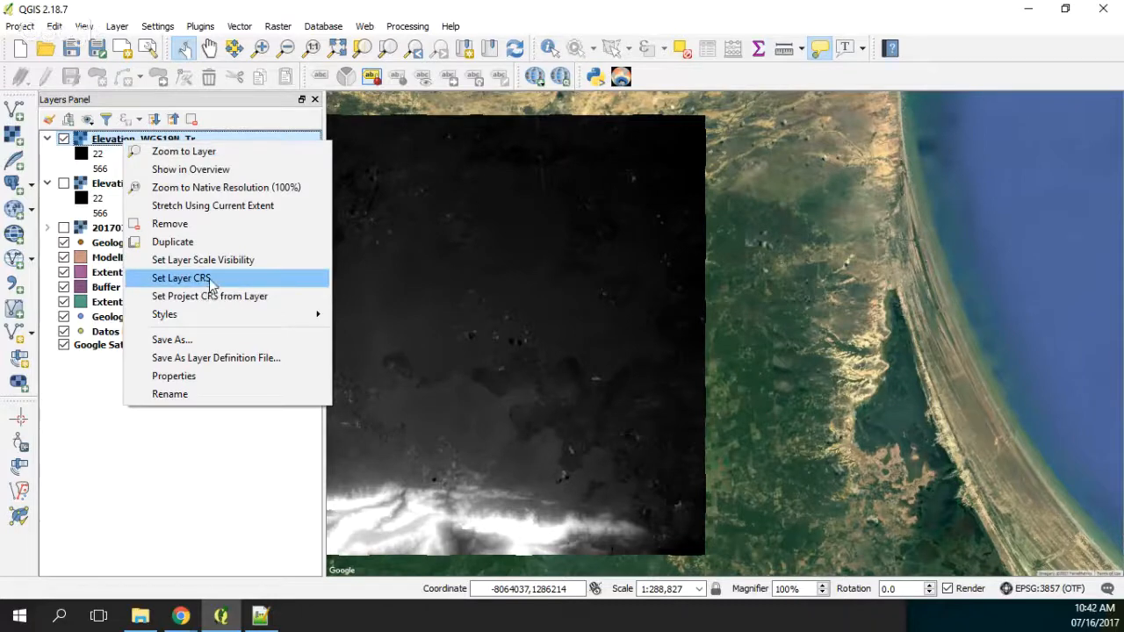
left_click(213, 278)
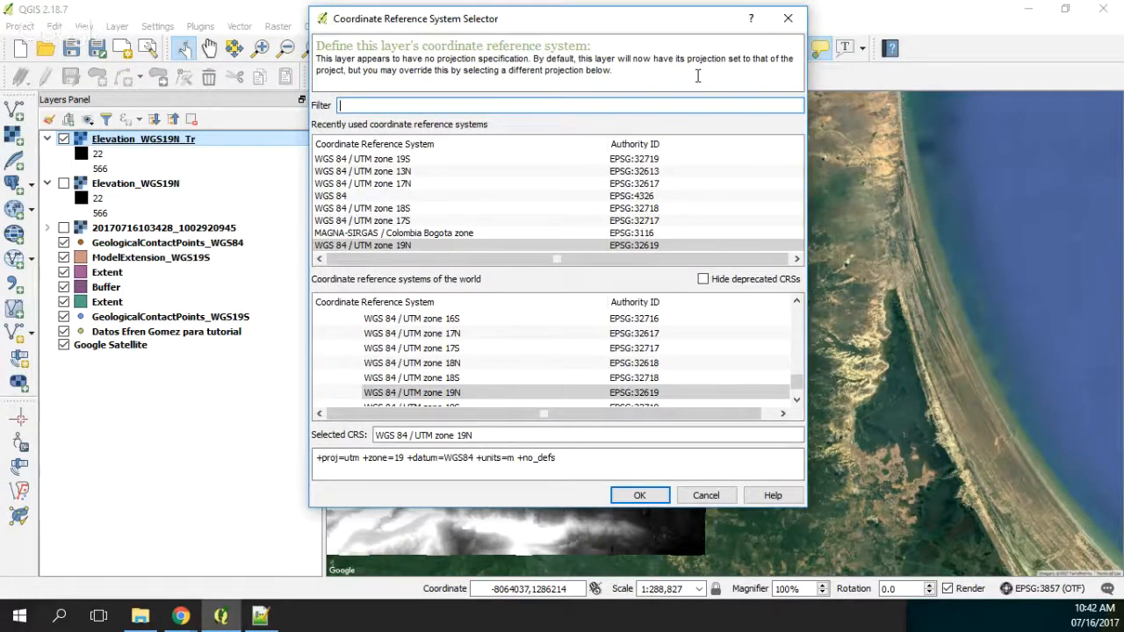
key("Return")
left_click(63, 139)
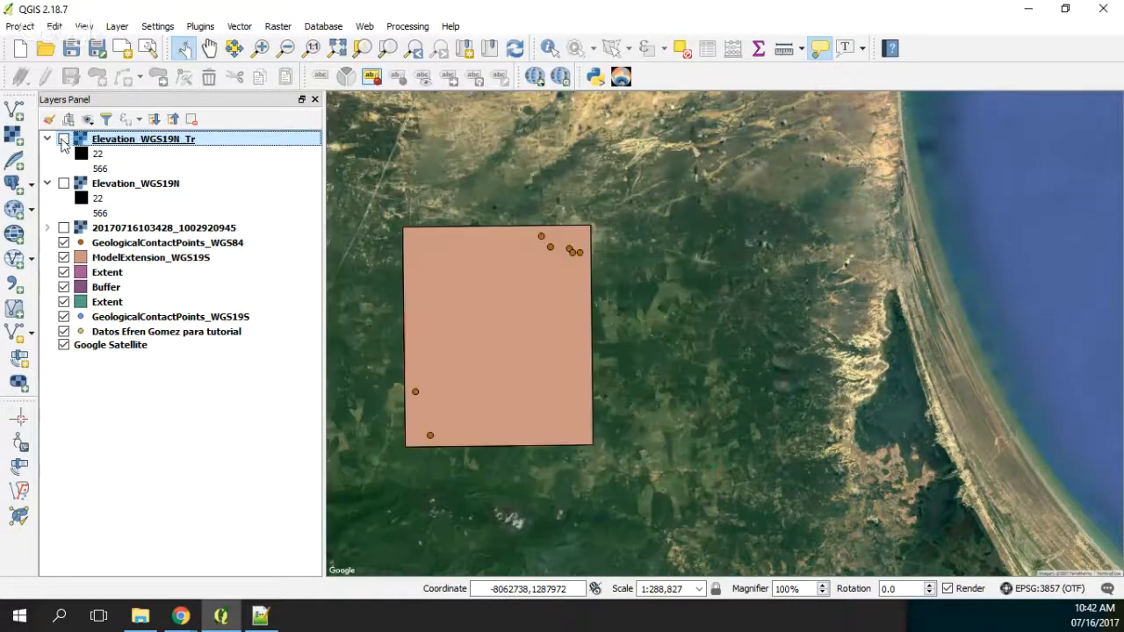
left_click(63, 139)
Step: Start saving the project under a new name and create a Qgis folder inside TutorialGeologicalContact
left_click(20, 26)
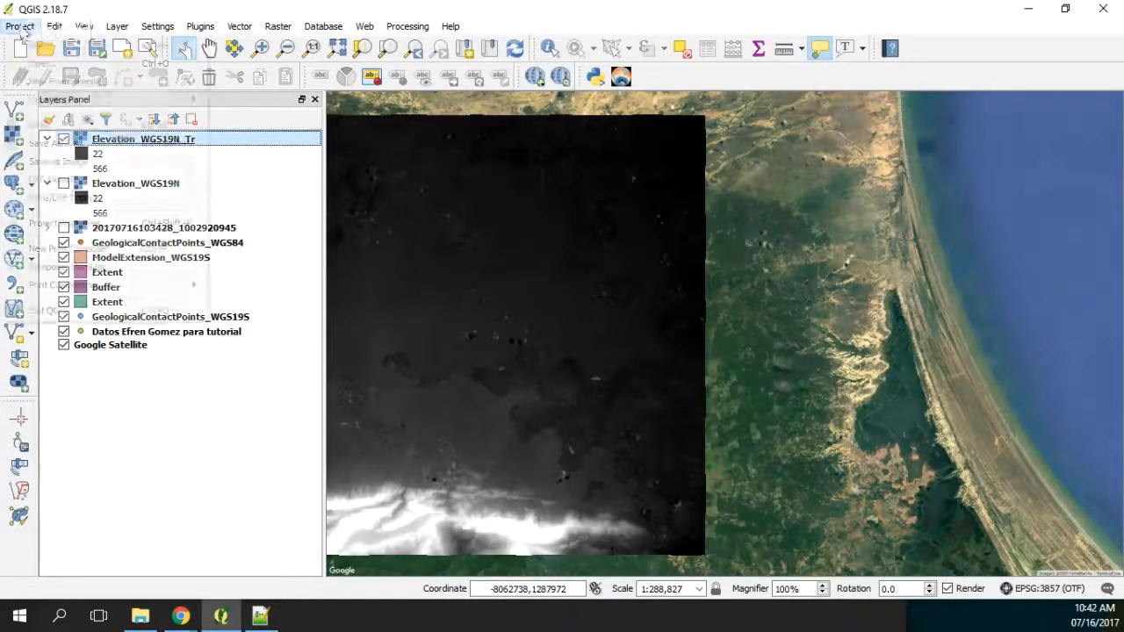
left_click(53, 144)
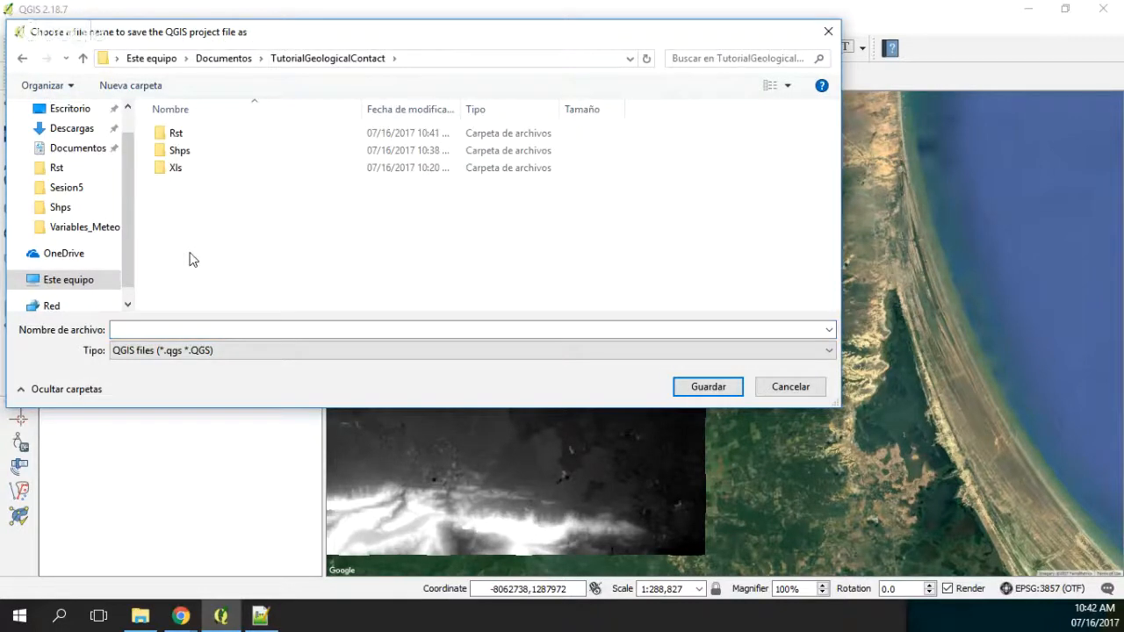
right_click(179, 211)
mouse_move(281, 419)
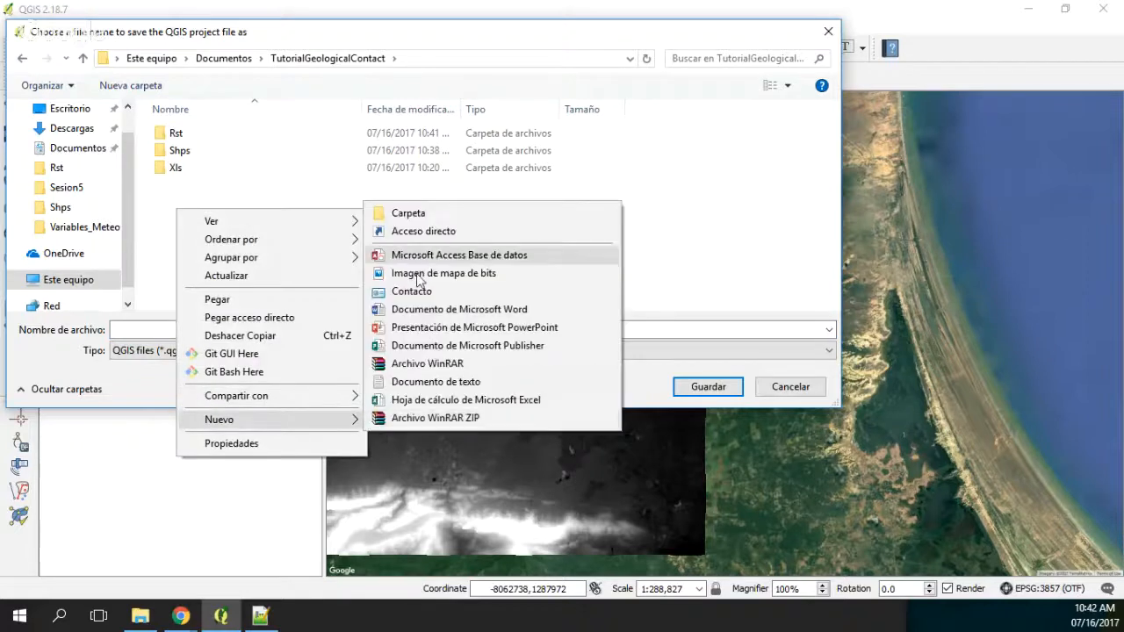
left_click(404, 213)
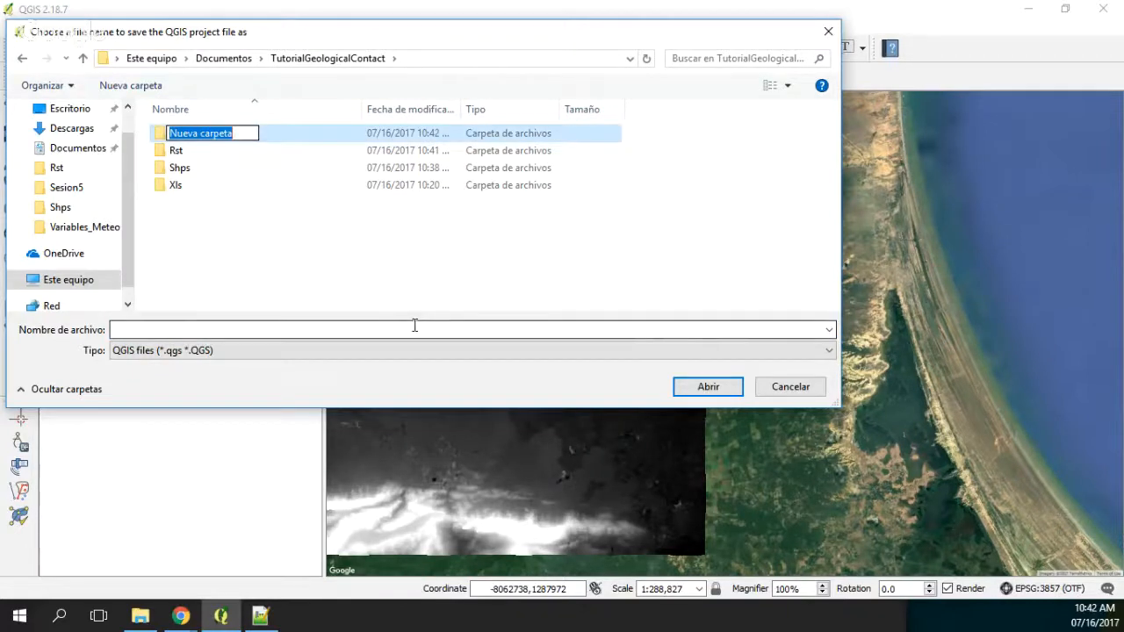
type("QGIS")
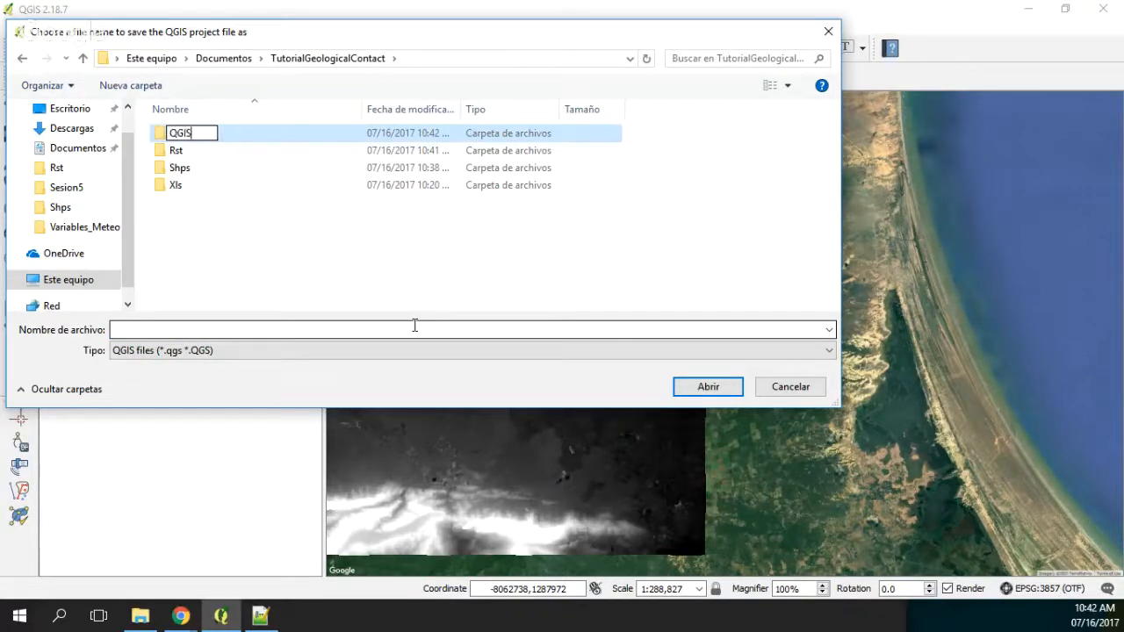
key("BackSpace")
key("BackSpace")
key("BackSpace")
type("gis")
key("Return")
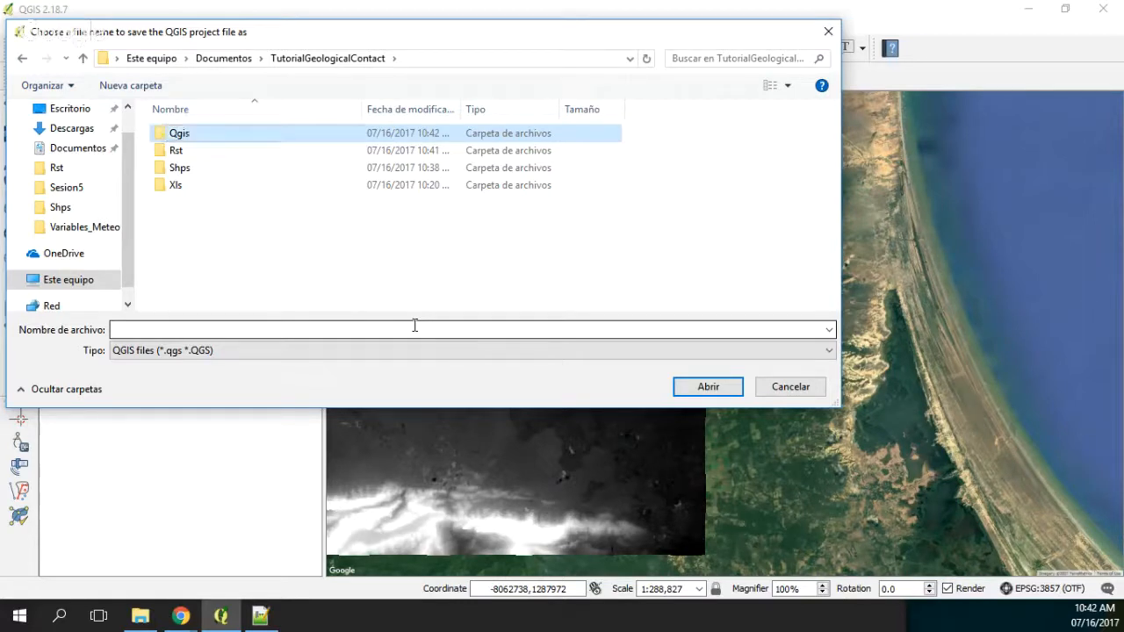
Step: Save the project as ModelData1 in the new Qgis folder
key("Return")
left_click(378, 328)
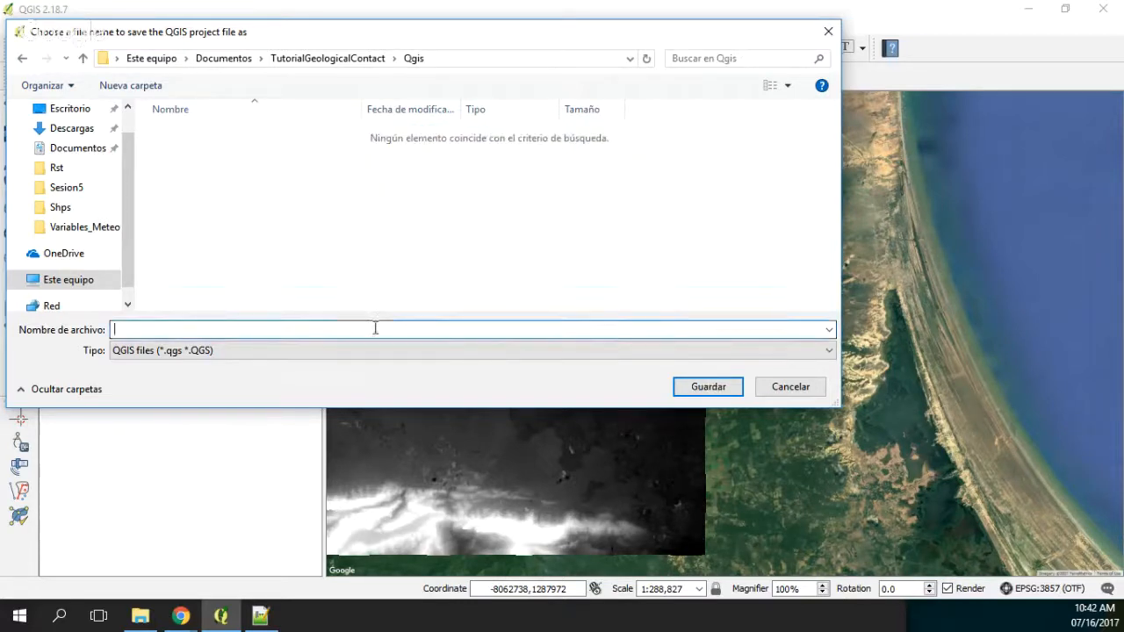
type("ModelData1")
key("Return")
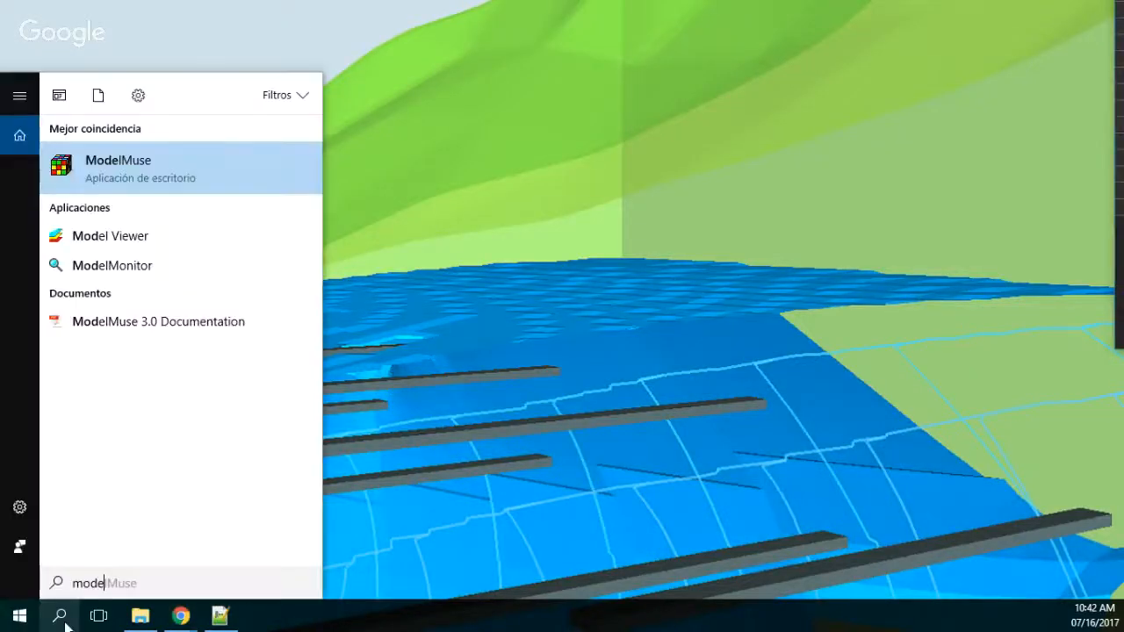
Step: Launch ModelMuse and create a new MODFLOW model with the EPSG projection 32619
left_click(162, 166)
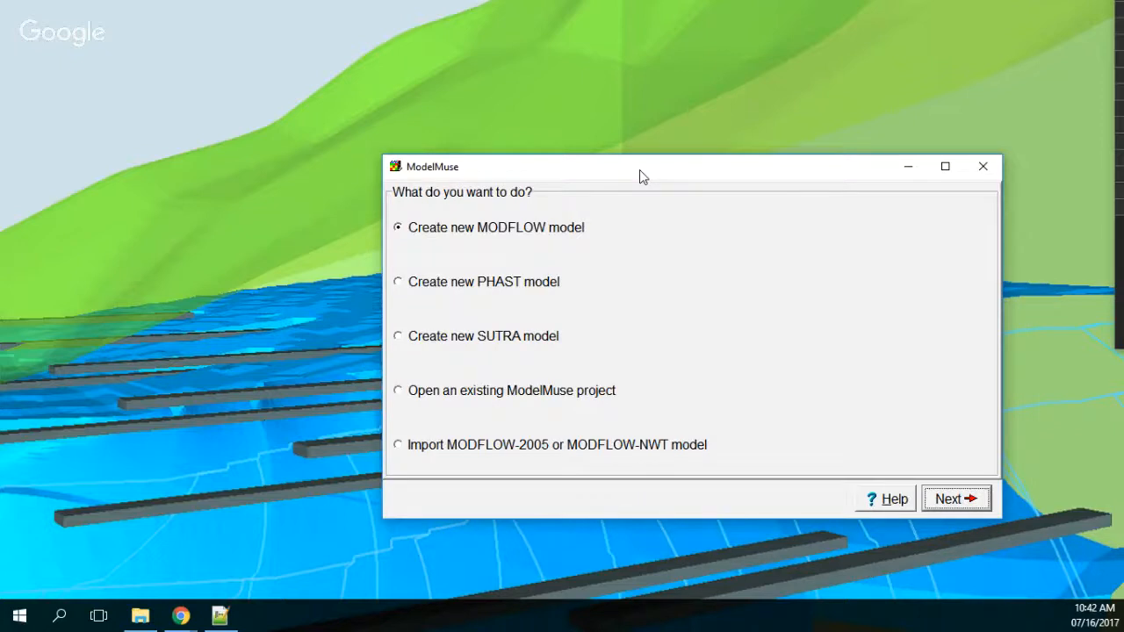
left_click(853, 421)
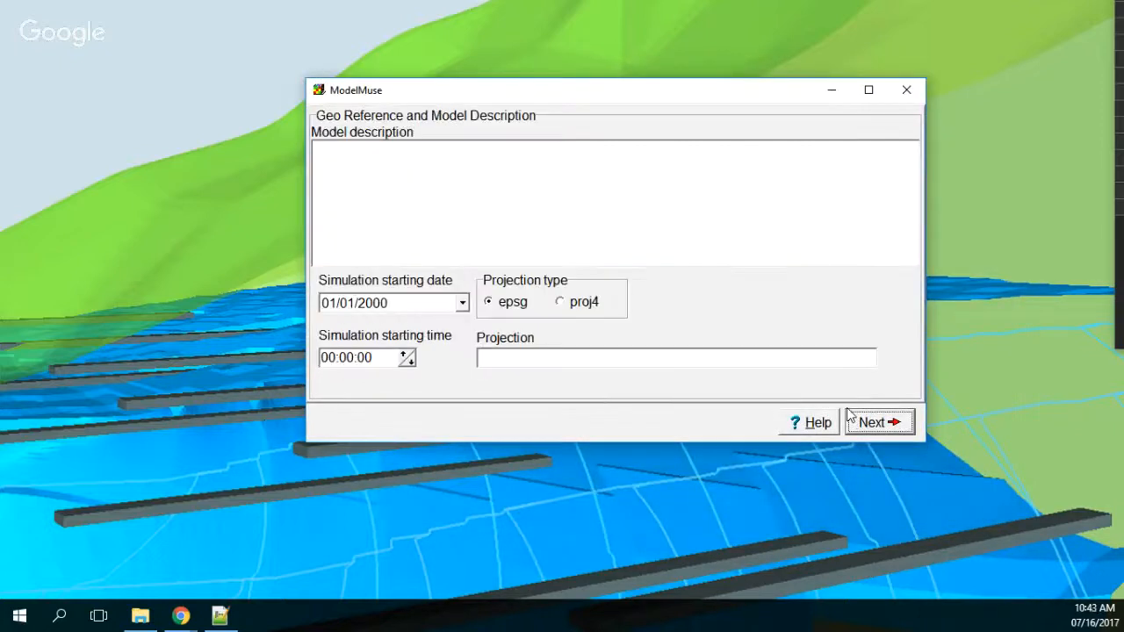
left_click(627, 356)
type("36")
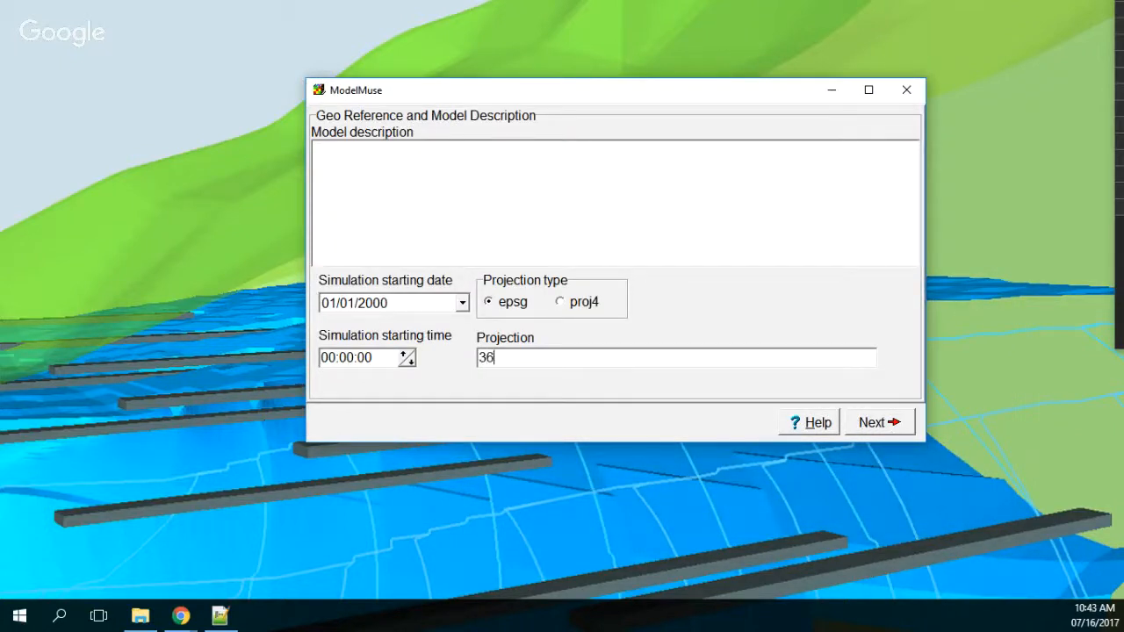
type("19")
left_click(485, 357)
type("2")
left_click(877, 425)
Step: Set the number of layers to 2 and rename the Upper Aquifer layer group as Aquifer1
double_click(358, 207)
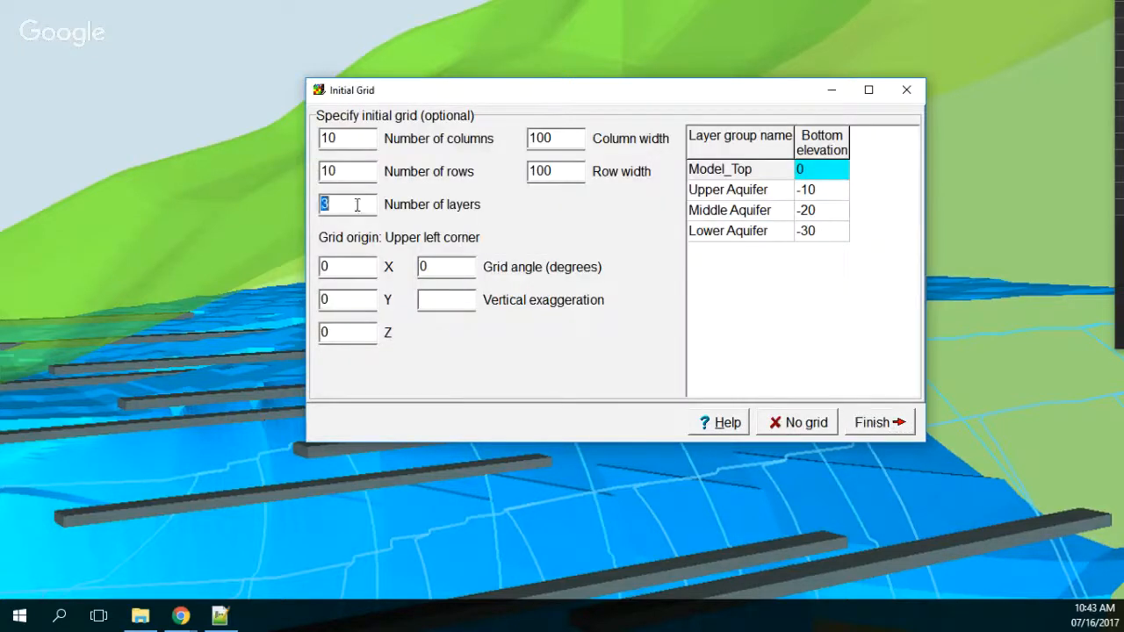
type("2")
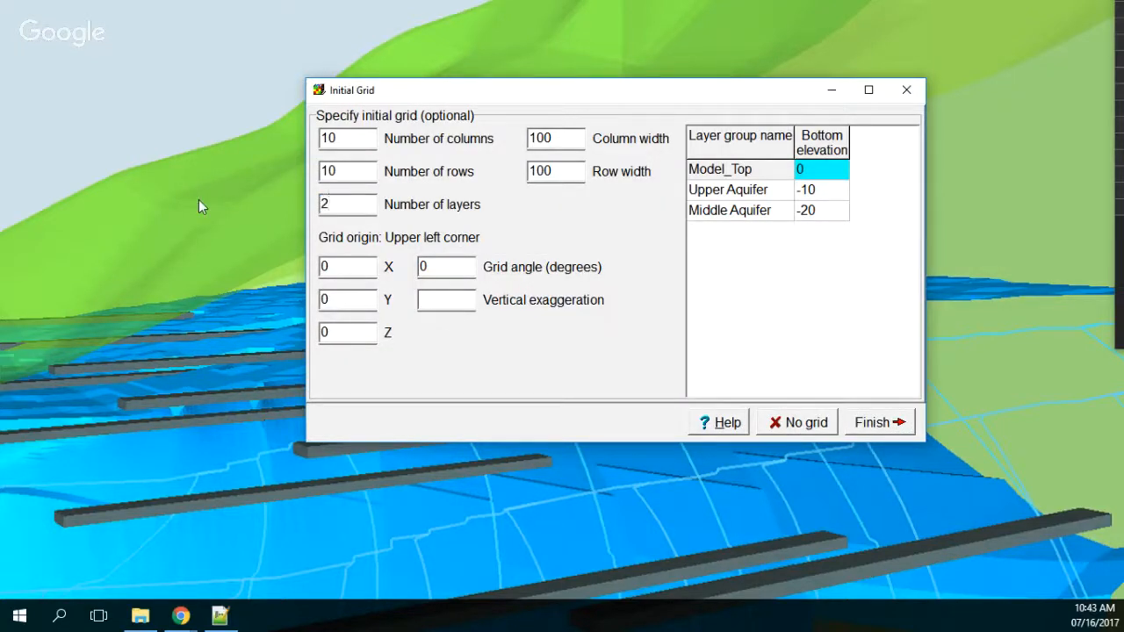
left_click(787, 194)
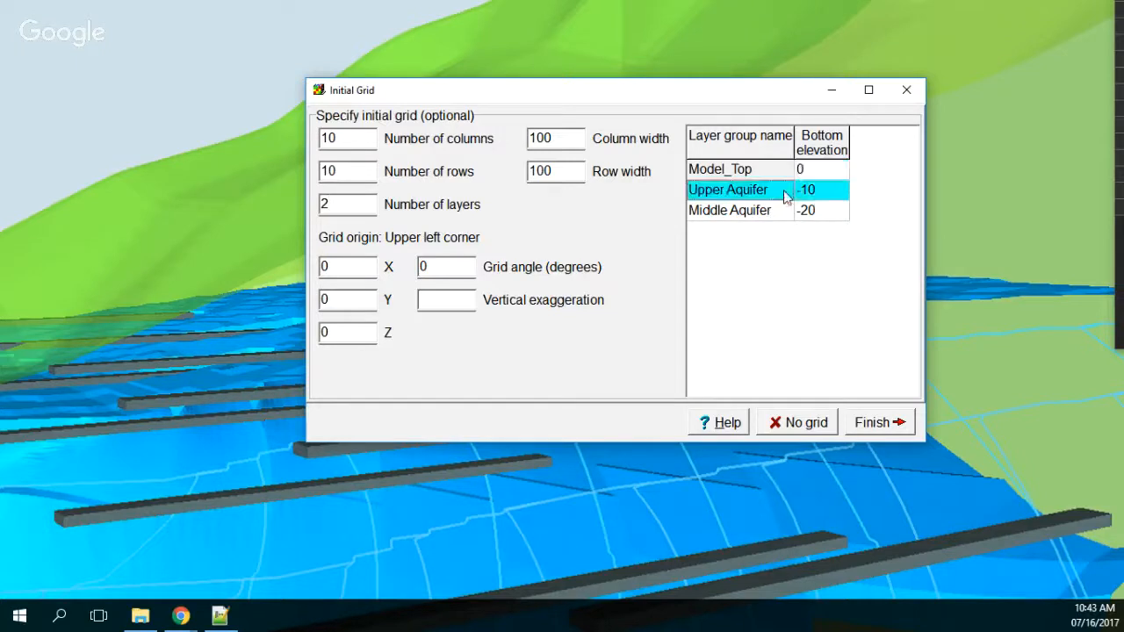
left_click(786, 192)
type("R")
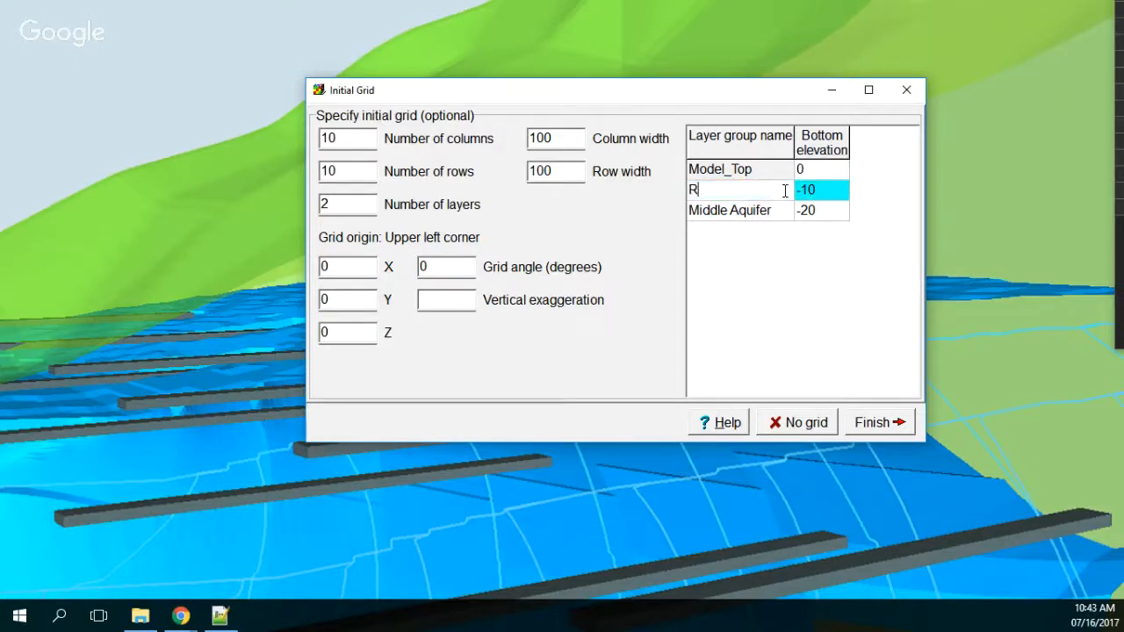
key("BackSpace")
type("Aquige")
key("BackSpace")
key("BackSpace")
type("fer1")
Step: Rename the Middle Aquifer layer group as Aquifer2, create the model without a grid, and maximize the model window
left_click(787, 216)
type("A")
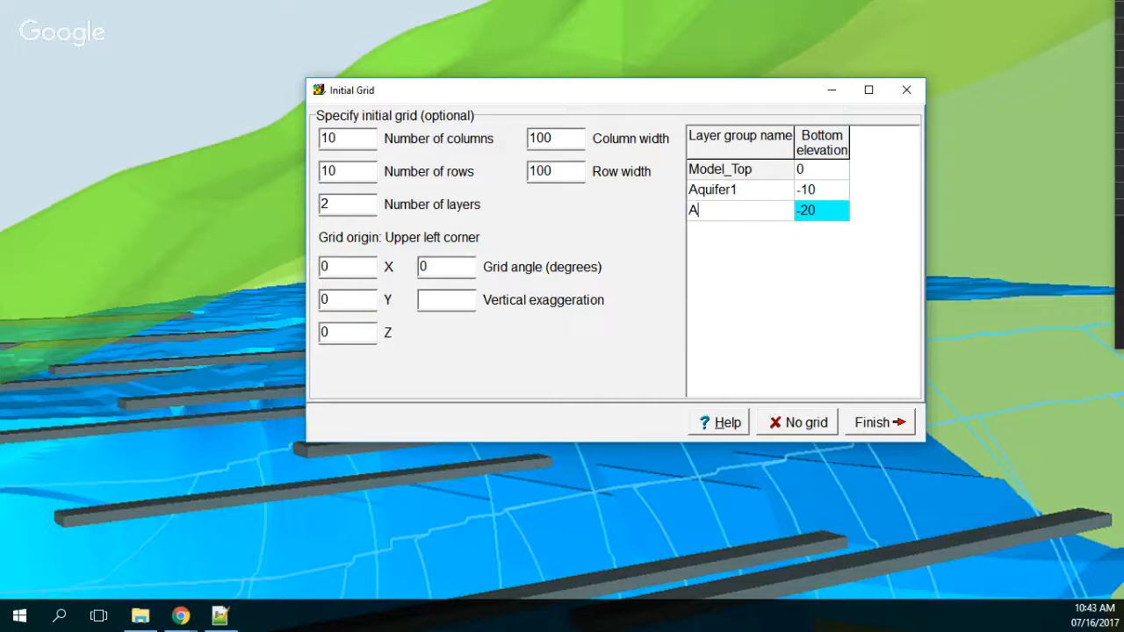
type("quifer2")
key("Return")
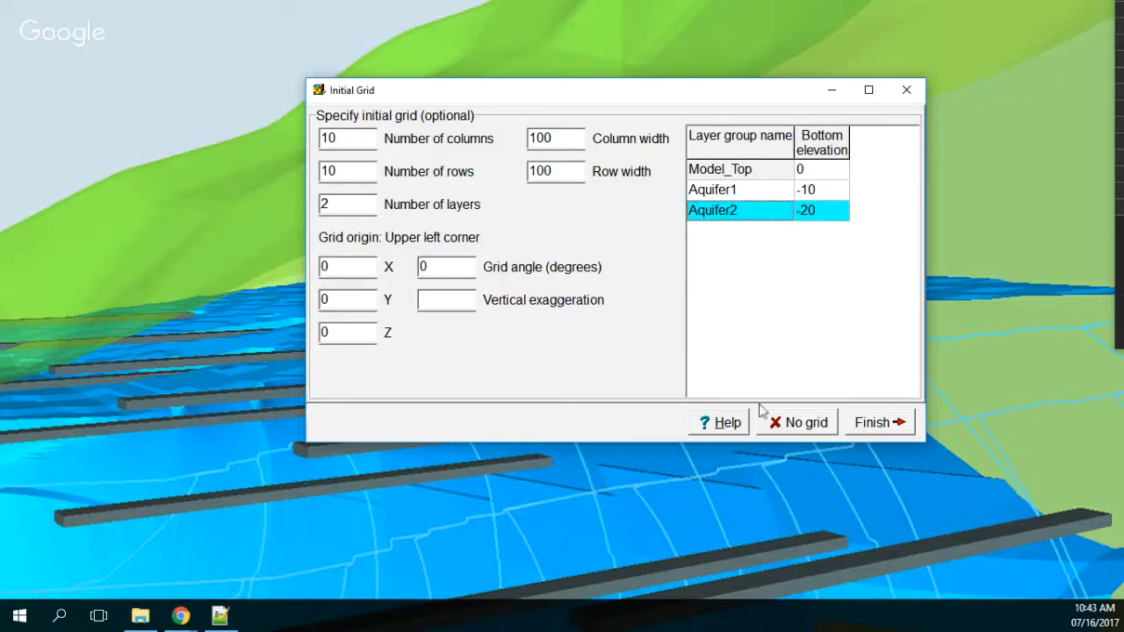
key("Up")
left_click(823, 426)
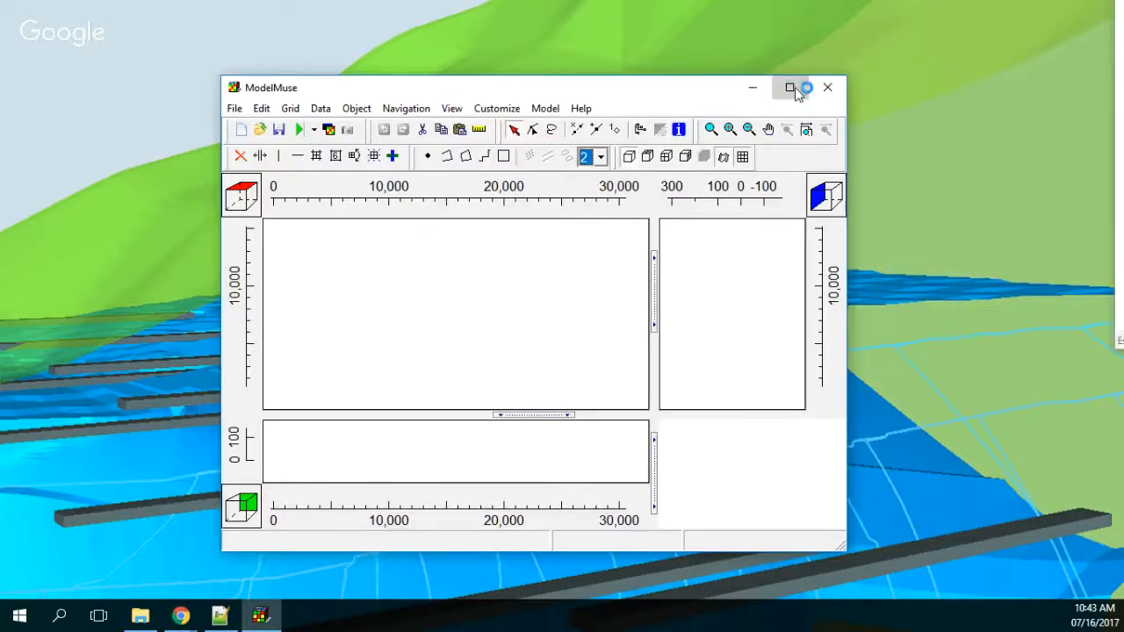
left_click(792, 86)
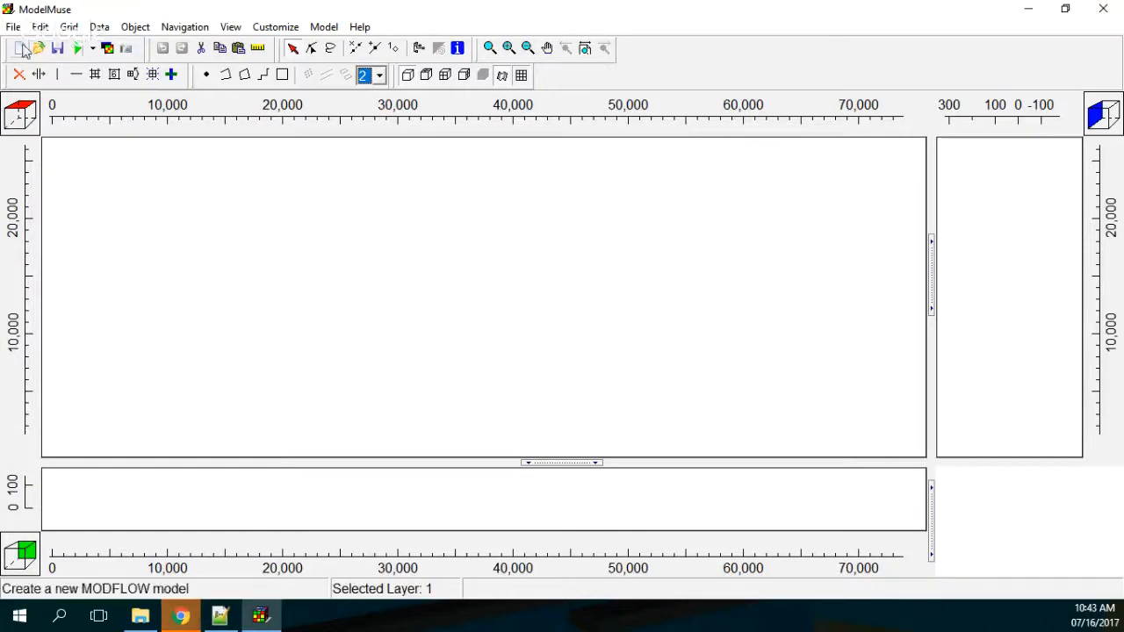
left_click(13, 27)
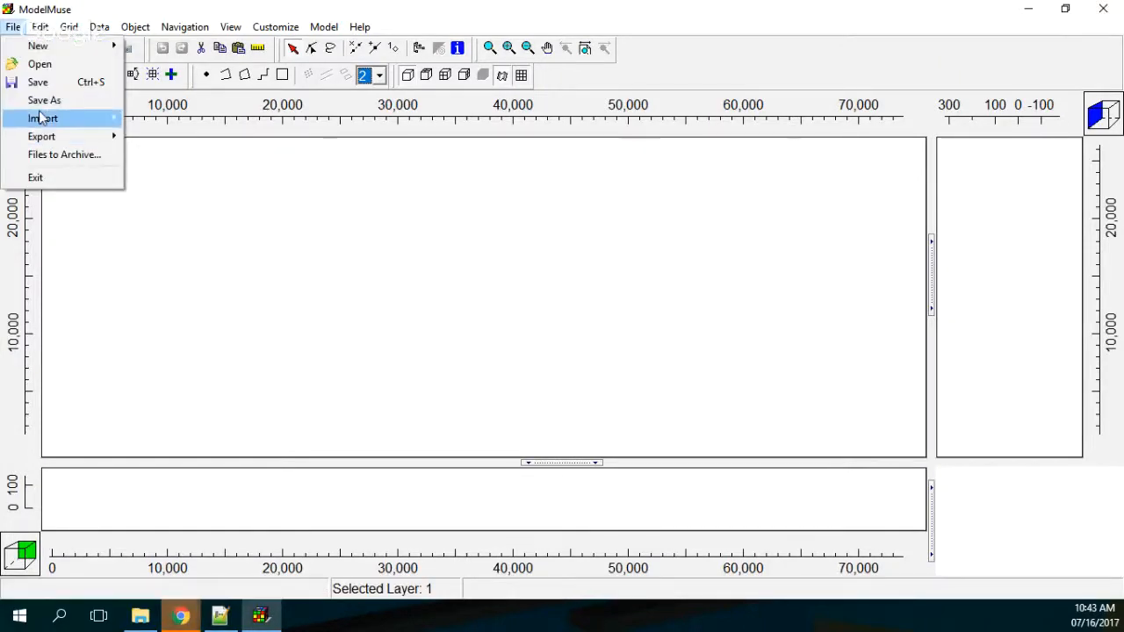
left_click(39, 84)
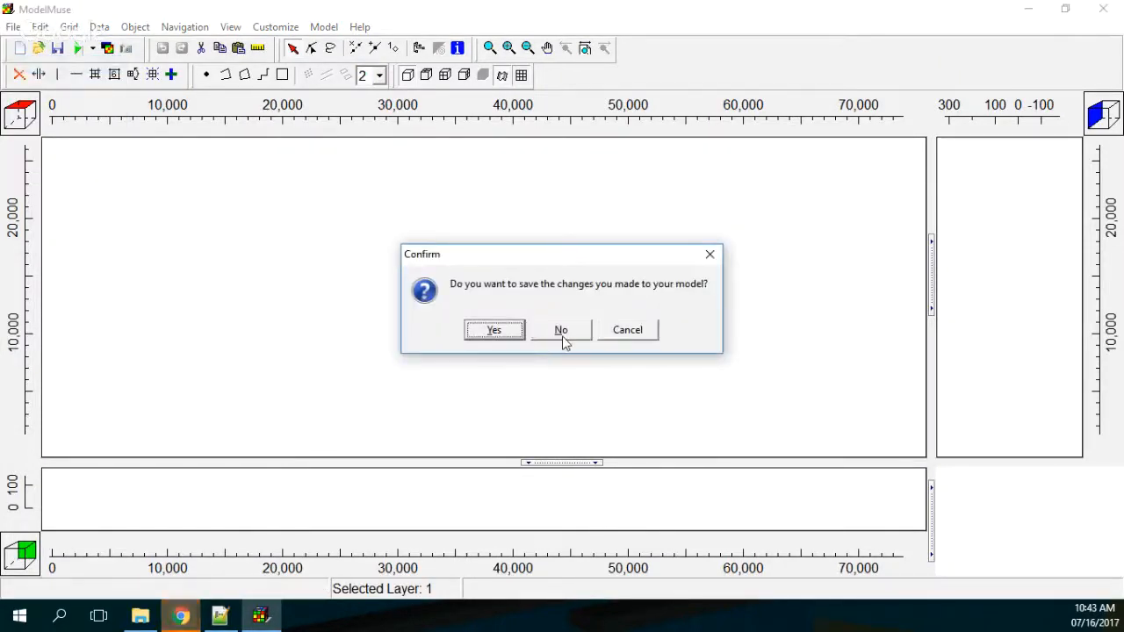
left_click(709, 254)
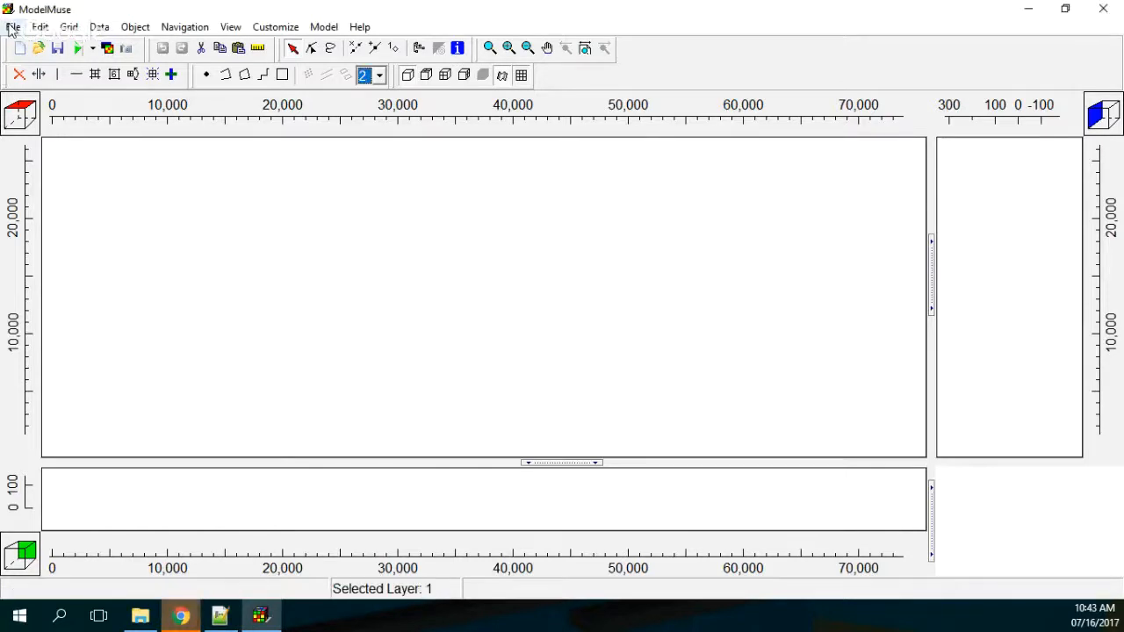
Step: Import the ModelExtension_WGS19S.shp shapefile from TutorialGeologicalContact's Shps folder as objects that set values of enclosed cells
left_click(13, 26)
mouse_move(75, 118)
left_click(158, 135)
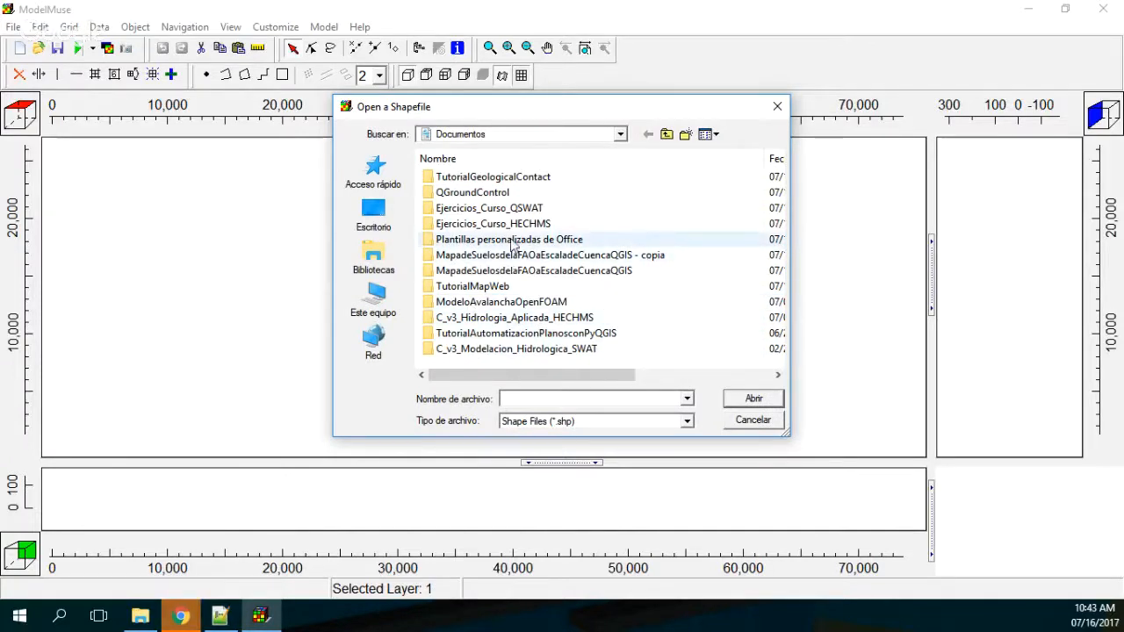
double_click(492, 177)
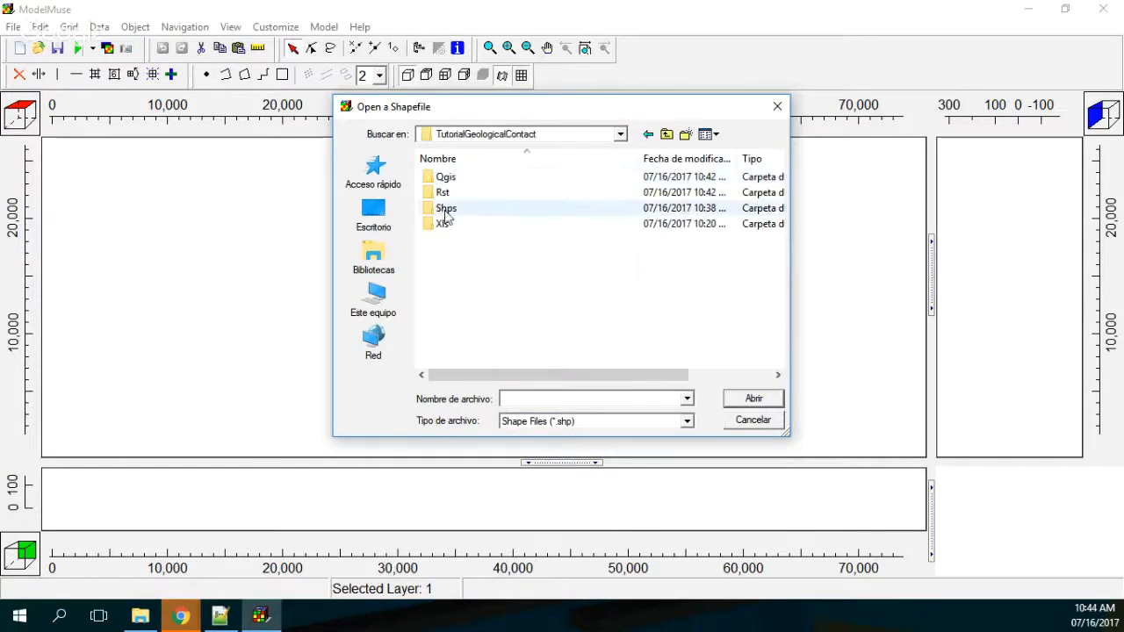
double_click(446, 208)
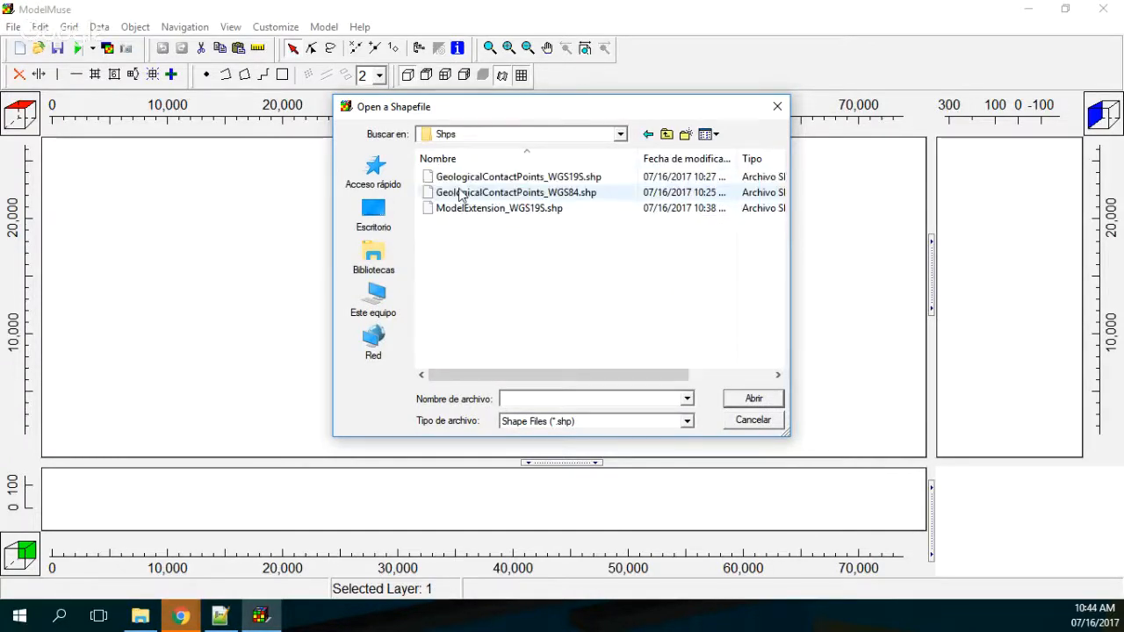
left_click(511, 212)
double_click(513, 211)
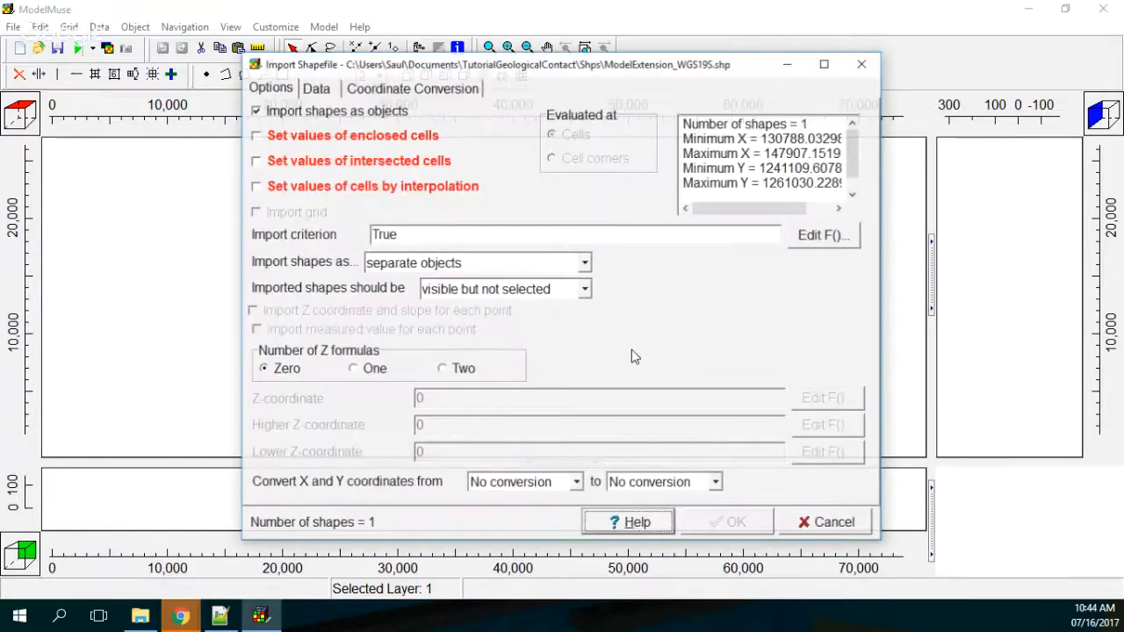
left_click(316, 135)
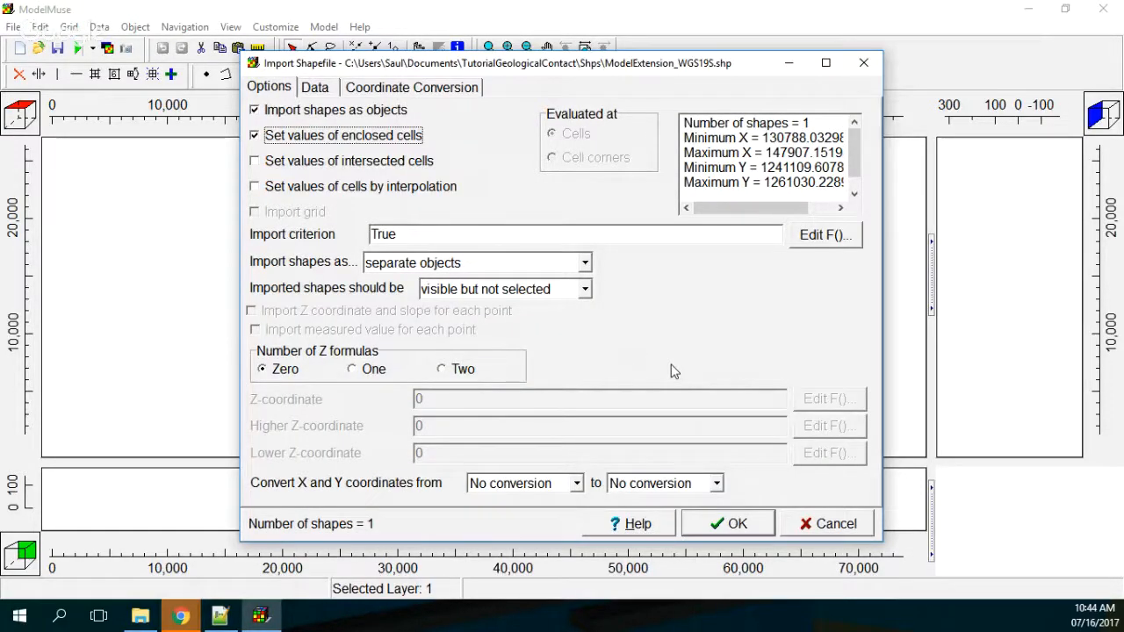
left_click(747, 528)
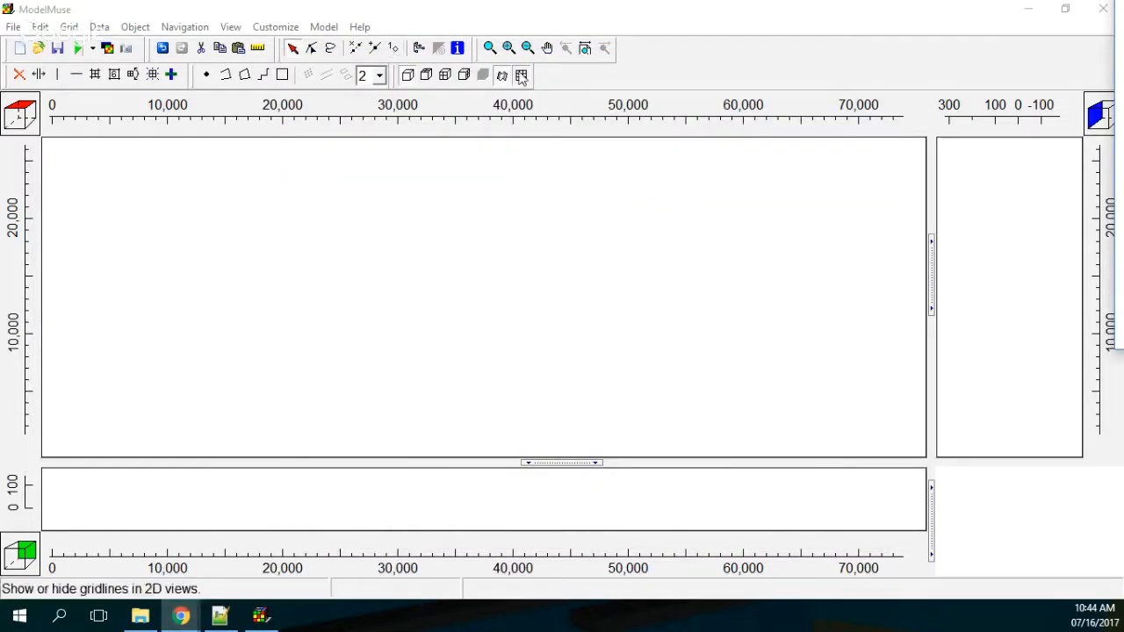
Step: Use the imported ModelExtension_WGS19S_1 object to set the grid cell size, with a value of 250
left_click(418, 50)
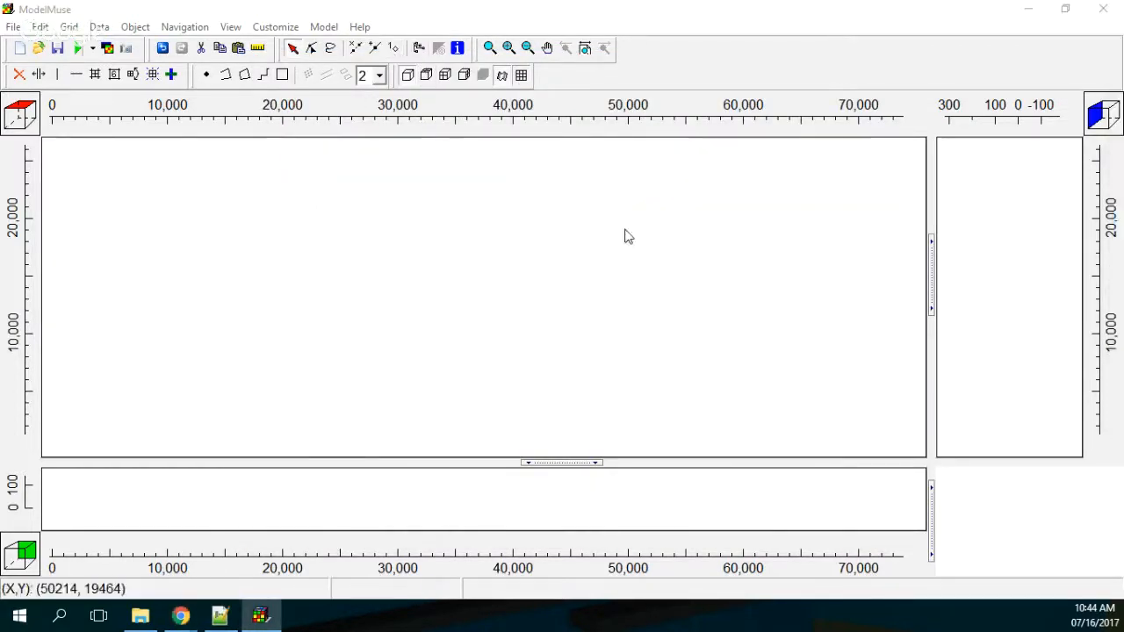
left_click_drag(729, 185, 440, 108)
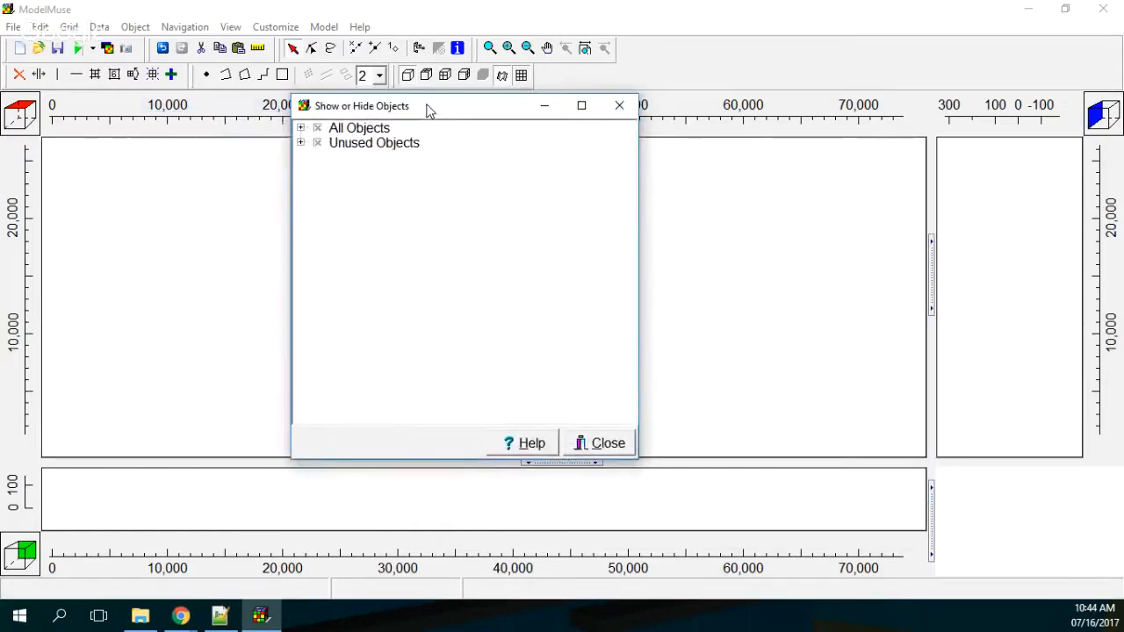
left_click(302, 142)
left_click(399, 148)
double_click(401, 159)
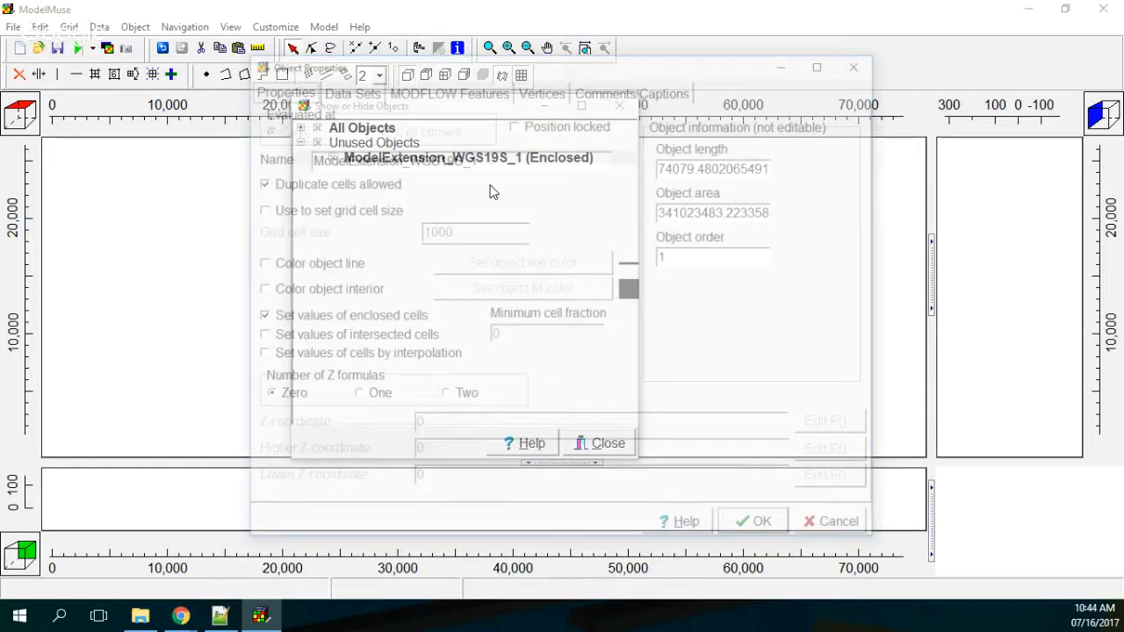
left_click(358, 212)
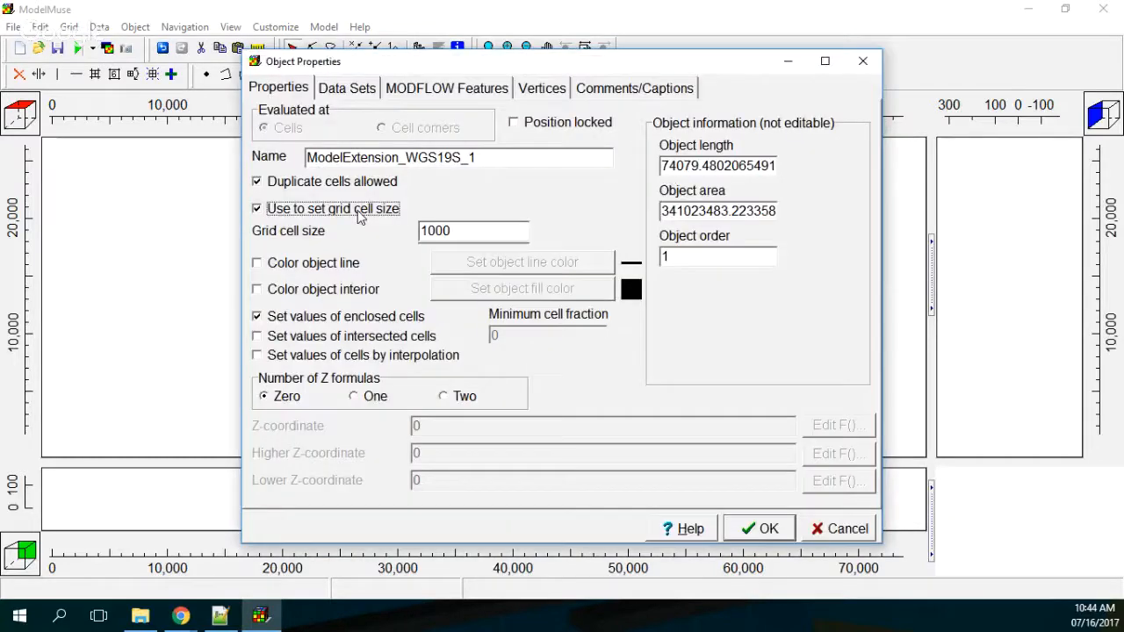
left_click(475, 230)
key("BackSpace")
key("BackSpace")
key("BackSpace")
key("BackSpace")
type("2")
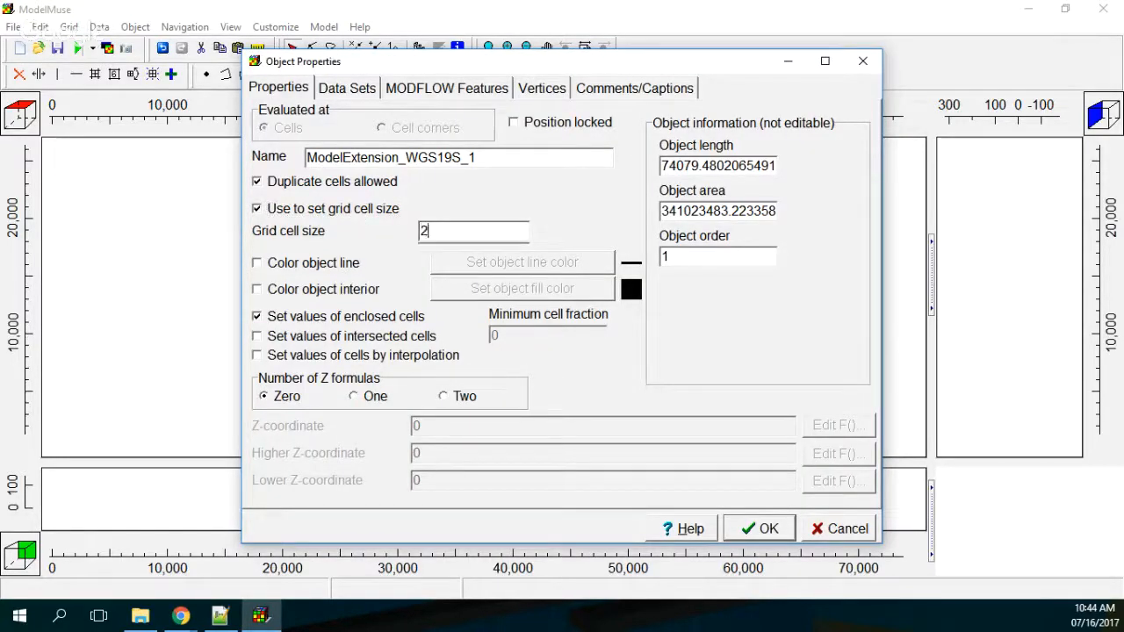
type("50")
left_click(758, 529)
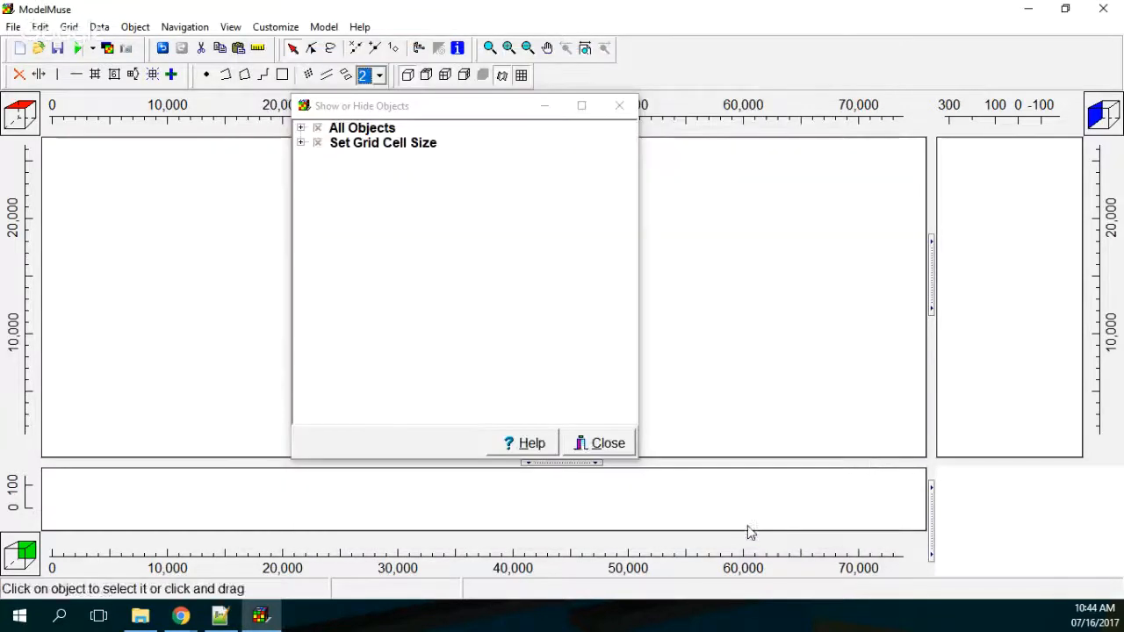
Step: Close the object list and generate the model grid with an automatically calculated angle and no smoothing
left_click(593, 446)
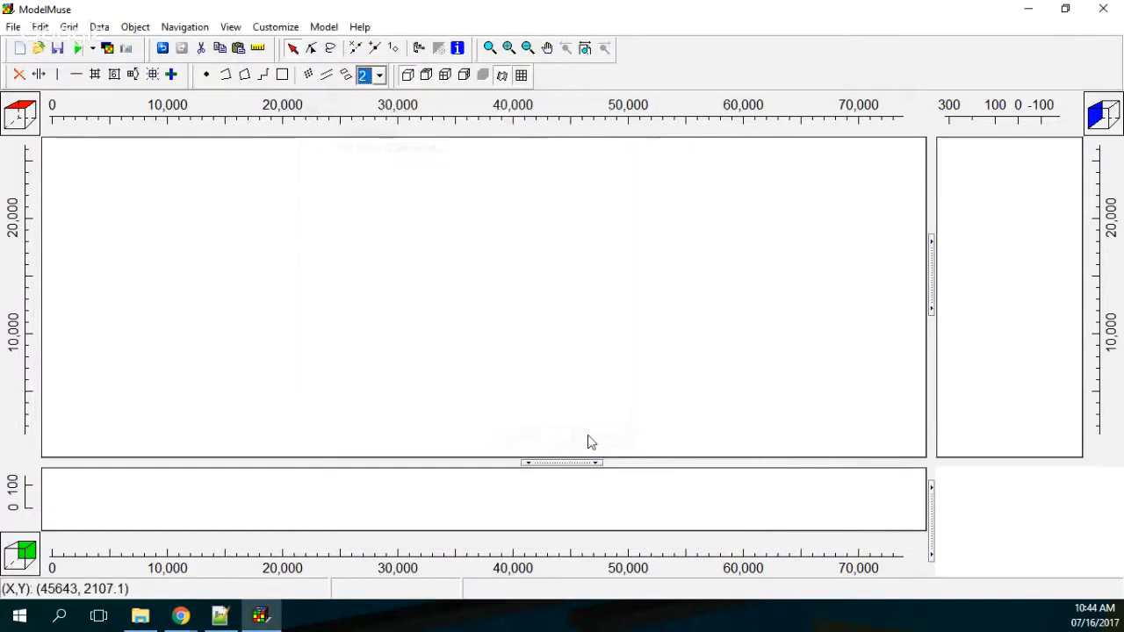
left_click(154, 75)
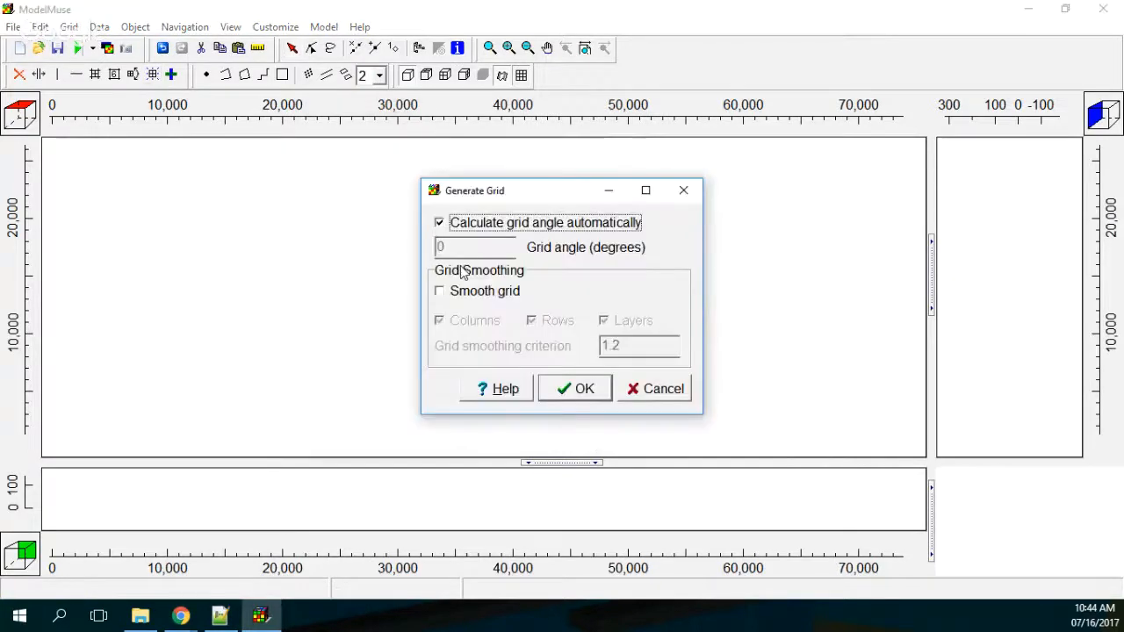
left_click(576, 389)
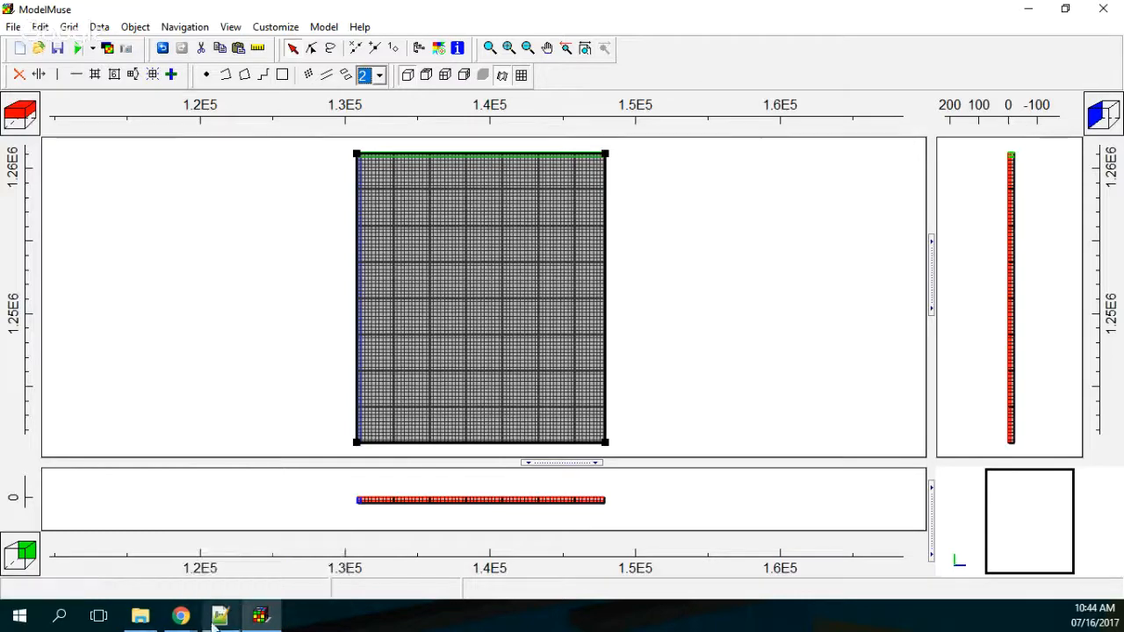
Step: Search for QGIS on the computer and launch QGIS Desktop 2.18.7
left_click(61, 620)
type("q")
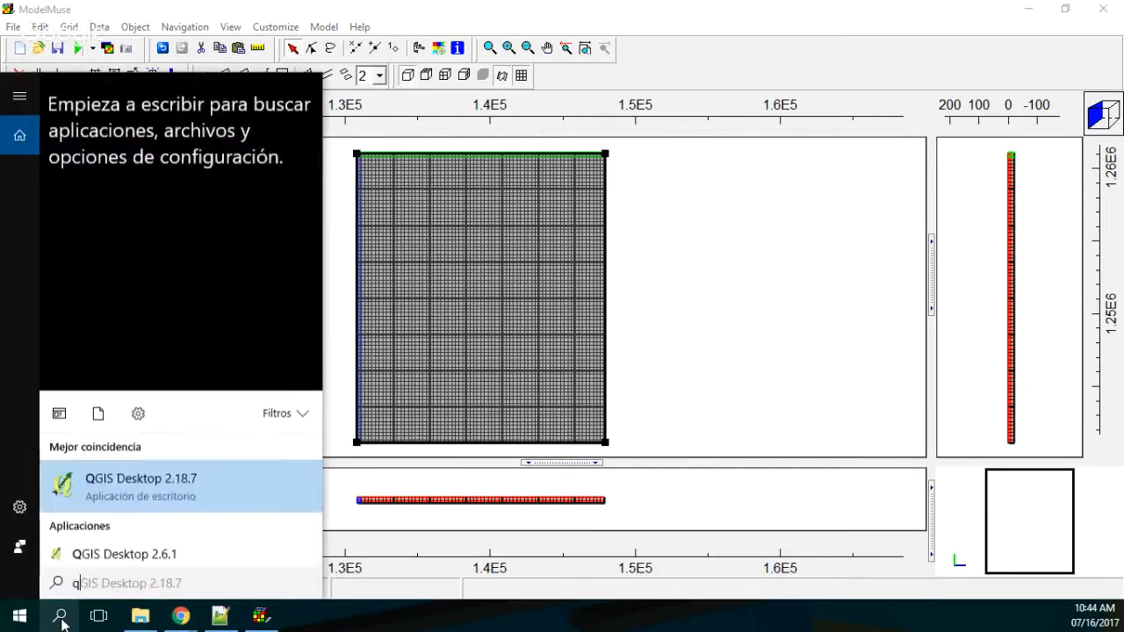
type("gis")
left_click(128, 173)
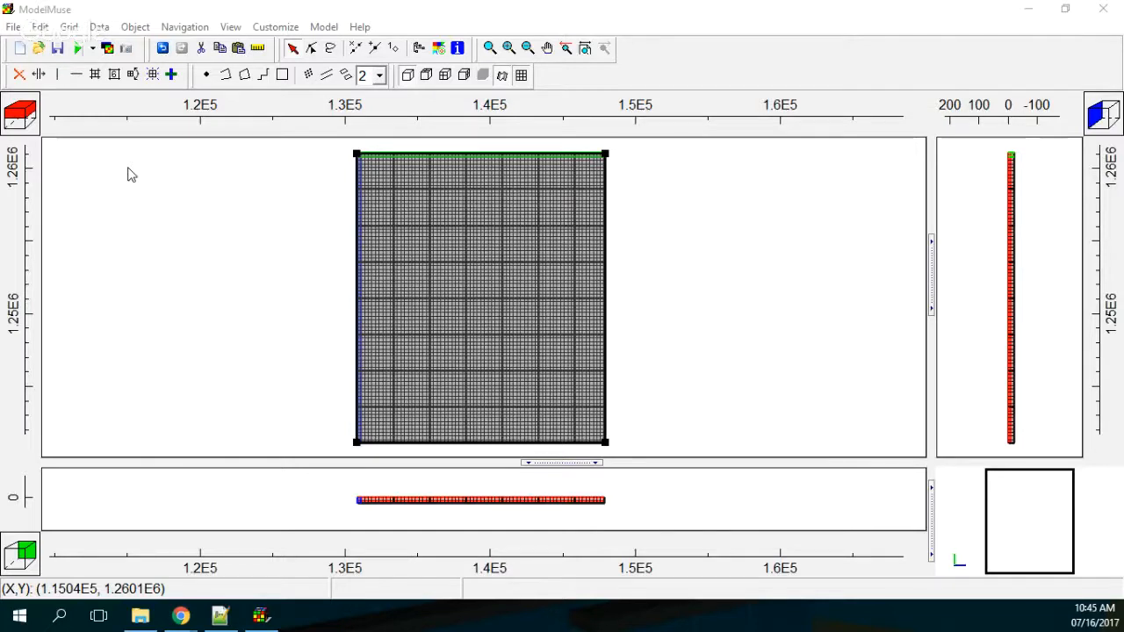
Step: Try to import Elevation_WGS19N_Tr.grd from the Rst folder into ModelMuse as a Surfer grid file
left_click(13, 26)
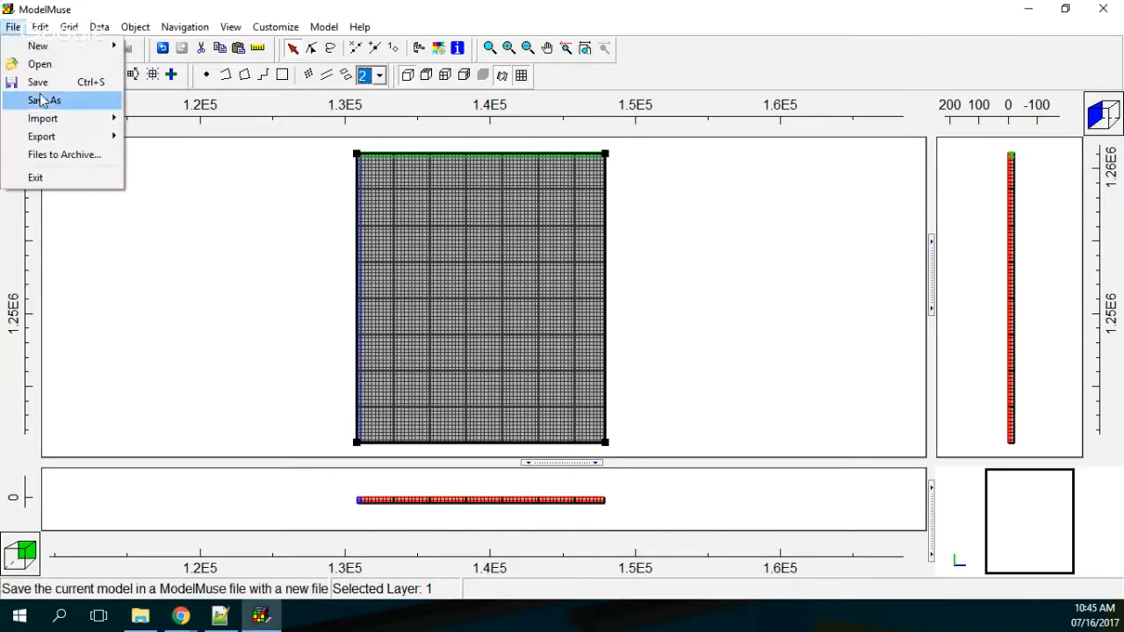
mouse_move(100, 115)
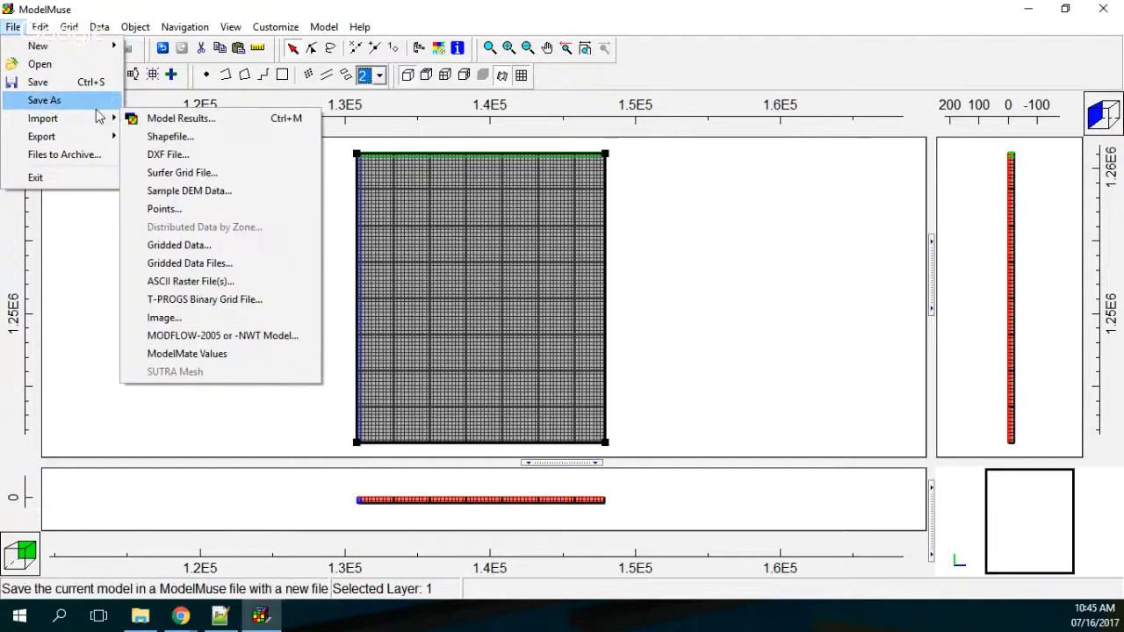
left_click(189, 174)
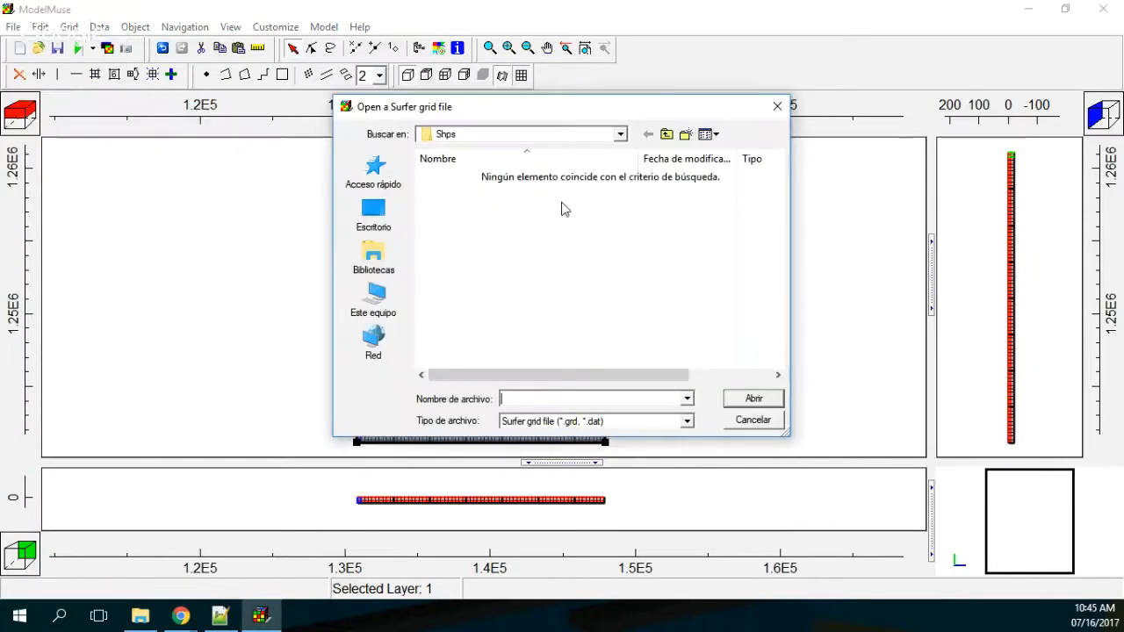
left_click(667, 135)
double_click(471, 195)
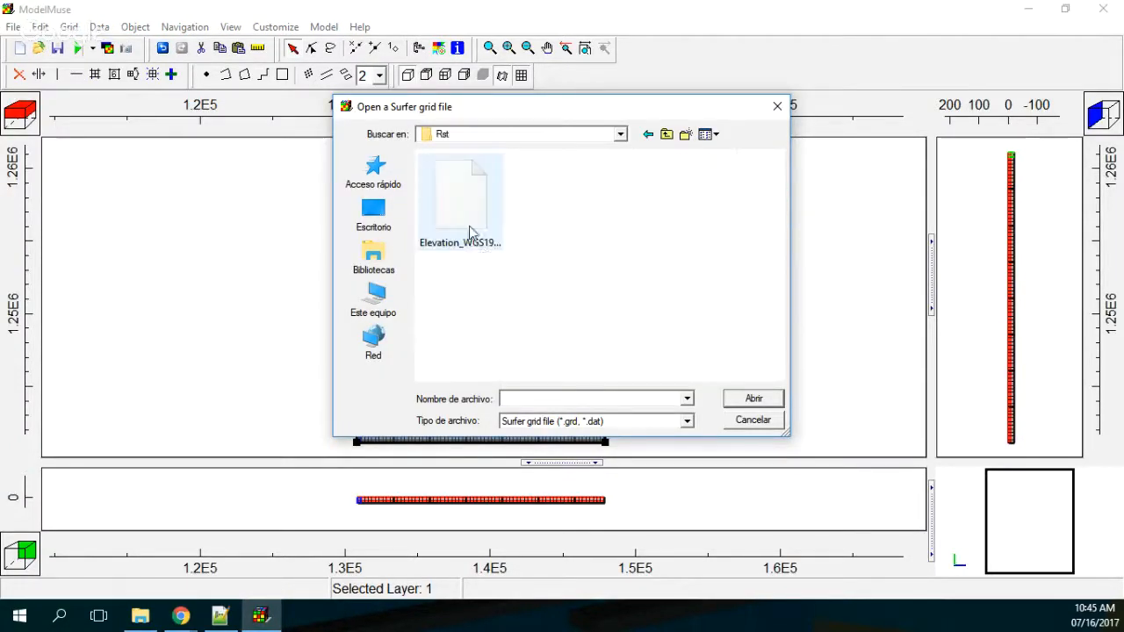
left_click(477, 222)
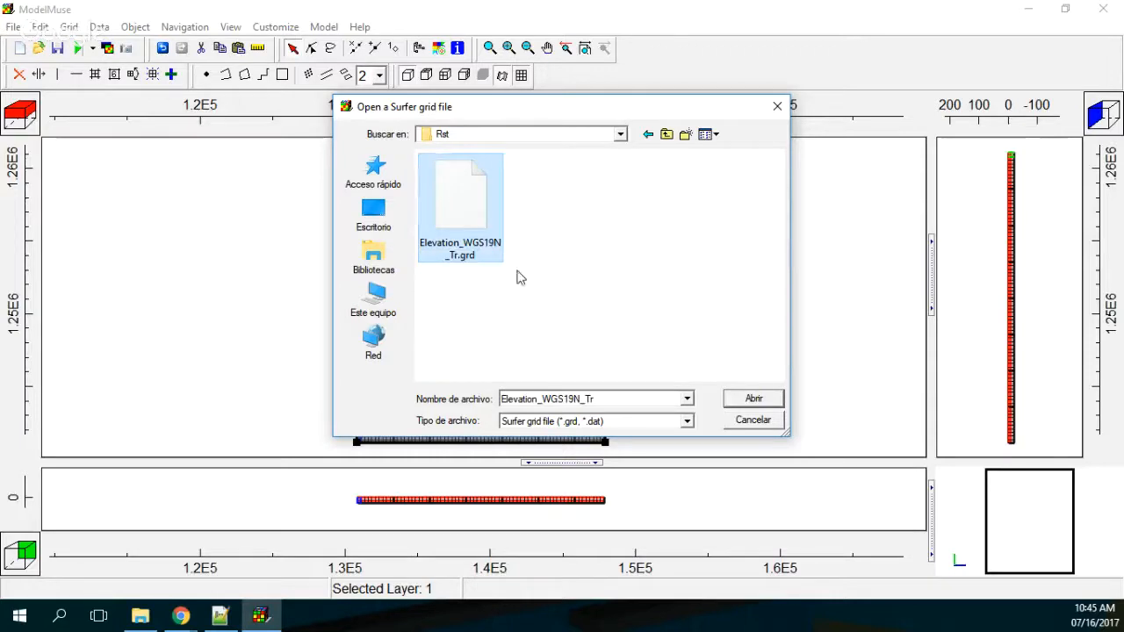
double_click(465, 231)
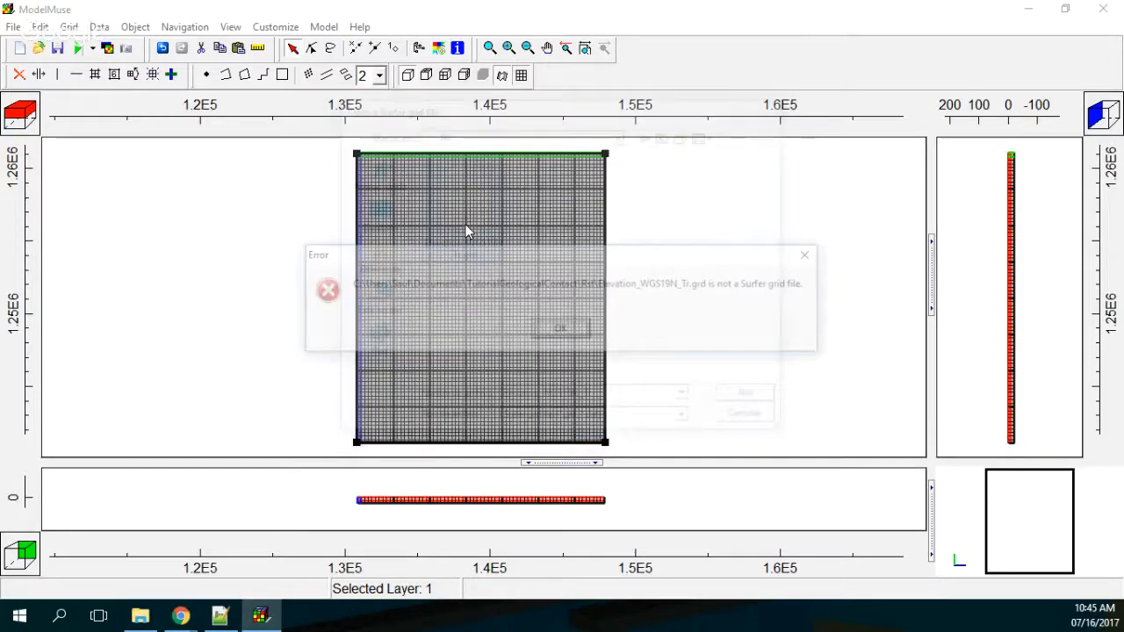
left_click(573, 334)
Step: Retry the Surfer grid import of Elevation_WGS19N_Tr.grd, reselecting the Surfer grid file type (*.grd, *.dat)
left_click(13, 28)
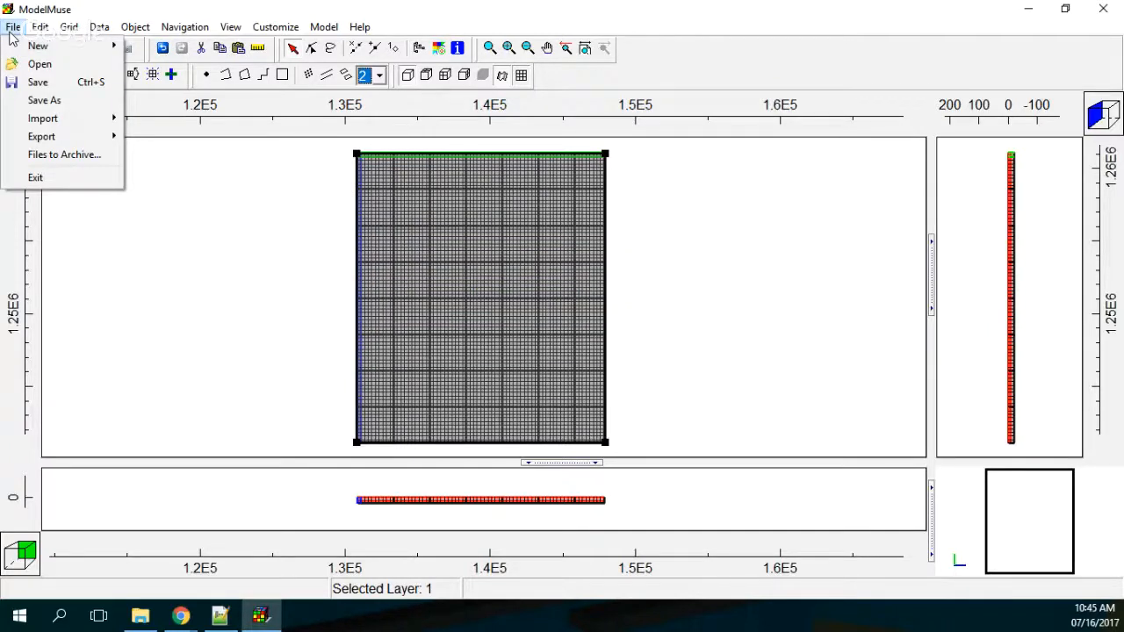
mouse_move(81, 121)
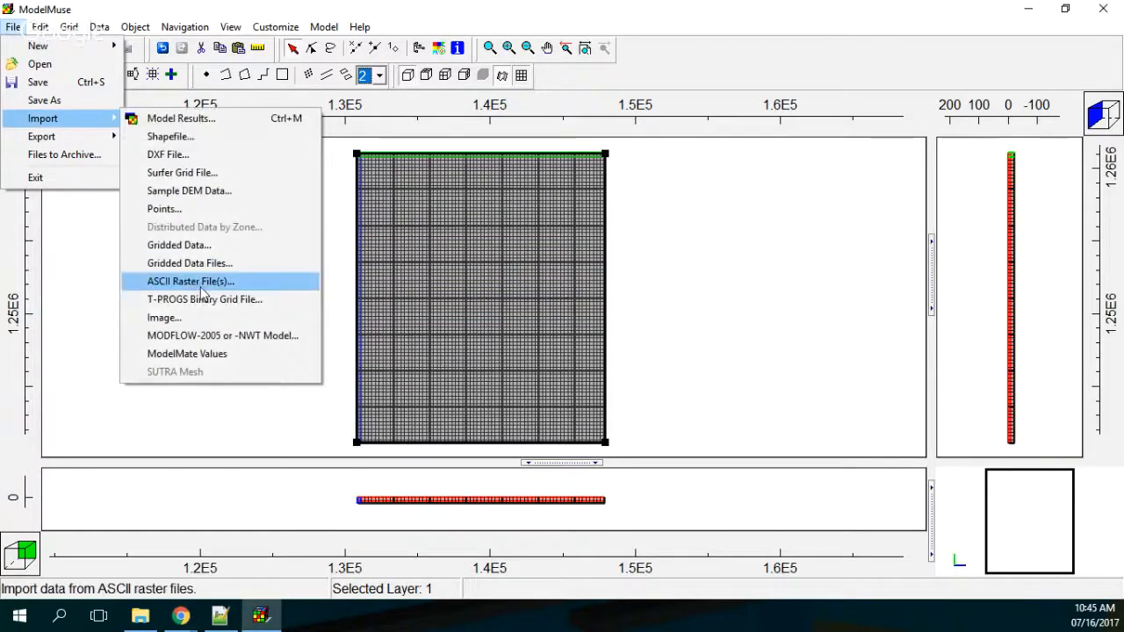
left_click(185, 173)
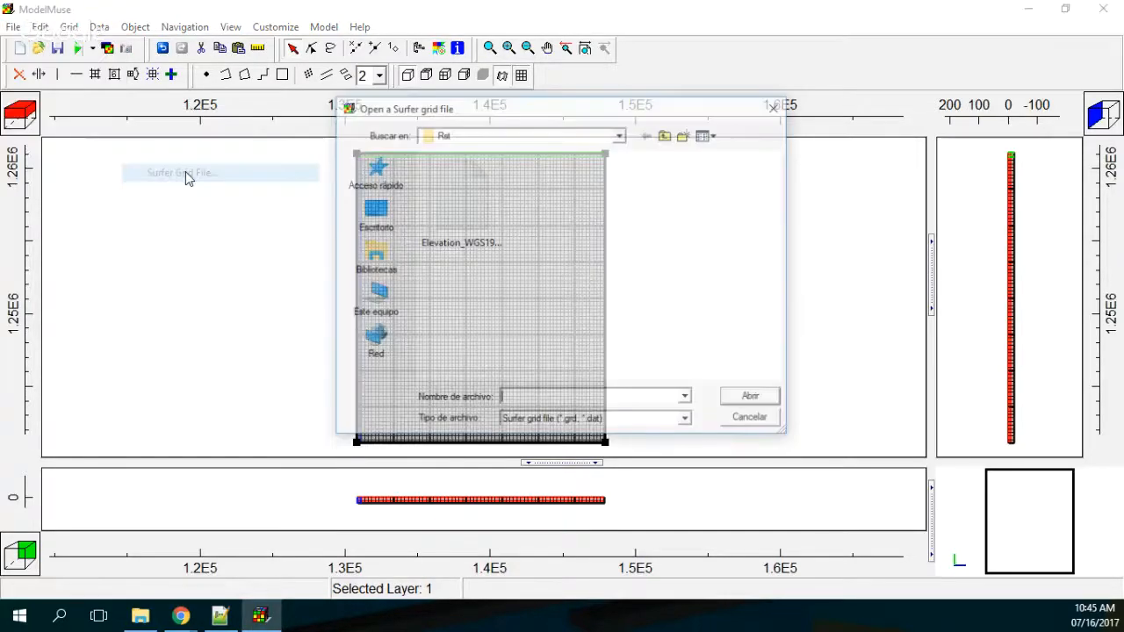
left_click(601, 422)
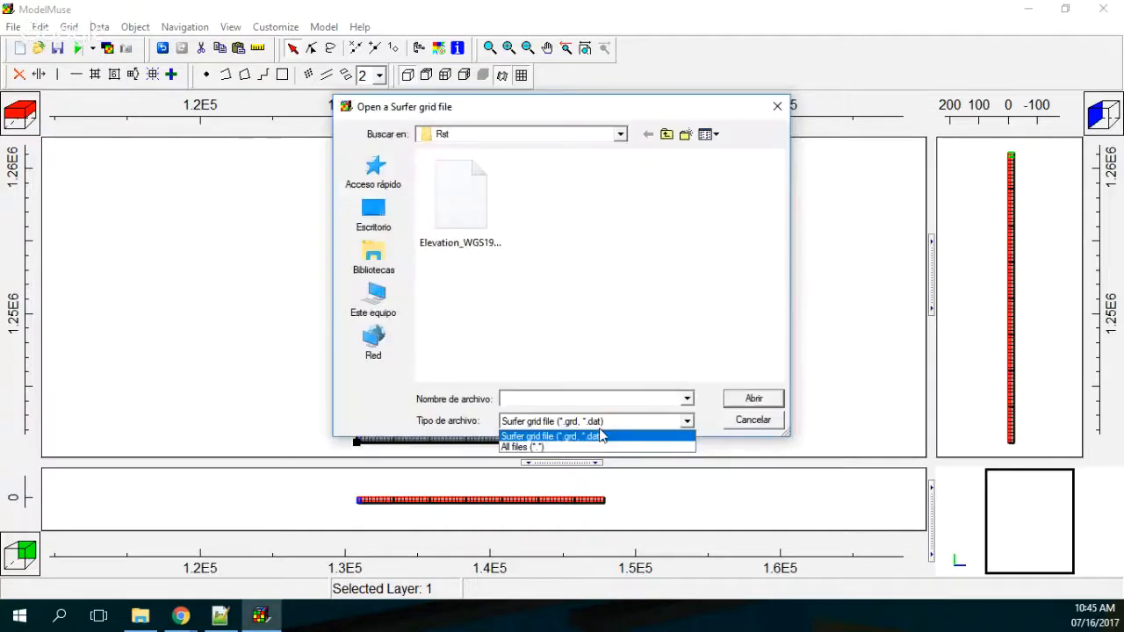
left_click(602, 436)
left_click(468, 215)
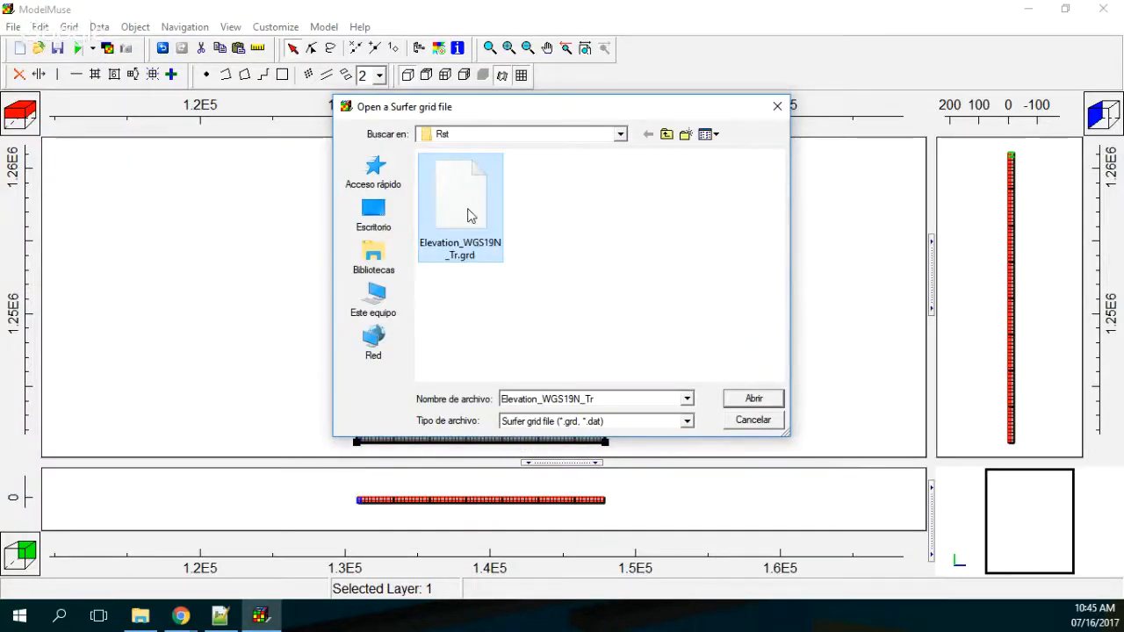
double_click(468, 215)
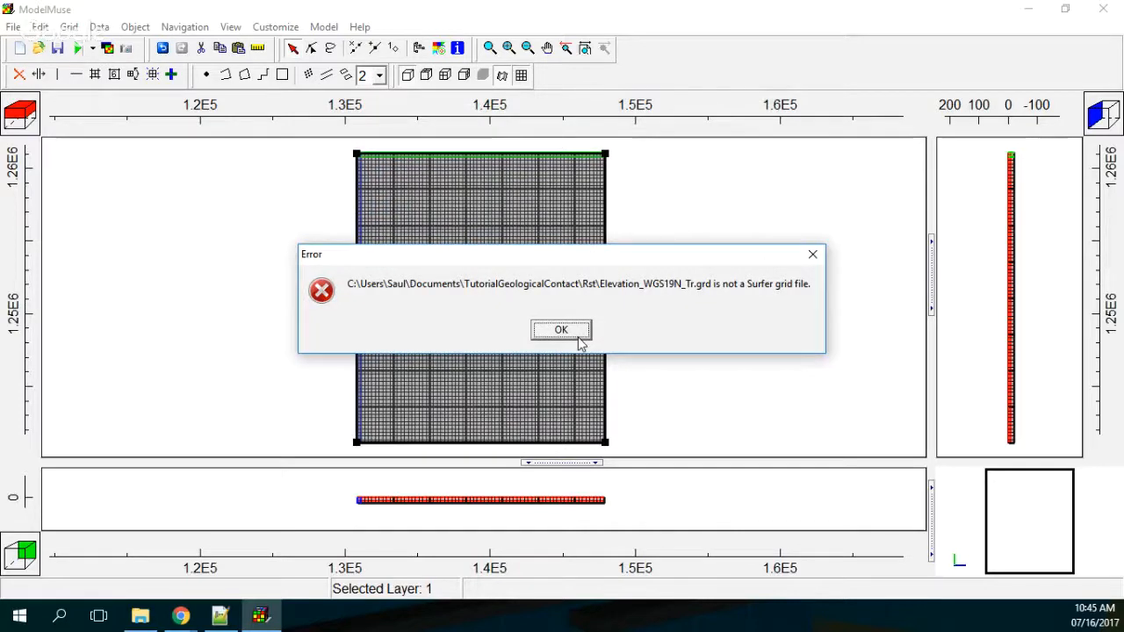
left_click(579, 338)
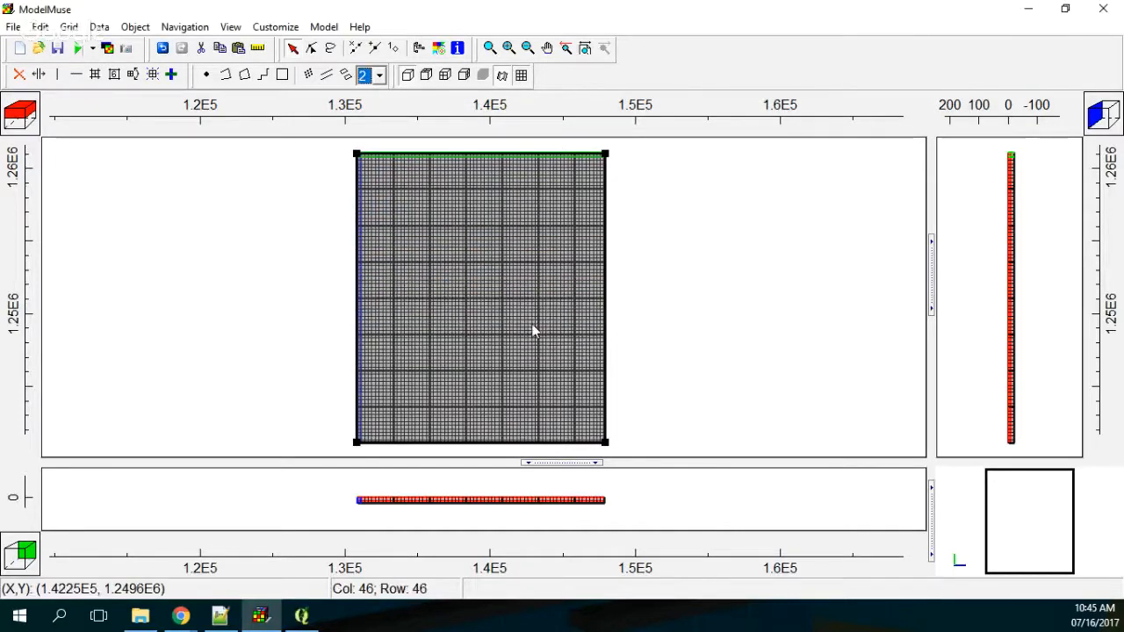
Step: Switch to QGIS, maximize its window and open the recent ModelData1 project
left_click(301, 615)
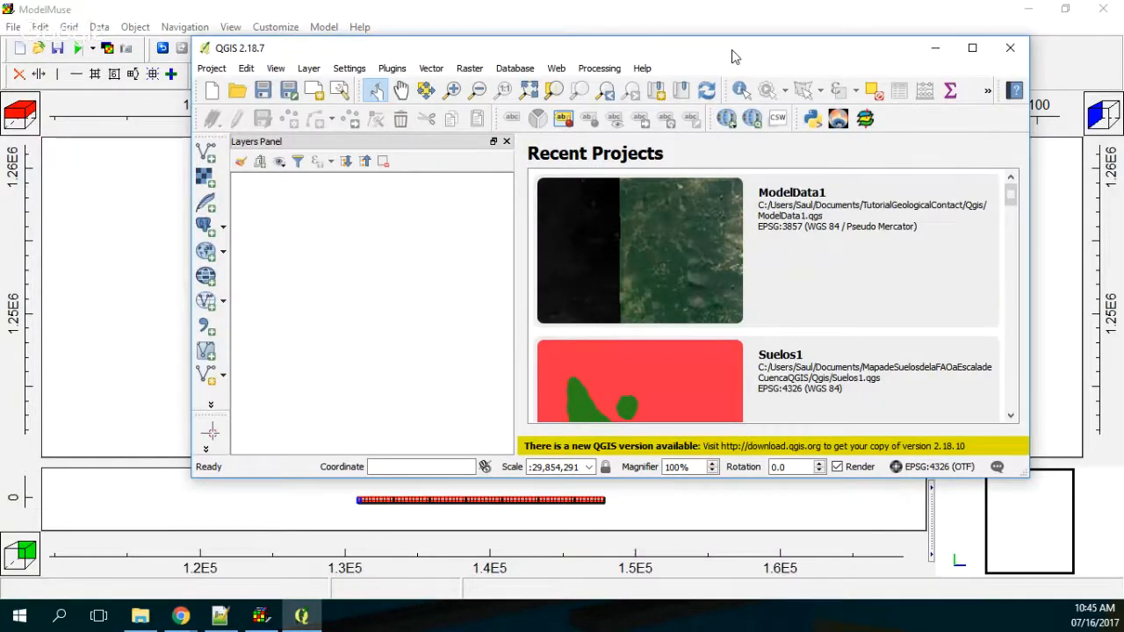
double_click(735, 57)
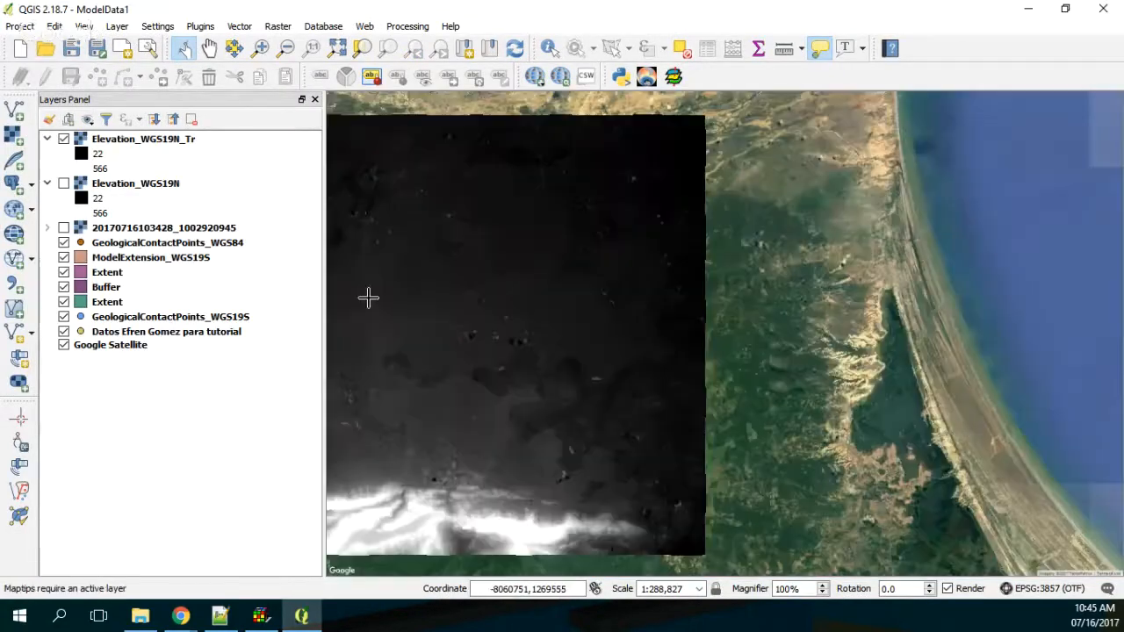
Step: Hide the elevation, point, extent, buffer and satellite layers, leaving only ModelExtension_WGS19S displayed
left_click(63, 139)
left_click(63, 242)
left_click(63, 257)
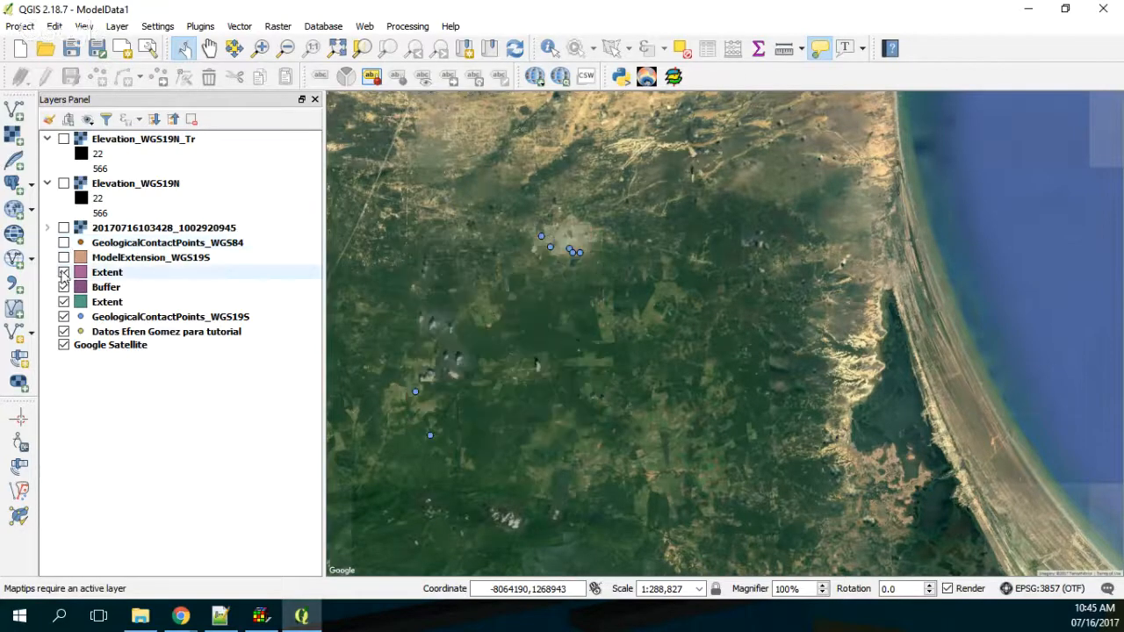
left_click(63, 272)
left_click(64, 287)
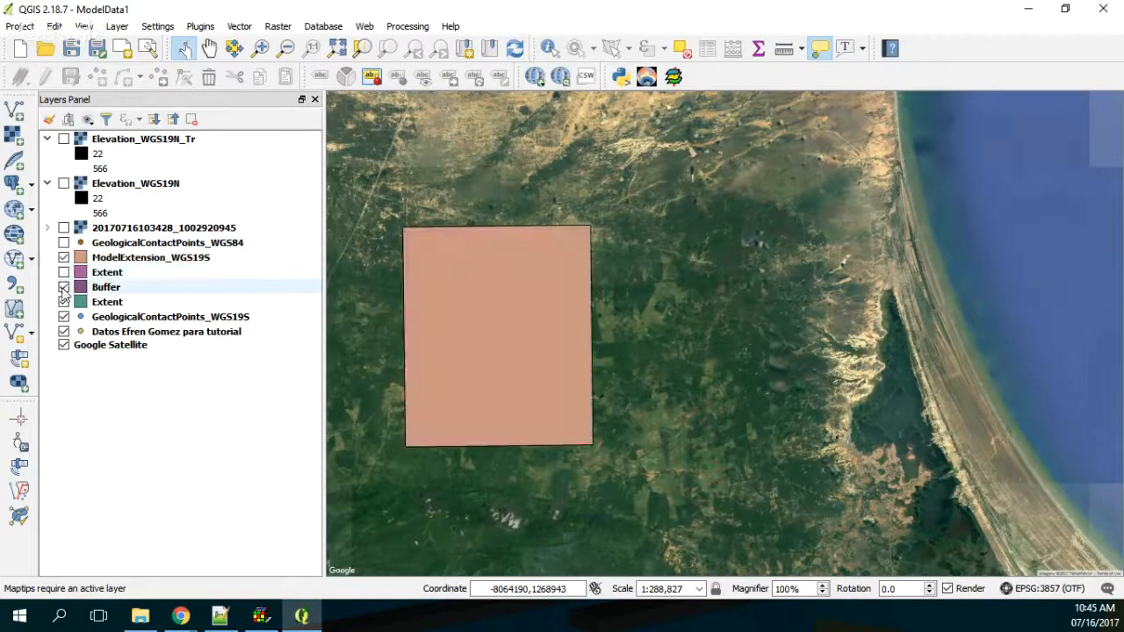
left_click(63, 301)
left_click(63, 316)
left_click(63, 344)
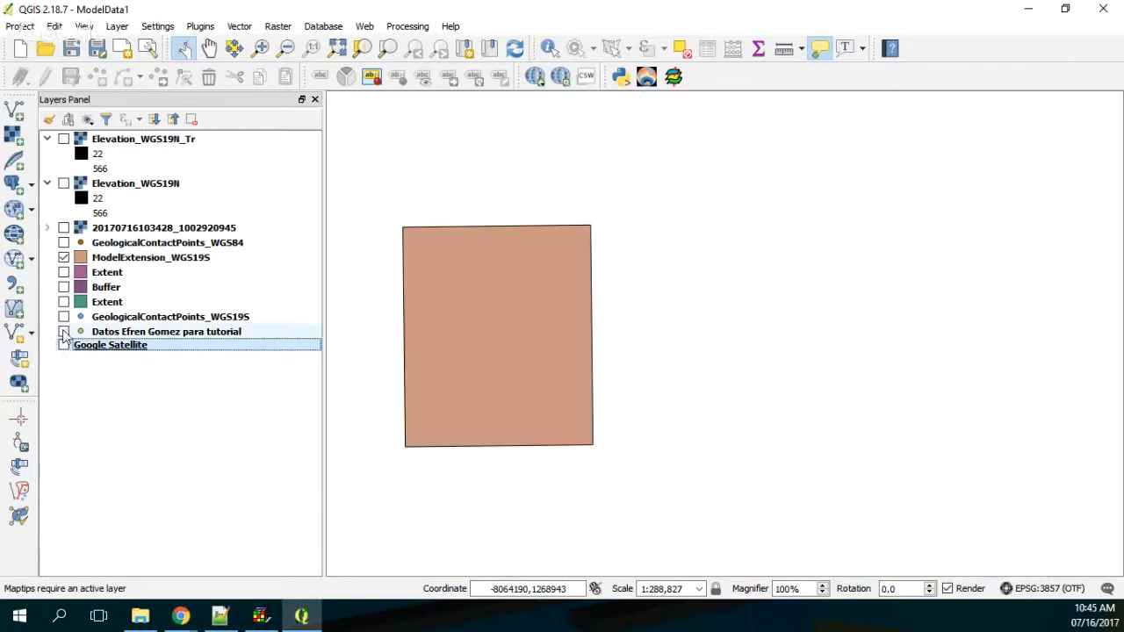
Step: Zoom the map to the ModelExtension_WGS19S layer's extent and display only the Google Satellite layer
left_click(99, 259)
right_click(100, 261)
left_click(110, 266)
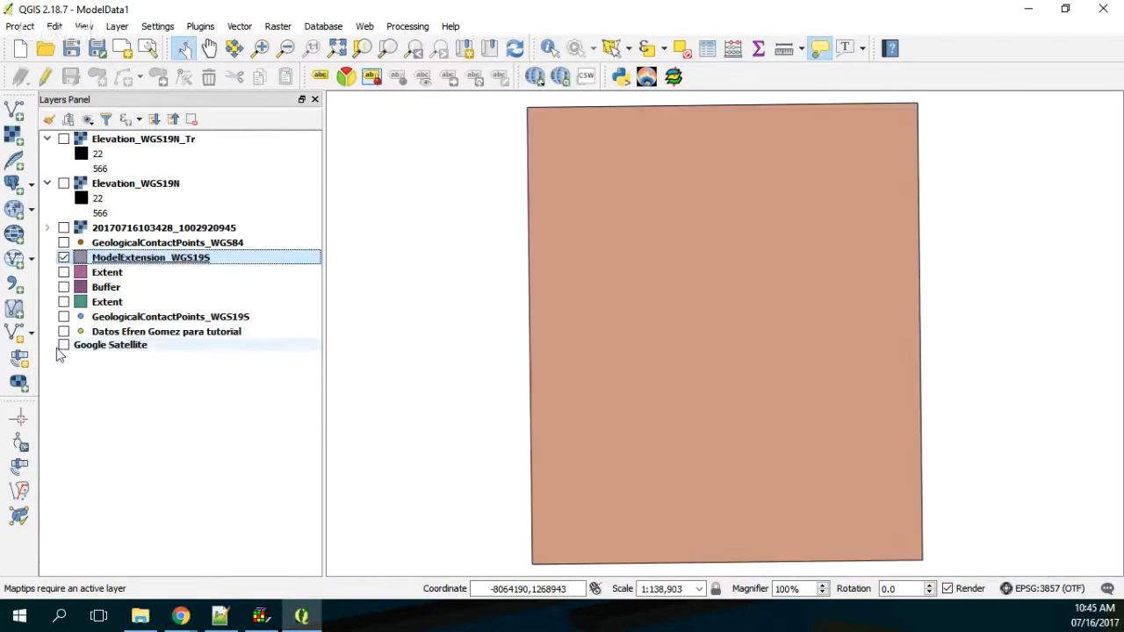
left_click(97, 332)
left_click(63, 344)
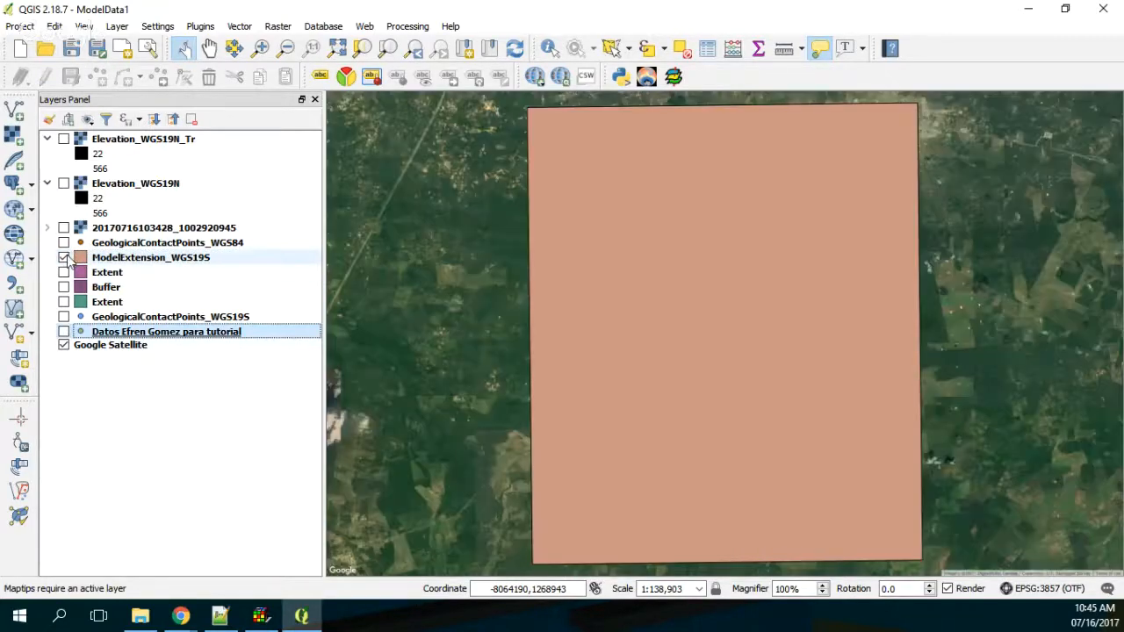
left_click(64, 257)
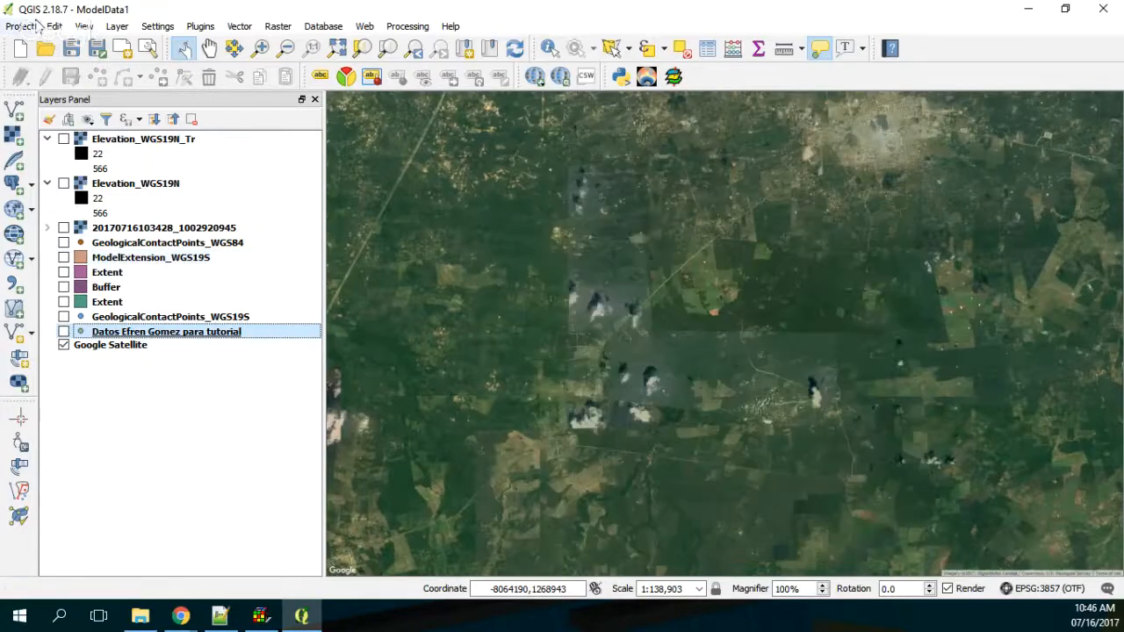
Step: Save the map view as PNG image MapaFondo in the Rst folder of Documentos > TutorialGeologicalContact
left_click(21, 26)
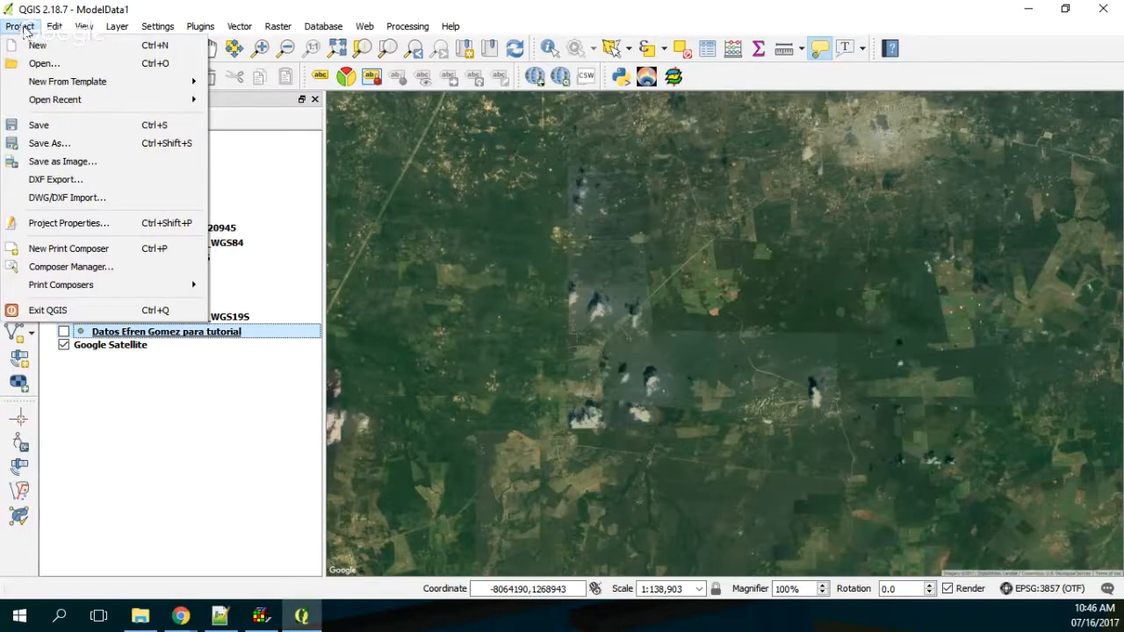
left_click(100, 165)
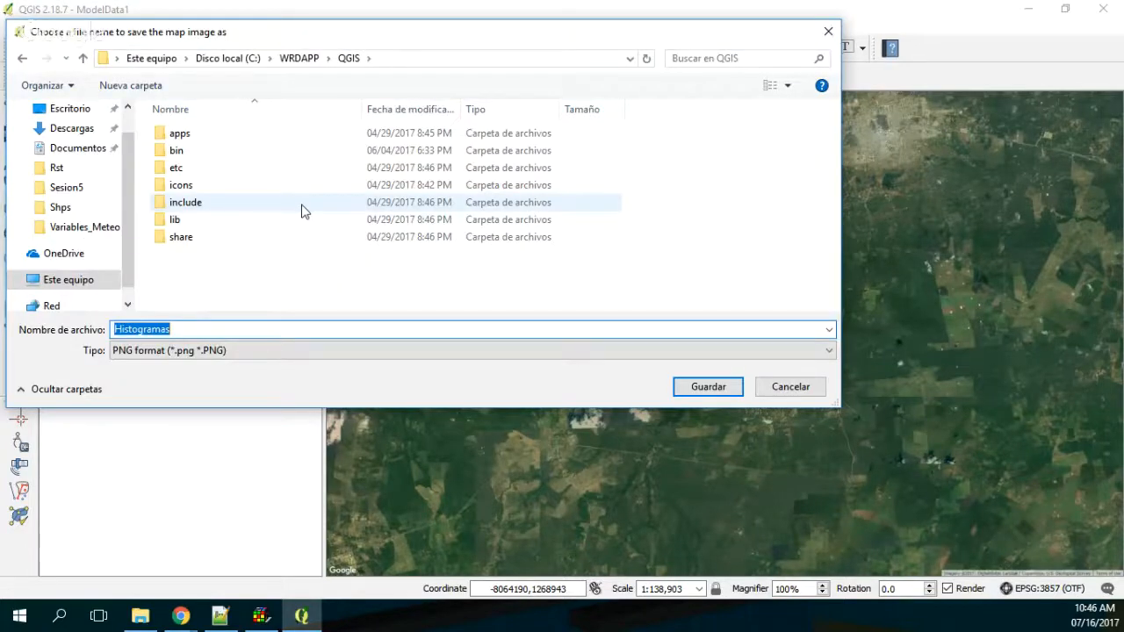
left_click(93, 148)
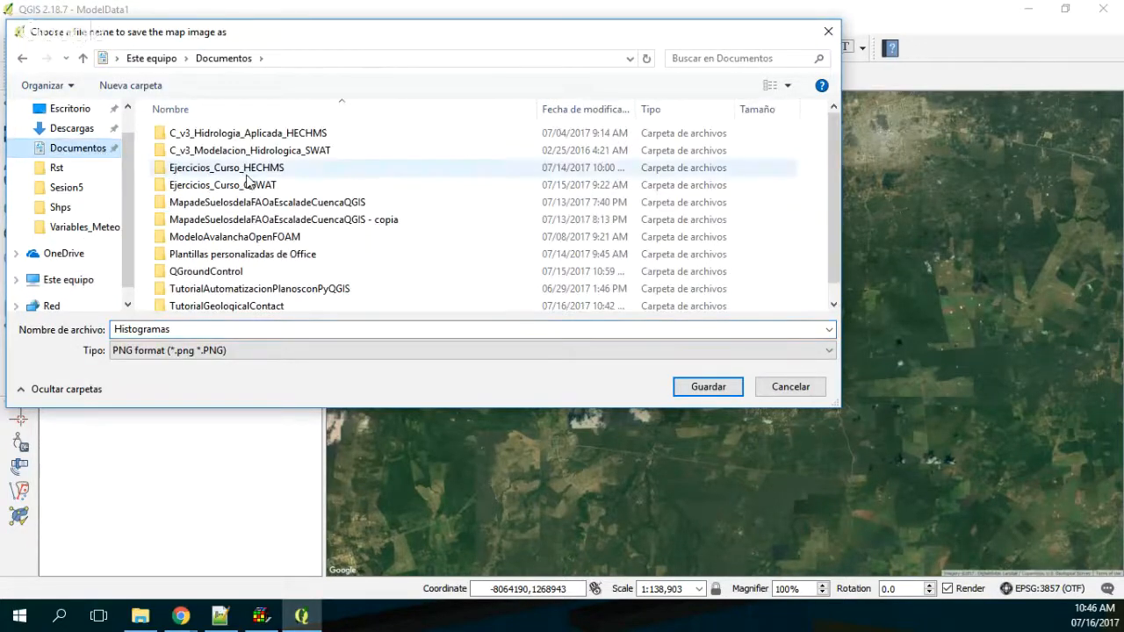
double_click(223, 305)
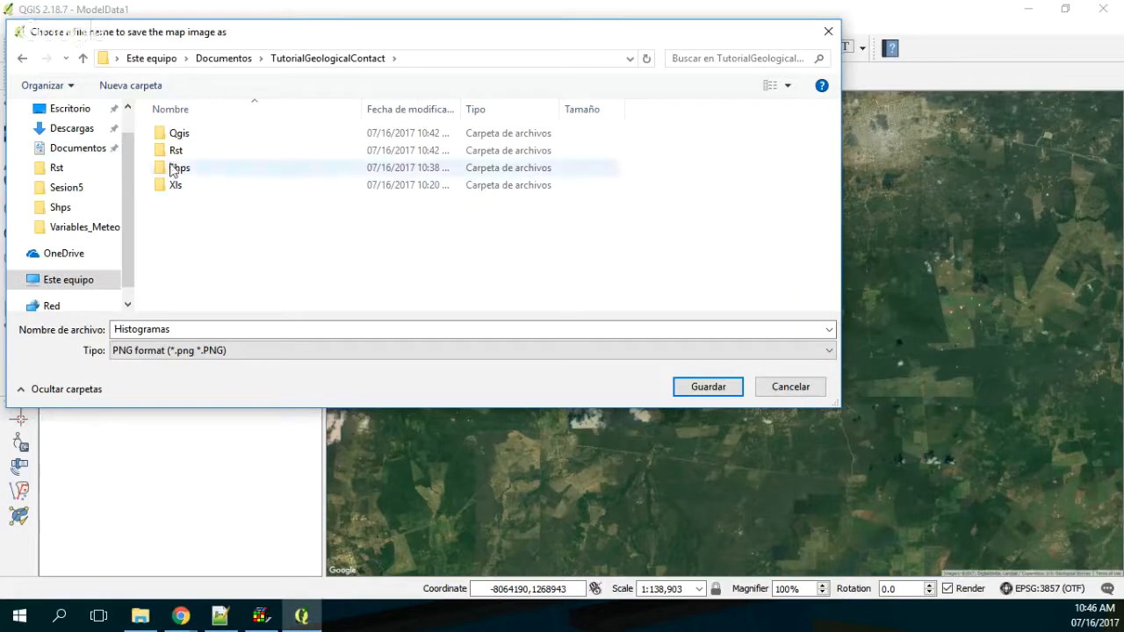
double_click(176, 150)
double_click(188, 330)
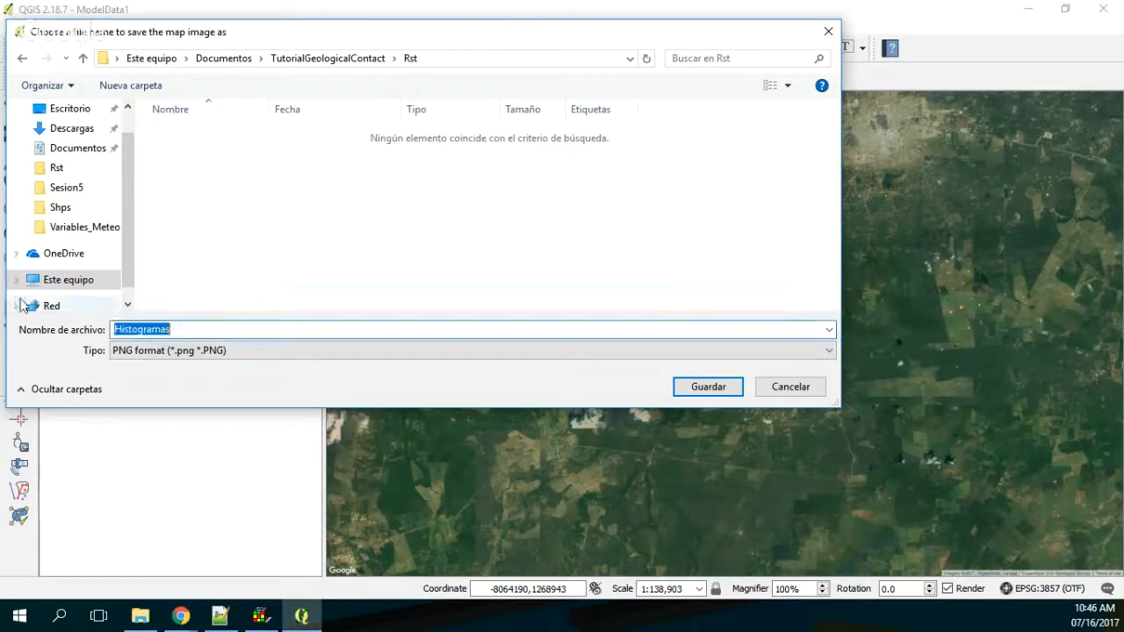
type("MapaFondo")
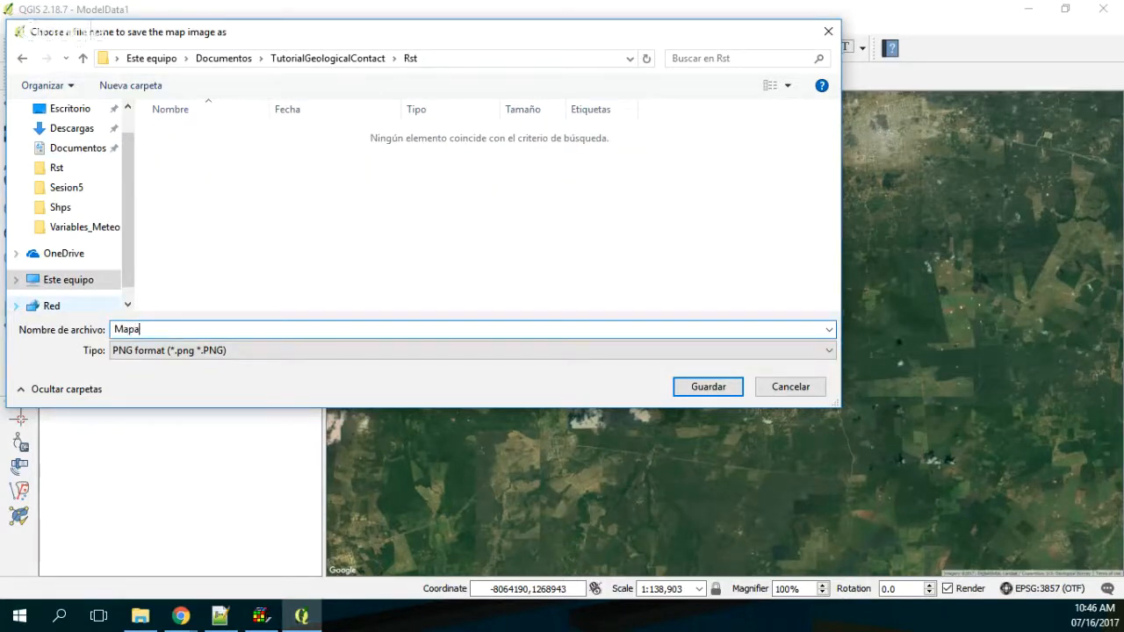
left_click(692, 394)
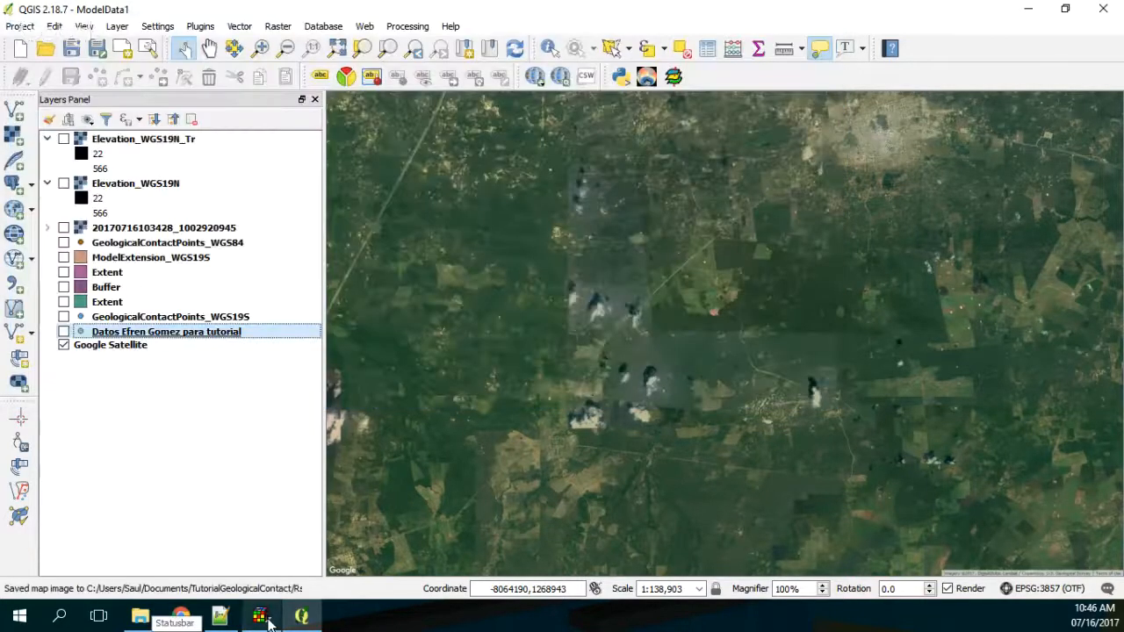
Step: Switch to ModelMuse, import MapaFondo.png as a background image and check its position relative to the model grid
left_click(267, 621)
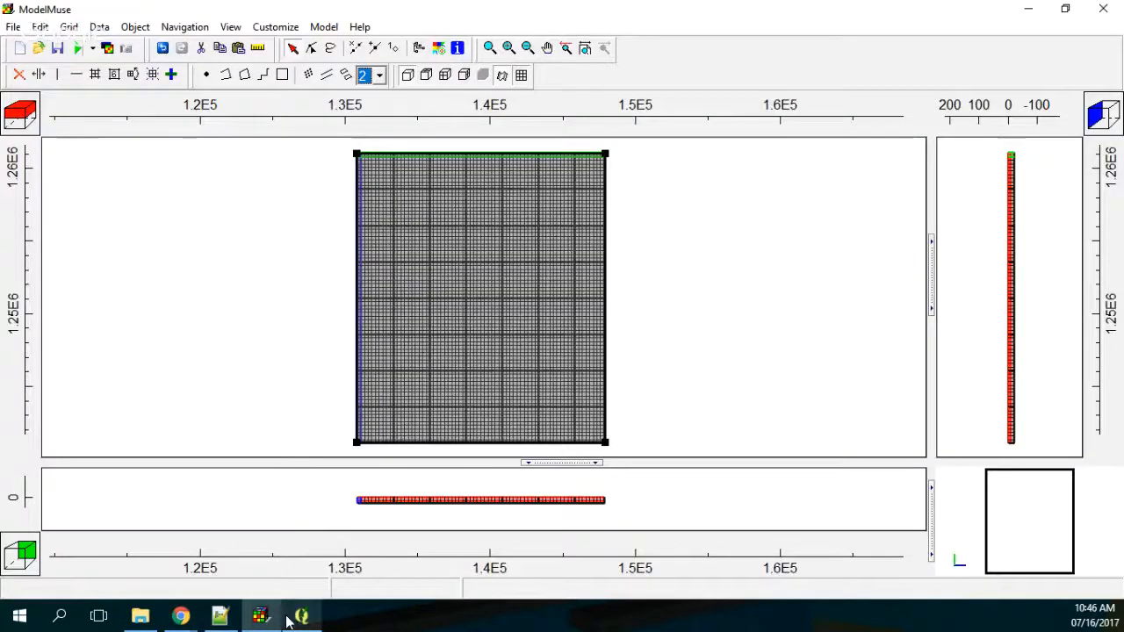
left_click(13, 26)
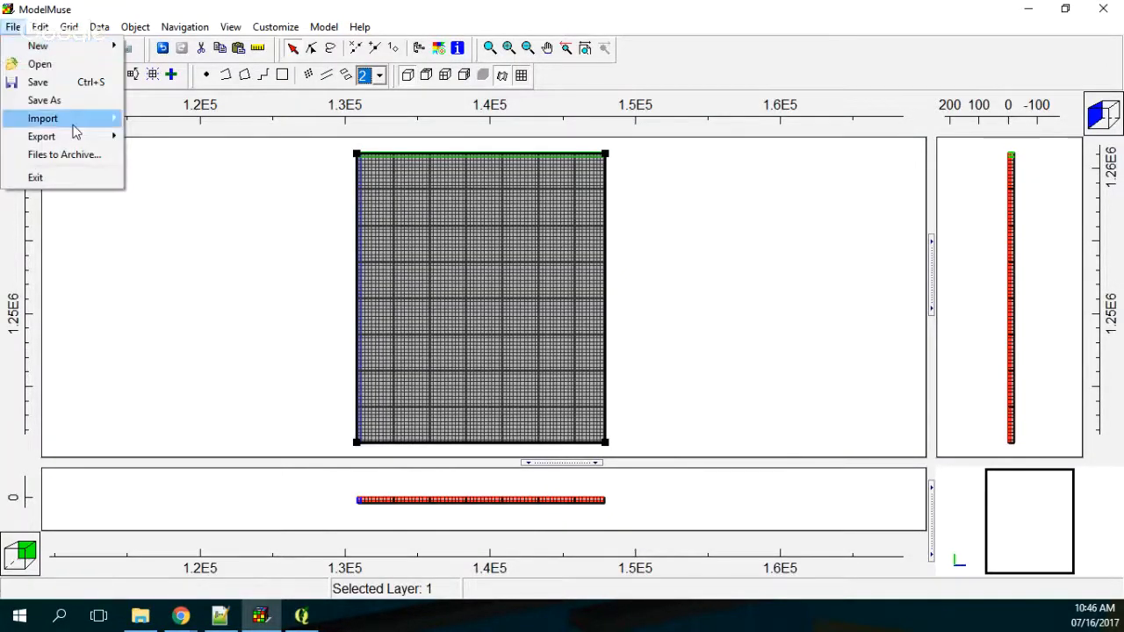
mouse_move(74, 125)
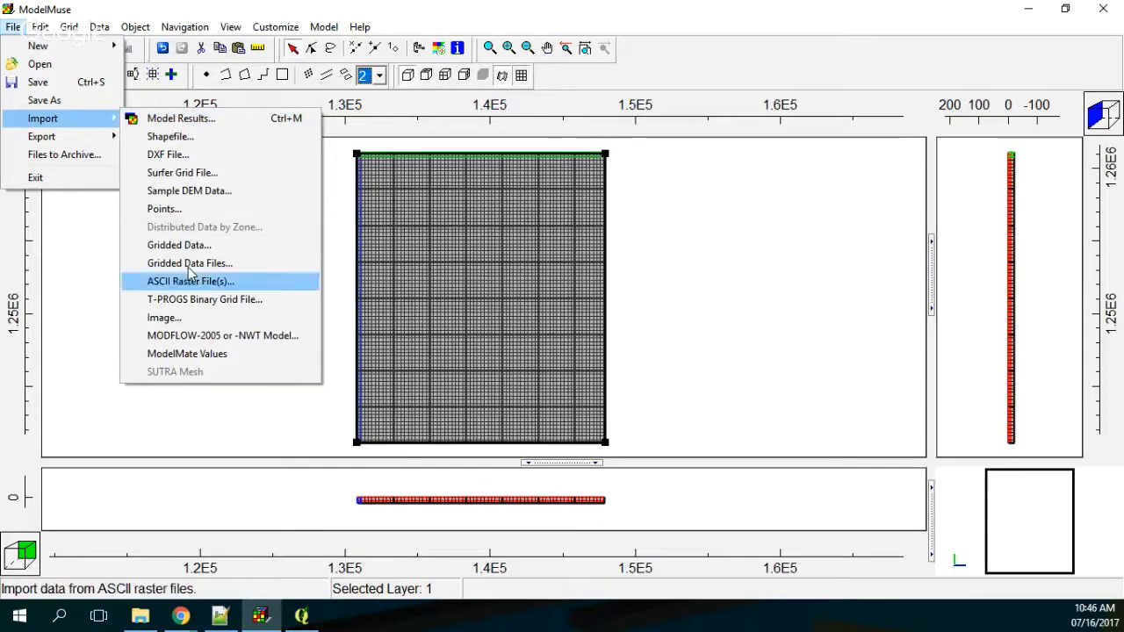
left_click(192, 324)
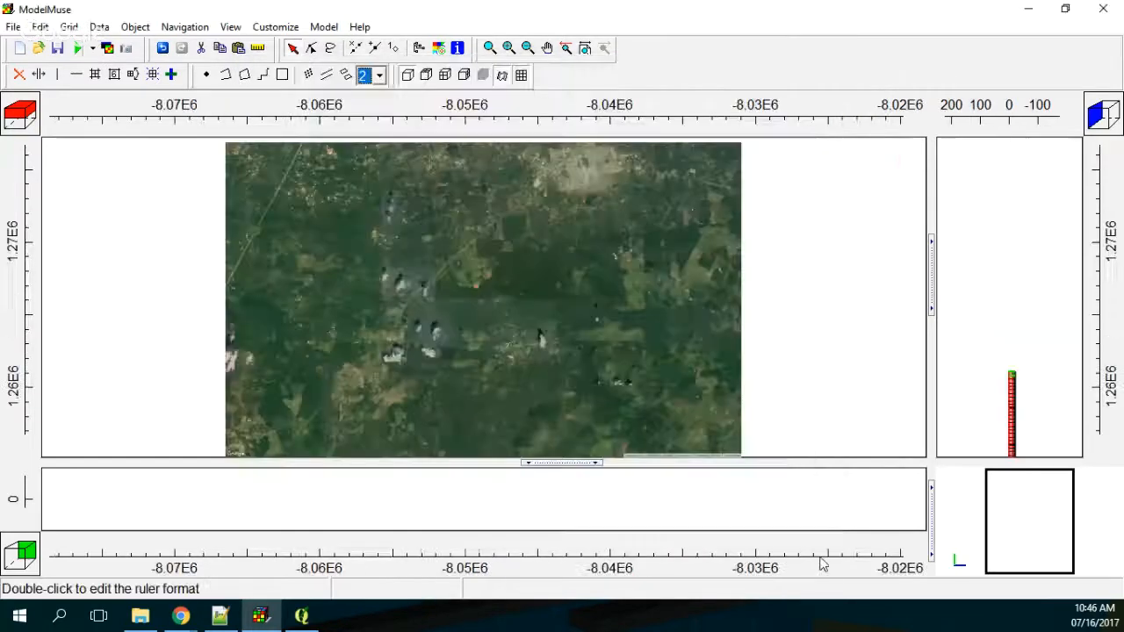
scroll(819, 324, "down", 1)
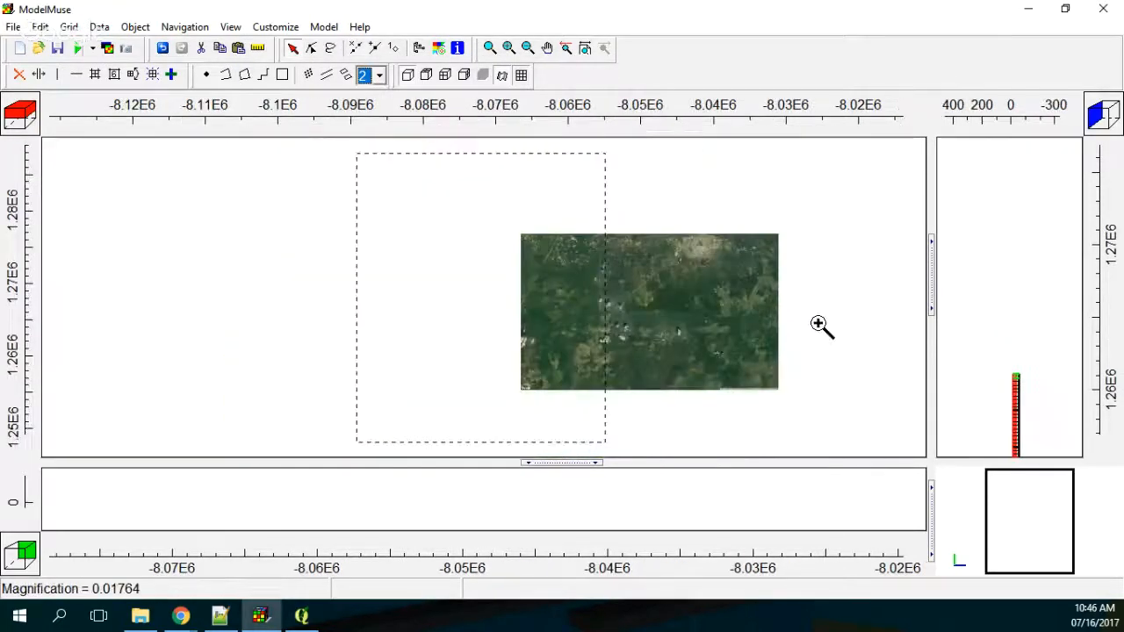
left_click(819, 325)
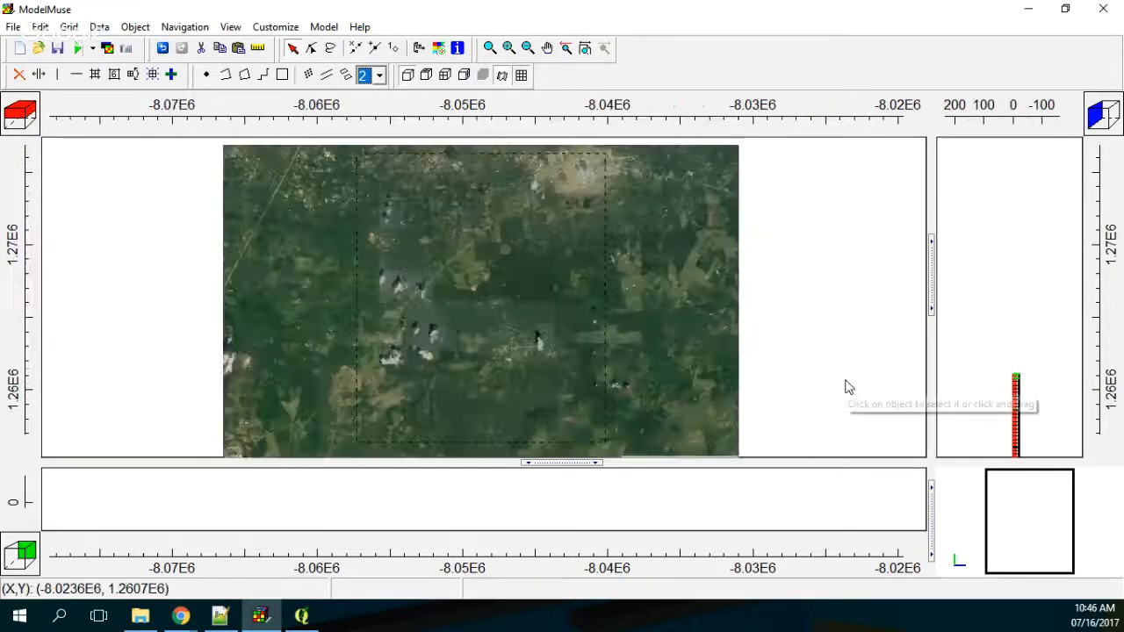
left_click(173, 75)
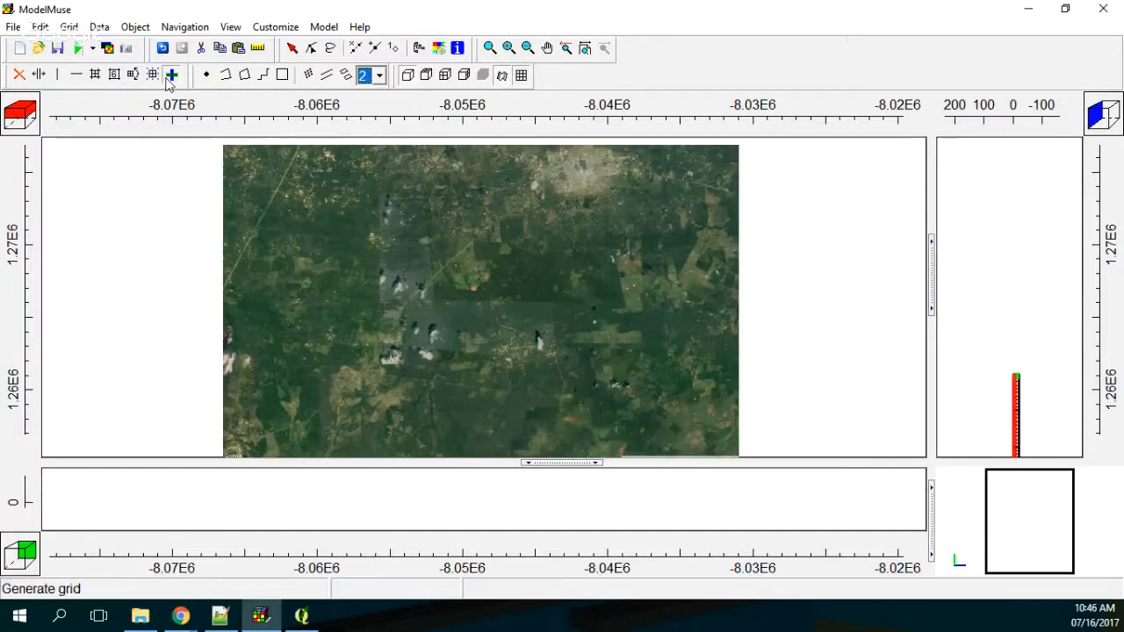
scroll(530, 246, "down", 2)
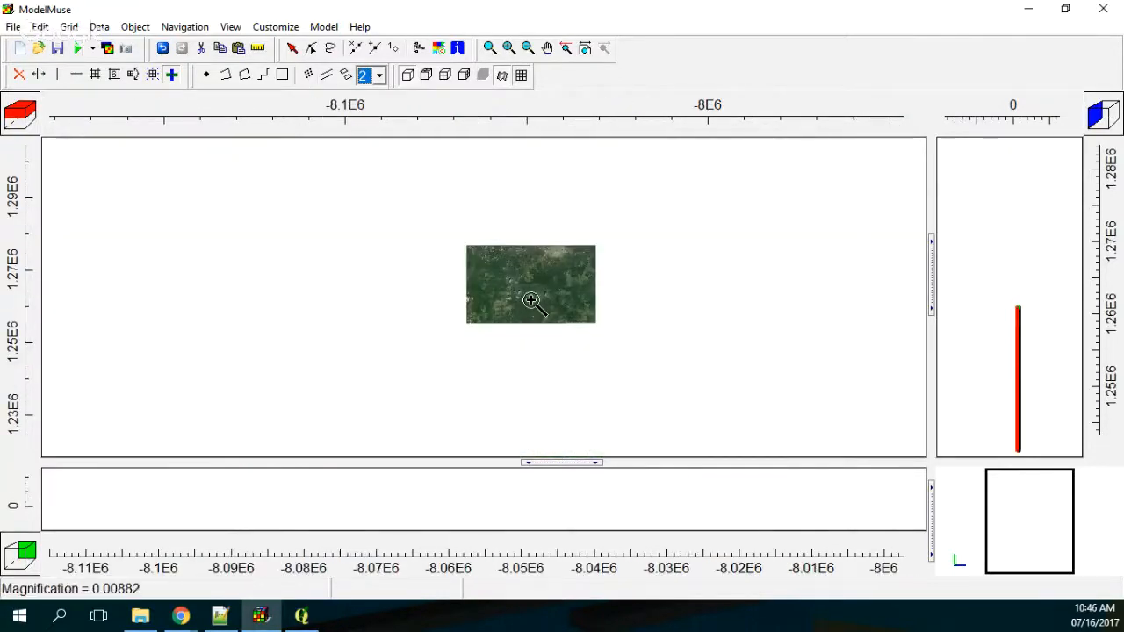
left_click(531, 301)
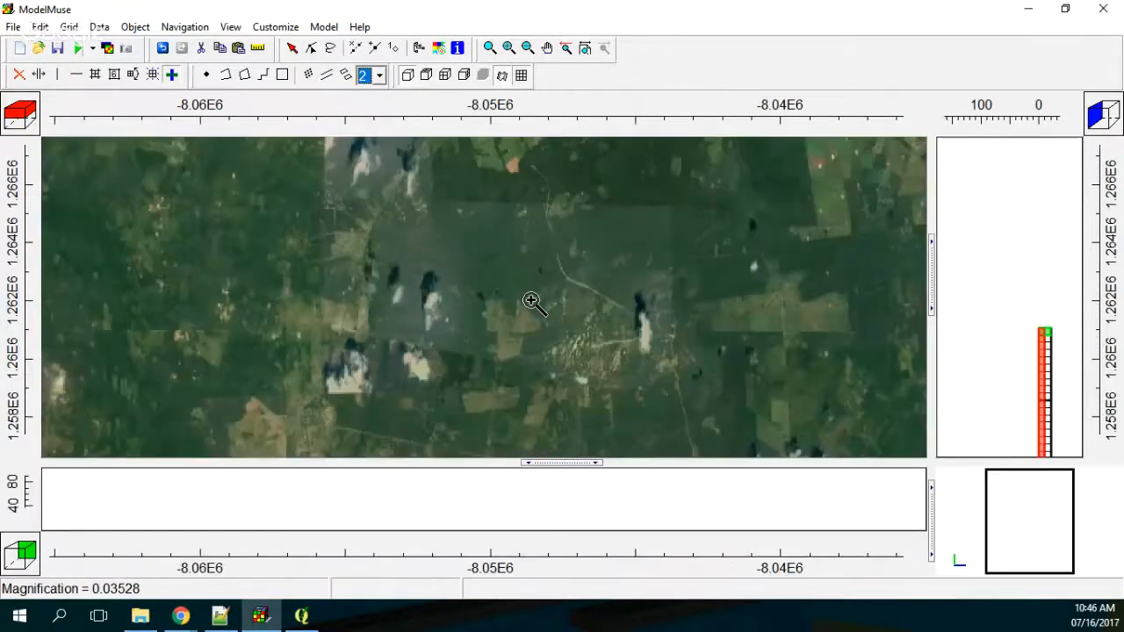
scroll(530, 300, "down", 2)
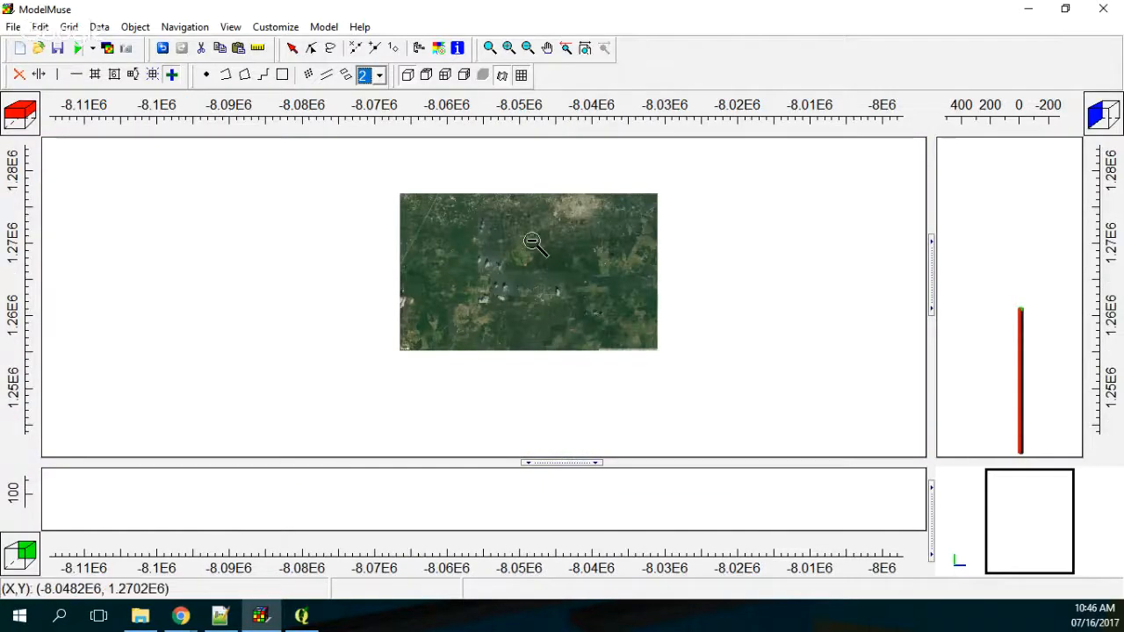
Step: Switch to QGIS, set the project CRS to WGS 84 / UTM zone 19N (EPSG:32619) and save the map image over MapaFondo
left_click(304, 618)
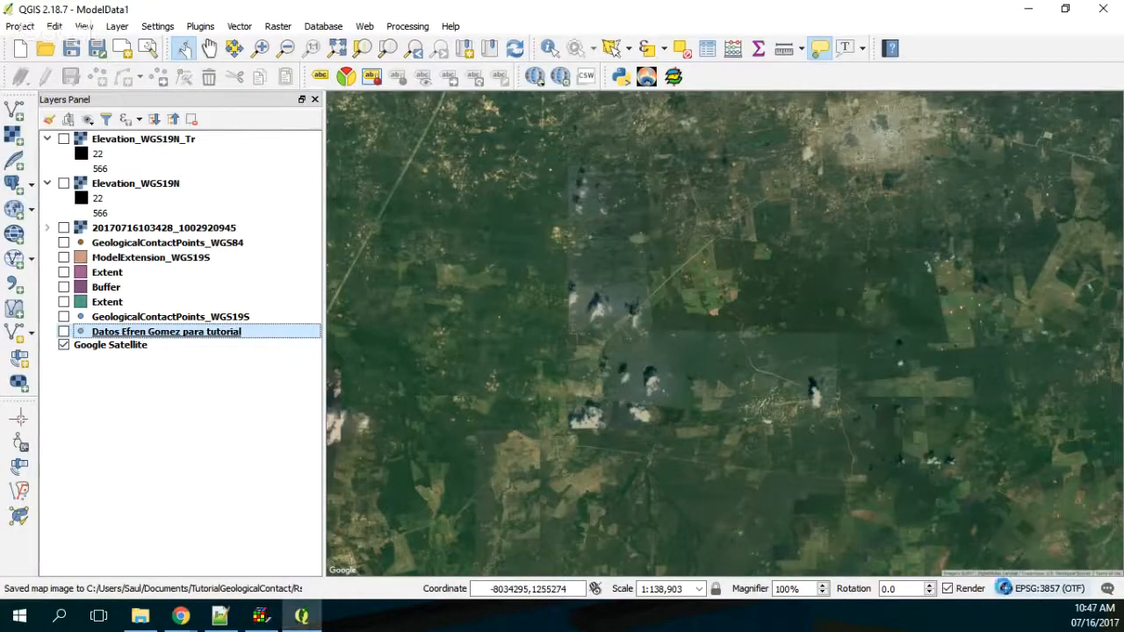
left_click(1007, 589)
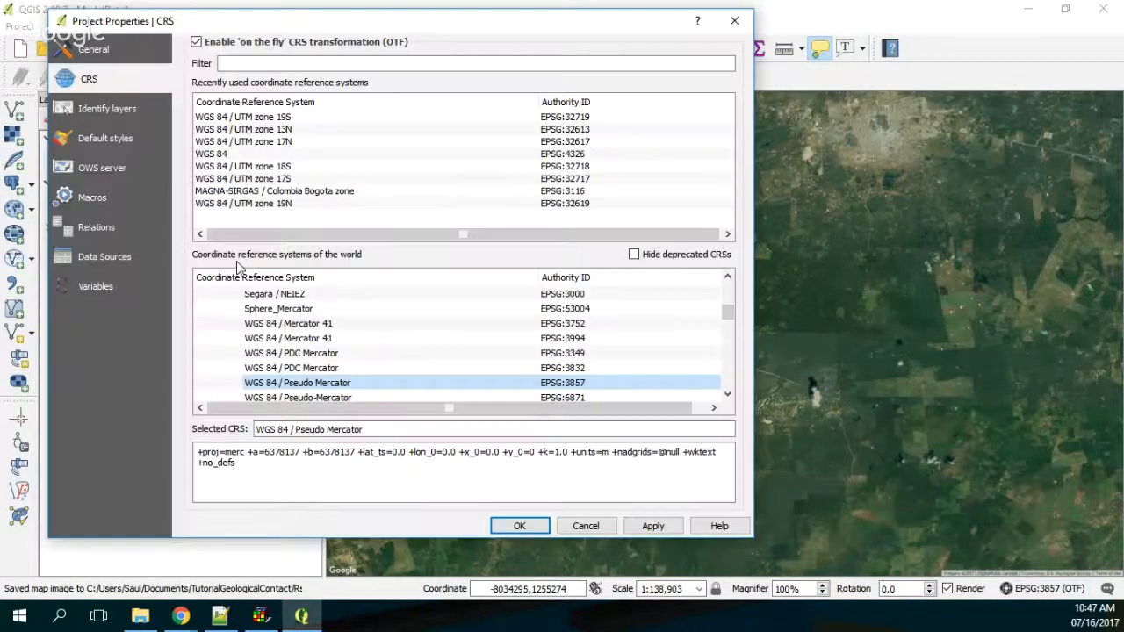
left_click(243, 203)
left_click(519, 525)
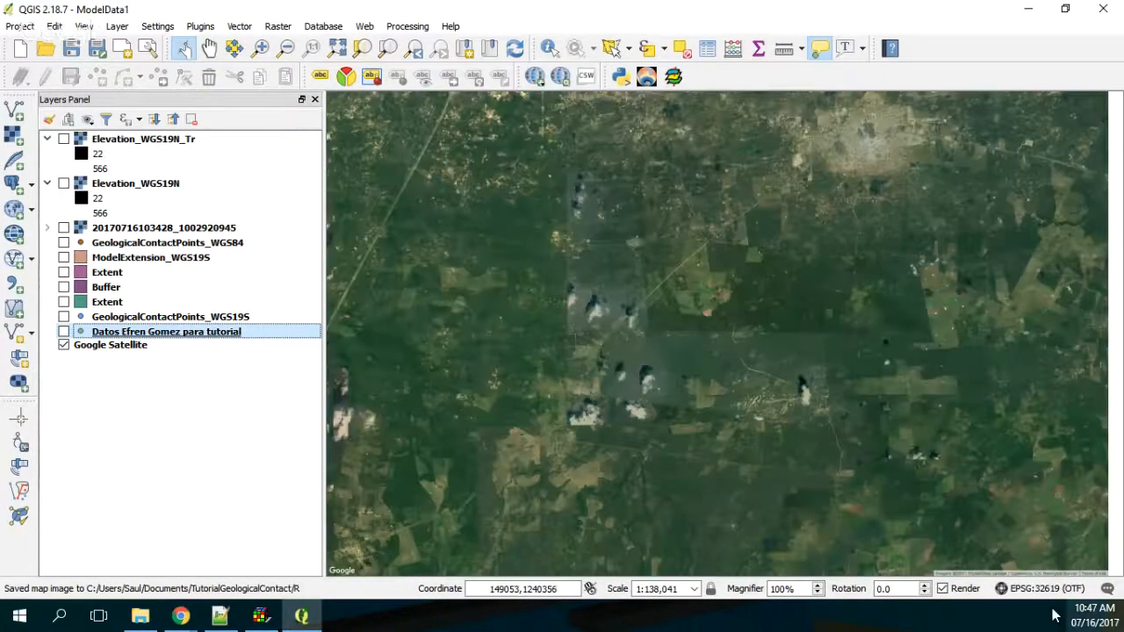
left_click(20, 25)
left_click(98, 162)
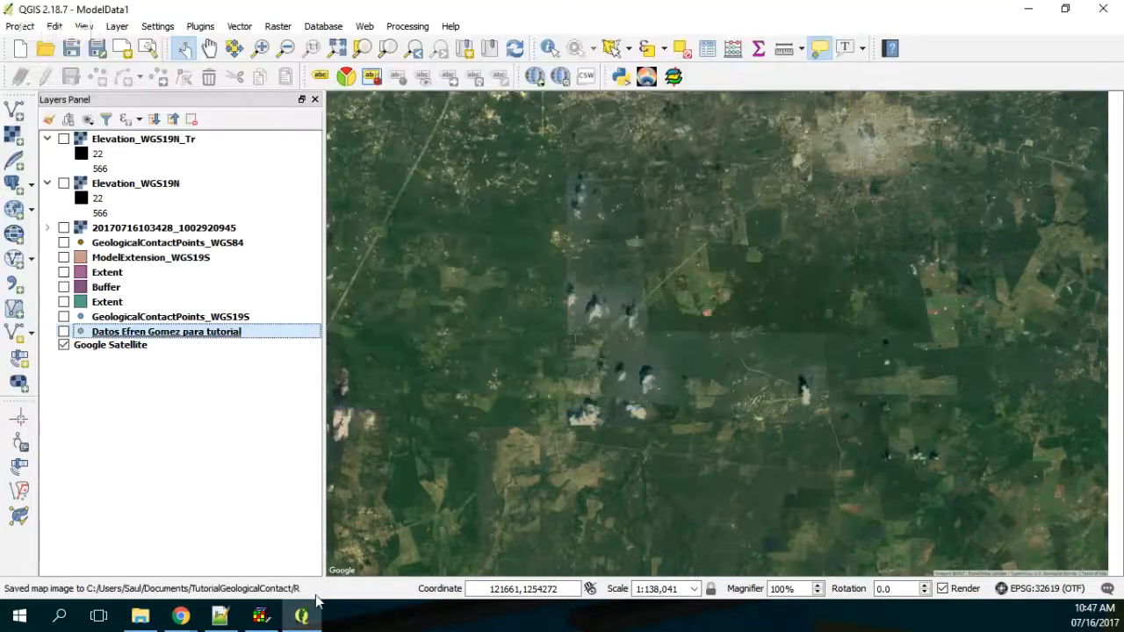
Step: Switch to ModelMuse and import the re-exported MapaFondo.png as a top-view background image behind the grid
left_click(260, 616)
left_click(13, 27)
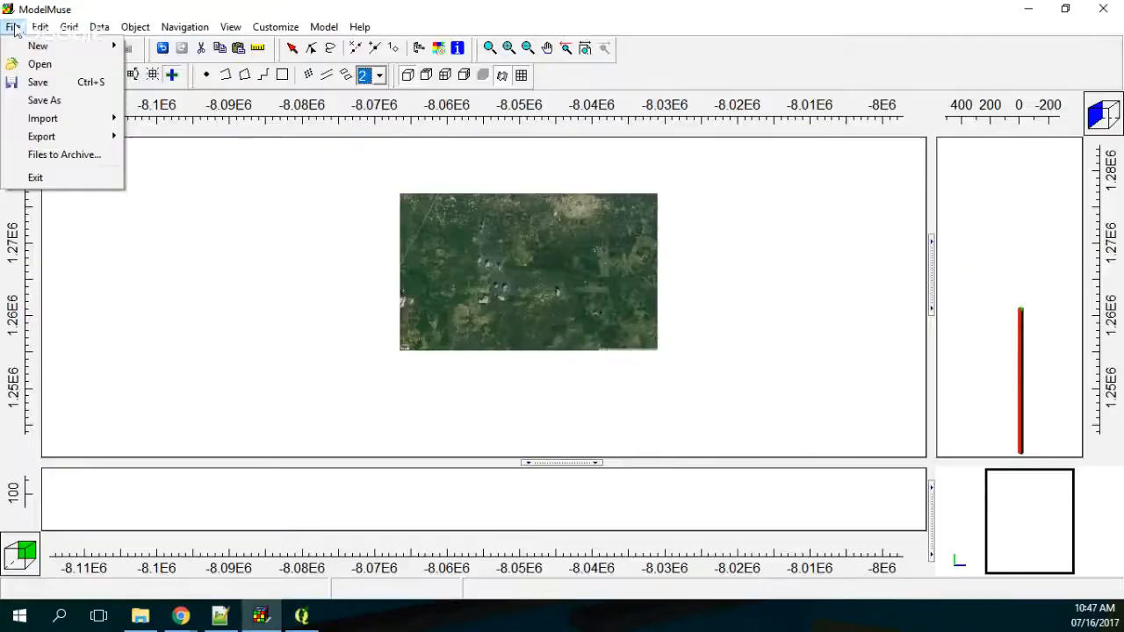
mouse_move(42, 118)
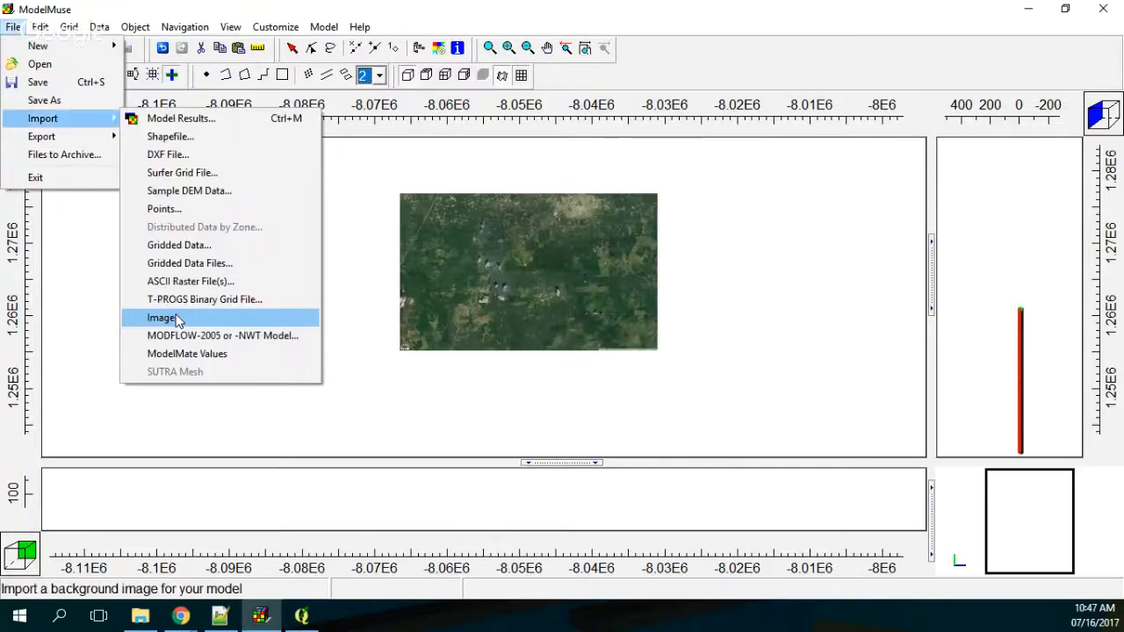
left_click(176, 319)
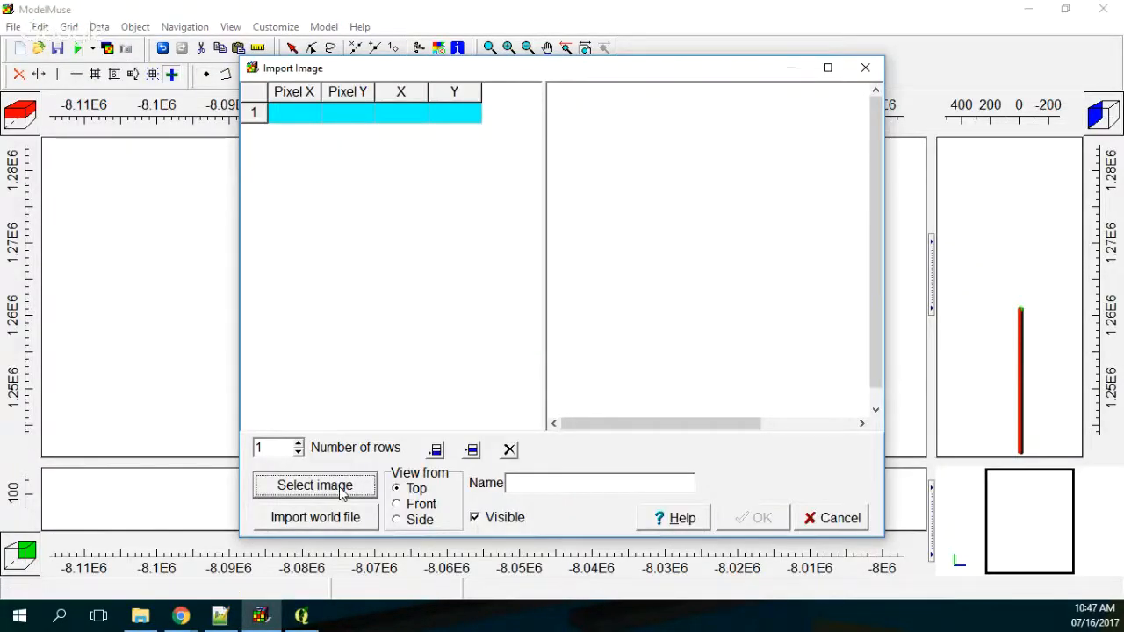
left_click(314, 486)
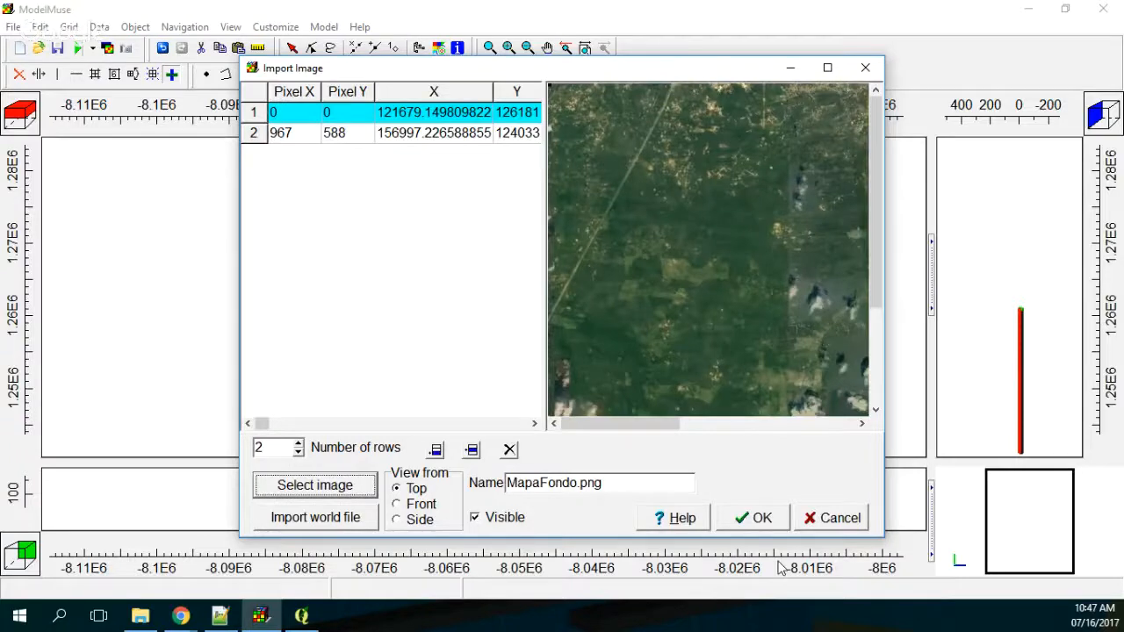
left_click(757, 518)
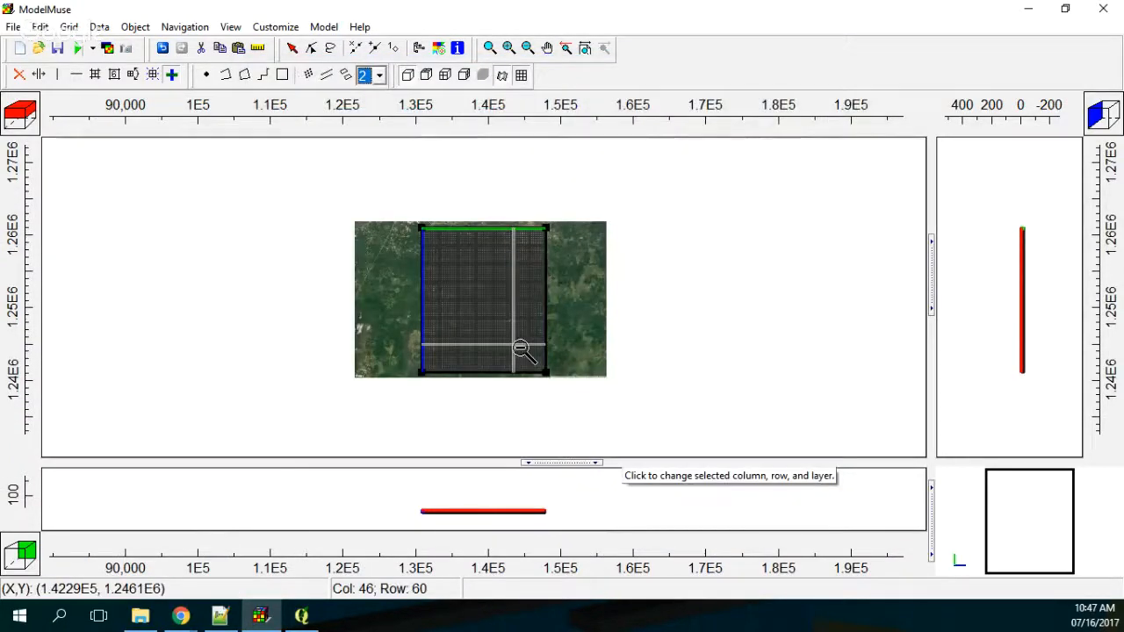
left_click(479, 297)
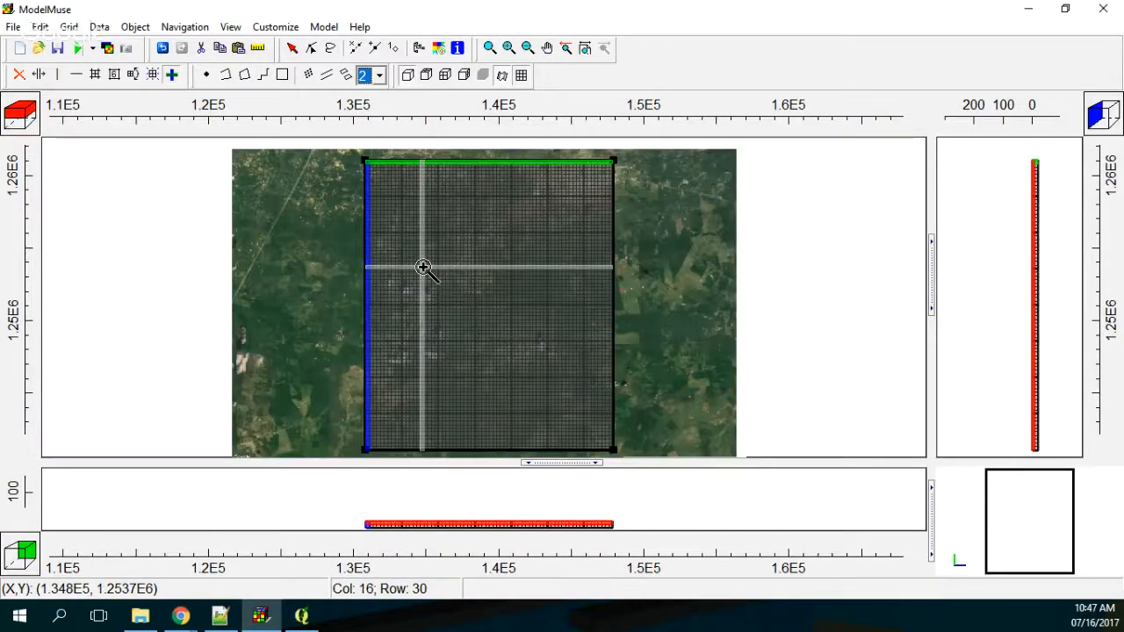
Step: Switch to QGIS, display the Elevation_WGS19N_Tr layer and examine the metadata in its layer properties
left_click(302, 615)
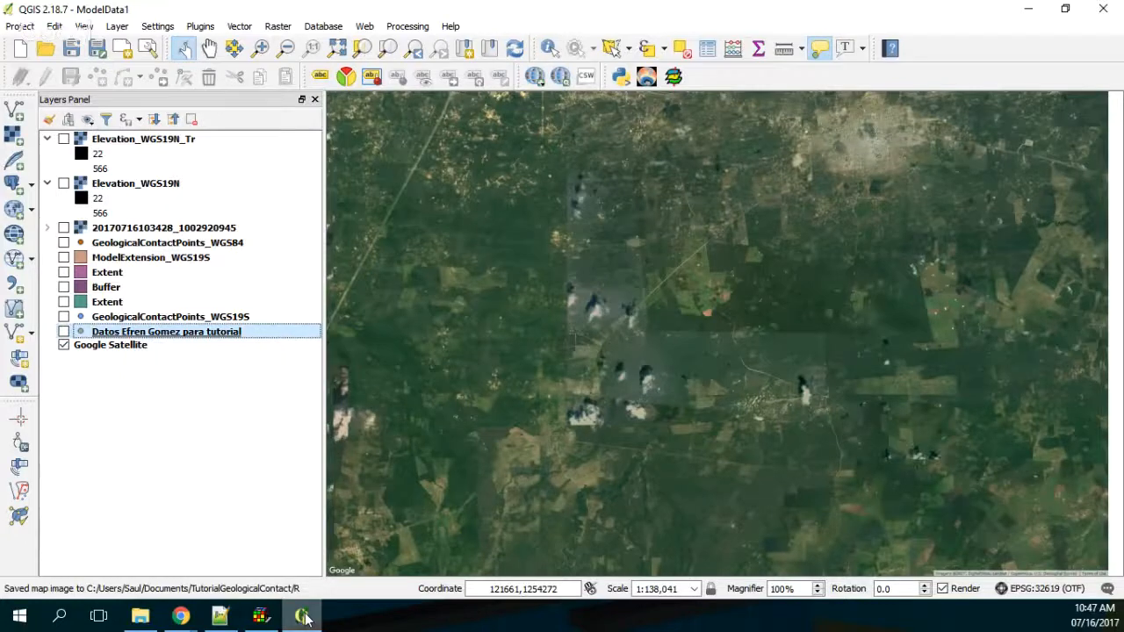
left_click(63, 139)
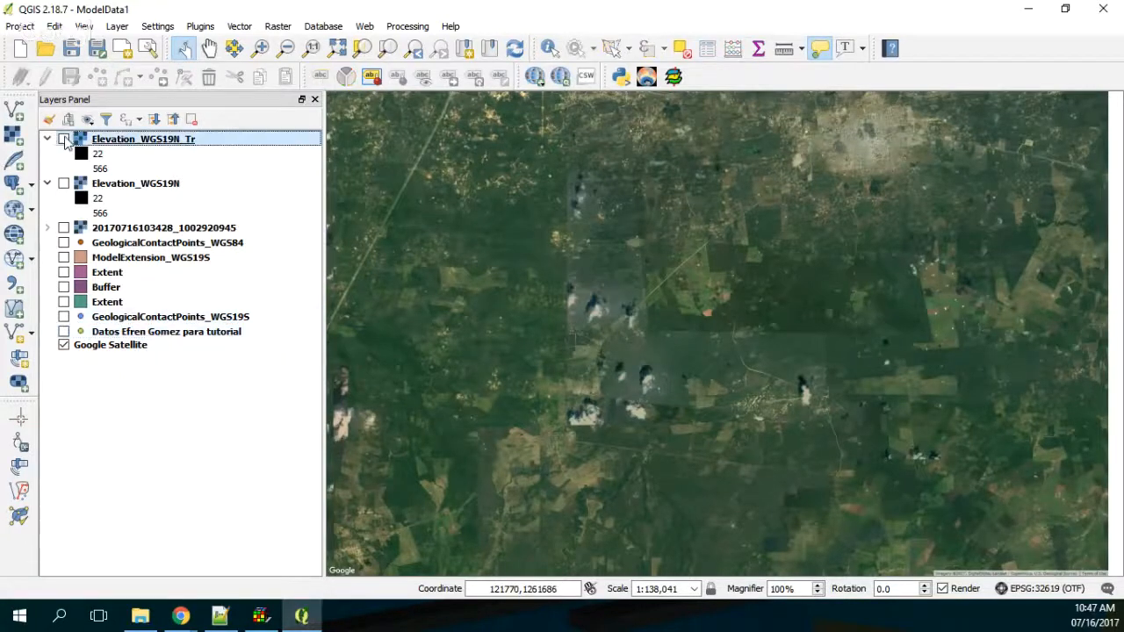
right_click(129, 142)
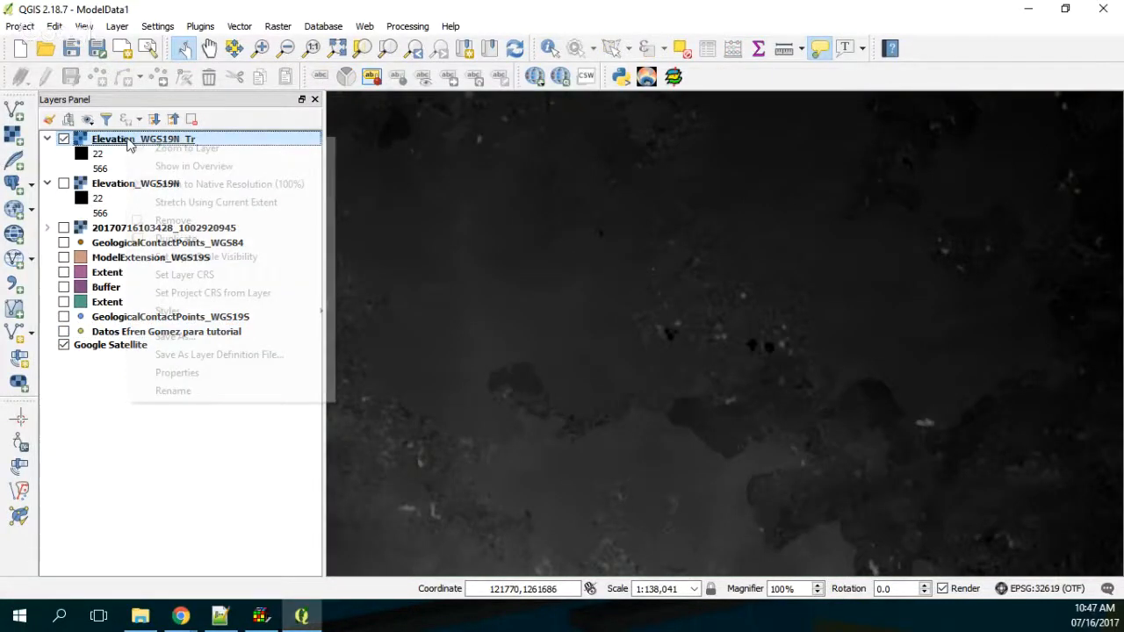
left_click(431, 328)
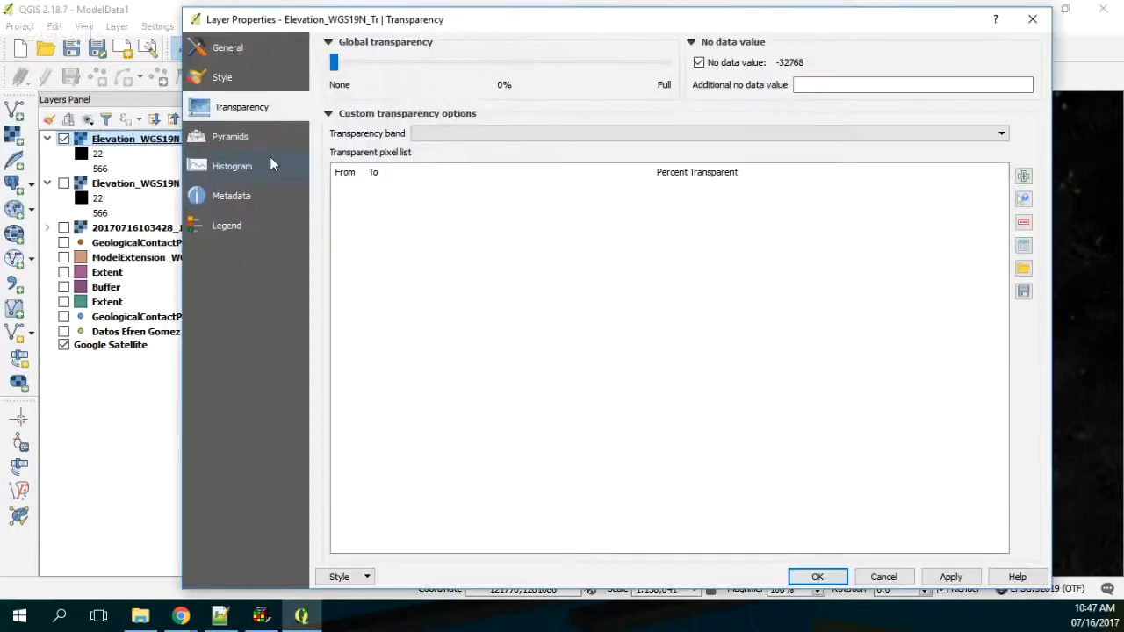
left_click(233, 196)
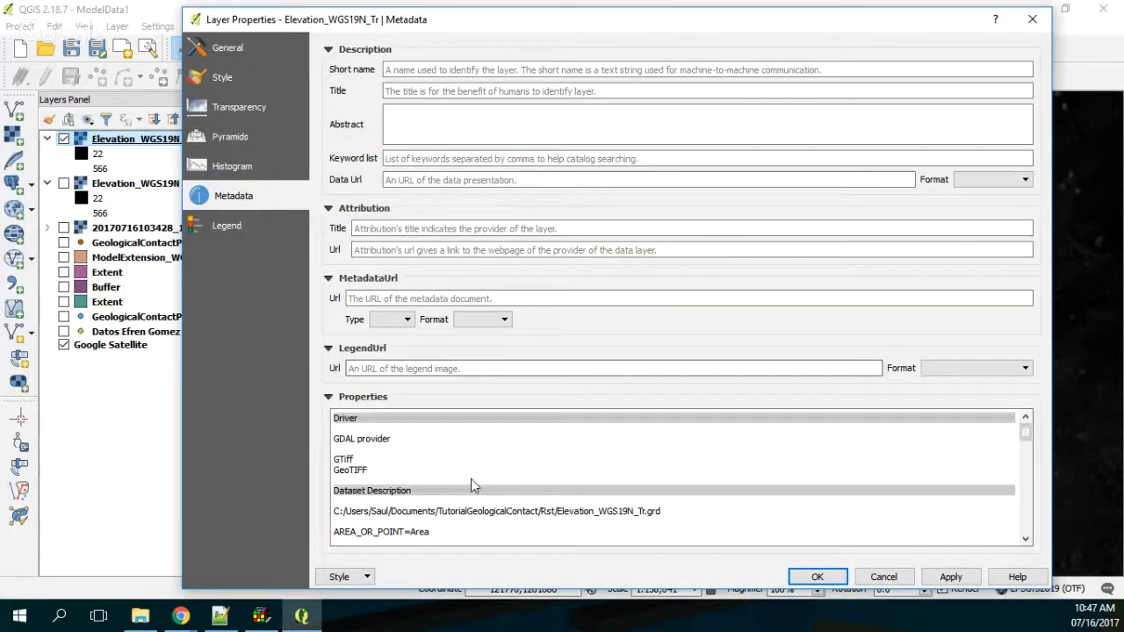
left_click(1033, 20)
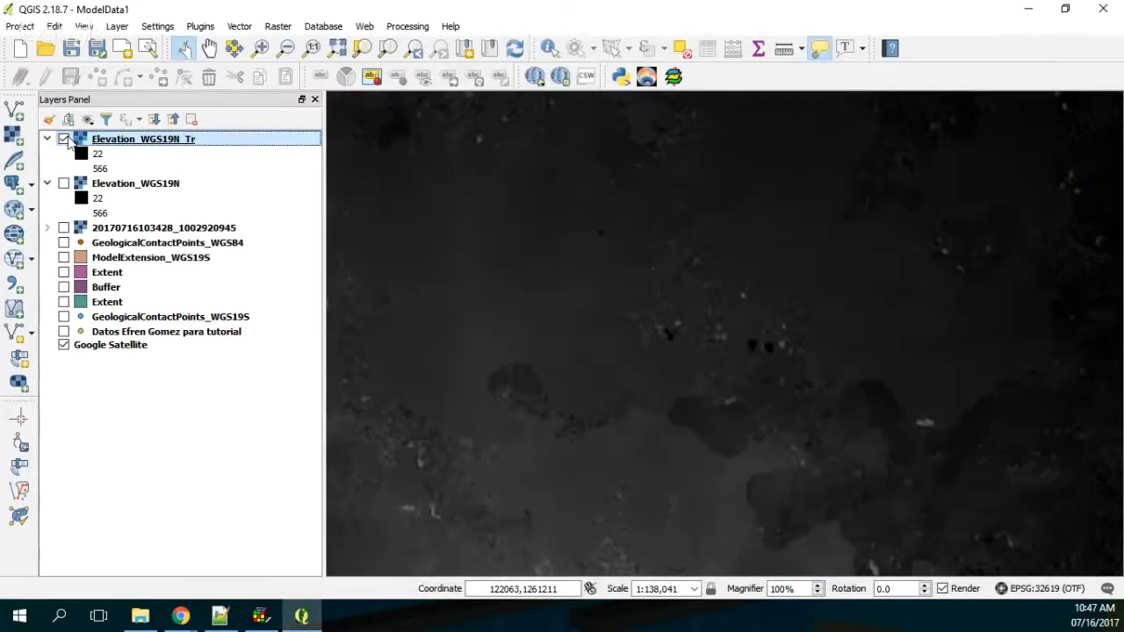
Step: Hide the Elevation_WGS19N_Tr layer and display the full Elevation_WGS19N raster over Google Satellite
left_click(63, 138)
left_click(42, 185)
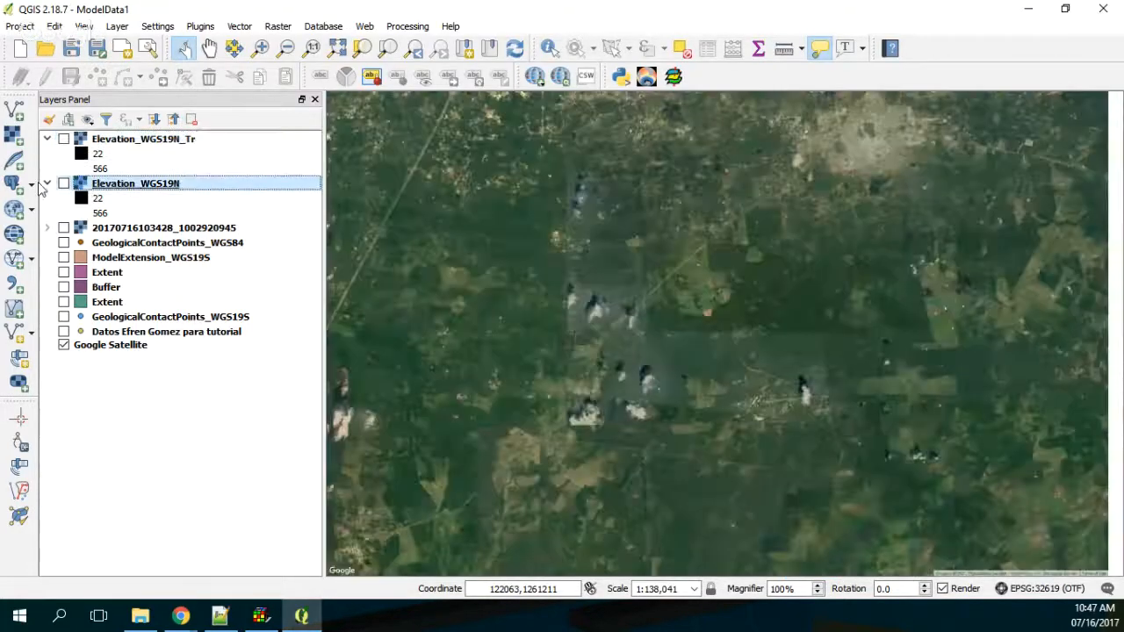
left_click(63, 183)
scroll(748, 316, "down", 2)
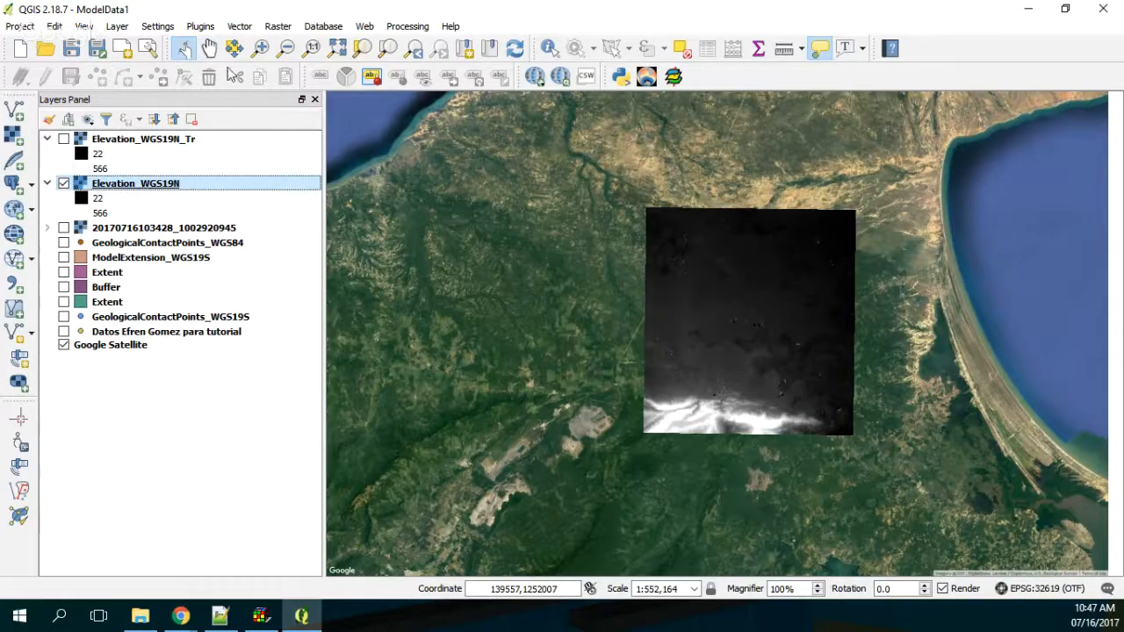
Step: Start a raster format conversion with the Translate tool, using Elevation_WGS19N as the input layer
left_click(279, 26)
mouse_move(333, 231)
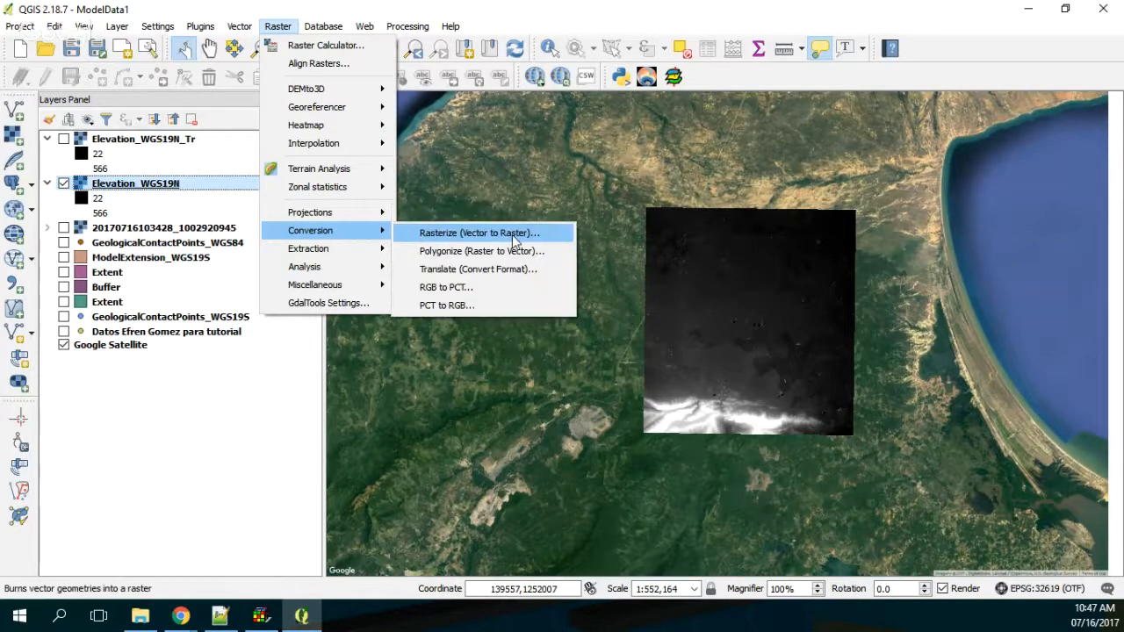
left_click(477, 269)
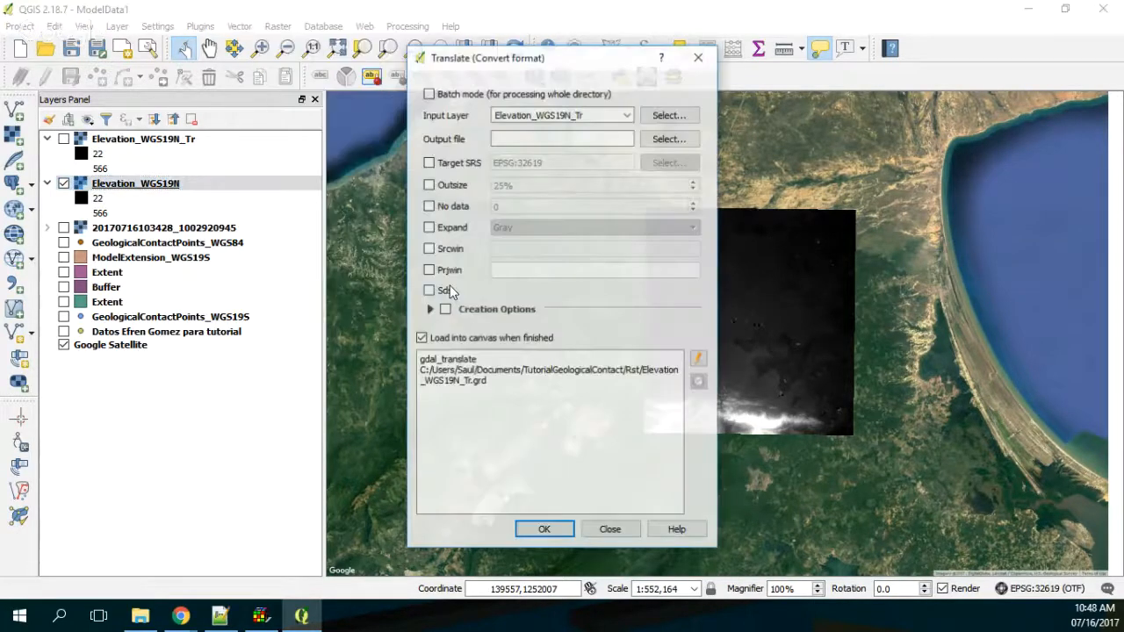
left_click(627, 115)
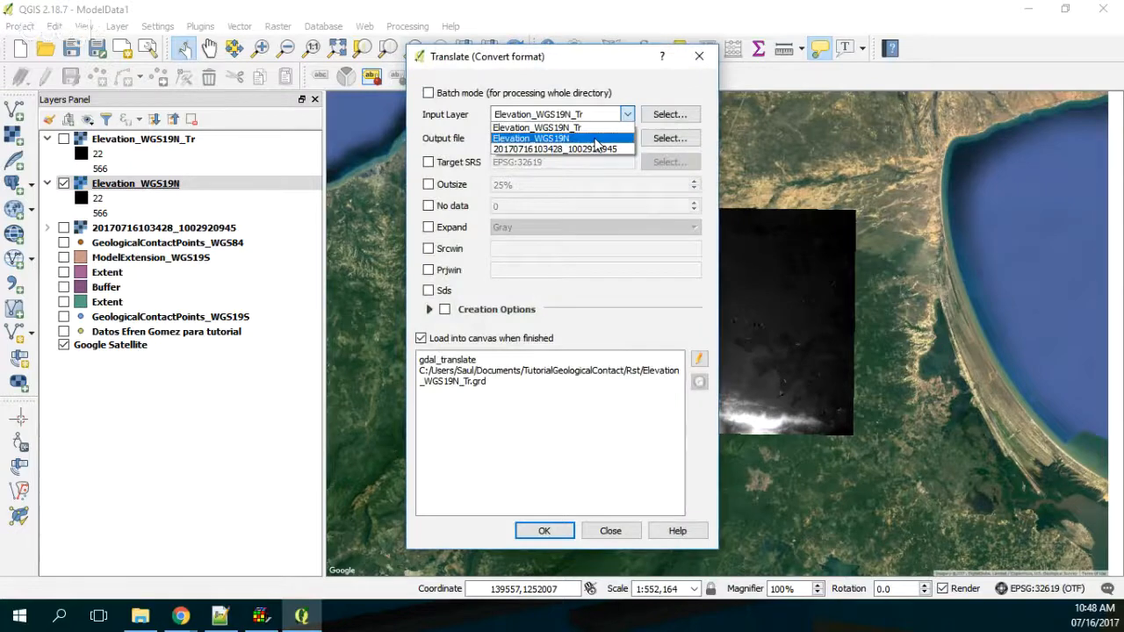
left_click(580, 139)
Step: Set the conversion's output file to Elevation_WGS19N_Tr2.grd in the Rst folder, with Golden Software 7 Binary Grid as the file type
left_click(669, 138)
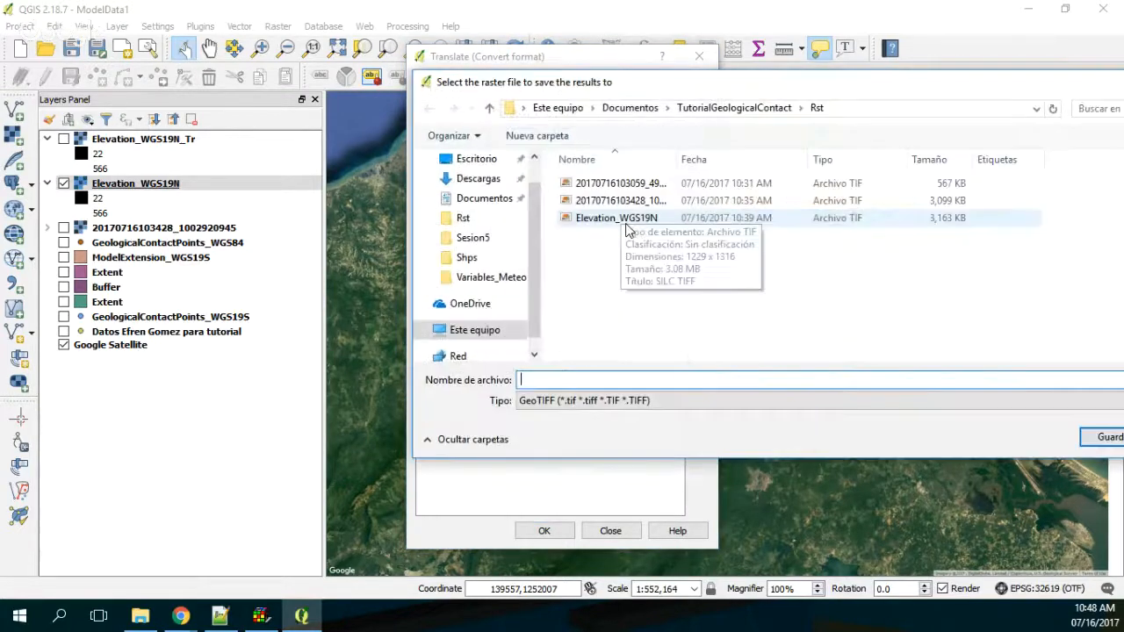
left_click_drag(676, 159, 759, 161)
left_click(650, 218)
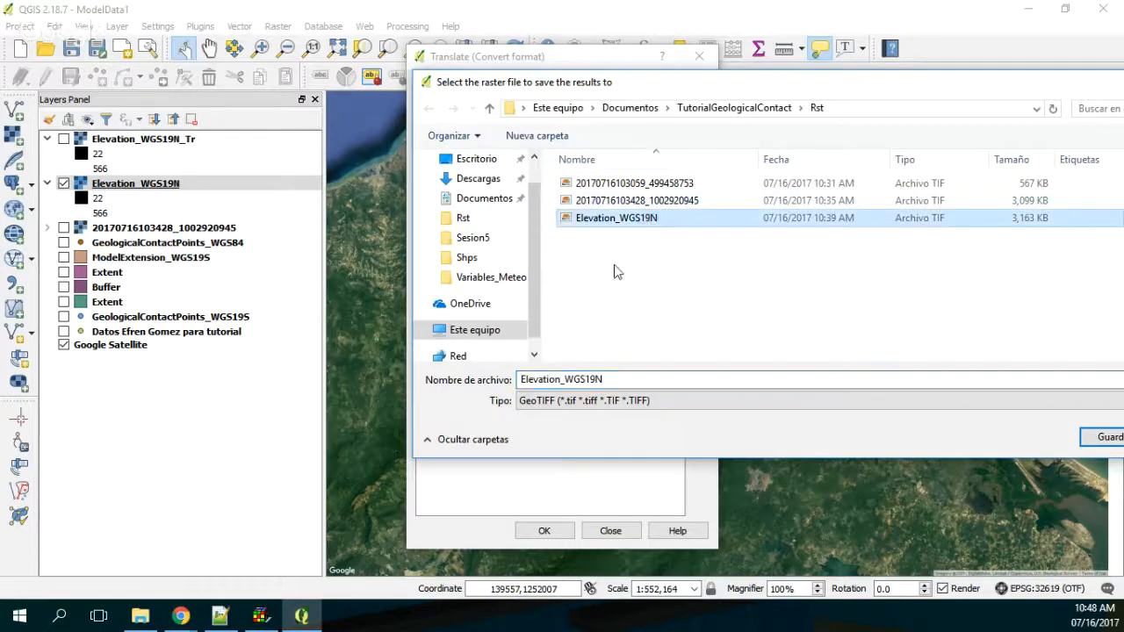
left_click(603, 403)
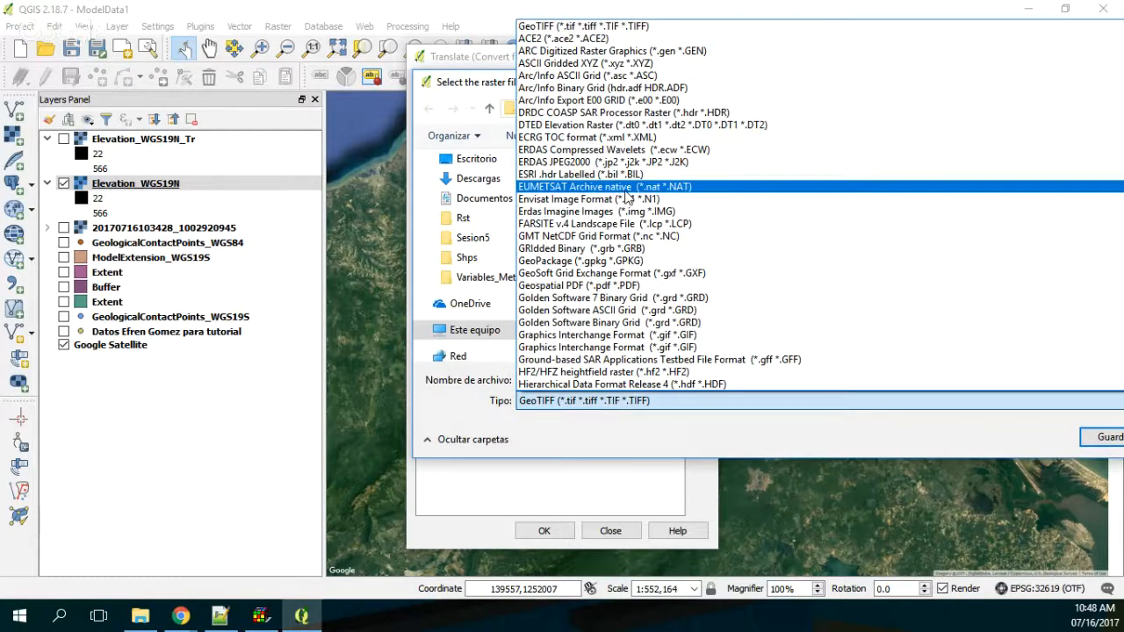
left_click(628, 298)
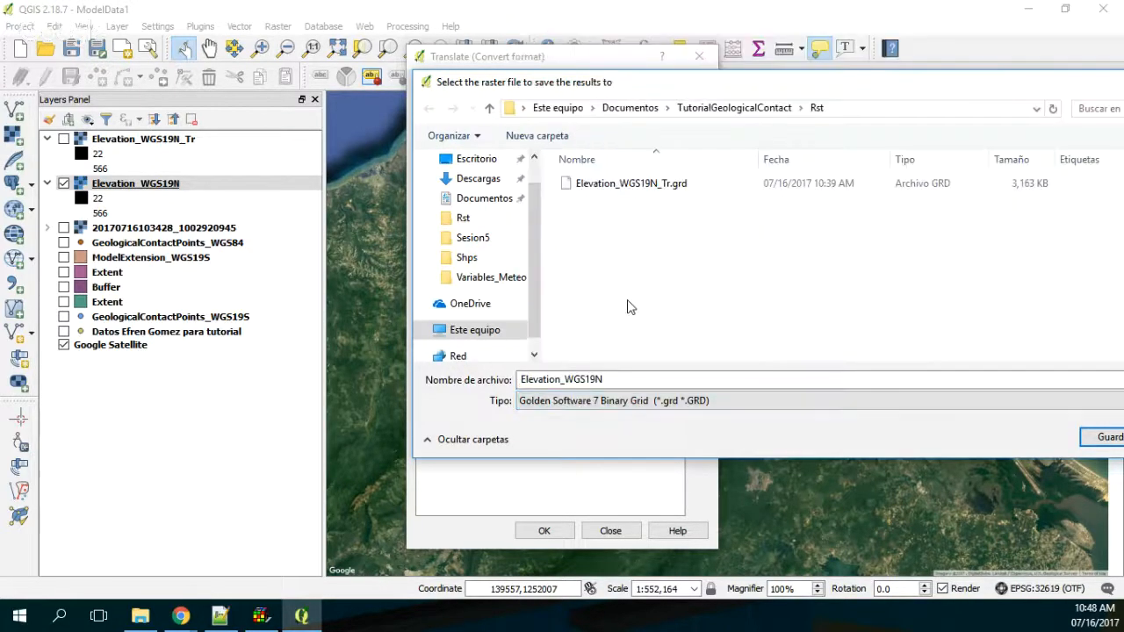
left_click(652, 186)
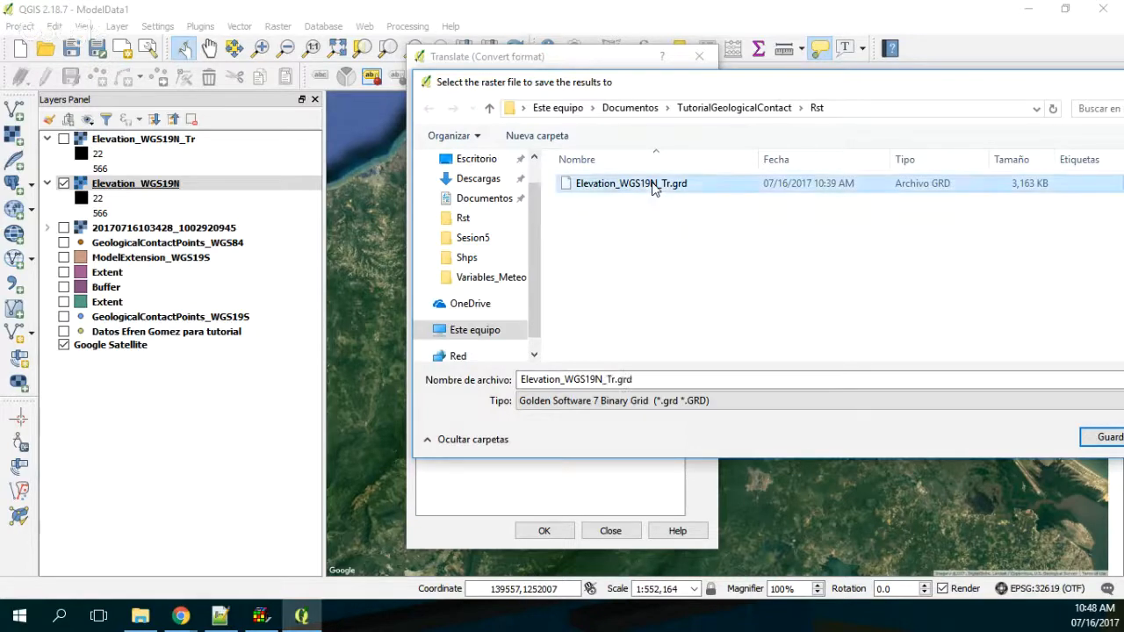
left_click(614, 379)
left_click(614, 379)
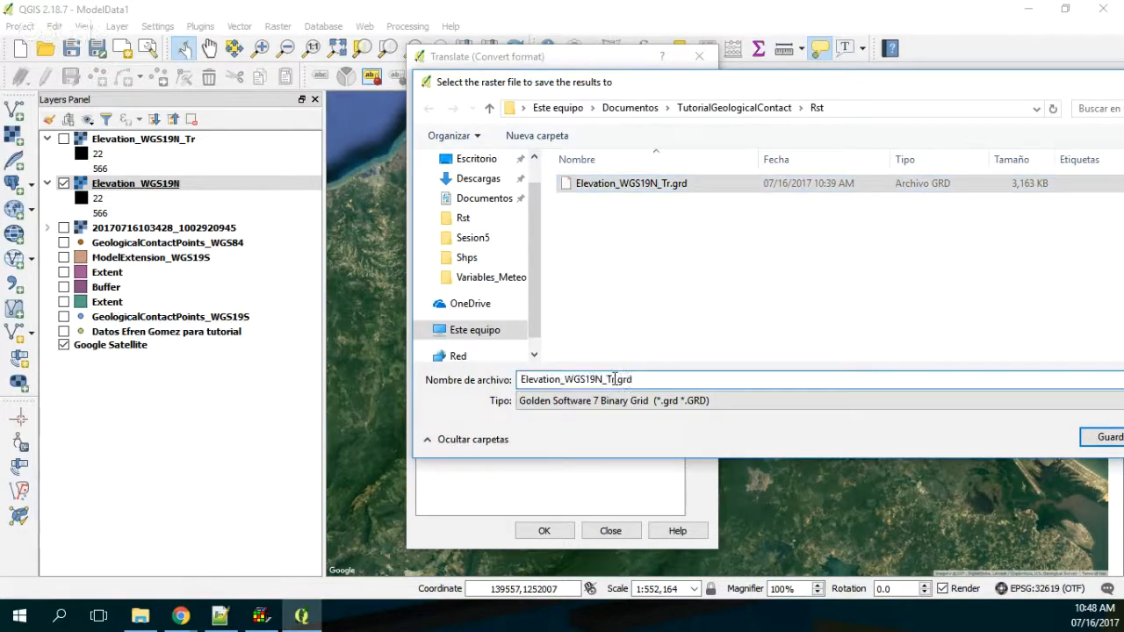
type("2")
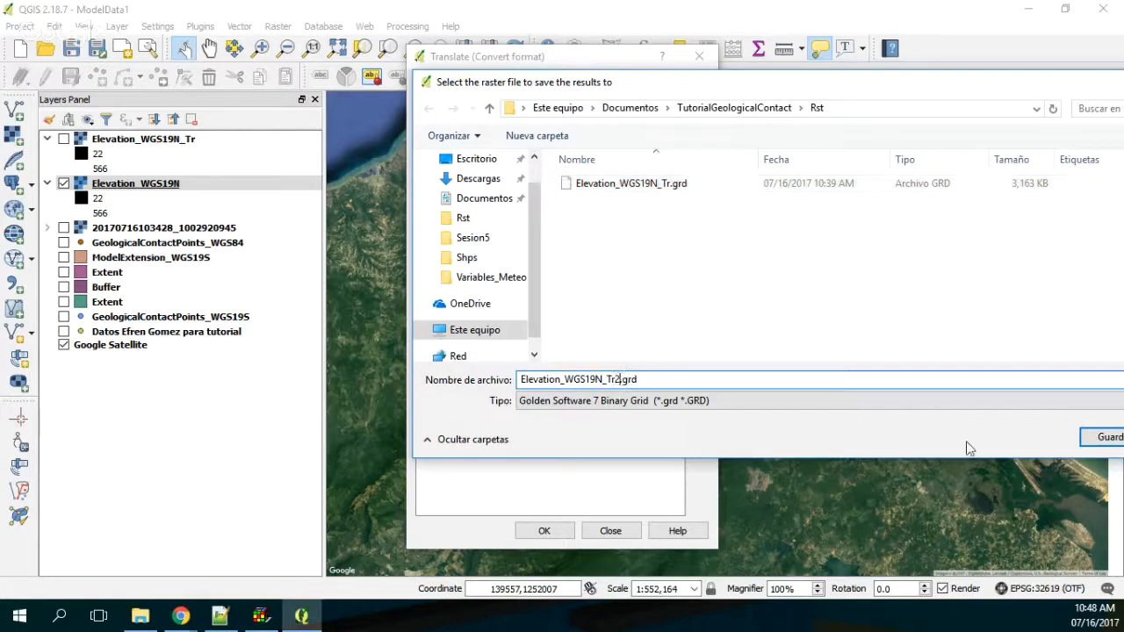
left_click(1108, 439)
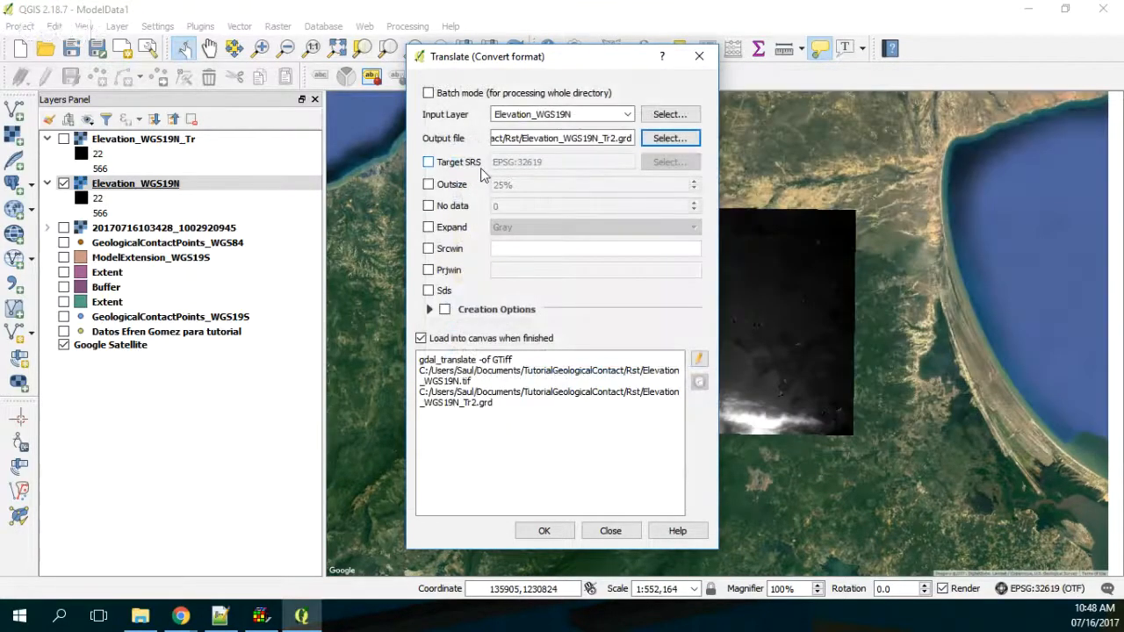
Step: Run the raster conversion to Elevation_WGS19N_Tr2.grd and close the Translate dialog
left_click(544, 532)
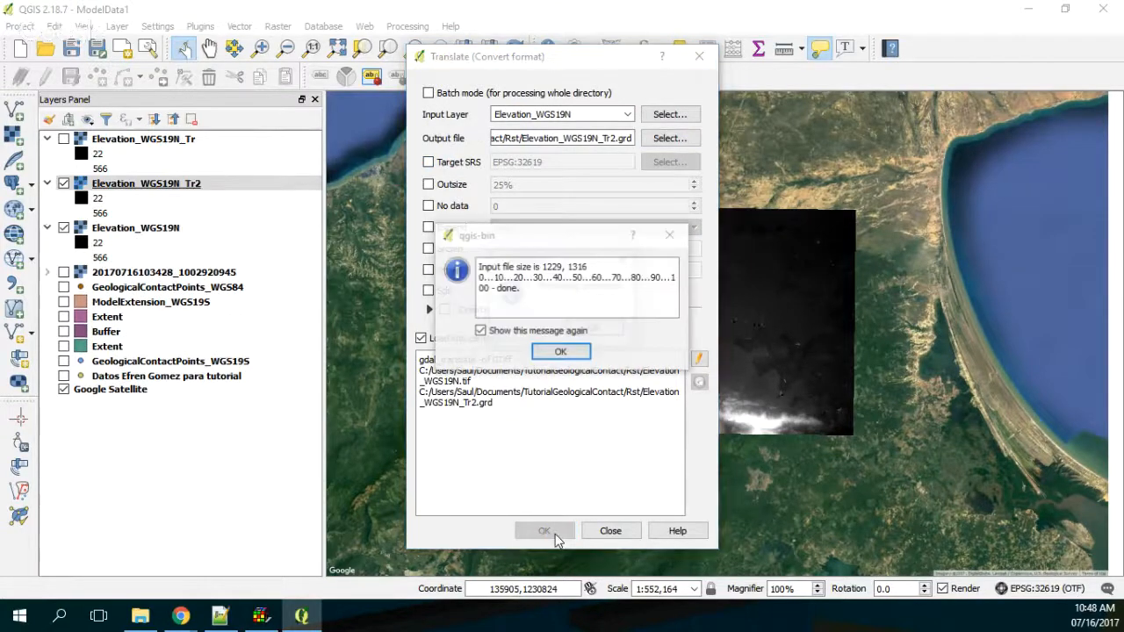
left_click(561, 351)
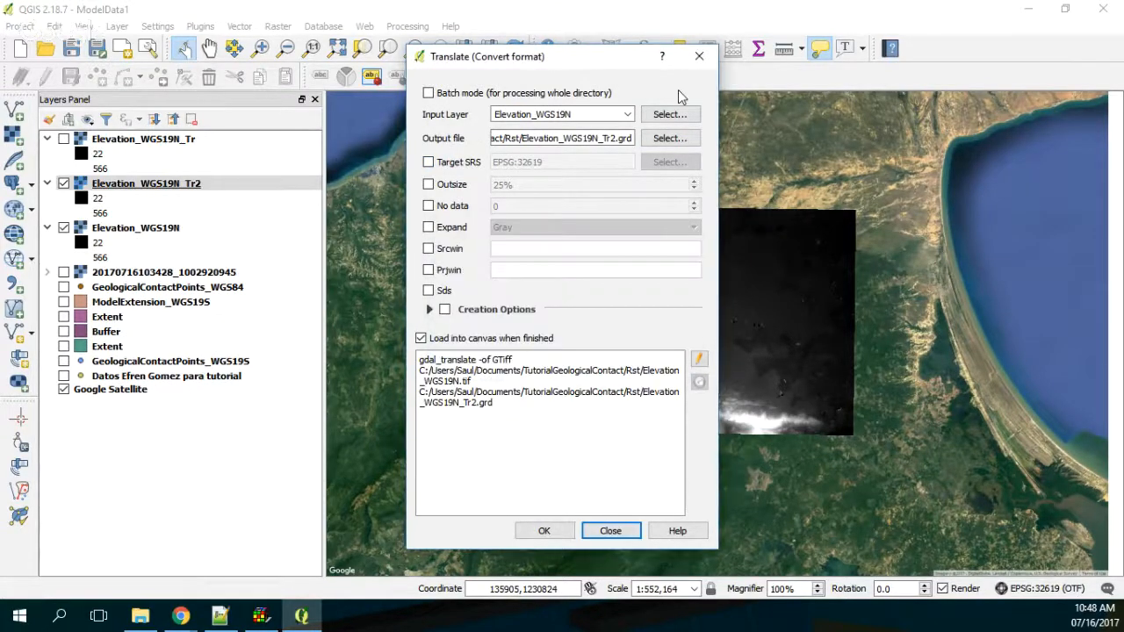
left_click(698, 61)
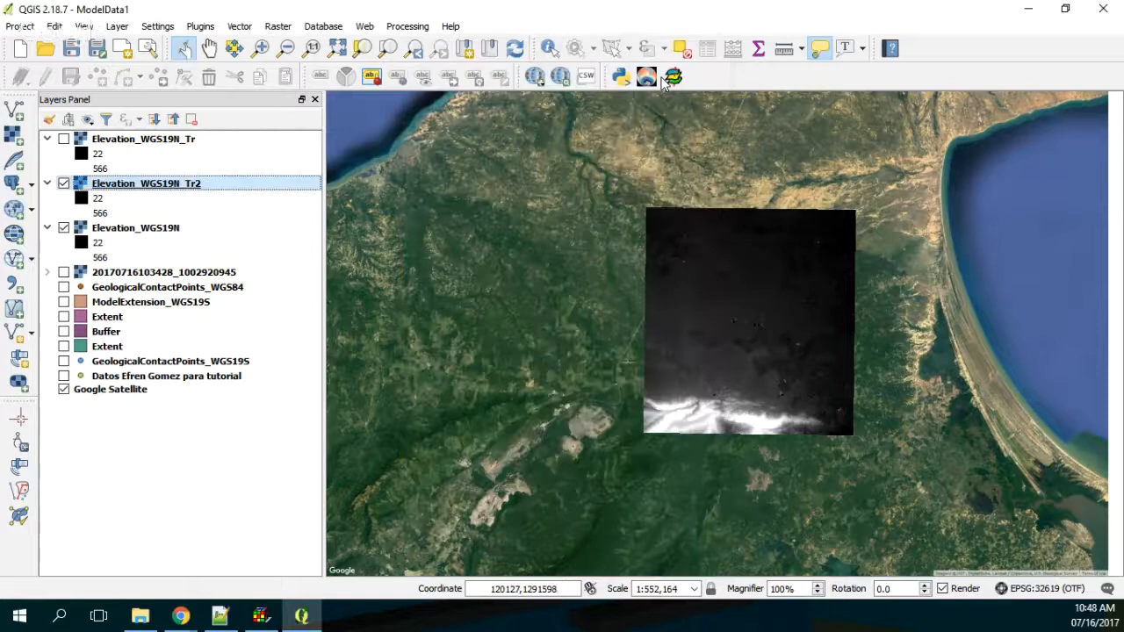
Step: Remove the Elevation_WGS19N_Tr2 layer and its duplicate from the project's layers
right_click(202, 185)
left_click(247, 272)
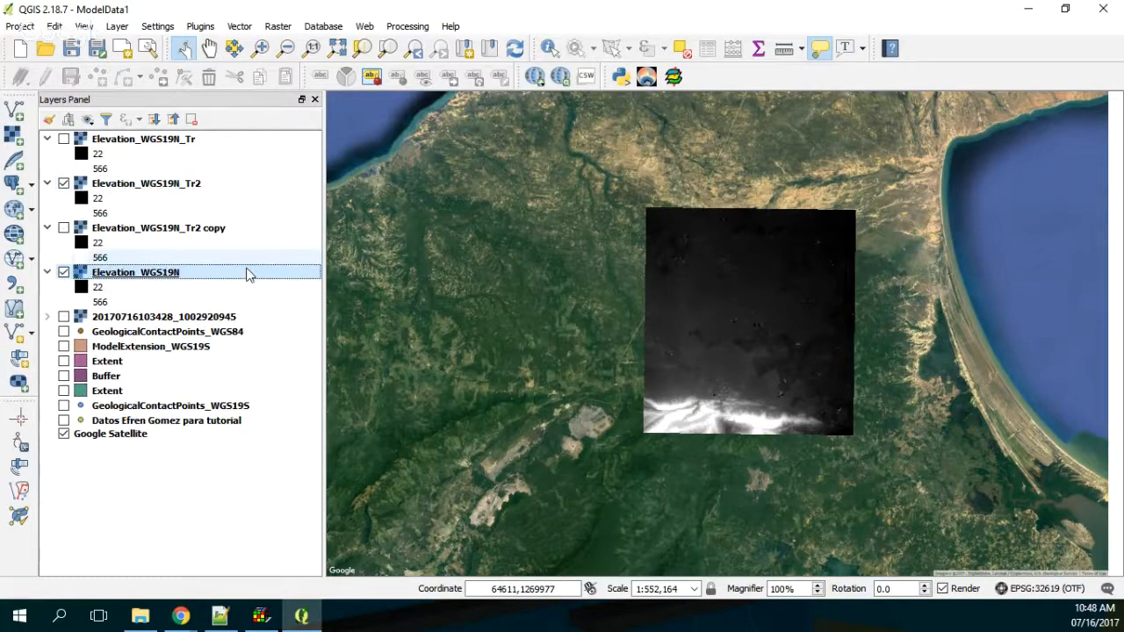
right_click(216, 182)
left_click(238, 260)
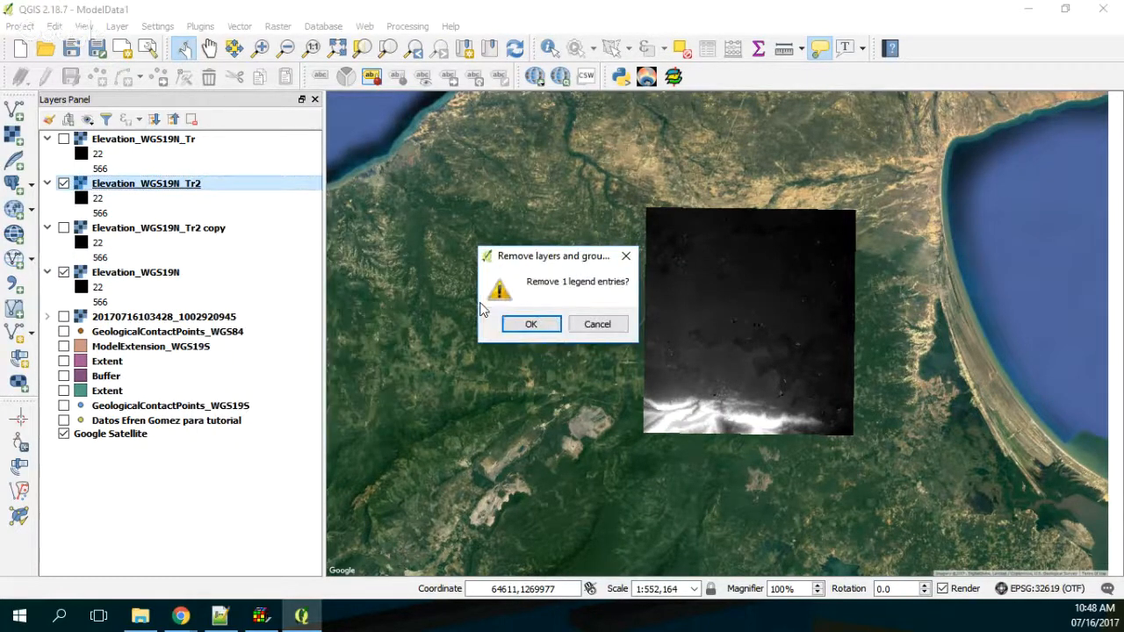
left_click(530, 324)
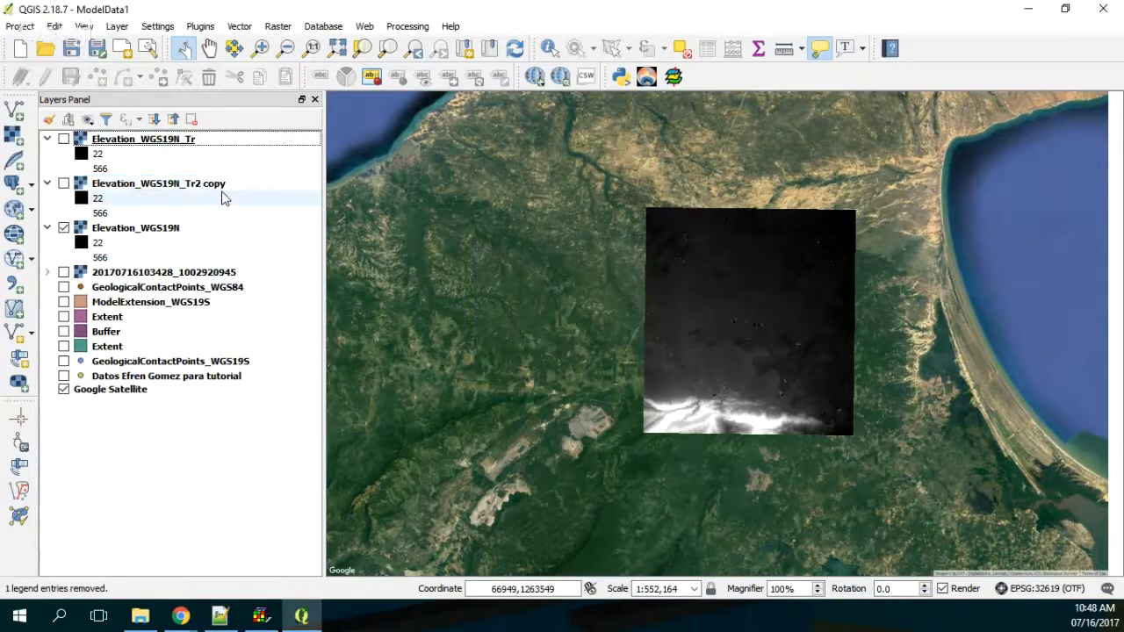
left_click(220, 188)
right_click(220, 195)
left_click(261, 270)
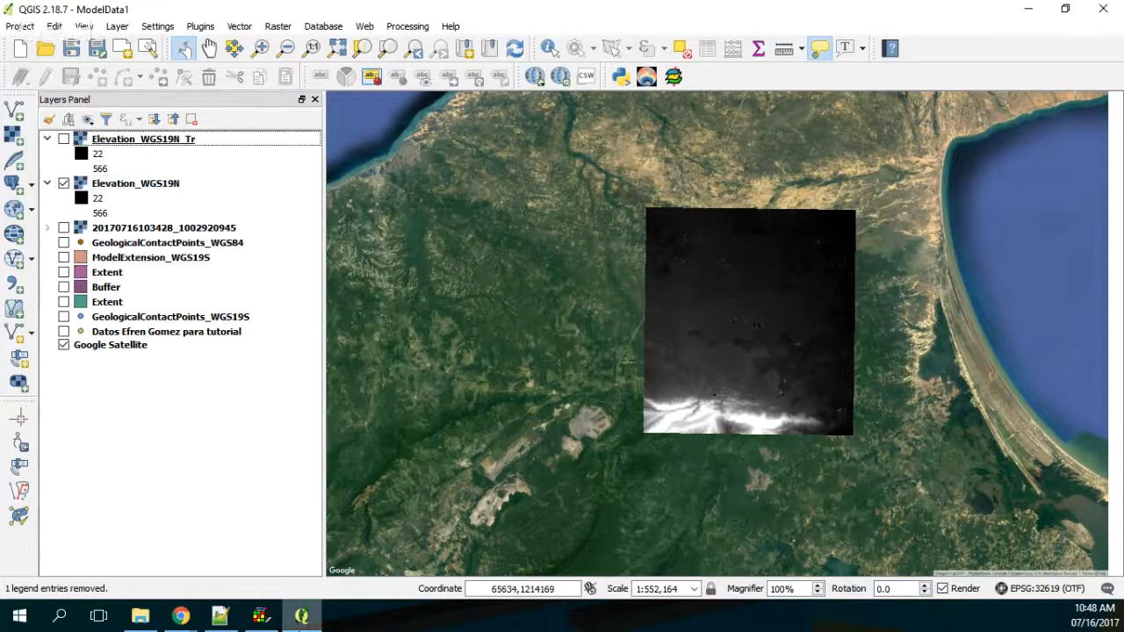
Step: Switch to ModelMuse and try to import Elevation_WGS19N_Tr2.grd from the Rst folder as a Surfer grid file
left_click(262, 617)
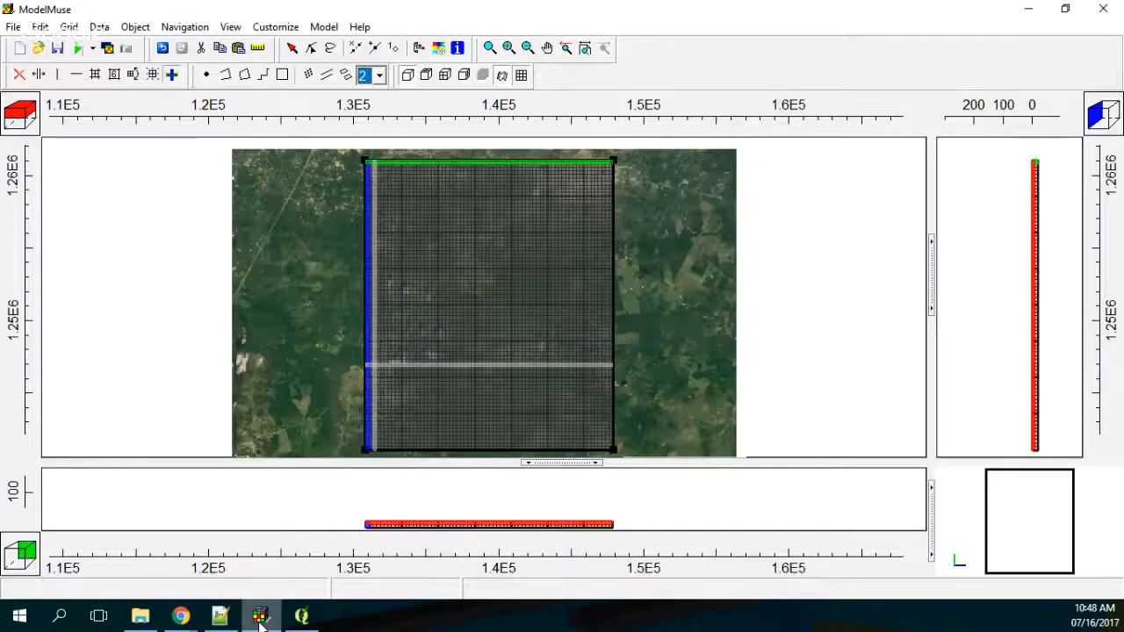
left_click(13, 26)
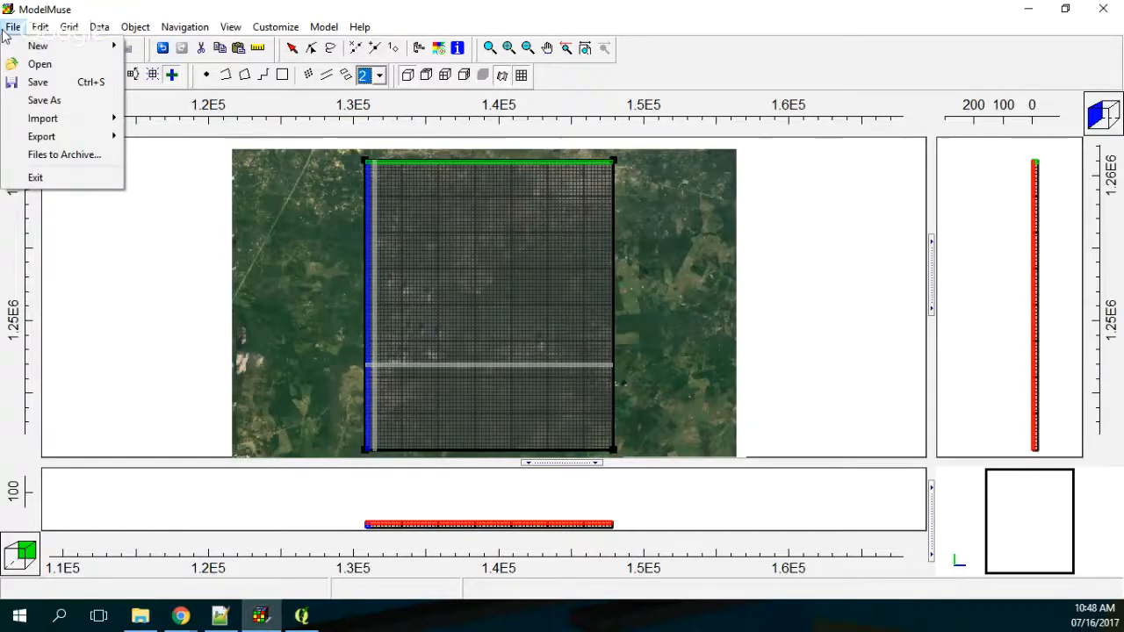
mouse_move(70, 126)
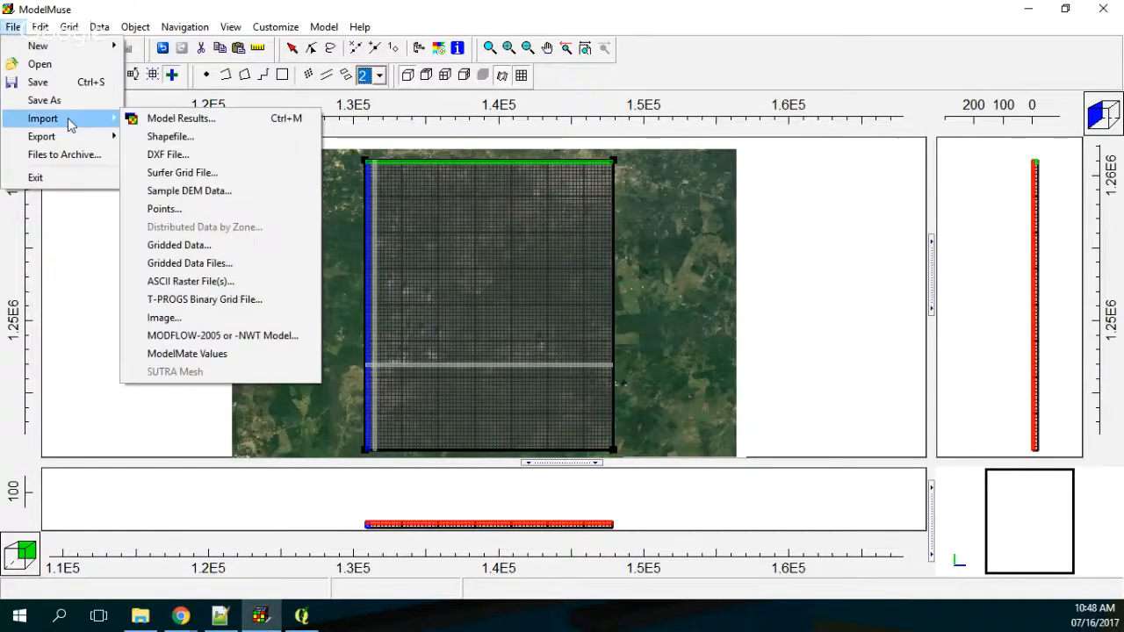
left_click(214, 174)
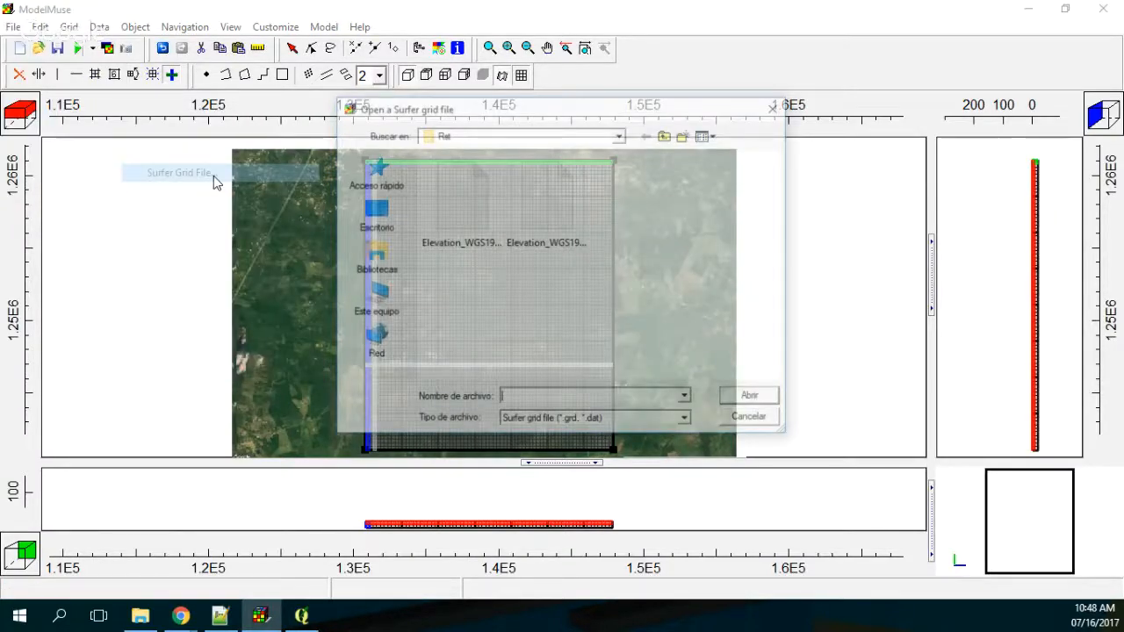
left_click(710, 134)
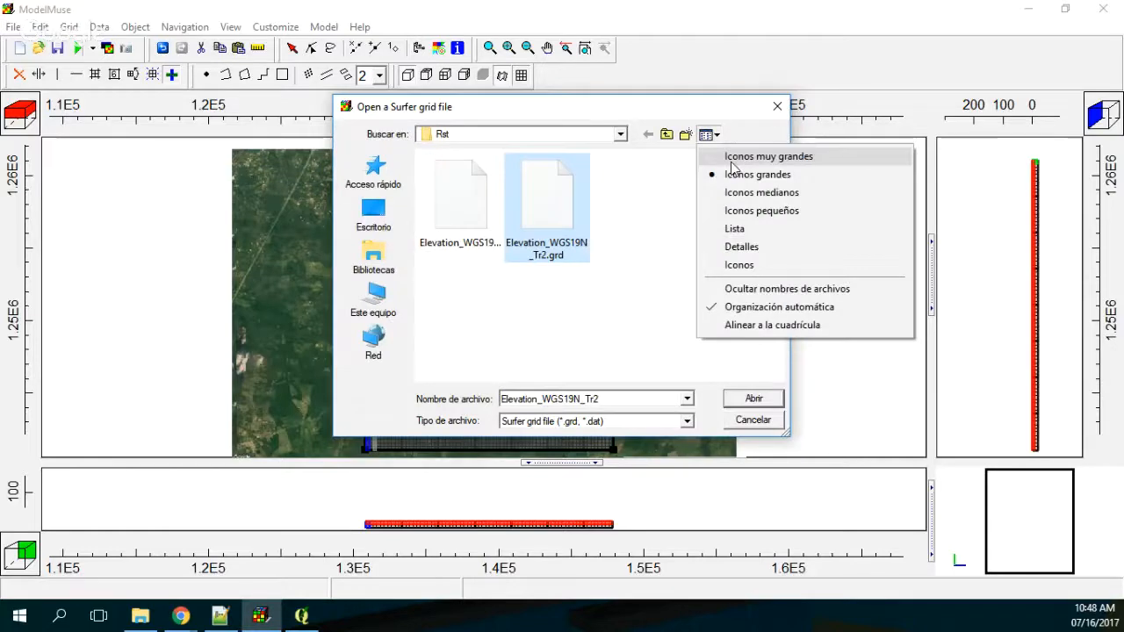
left_click(734, 229)
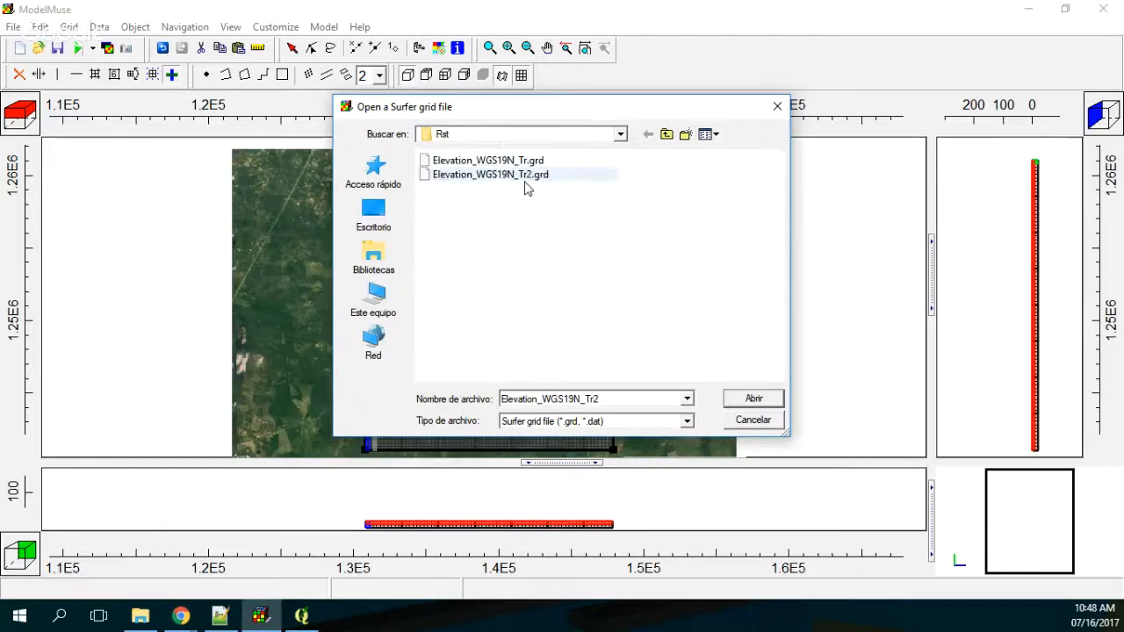
double_click(523, 176)
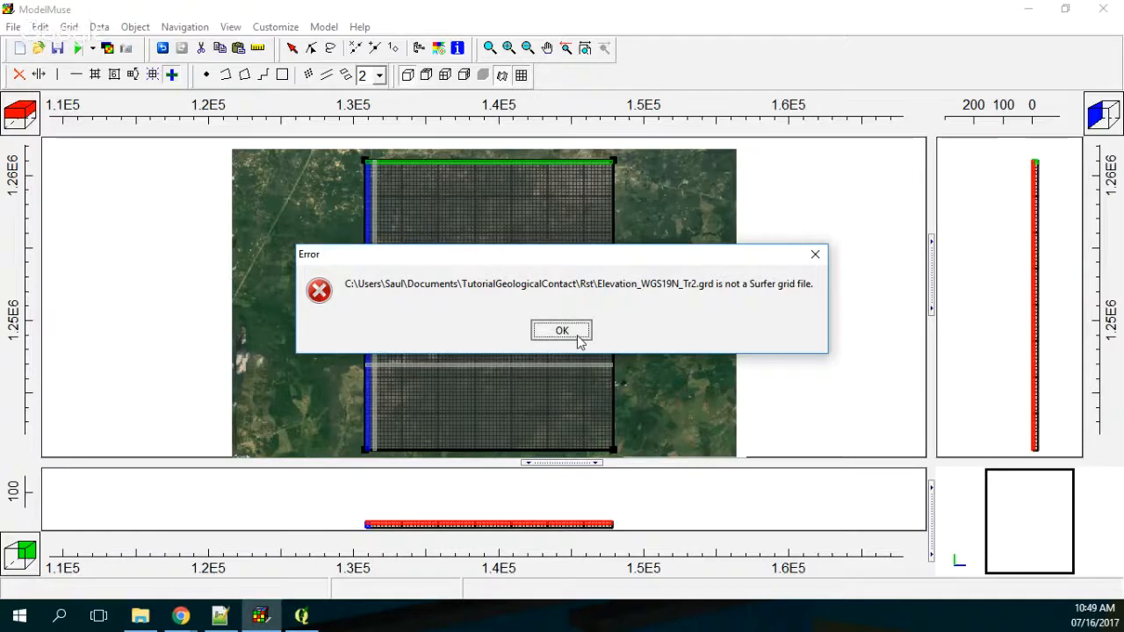
left_click(578, 338)
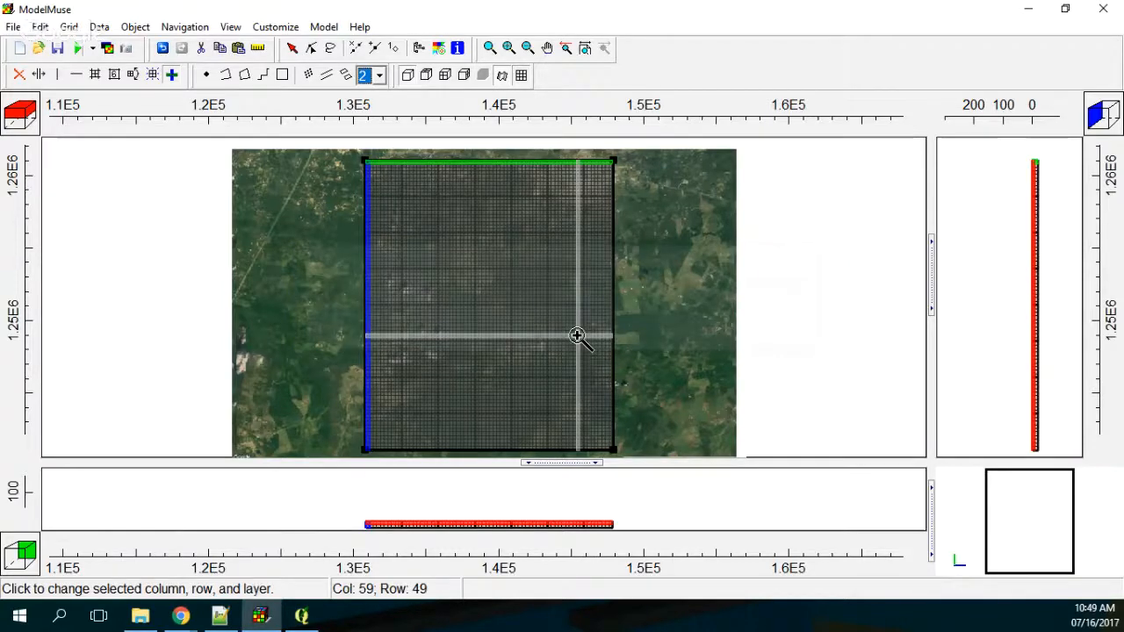
left_click(351, 346)
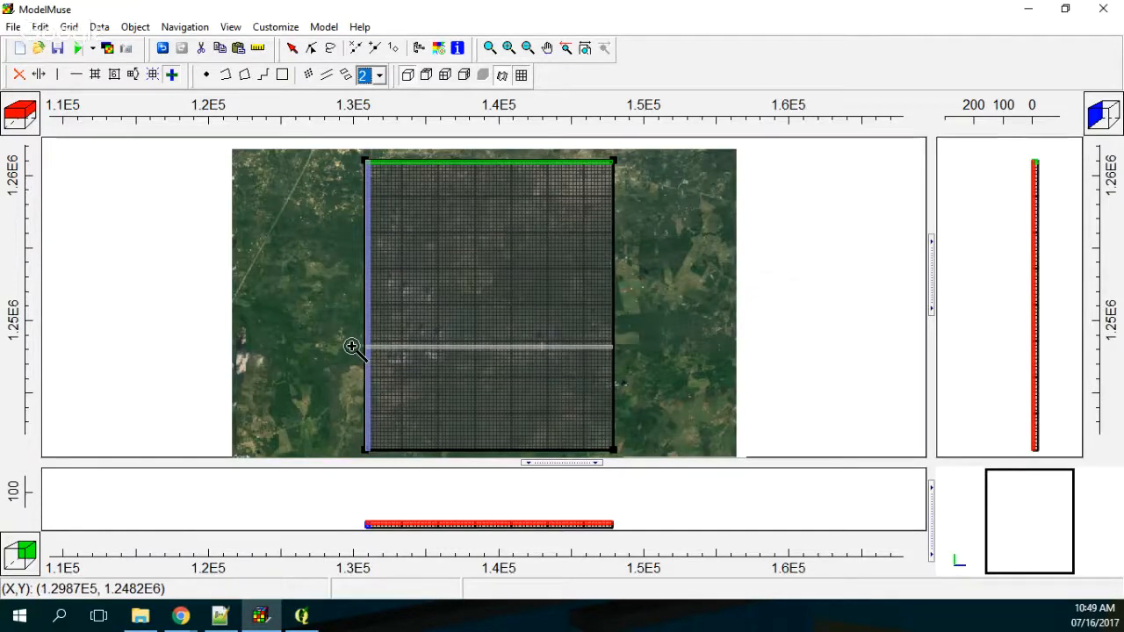
Step: Switch to QGIS, add Elevation_WGS19N_Tr2.grd as a raster layer above Elevation_WGS19N and hide the Elevation_WGS19N layer
left_click(303, 619)
left_click(167, 185)
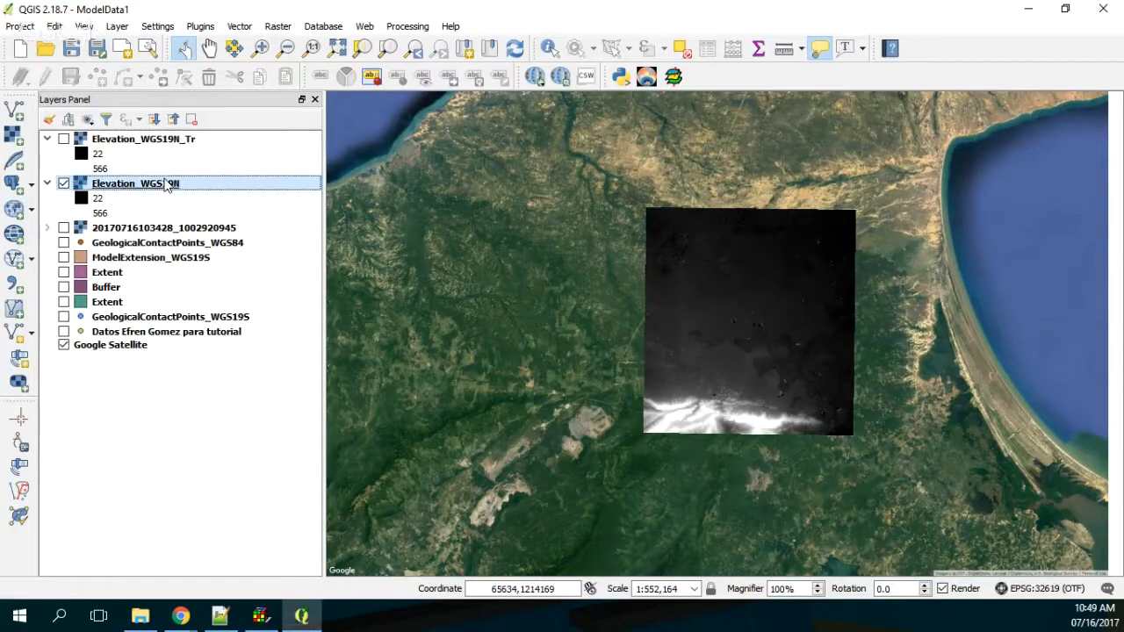
left_click(18, 141)
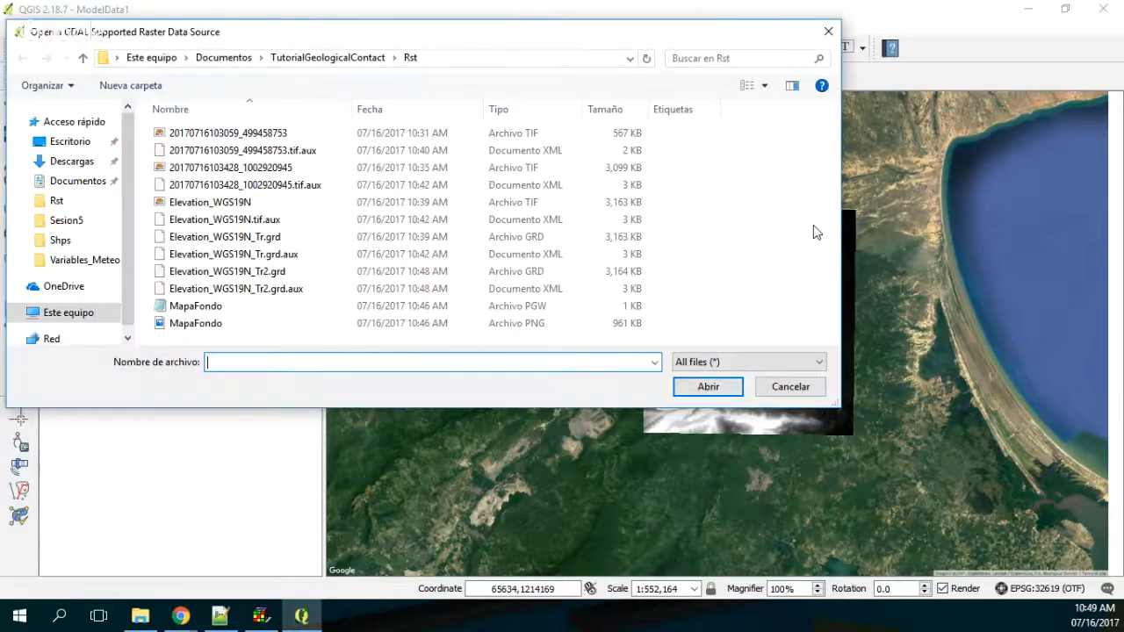
left_click(228, 288)
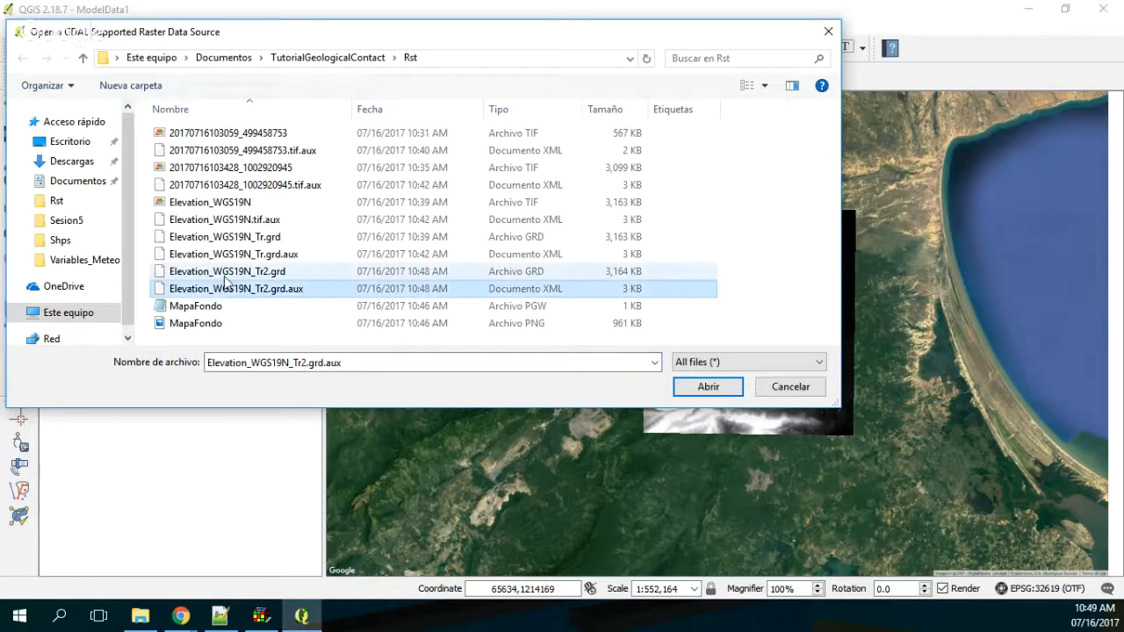
left_click(227, 277)
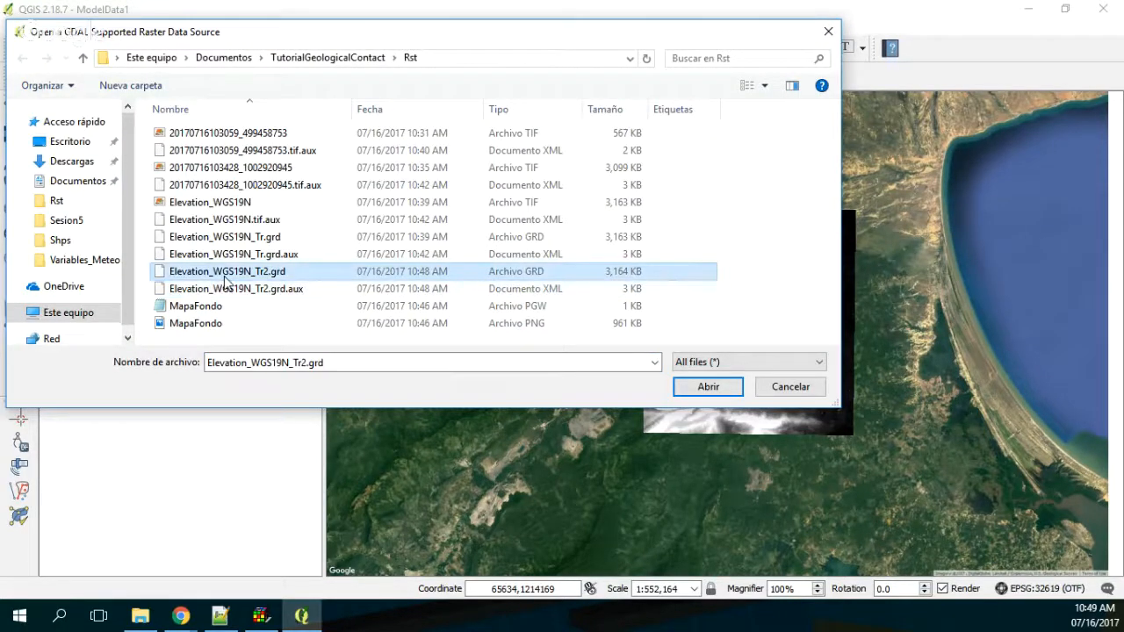
double_click(227, 277)
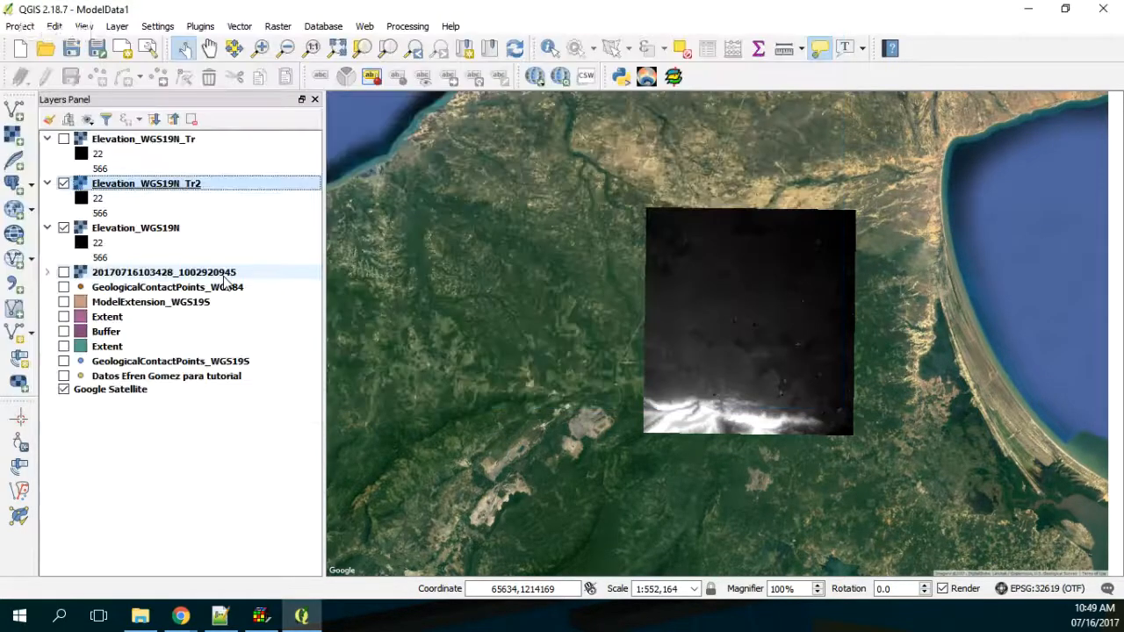
Step: Examine the dataset description and band statistics in the Elevation_WGS19N_Tr2 layer's metadata
right_click(124, 191)
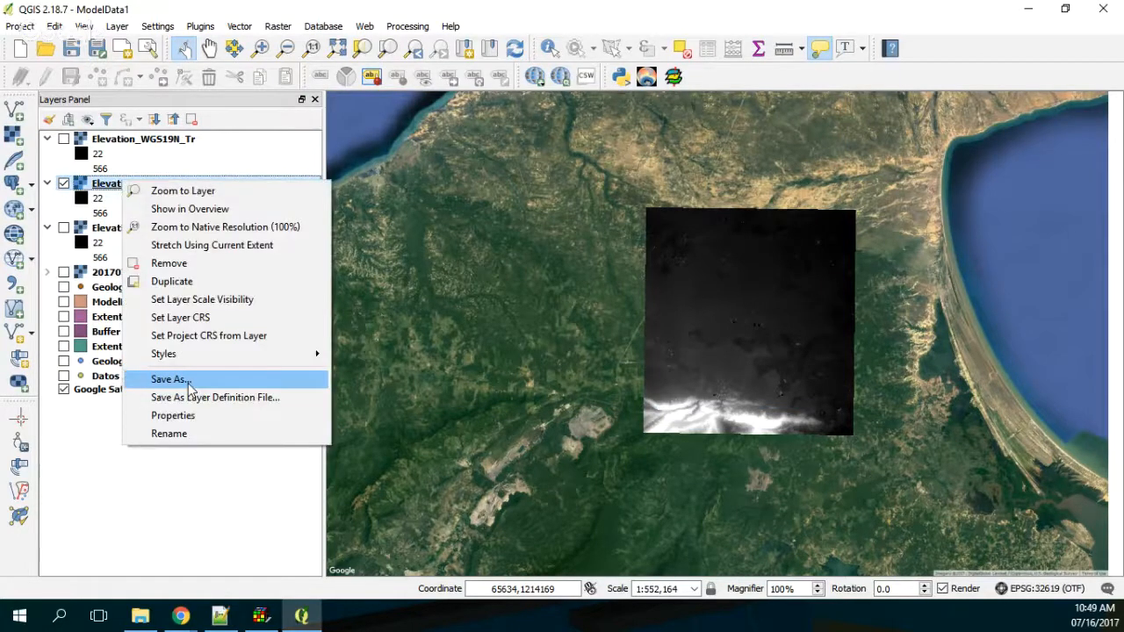
left_click(173, 416)
scroll(441, 465, "down", 1)
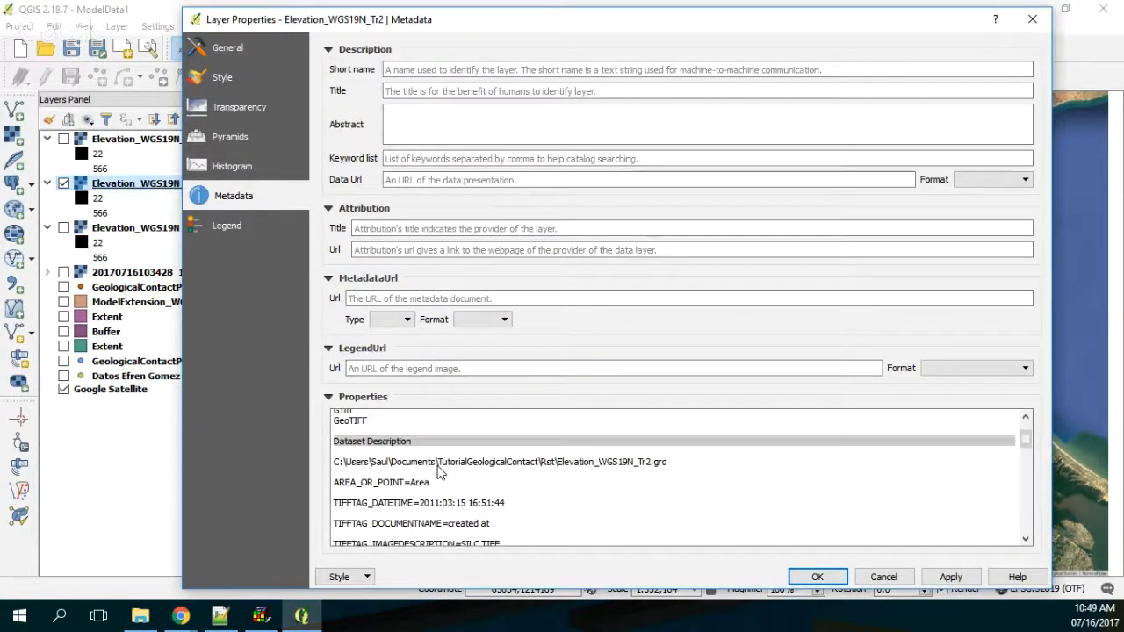
scroll(441, 470, "down", 3)
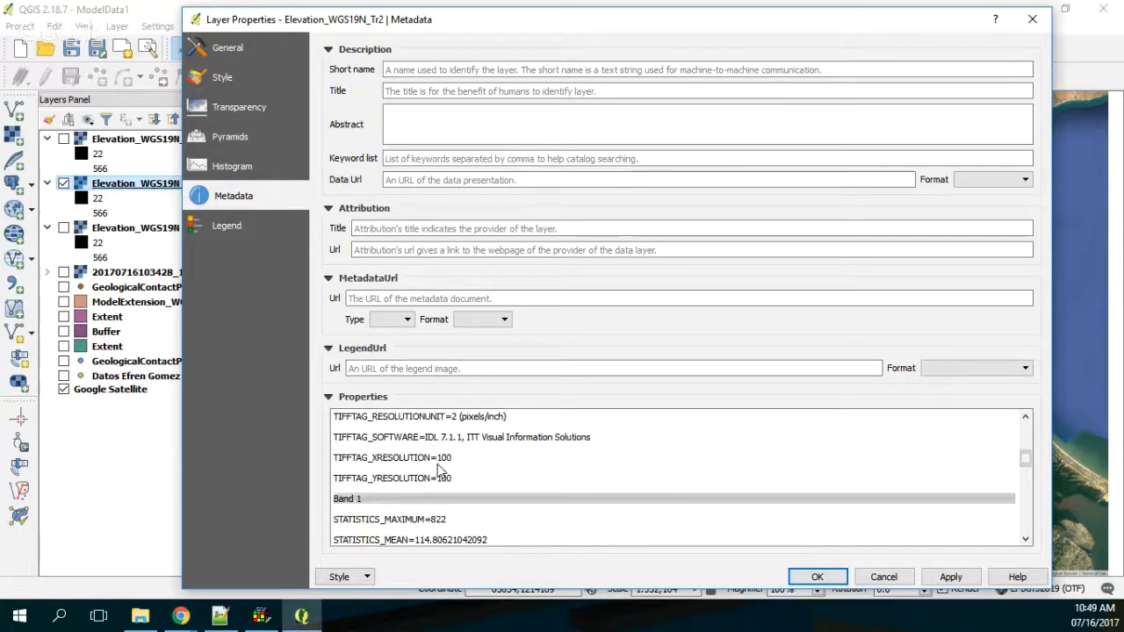
scroll(441, 470, "up", 1)
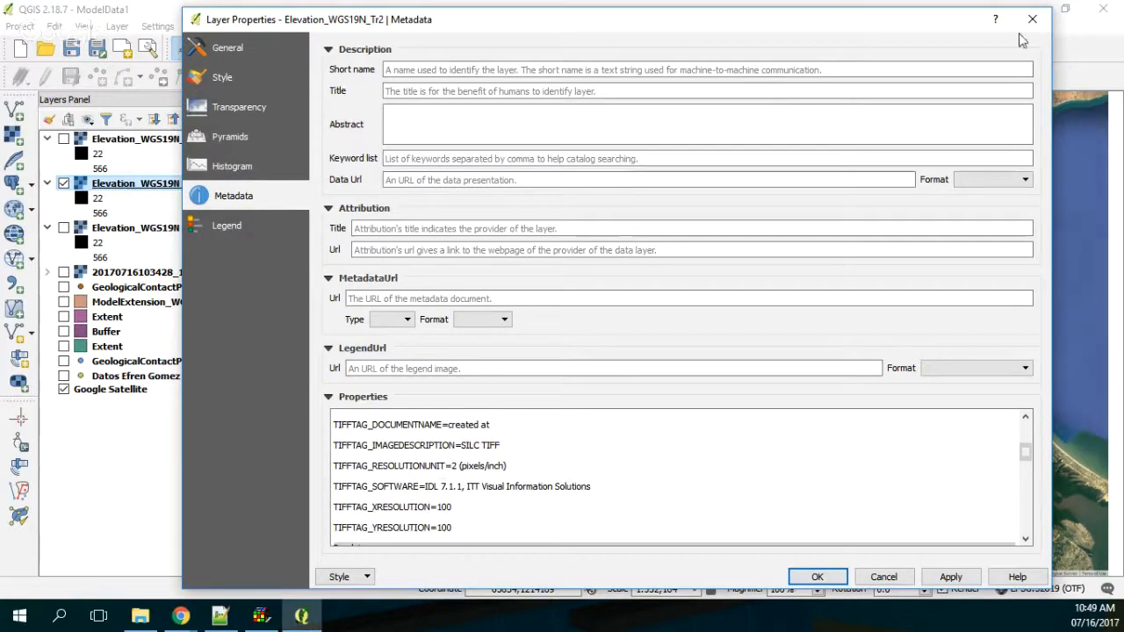
Step: Close the layer metadata and remove the Elevation_WGS19N_Tr and Elevation_WGS19N_Tr2 layers from the project
left_click(1032, 27)
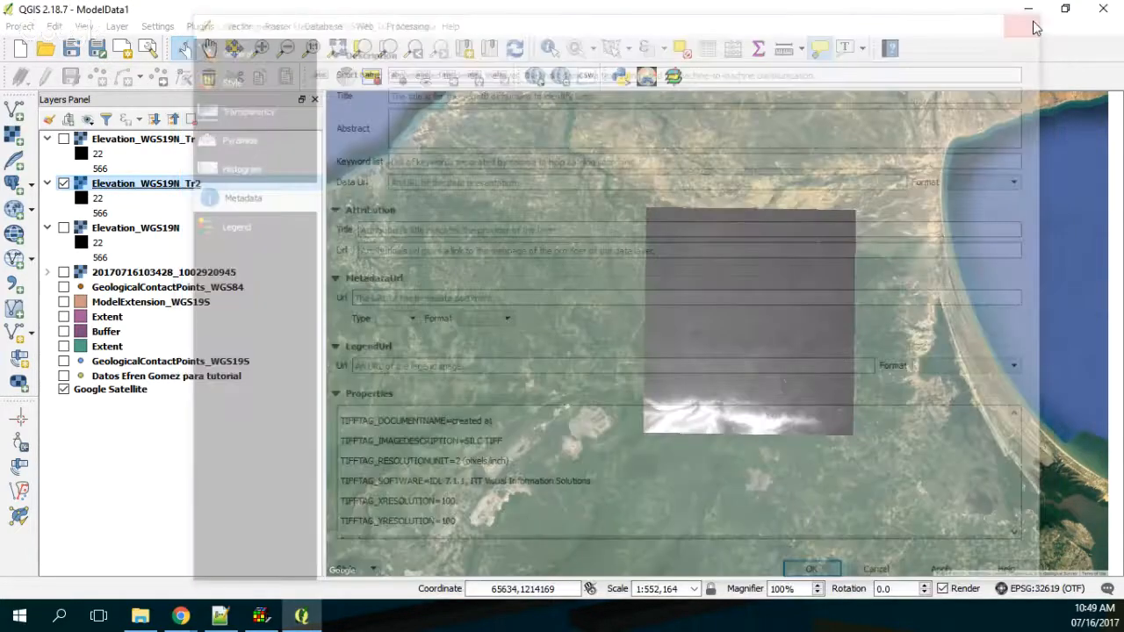
left_click(155, 615)
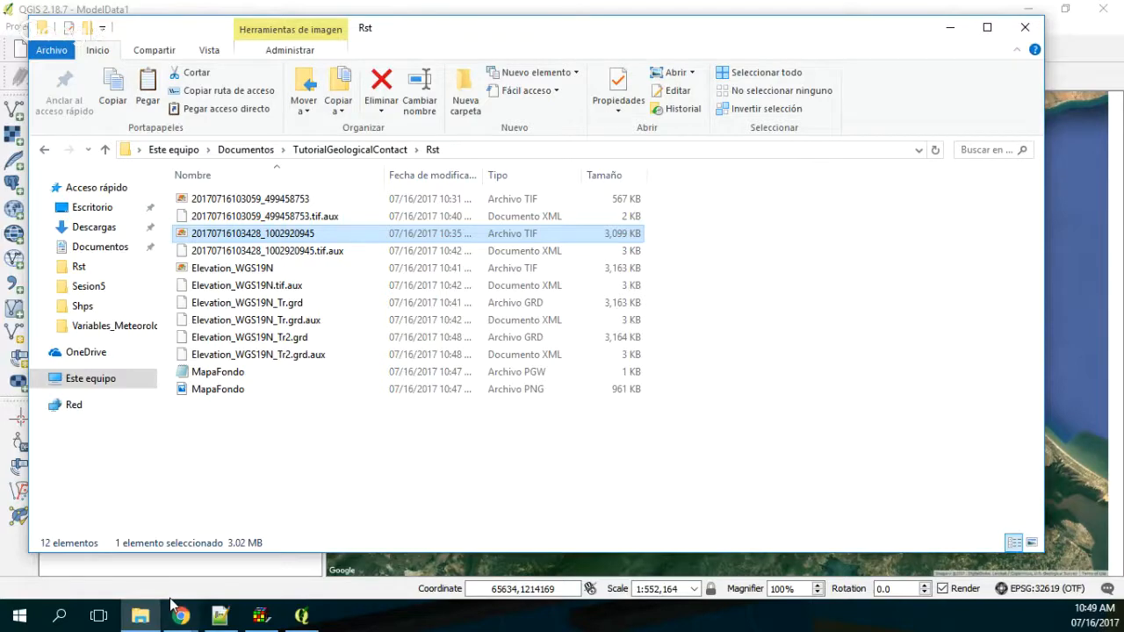
left_click(145, 615)
right_click(175, 186)
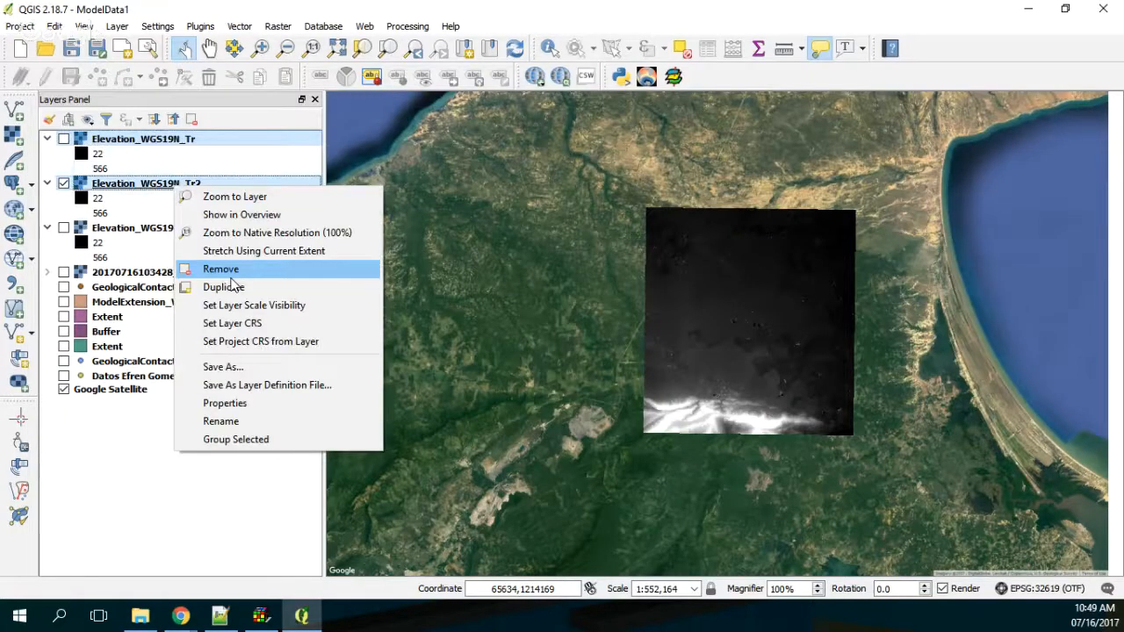
left_click(221, 269)
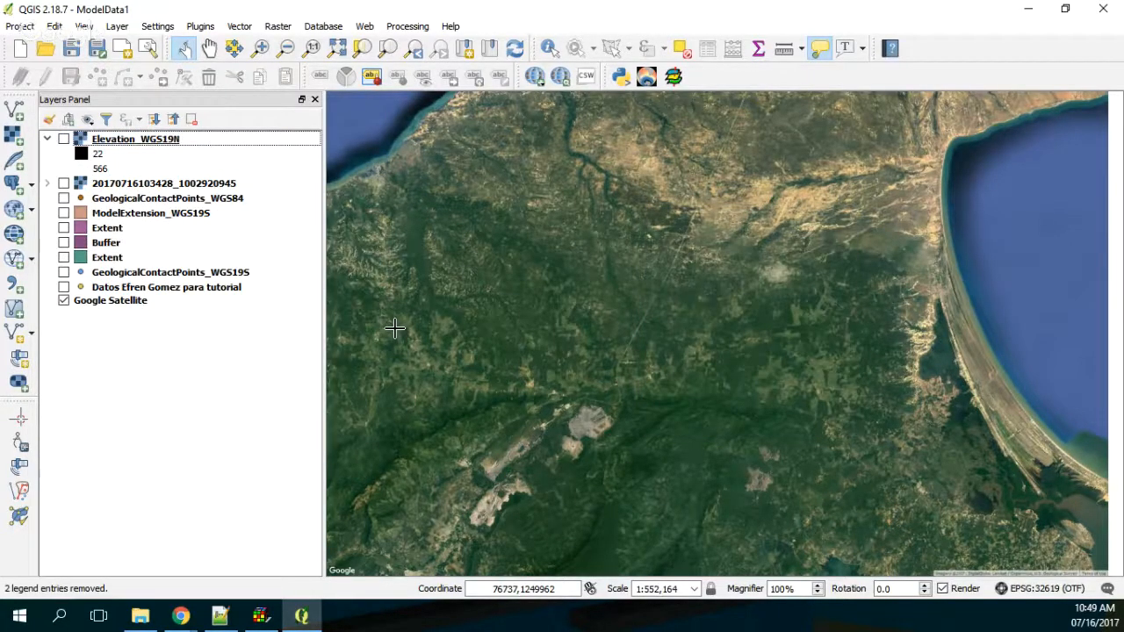
Step: In File Explorer, delete the Elevation_WGS19N_Tr and Elevation_WGS19N_Tr2 .grd files and their .grd.aux files from the Rst folder
left_click(140, 615)
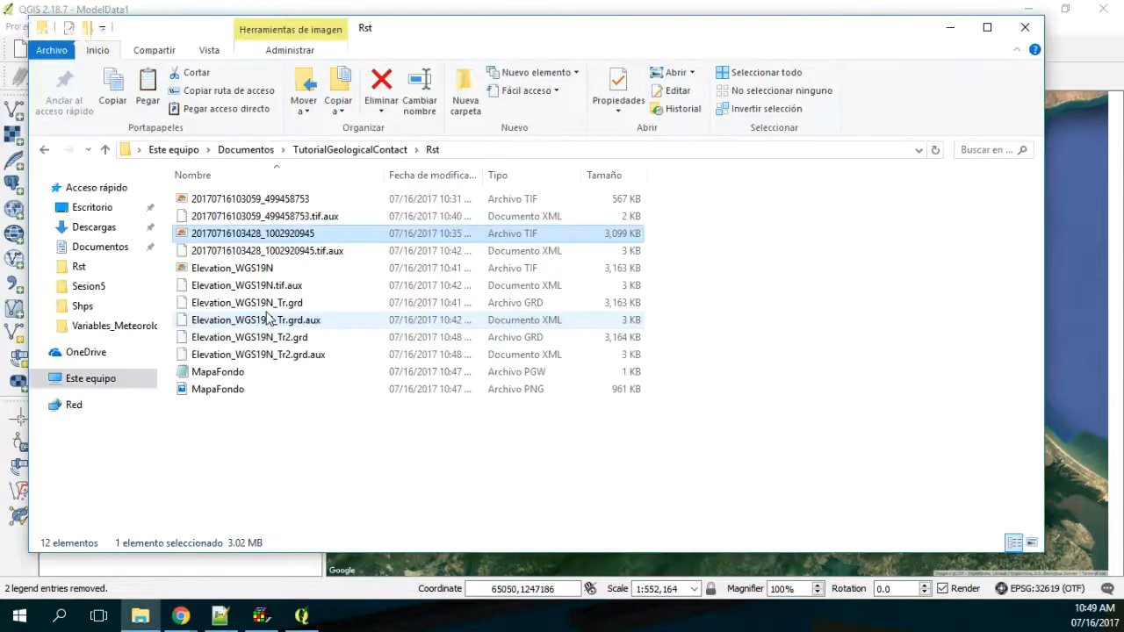
left_click(298, 304)
key("Down")
key("Down")
key("Down")
key("Up")
key("Up")
key("Up")
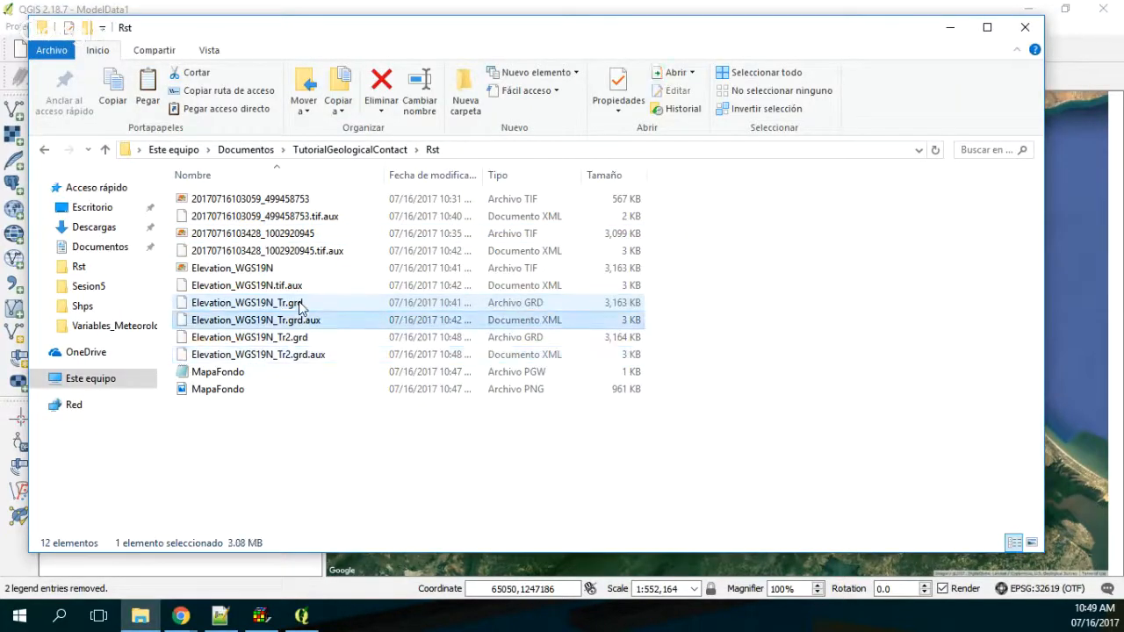
key("shift+Down")
key("shift+Down")
key("shift+Down")
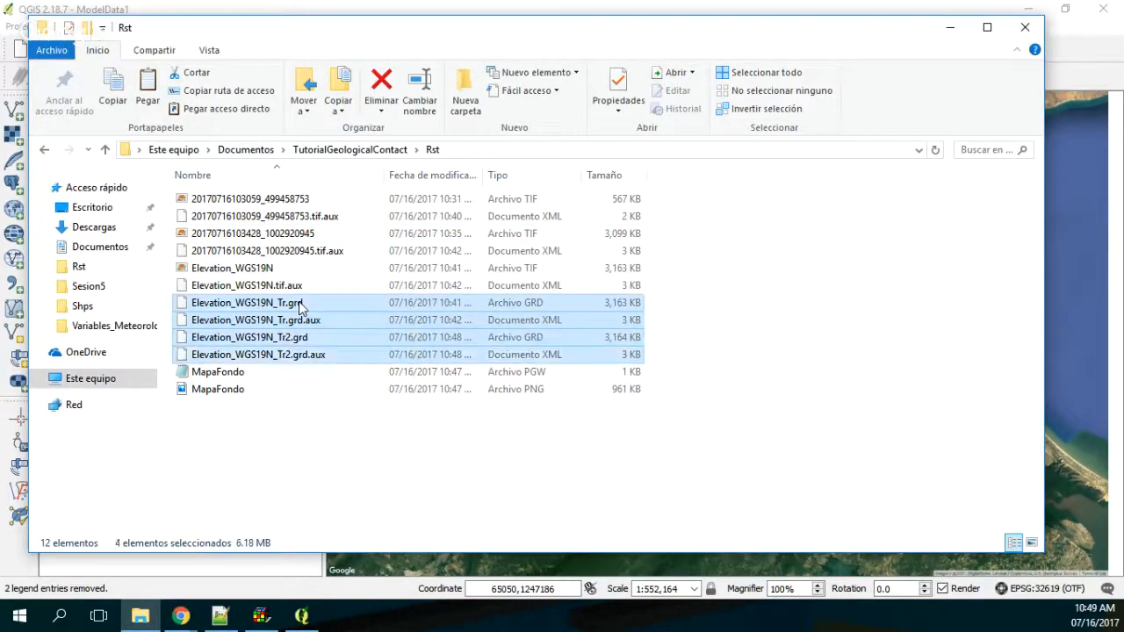
key("Delete")
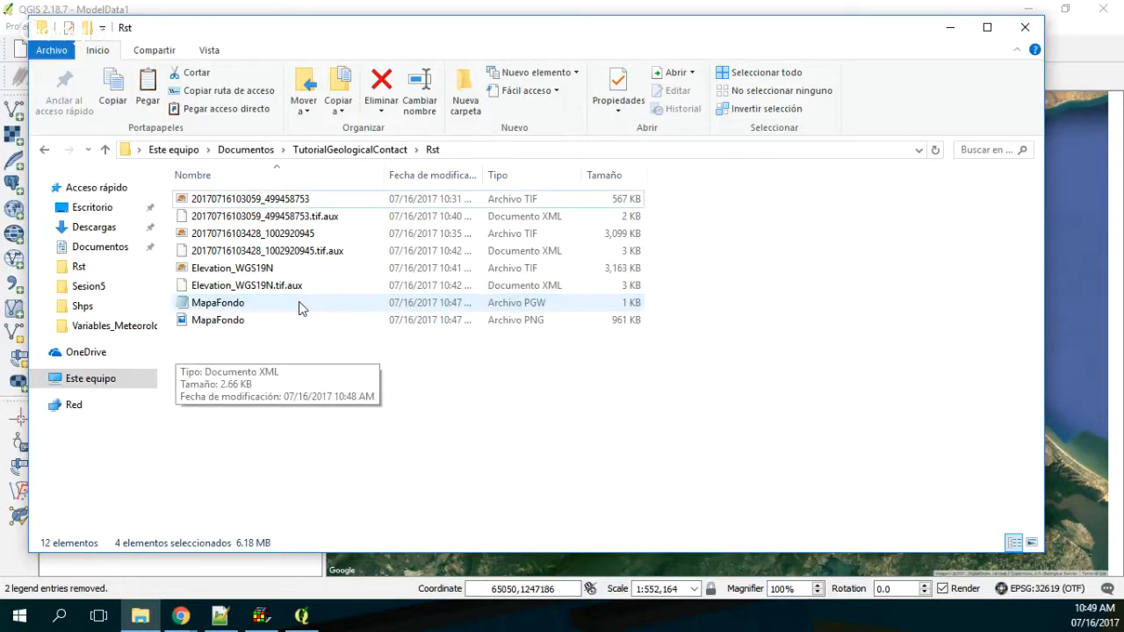
Step: Switch to QGIS, show the Elevation_WGS19N layer and open the Translate (Convert format) tool for it
left_click(177, 587)
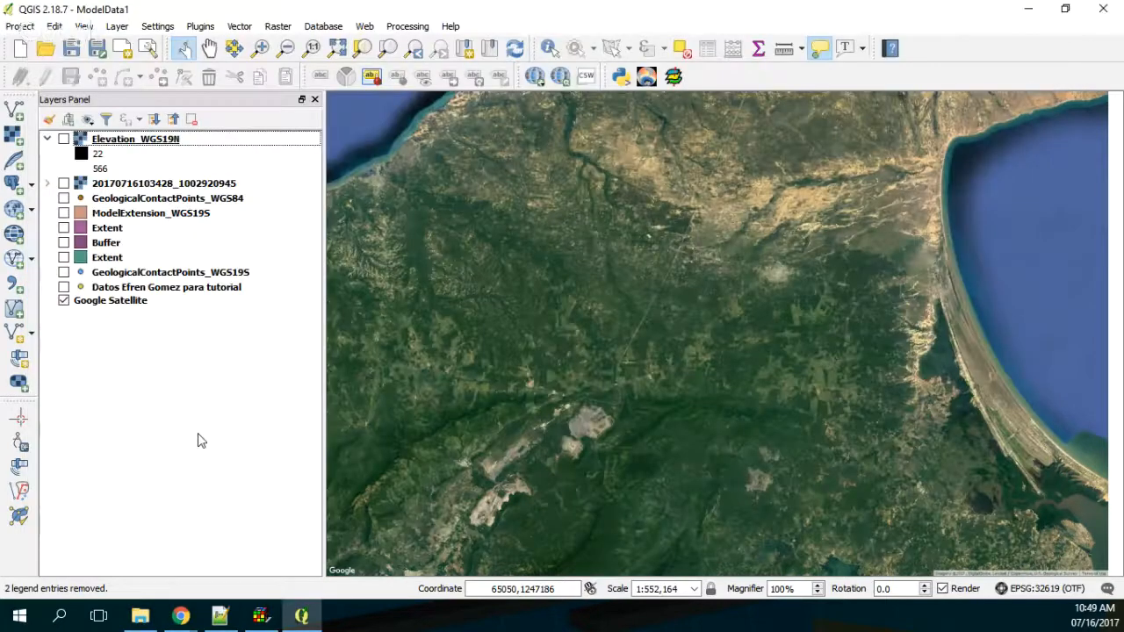
left_click(63, 140)
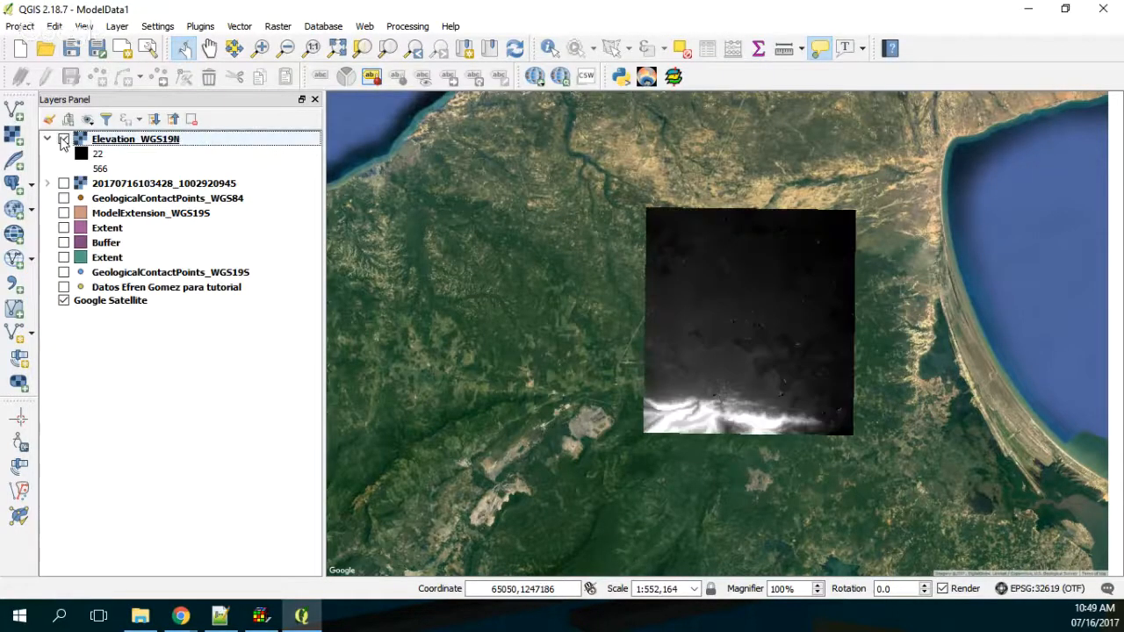
left_click(278, 25)
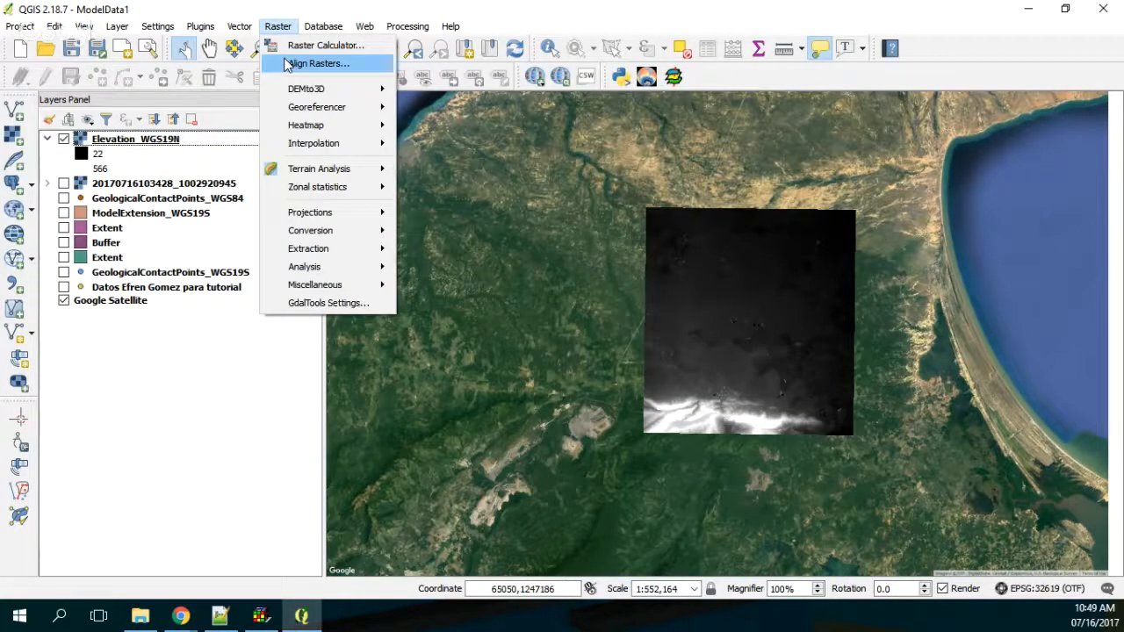
mouse_move(325, 237)
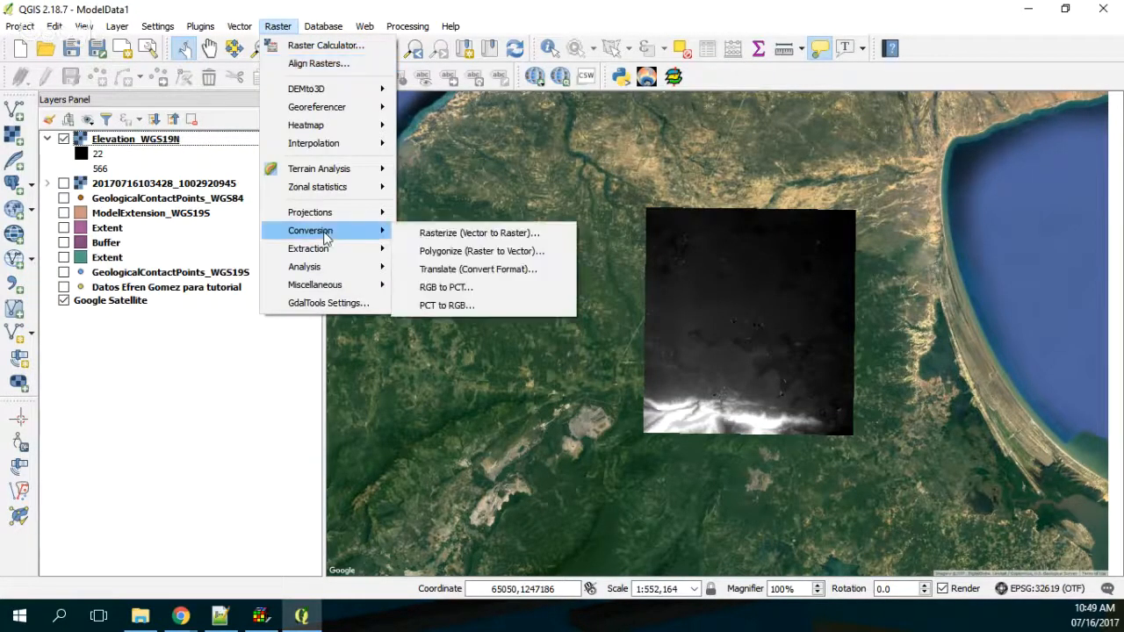
left_click(468, 272)
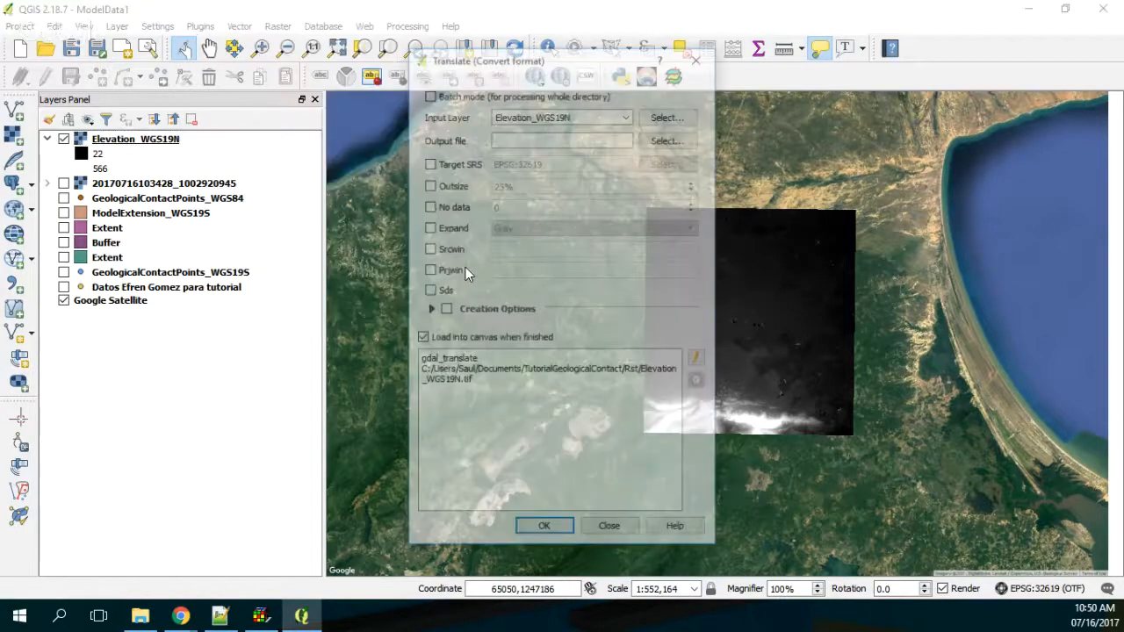
Step: Set the conversion's output file to Elevation_WGS19N_Tr in the Rst folder, as a Golden Software 7 Binary Grid (*.grd)
left_click(669, 138)
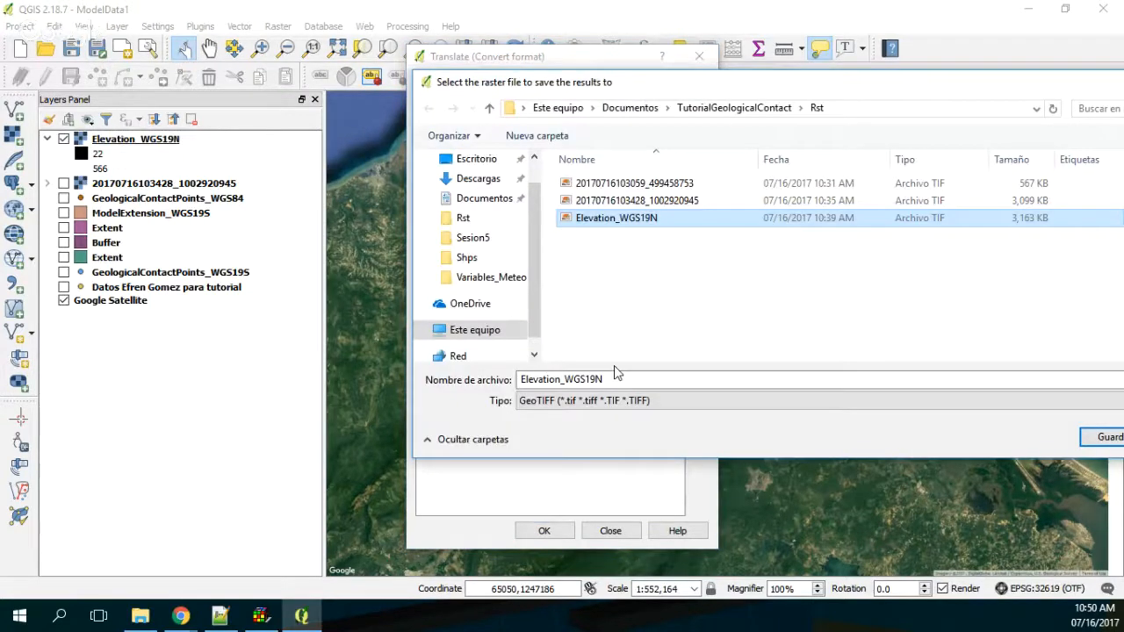
left_click(618, 373)
type("_t")
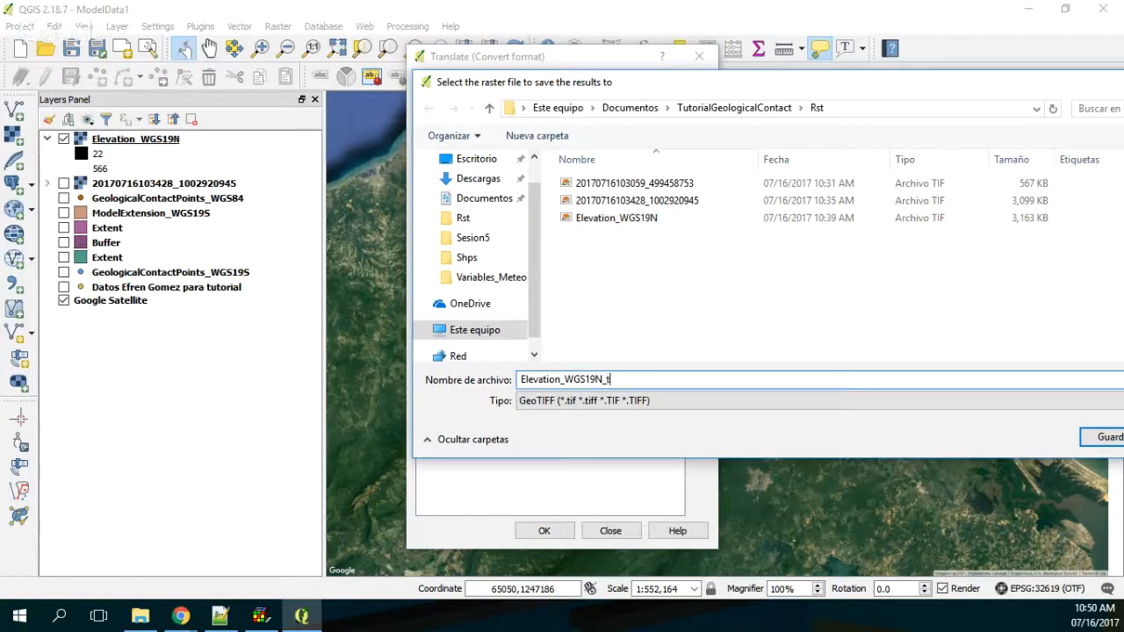
key("BackSpace")
type("Tr")
left_click(635, 407)
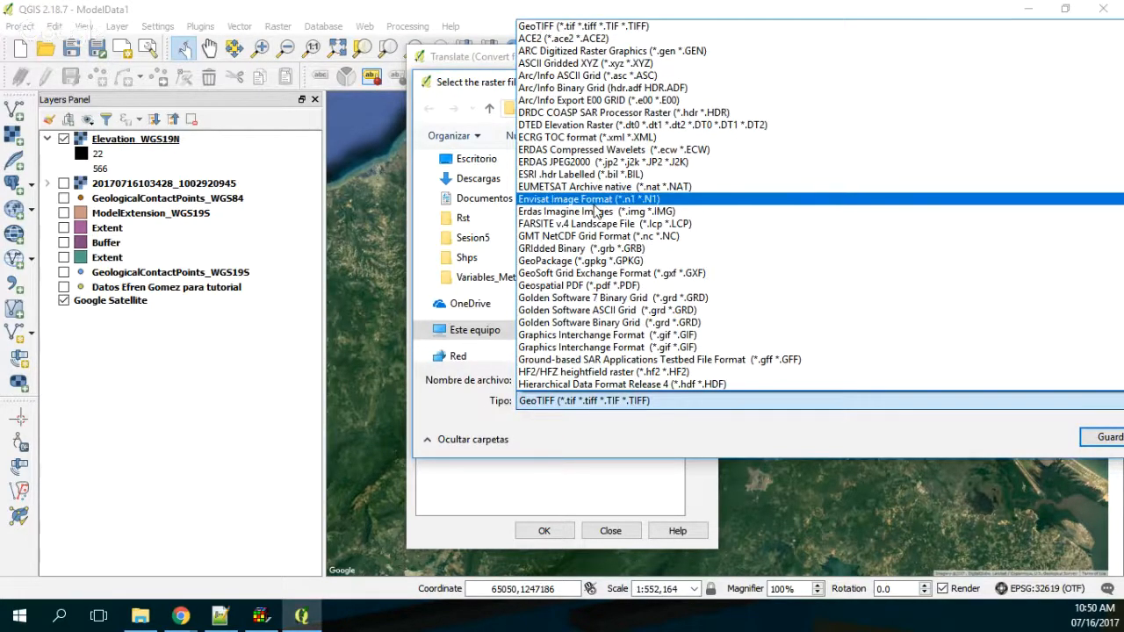
left_click(572, 299)
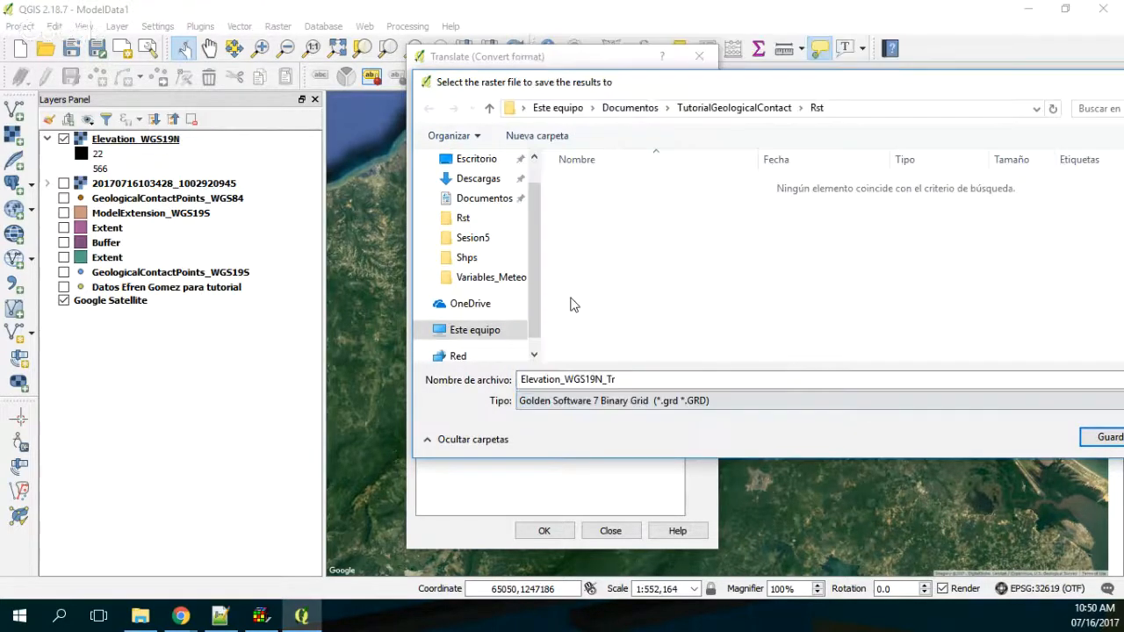
left_click(1104, 438)
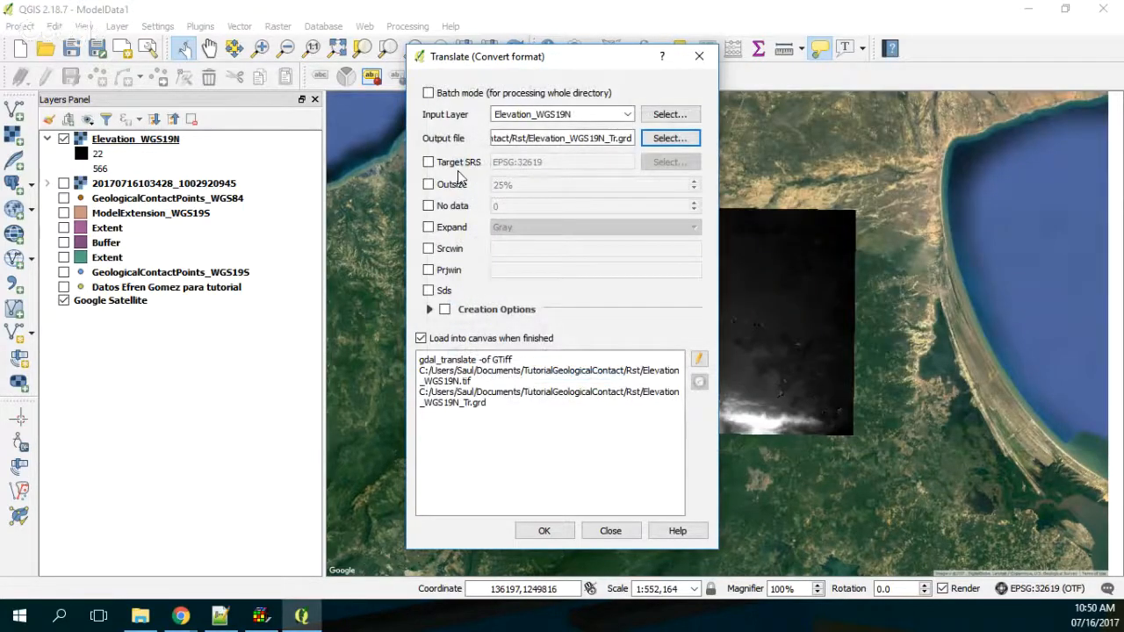
left_click(429, 309)
left_click(429, 309)
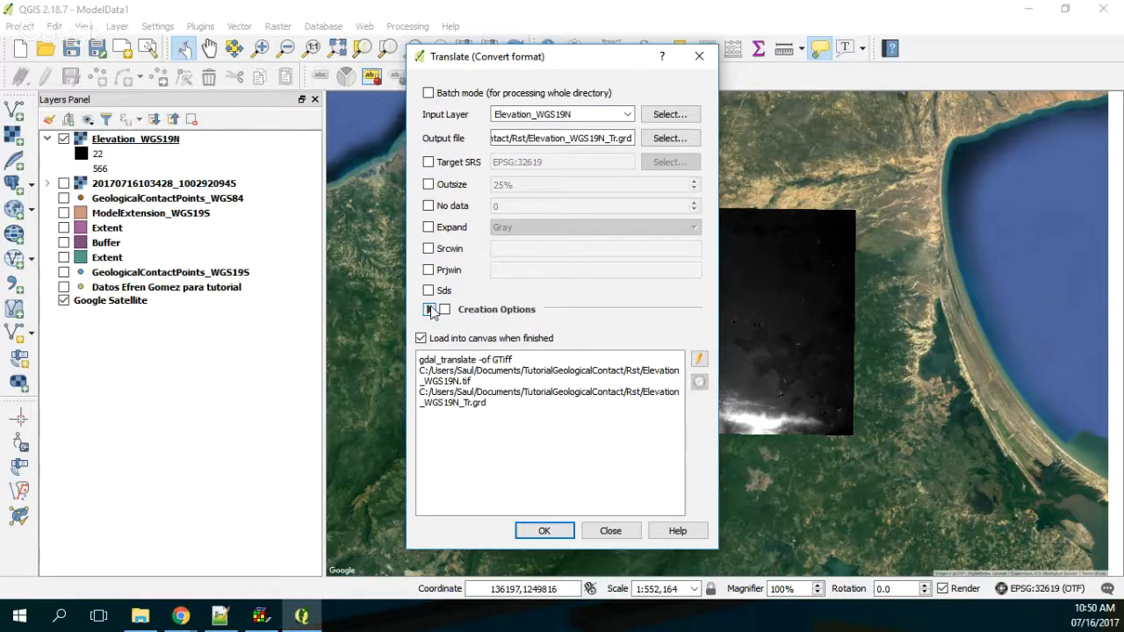
Step: Run the conversion of Elevation_WGS19N to Elevation_WGS19N_Tr.grd and dismiss the completion message
left_click(543, 532)
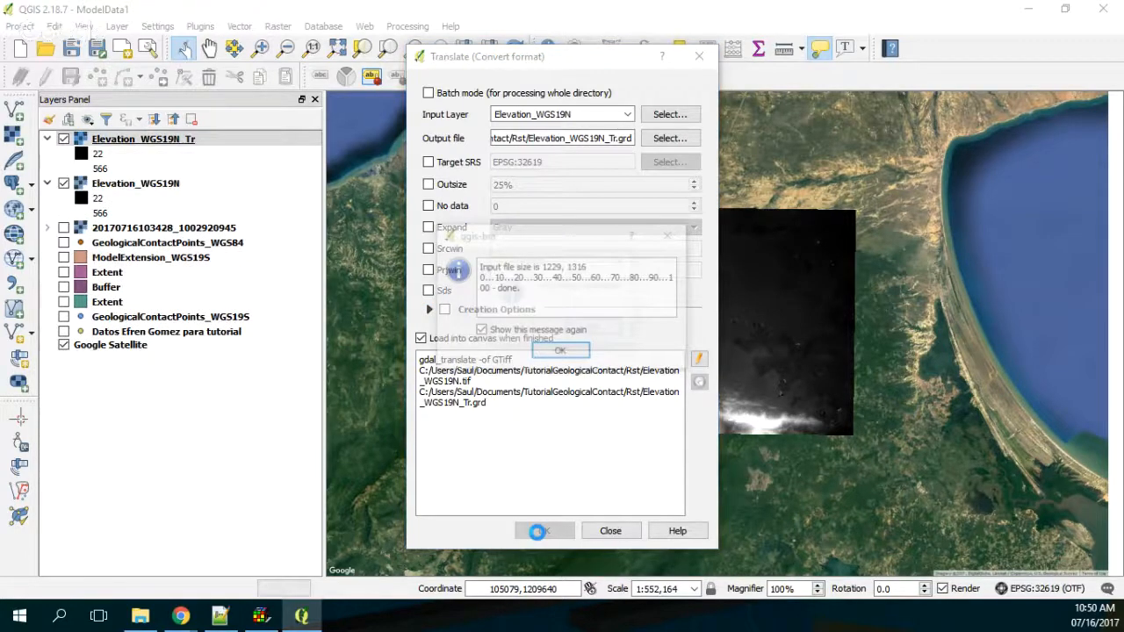
left_click(595, 330)
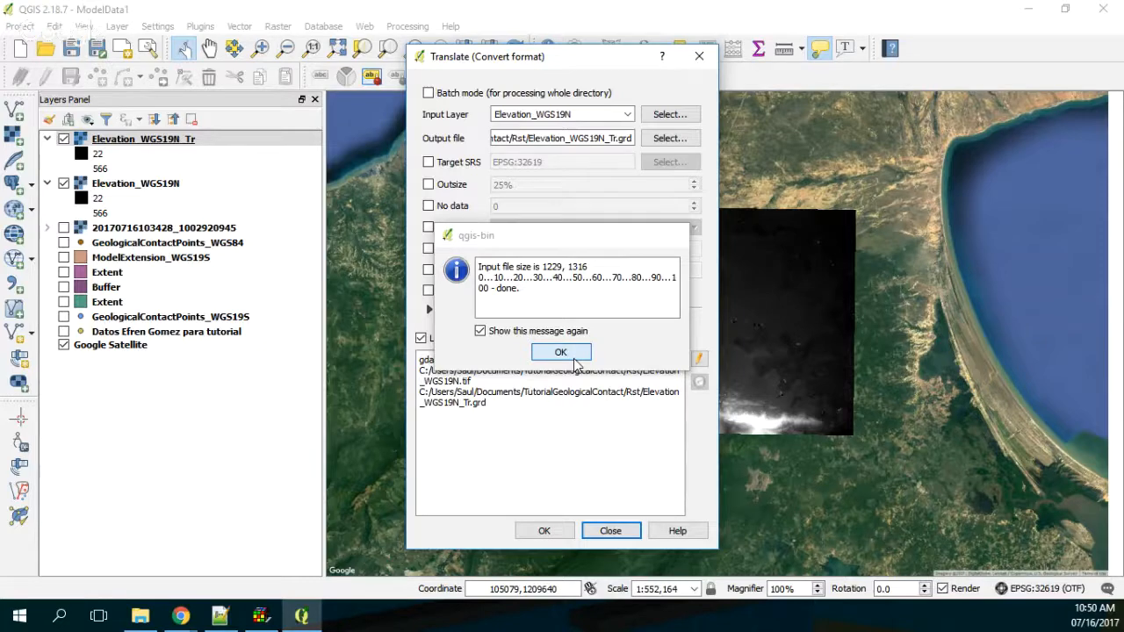
left_click(560, 352)
Step: Check the driver format in the metadata of the Elevation_WGS19N_Tr layer and close its properties
right_click(138, 141)
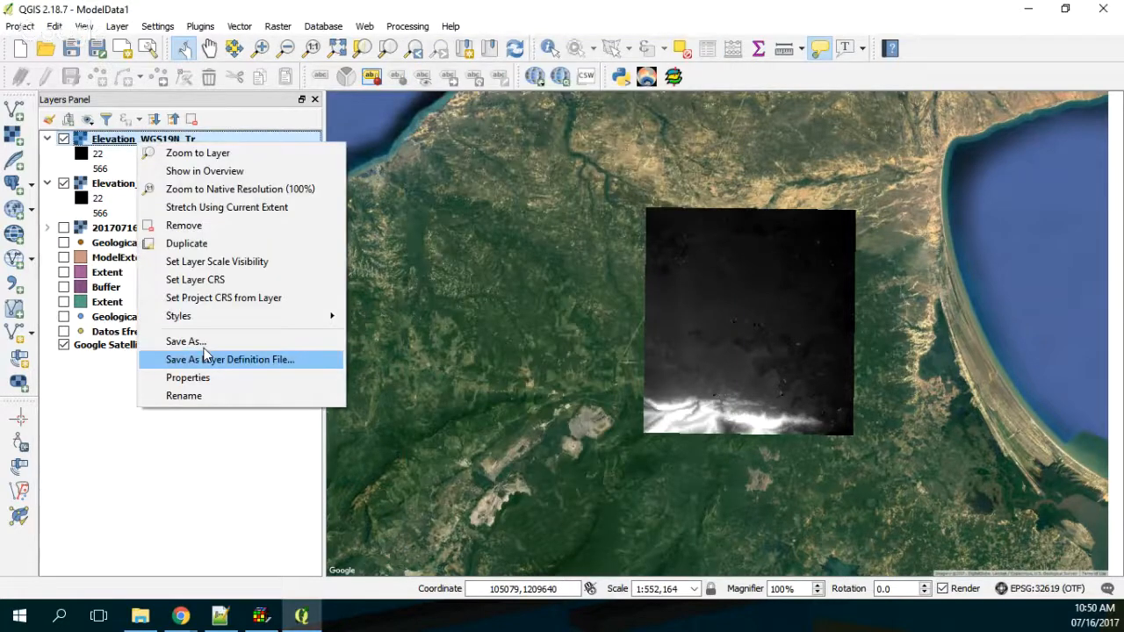
left_click(188, 377)
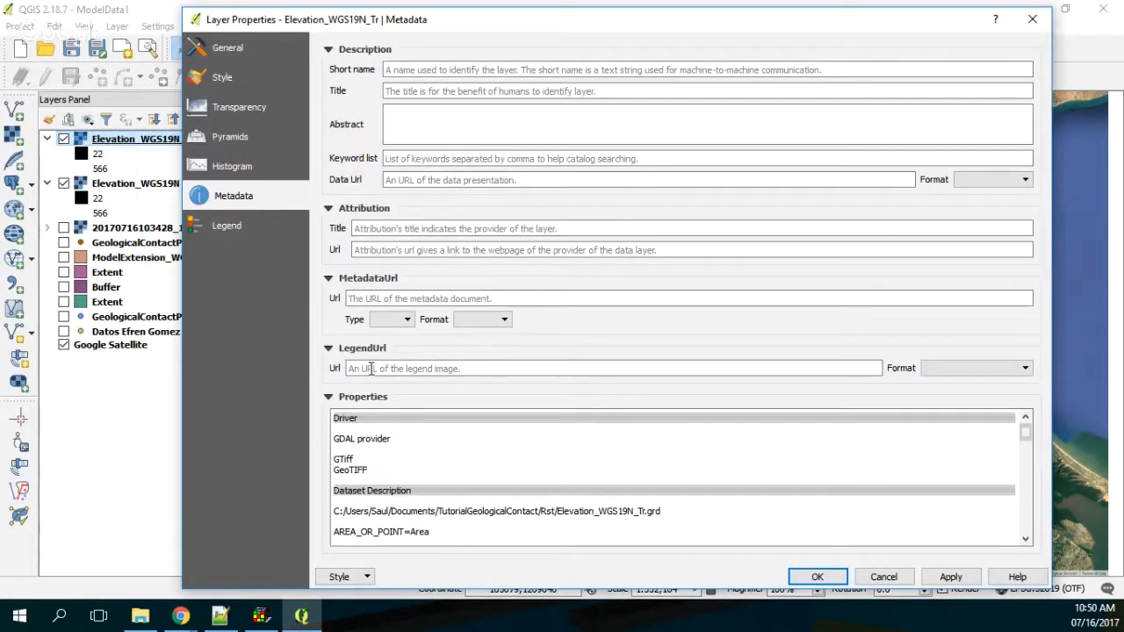
left_click(1032, 19)
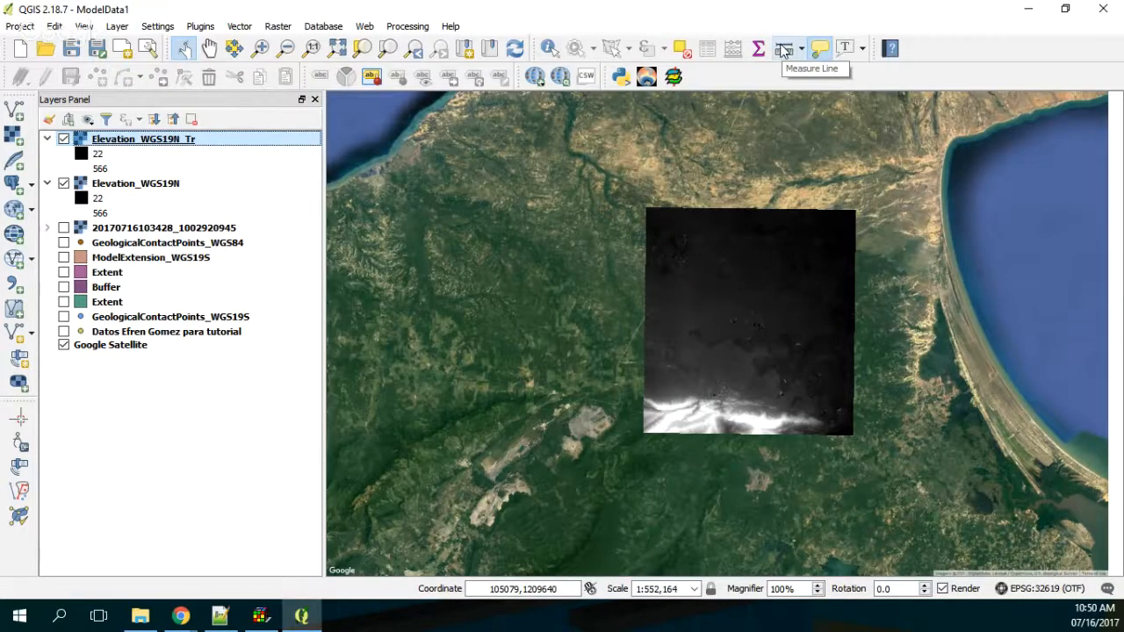
Step: Hide the Elevation_WGS19N_Tr layer and display the Processing Toolbox
left_click(160, 184)
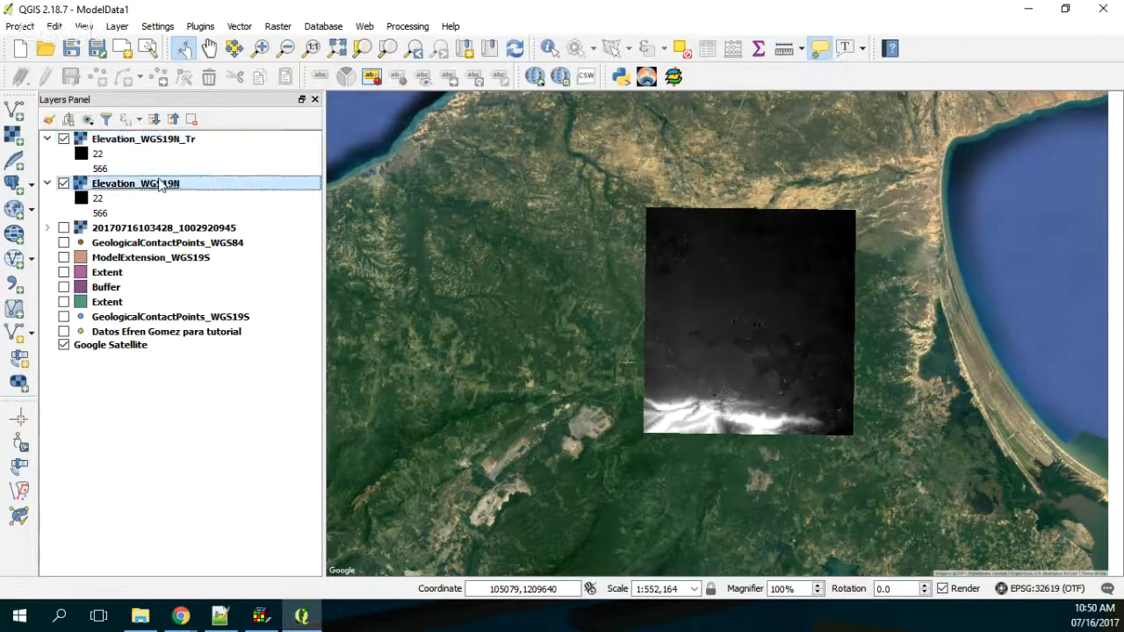
left_click(64, 139)
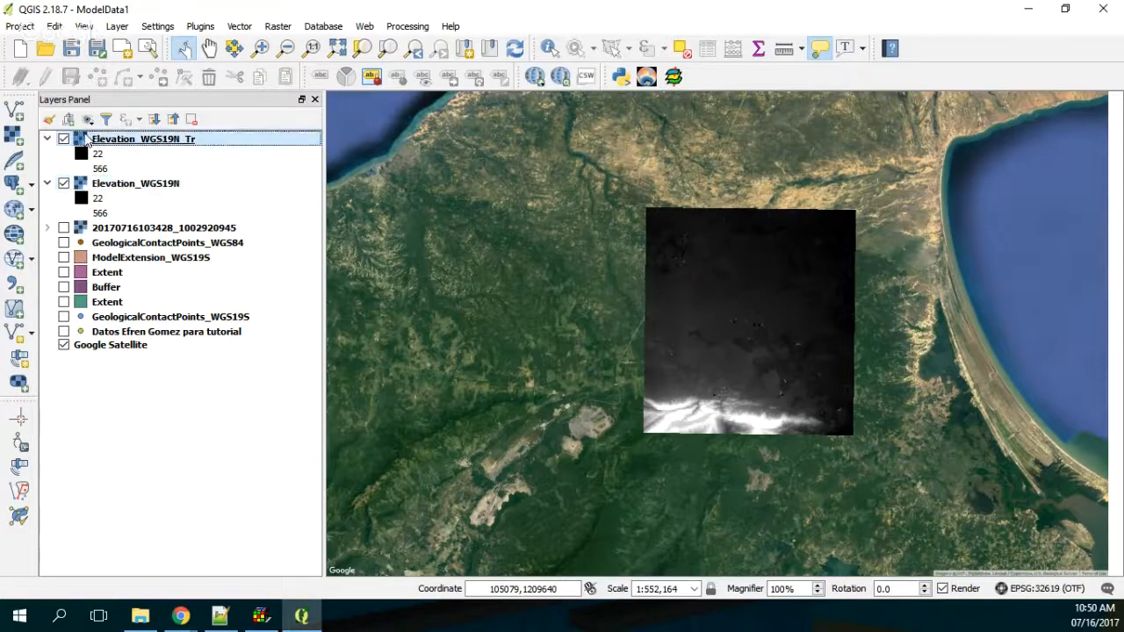
left_click(410, 27)
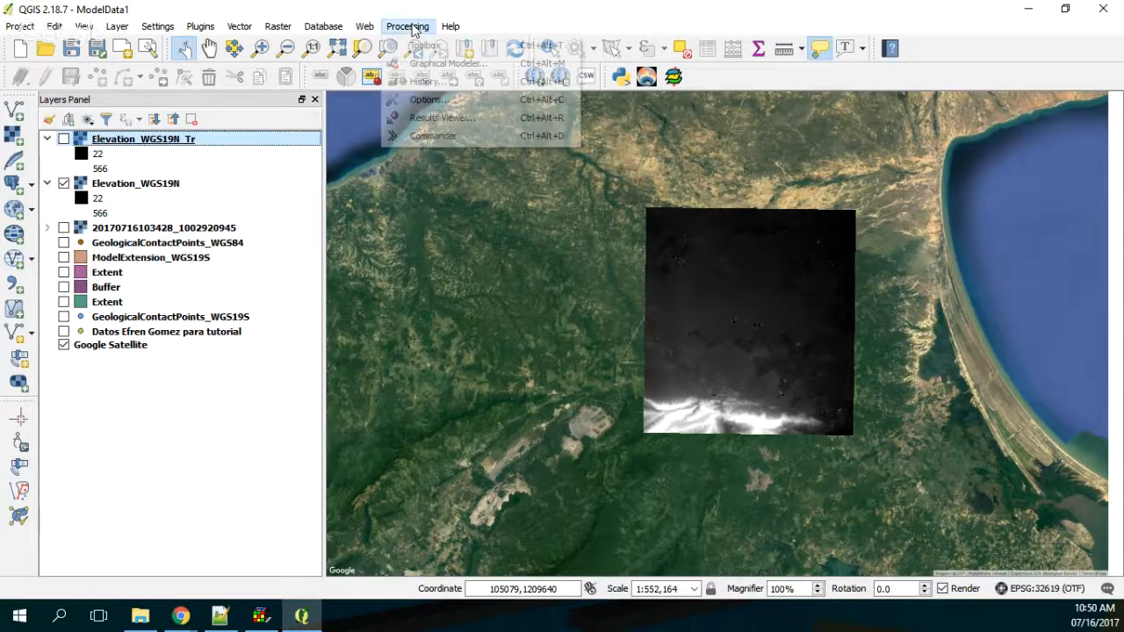
left_click(456, 46)
Step: Search the Processing Toolbox for "trans" and look through the listed algorithms for a raster conversion tool
left_click(975, 119)
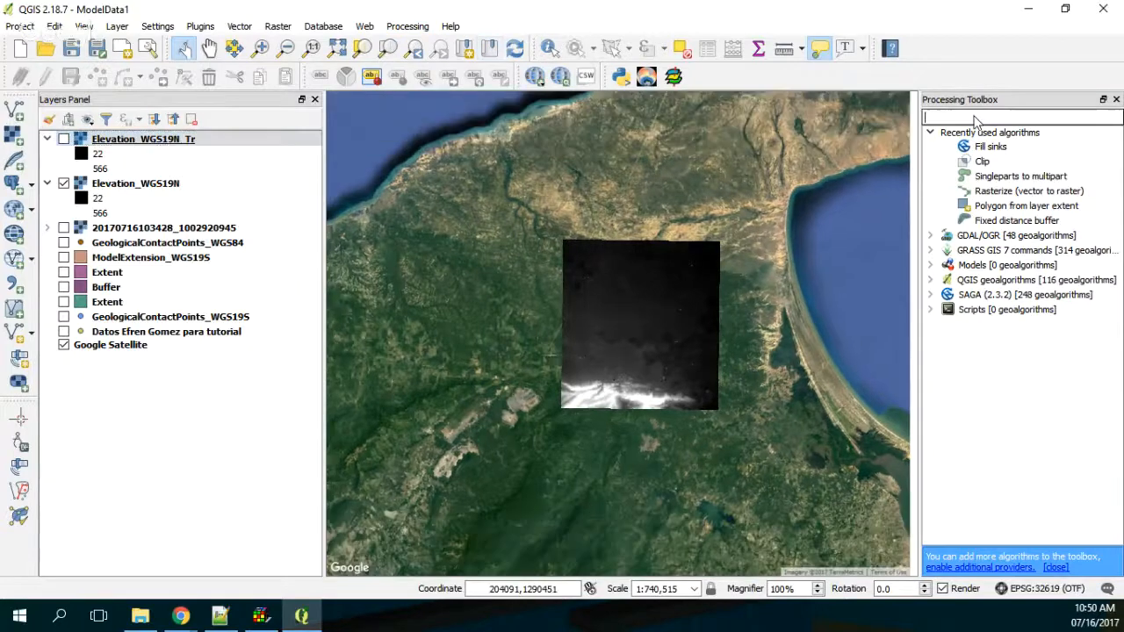
type("tra")
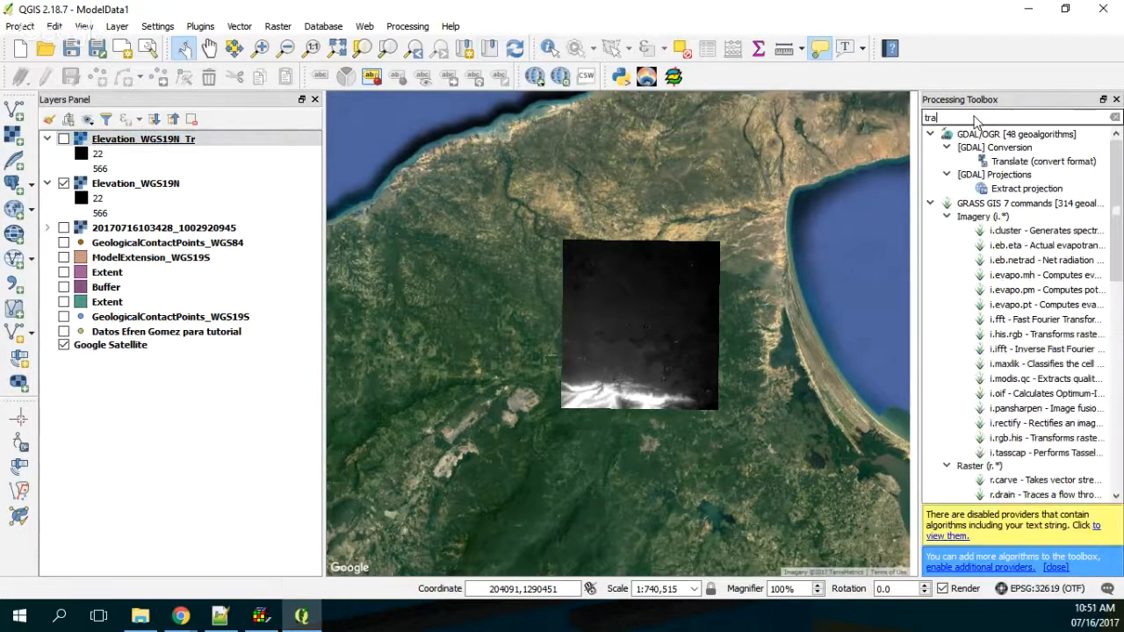
type("ns")
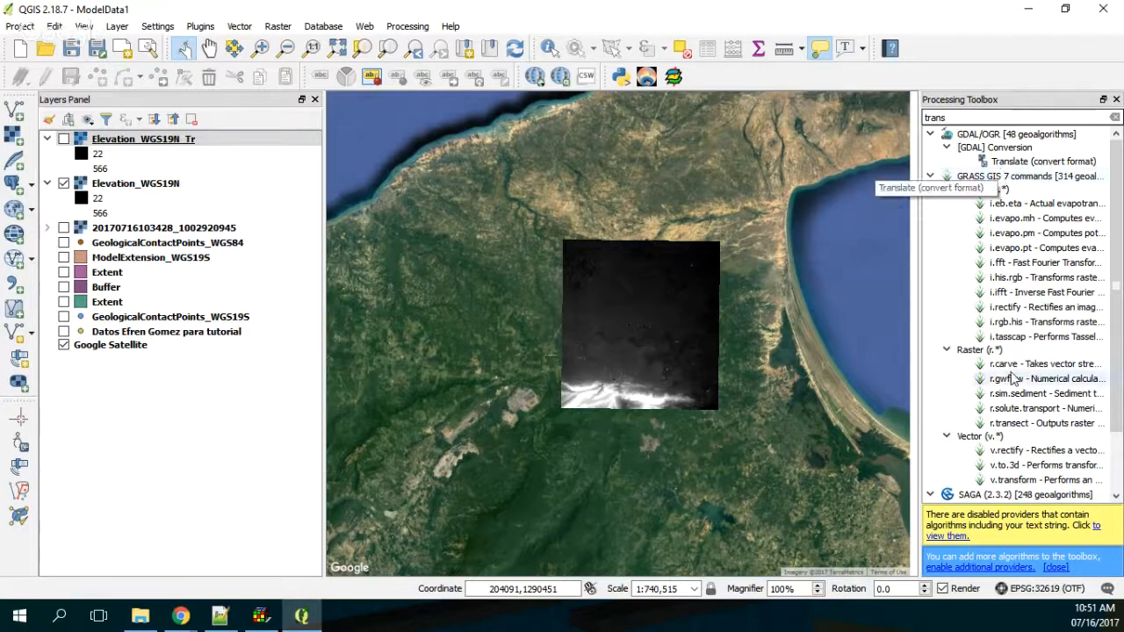
scroll(1014, 380, "down", 1)
scroll(1015, 383, "up", 1)
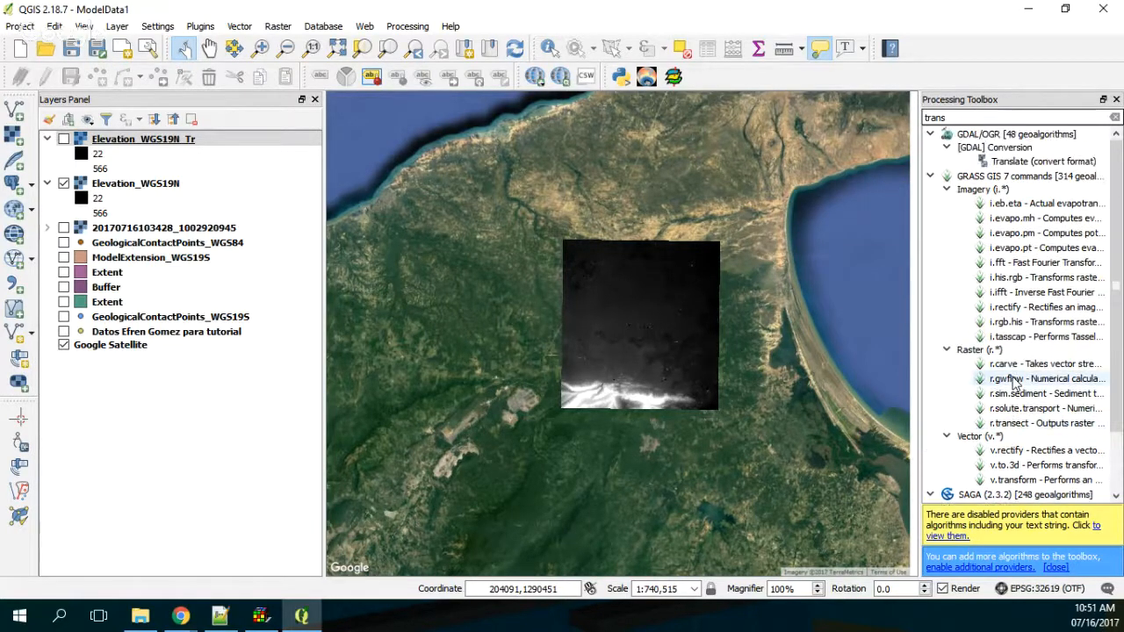
left_click(1008, 161)
Step: Search the Processing Toolbox for "convert" and look through the GDAL, GRASS, QGIS and SAGA algorithms
left_click_drag(958, 118, 731, 89)
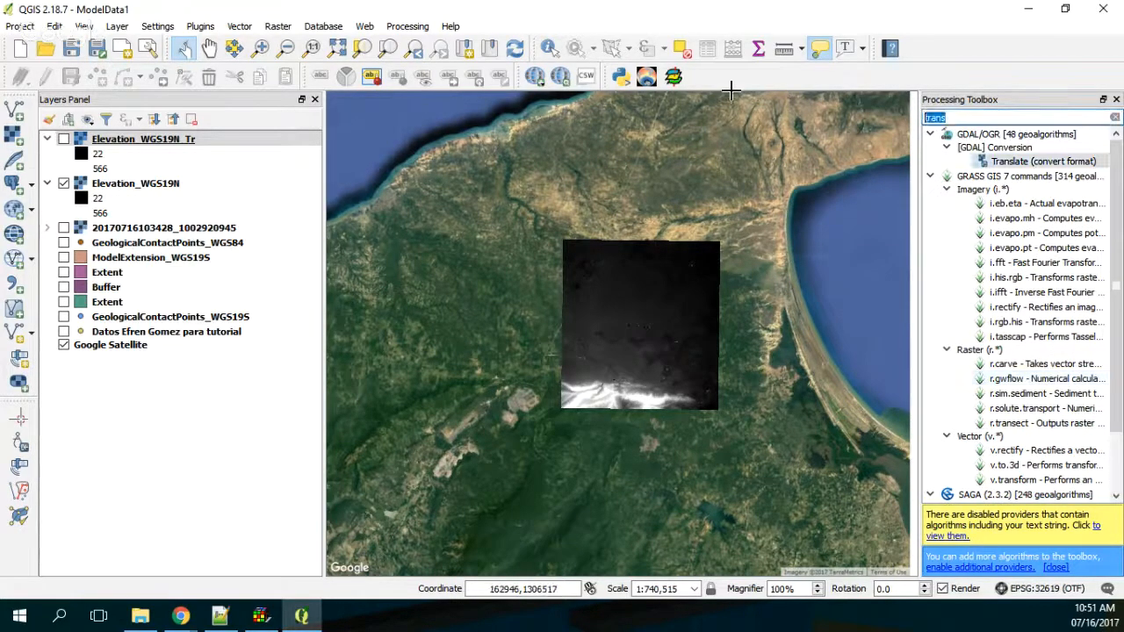
type("conve")
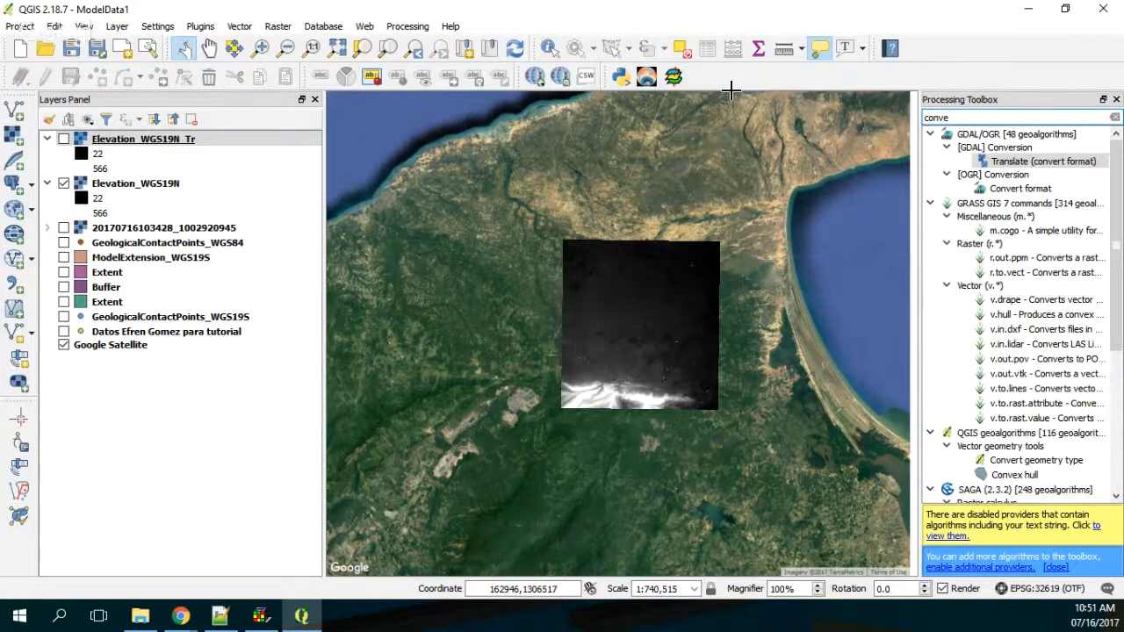
type("rt")
scroll(1045, 379, "down", 1)
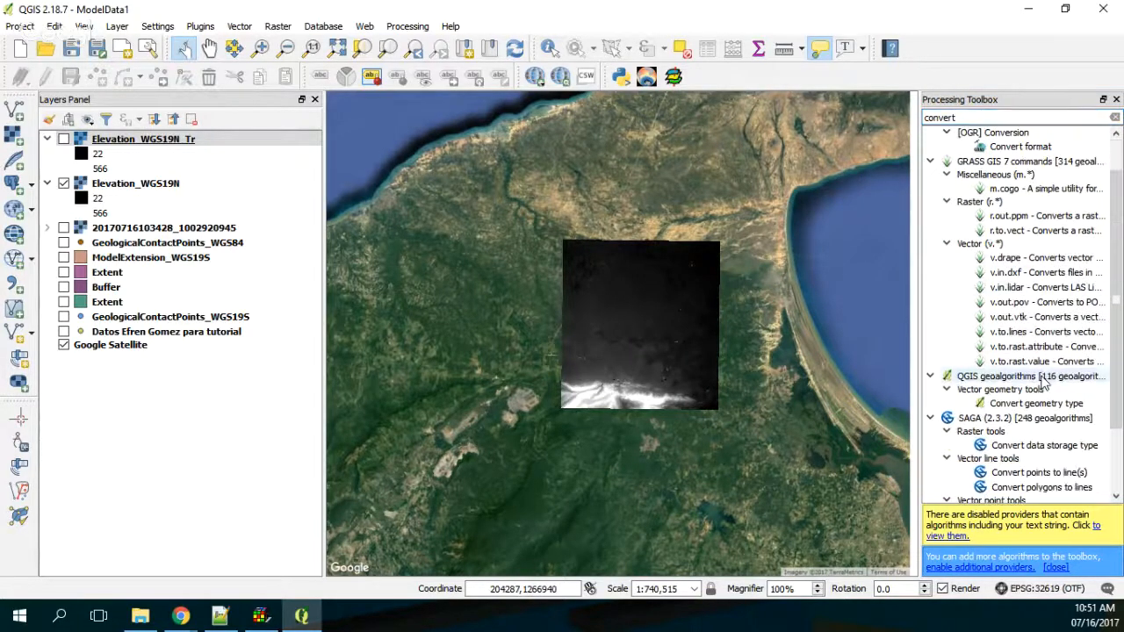
scroll(1045, 380, "down", 2)
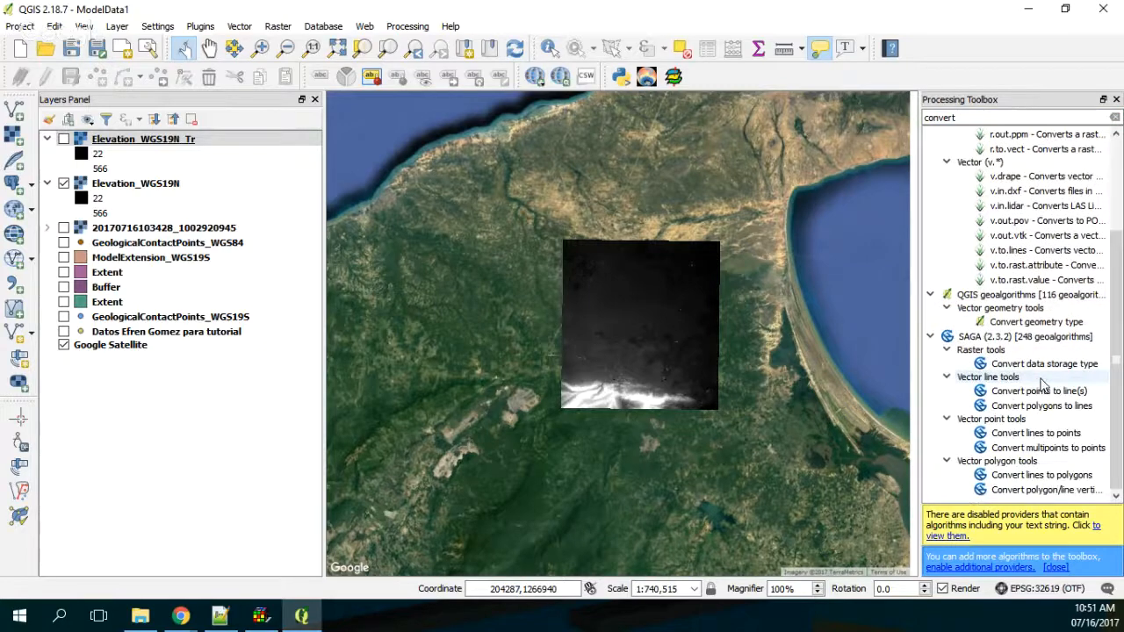
scroll(1042, 384, "up", 3)
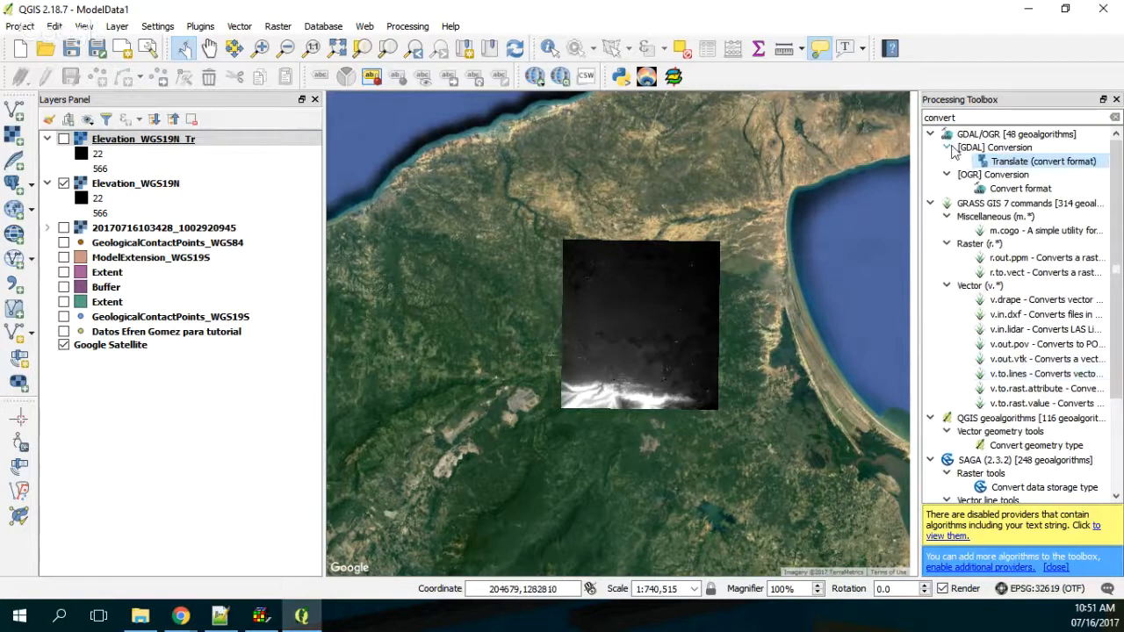
left_click(1024, 190)
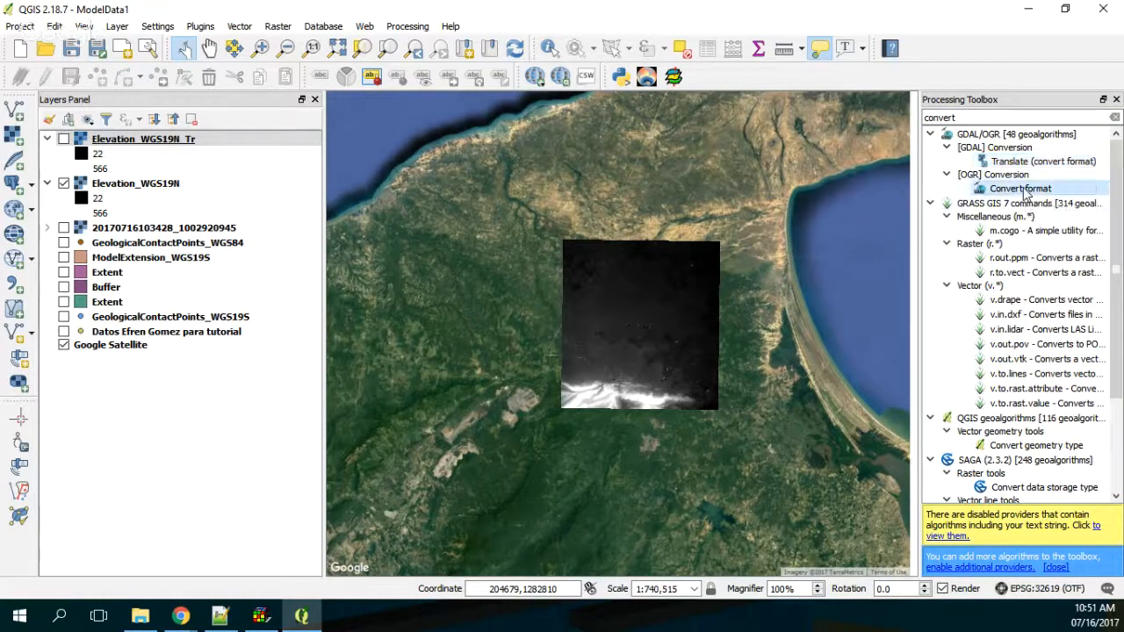
double_click(1024, 190)
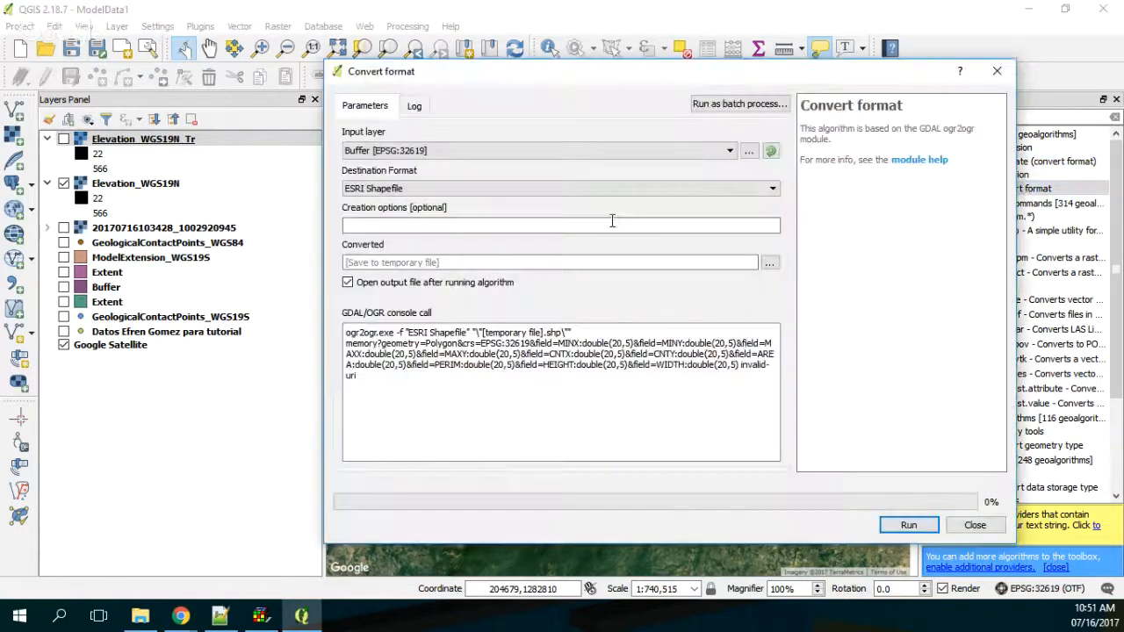
left_click(434, 151)
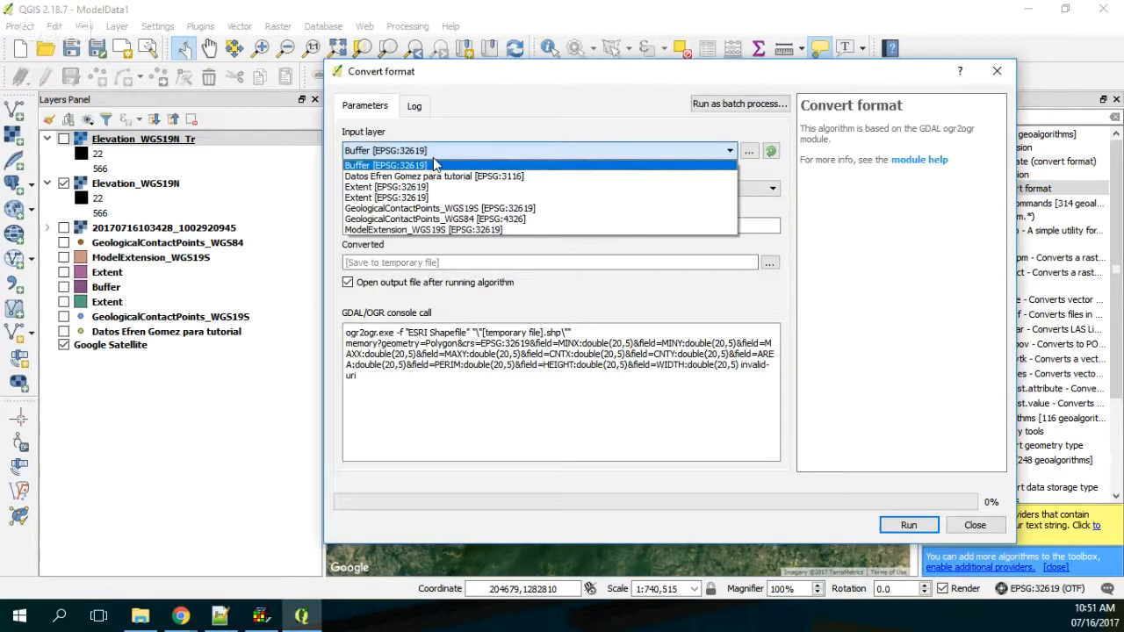
left_click(1001, 77)
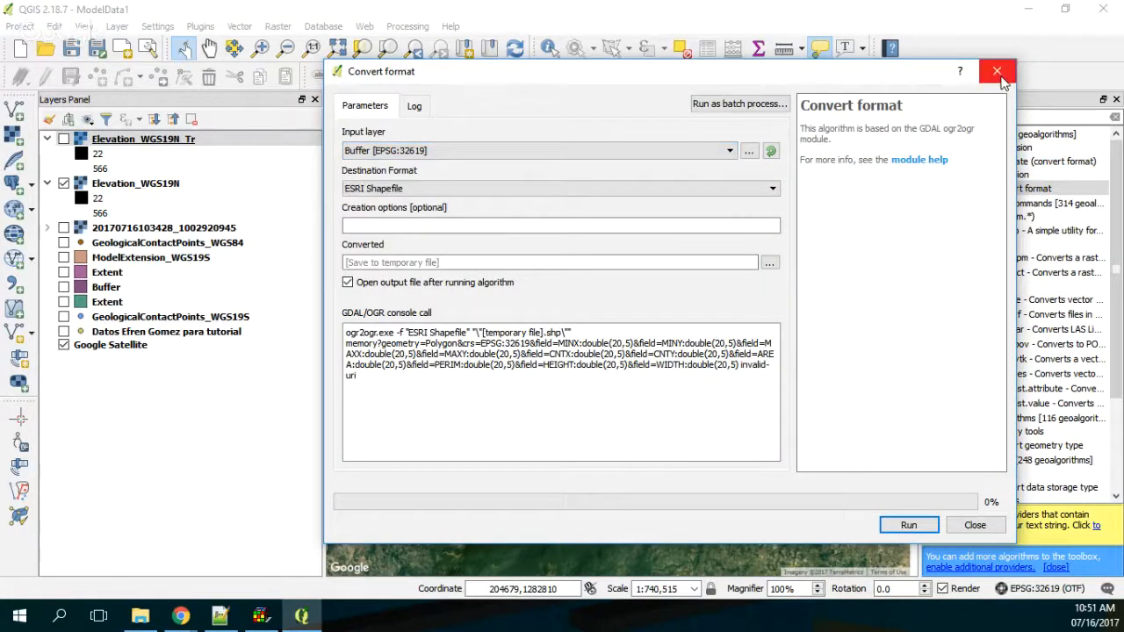
left_click(998, 72)
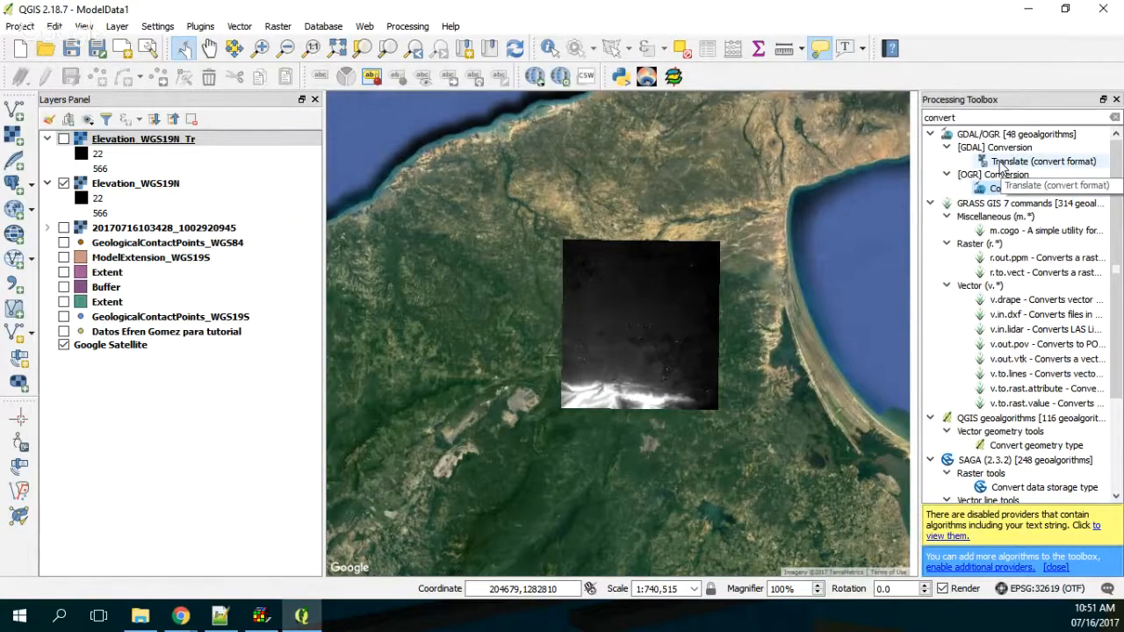
Step: Examine the toolbox's Translate (convert format) options for Elevation_WGS19N, including the advanced parameters and console call, and close the tool
double_click(1036, 162)
left_click(456, 150)
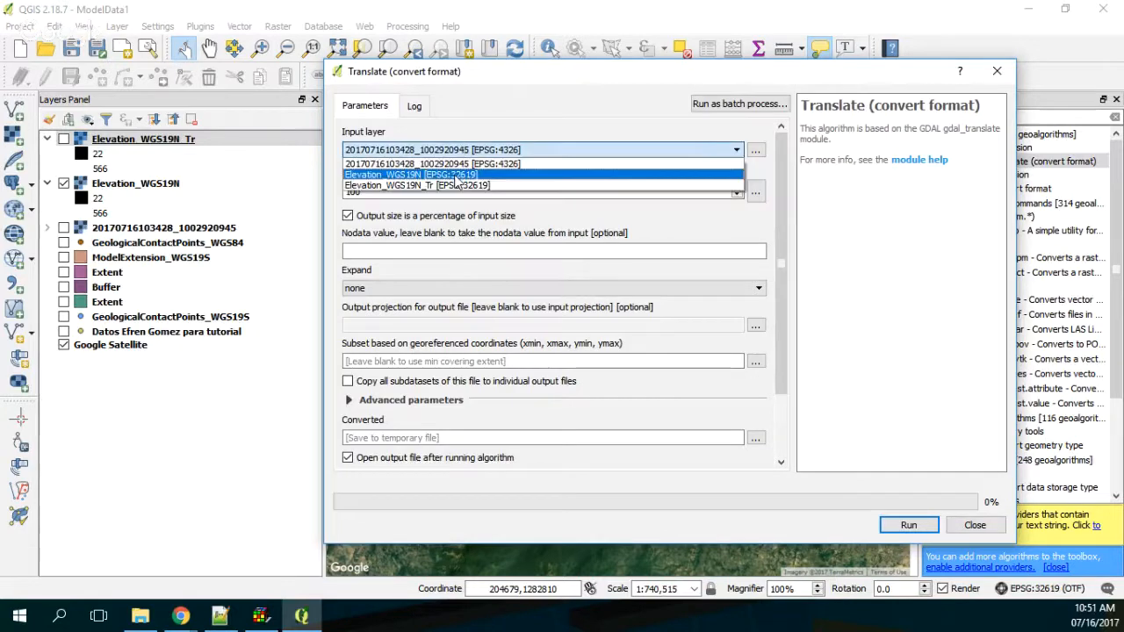
left_click(432, 187)
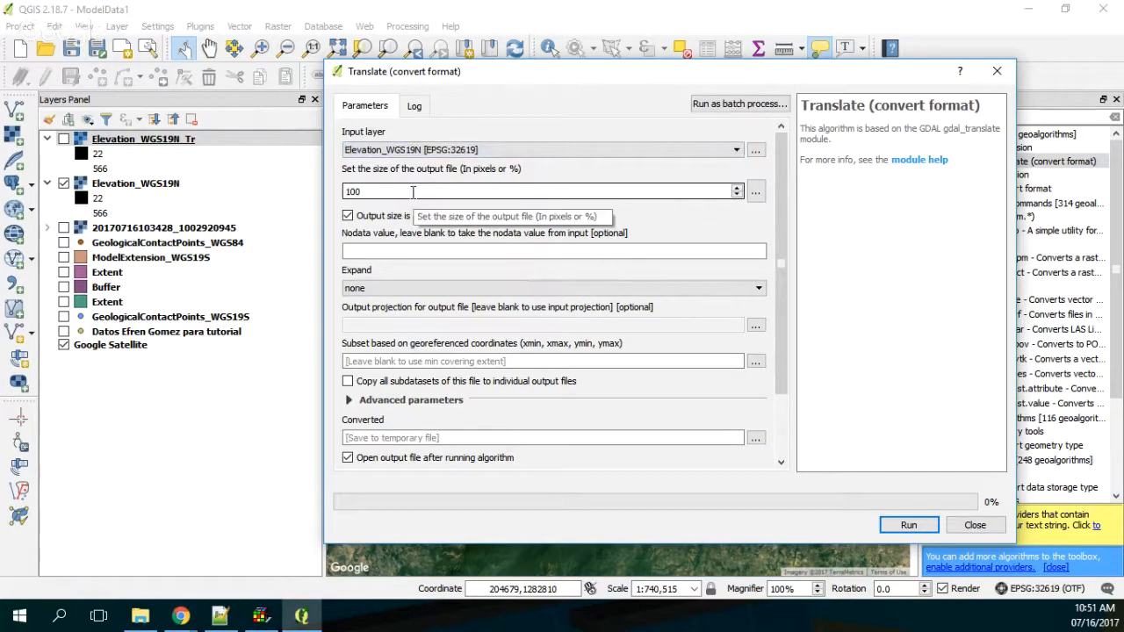
left_click(408, 250)
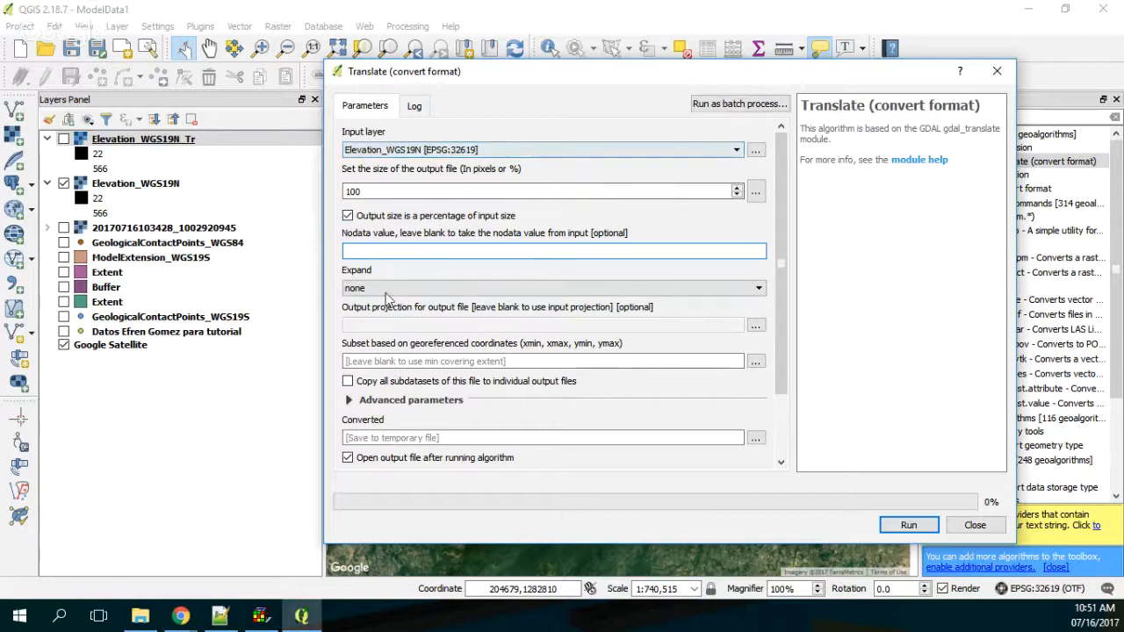
left_click(588, 439)
mouse_move(785, 344)
left_mouse_down()
mouse_move(787, 380)
mouse_move(790, 362)
left_mouse_up()
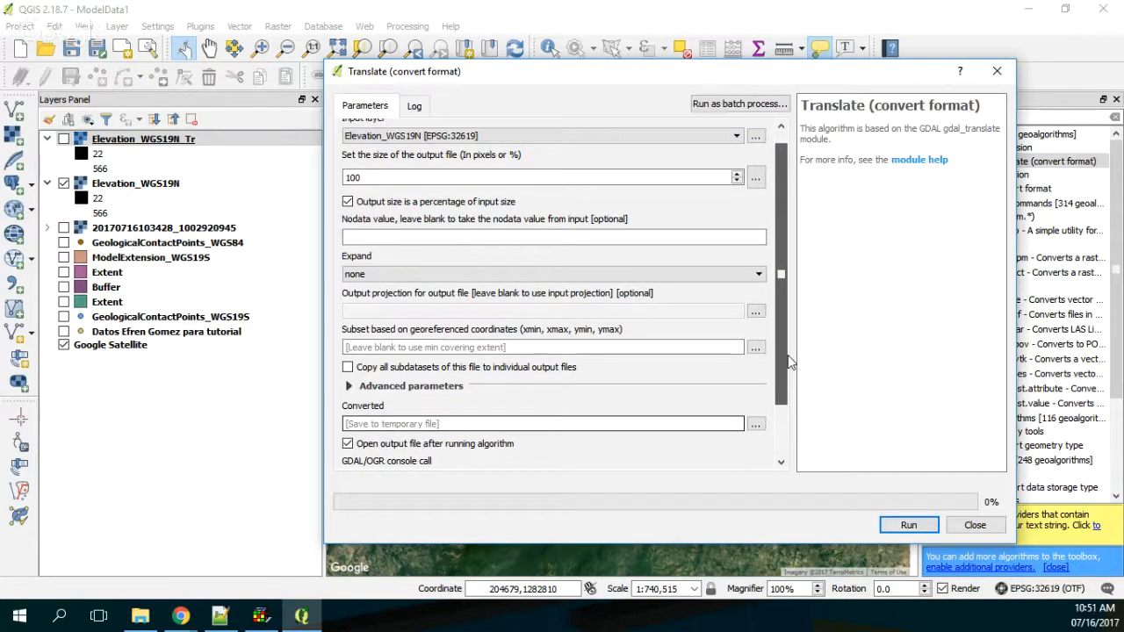
left_click(349, 387)
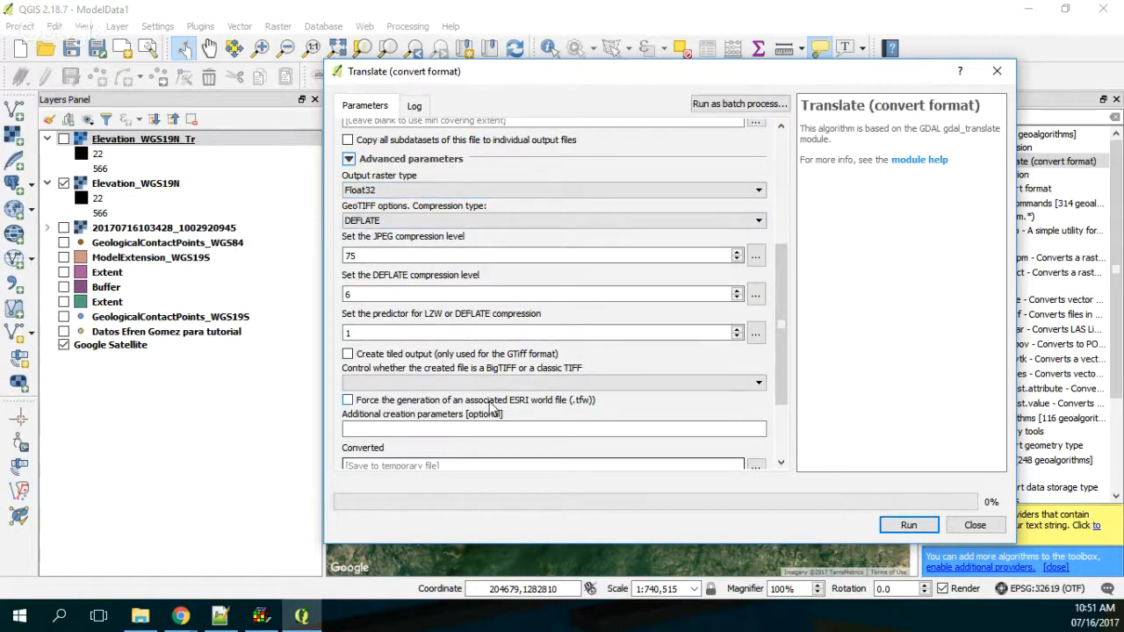
scroll(492, 408, "down", 3)
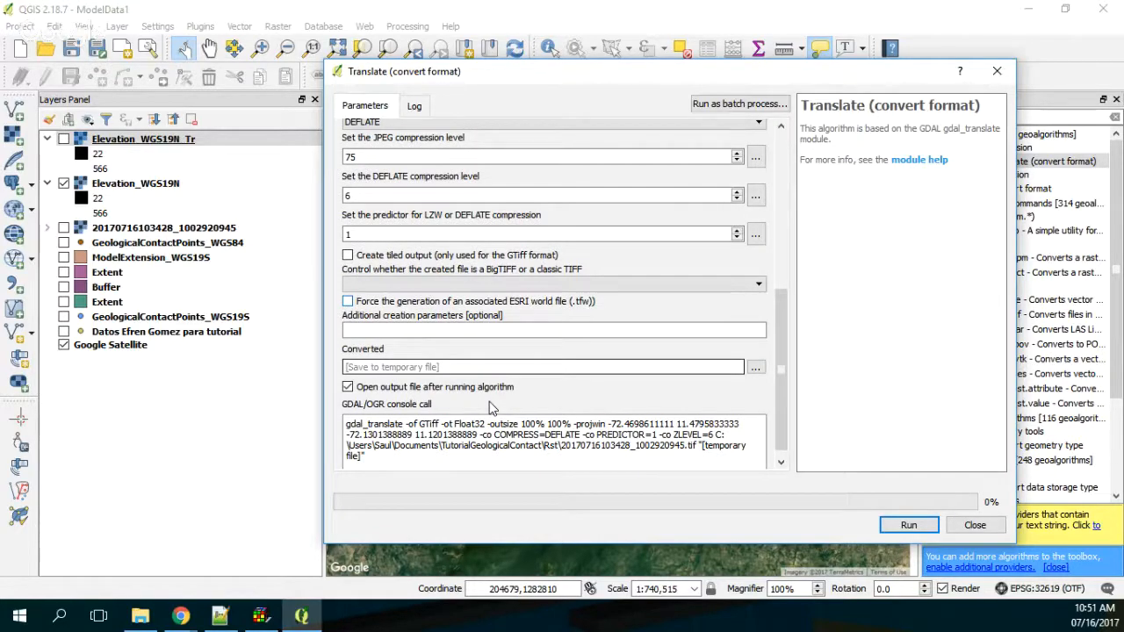
scroll(492, 408, "up", 3)
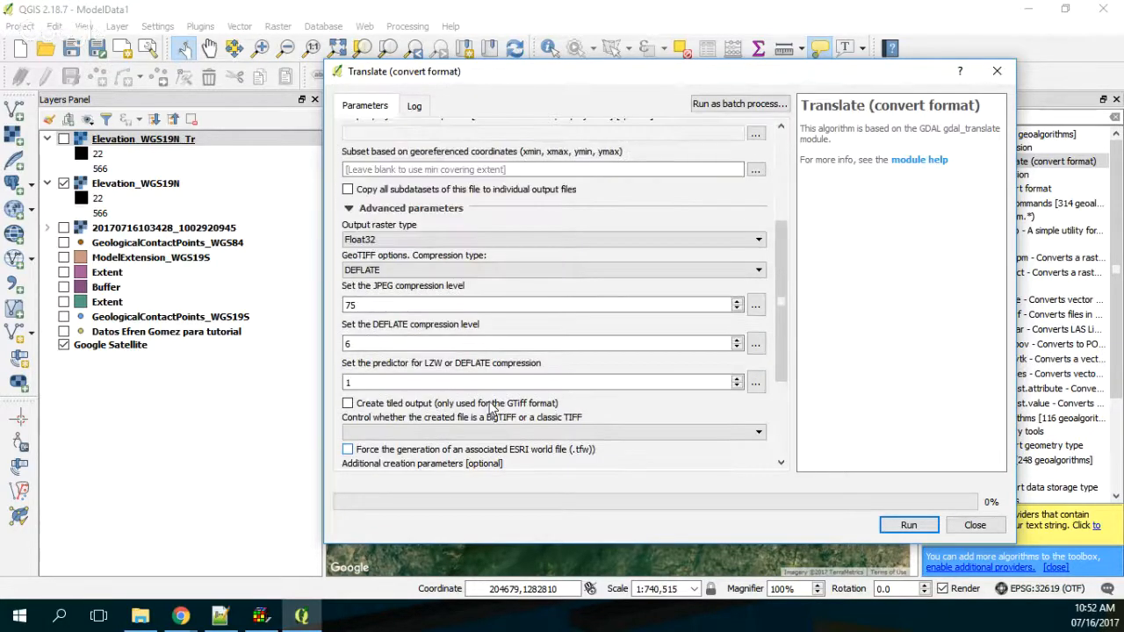
scroll(489, 401, "up", 2)
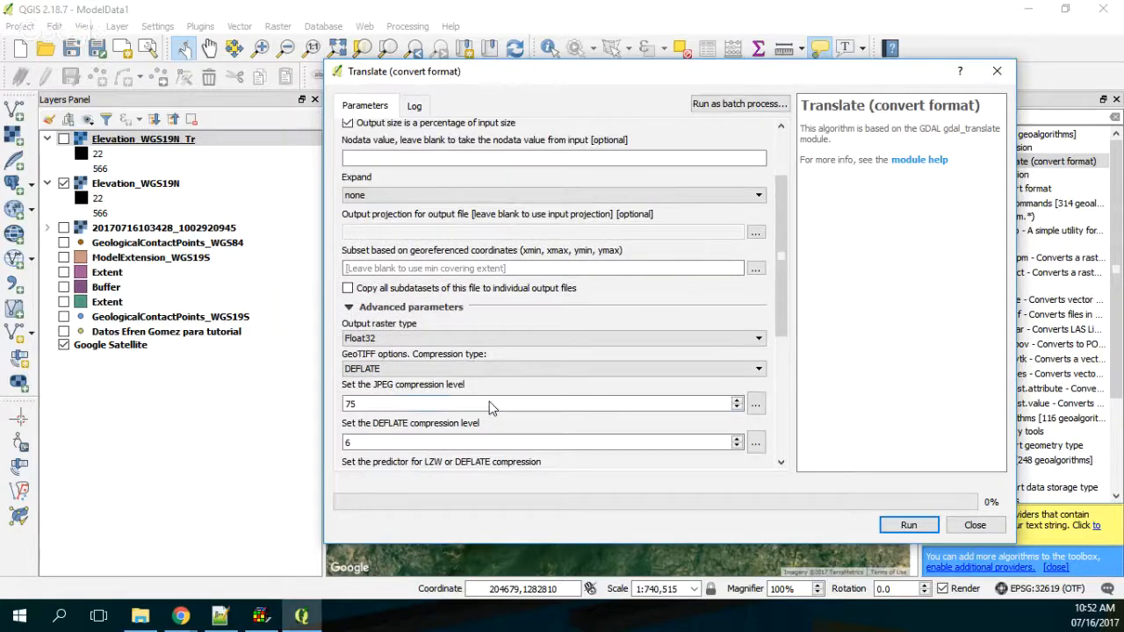
double_click(489, 403)
left_click_drag(779, 216, 793, 123)
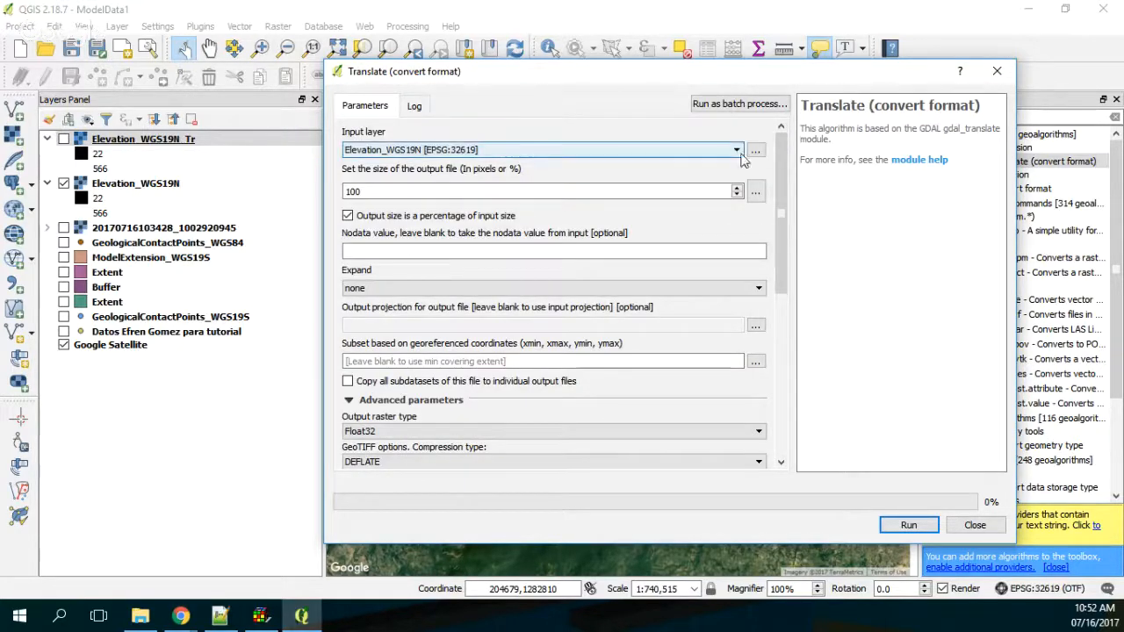
left_click(997, 71)
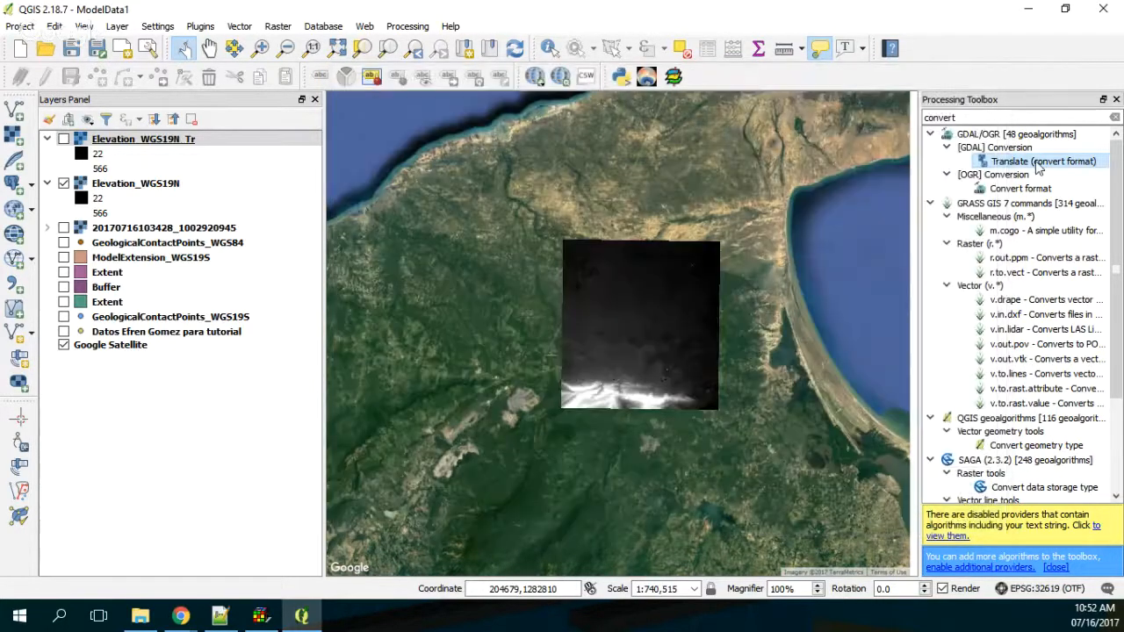
double_click(1039, 163)
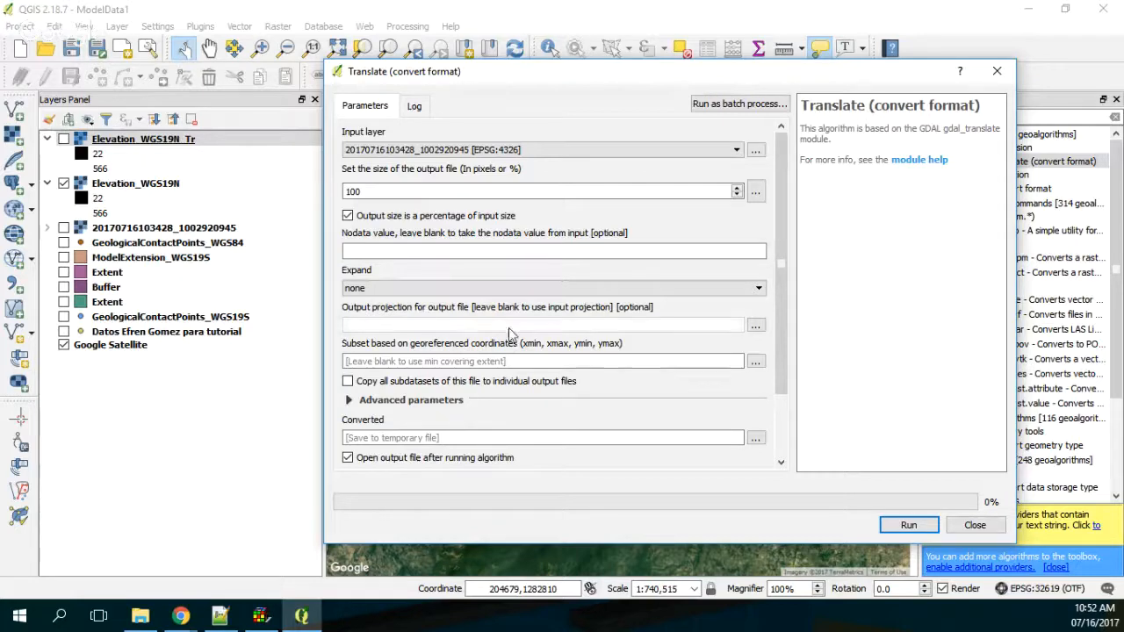
scroll(516, 333, "down", 1)
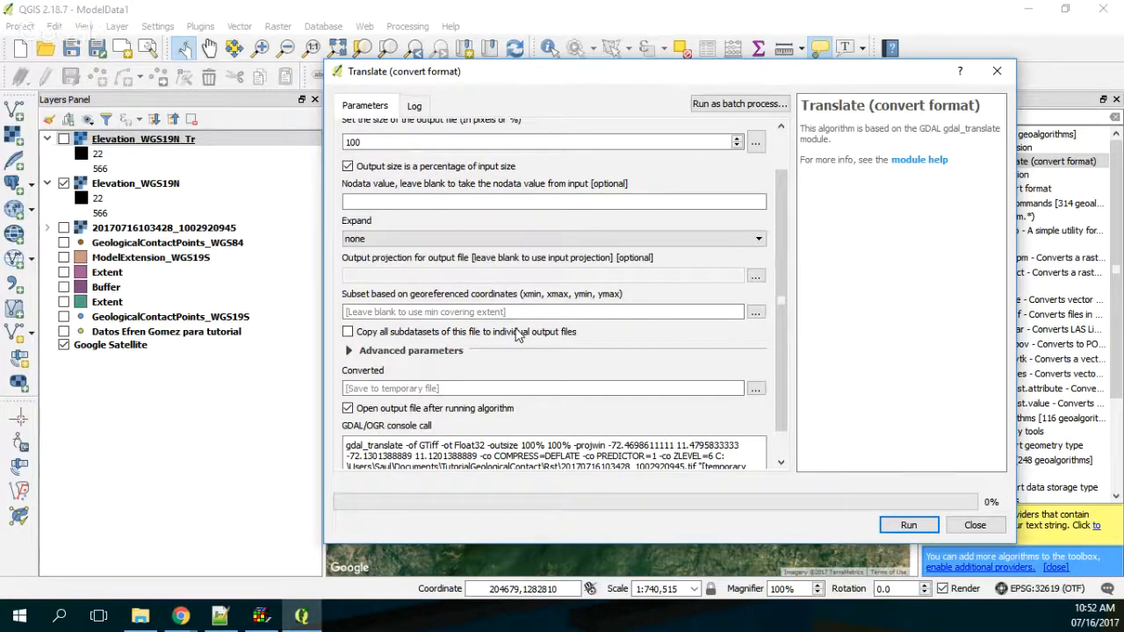
scroll(516, 334, "down", 1)
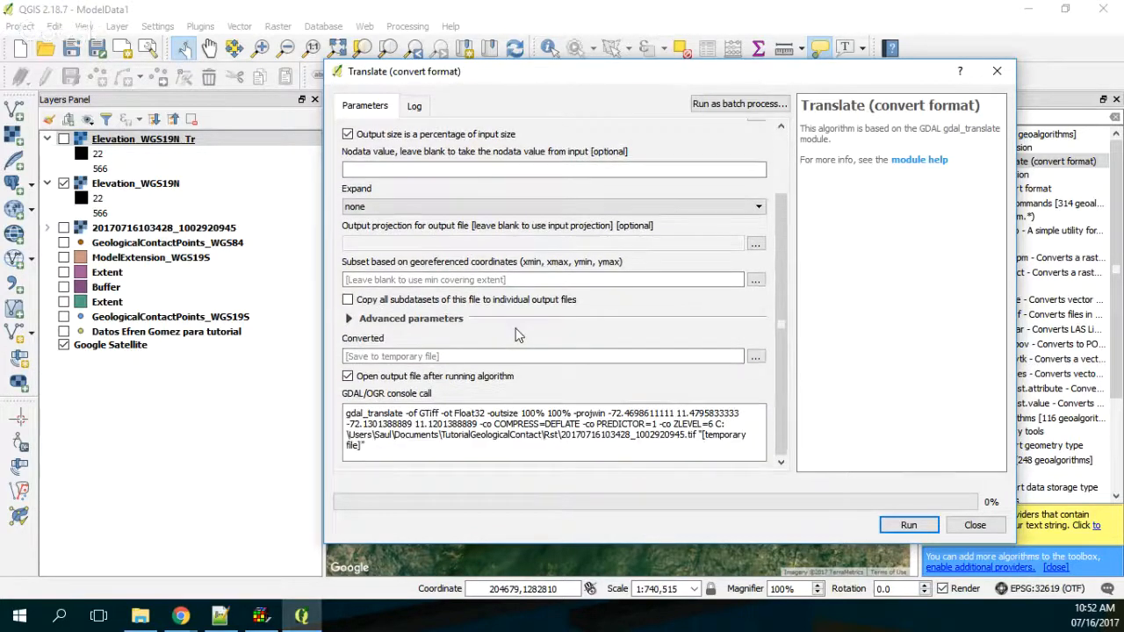
left_click(757, 357)
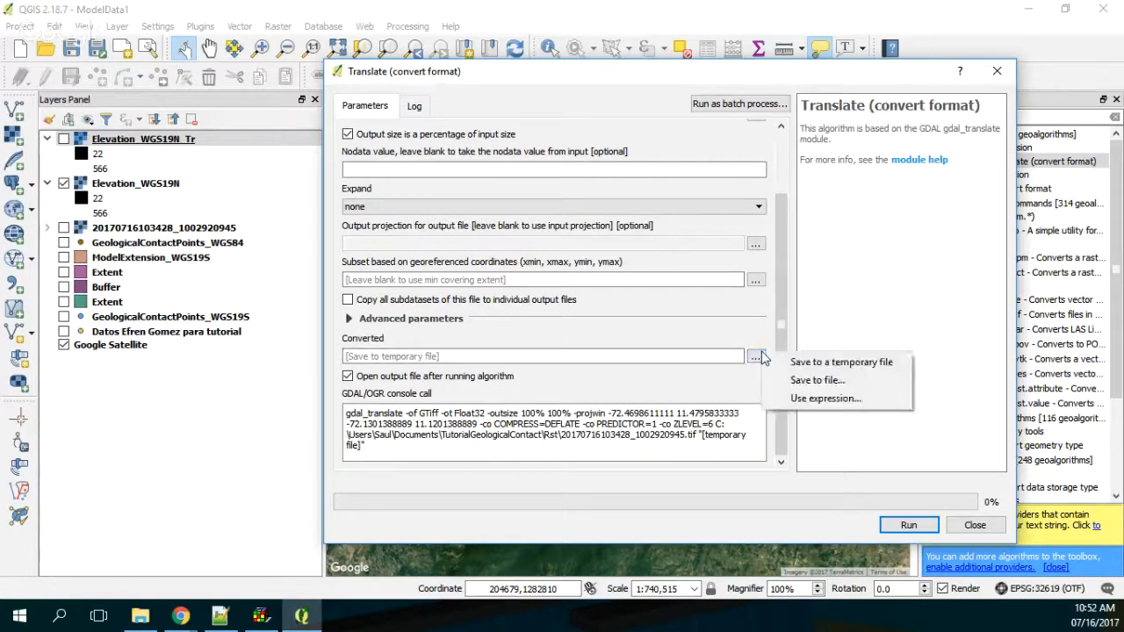
left_click(784, 380)
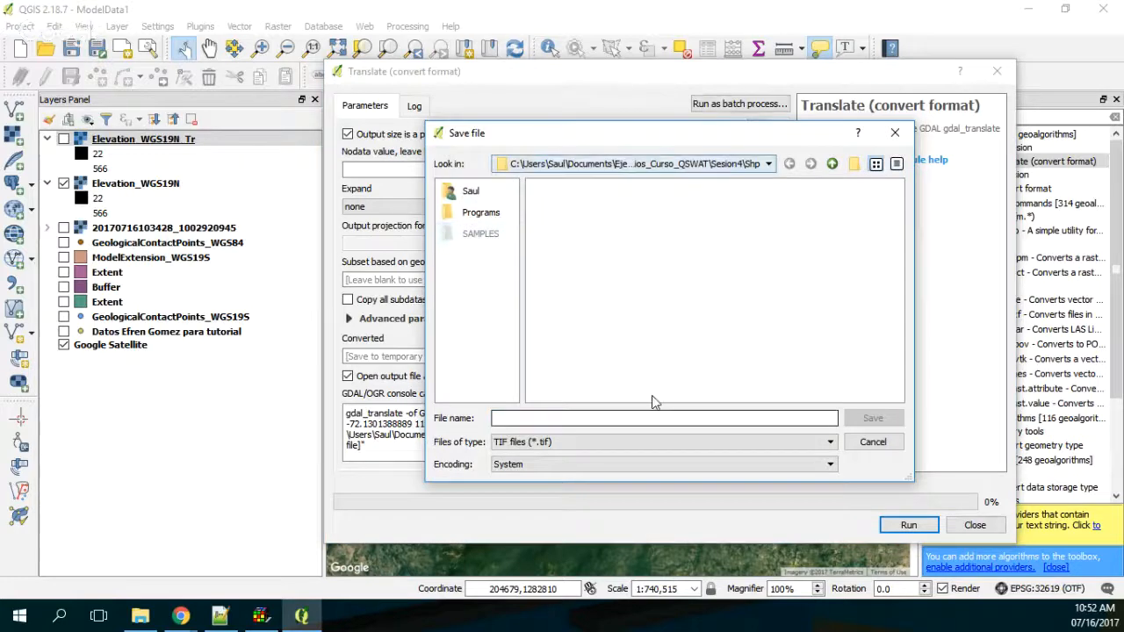
Step: Look through the available output formats and set the converted file's type to GRD files (*.grd)
left_click(745, 442)
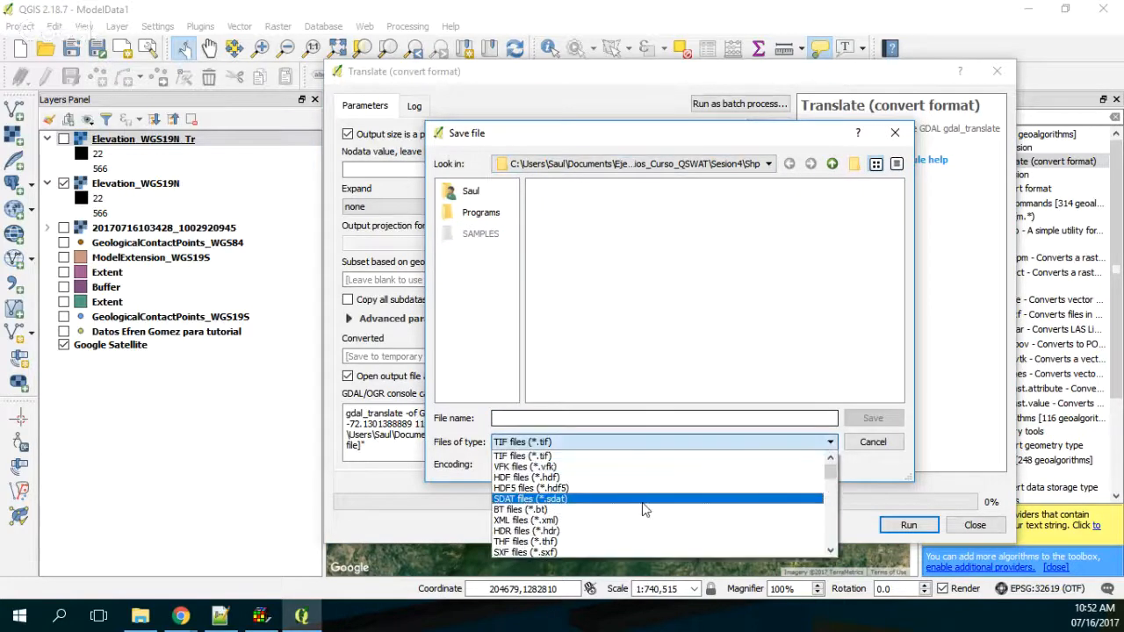
scroll(644, 509, "down", 2)
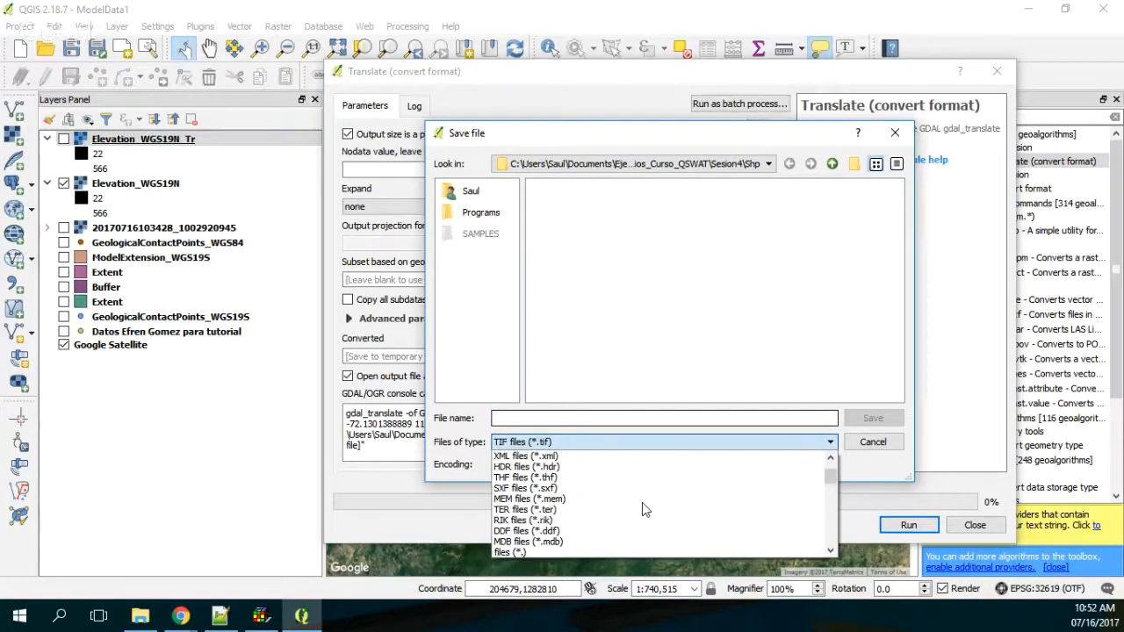
scroll(642, 509, "down", 3)
scroll(642, 509, "down", 3)
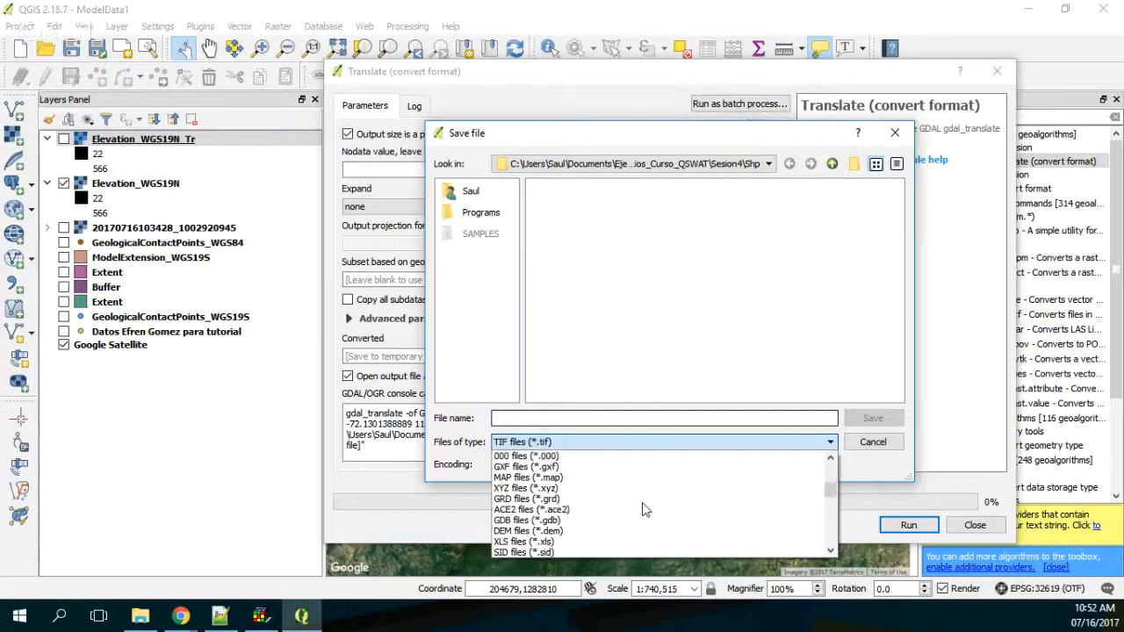
scroll(642, 506, "down", 5)
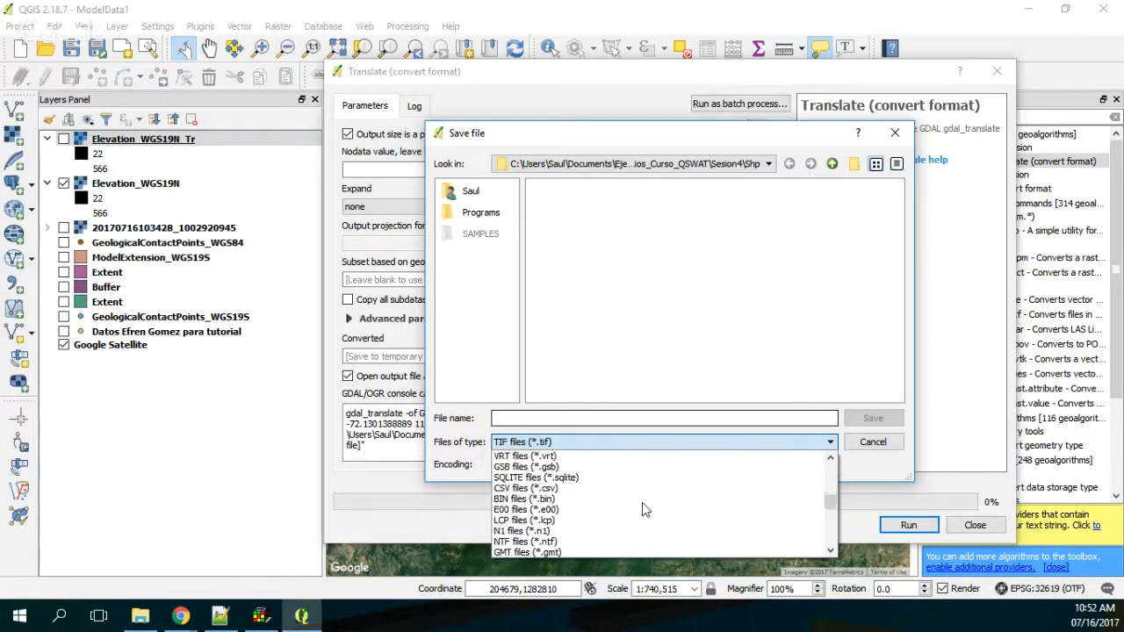
scroll(642, 510, "down", 4)
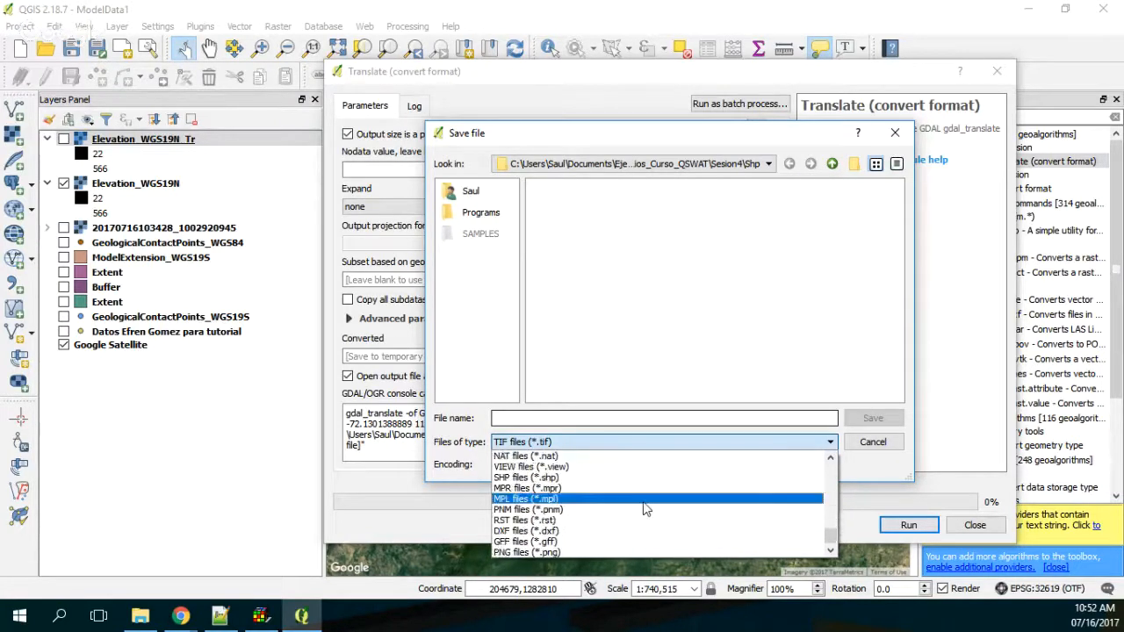
scroll(636, 536, "up", 2)
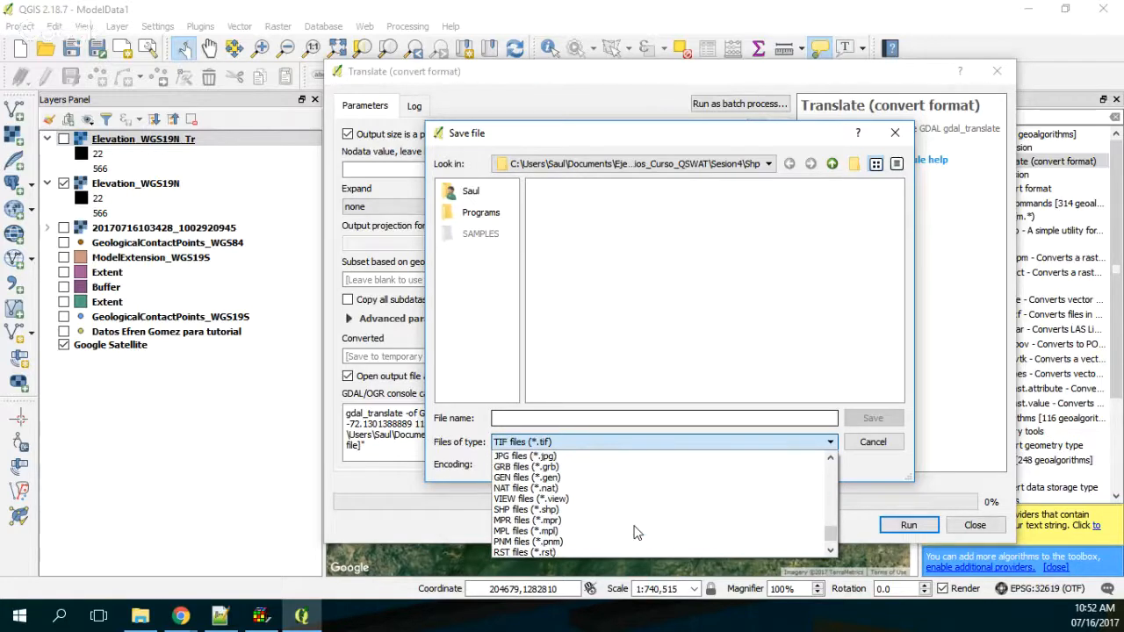
scroll(638, 531, "up", 2)
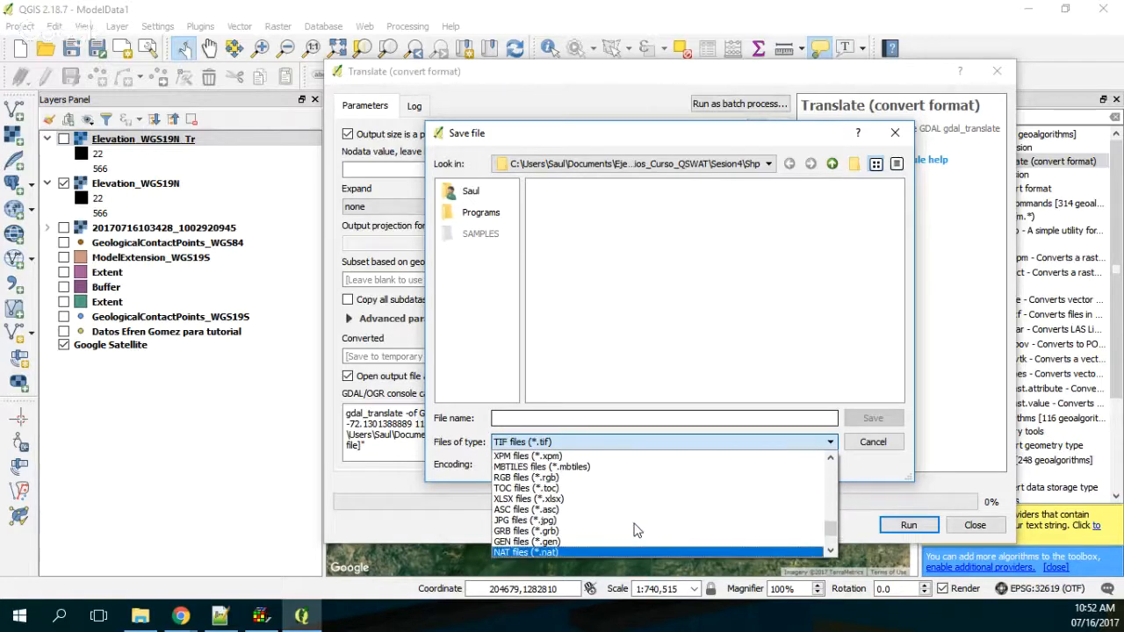
scroll(637, 531, "up", 2)
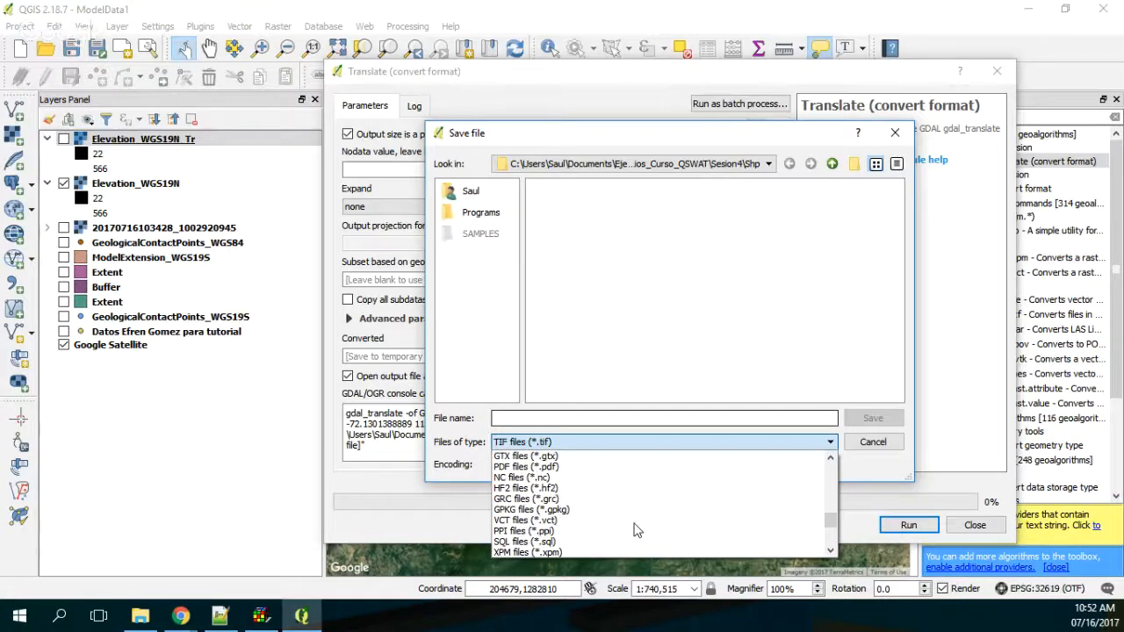
scroll(638, 532, "up", 4)
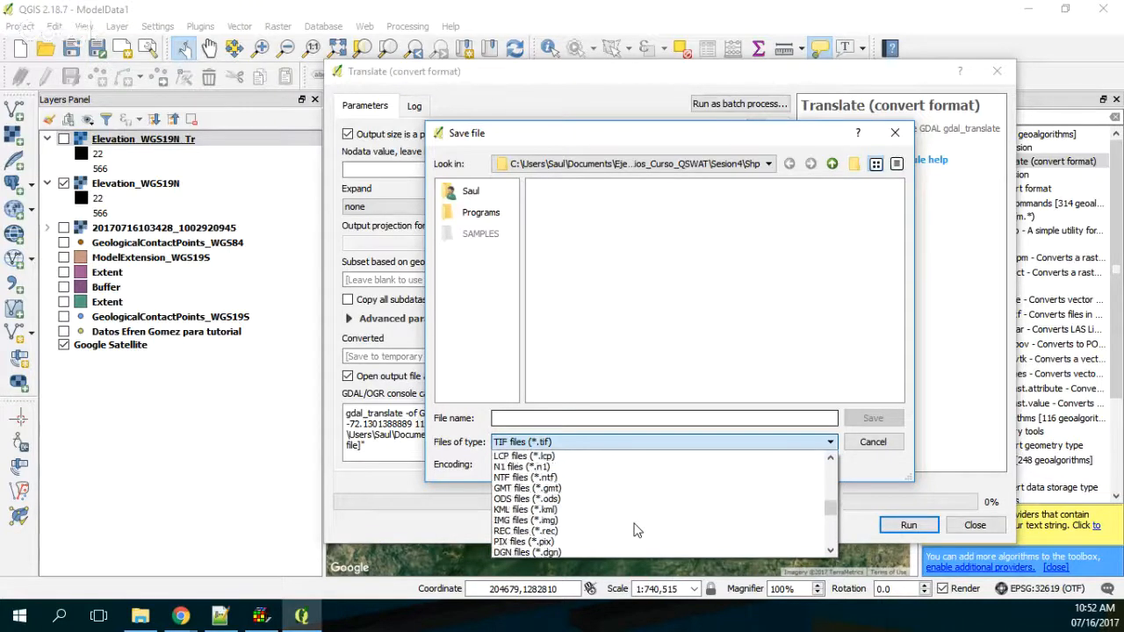
scroll(637, 532, "up", 4)
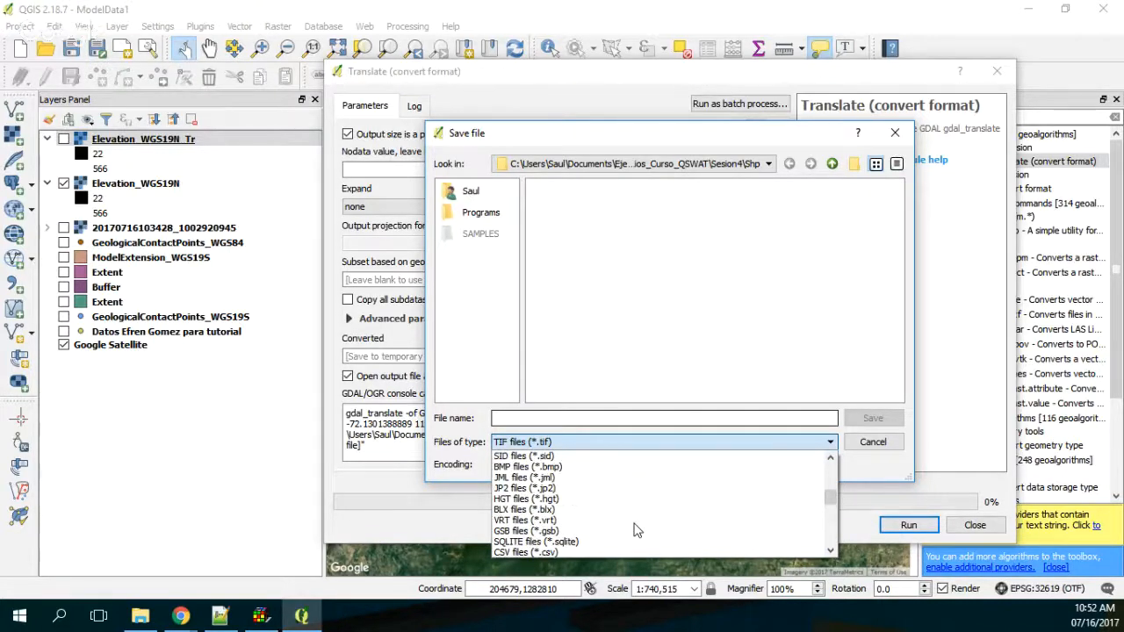
scroll(638, 531, "up", 4)
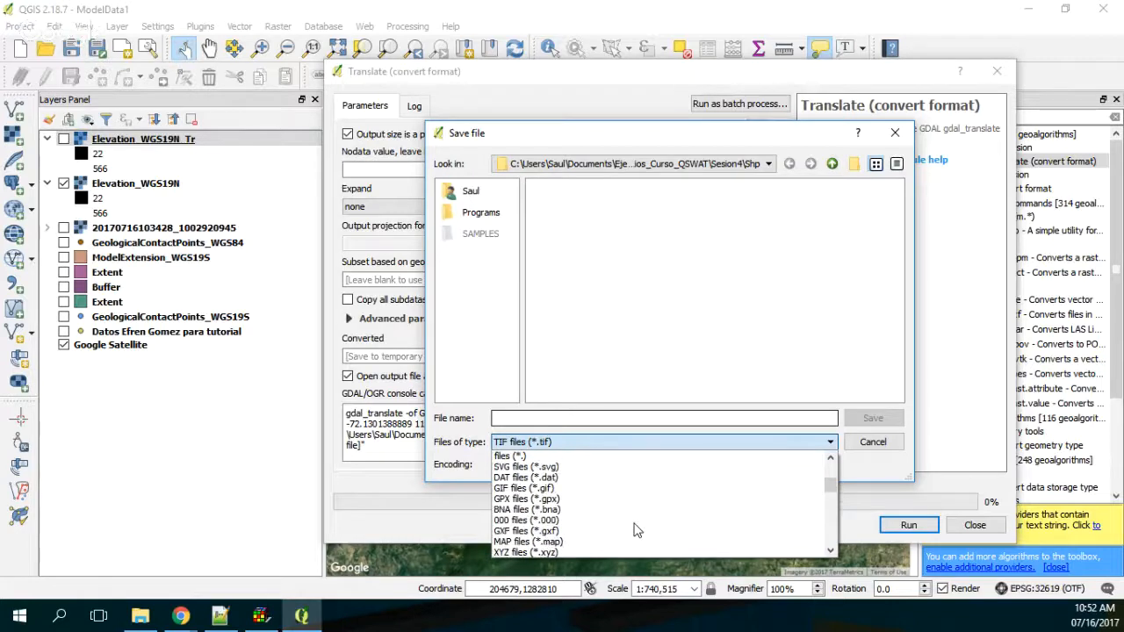
scroll(638, 531, "up", 1)
scroll(637, 531, "up", 3)
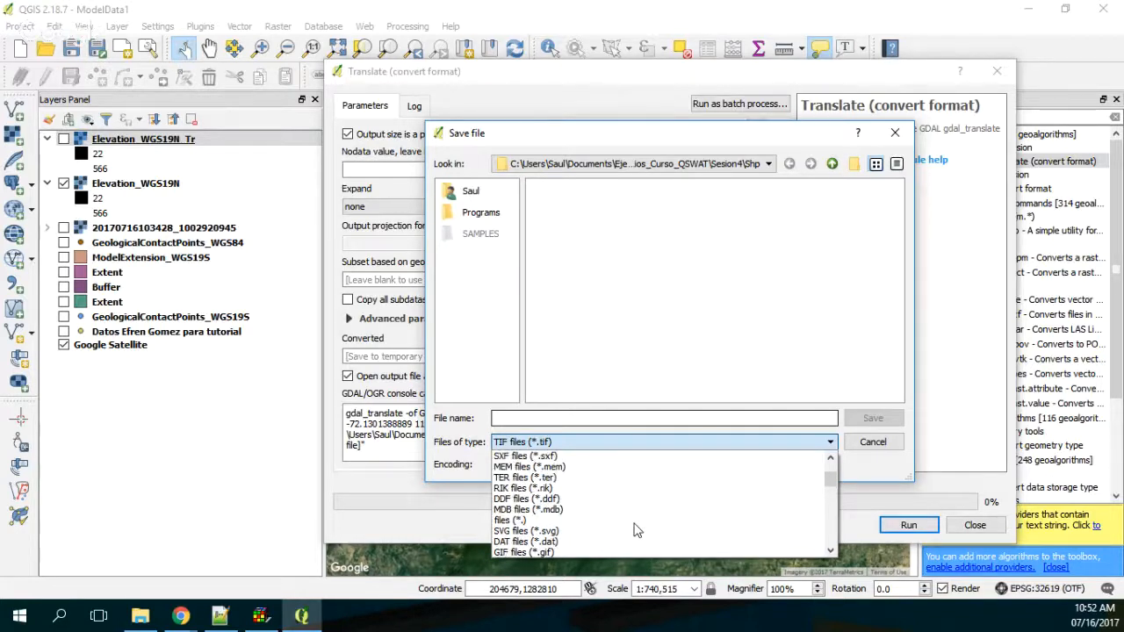
scroll(637, 531, "up", 1)
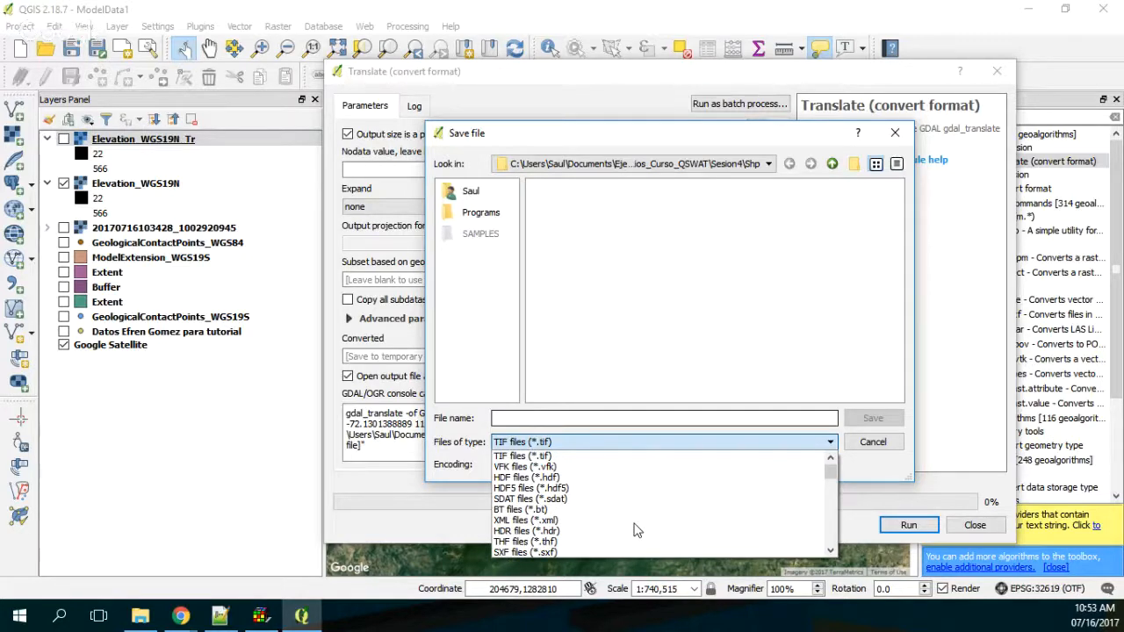
scroll(637, 531, "down", 3)
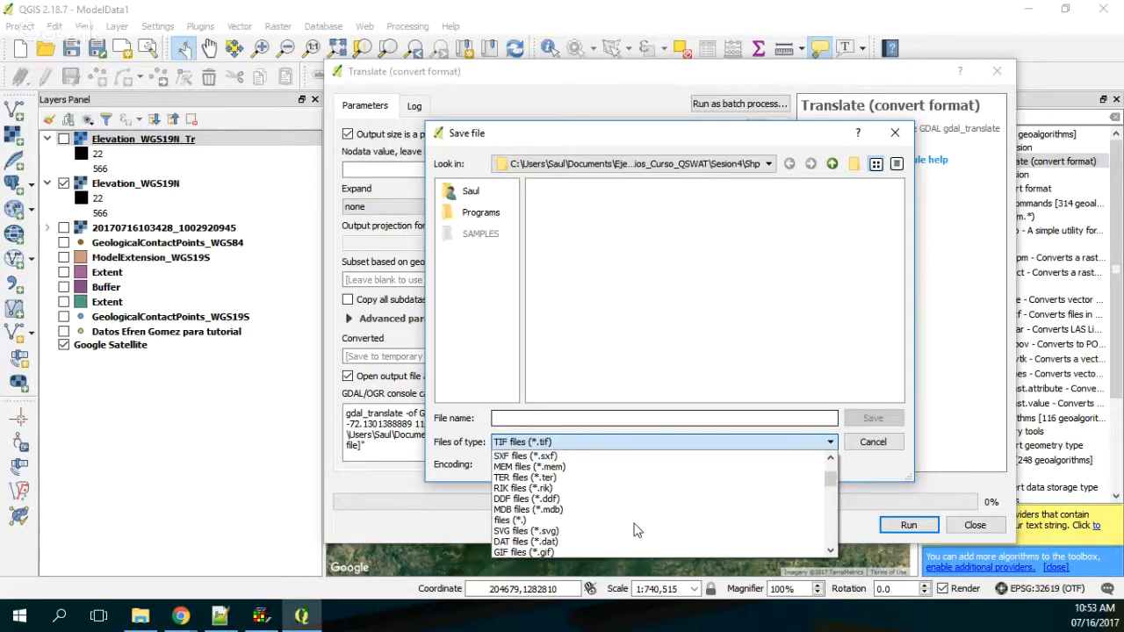
scroll(638, 532, "down", 3)
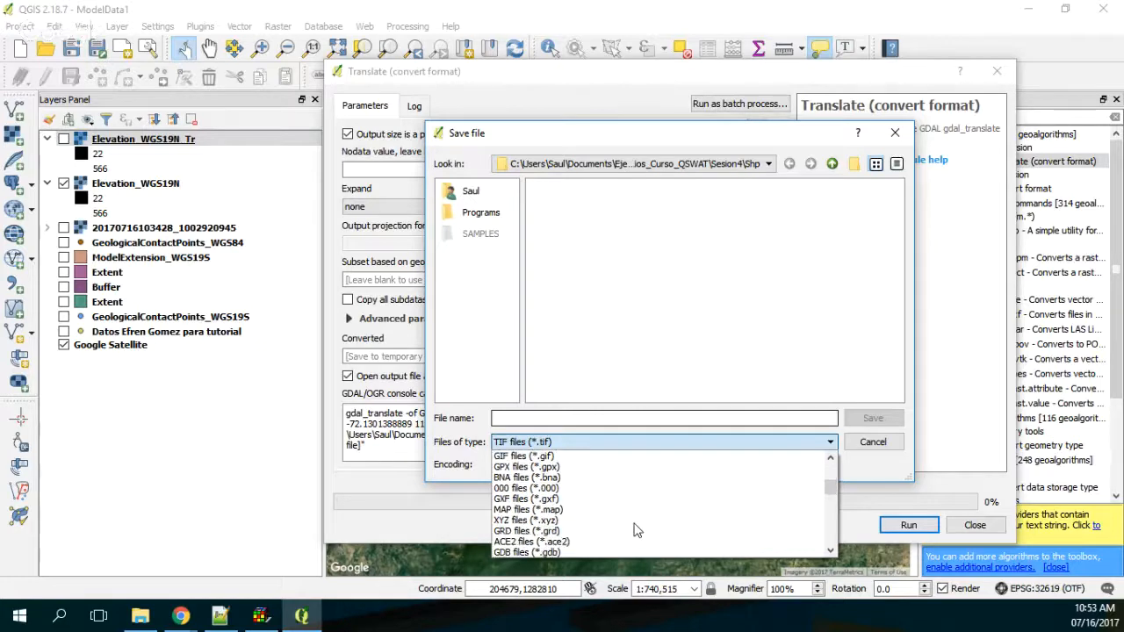
left_click(638, 532)
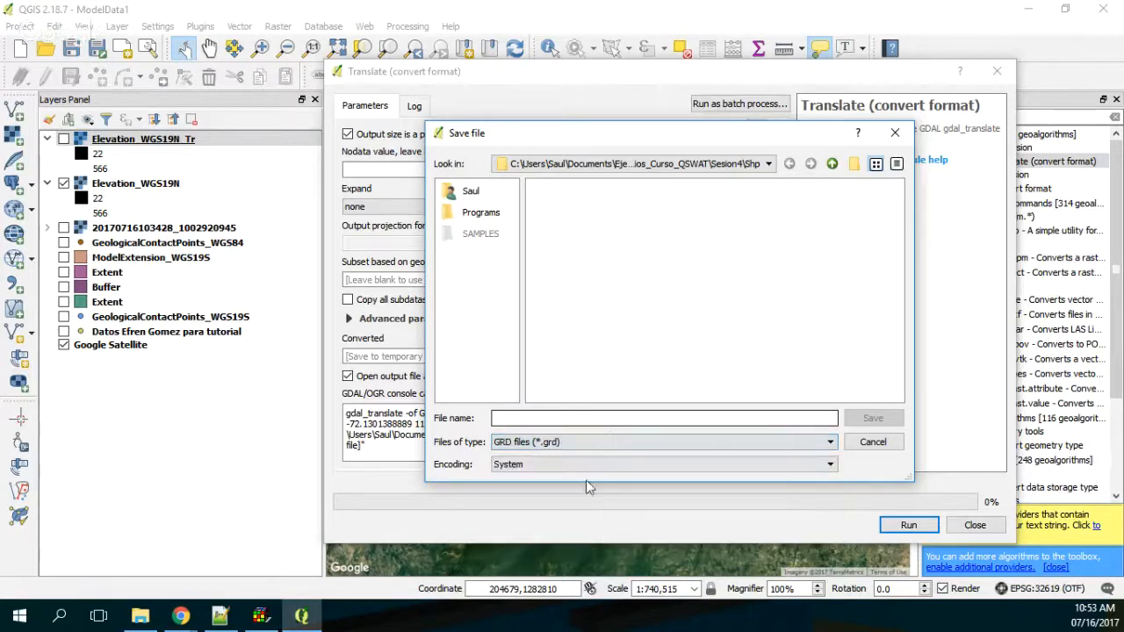
Step: Browse to the Rst folder inside Documents\TutorialGeologicalContact as the output location for the converted grid
left_click(647, 420)
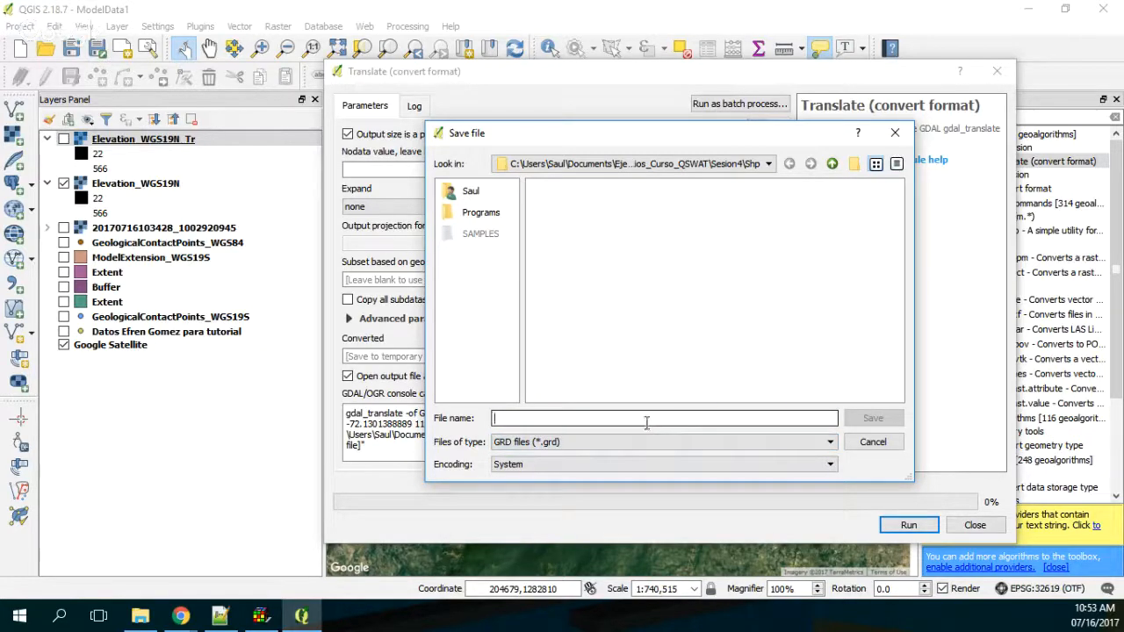
left_click(831, 164)
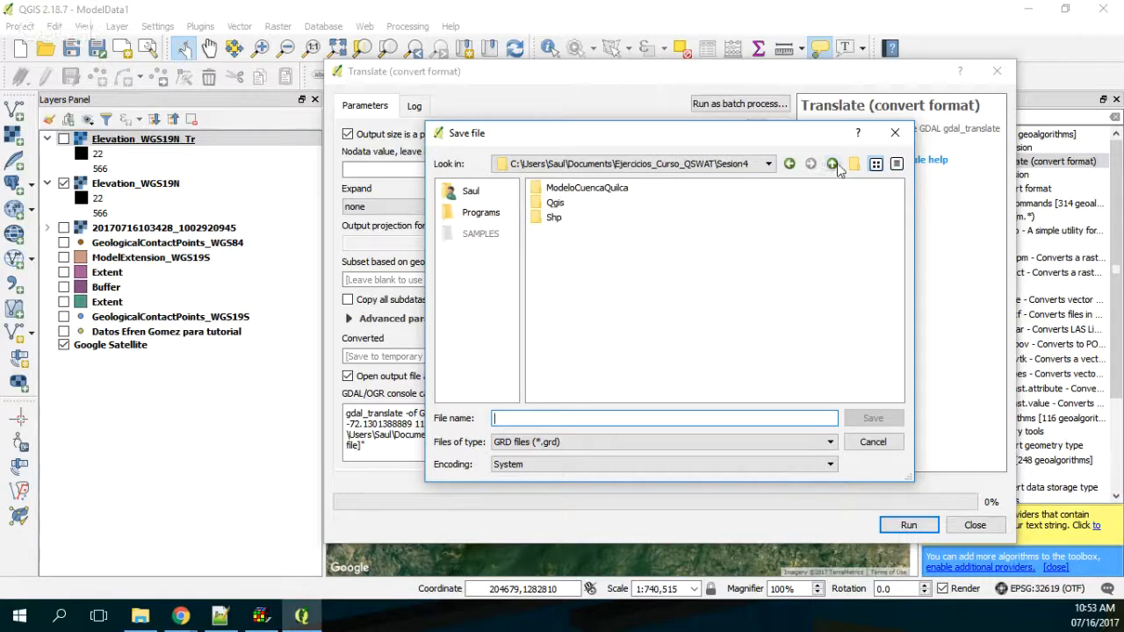
left_click(831, 164)
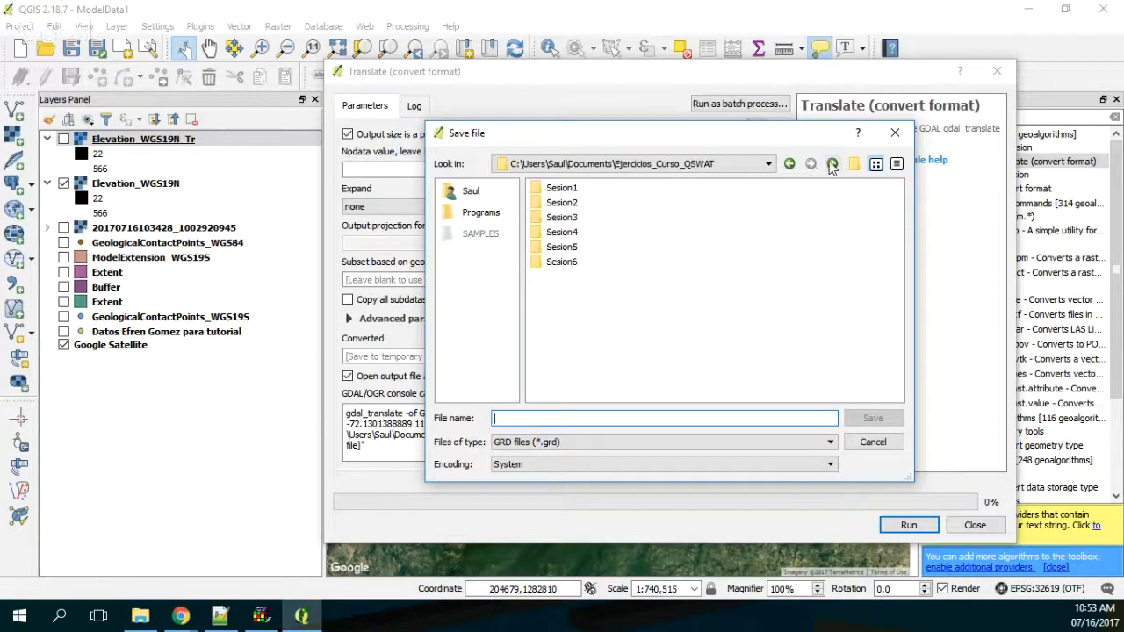
left_click(832, 165)
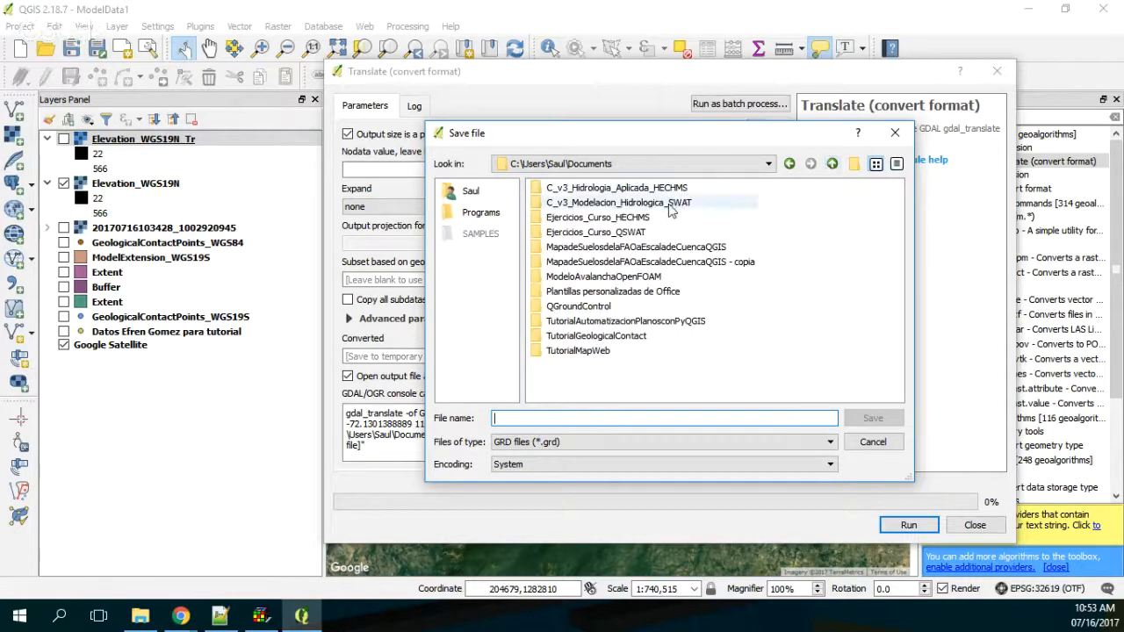
double_click(584, 337)
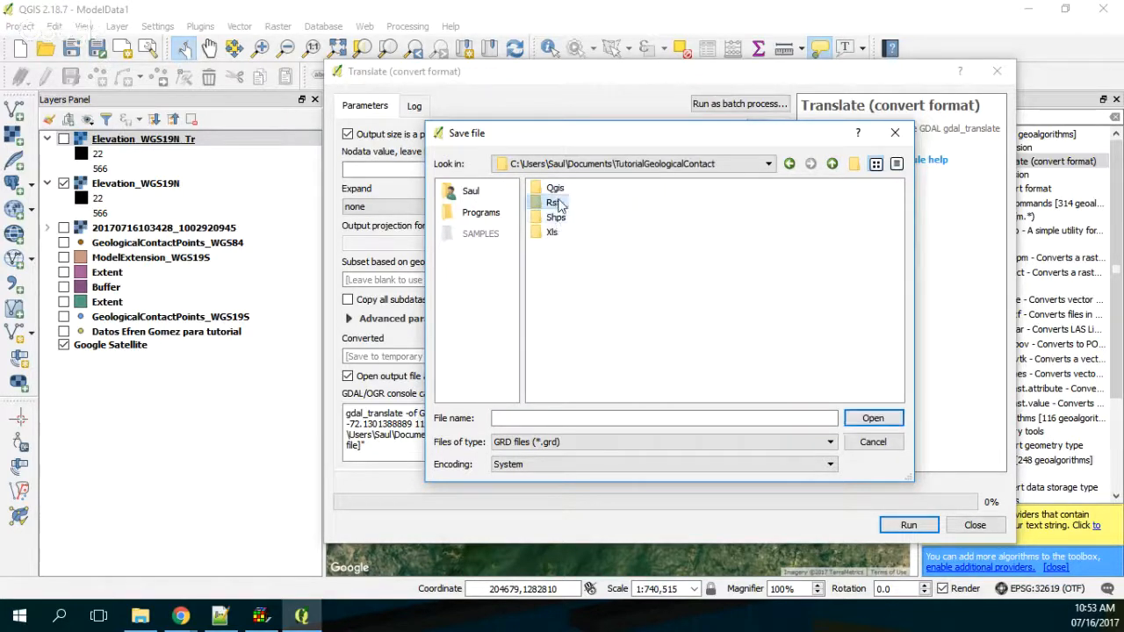
double_click(553, 203)
Step: Name the output grid Elev_2 and run the format conversion
left_click(505, 418)
type("Ele")
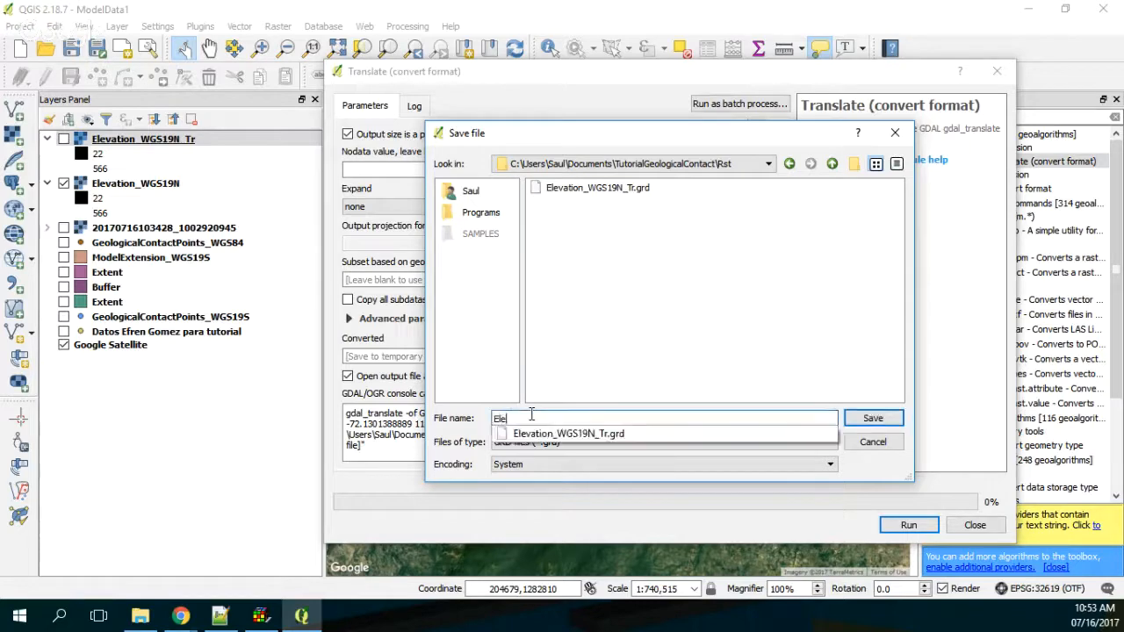
type("v_2")
key("Return")
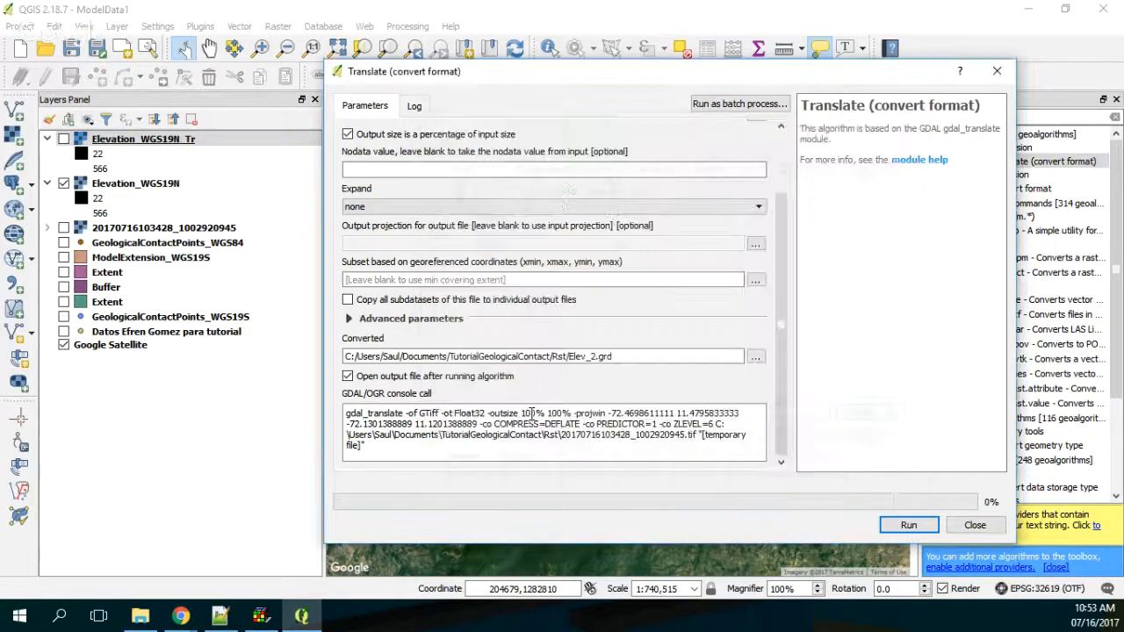
left_click(908, 525)
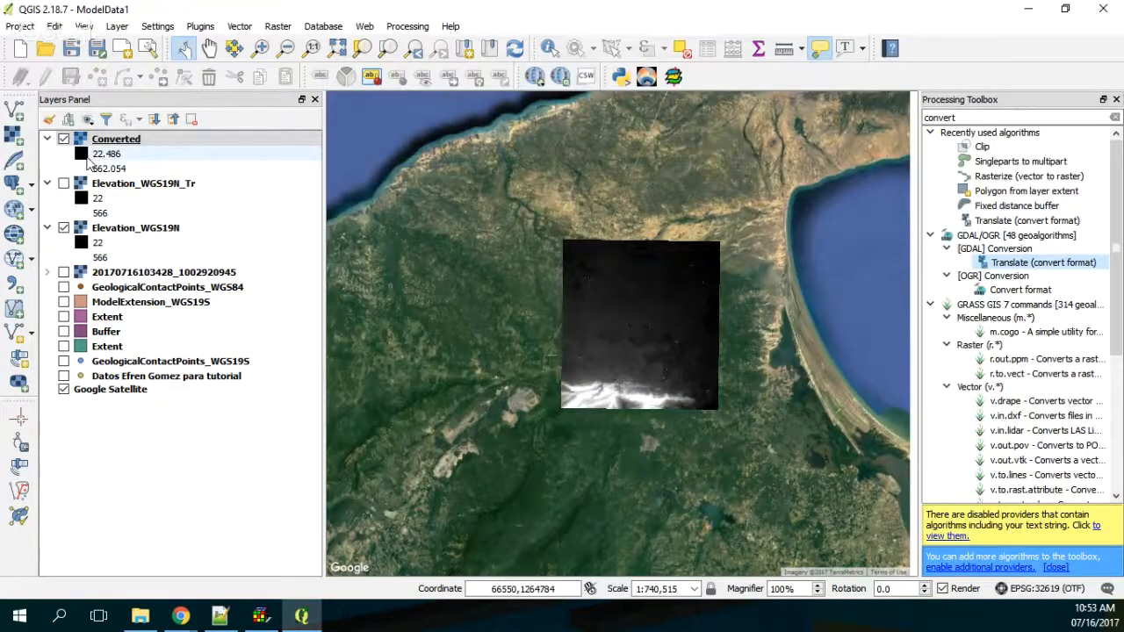
Step: Hide the Converted layer and add Elev_2.grd from the Rst folder as a raster layer
left_click(63, 139)
left_click(21, 135)
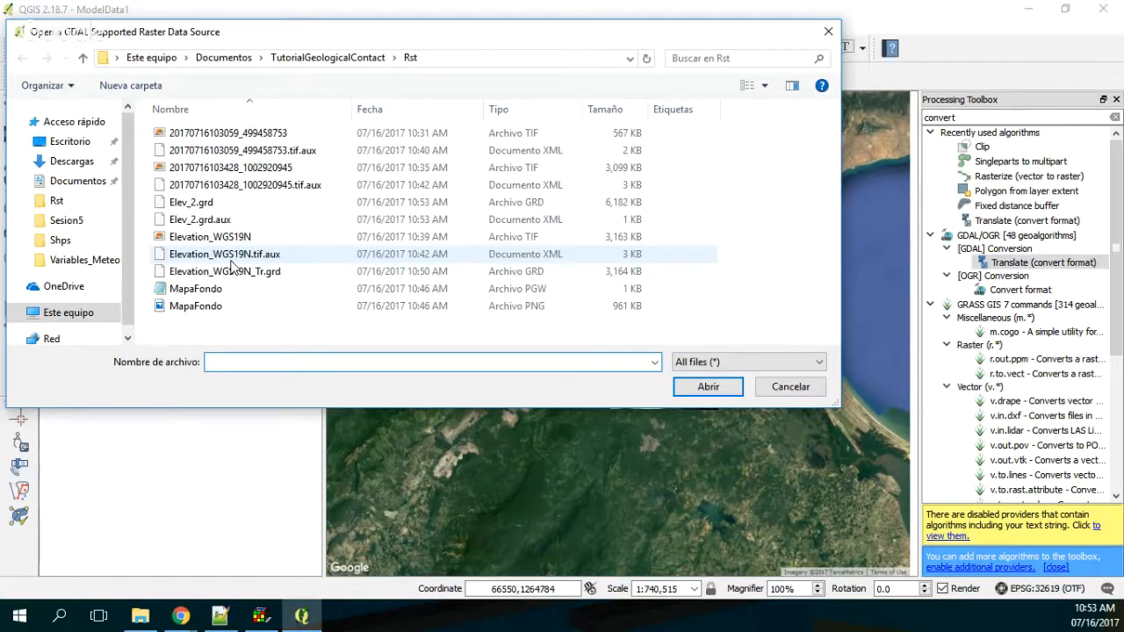
double_click(191, 202)
Step: Check the Elev_2 layer's metadata for its grid format and remove the layer from the project
double_click(107, 140)
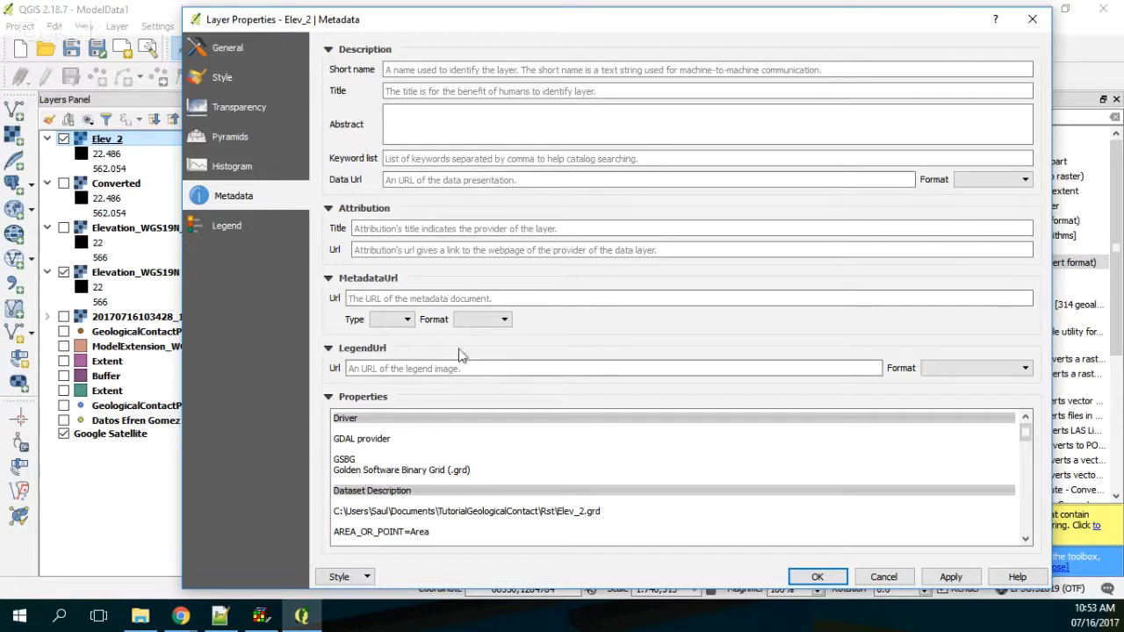
left_click(1017, 30)
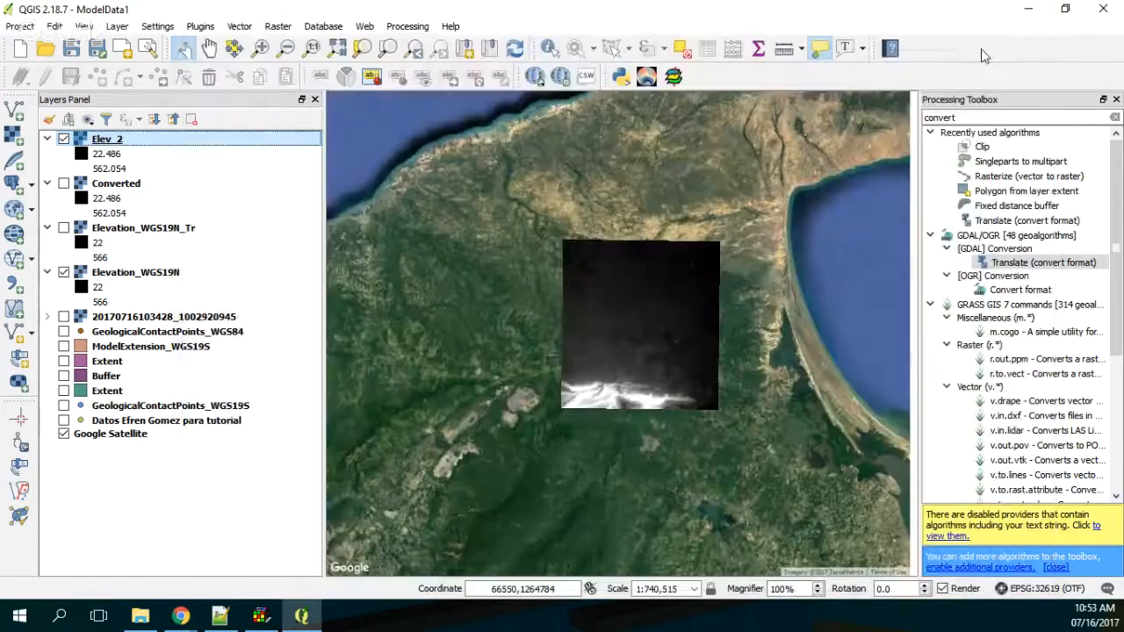
right_click(129, 140)
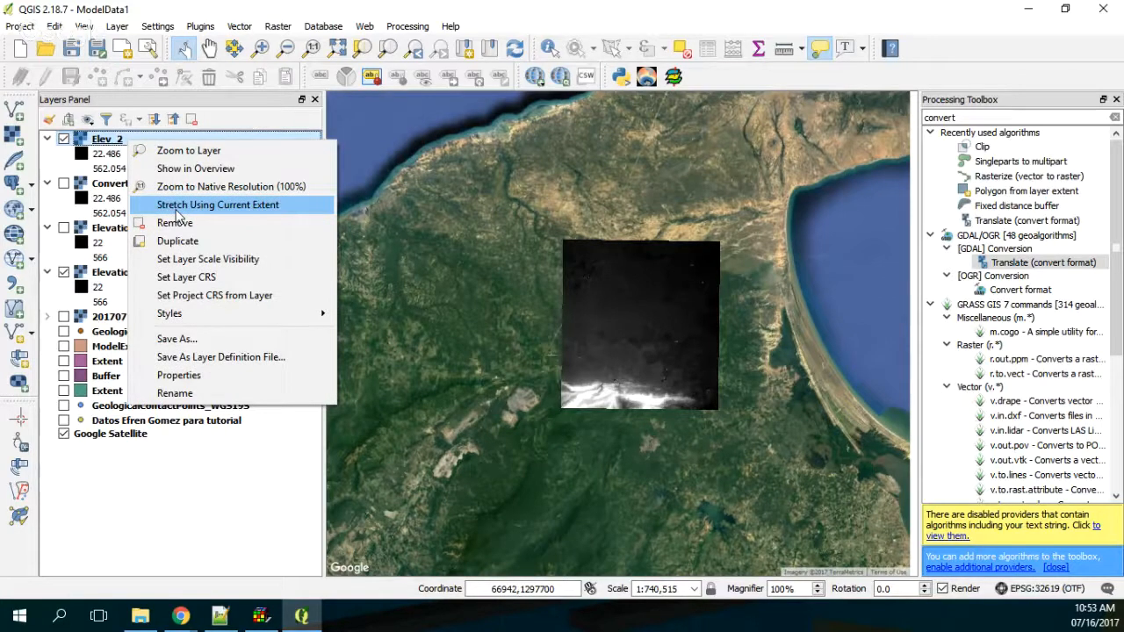
left_click(175, 222)
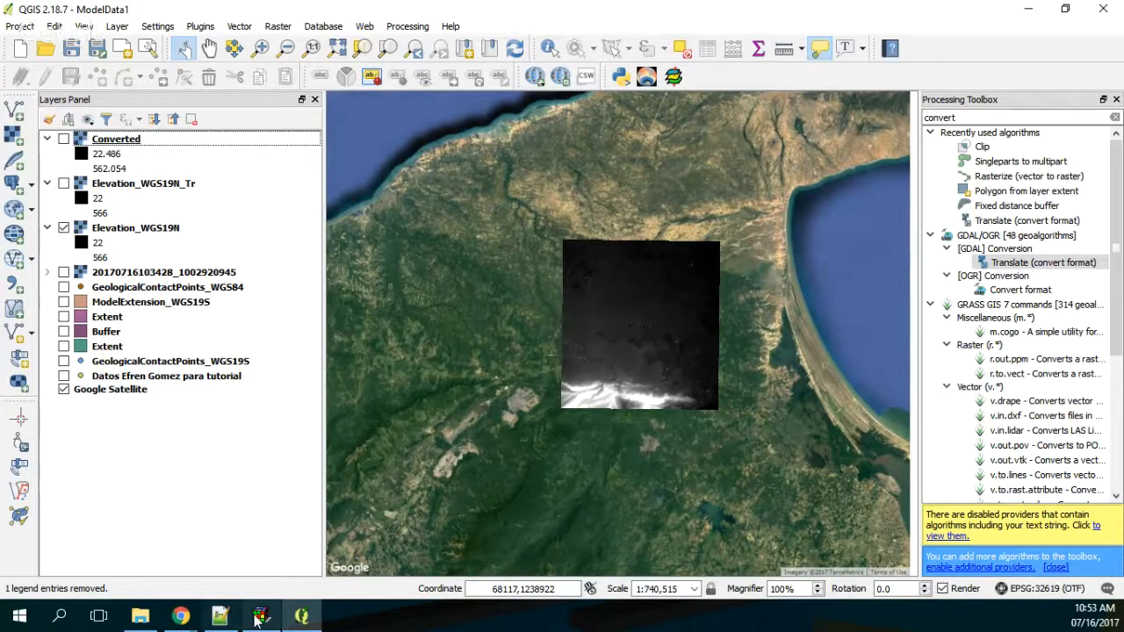
left_click(261, 618)
left_click(13, 27)
mouse_move(42, 118)
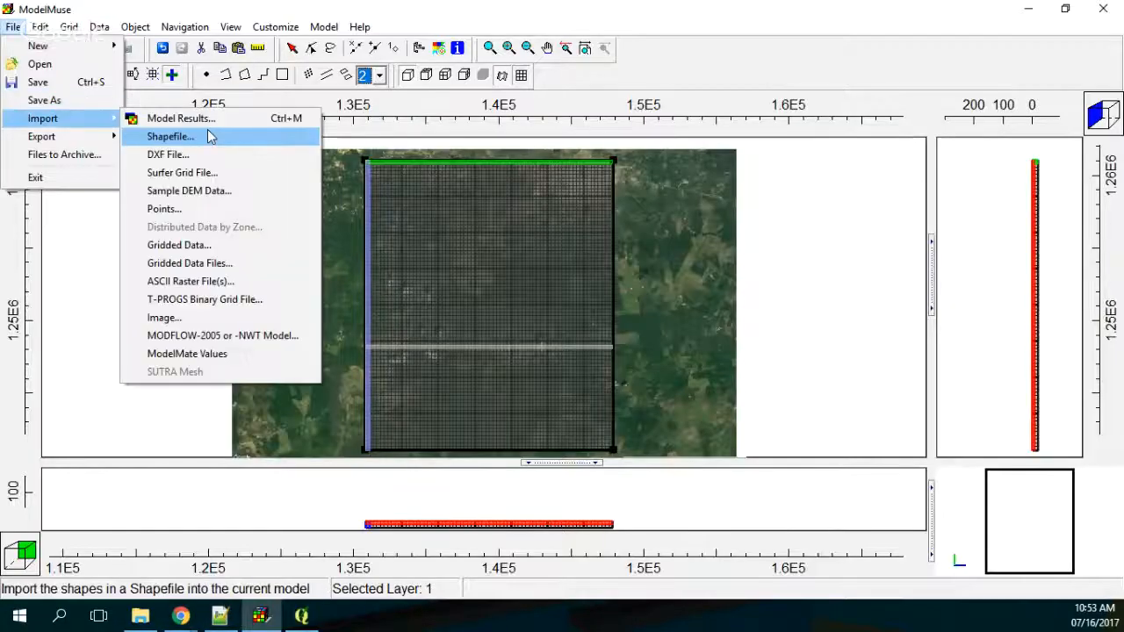
left_click(202, 282)
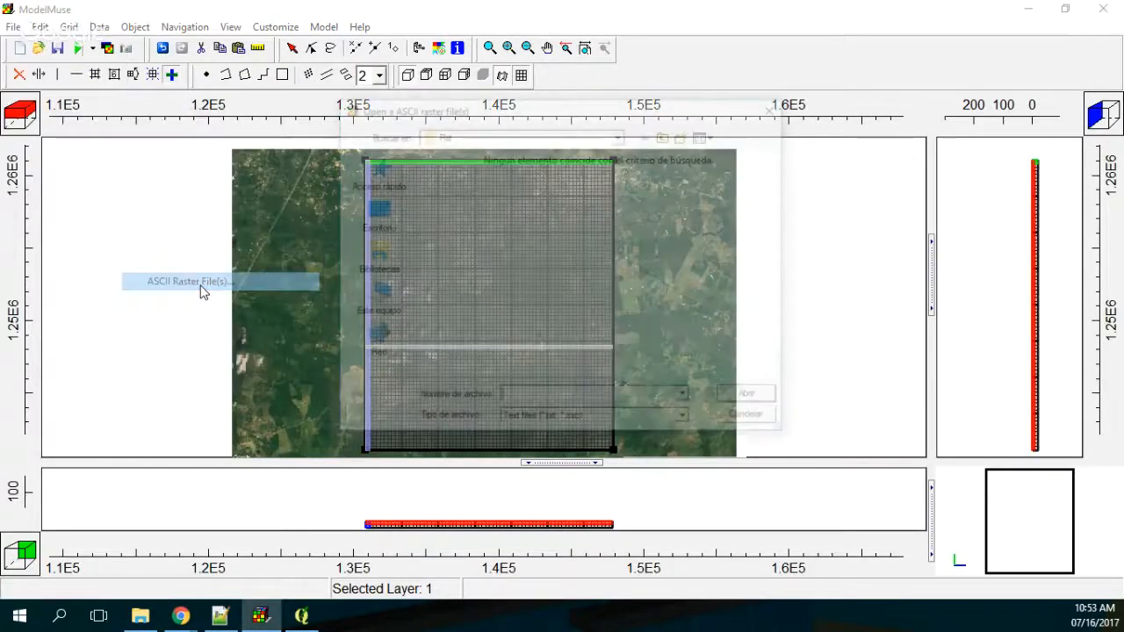
key("Escape")
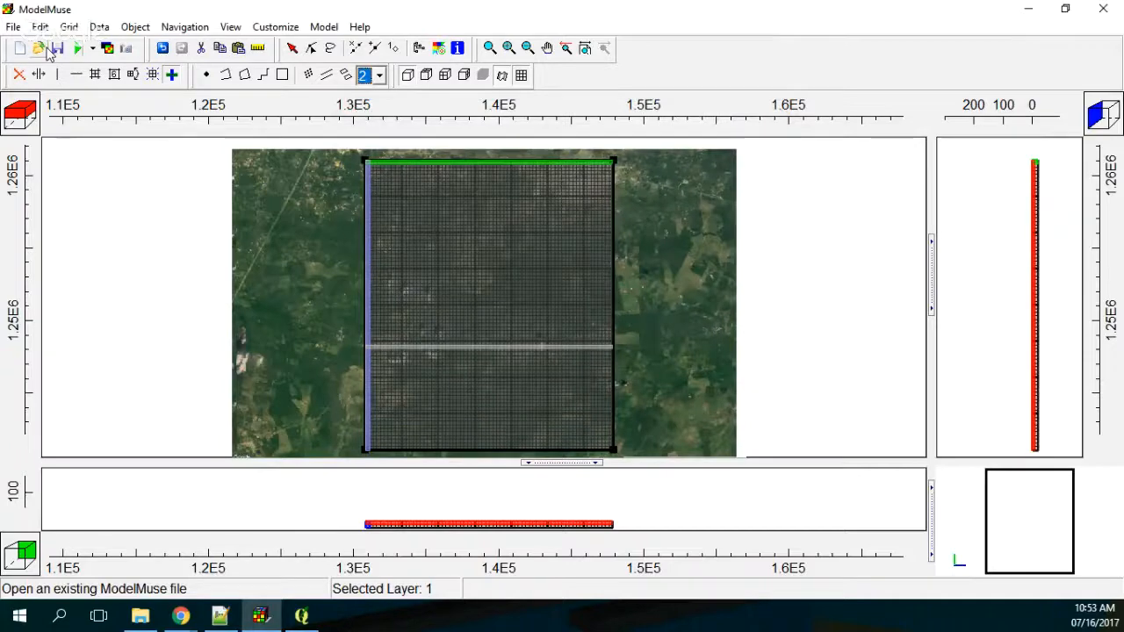
Step: Try to import Elev_2.grd from the Rst folder into ModelMuse as a Surfer grid file
left_click(13, 26)
mouse_move(42, 118)
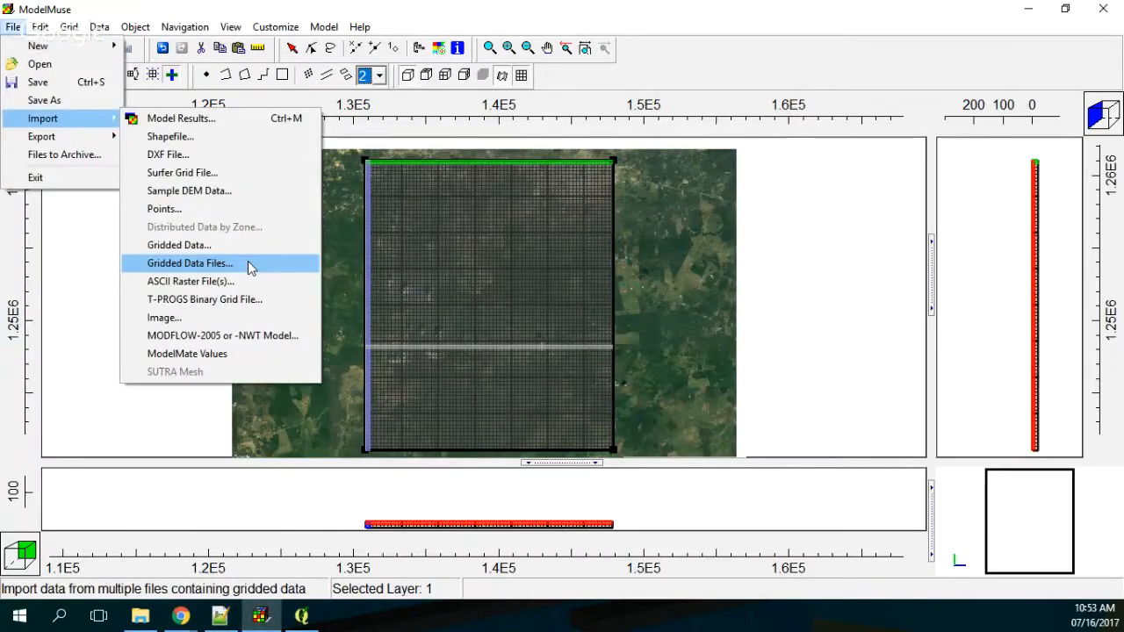
left_click(227, 174)
left_click(452, 165)
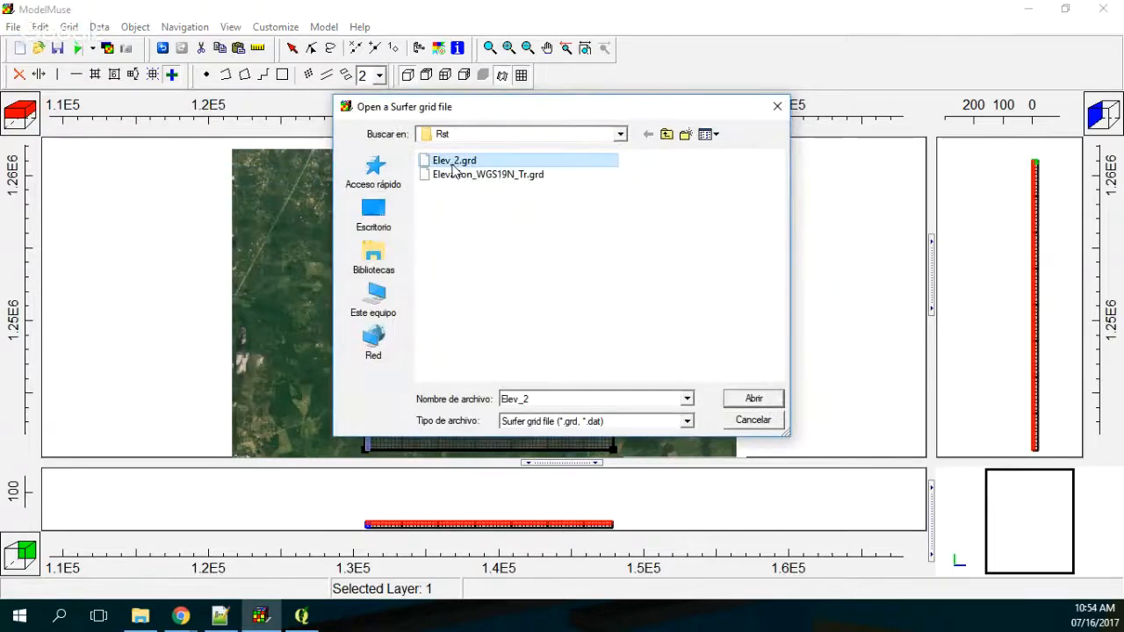
double_click(452, 167)
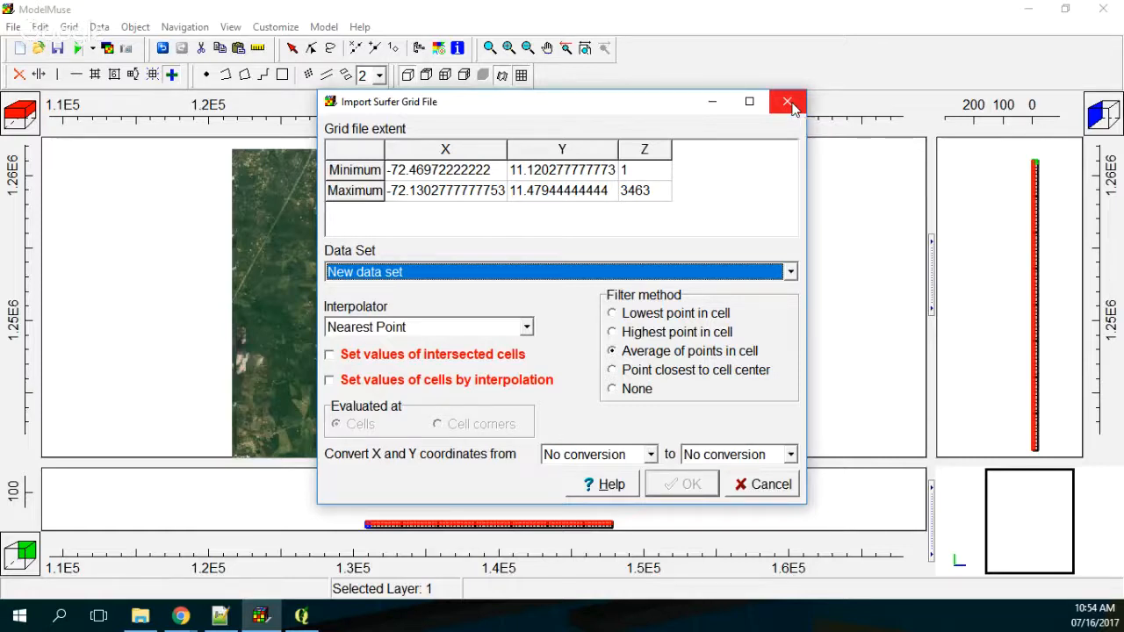
Step: Switch to QGIS and check the coordinate reference system assigned to the Converted layer
left_click(303, 617)
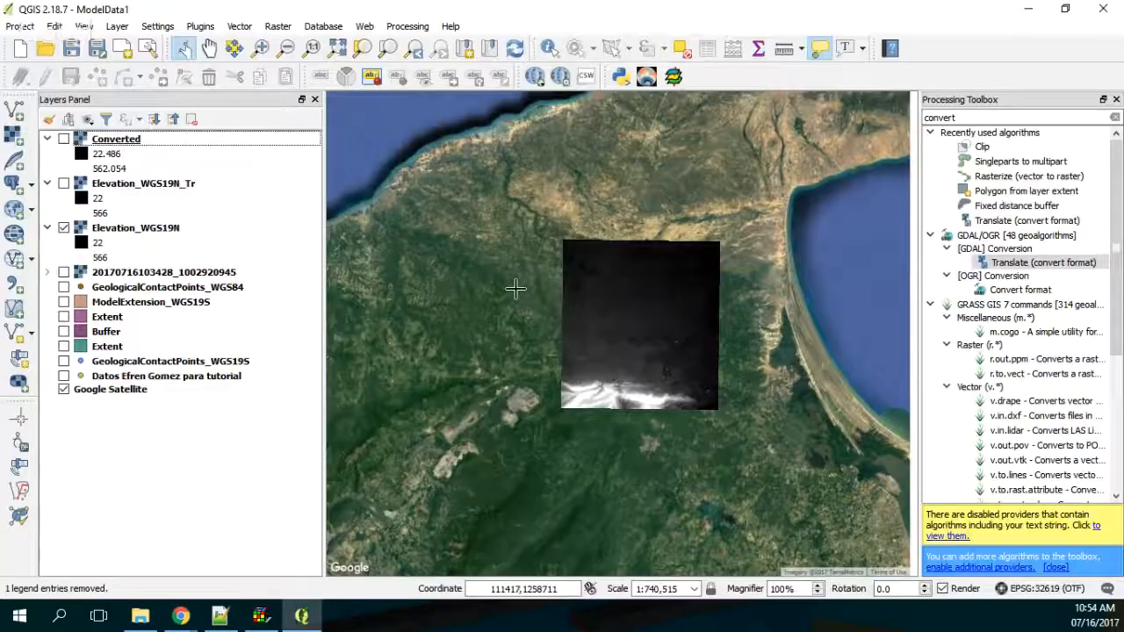
right_click(115, 144)
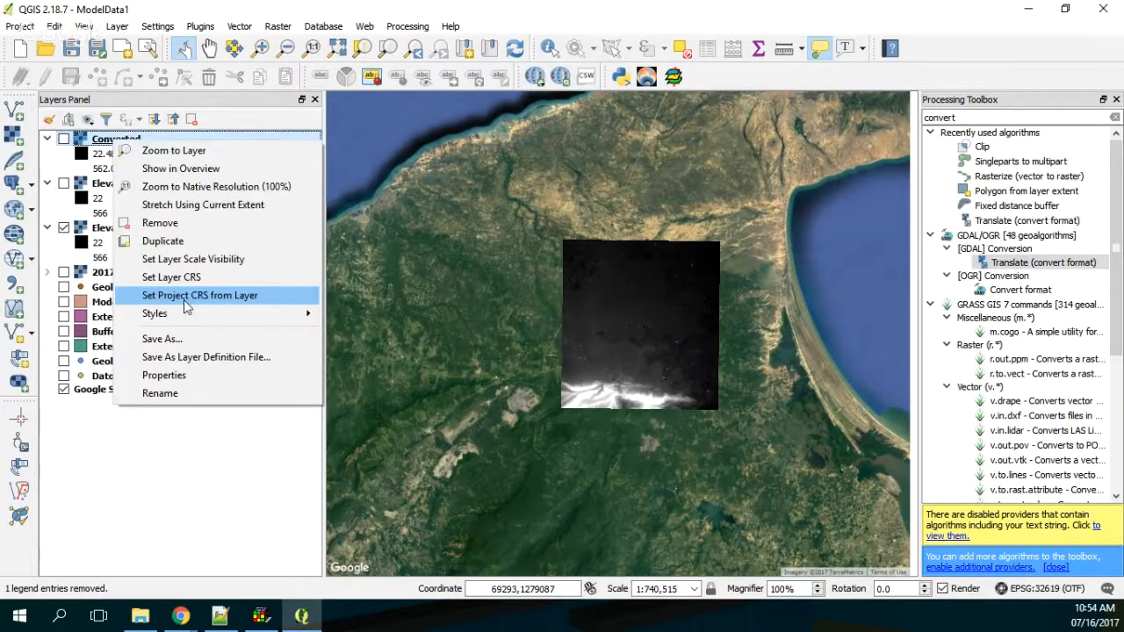
left_click(186, 297)
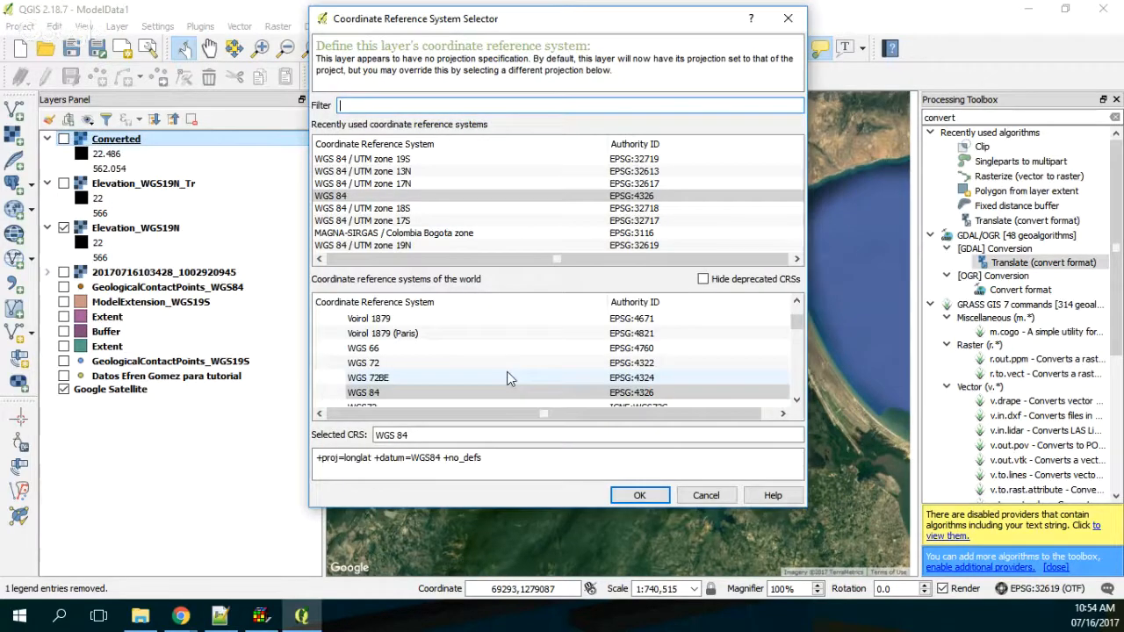
key("Return")
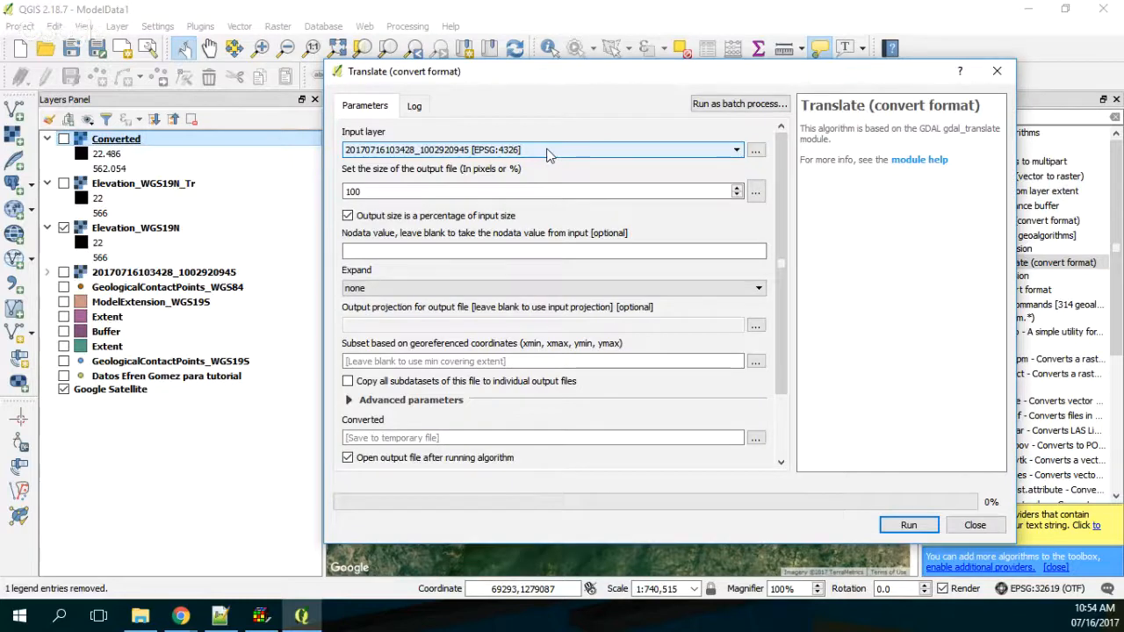
Step: Set Elevation_WGS19N as the input layer for Translate (convert format) and choose the GRD file type for a saved output file
left_click(547, 150)
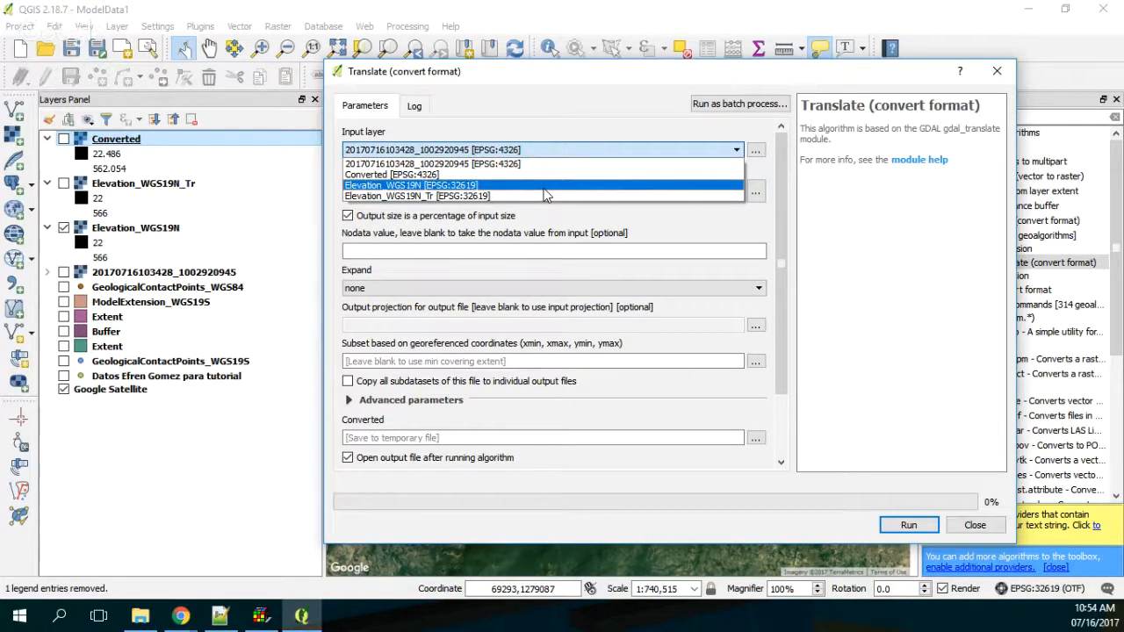
left_click(545, 186)
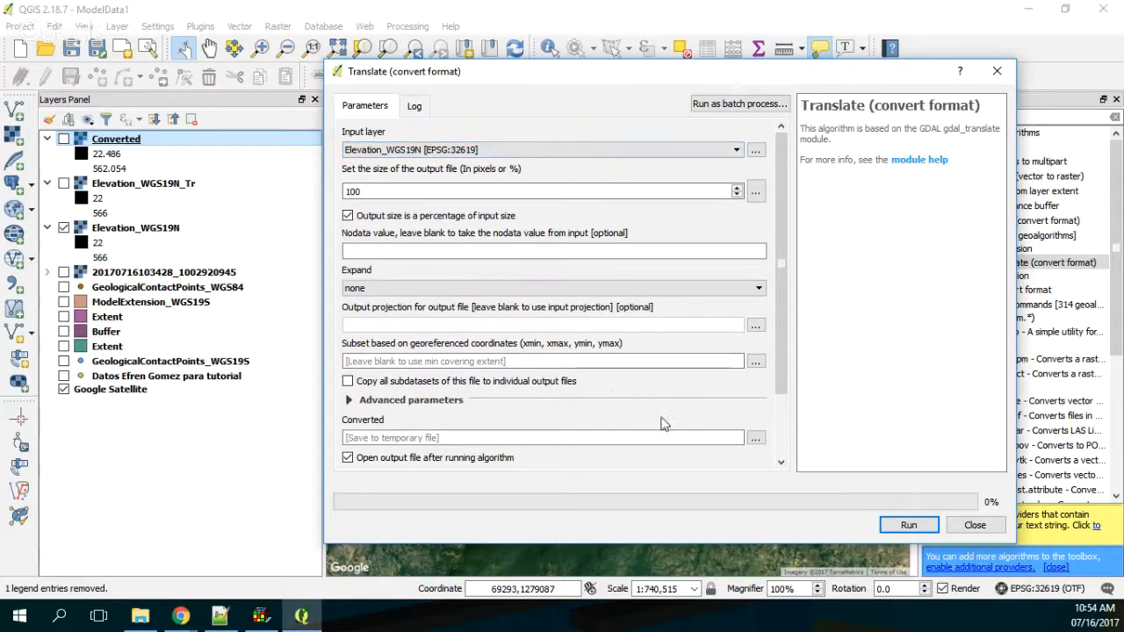
left_click(755, 439)
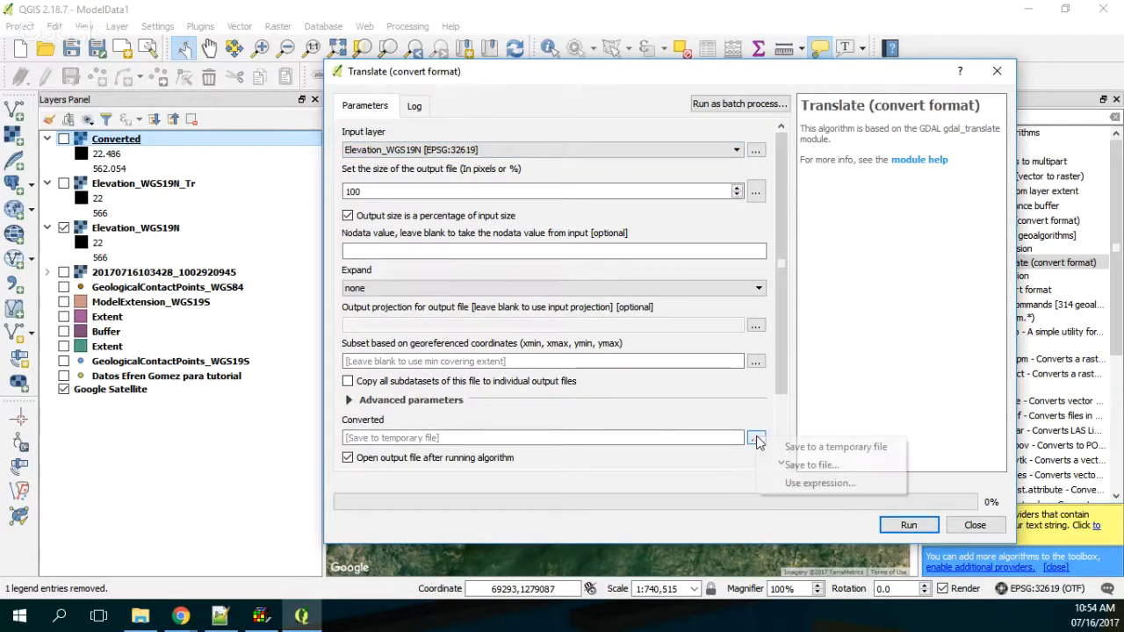
left_click(799, 465)
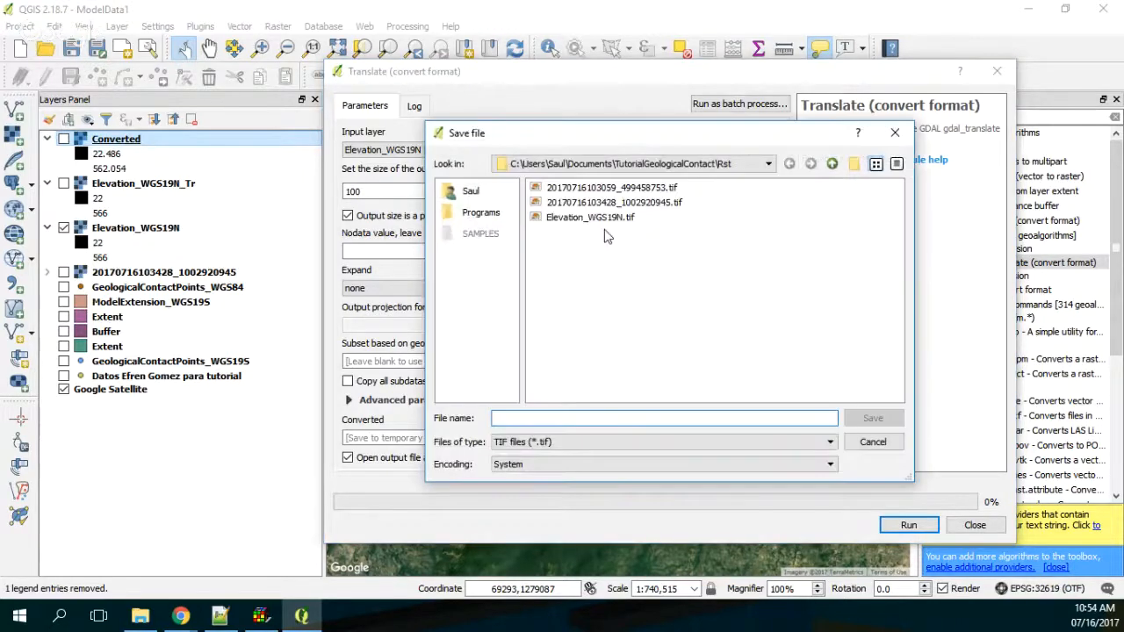
left_click(527, 447)
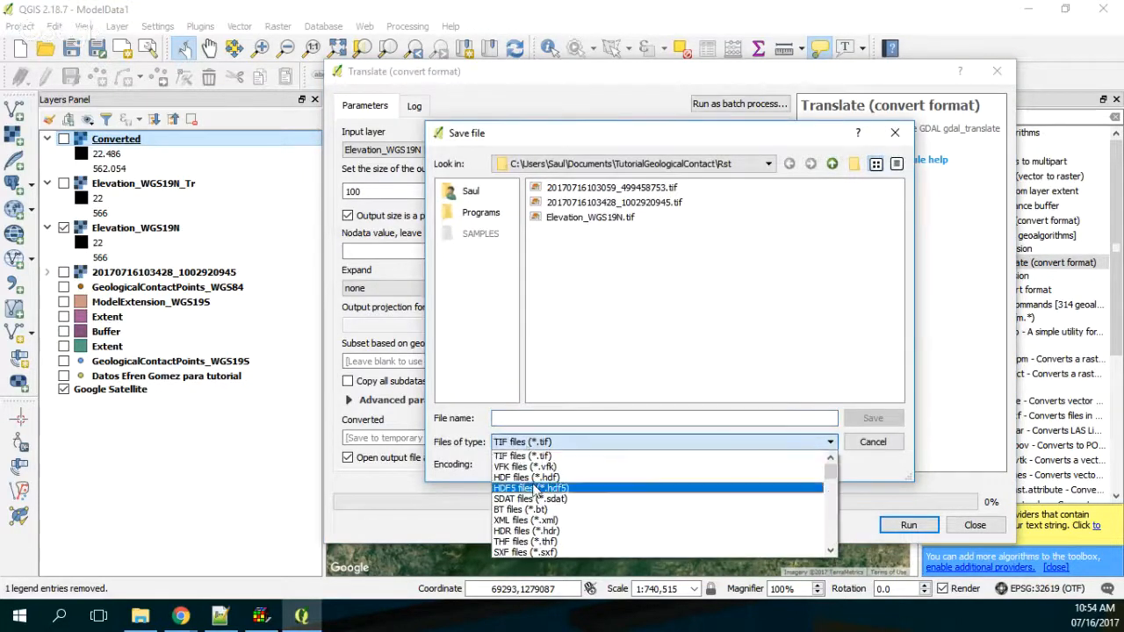
scroll(532, 492, "down", 1)
scroll(534, 490, "down", 6)
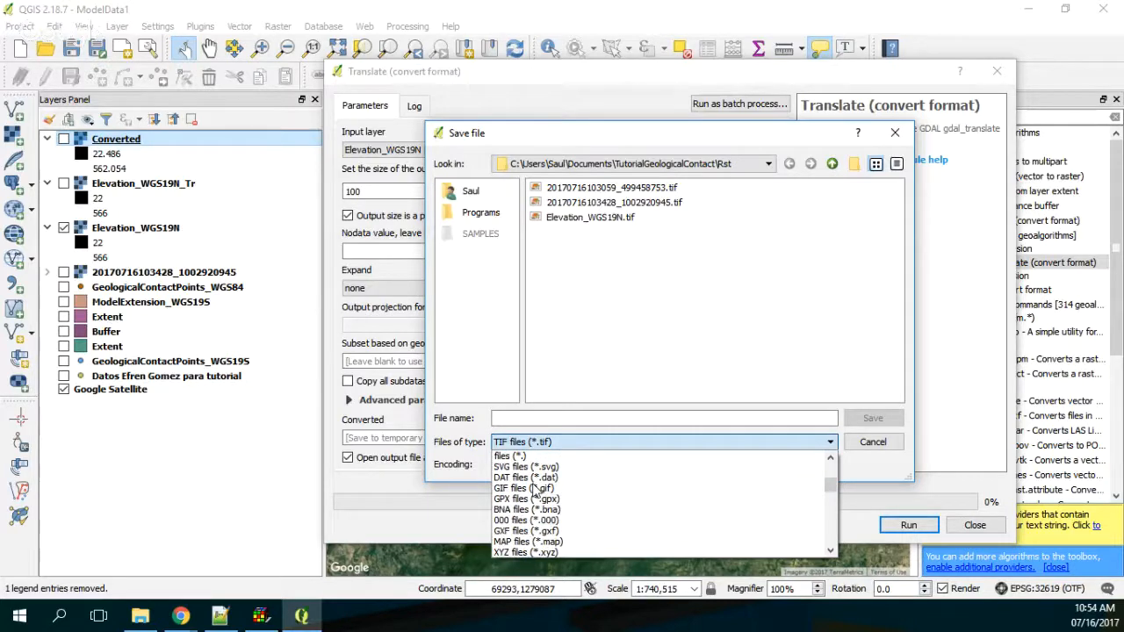
scroll(534, 490, "down", 1)
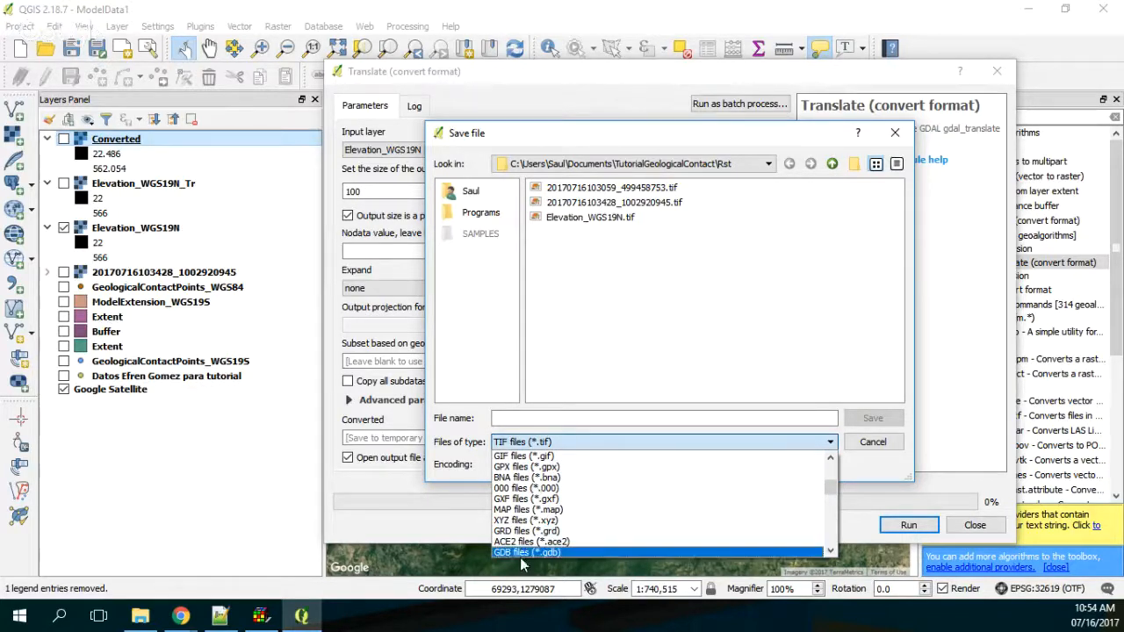
left_click(534, 532)
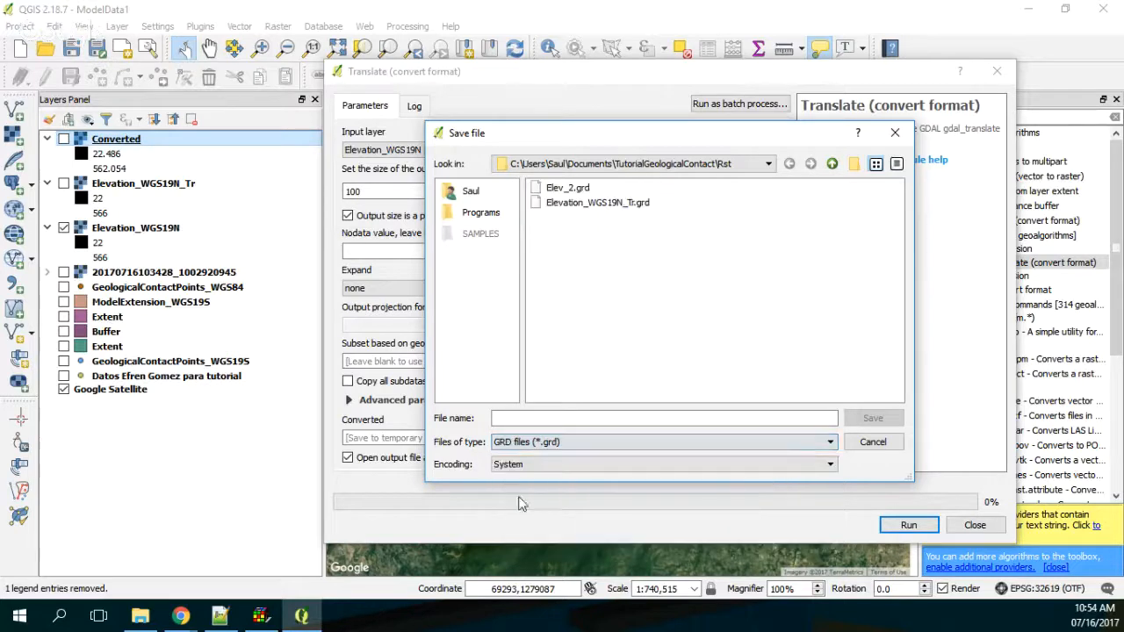
Step: Name the output grid Elev_3.grd in the Rst folder and run the format conversion
left_click(570, 188)
left_click(518, 419)
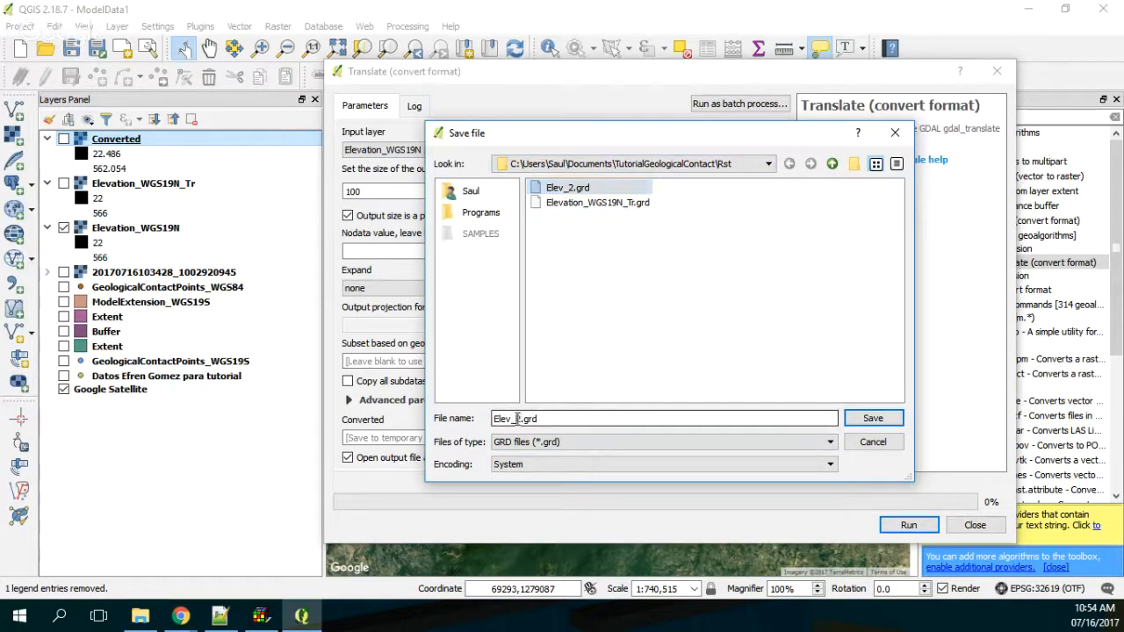
key("BackSpace")
type("3")
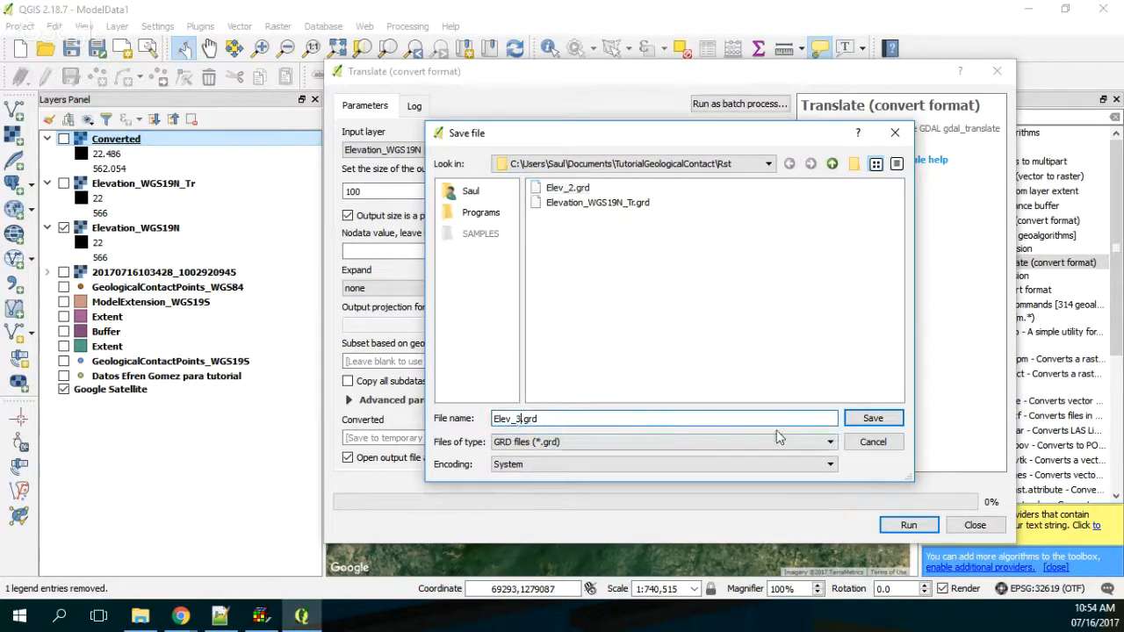
left_click(872, 426)
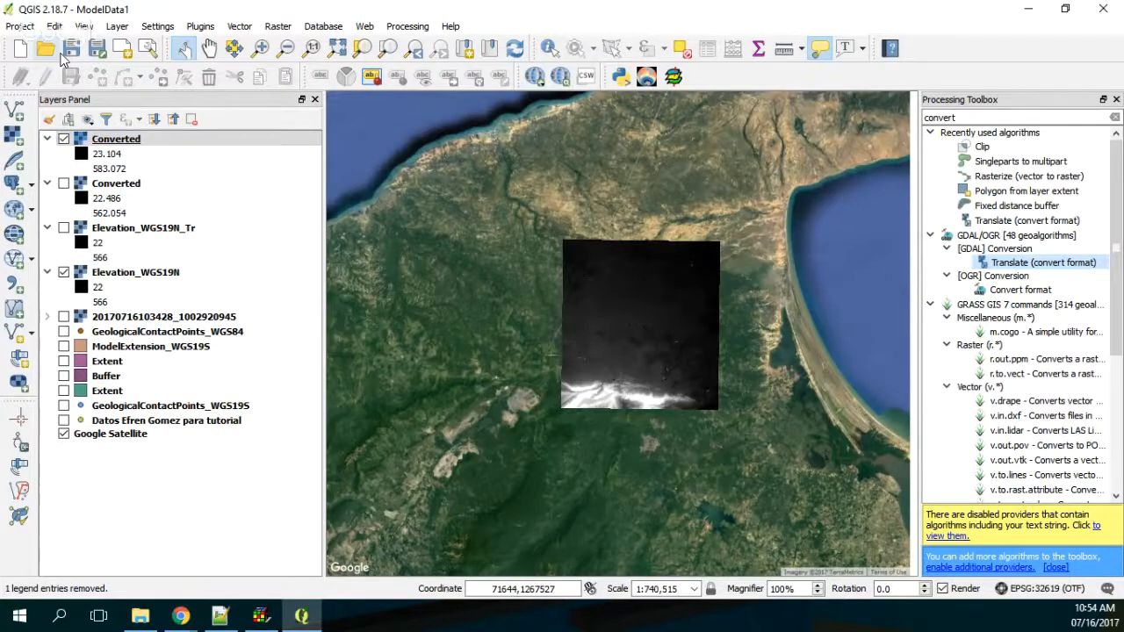
Step: Check the coordinate reference system of the newly converted layer and remove that layer from the project
right_click(121, 140)
left_click(255, 286)
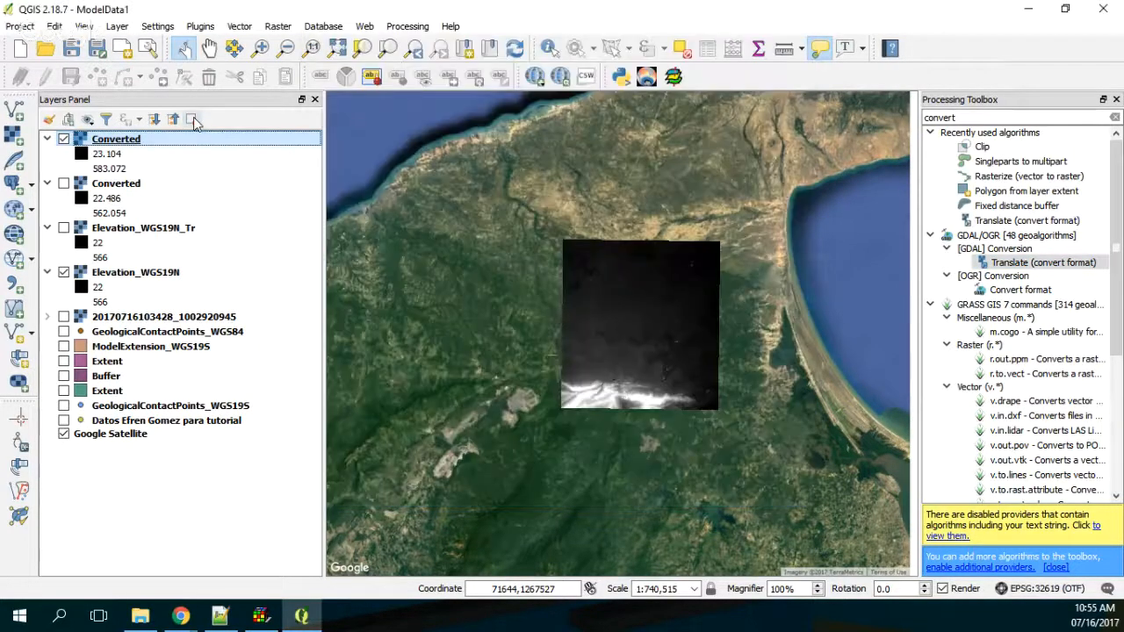
left_click(193, 120)
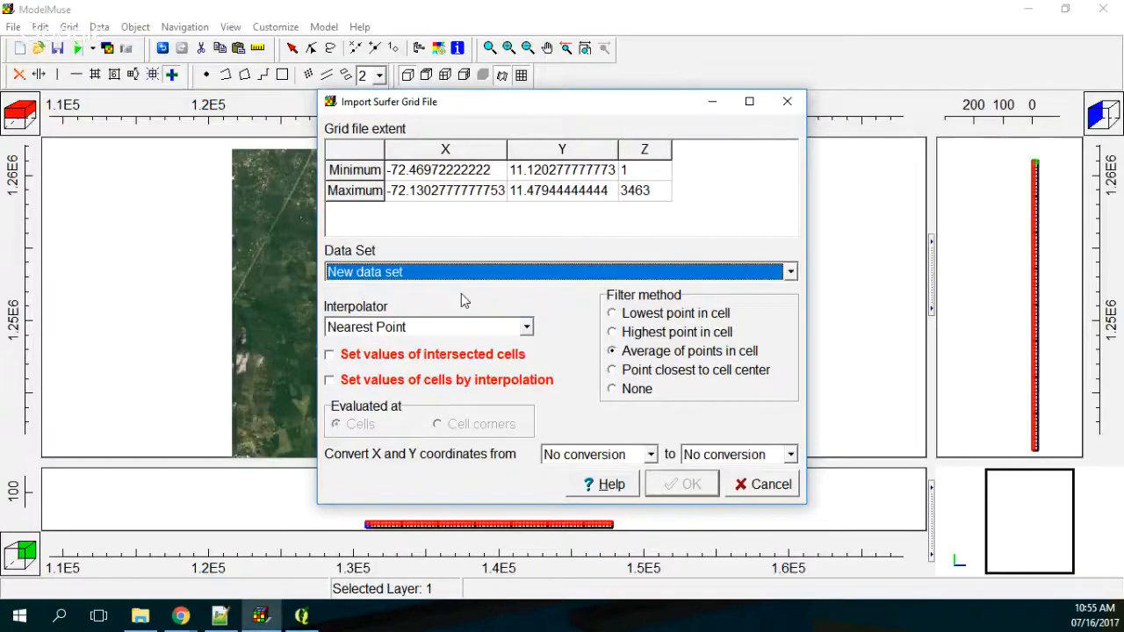
Step: Import the Elev_3 Surfer grid in ModelMuse into the Model_Top data set, setting the values of intersected cells
left_click(11, 29)
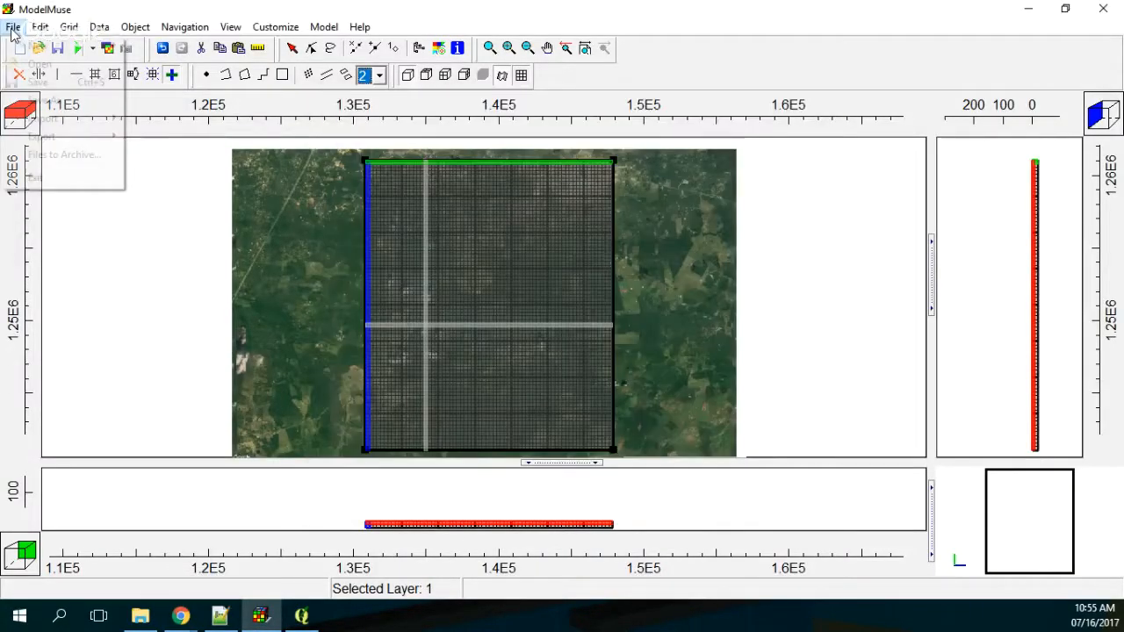
mouse_move(42, 118)
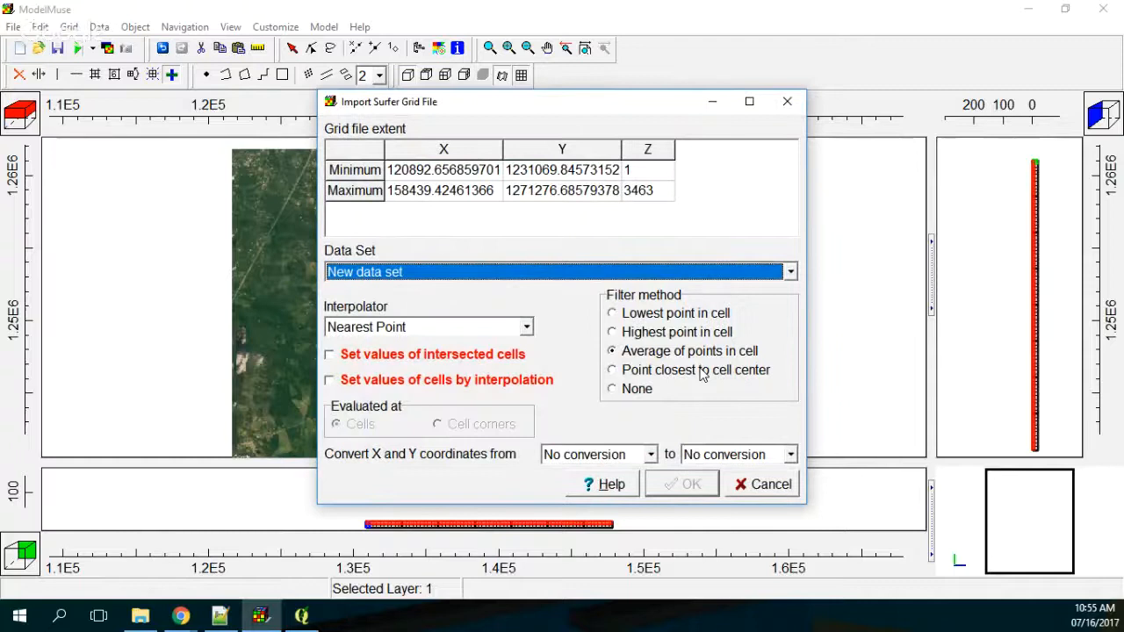
left_click(615, 272)
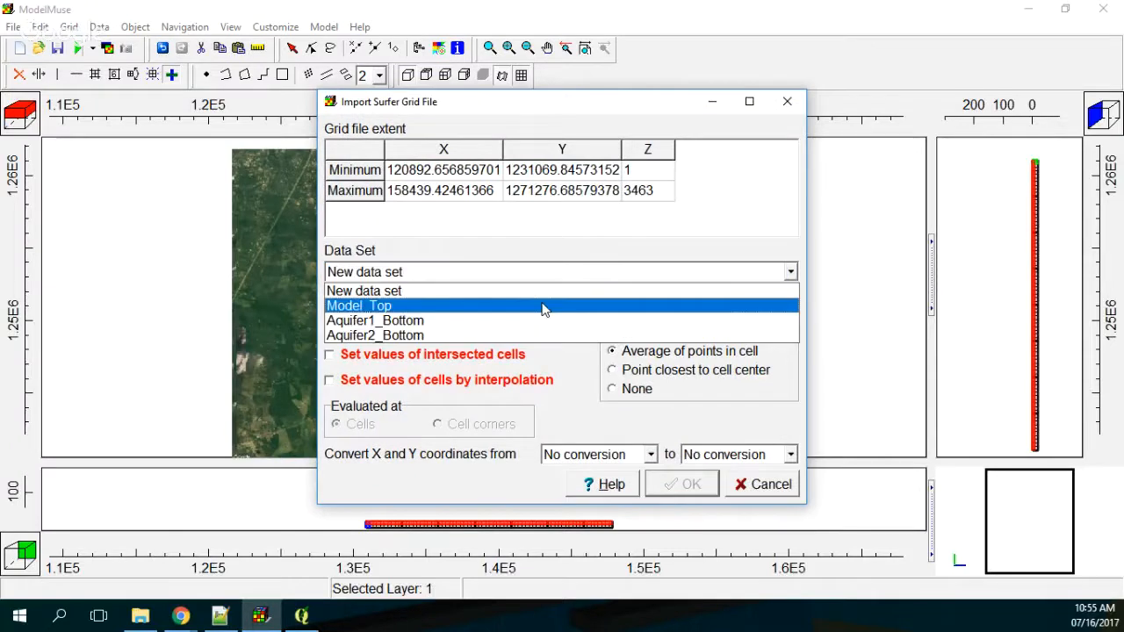
left_click(541, 304)
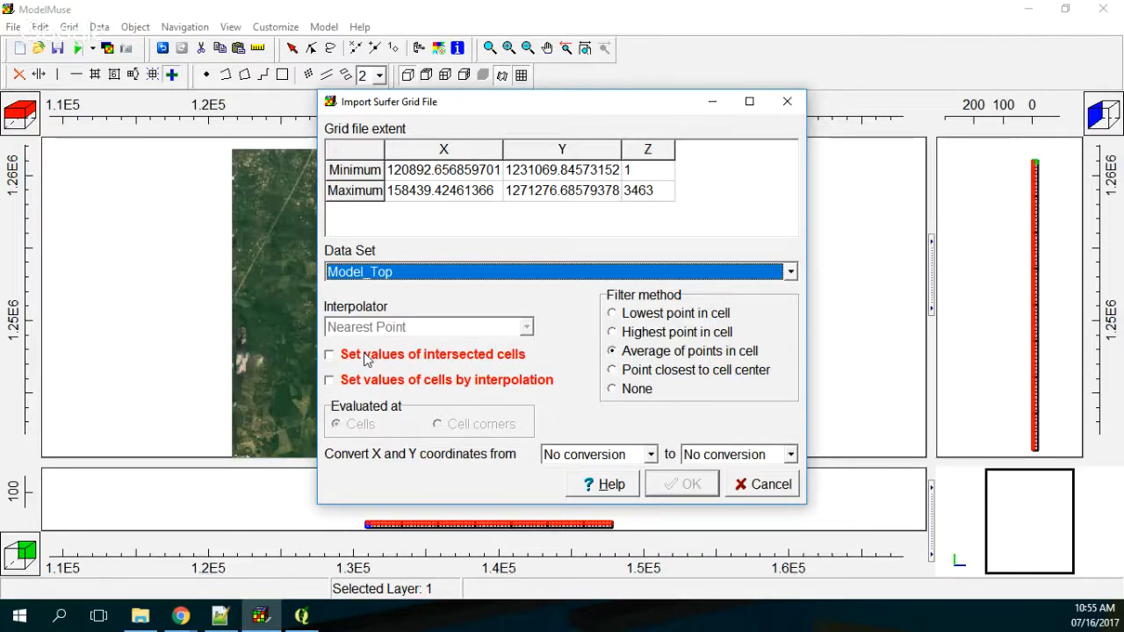
left_click(369, 357)
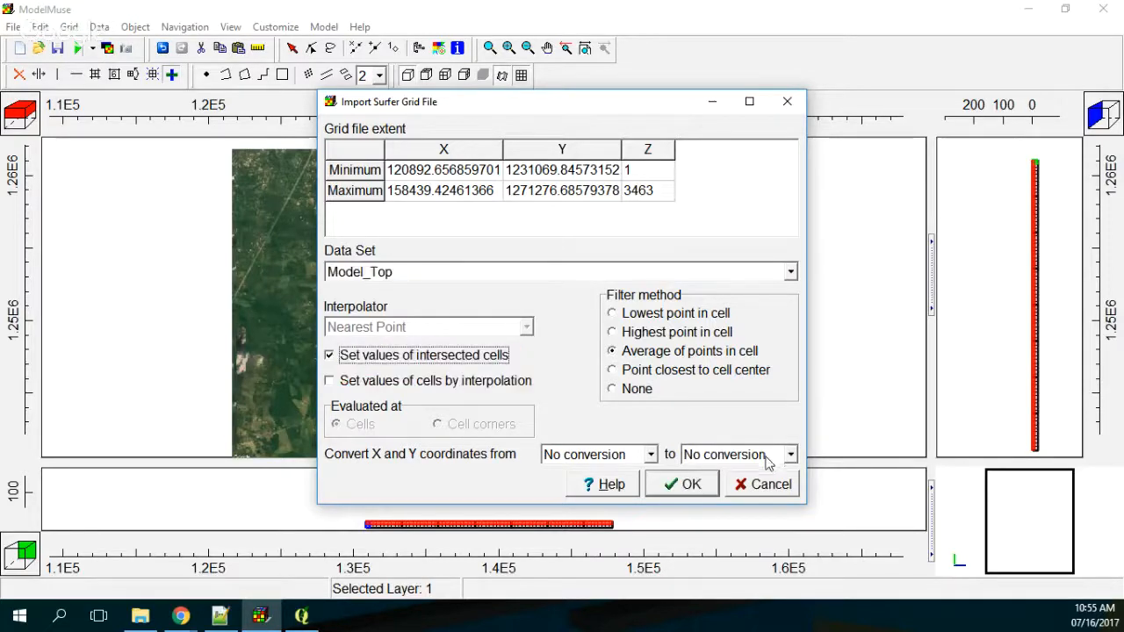
left_click(675, 487)
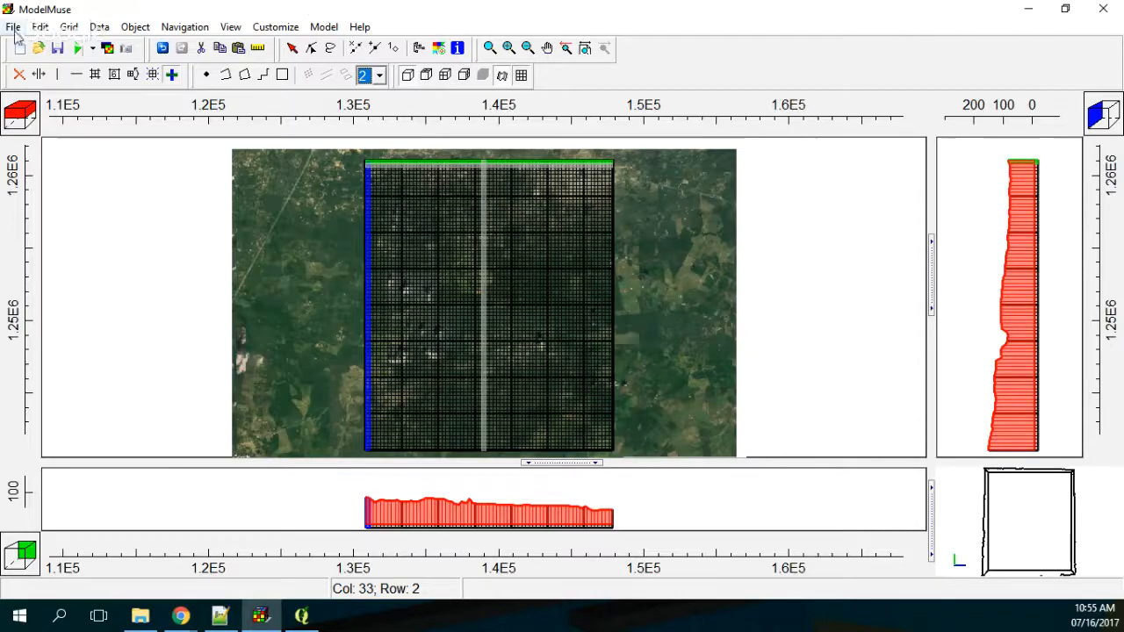
Step: Switch to QGIS, show the GeologicalContactPoints_WGS19S layer and hide the Elevation_WGS19N raster
left_click(300, 617)
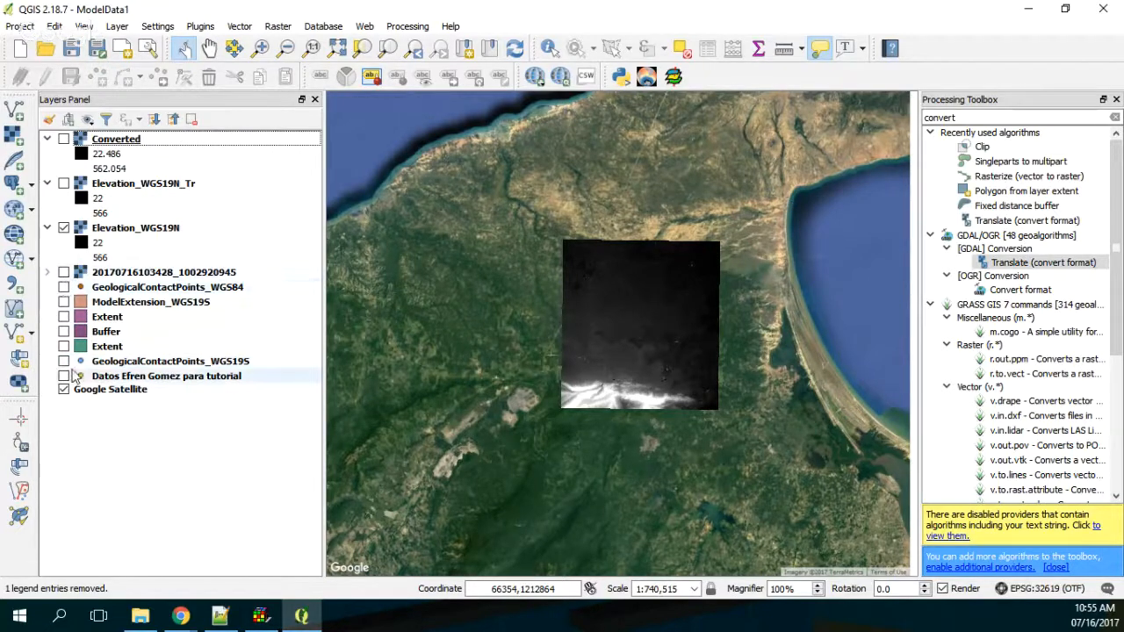
left_click(65, 361)
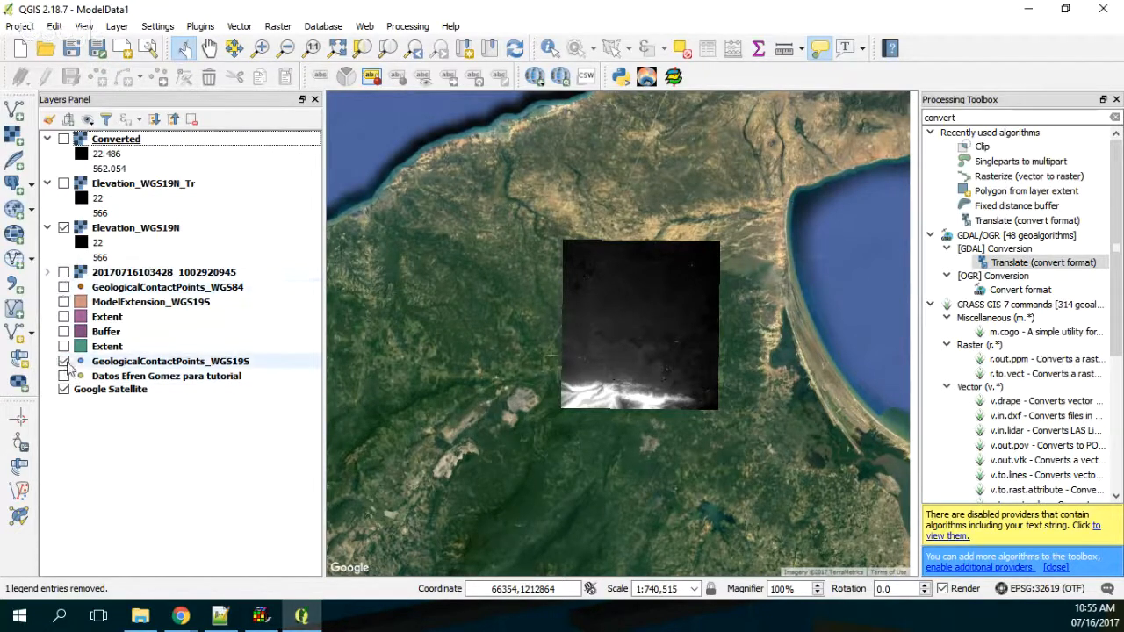
left_click(124, 365)
left_click(64, 228)
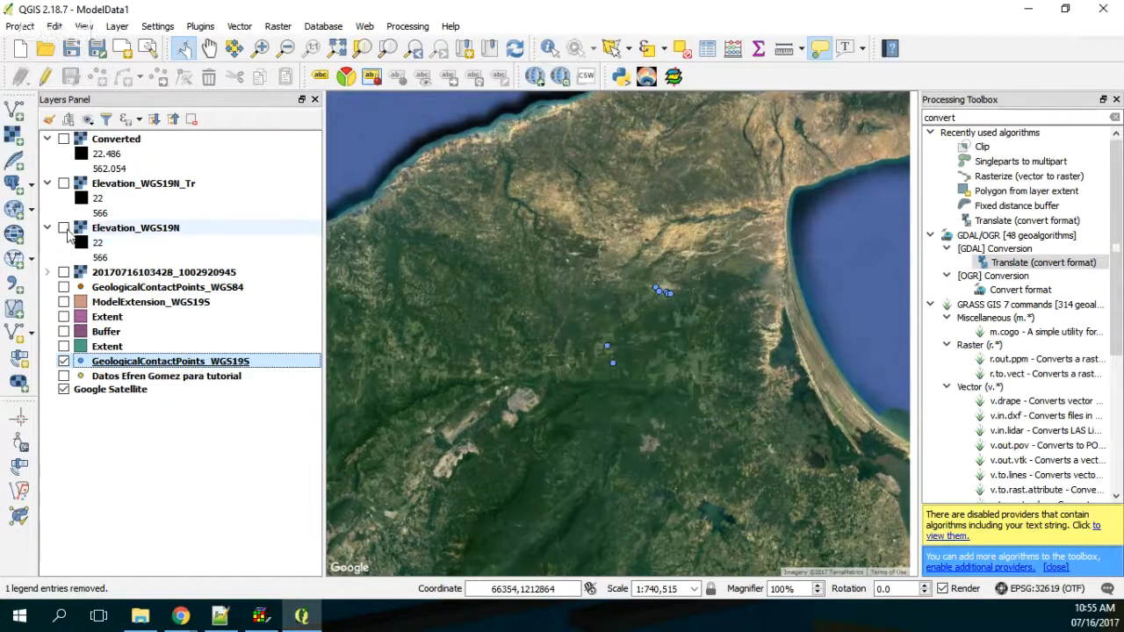
Step: Open the attribute table of GeologicalContactPoints_WGS19S and bring its East, North and Z columns into view
right_click(144, 368)
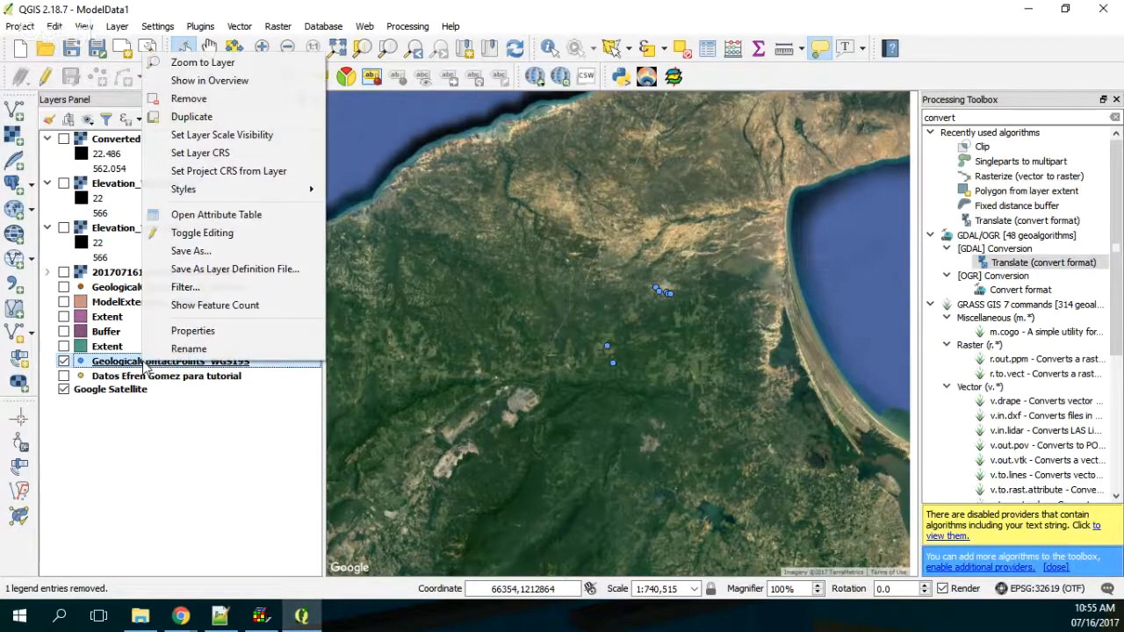
left_click(216, 214)
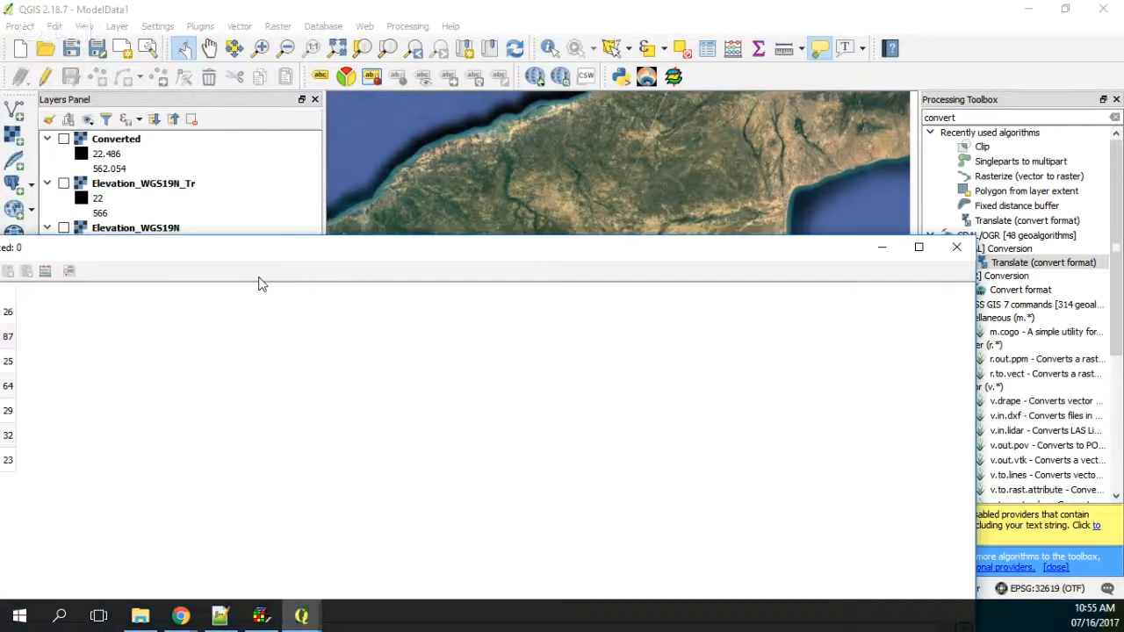
left_click_drag(259, 284, 458, 176)
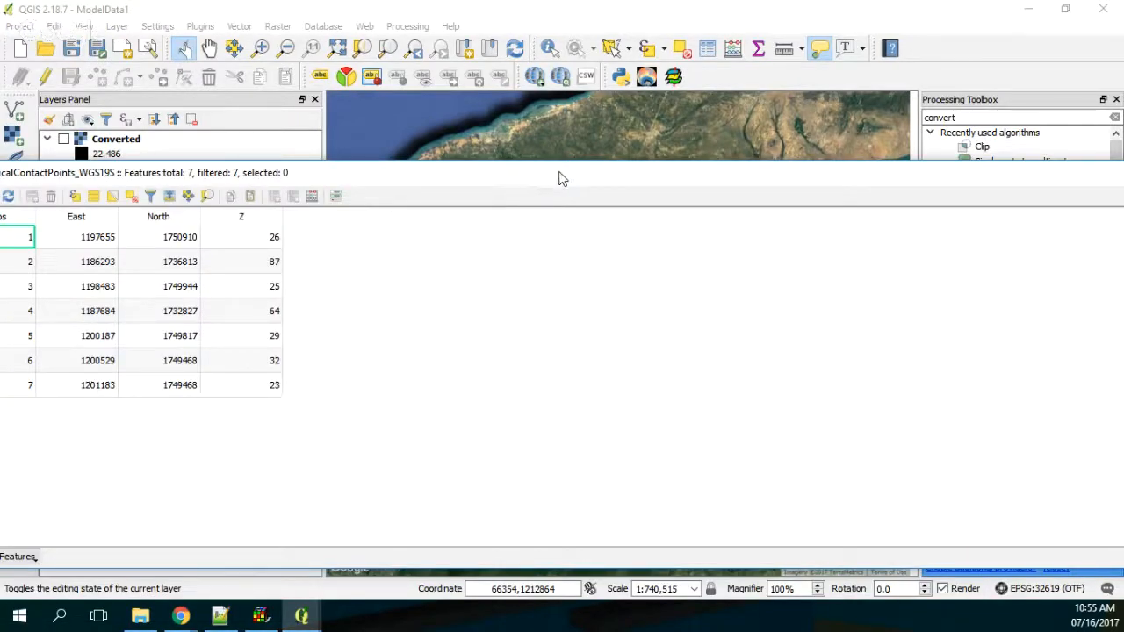
Step: Move the attribute table aside, switch to ModelMuse and start a shapefile import
left_click_drag(562, 179, 0, 179)
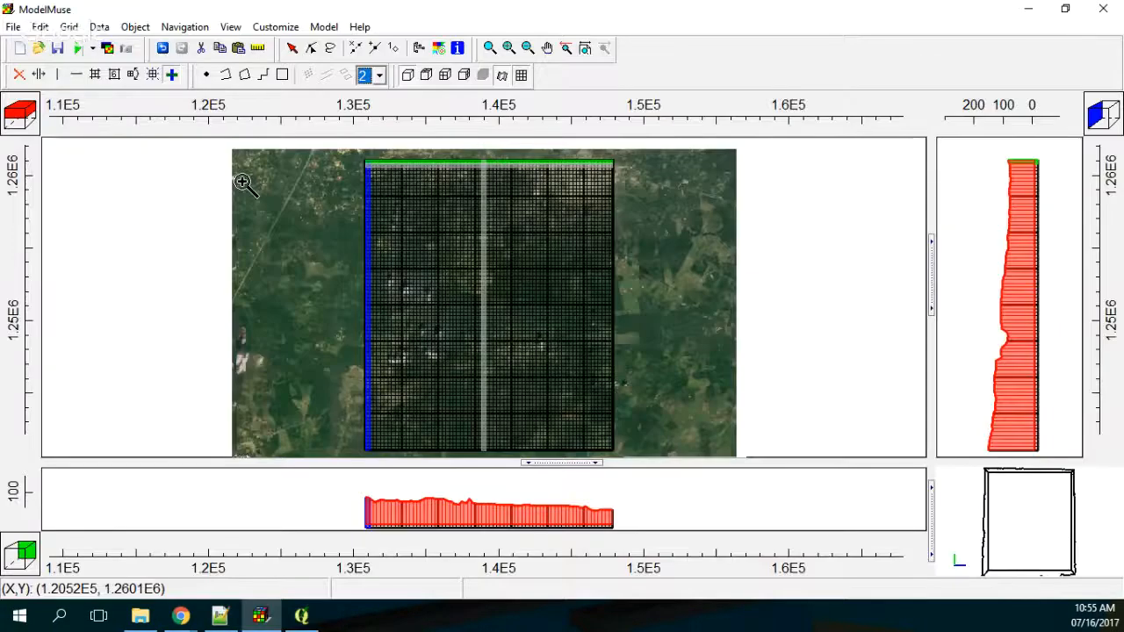
left_click(13, 27)
mouse_move(58, 117)
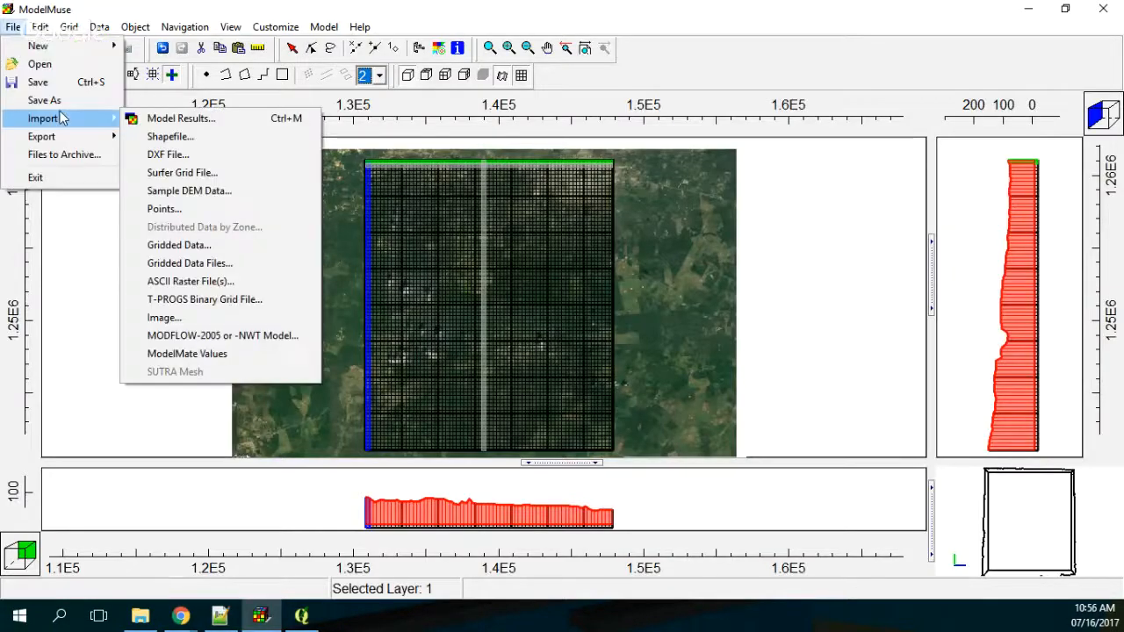
left_click(169, 138)
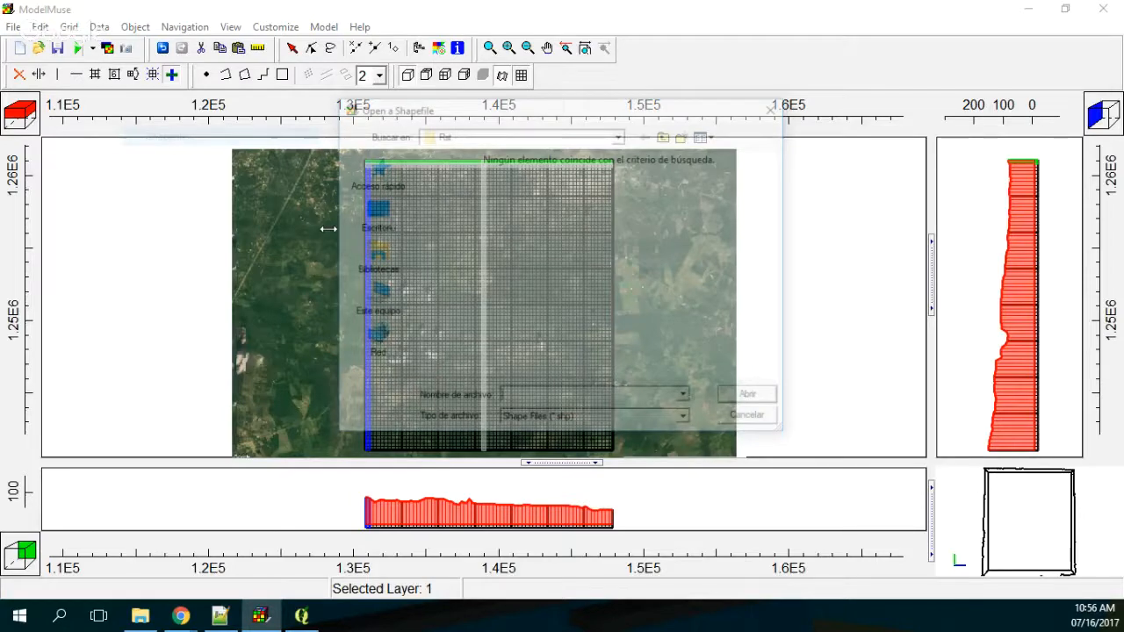
Step: Switch to QGIS and remove the GeologicalContactPoints_WGS19S layer from the project
left_click(301, 615)
right_click(187, 356)
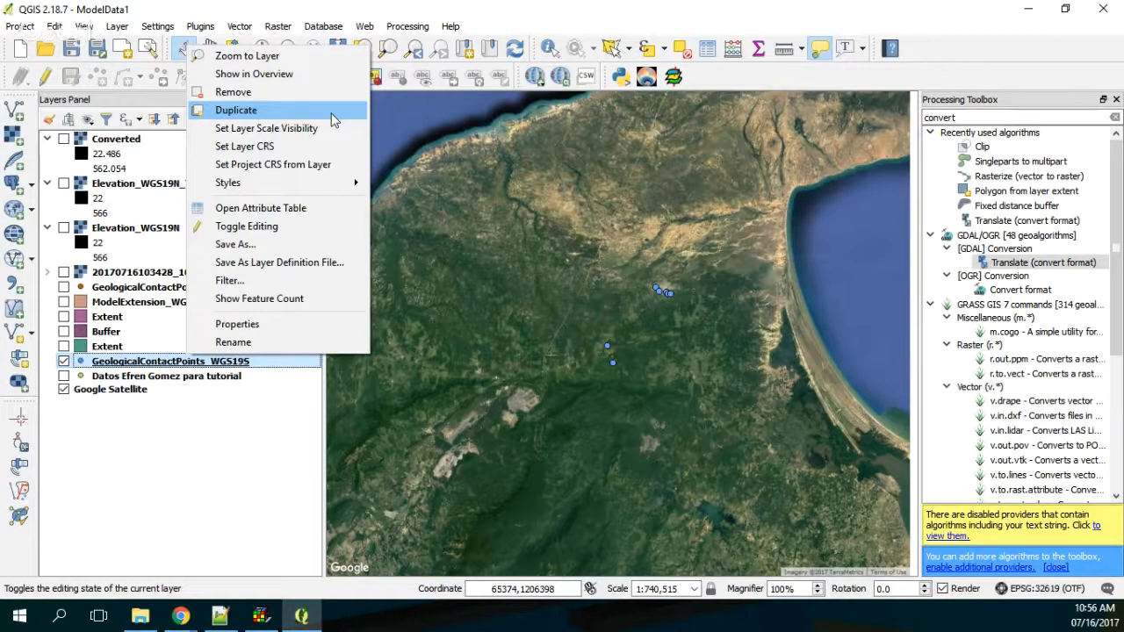
left_click(233, 91)
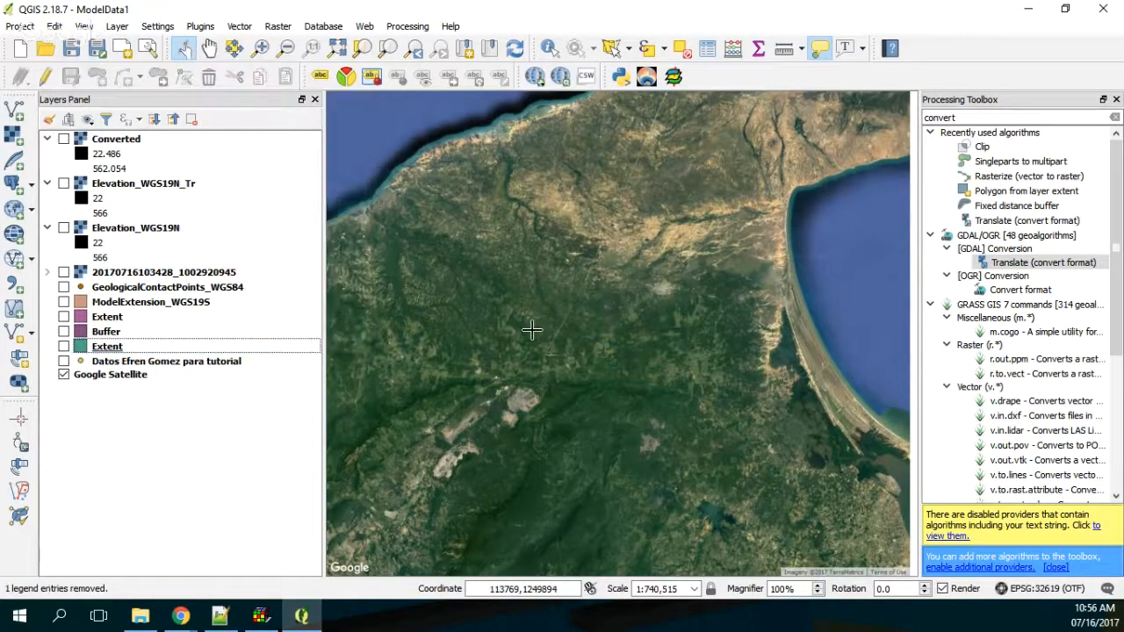
Step: Return to ModelMuse and open GeologicalContactPoints_WGS19S.shp from the Shps folder for import
left_click(305, 620)
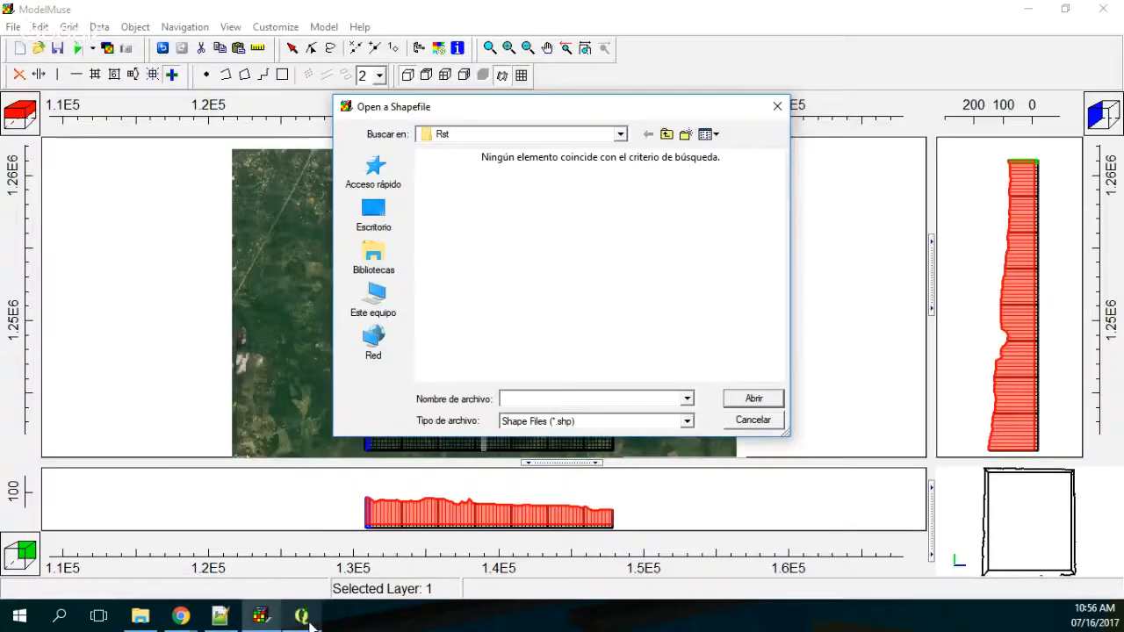
left_click(666, 135)
double_click(446, 208)
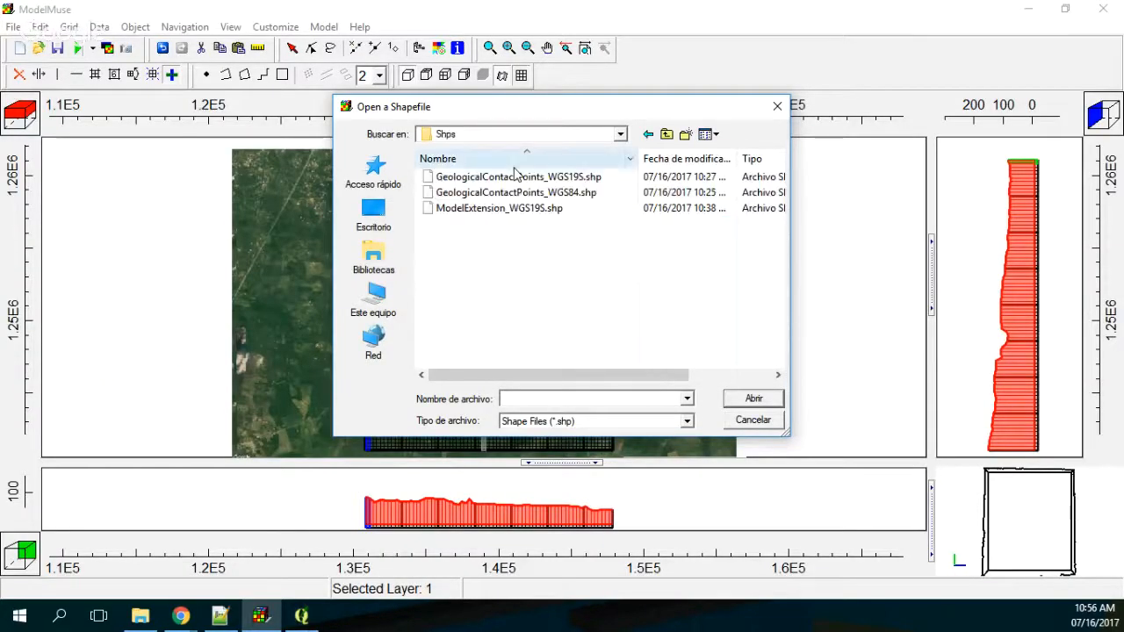
left_click(534, 178)
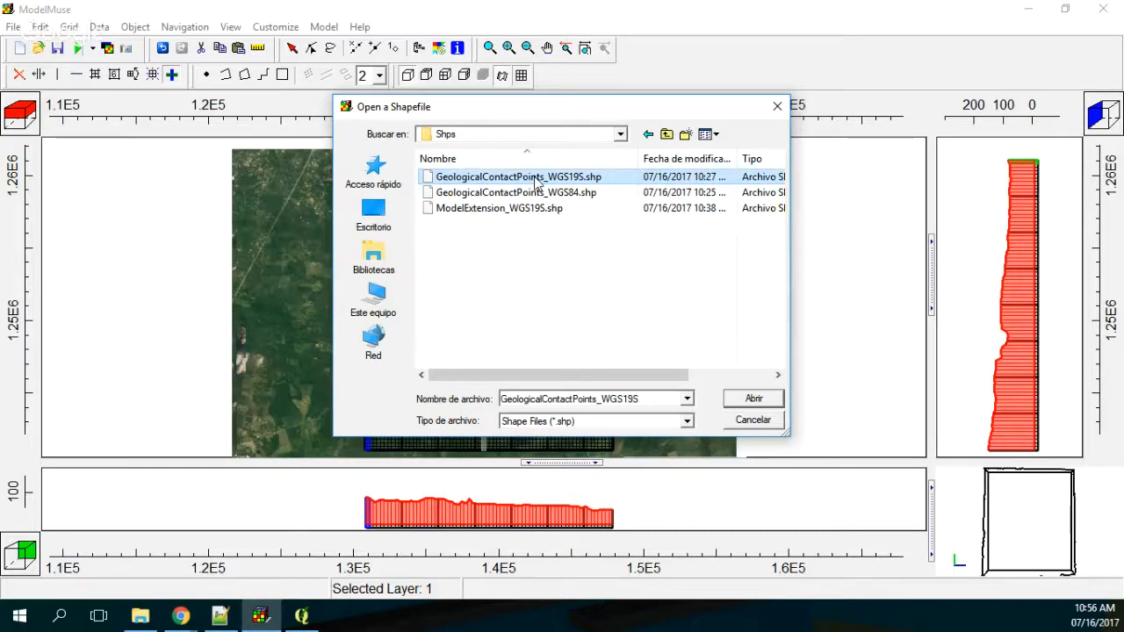
double_click(536, 179)
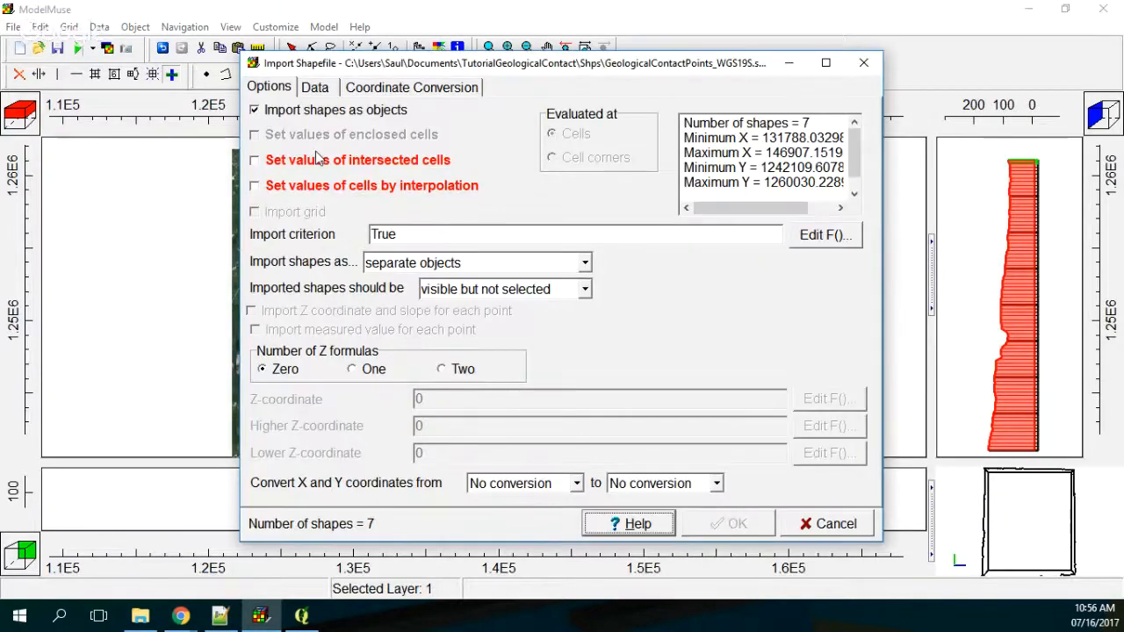
Step: Set the shapes to import as a single, multipart object, with cell values set by interpolation rather than for intersected cells
left_click(318, 159)
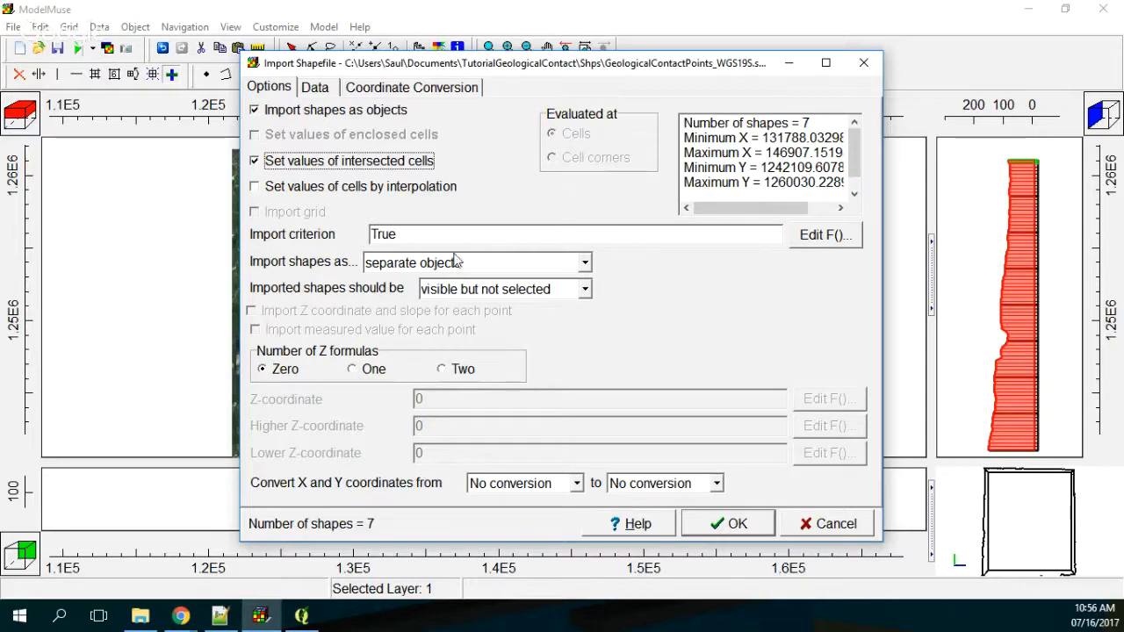
left_click(452, 263)
left_click(450, 264)
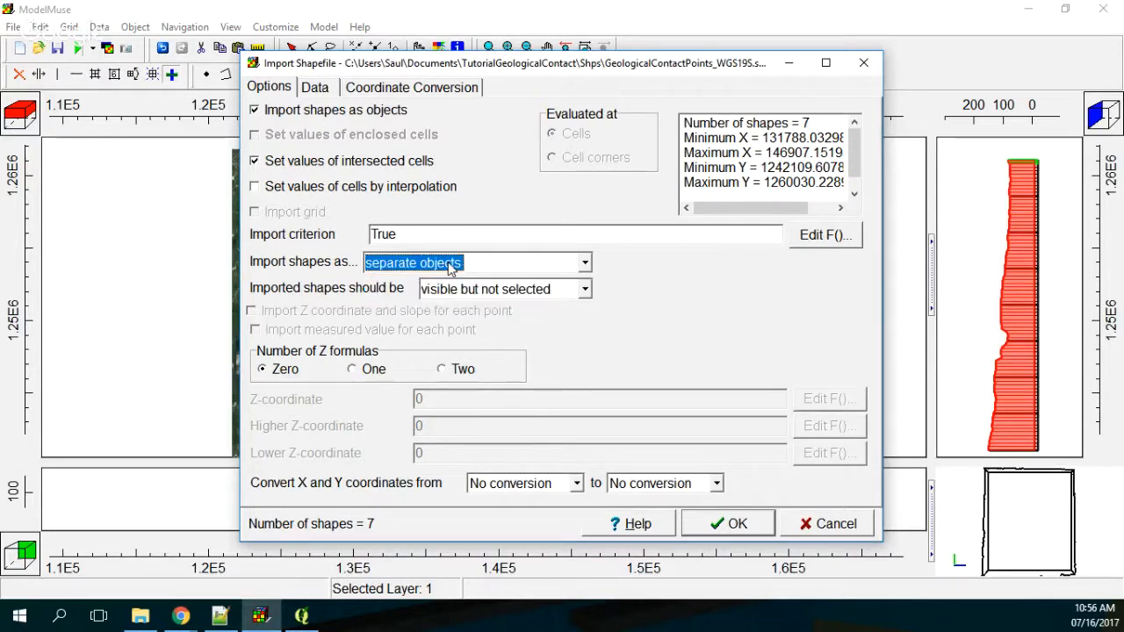
left_click(450, 263)
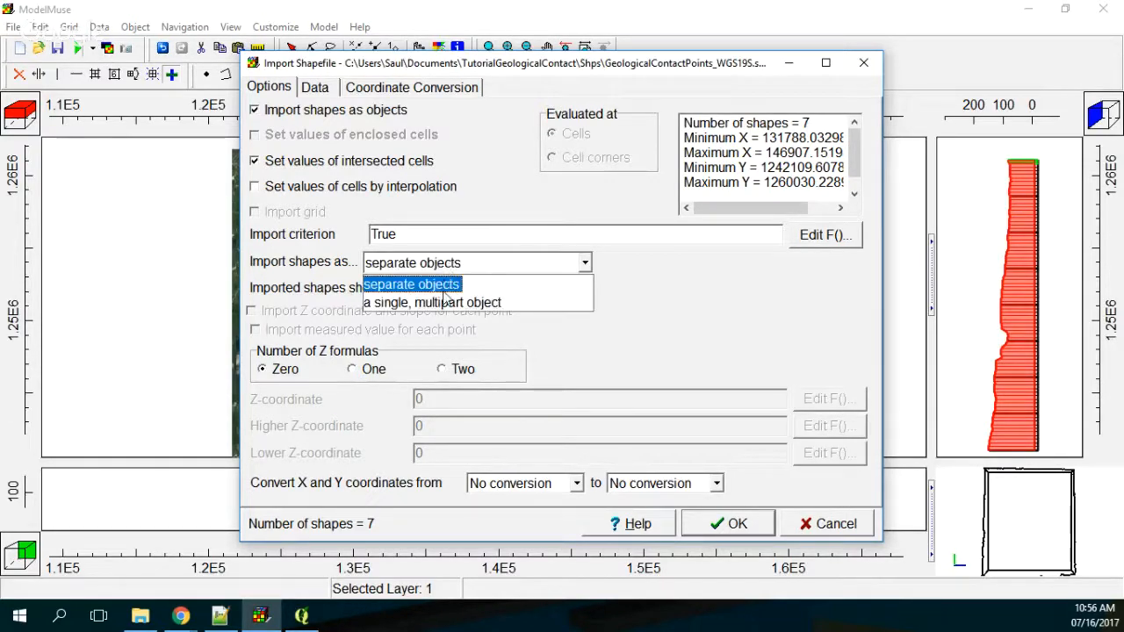
left_click(445, 300)
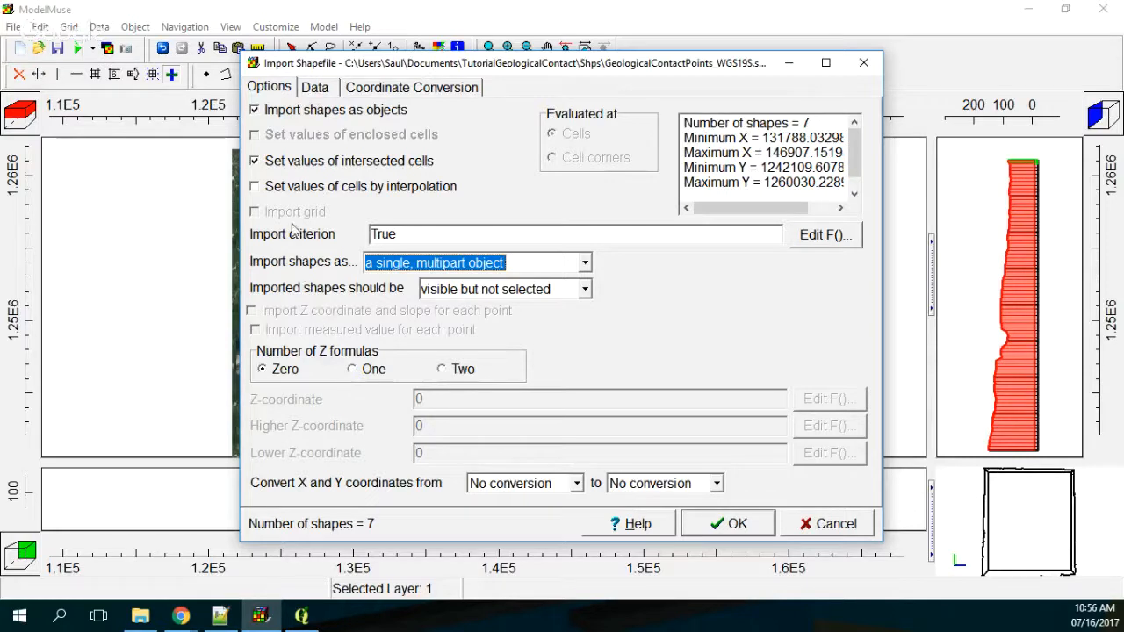
left_click(291, 191)
left_click(278, 165)
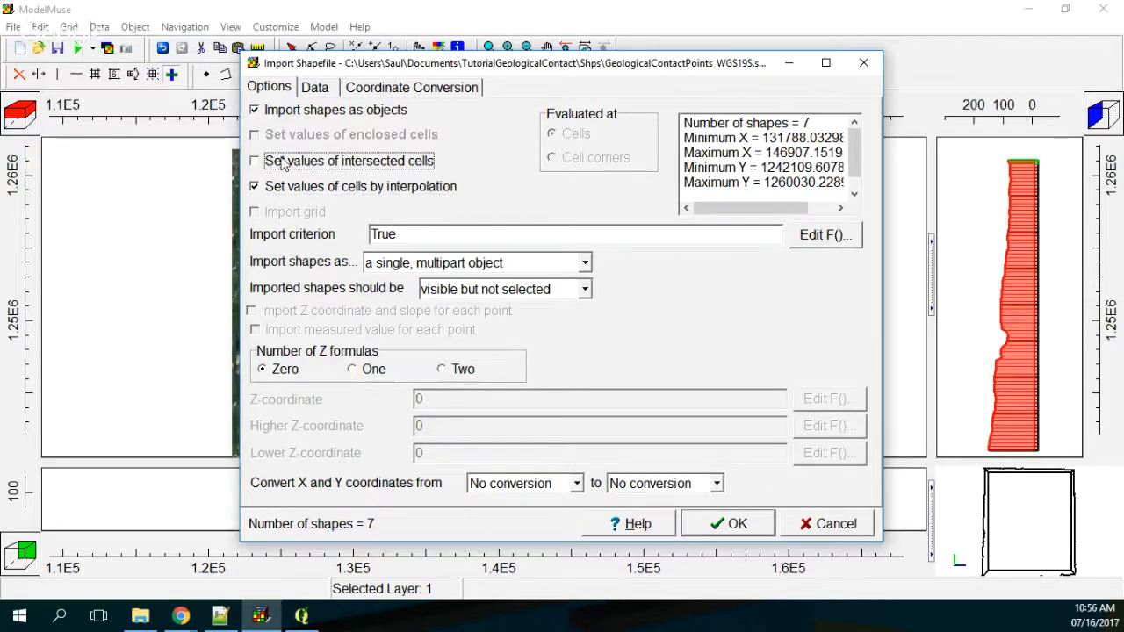
Step: Mark only the Z attribute for import and assign it to a new data set
left_click(312, 87)
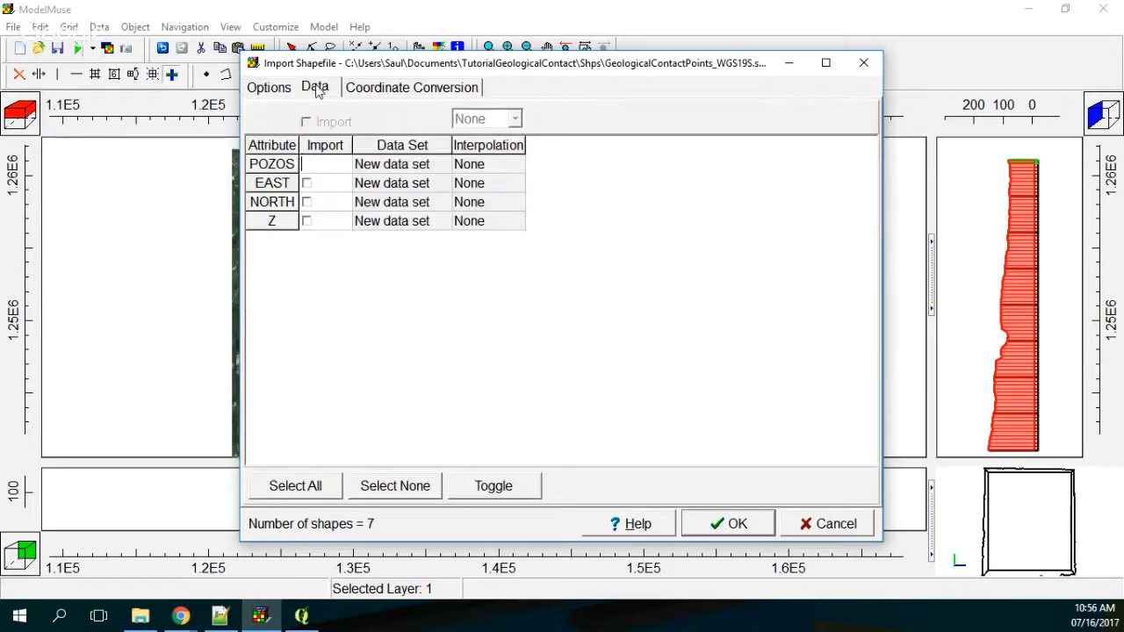
left_click(306, 222)
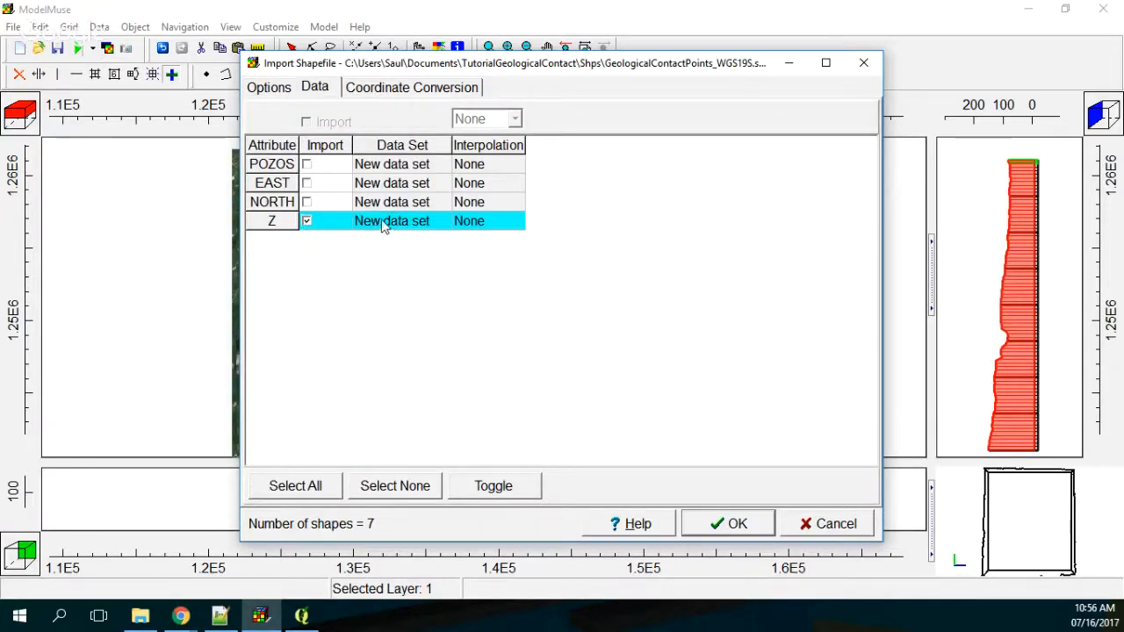
left_click(406, 224)
left_click(460, 221)
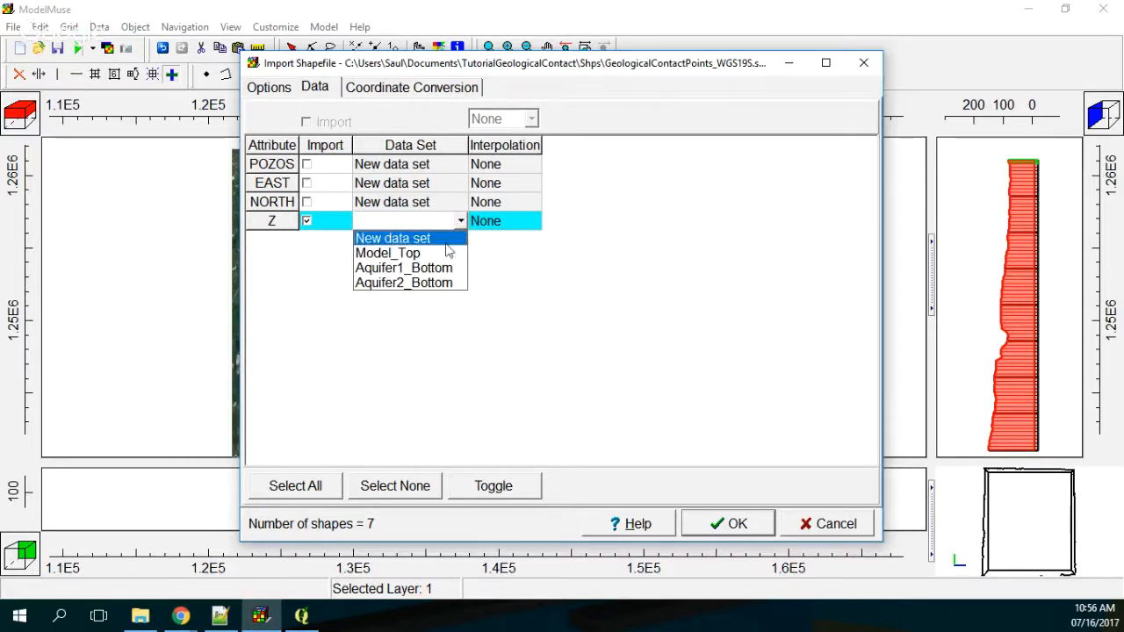
left_click(448, 239)
Step: Keep the Z attribute's interpolation at None, recheck the import options and run the shapefile import
left_click(490, 225)
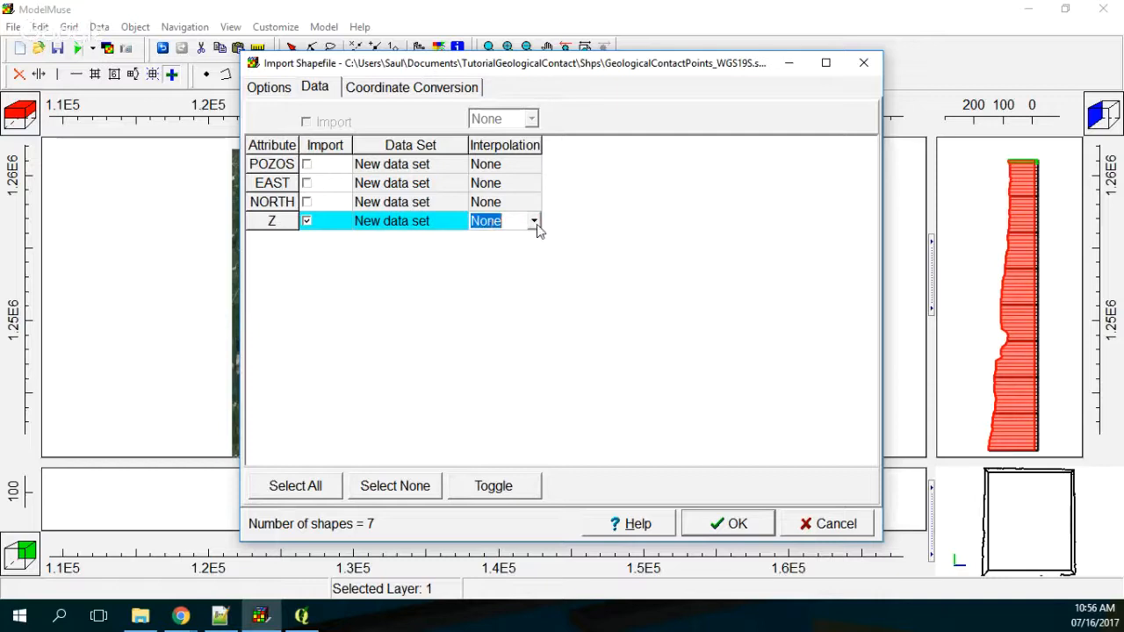
left_click(534, 222)
left_click(535, 222)
left_click(534, 222)
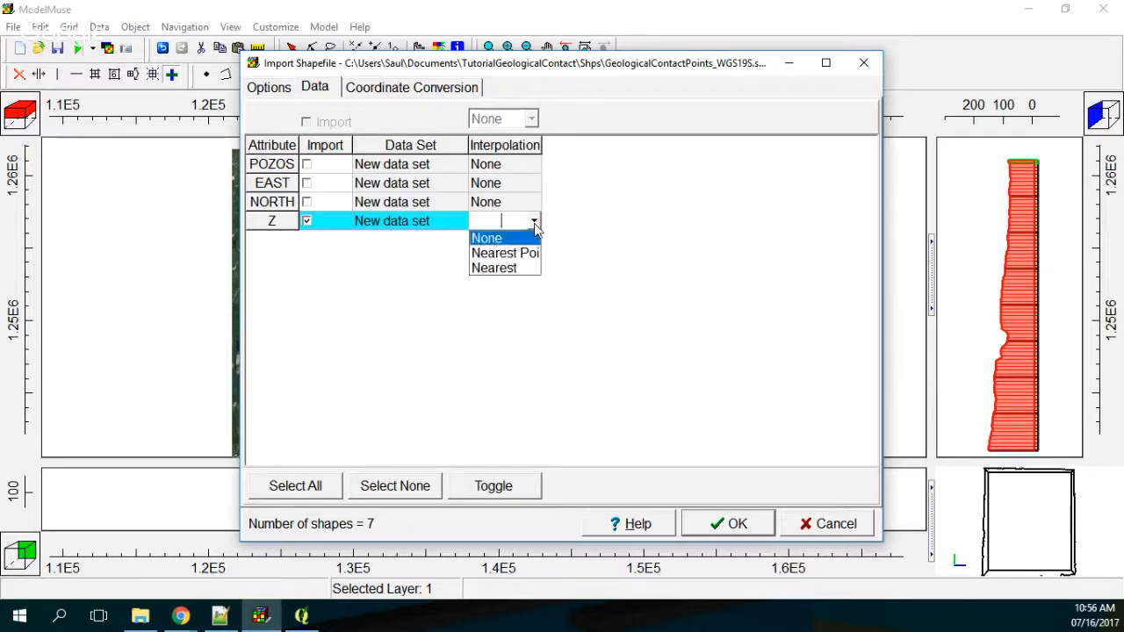
left_click(534, 223)
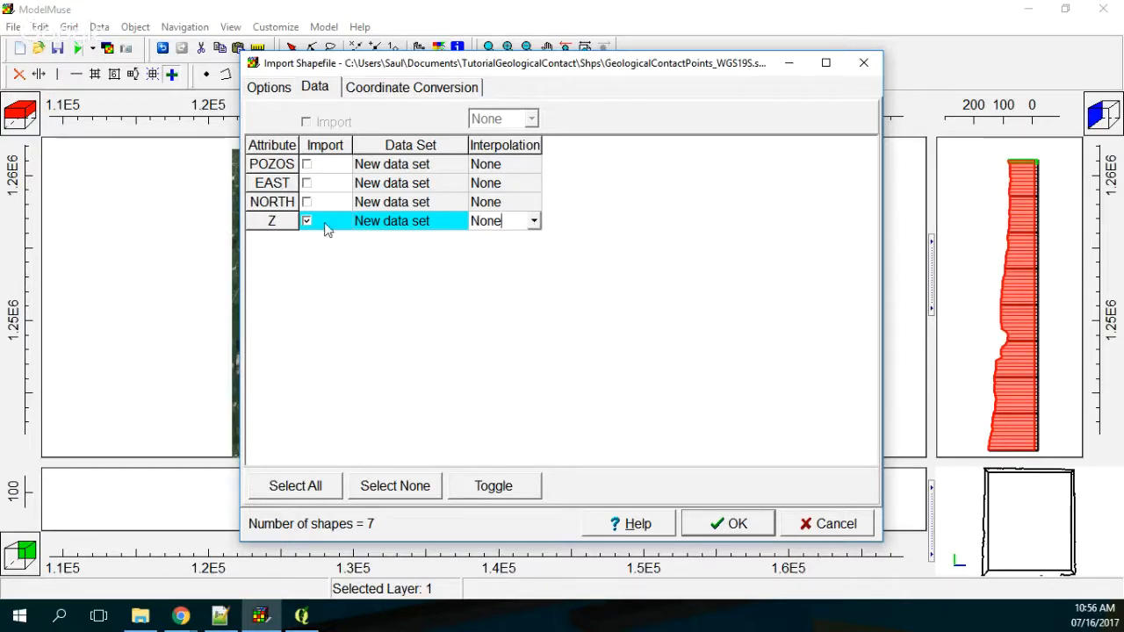
left_click(269, 88)
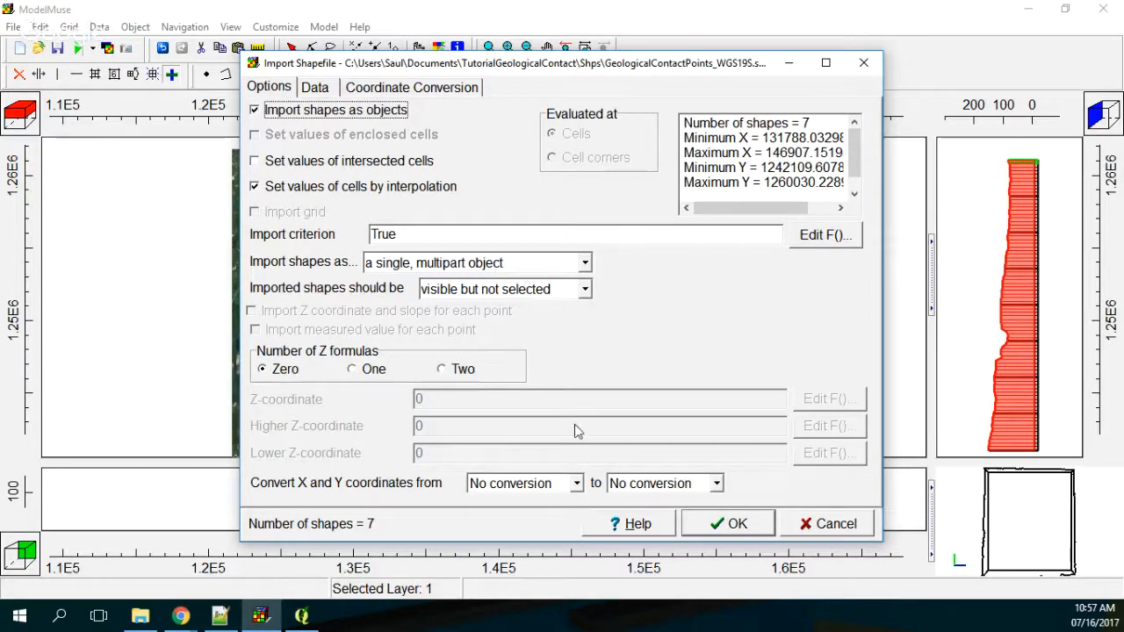
left_click(324, 87)
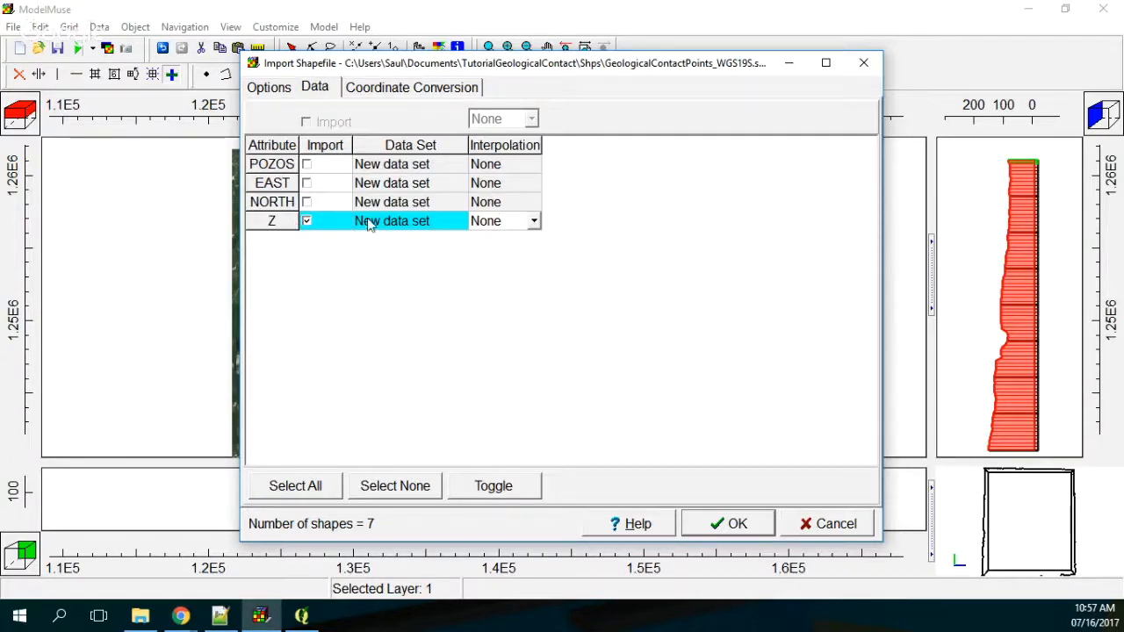
left_click(736, 523)
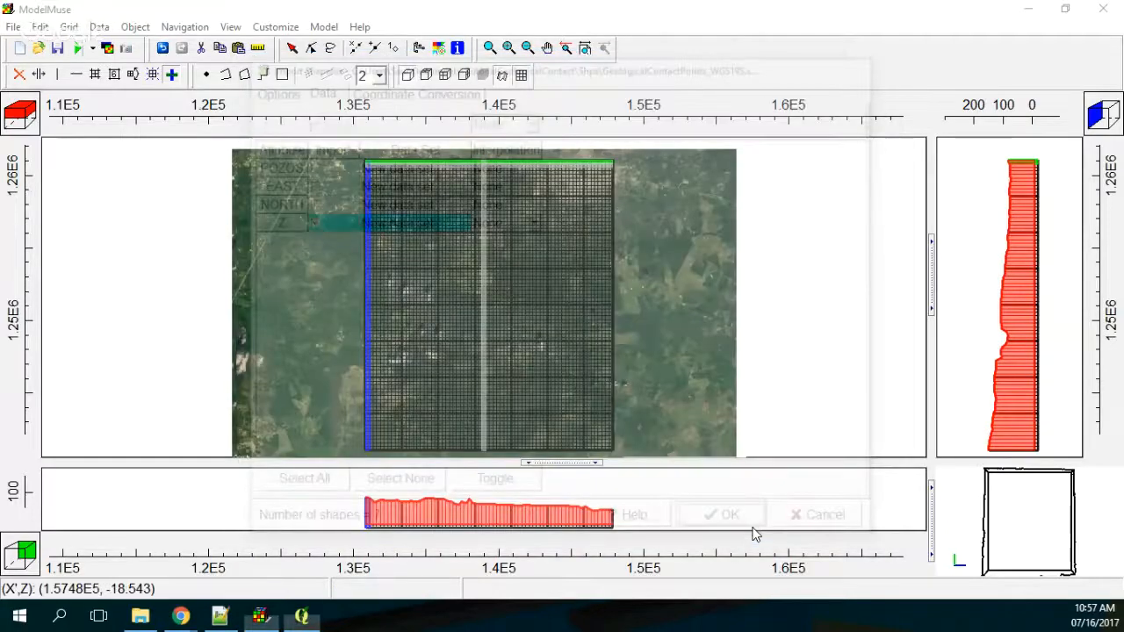
Step: Open the data set editor and check the interpolation methods offered for the user-defined Z1 data set
left_click(99, 26)
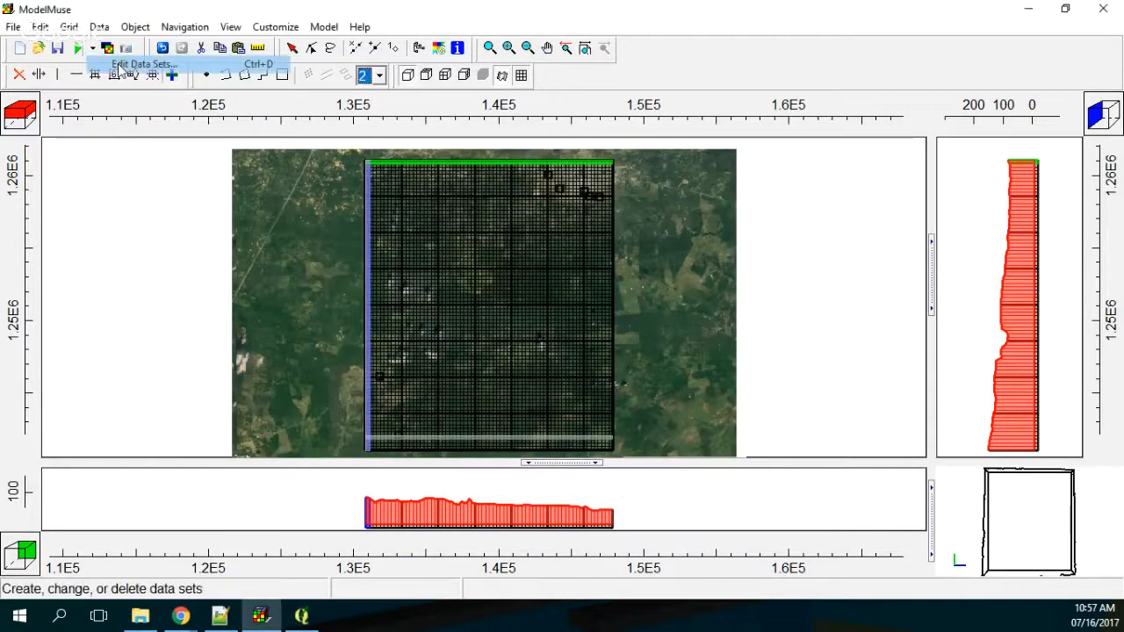
left_click(132, 65)
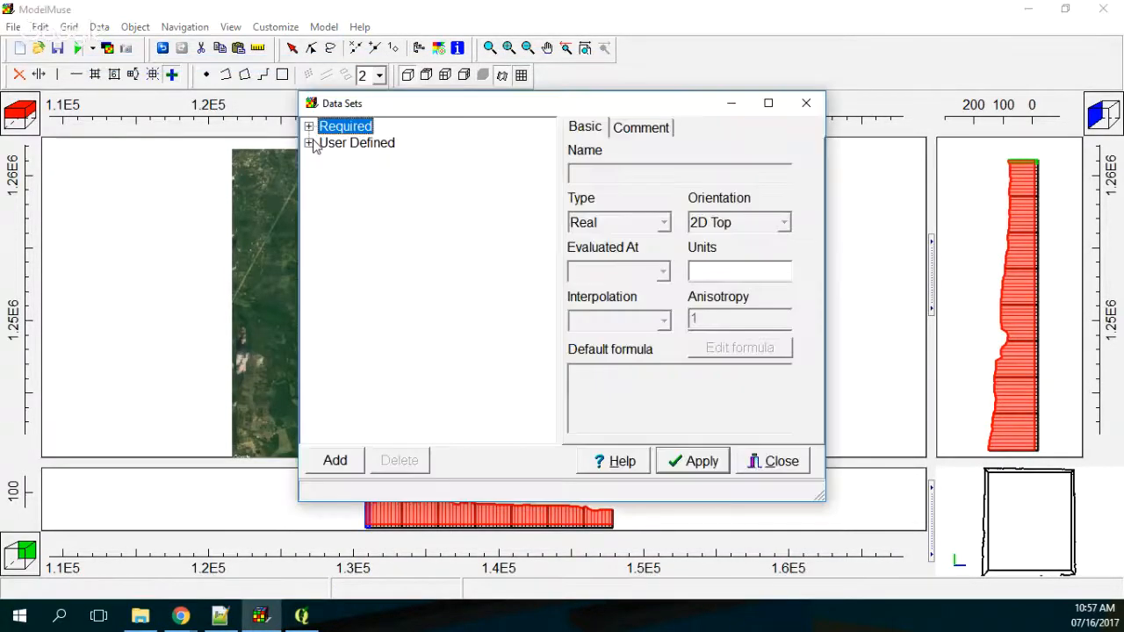
left_click(309, 143)
left_click(360, 175)
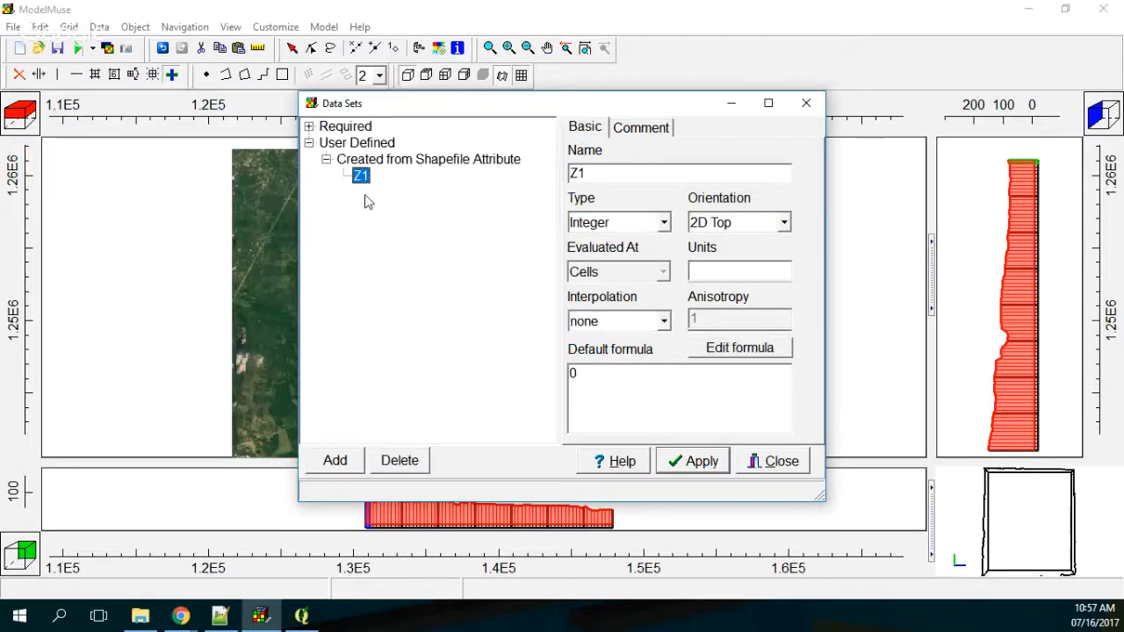
left_click(664, 322)
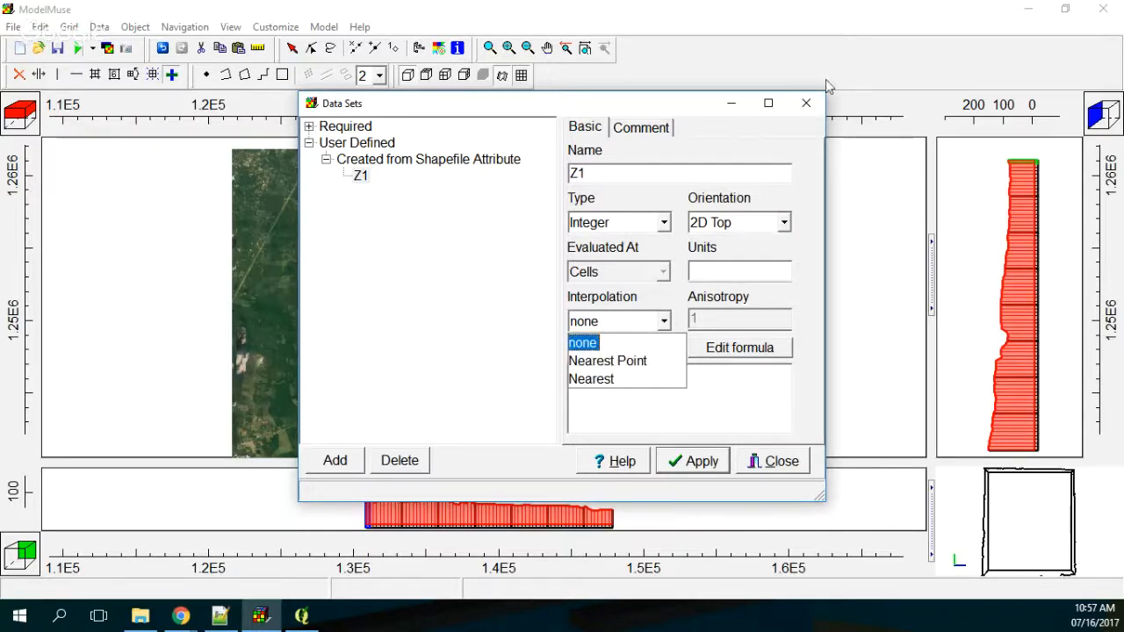
left_click(454, 253)
Step: Try the 3D orientation on the Z1 data set, check its type and interpolation choices, and set the orientation back to 2D Top
left_click(783, 222)
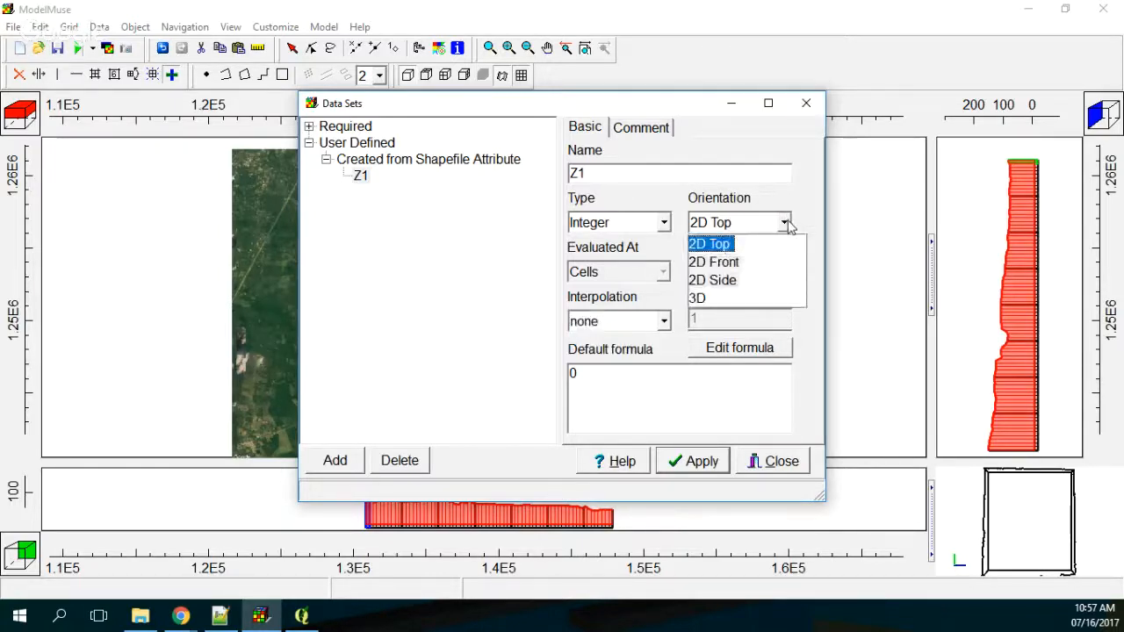
left_click(700, 299)
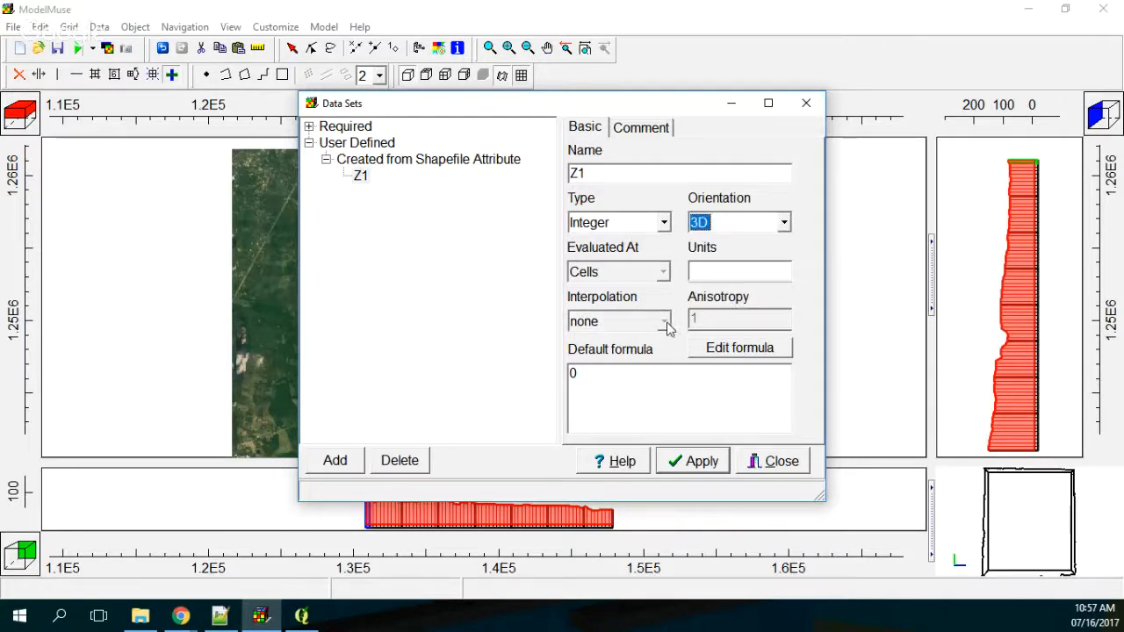
left_click(619, 227)
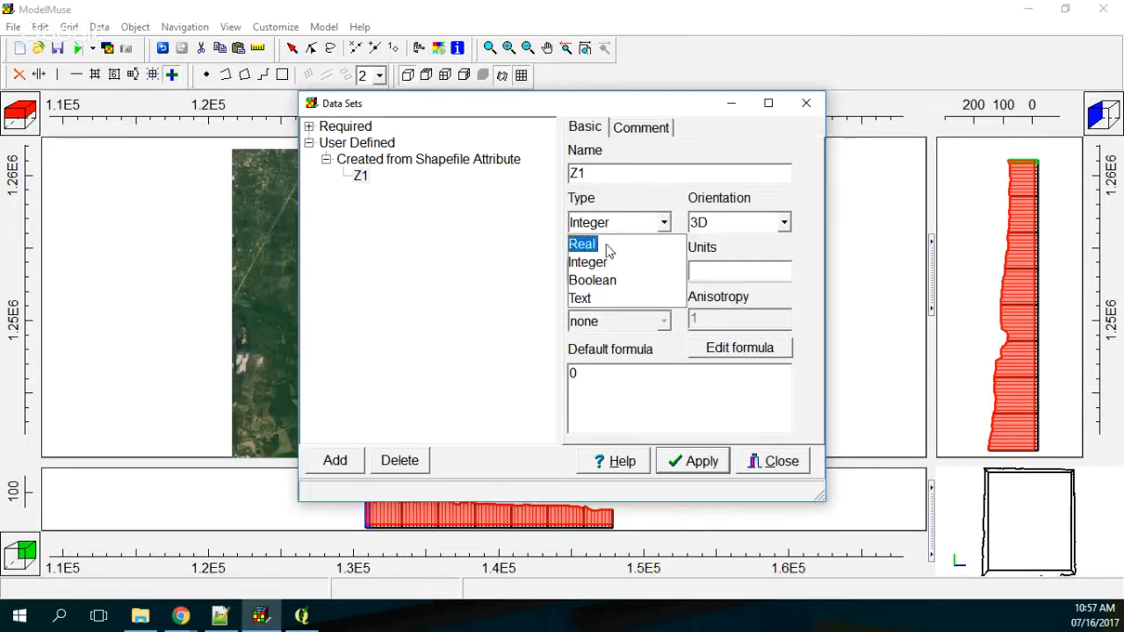
left_click(606, 233)
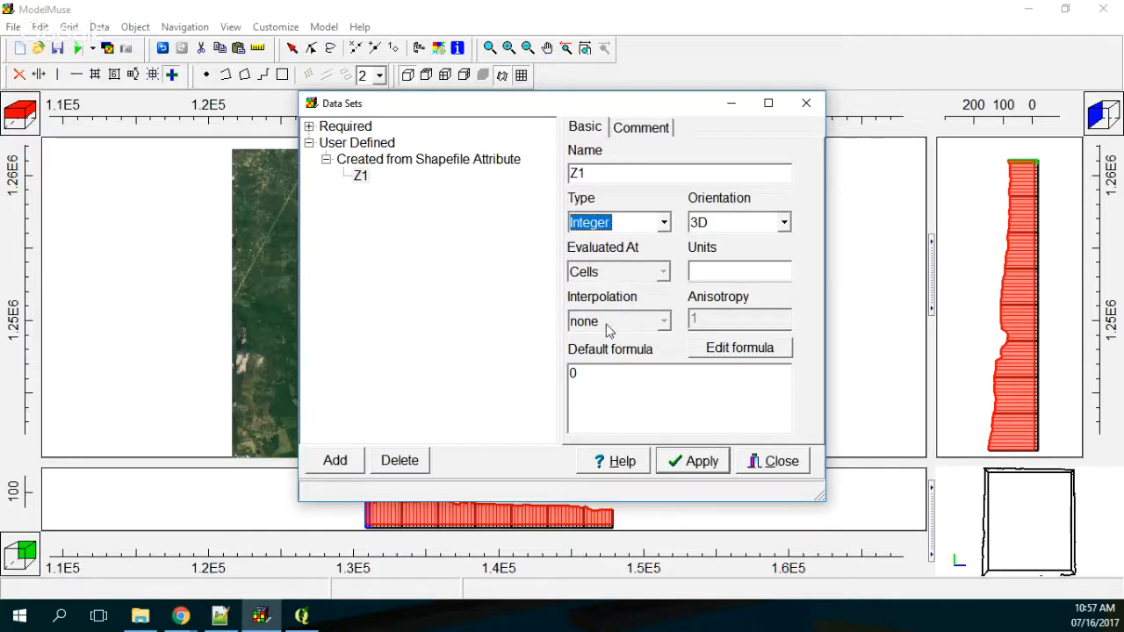
left_click(786, 222)
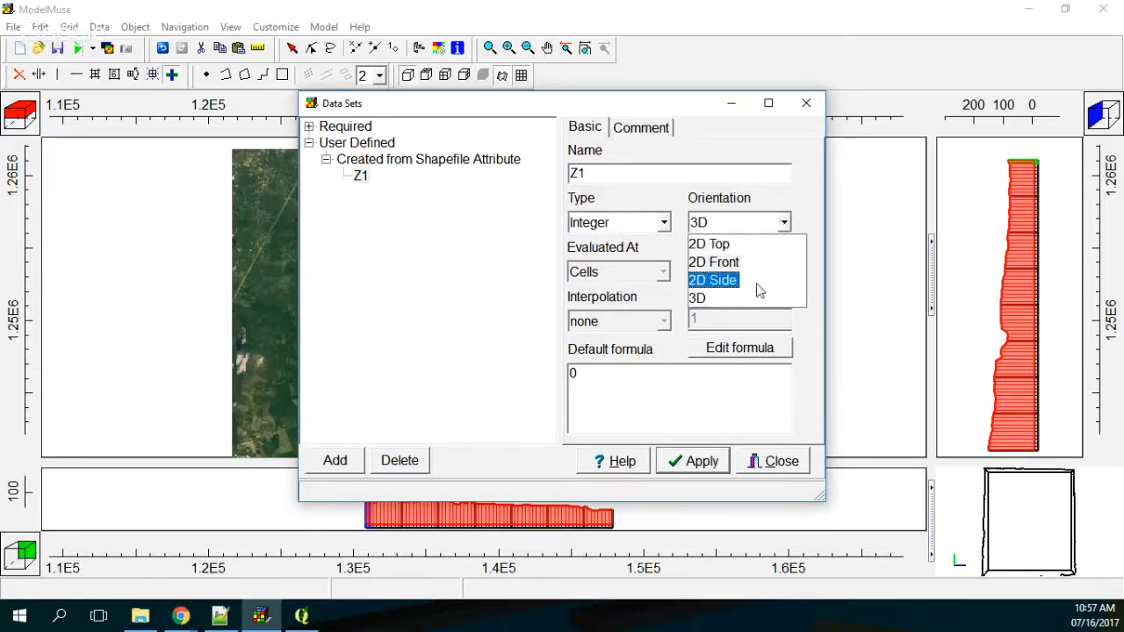
left_click(722, 243)
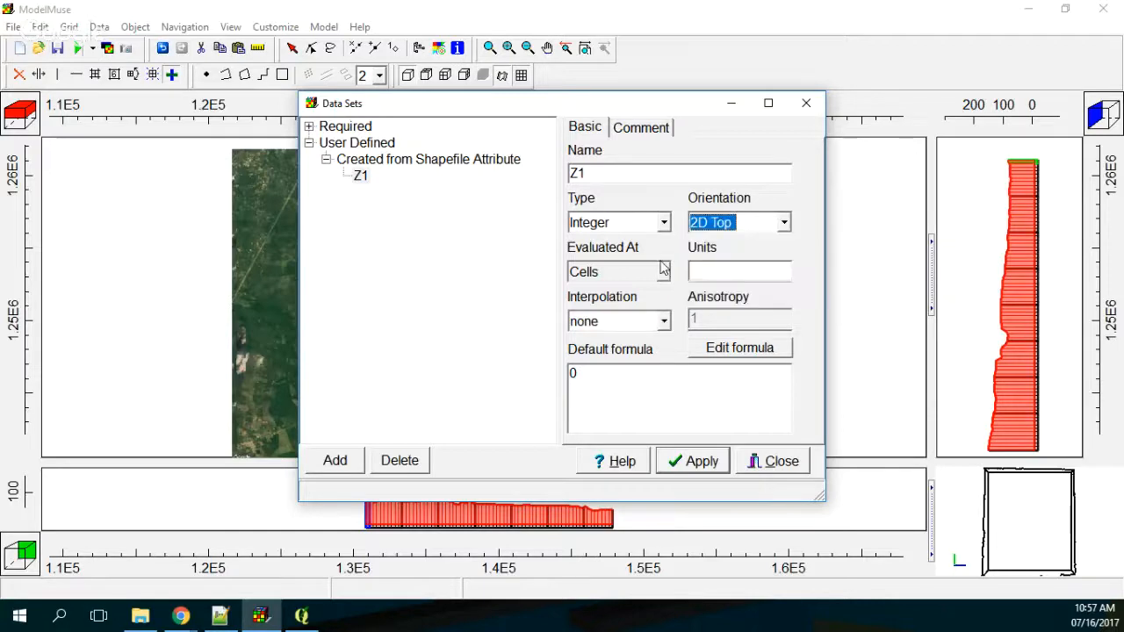
left_click(663, 322)
left_click(661, 334)
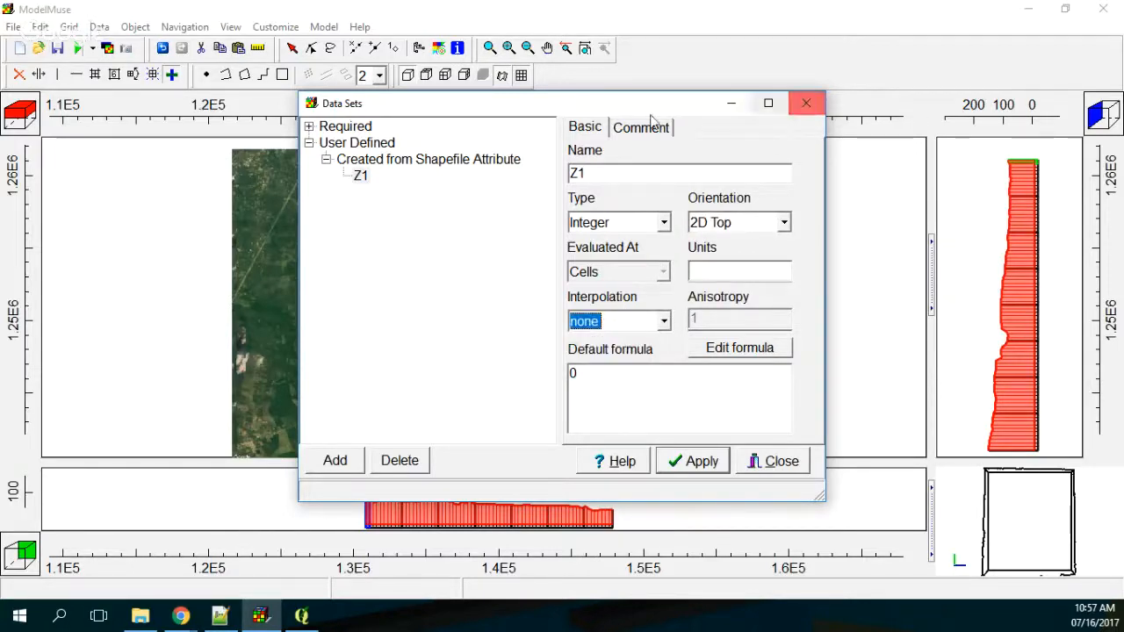
Step: Expand the required data sets and display the settings of Model_Top under Layer Definition
left_click(309, 126)
left_click(326, 159)
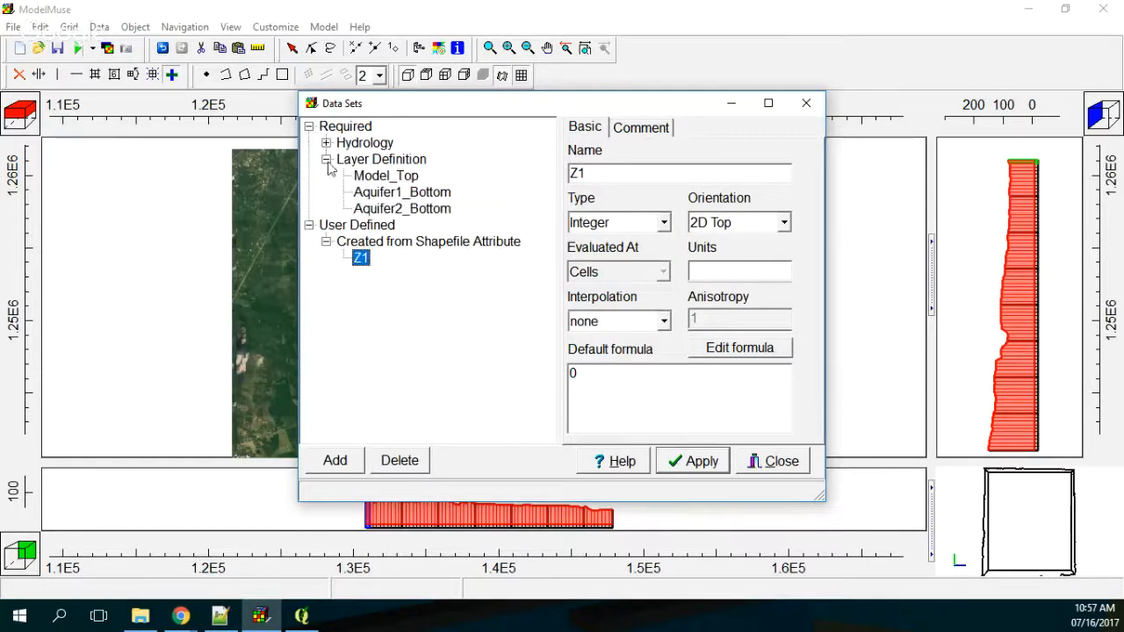
left_click(326, 143)
left_click(326, 143)
left_click(385, 176)
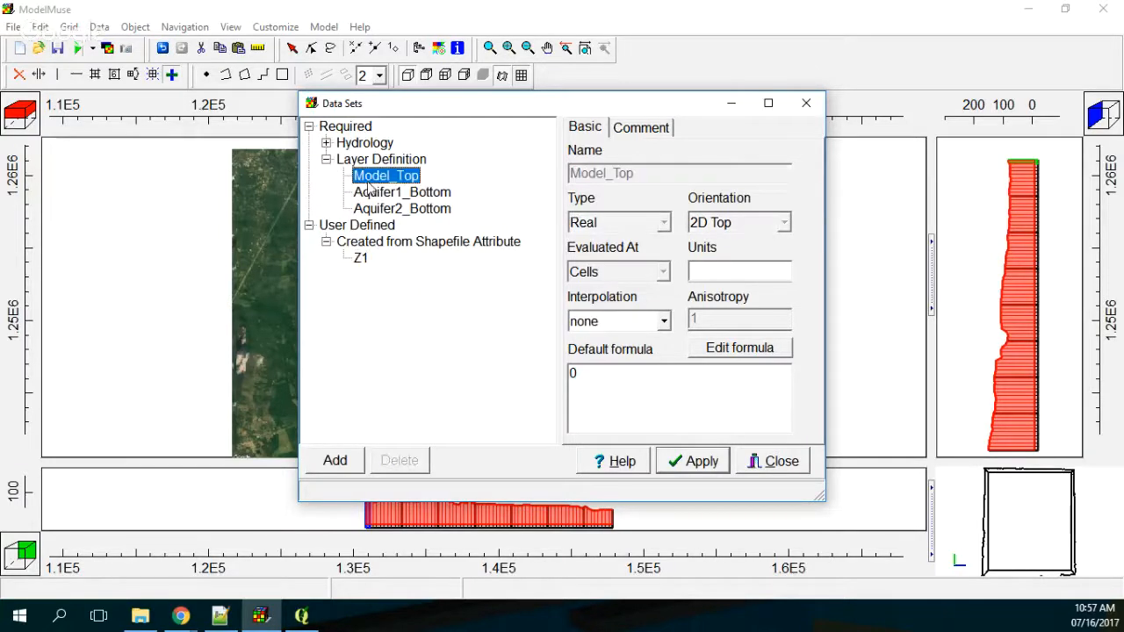
Step: Give the user-defined Z1 data set the Real type and Fitted Surface interpolation, then apply the change and close the editor
left_click(664, 321)
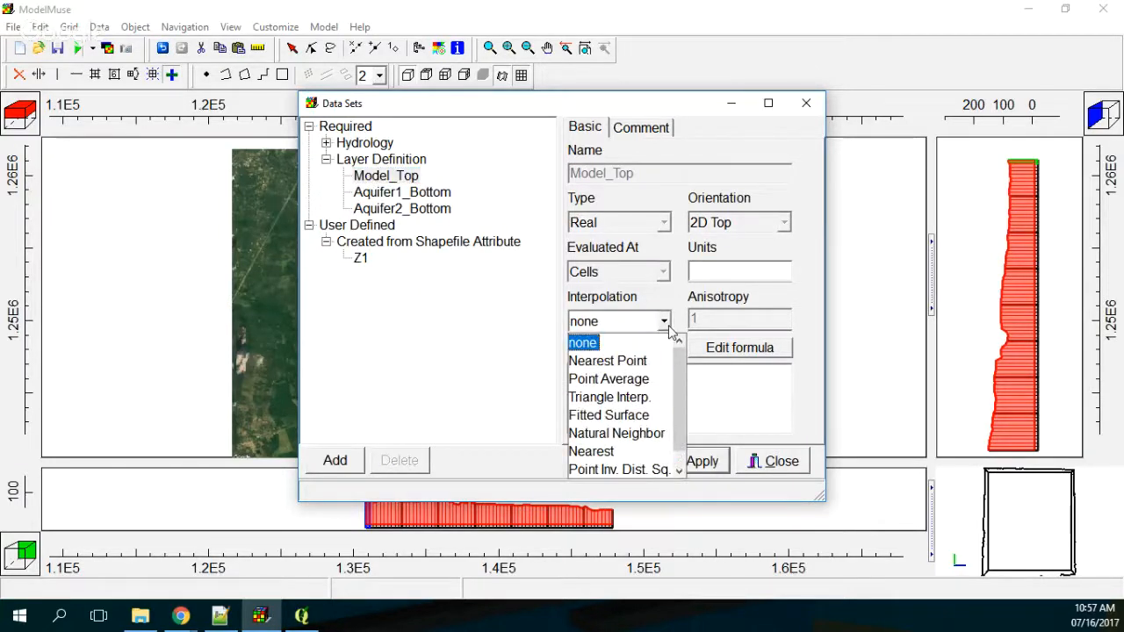
left_click(362, 258)
left_click(665, 222)
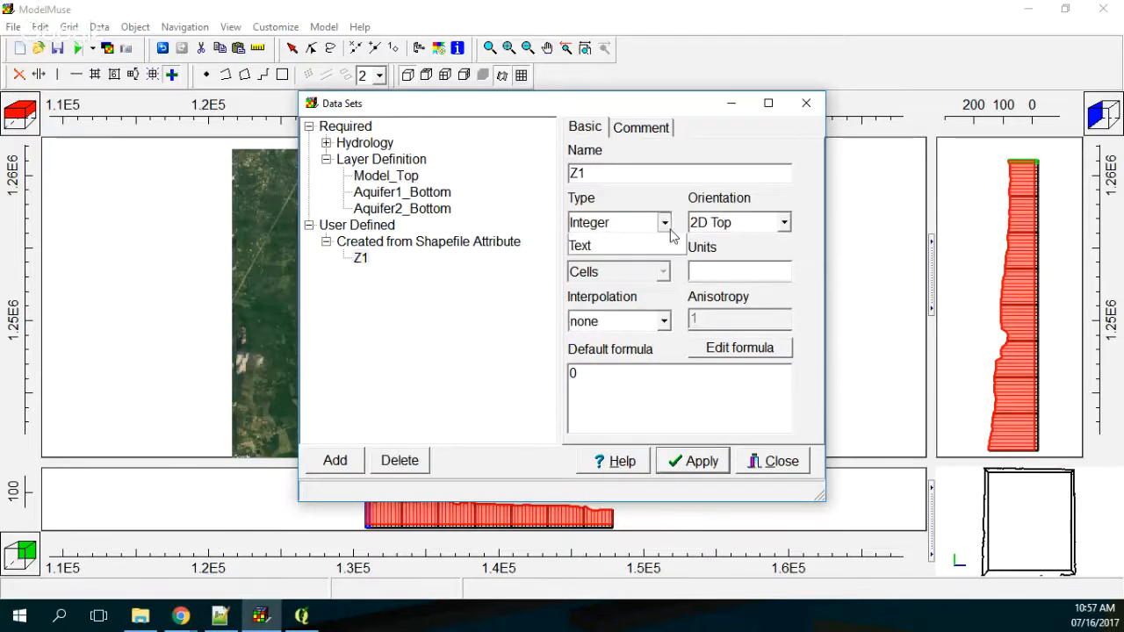
left_click(620, 240)
left_click(663, 318)
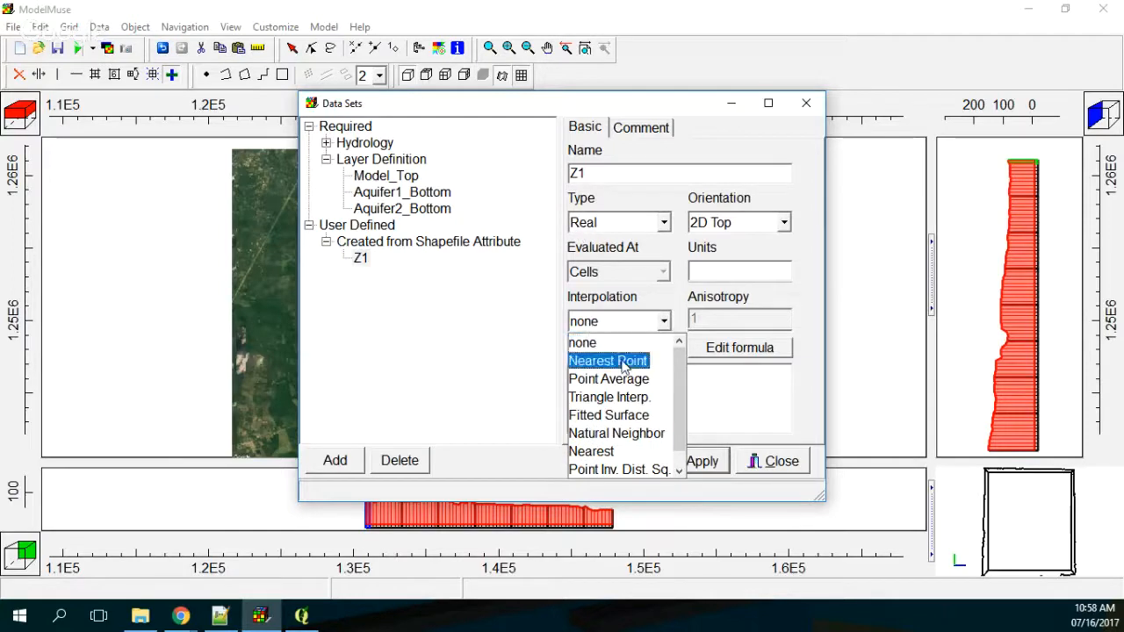
left_click(629, 416)
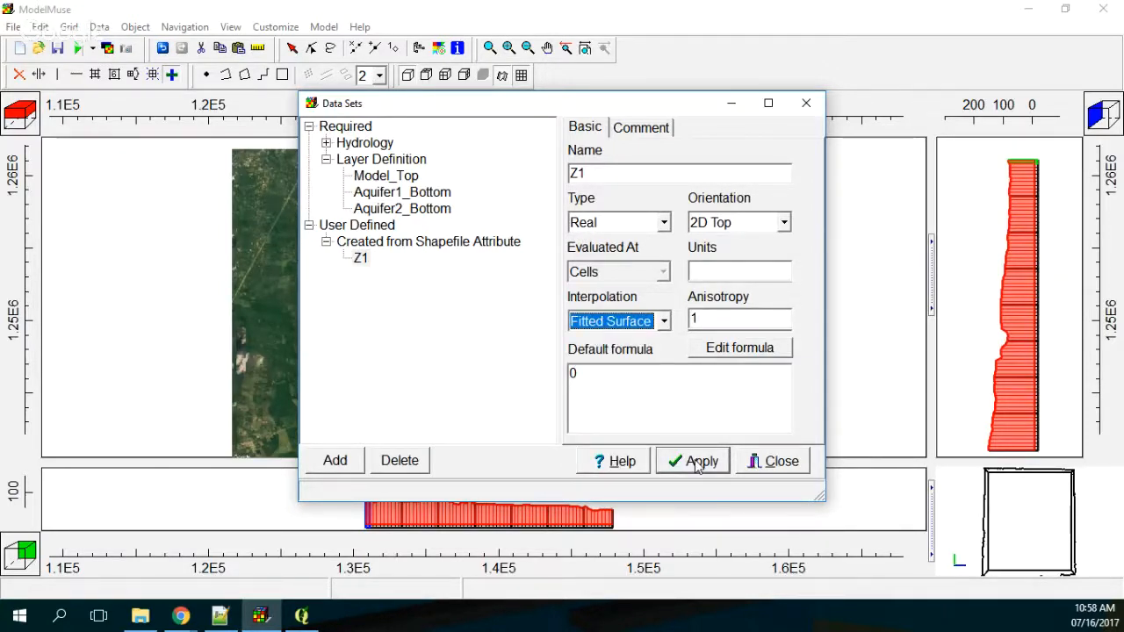
left_click(696, 463)
left_click(778, 463)
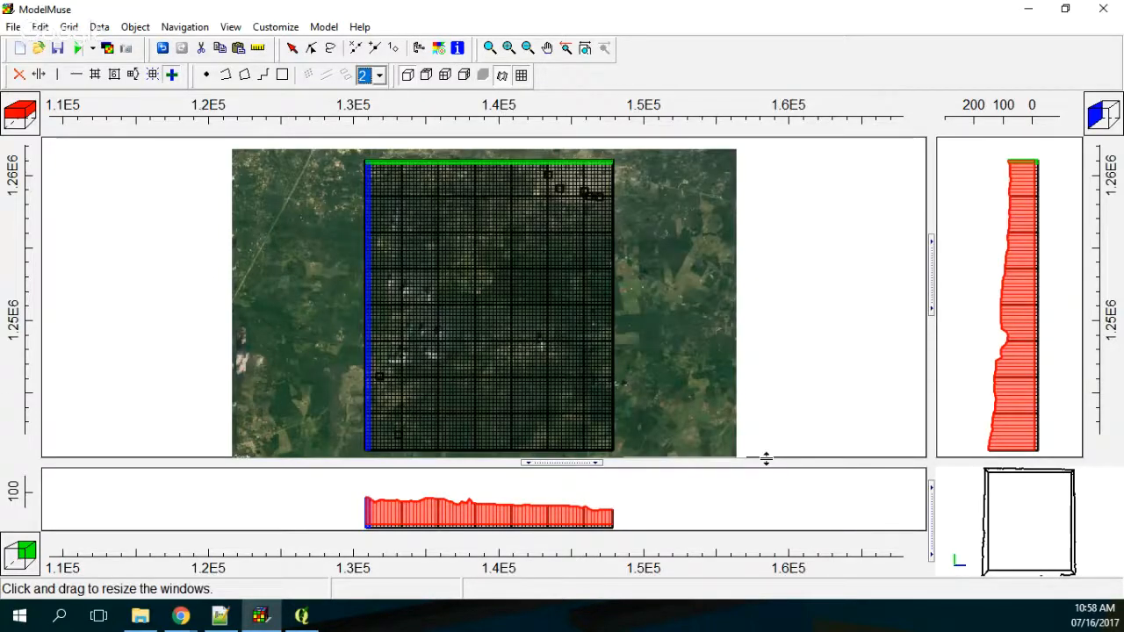
Step: Enlarge the front cross-section view and examine the model's layer geometry along the grid's north edge
left_click(605, 438)
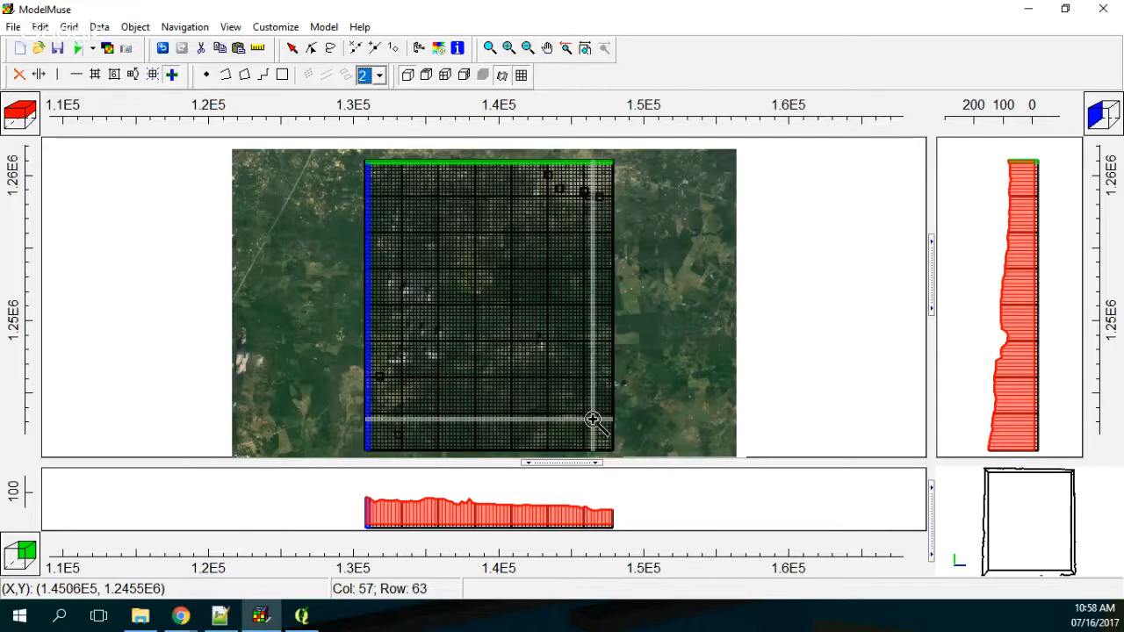
left_click(380, 511)
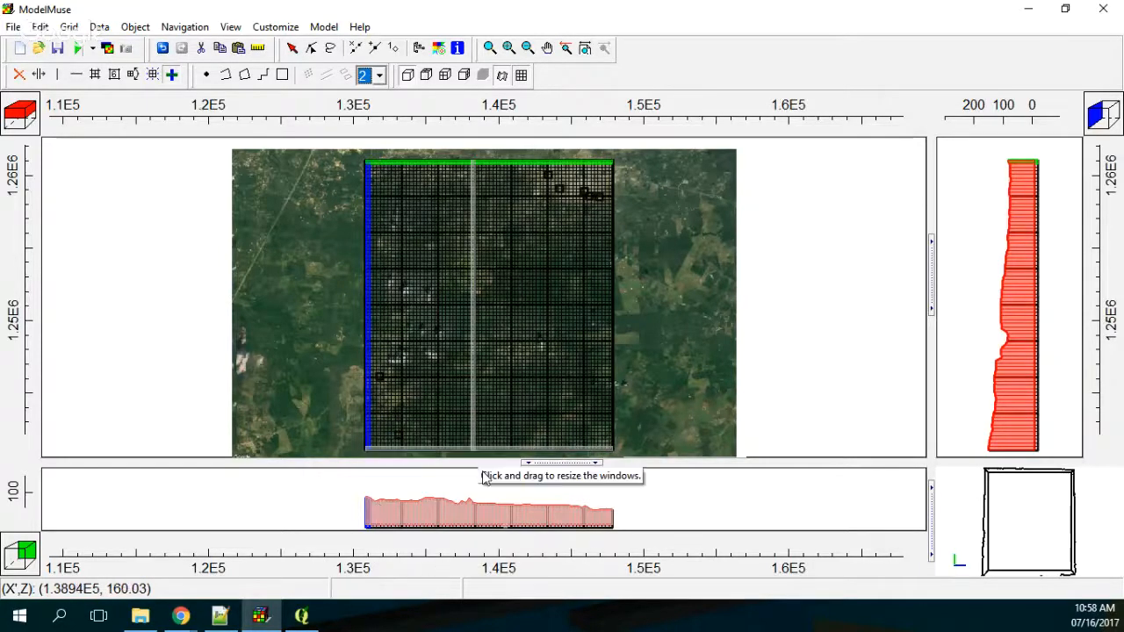
left_click(375, 196)
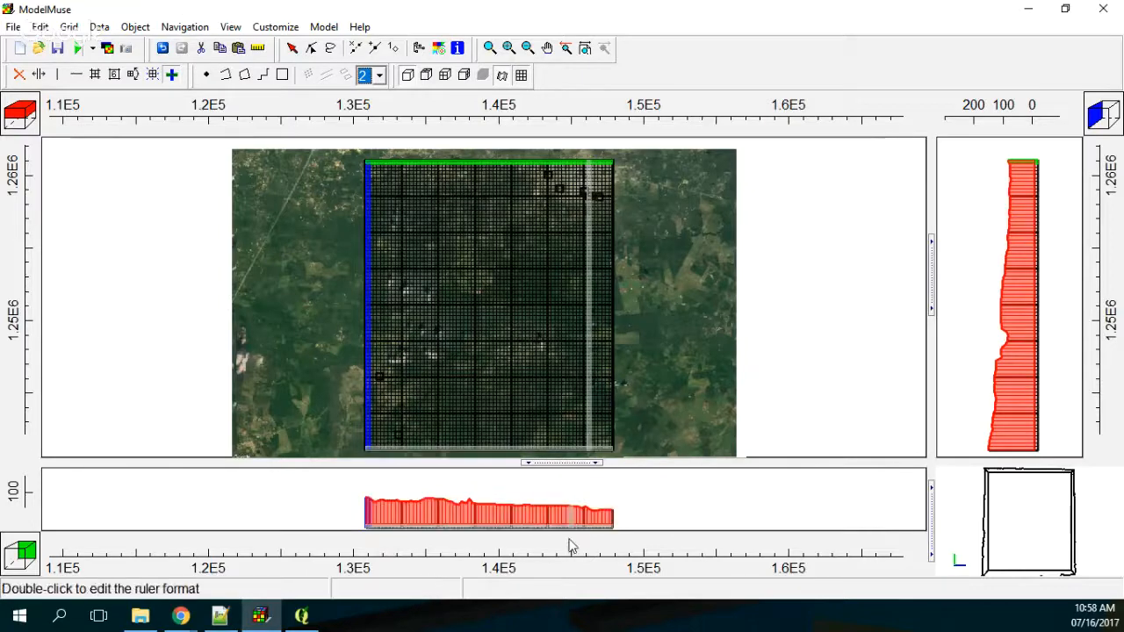
mouse_move(578, 463)
left_mouse_down()
mouse_move(560, 321)
mouse_move(559, 339)
left_mouse_up()
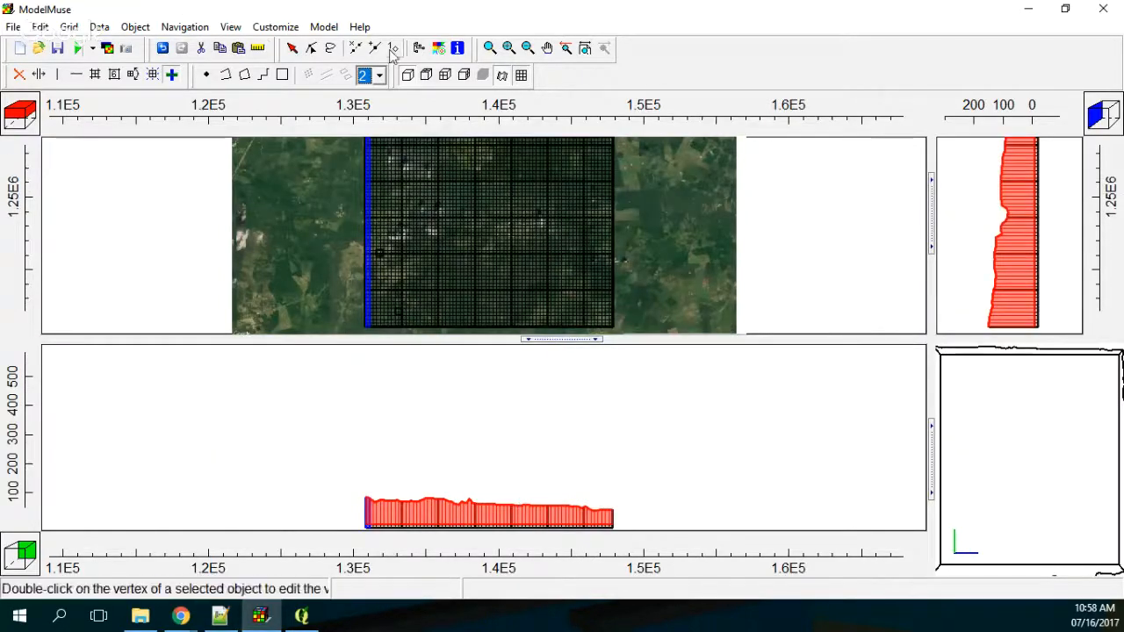
left_click(547, 51)
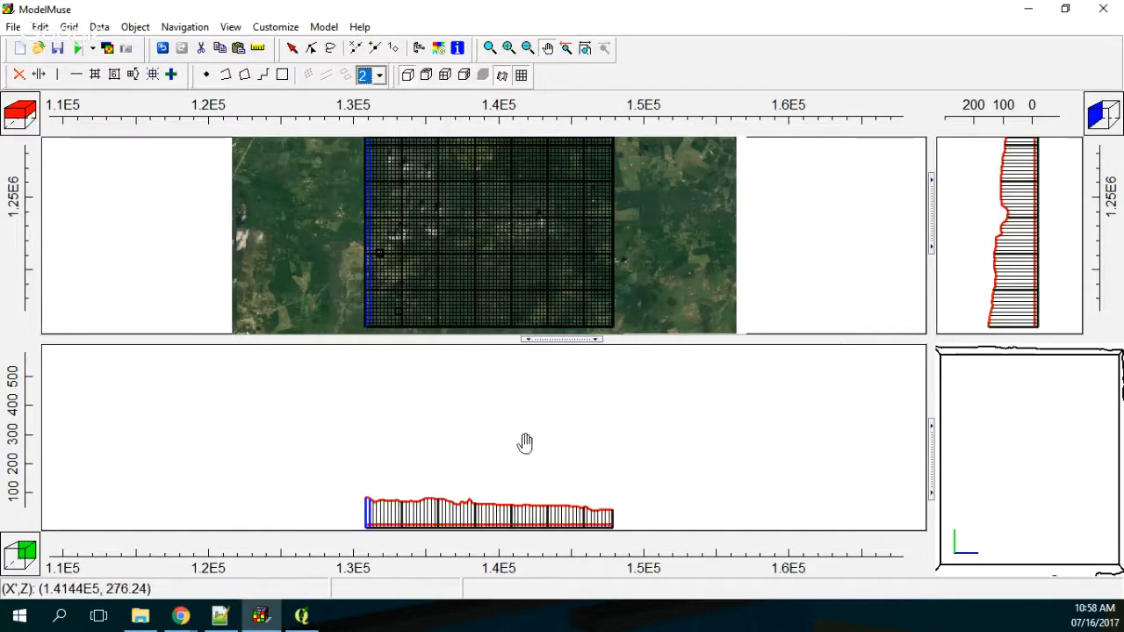
left_click_drag(522, 445, 515, 418)
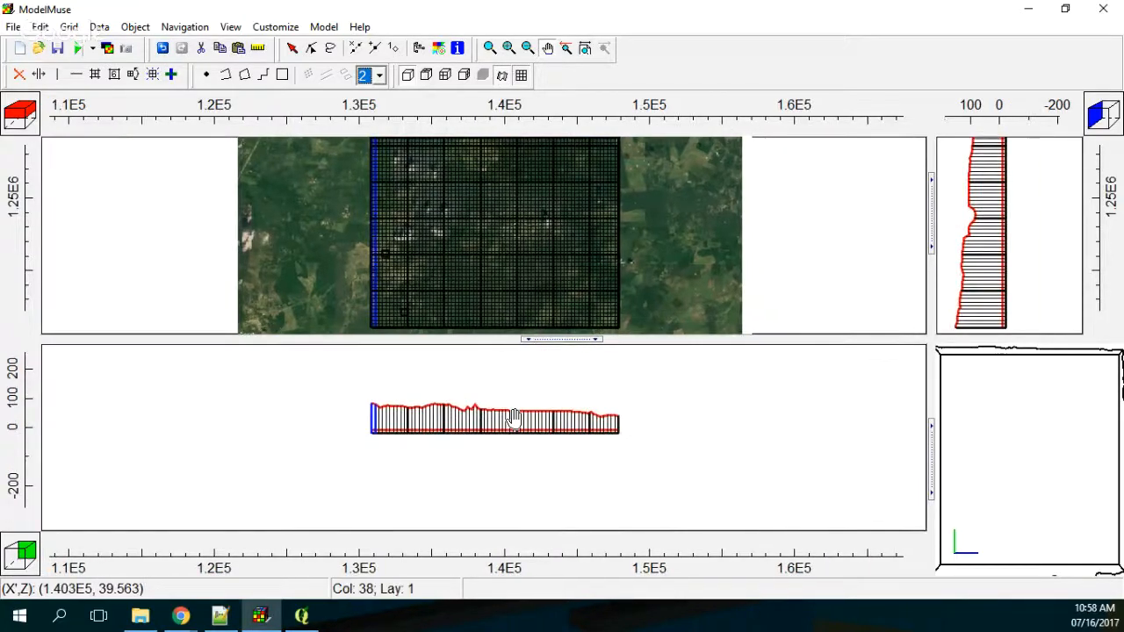
scroll(516, 418, "up", 2)
left_click_drag(446, 402, 444, 433)
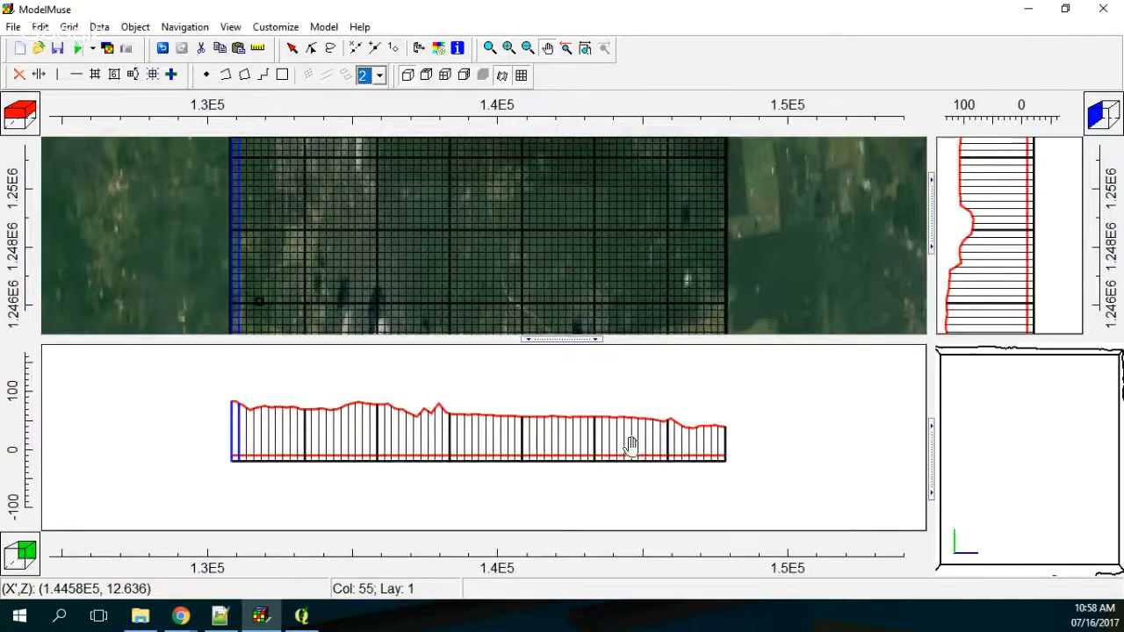
left_click_drag(631, 445, 640, 469)
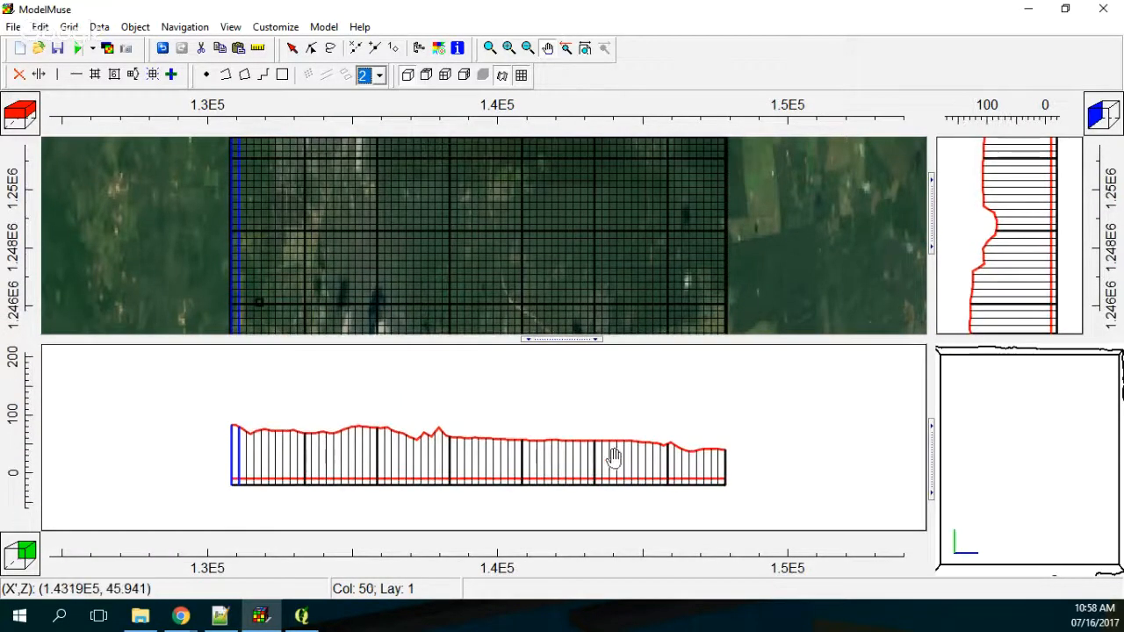
Step: Reopen the data set editor and display the settings of the Z1 data set created from the shapefile attribute
left_click(42, 28)
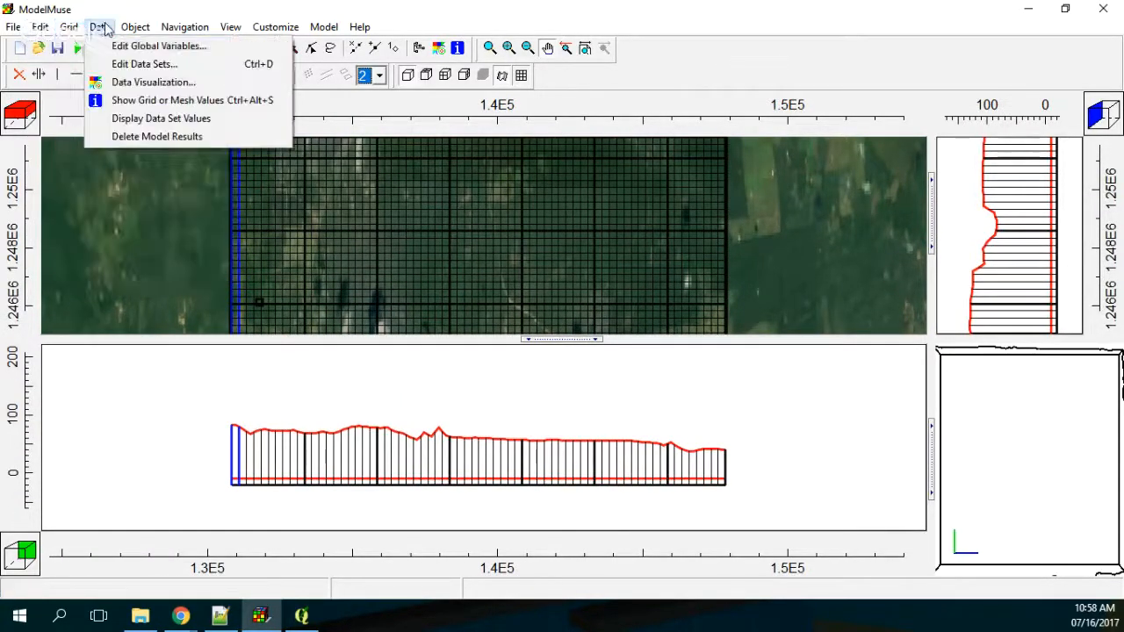
left_click(145, 64)
left_click(310, 143)
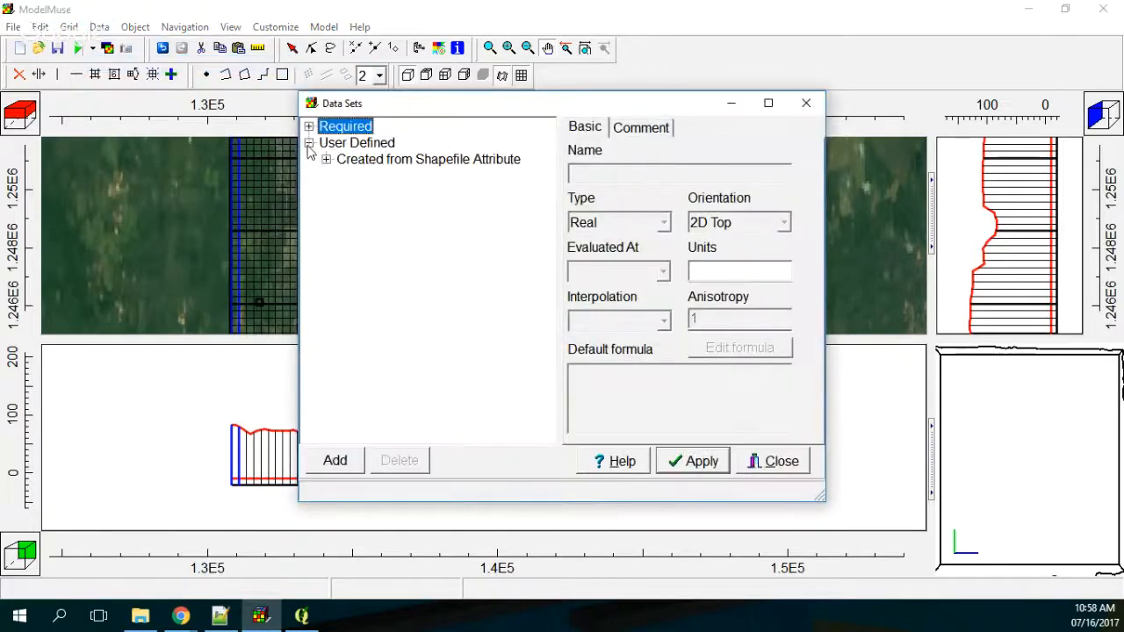
left_click(325, 159)
left_click(360, 176)
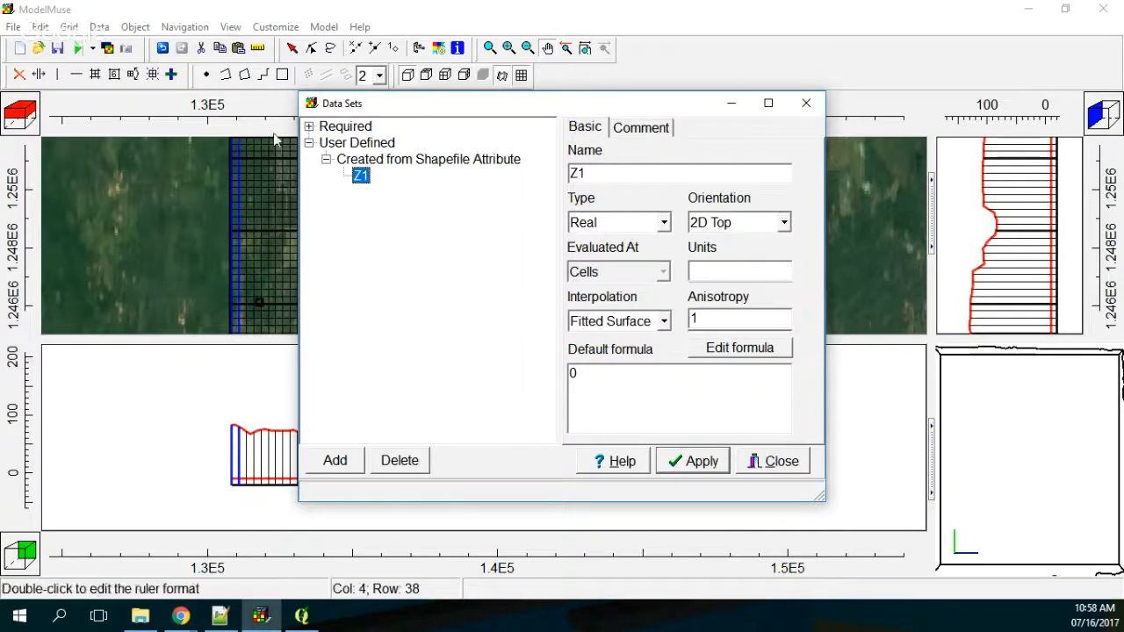
Step: Set the default formula of Aquifer1_Bottom under Layer Definition to Z1, then apply it and close the data set editor
left_click(309, 127)
left_click(326, 160)
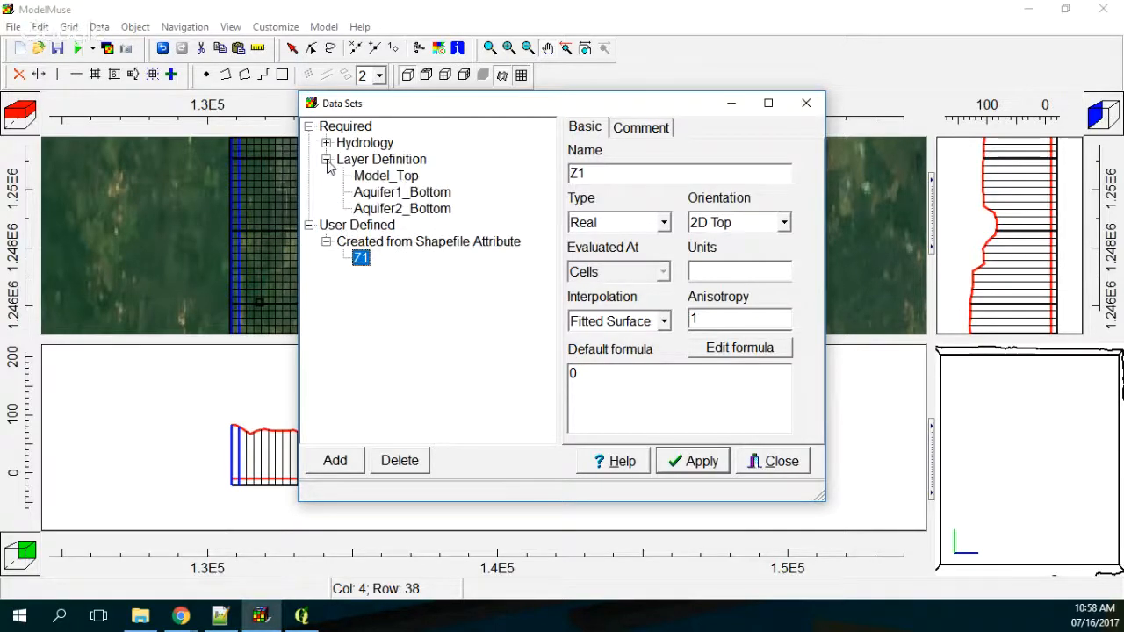
left_click(391, 194)
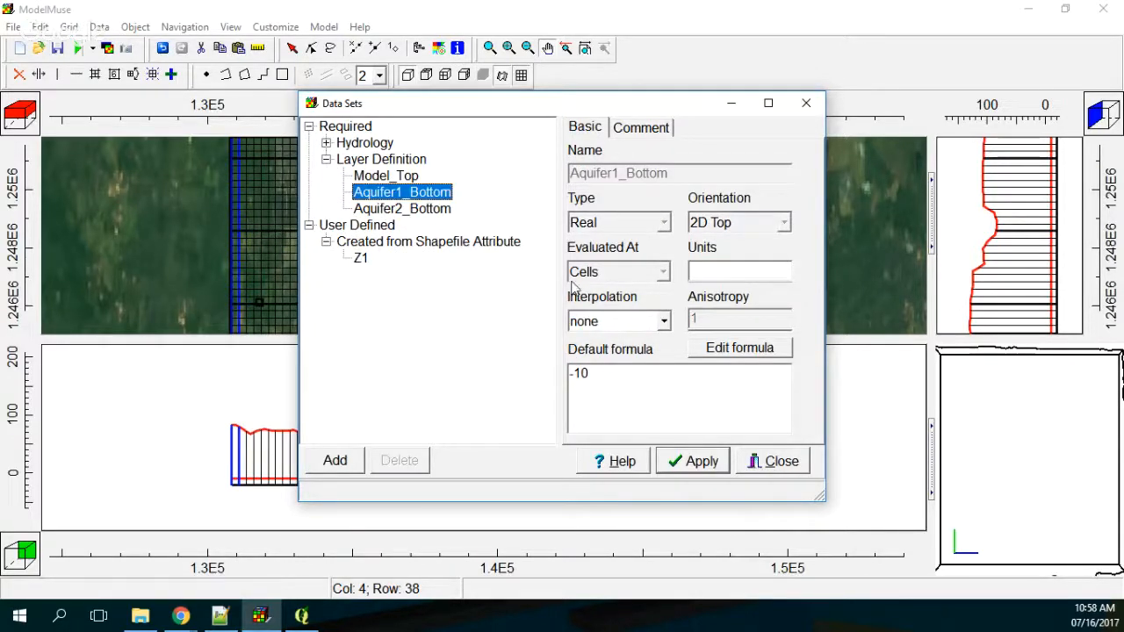
left_click(743, 349)
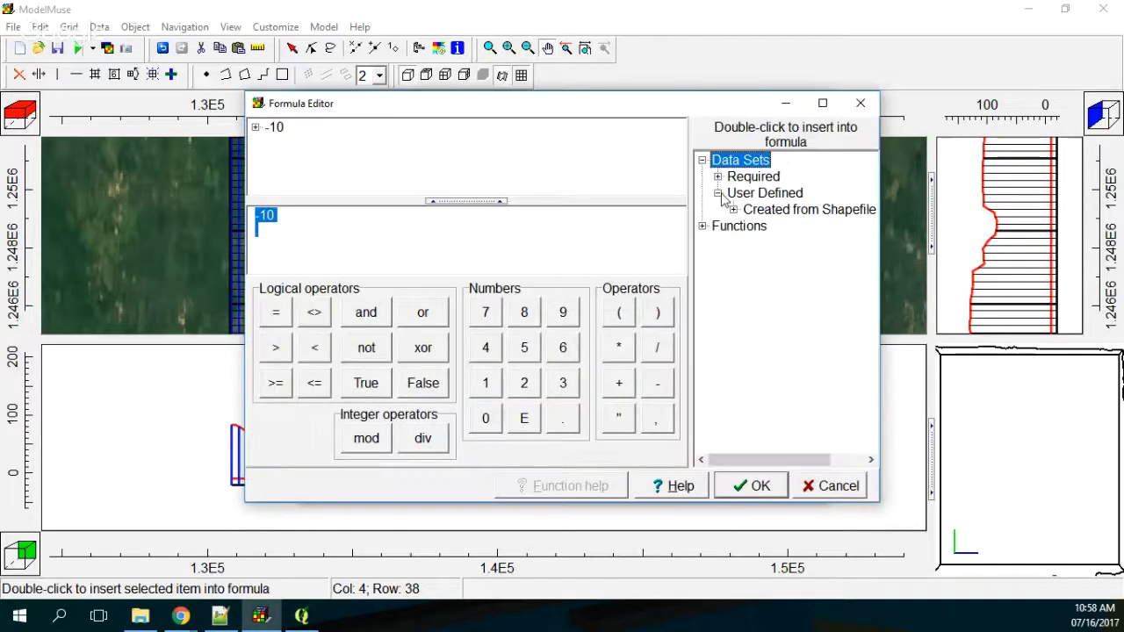
left_click(733, 209)
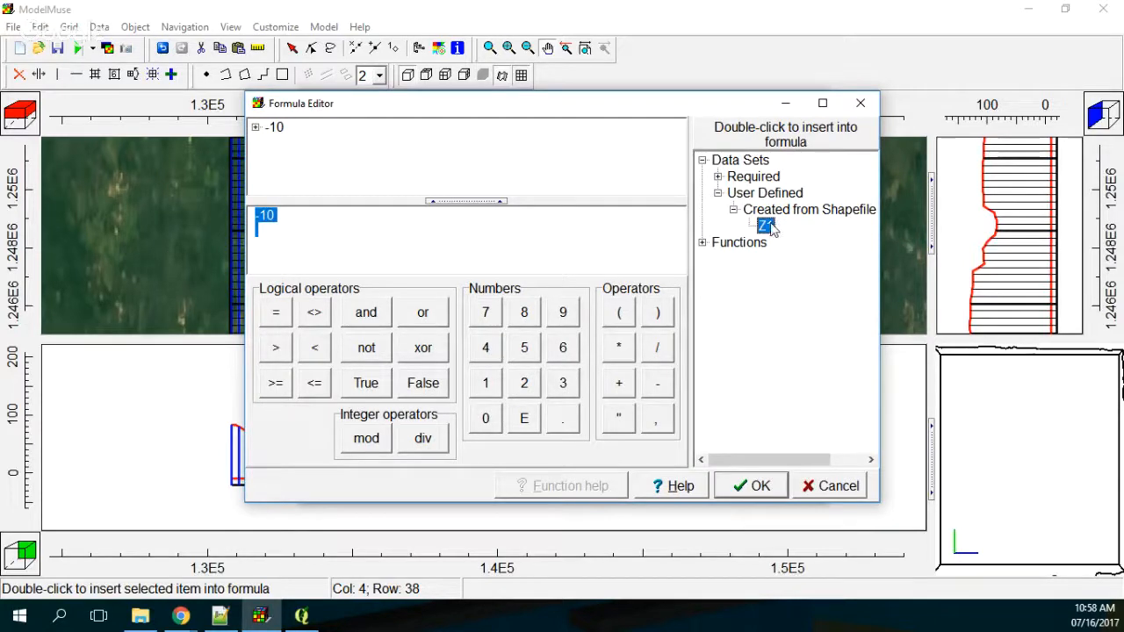
double_click(767, 227)
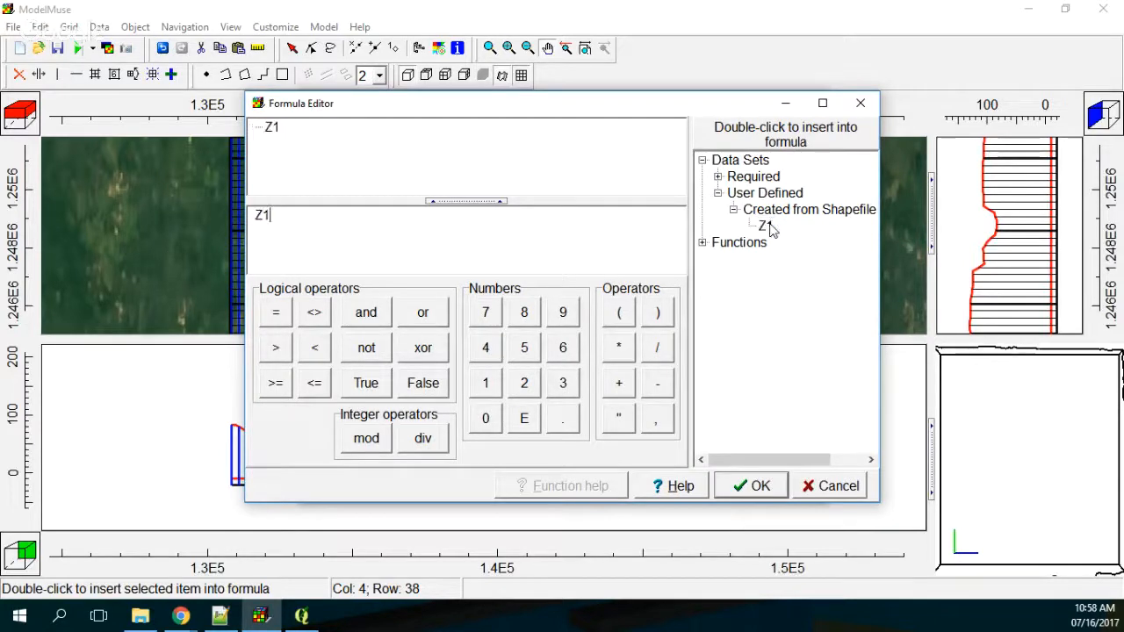
left_click(752, 487)
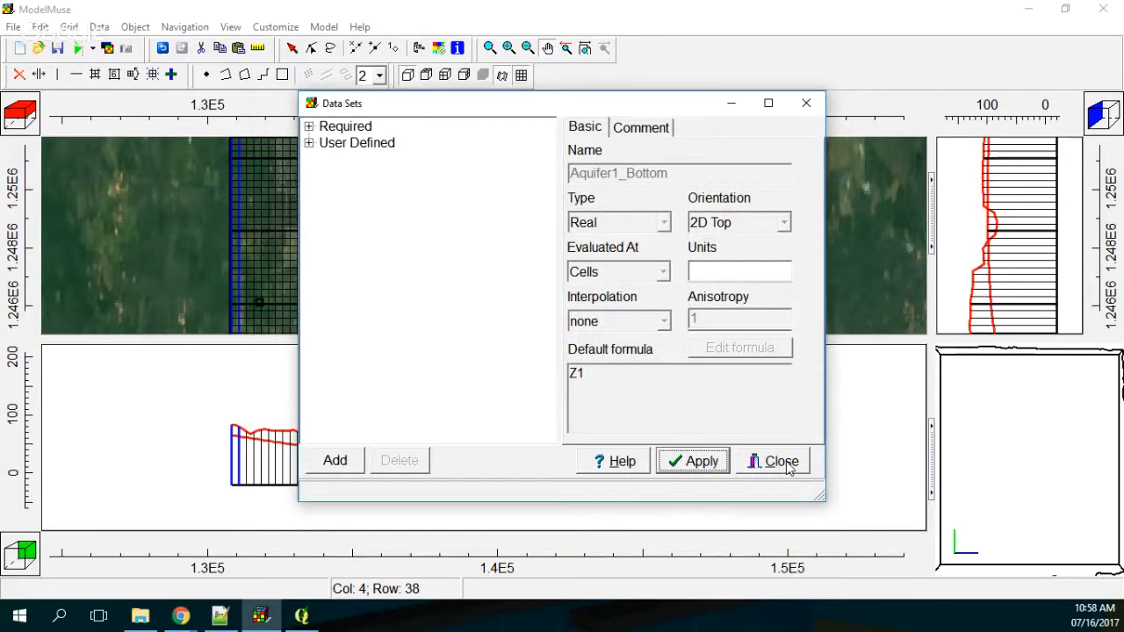
left_click(782, 462)
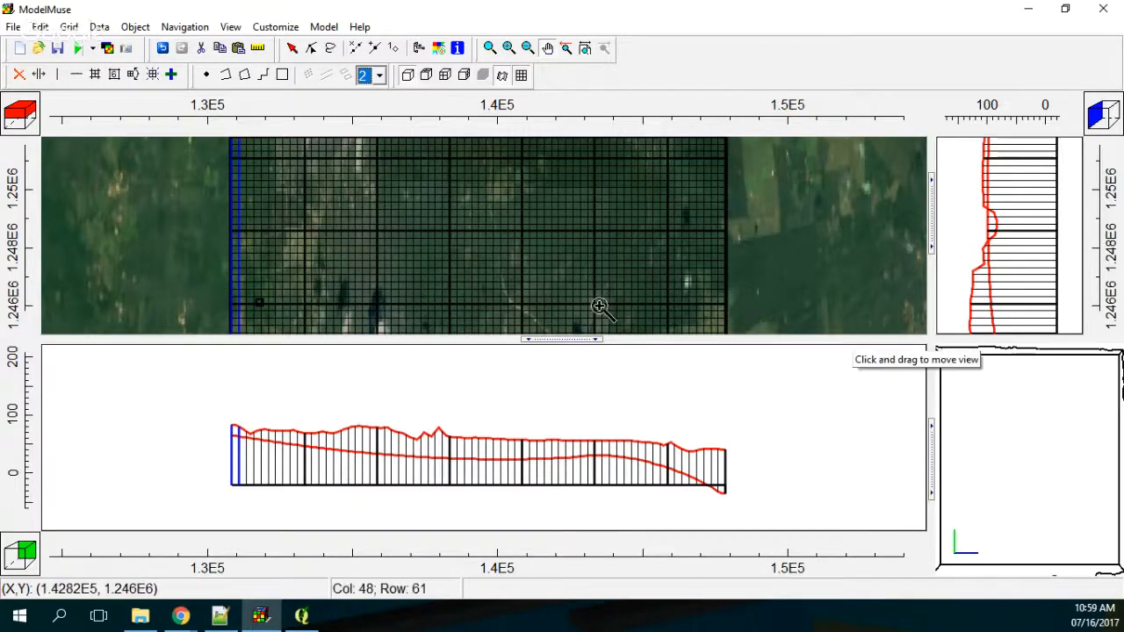
Step: Enlarge the plan view and select several rows and columns across the grid to inspect the contact surface in cross section
left_click_drag(585, 342, 595, 404)
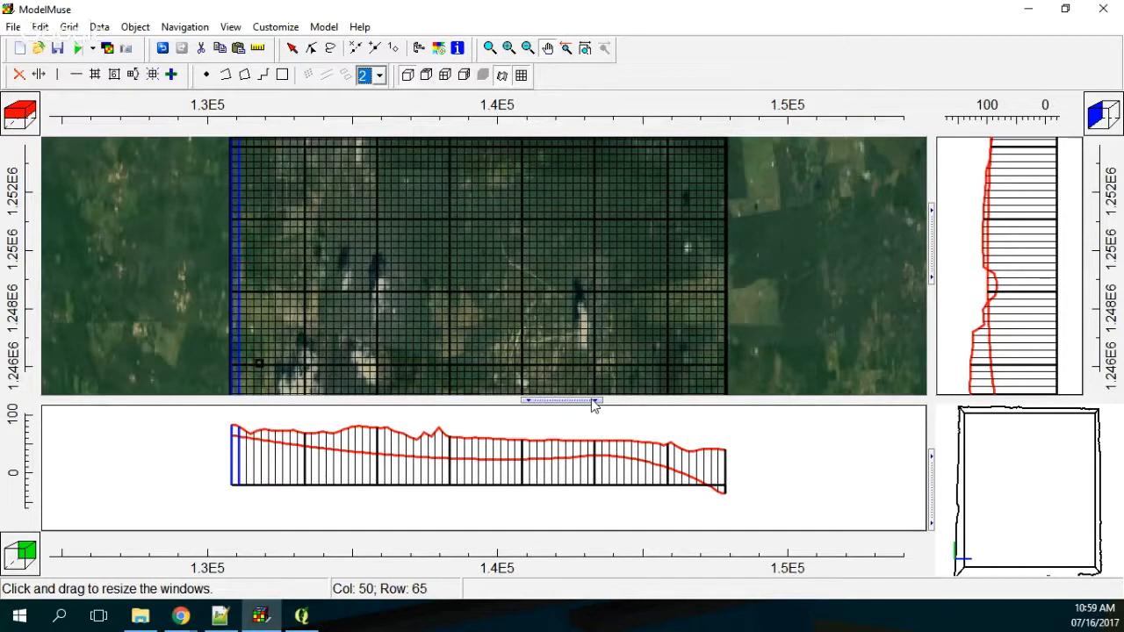
scroll(537, 233, "down", 1)
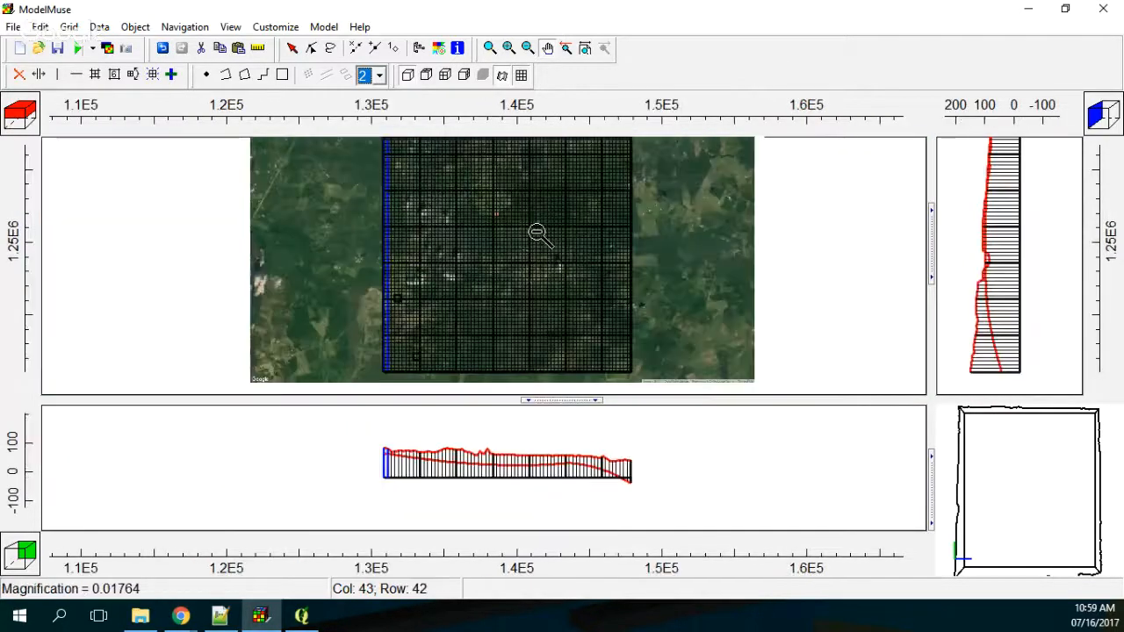
left_click(171, 73)
left_click(507, 237)
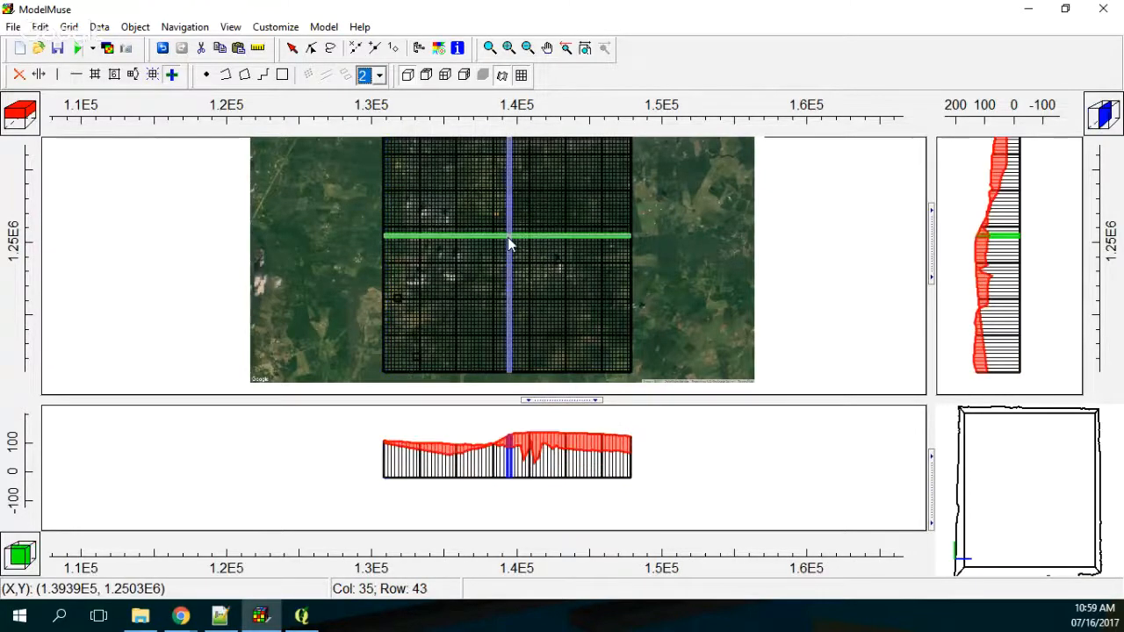
left_click(496, 290)
left_click(554, 207)
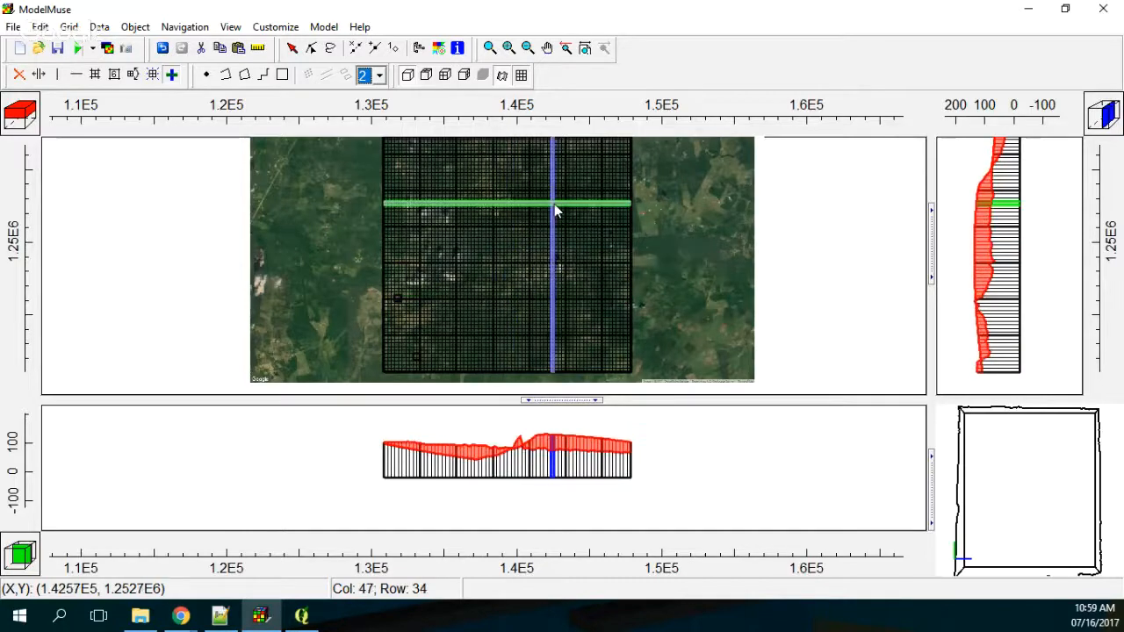
left_click(570, 272)
left_click(451, 363)
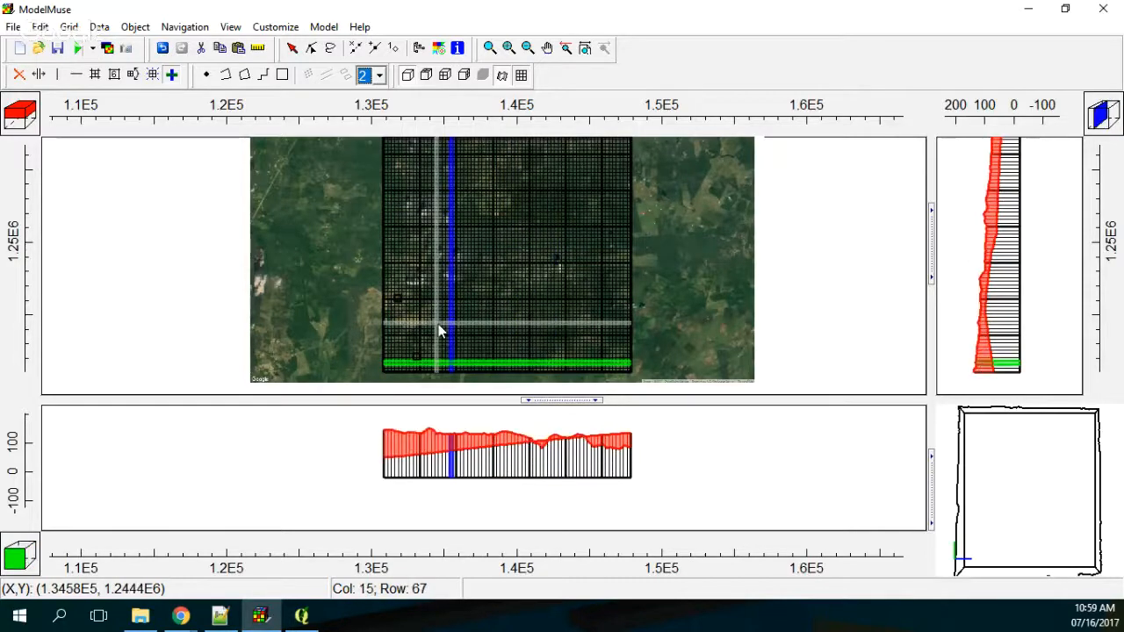
left_click(434, 260)
left_click(568, 206)
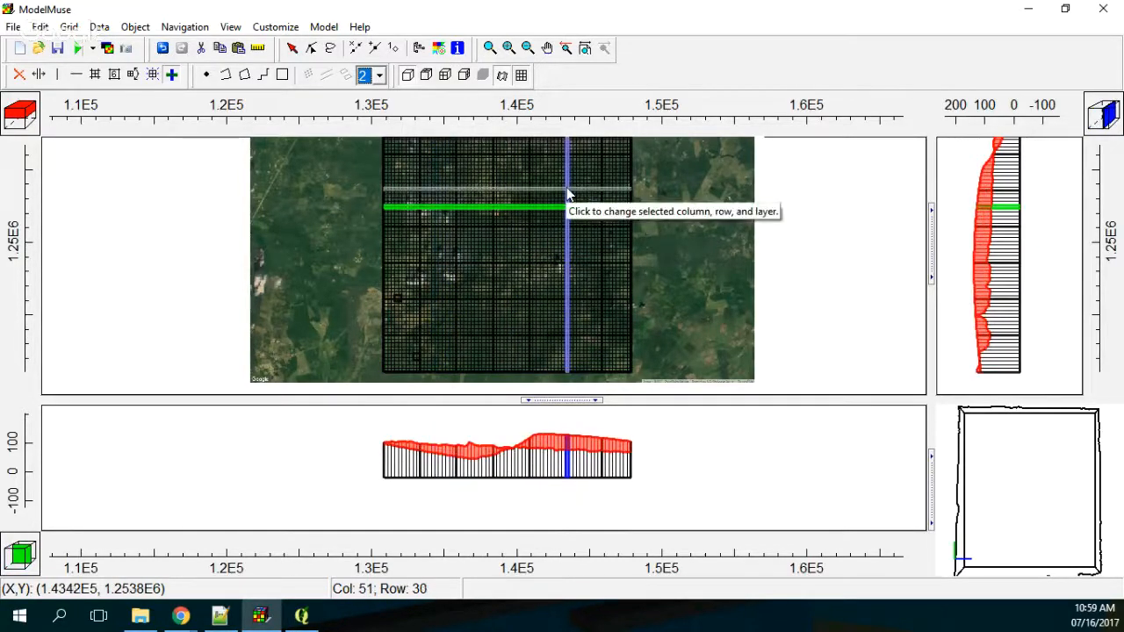
Step: Open the default formula of the Aquifer1_Bottom data set under Layer Definition in the formula editor
left_click(99, 26)
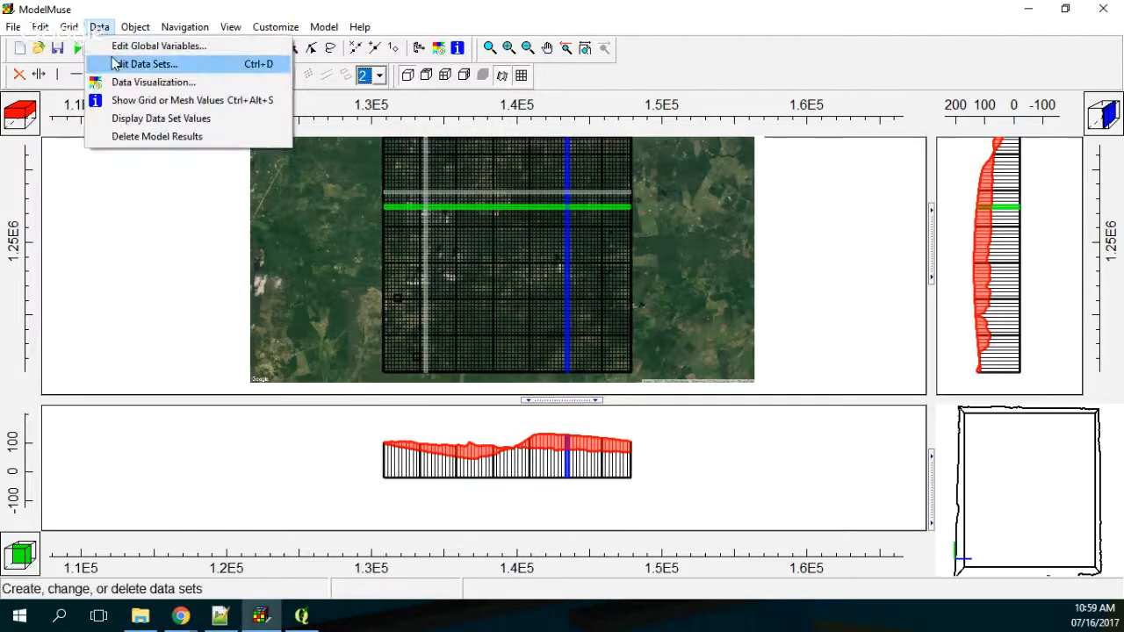
left_click(114, 64)
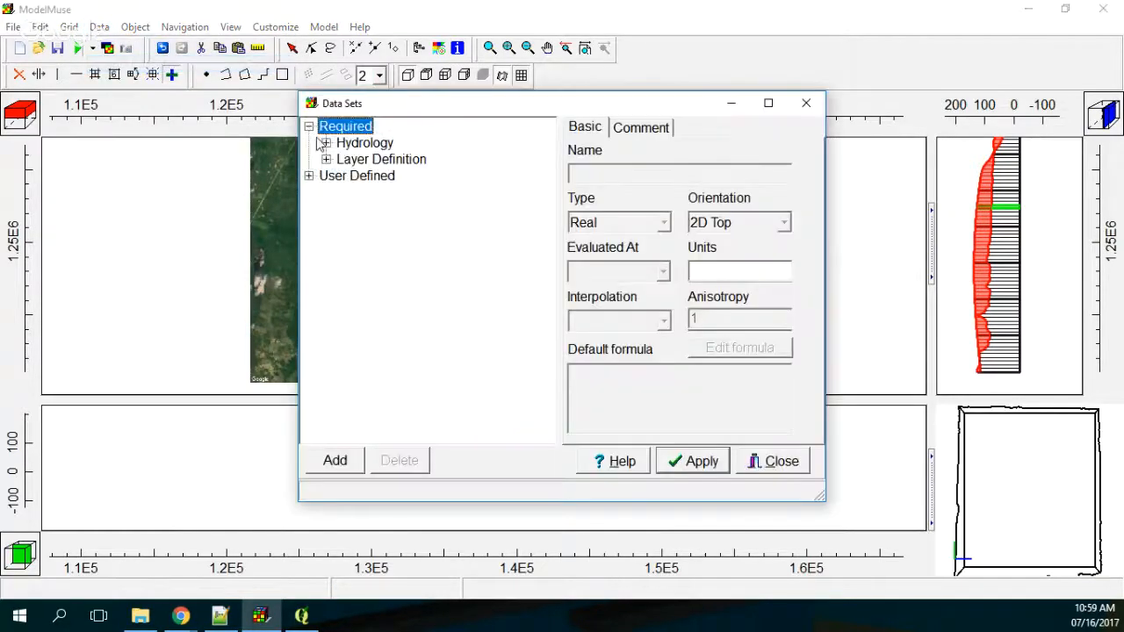
left_click(326, 159)
left_click(399, 193)
left_click(753, 349)
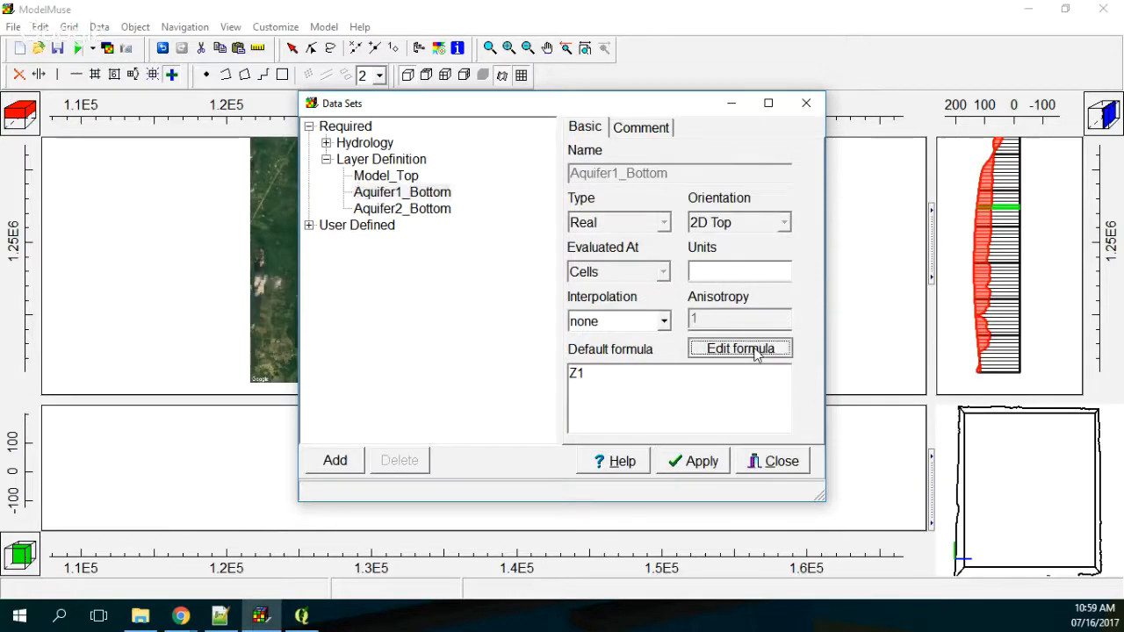
left_click(372, 265)
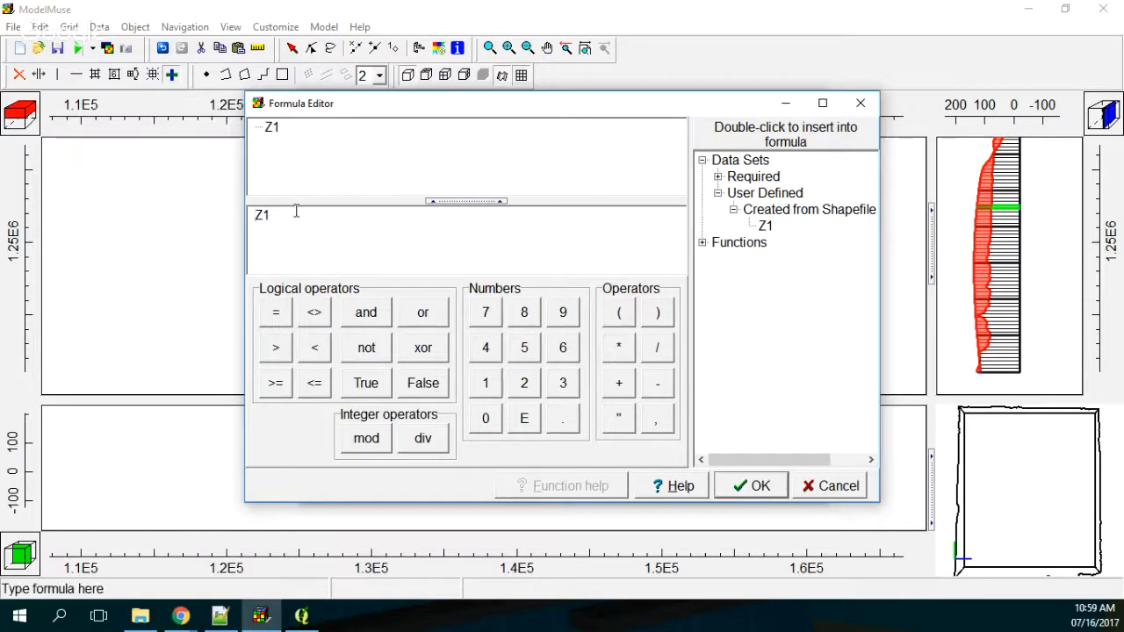
Step: Clear the existing Z1 formula and insert the logical If function in its place
key("BackSpace")
key("BackSpace")
left_click(703, 242)
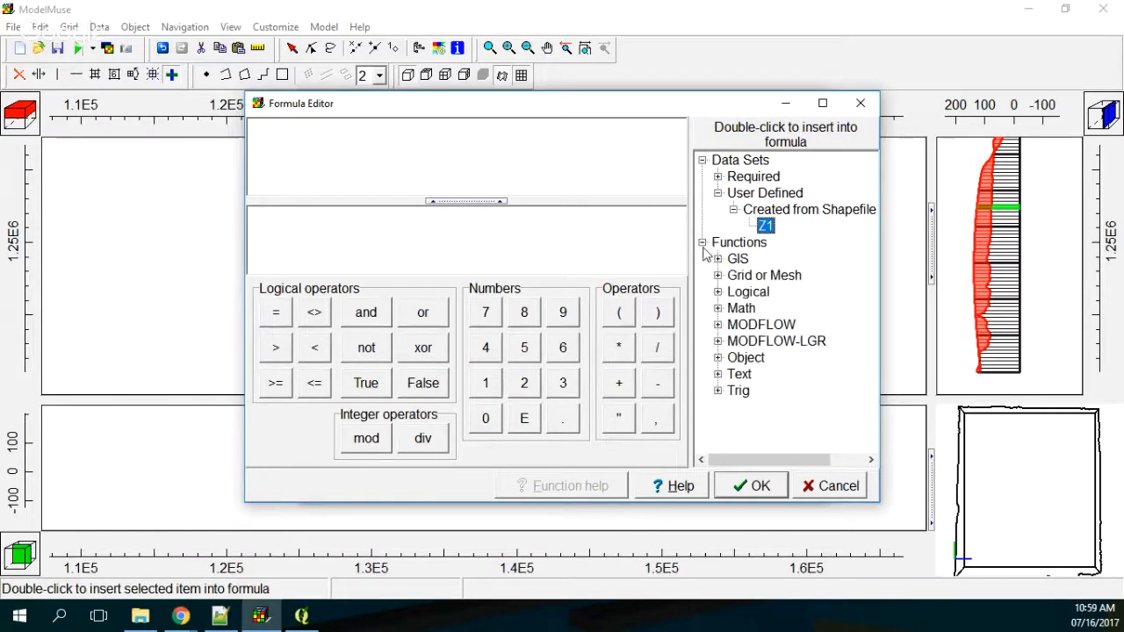
left_click(718, 291)
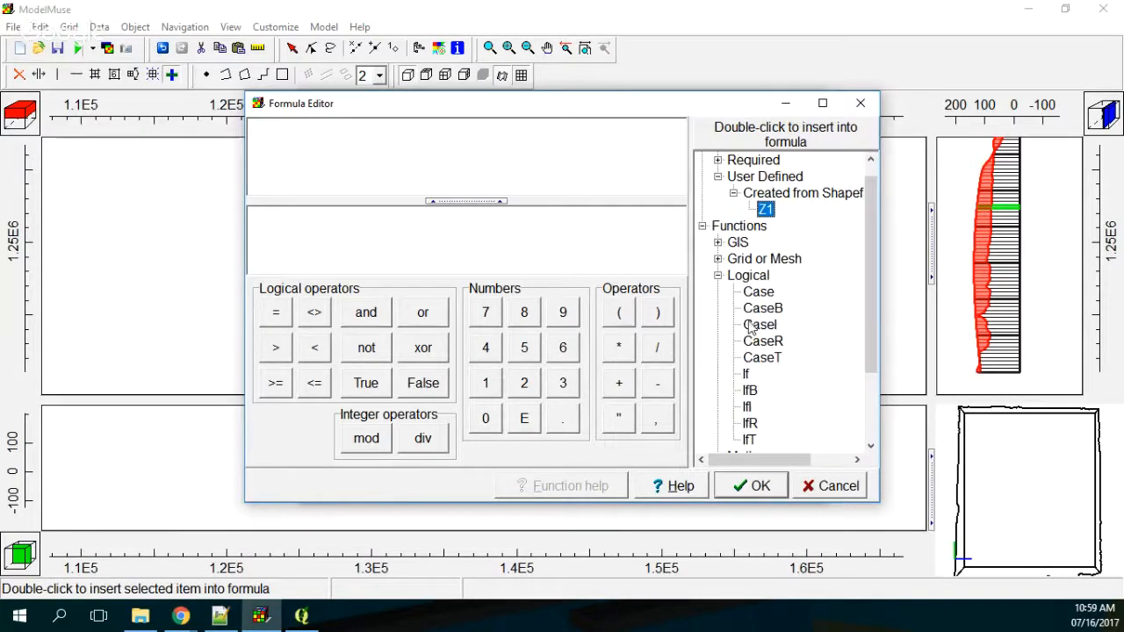
double_click(747, 374)
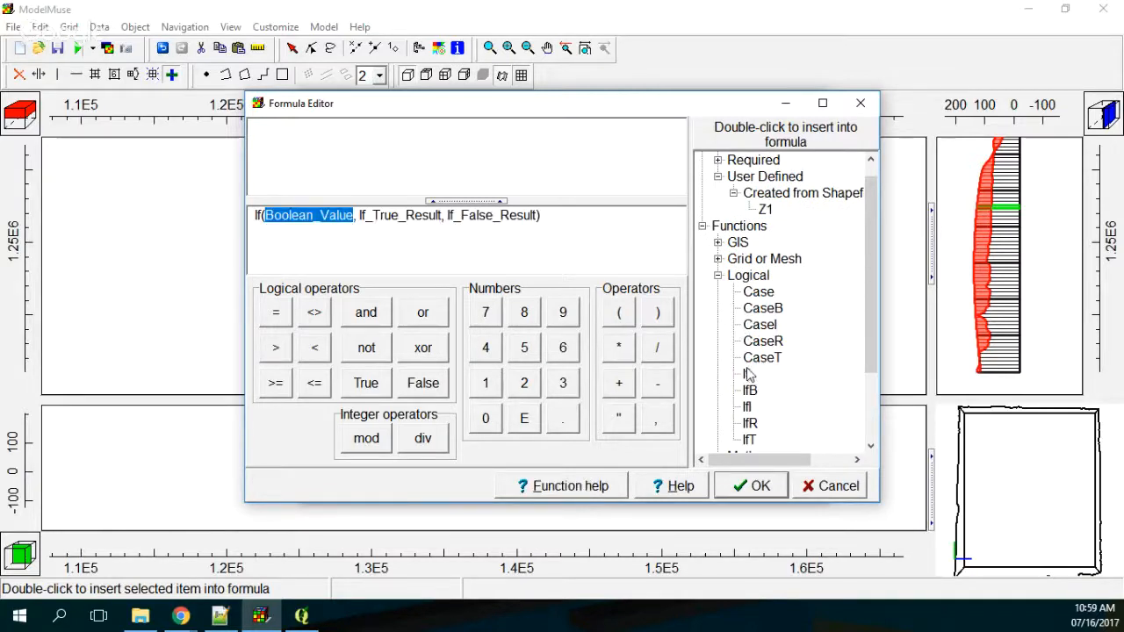
Step: Set the If function's Boolean condition to Model_Top - 20 > Z1, using the Model_Top and Z1 data sets
left_click(703, 227)
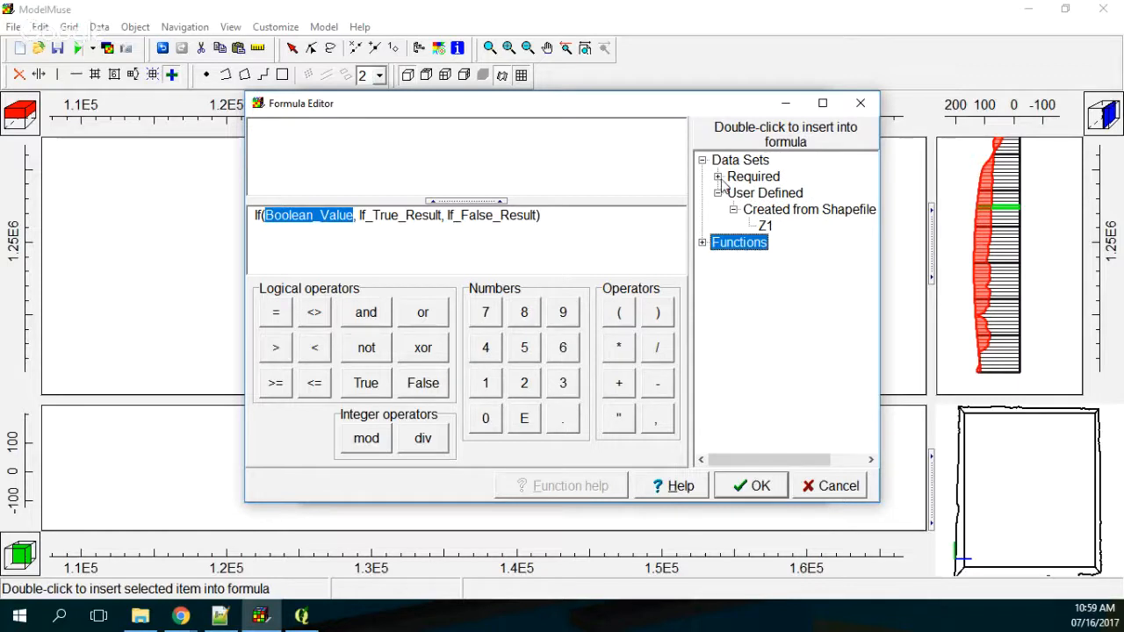
left_click(718, 176)
left_click(733, 194)
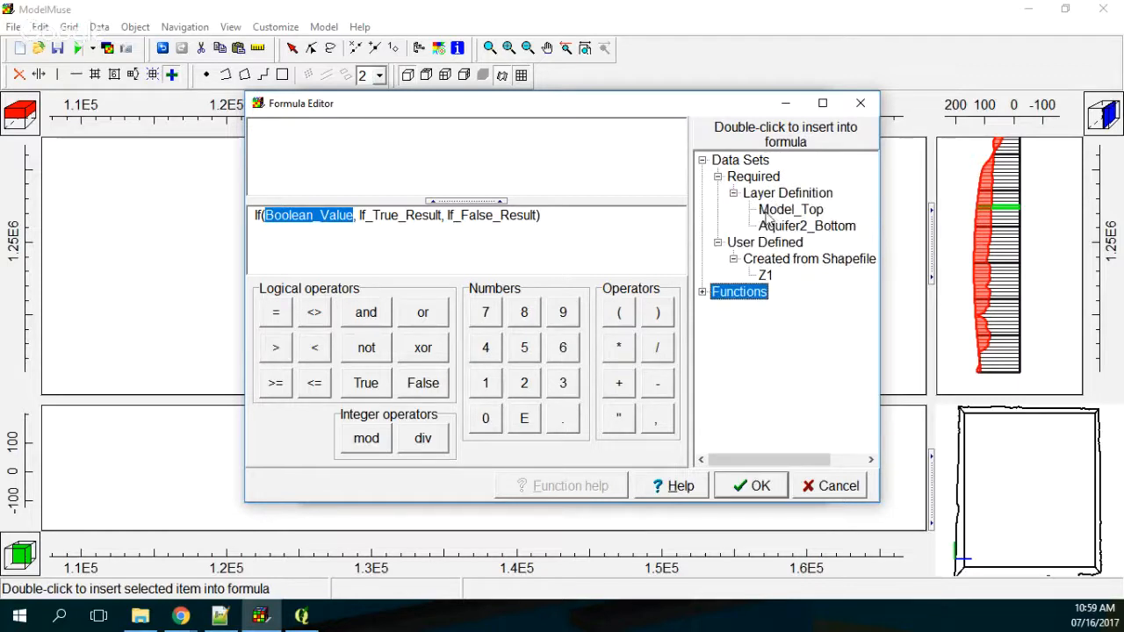
left_click(771, 212)
double_click(773, 210)
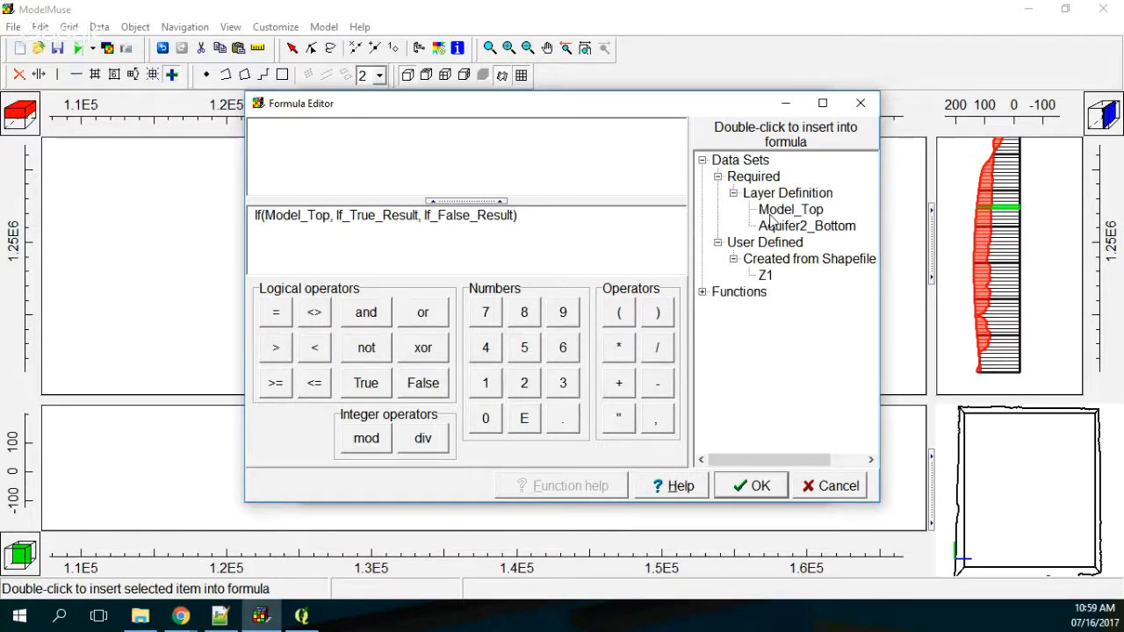
left_click(658, 387)
left_click(523, 383)
left_click(486, 418)
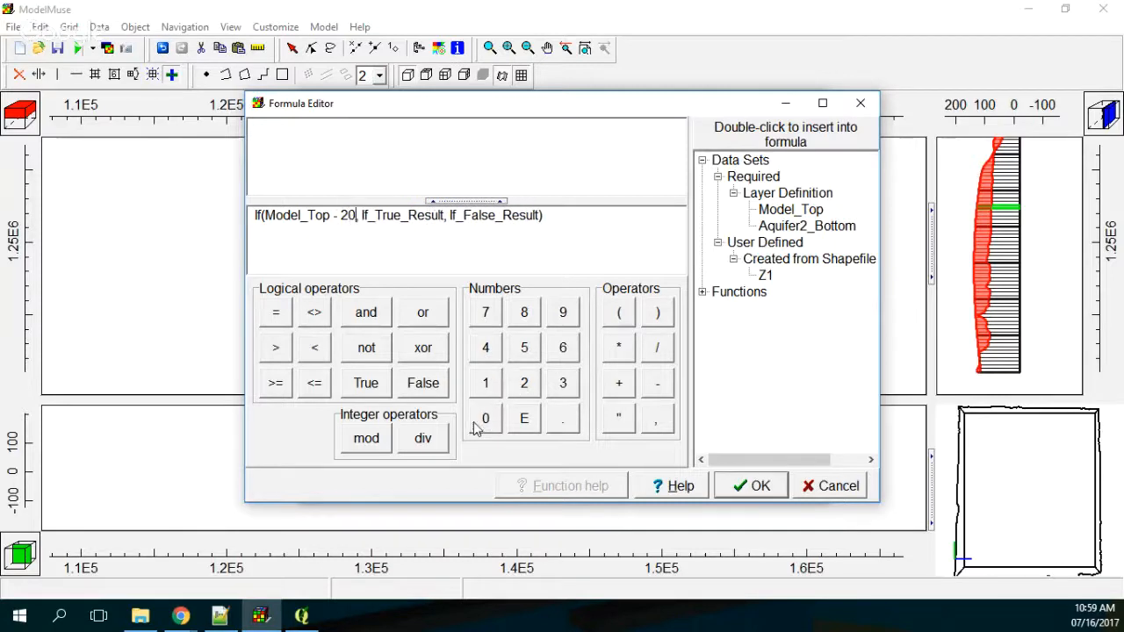
left_click(276, 348)
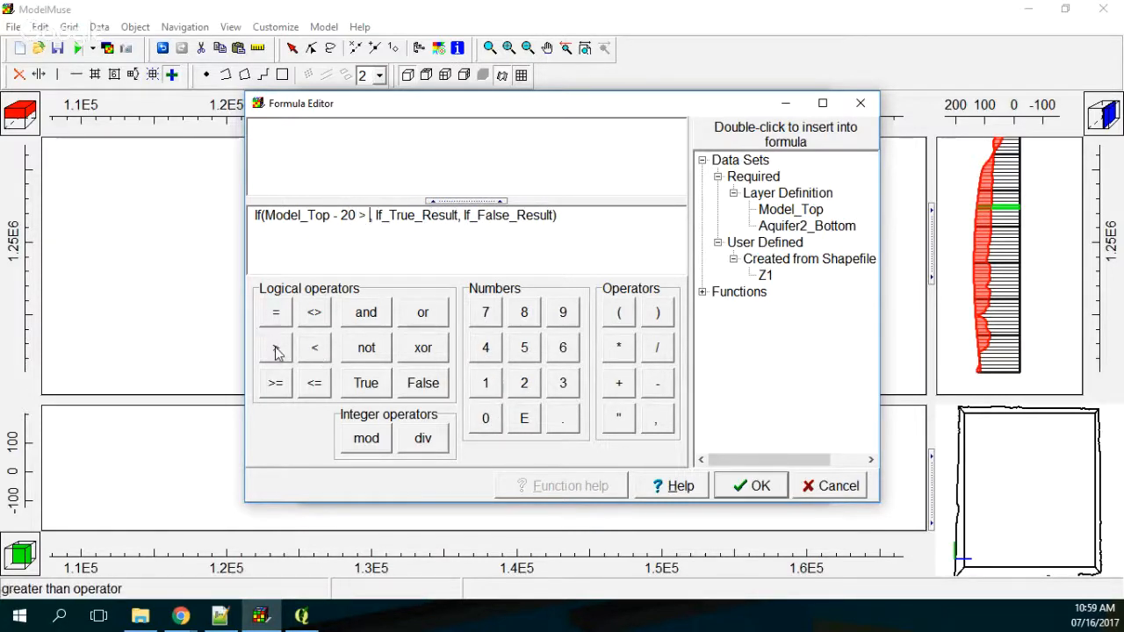
double_click(765, 275)
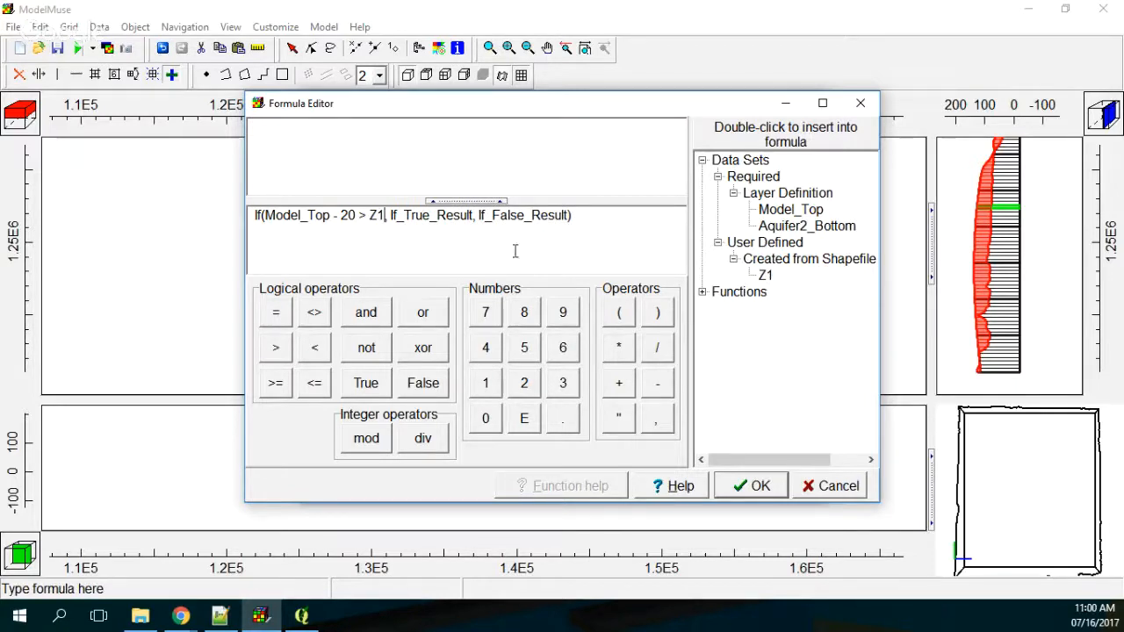
Step: Replace the If_True_Result placeholder with Model_Top - 20
double_click(391, 215)
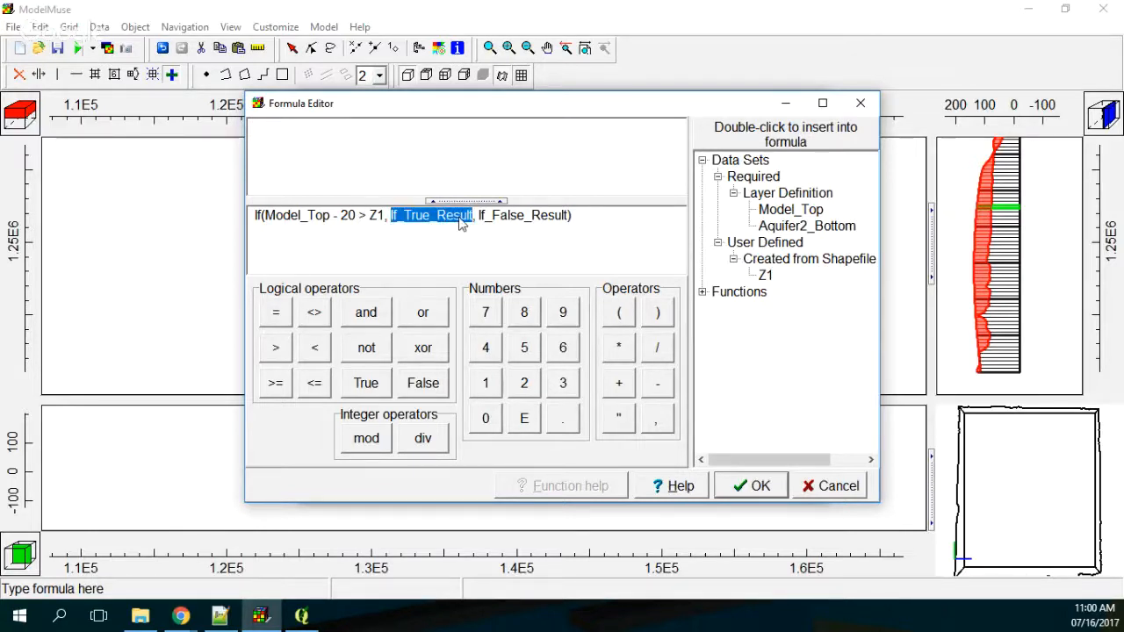
double_click(791, 209)
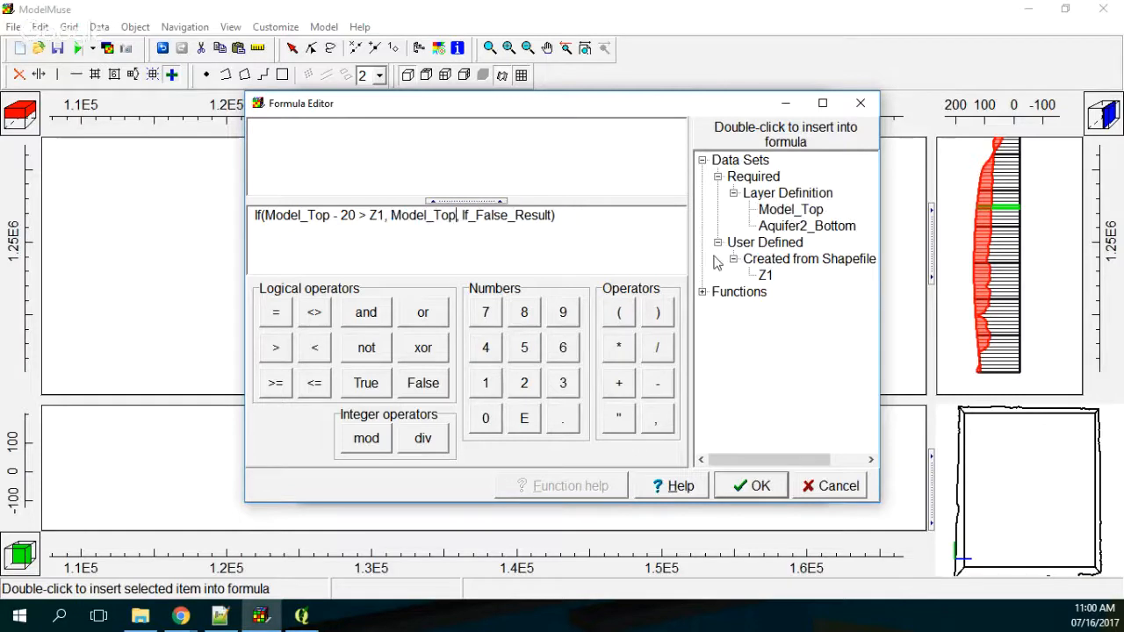
left_click(659, 387)
left_click(525, 383)
left_click(484, 422)
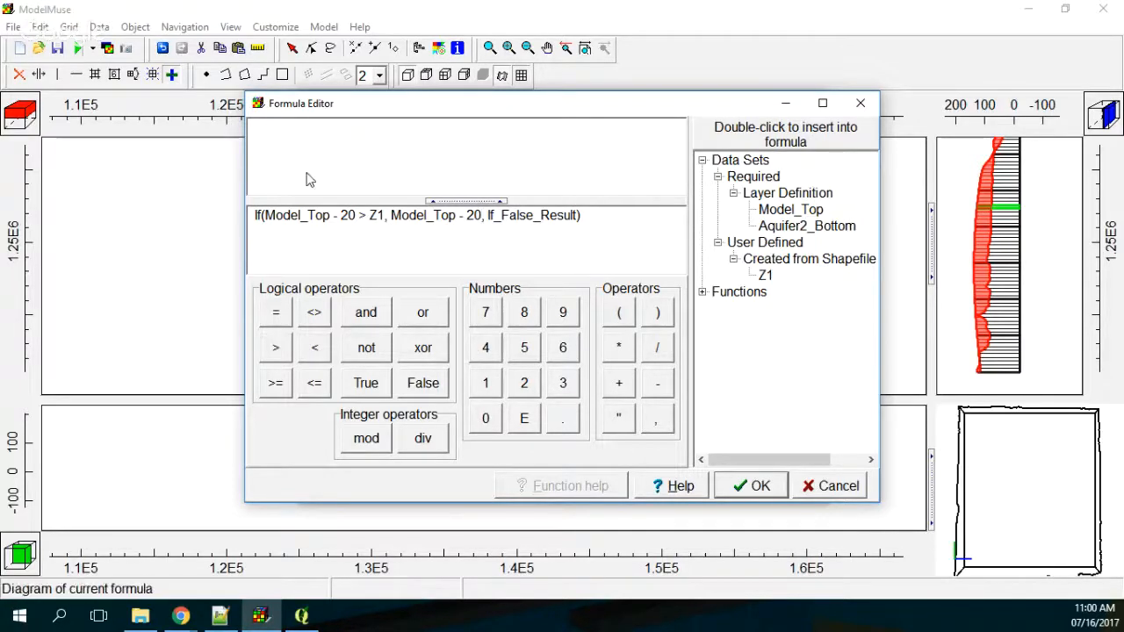
Step: Change the condition's comparison operator to less than, set the false result to Z1, and accept the formula
double_click(360, 214)
left_click(315, 347)
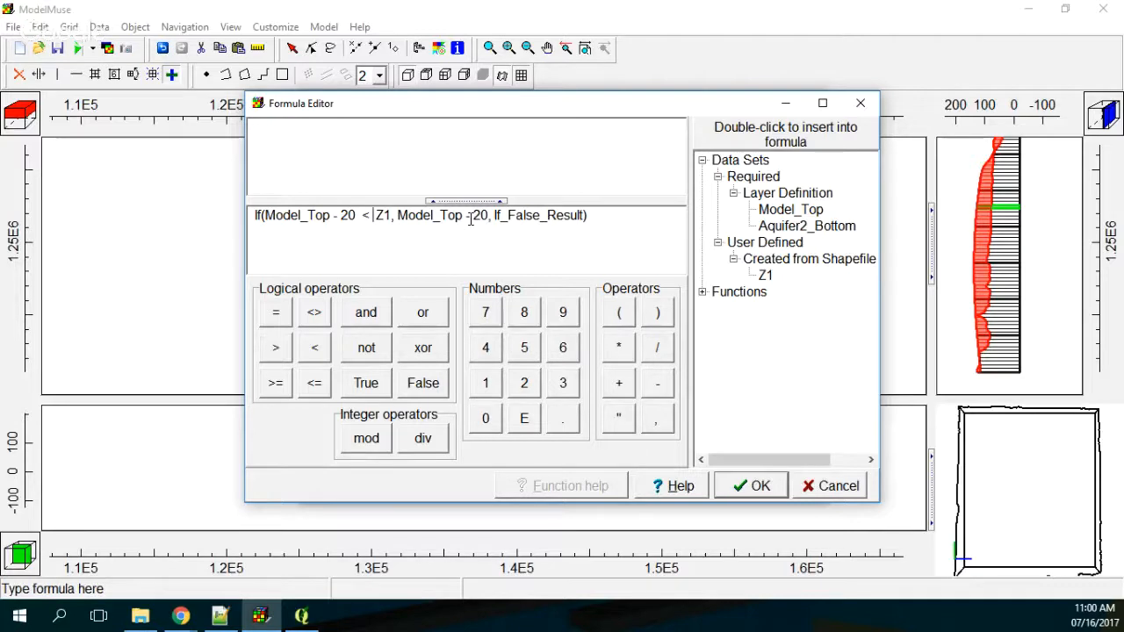
left_click_drag(496, 214, 578, 214)
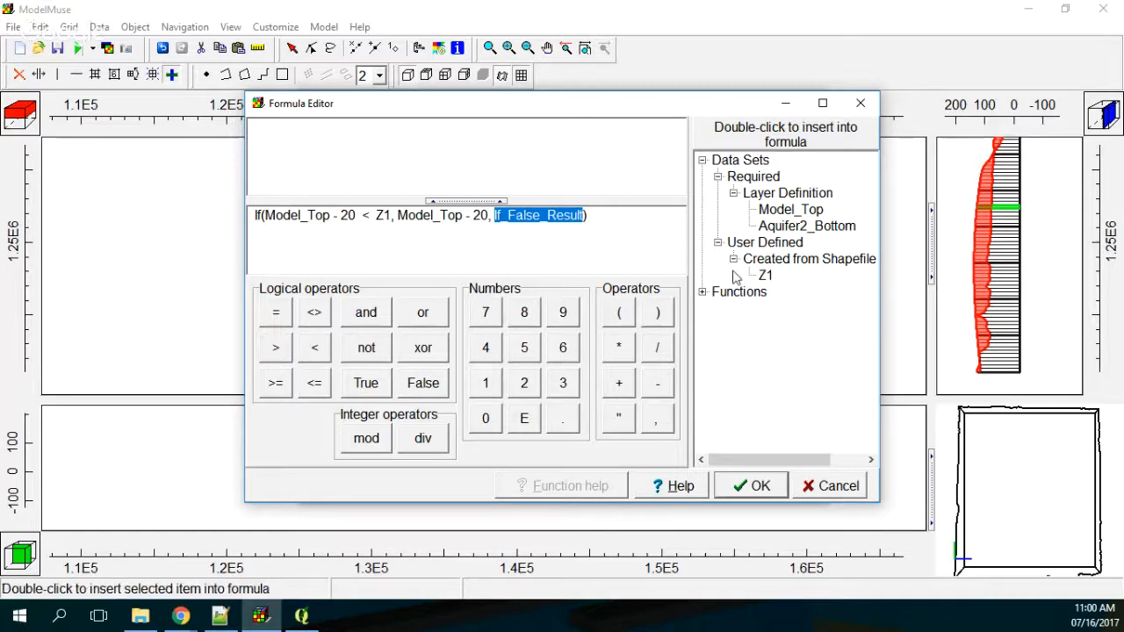
double_click(766, 274)
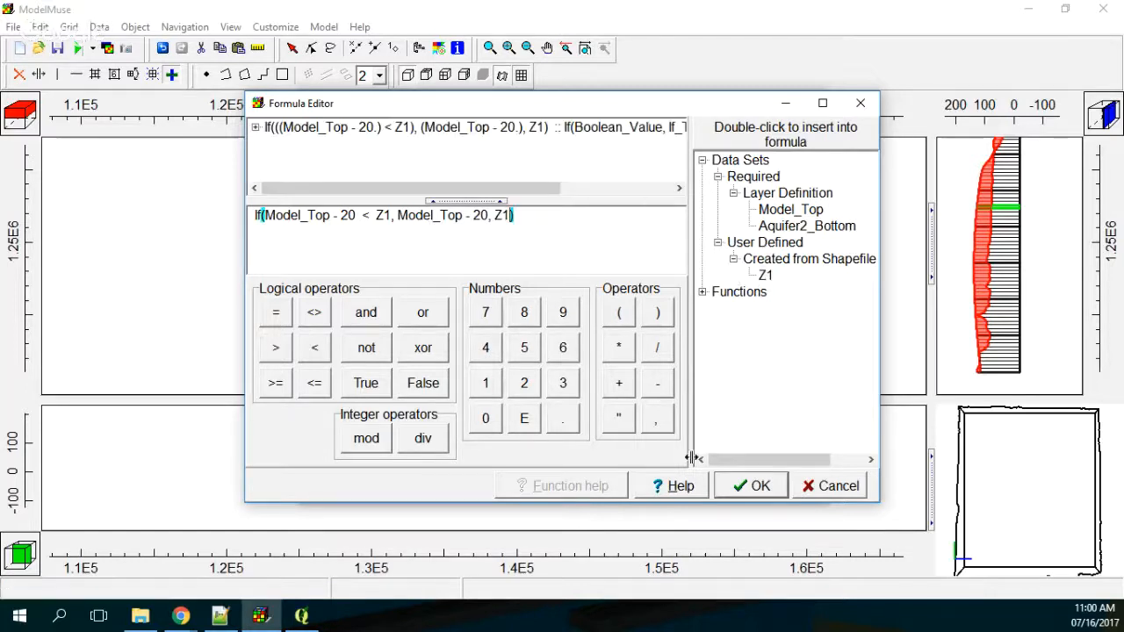
left_click(753, 485)
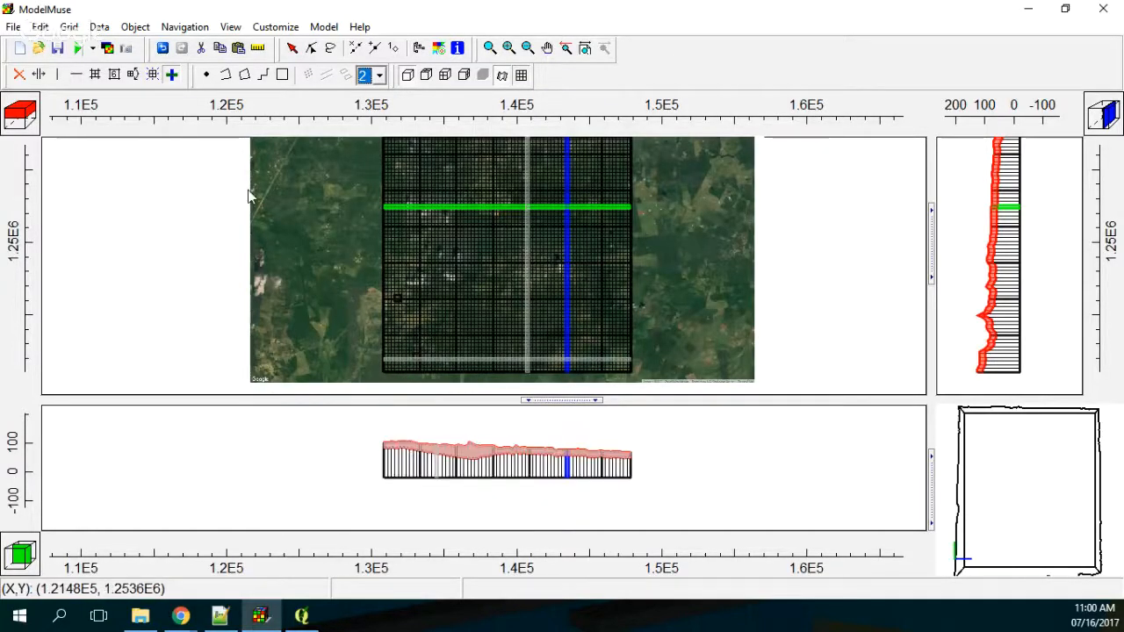
Step: Step the selected row southward to row 80, examining the first aquifer's thickness in the front cross section
left_click(17, 552)
left_click(17, 551)
left_click(17, 552)
left_click(17, 551)
left_click(18, 553)
left_click(17, 553)
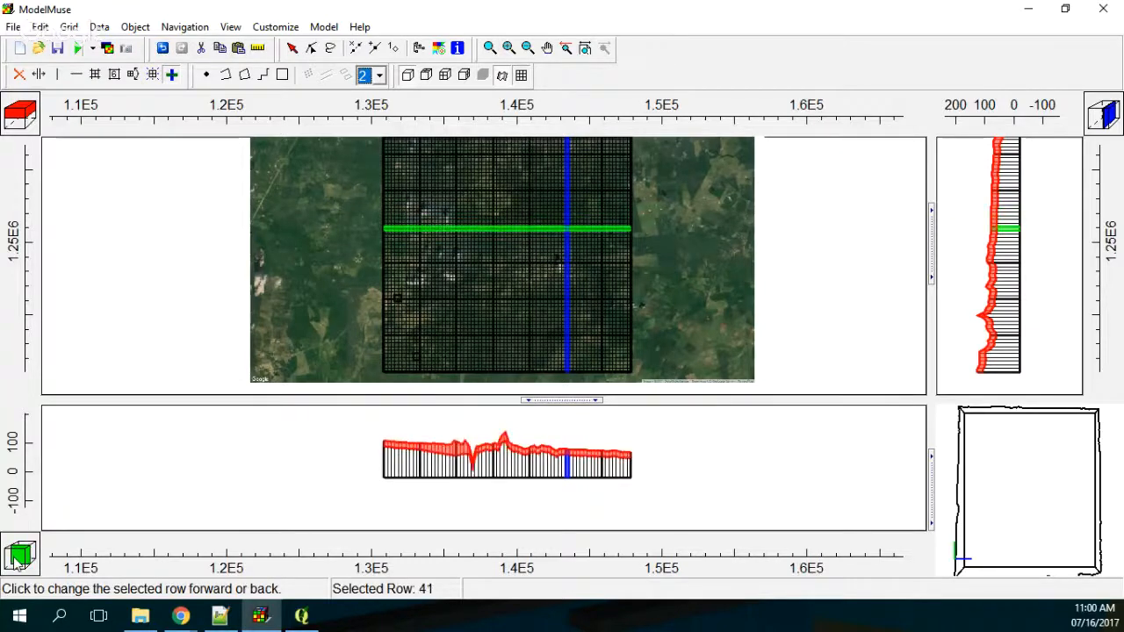
left_click(18, 562)
left_click(18, 563)
left_click(17, 562)
left_click(18, 562)
left_click(18, 562)
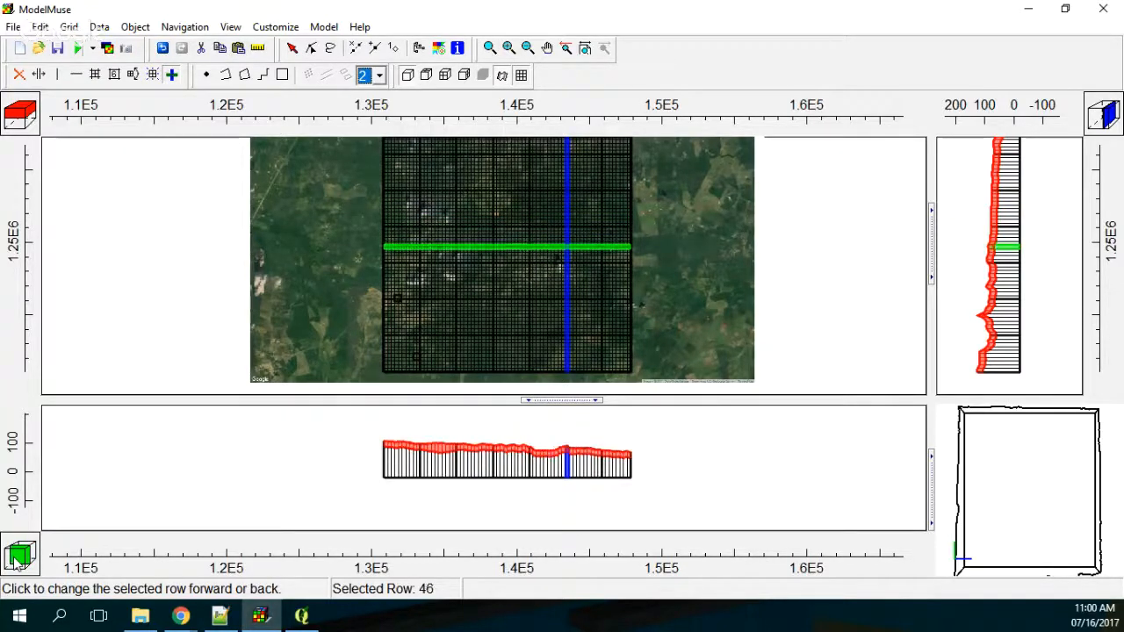
left_click(18, 562)
double_click(17, 562)
double_click(17, 562)
double_click(18, 562)
double_click(18, 562)
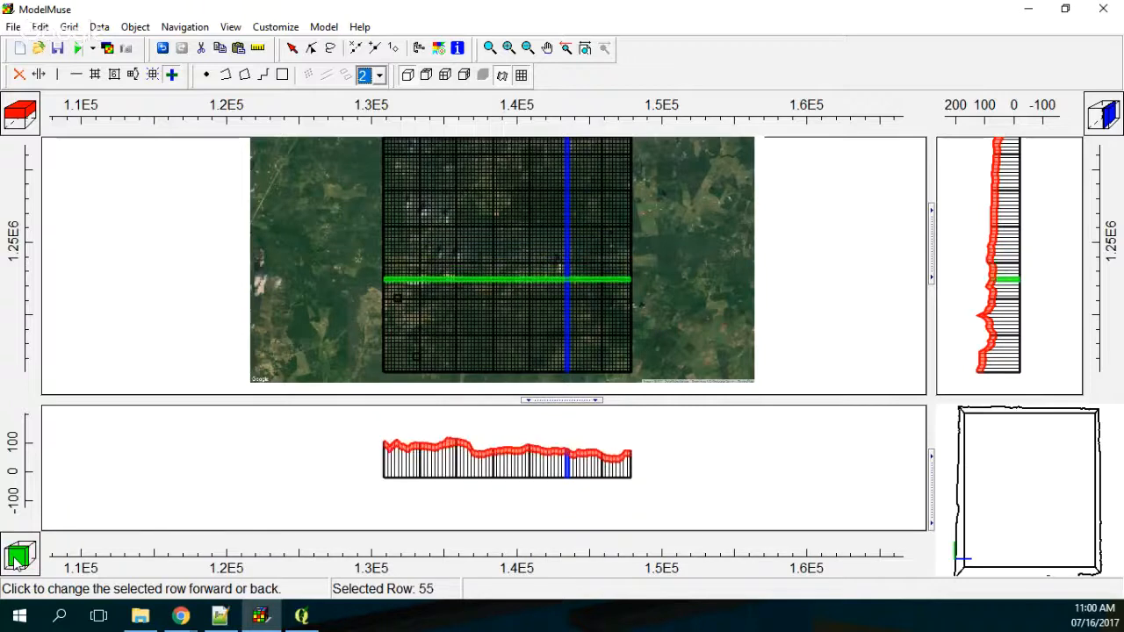
double_click(17, 562)
double_click(18, 562)
triple_click(17, 562)
left_click(18, 562)
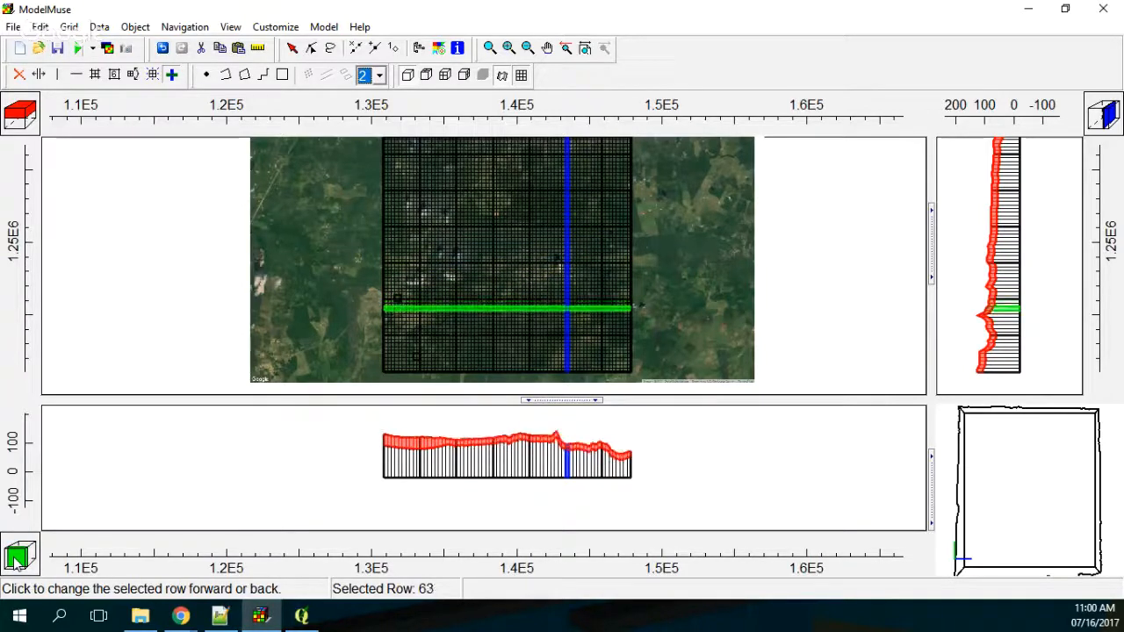
double_click(18, 563)
double_click(17, 562)
double_click(17, 562)
double_click(18, 562)
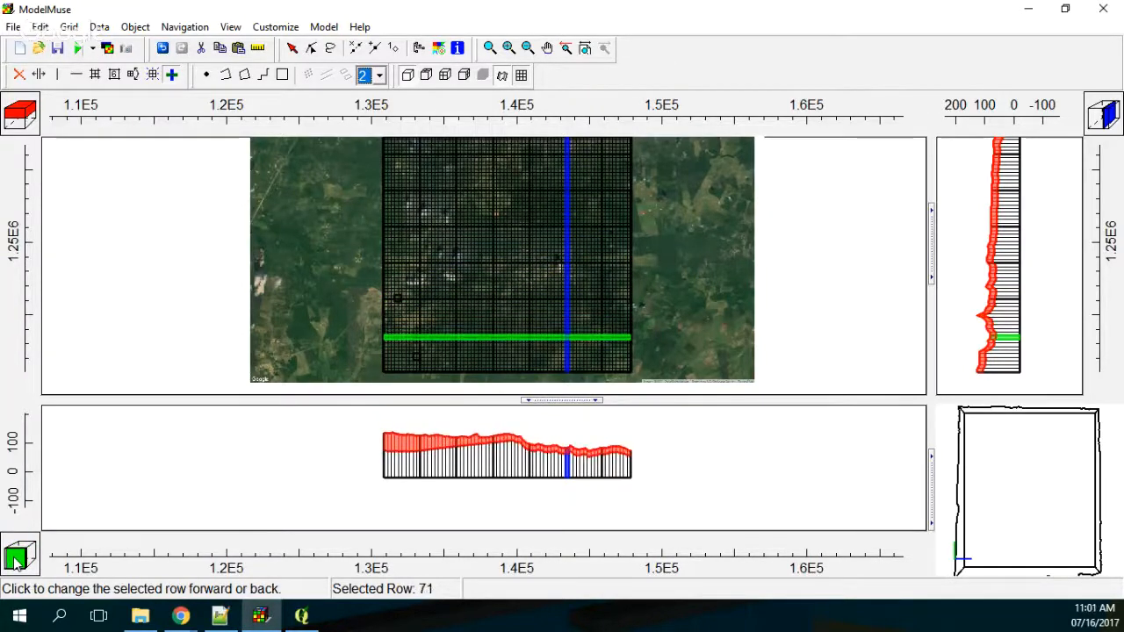
triple_click(17, 562)
triple_click(17, 562)
left_click(18, 562)
double_click(18, 562)
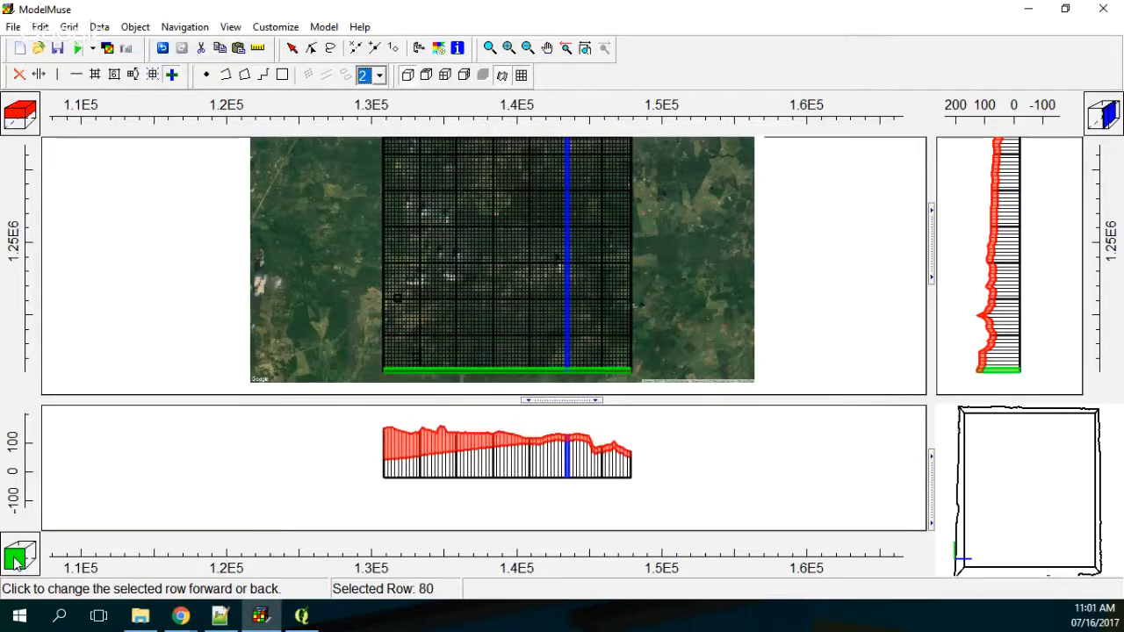
Step: Step the selected row back northward to row 10, checking the layer geometry in the front cross section
triple_click(30, 548)
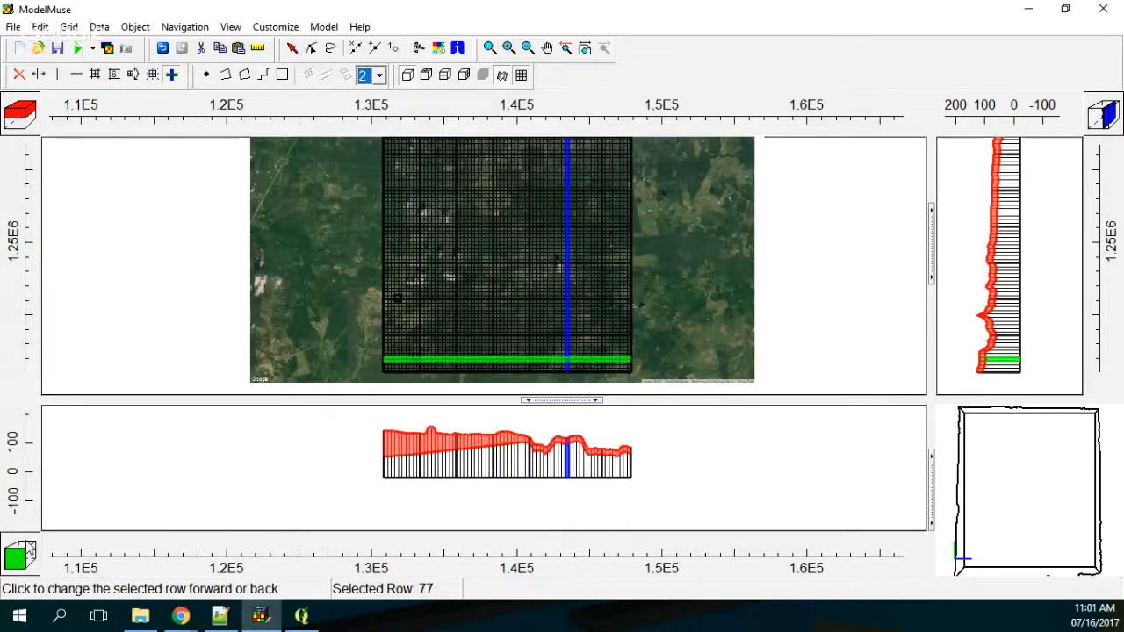
triple_click(31, 549)
double_click(31, 549)
double_click(31, 549)
double_click(30, 549)
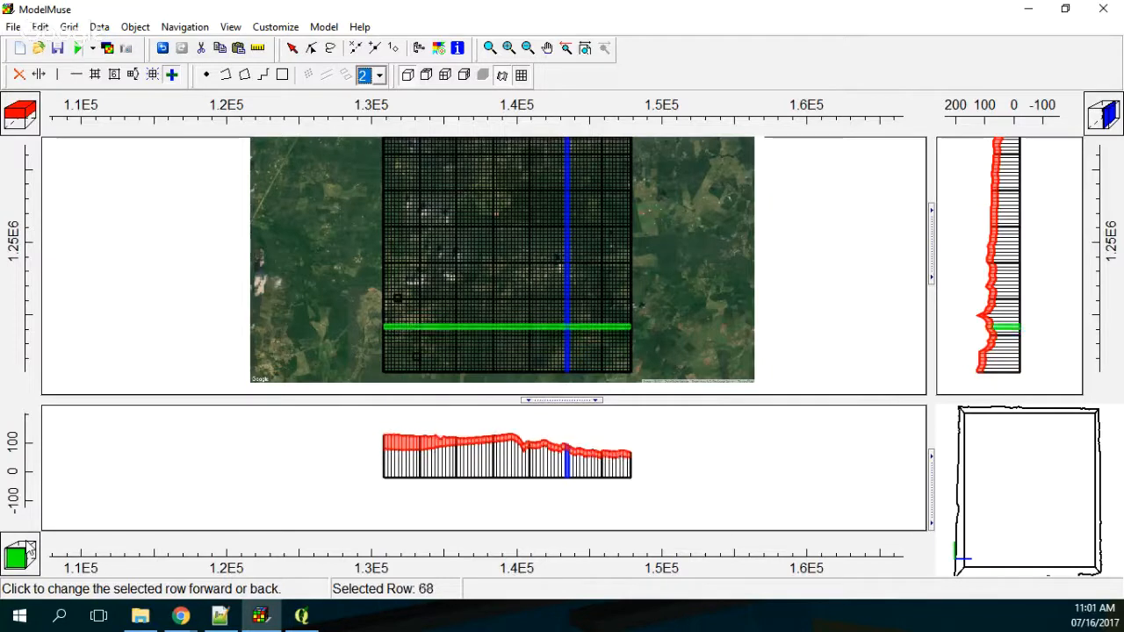
double_click(30, 549)
double_click(31, 549)
double_click(31, 549)
triple_click(31, 549)
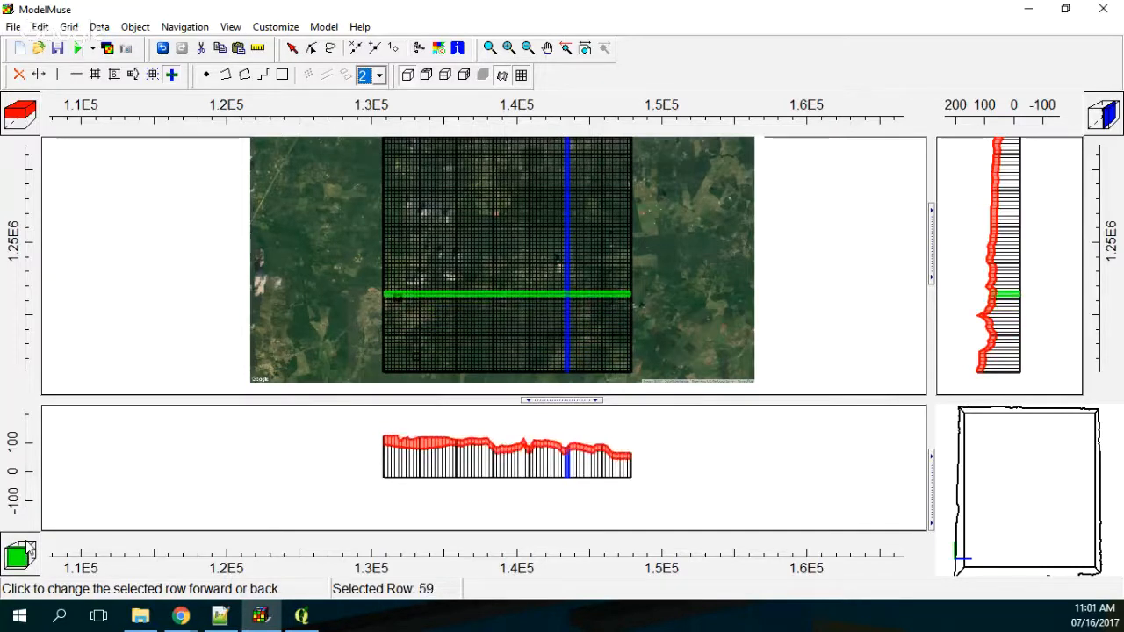
left_click(31, 549)
double_click(31, 549)
double_click(30, 549)
triple_click(30, 548)
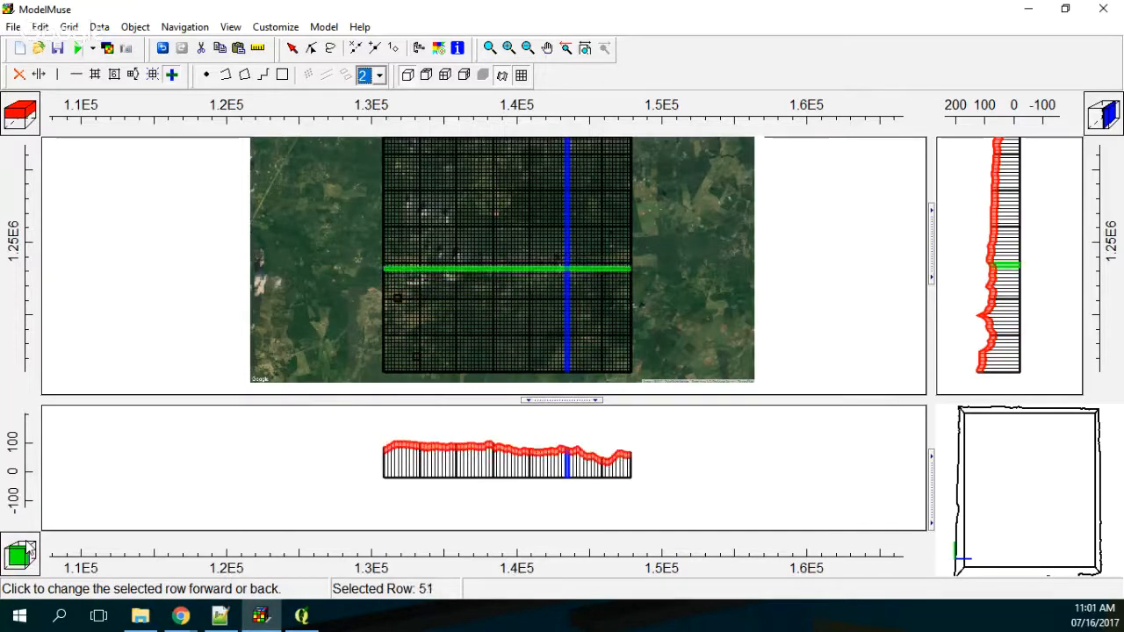
left_click(30, 549)
triple_click(30, 549)
double_click(30, 549)
left_click(31, 549)
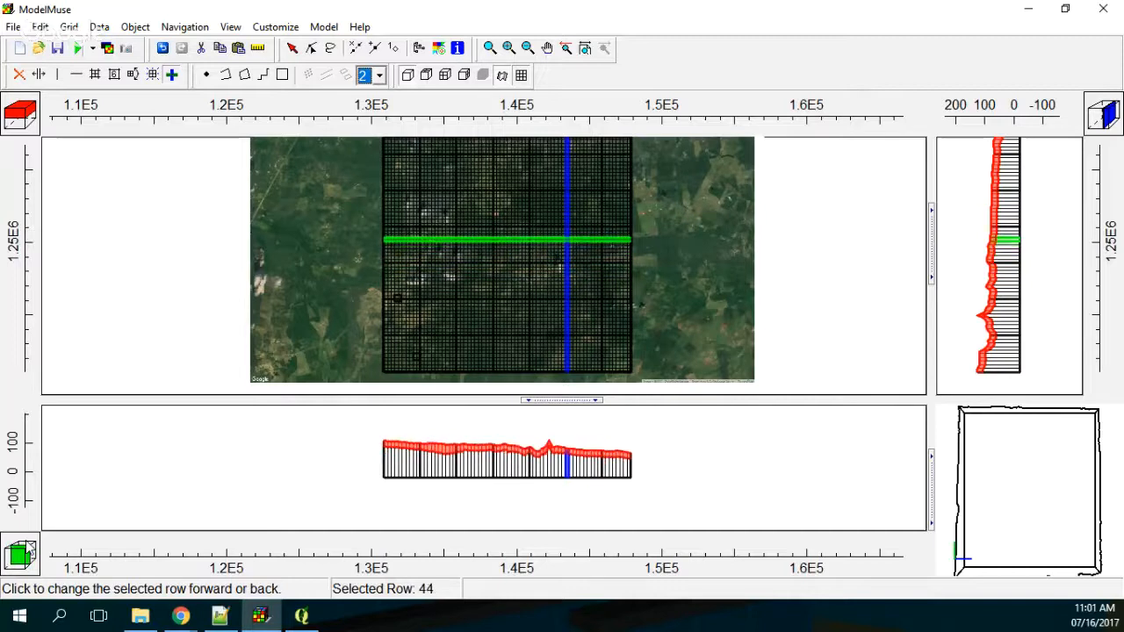
triple_click(31, 549)
double_click(31, 549)
left_click(27, 541)
left_click(26, 541)
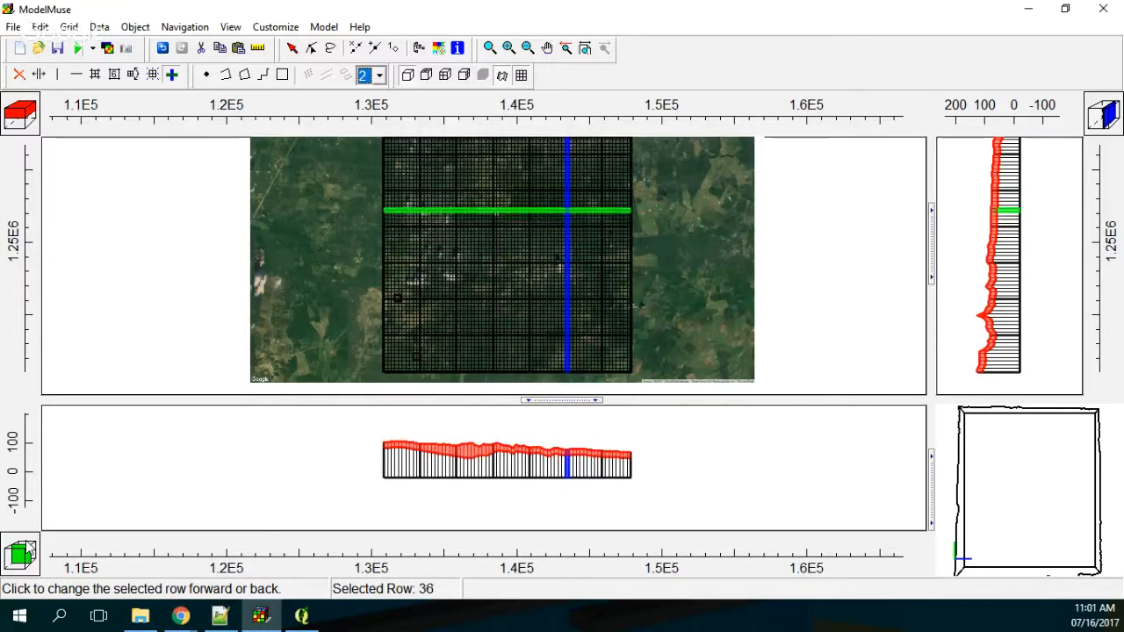
left_click(27, 541)
left_click(26, 541)
left_click(26, 541)
left_click(26, 541)
left_click(27, 541)
left_click(27, 541)
left_click(26, 550)
left_click(27, 550)
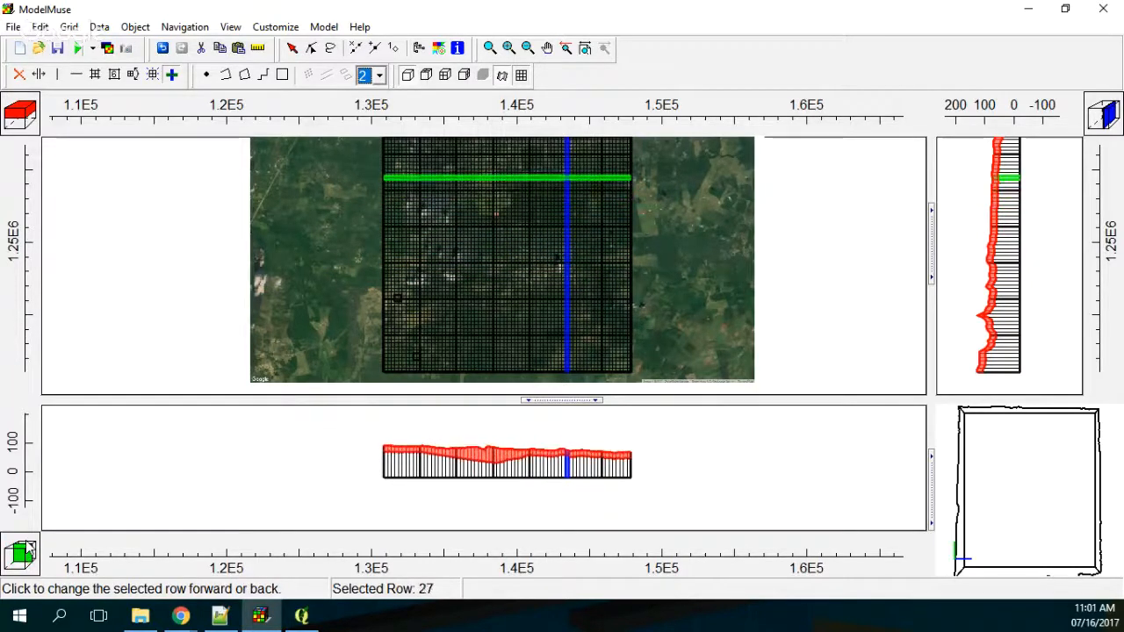
left_click(26, 549)
left_click(27, 550)
left_click(26, 550)
left_click(26, 550)
left_click(26, 549)
left_click(26, 550)
left_click(27, 551)
left_click(26, 550)
left_click(26, 551)
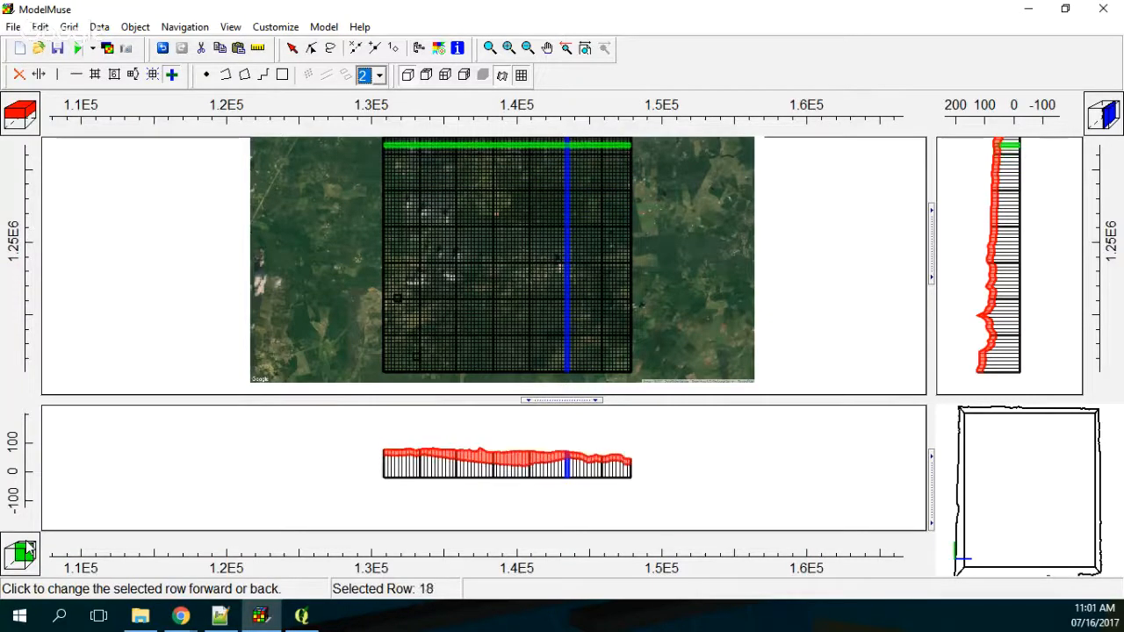
left_click(27, 550)
left_click(28, 550)
left_click(28, 550)
left_click(28, 550)
double_click(29, 549)
left_click(28, 550)
Step: Step the selected row past row 2 to the grid's edge, checking the first aquifer's bottom against the model base in the front cross section
left_click(27, 550)
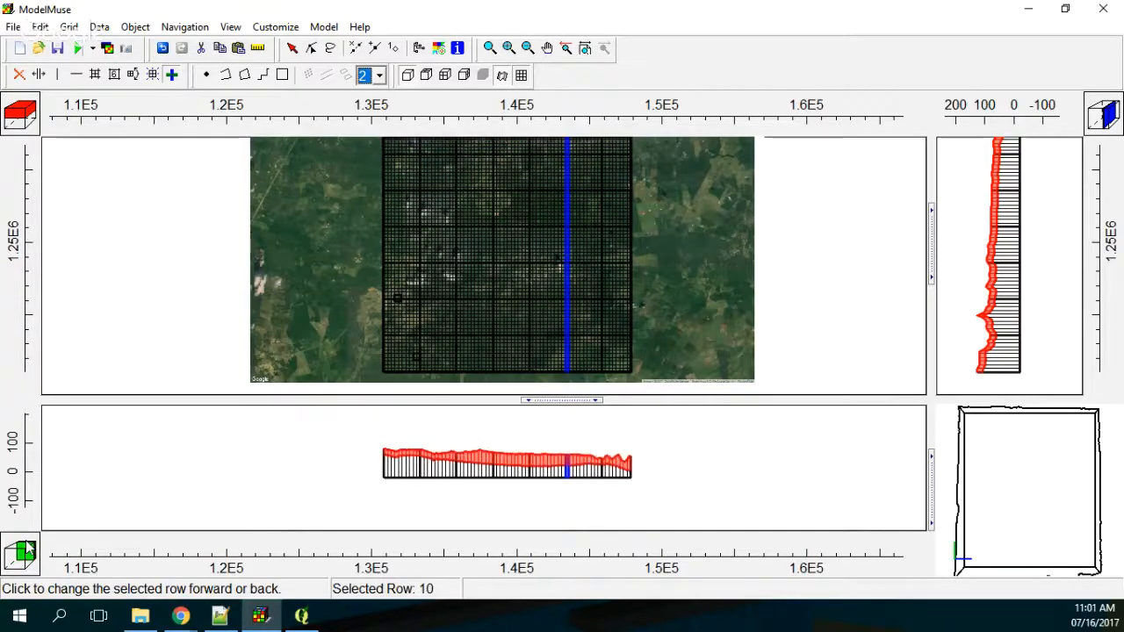
left_click(27, 550)
left_click(27, 550)
left_click(27, 550)
left_click(28, 550)
left_click(27, 550)
left_click(27, 549)
left_click(27, 550)
left_click(27, 549)
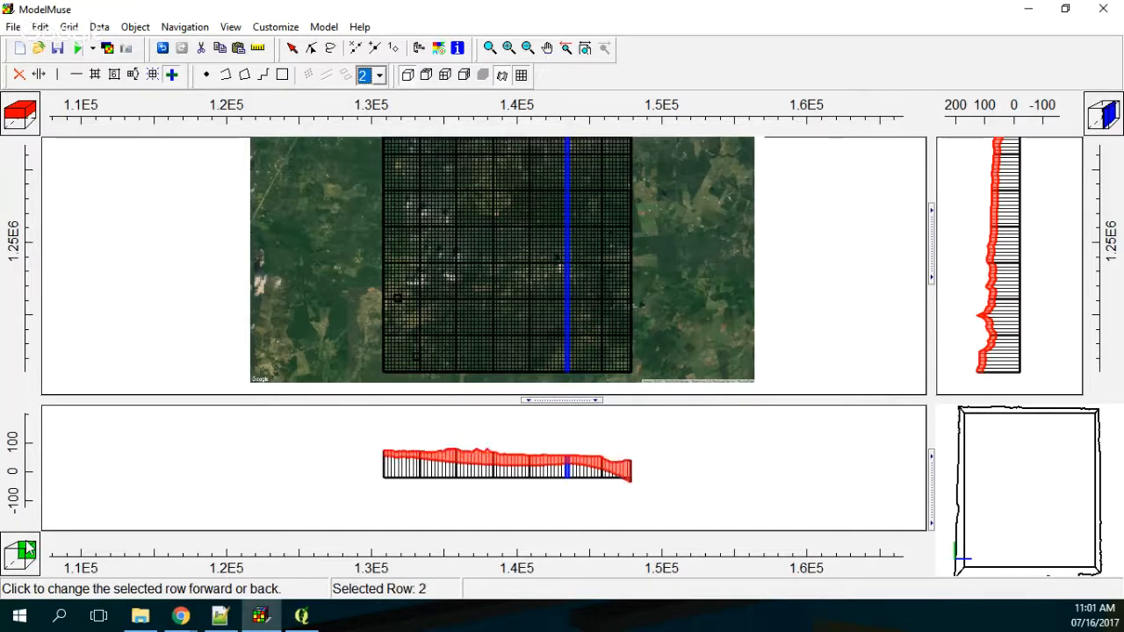
left_click(27, 550)
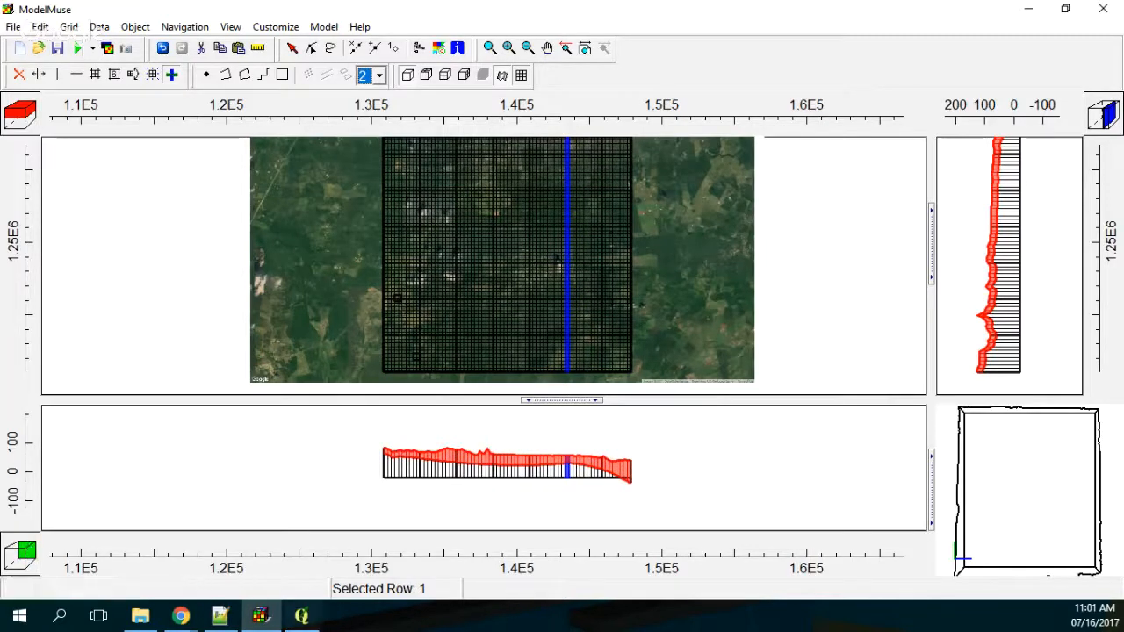
left_click(627, 491)
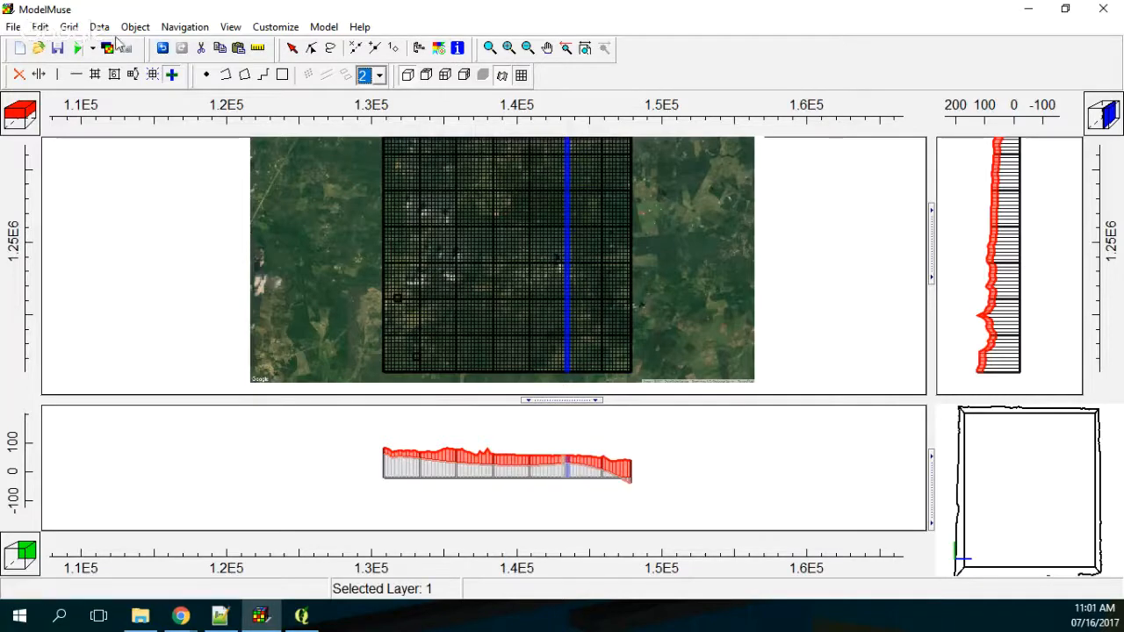
Step: Set the default formula of the Aquifer2_Bottom data set to -60, apply it, and select the grid cell at column 34, row 47
left_click(99, 27)
left_click(132, 64)
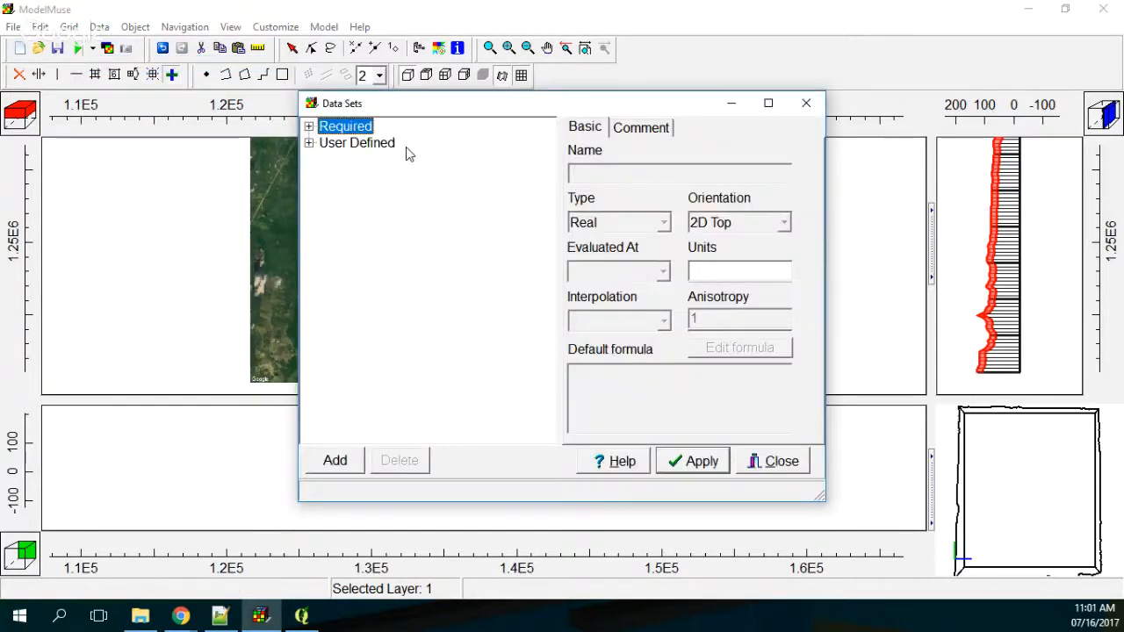
left_click(308, 127)
left_click(326, 159)
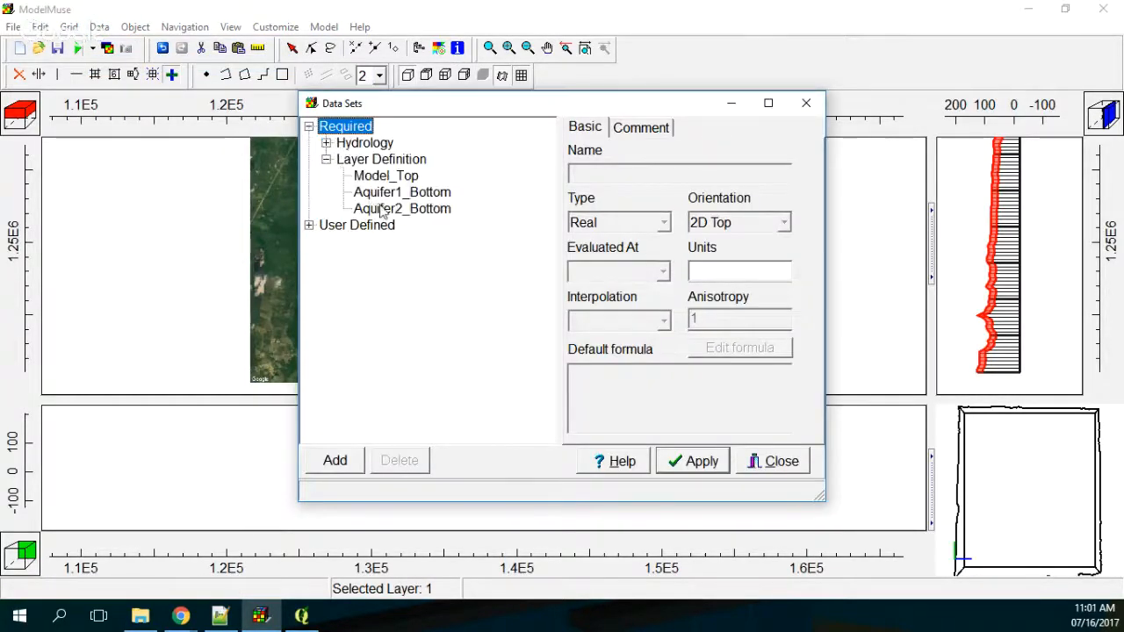
left_click(403, 208)
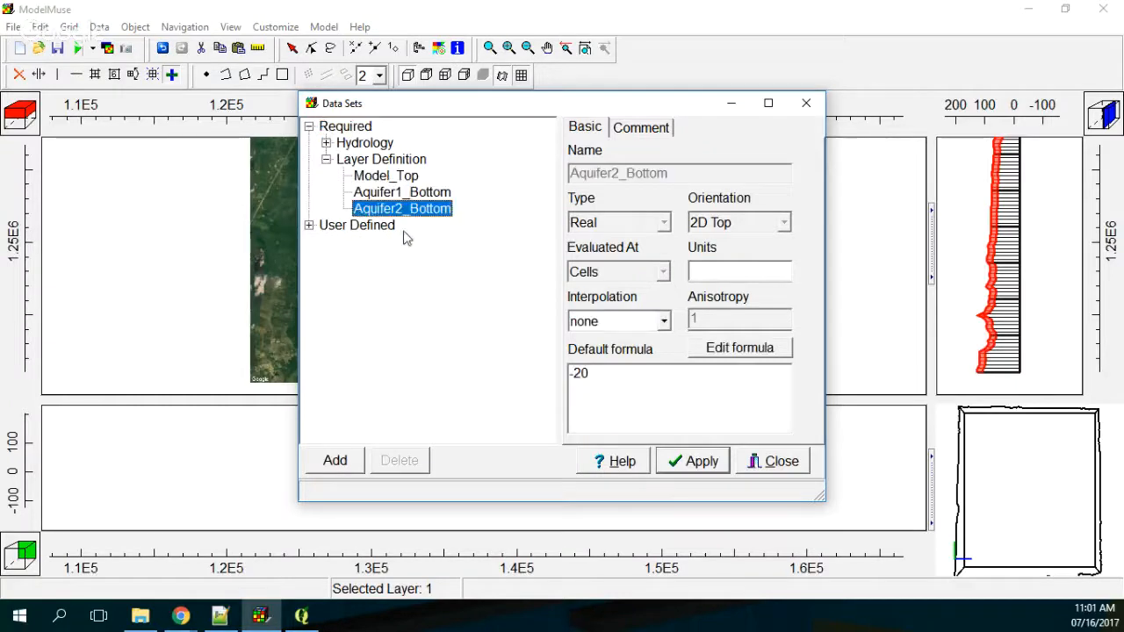
left_click(578, 373)
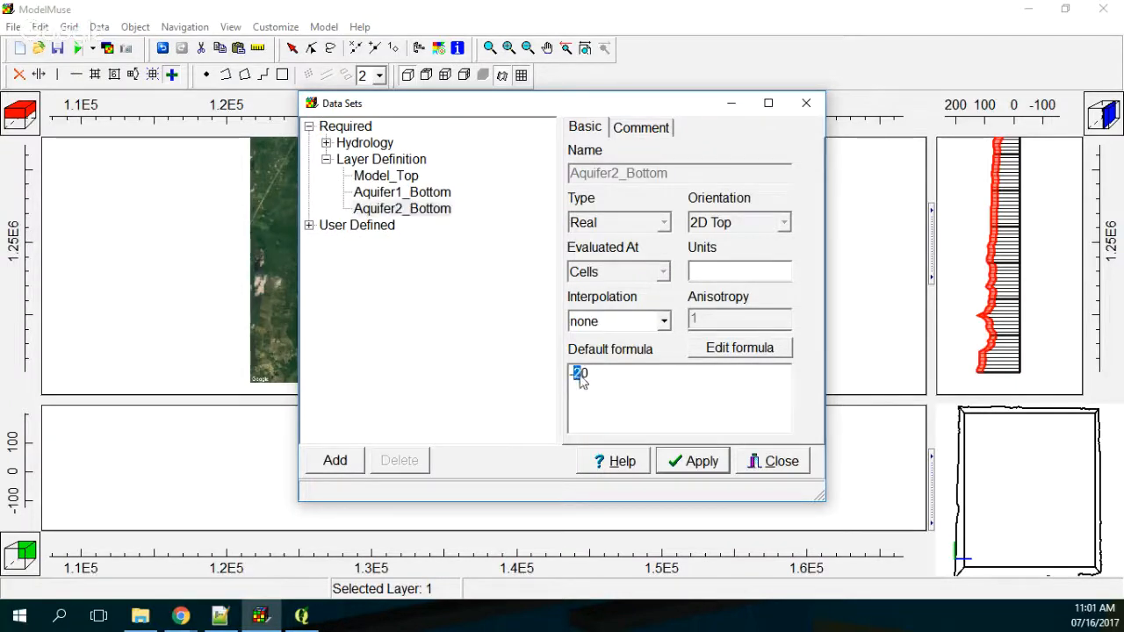
type("6")
left_click(680, 462)
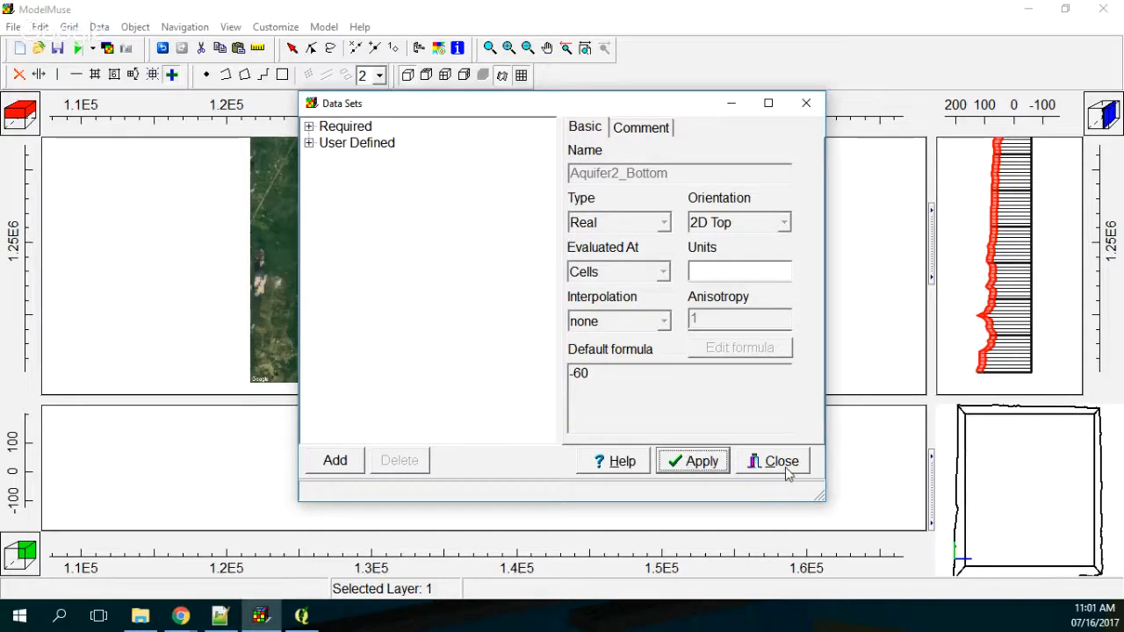
left_click(785, 465)
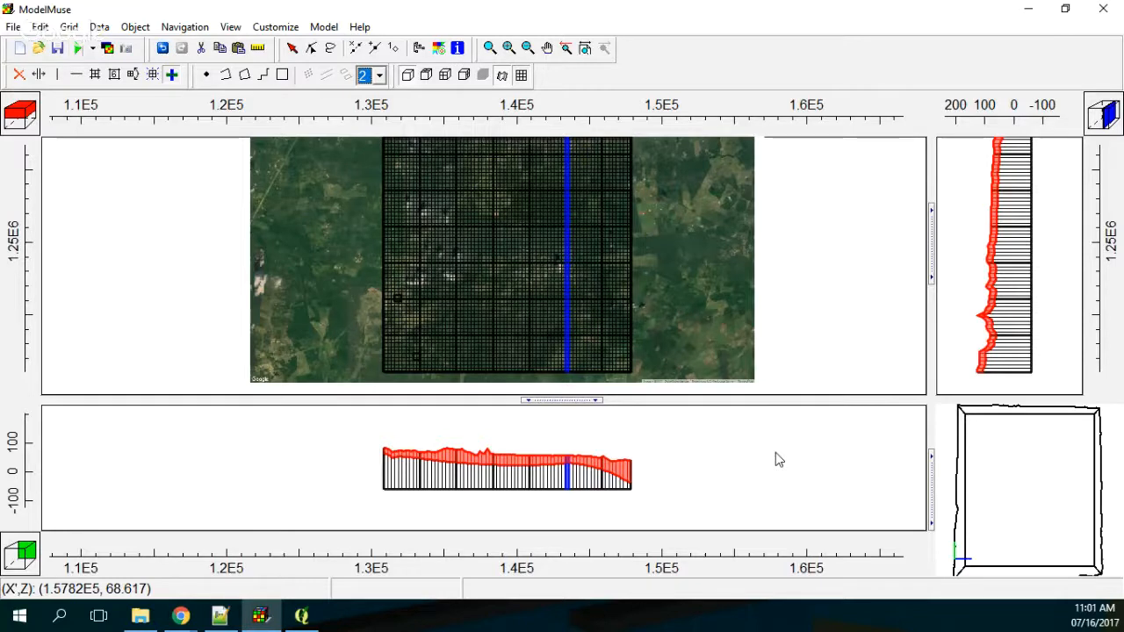
left_click(505, 258)
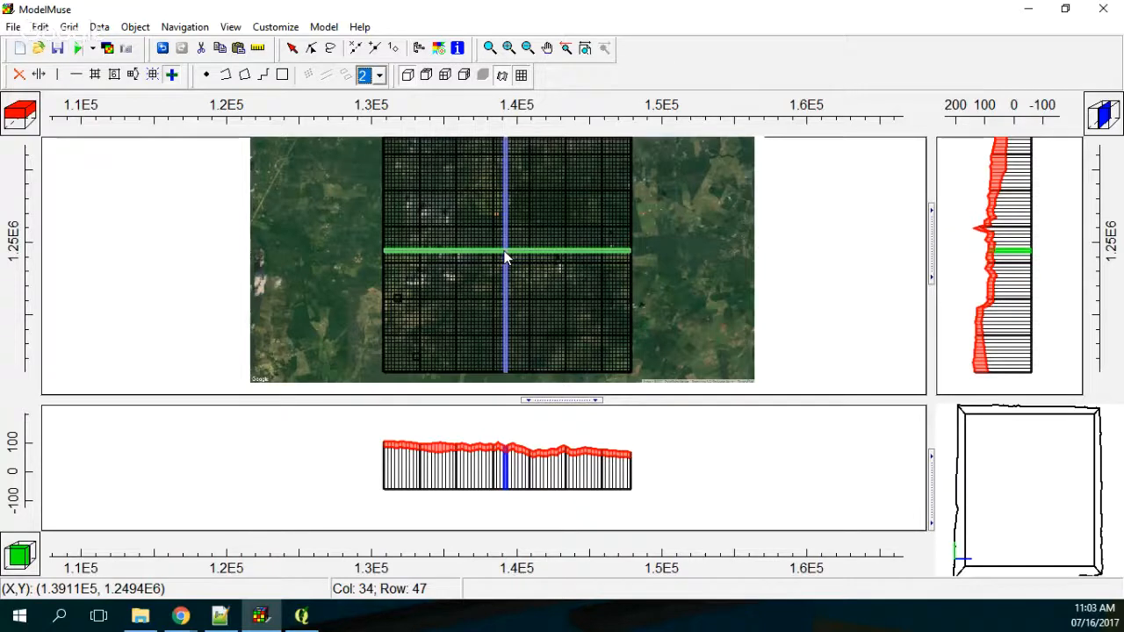
Step: Switch to Notepad++ and replace the line of xMin,yMin and xMax,yMax coordinates with the contact e-mail address
mouse_move(300, 617)
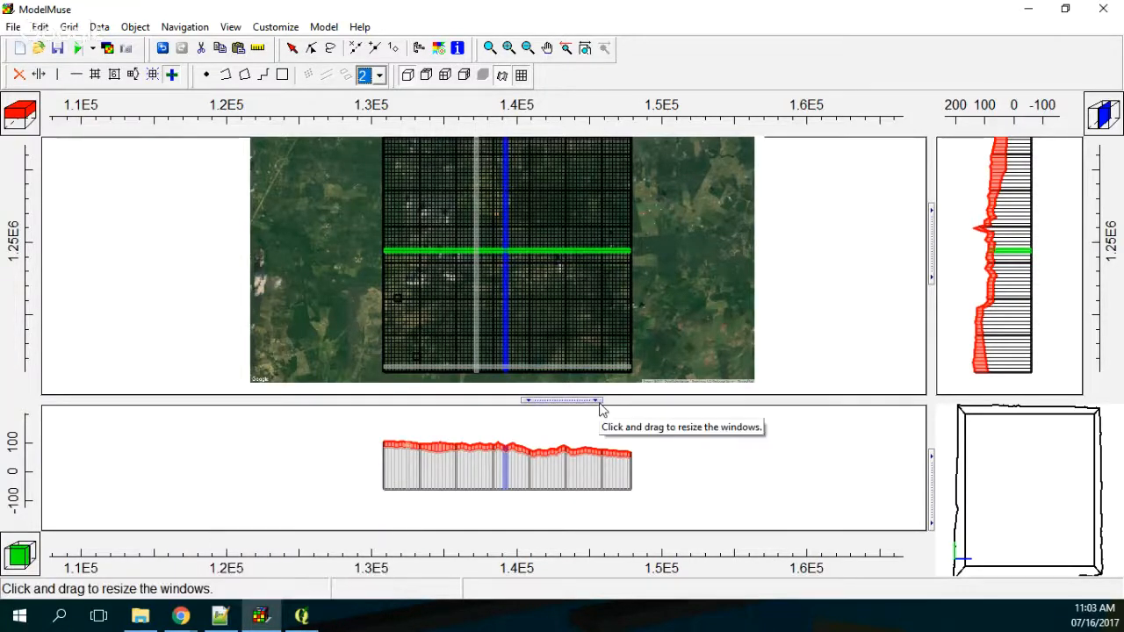
left_click(222, 620)
left_click_drag(356, 411, 683, 135)
left_click_drag(761, 204, 338, 208)
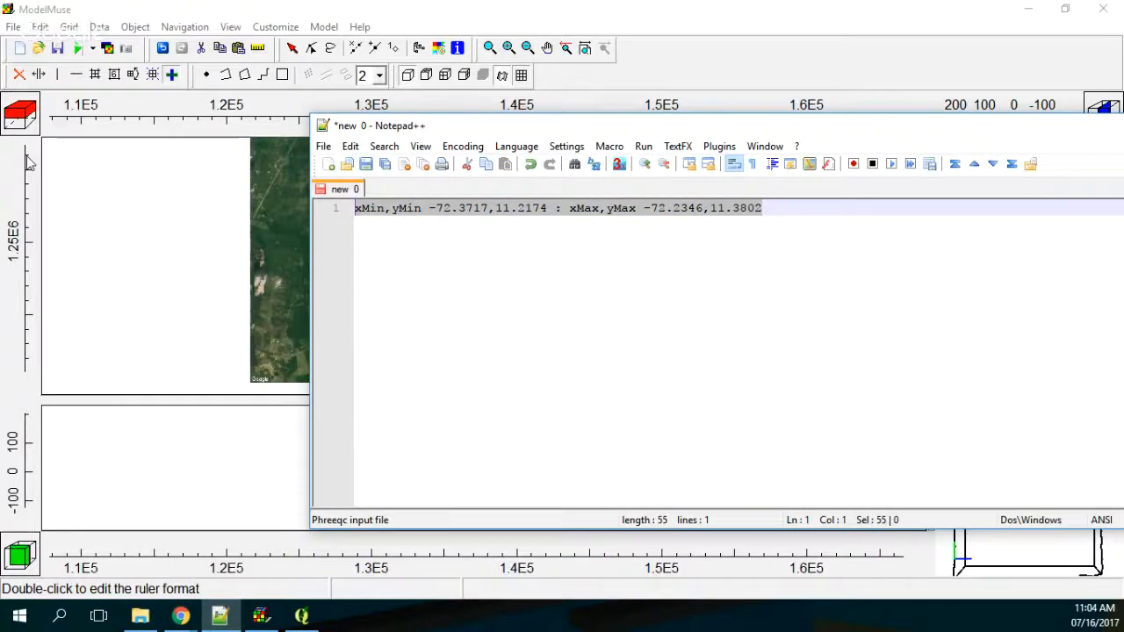
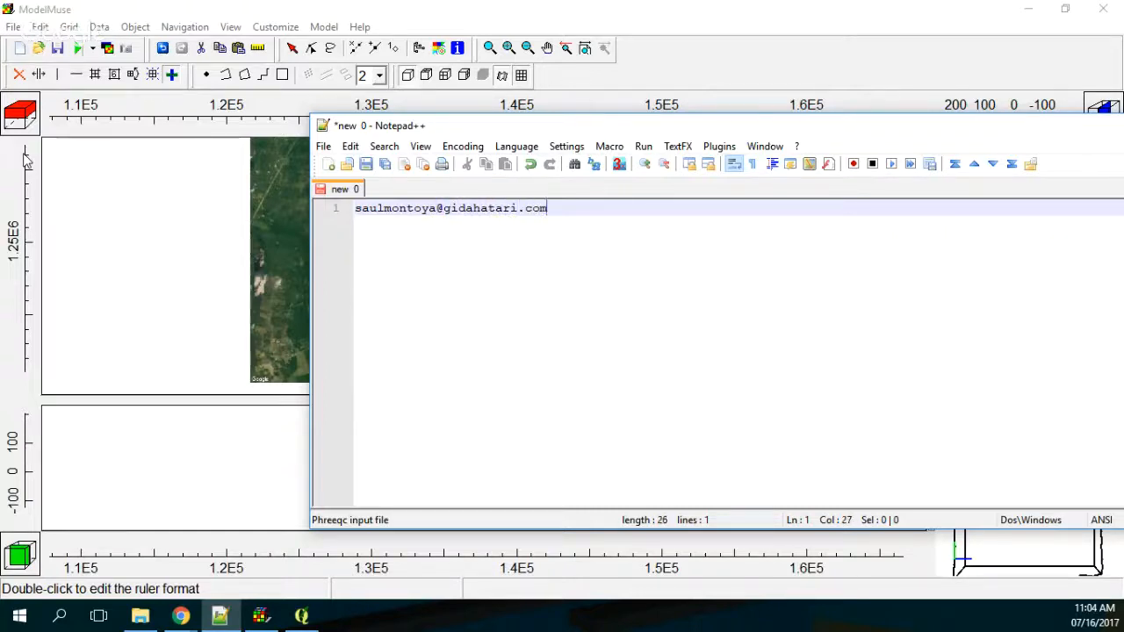